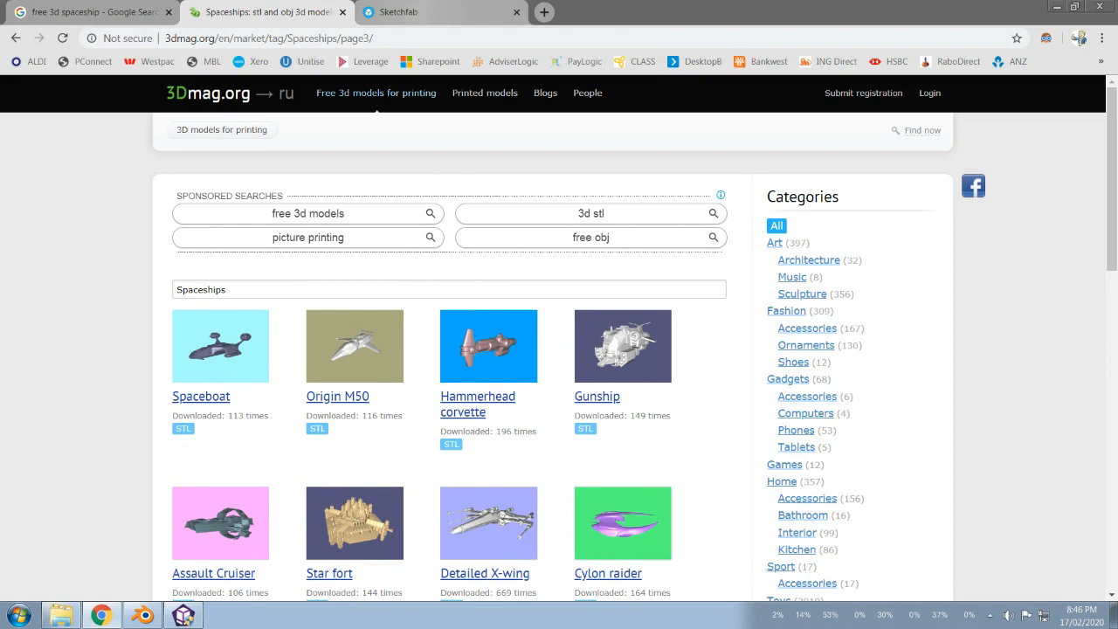
Step: Examine the AJF-12 "Dvergr" model on Sketchfab, including its 3D preview, polygon details, license and download option
click(410, 12)
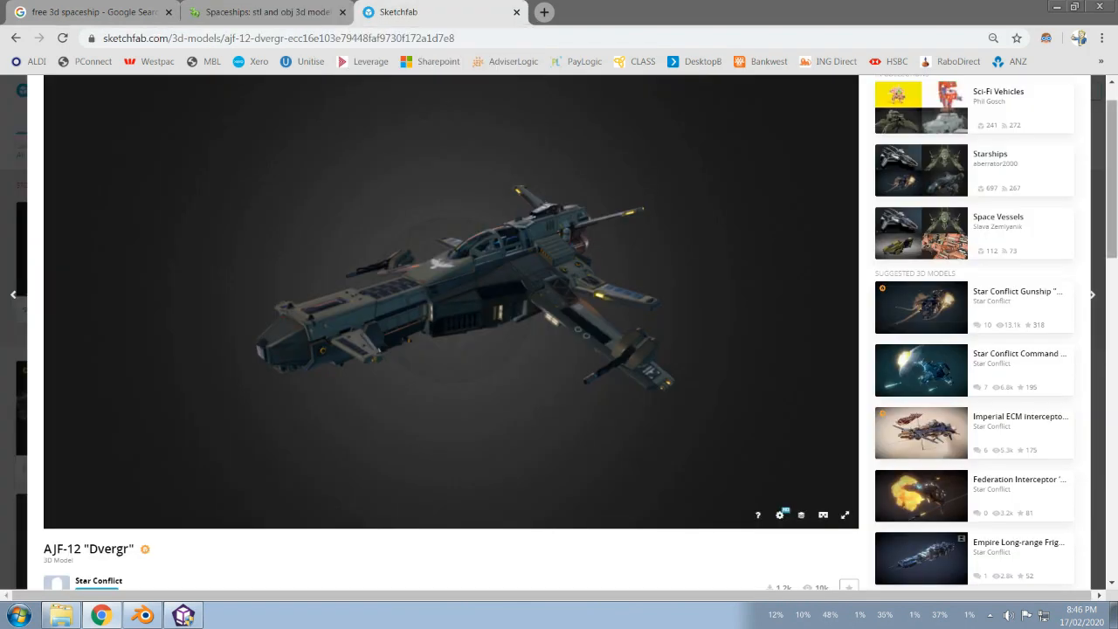
drag(1111, 179, 1111, 165)
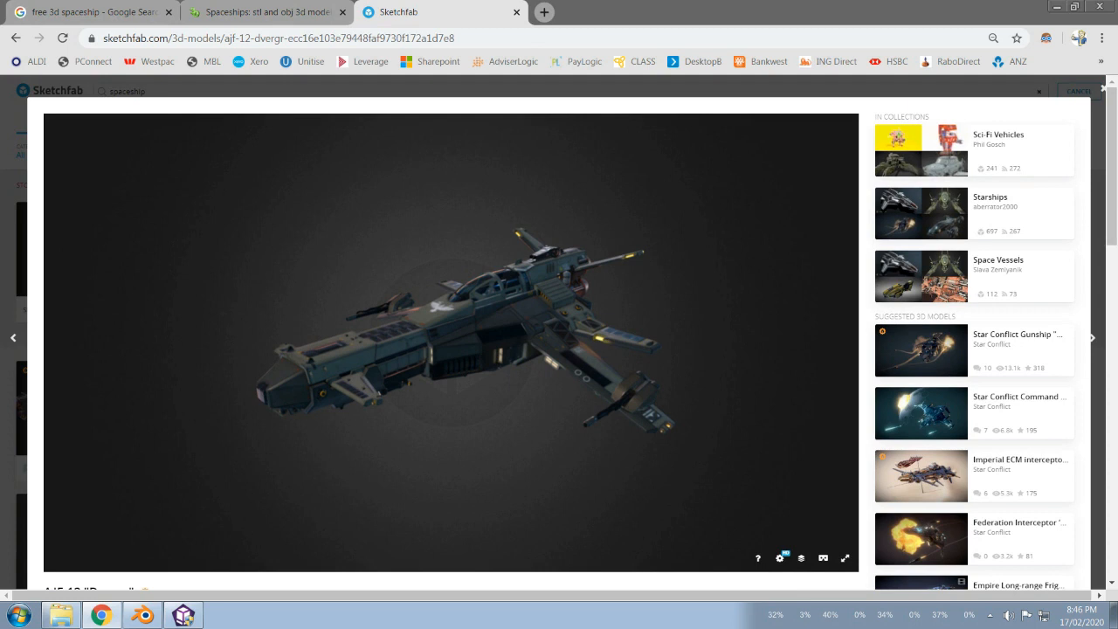
drag(1111, 165, 1111, 234)
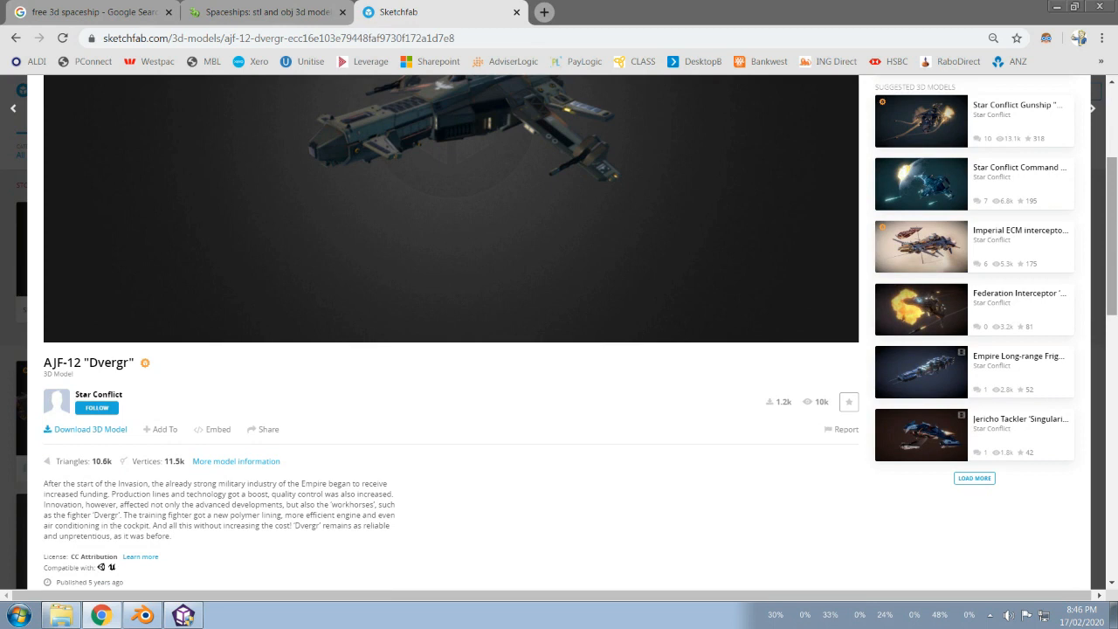
mouse_move(1111, 237)
mouse_down()
mouse_move(1111, 164)
mouse_move(1111, 217)
mouse_up()
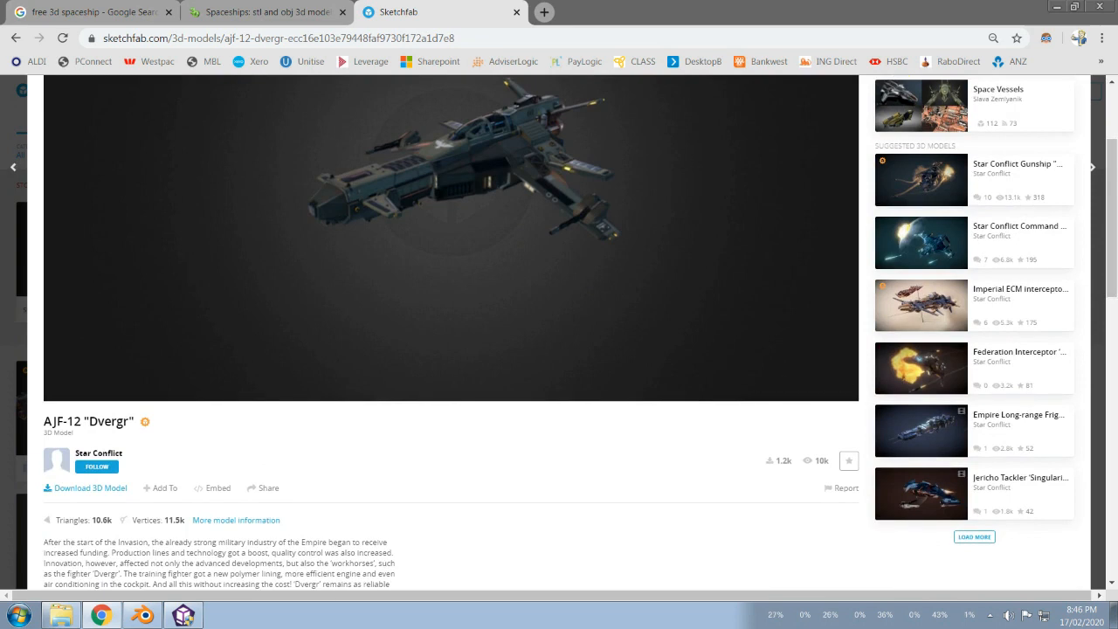
mouse_move(1111, 217)
mouse_down()
mouse_move(1111, 185)
mouse_move(1111, 203)
mouse_up()
mouse_move(450, 262)
mouse_down()
mouse_move(489, 350)
mouse_move(524, 315)
mouse_move(537, 276)
mouse_move(637, 297)
mouse_move(699, 279)
mouse_move(559, 306)
mouse_move(507, 349)
mouse_move(502, 297)
mouse_up()
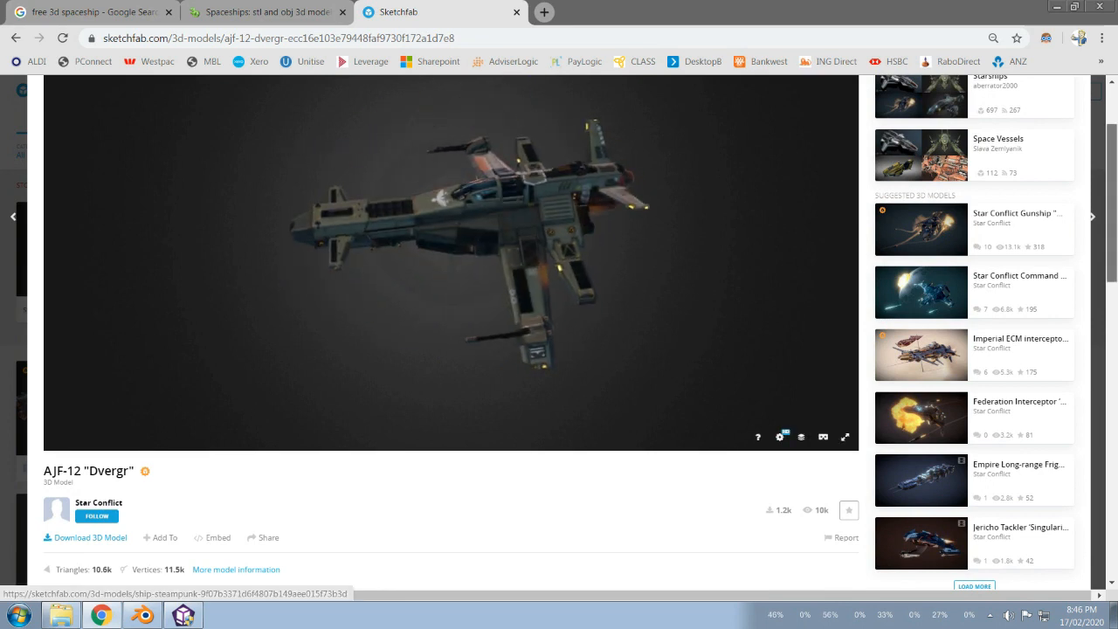
scroll(450, 332, up, 2)
scroll(451, 332, down, 2)
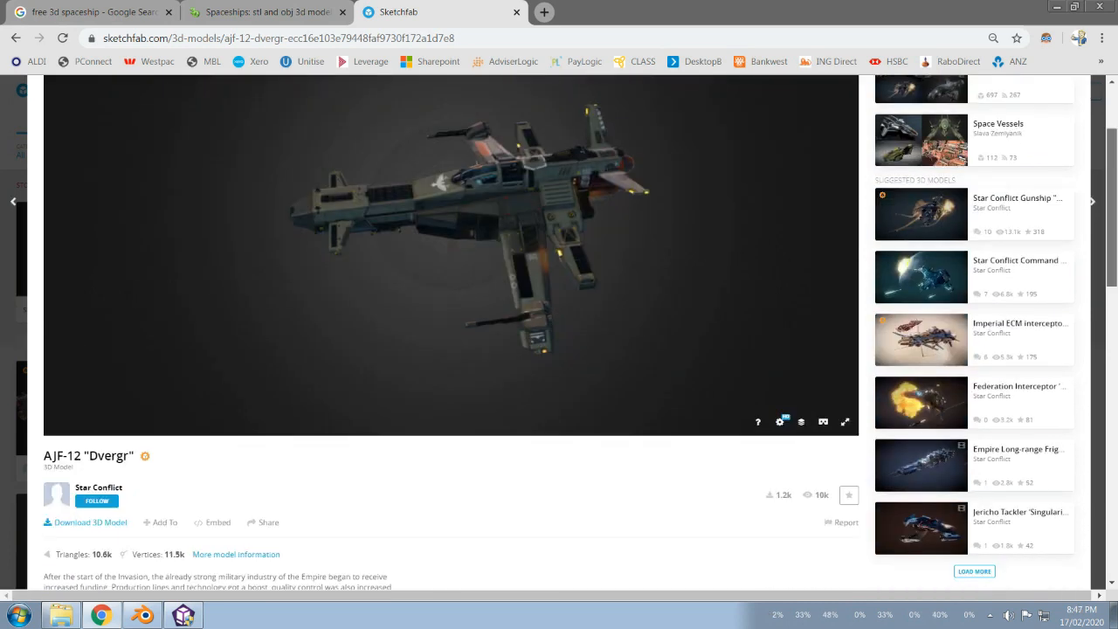
scroll(451, 331, up, 1)
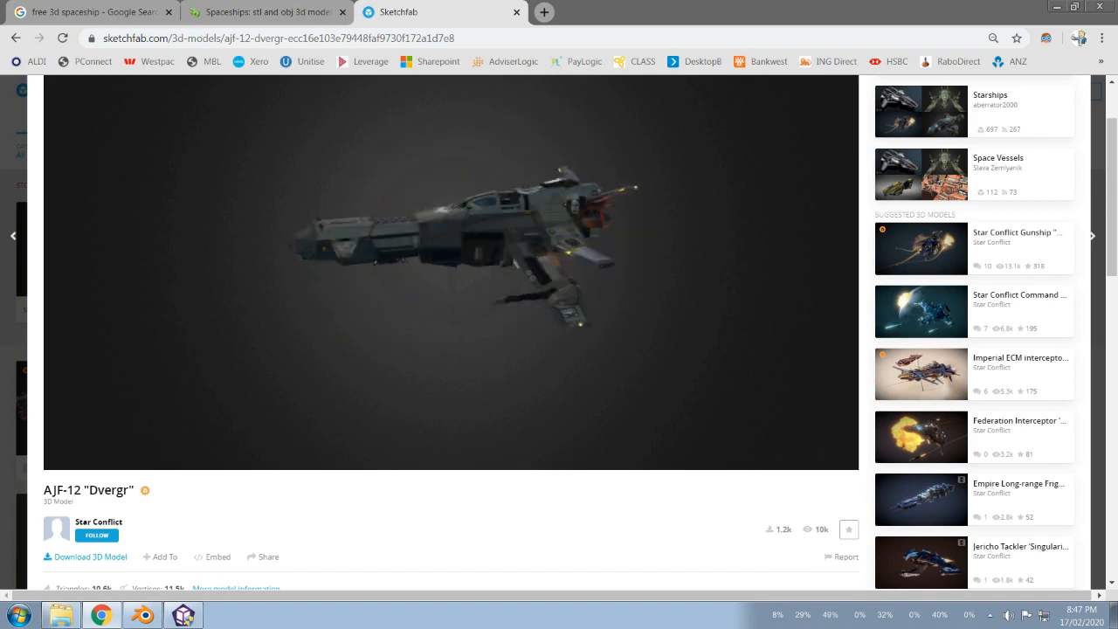
scroll(450, 262, down, 2)
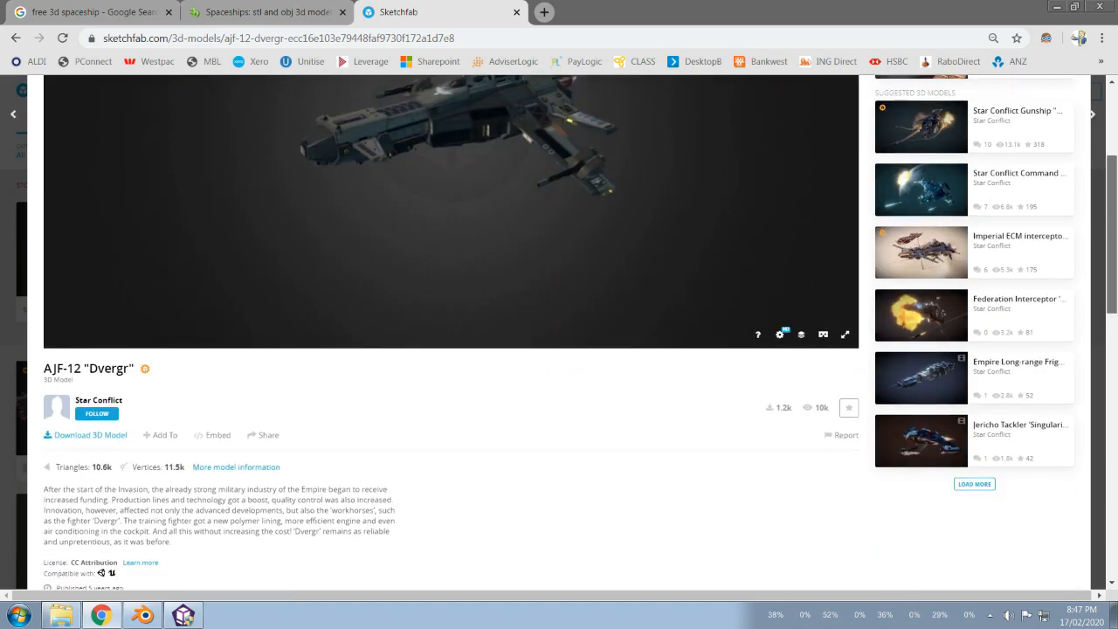
scroll(450, 262, up, 2)
Step: Open the Spaceboat model's page from the 3dmag.org spaceship listing, review its description, and download the model
click(267, 12)
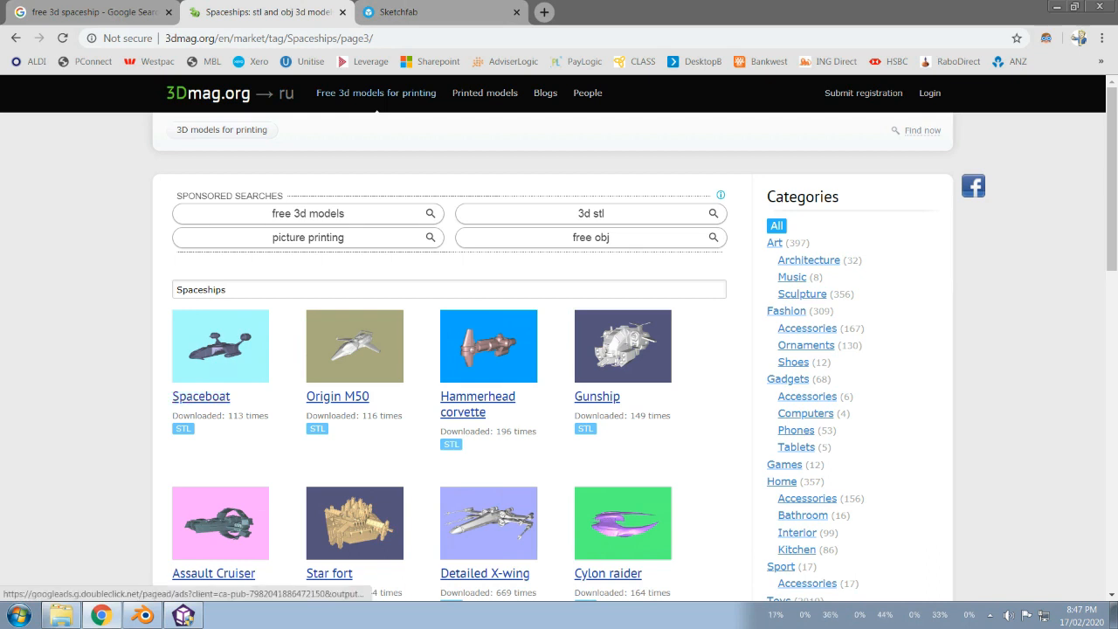
click(201, 395)
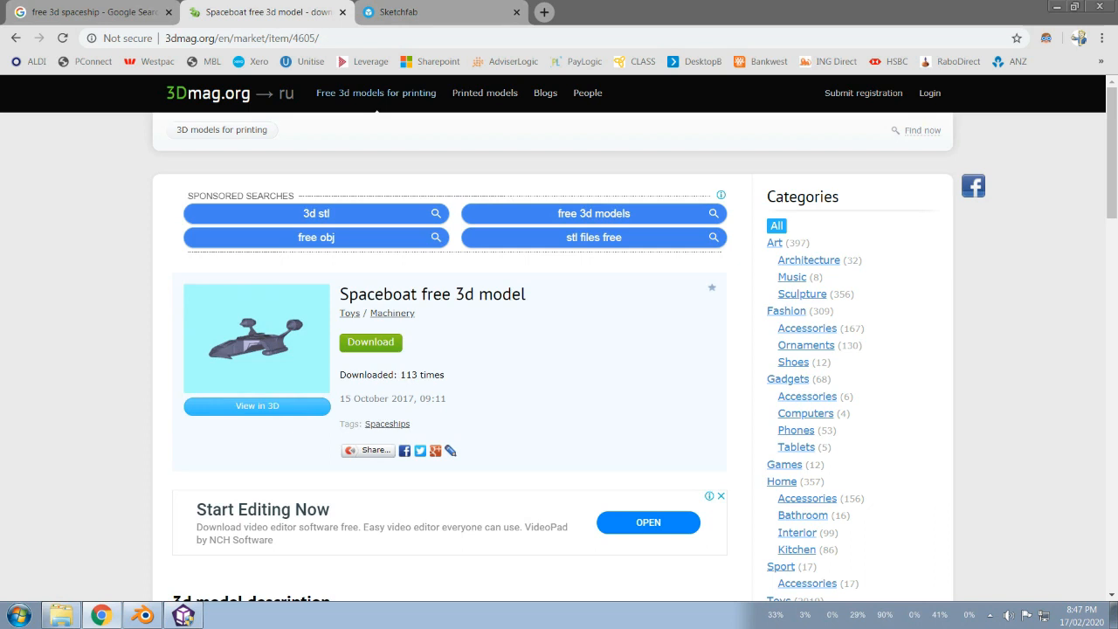
scroll(559, 338, down, 3)
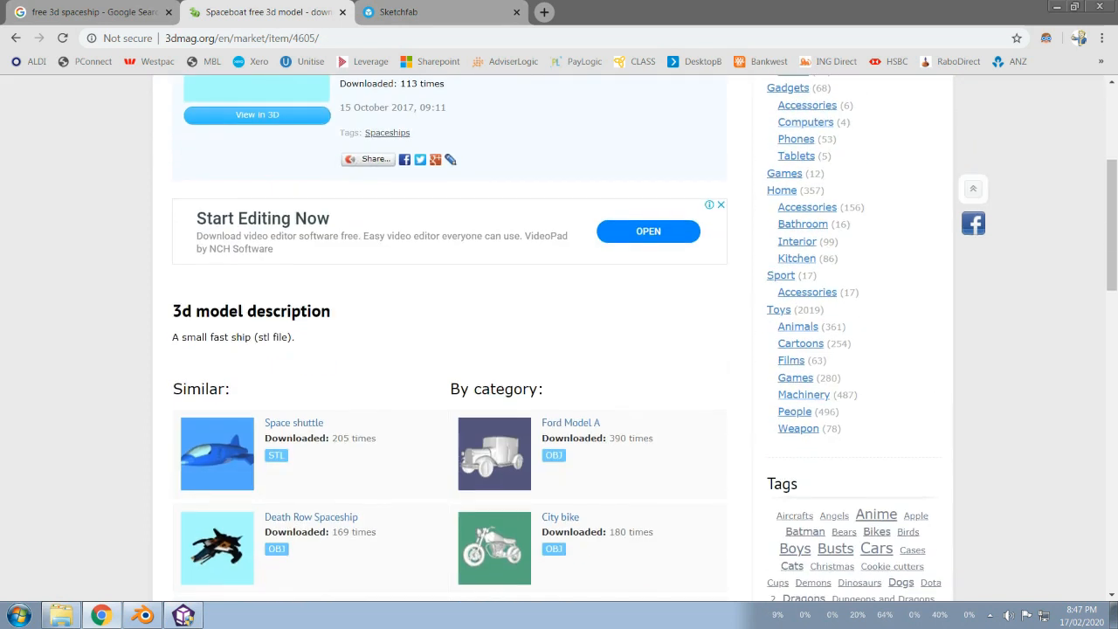
scroll(377, 112, up, 3)
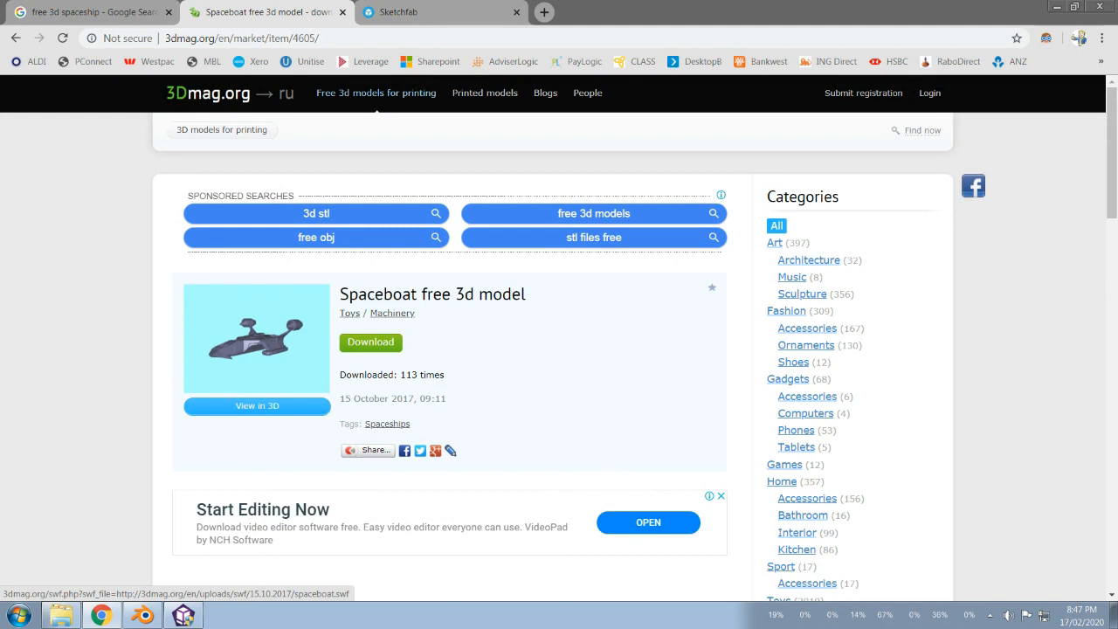
click(257, 405)
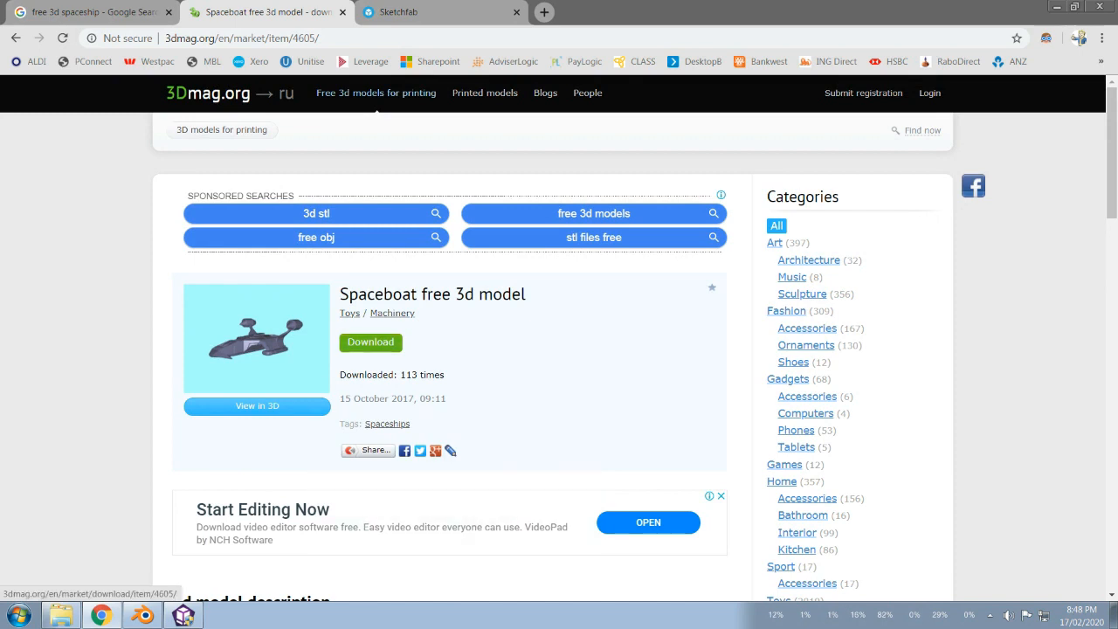
click(371, 342)
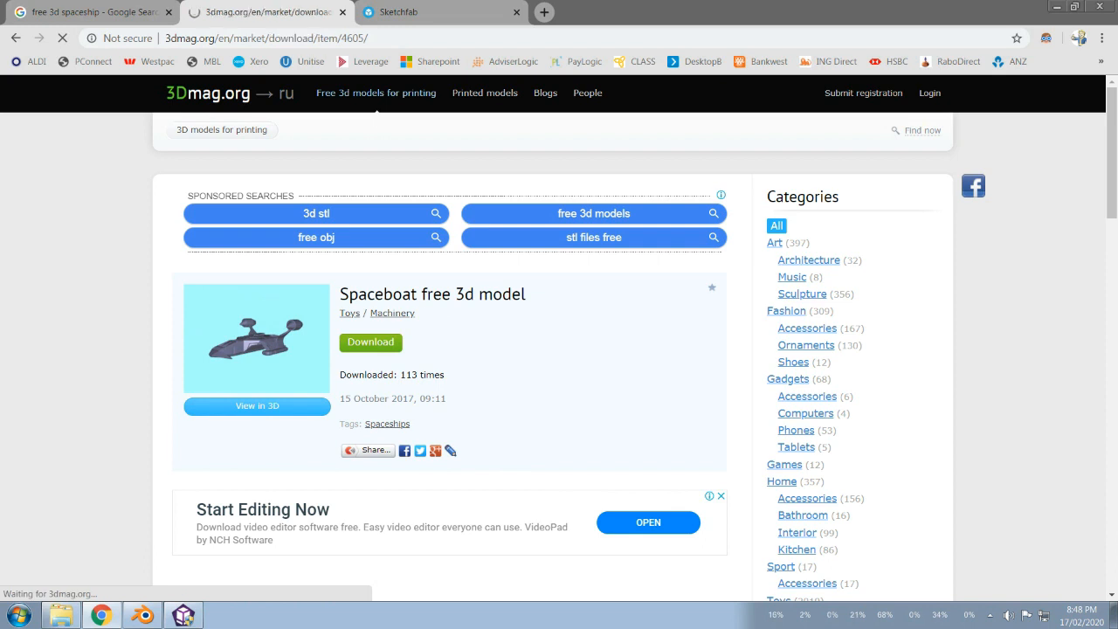
scroll(559, 350, down, 2)
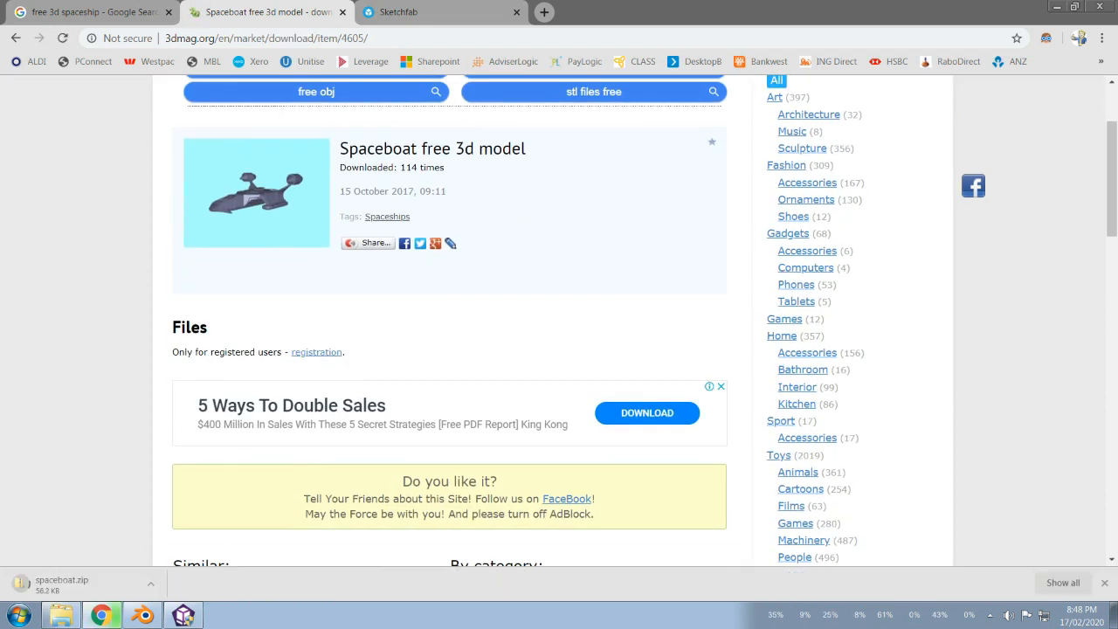
Step: Switch to the Downloads folder in the file manager, sort it by name, and delete spaceboat.zip
click(60, 615)
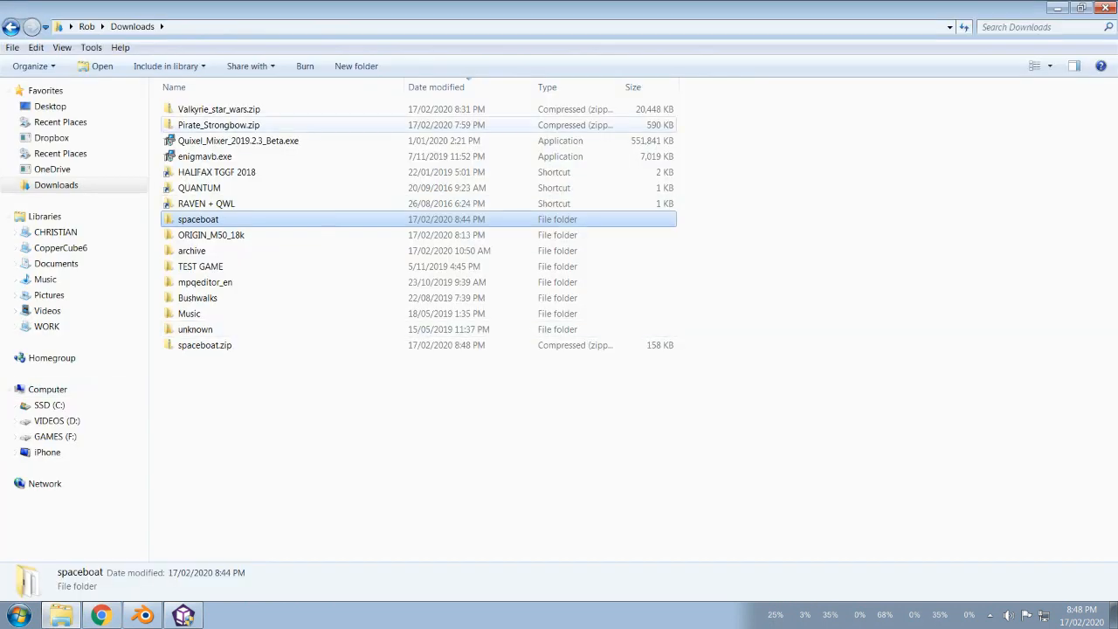
click(279, 83)
click(280, 83)
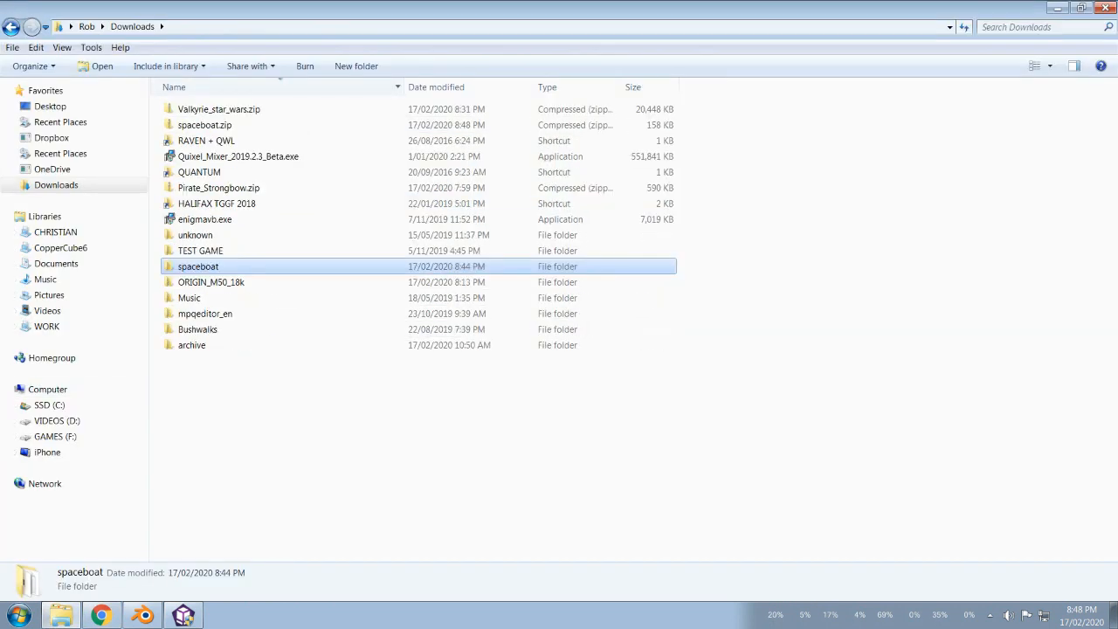
click(204, 125)
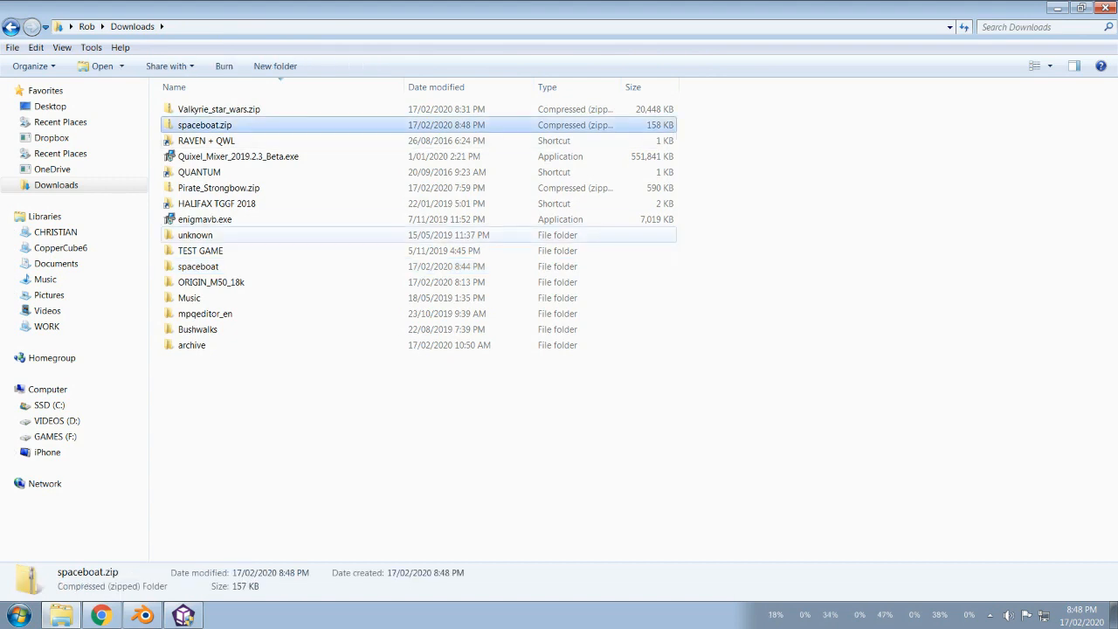
click(197, 266)
click(204, 125)
key(Delete)
key(Return)
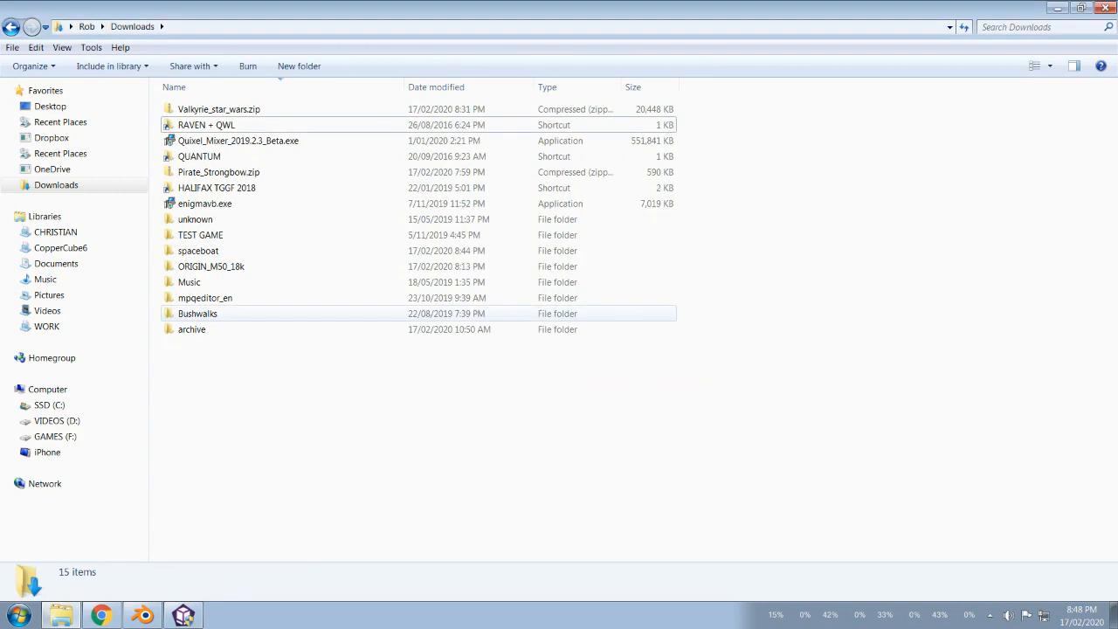
Step: Open the spaceboat folder inside Downloads in the file manager, after checking the model's web page again
click(197, 250)
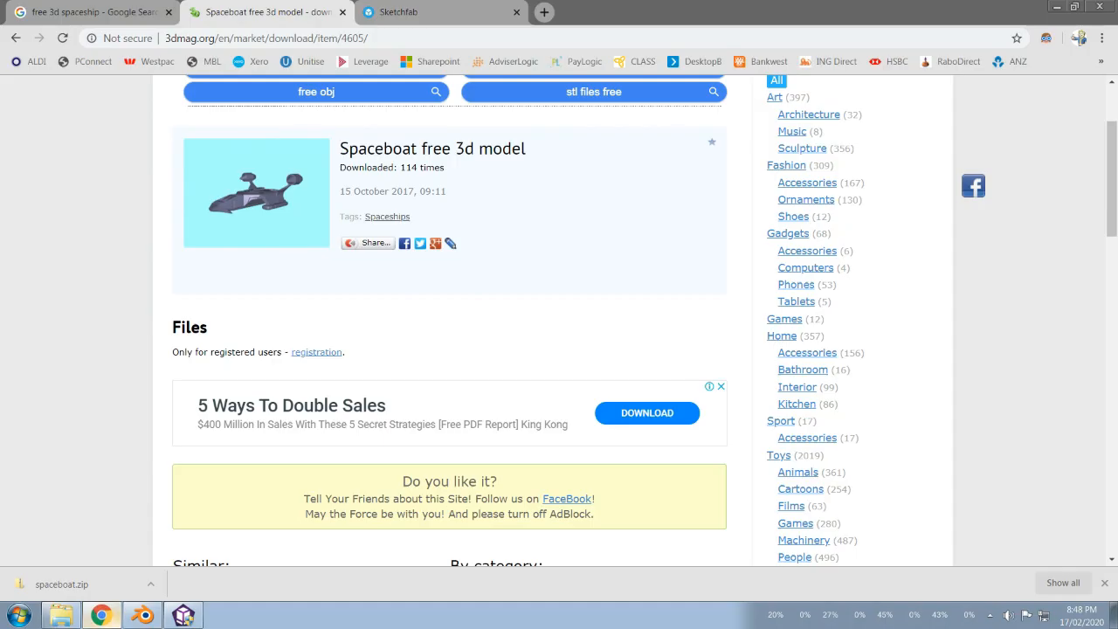
click(101, 615)
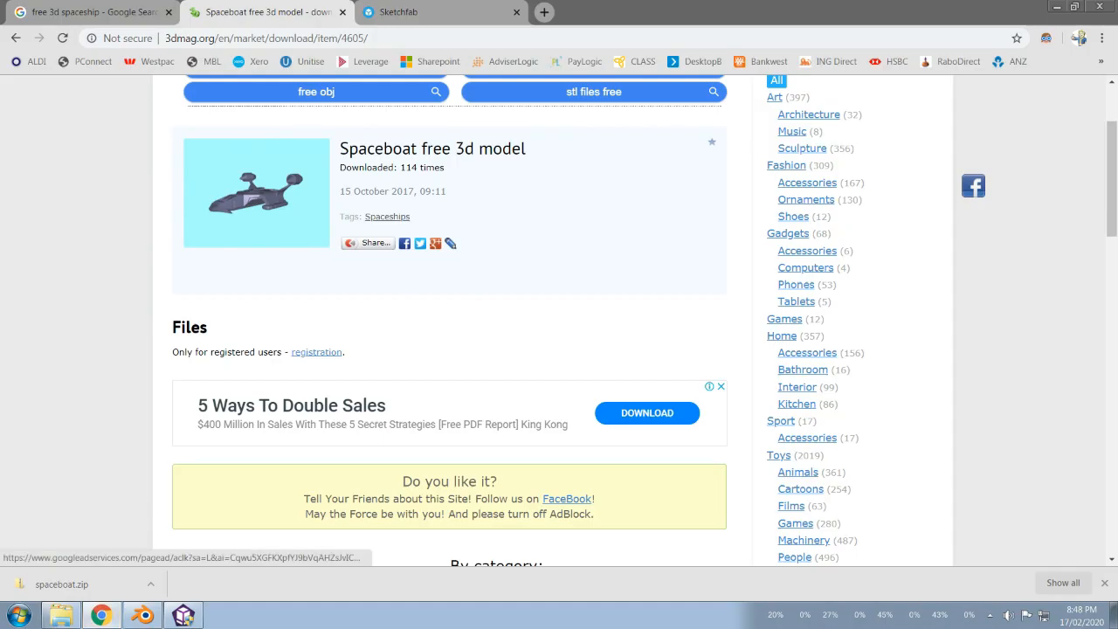
scroll(559, 349, up, 2)
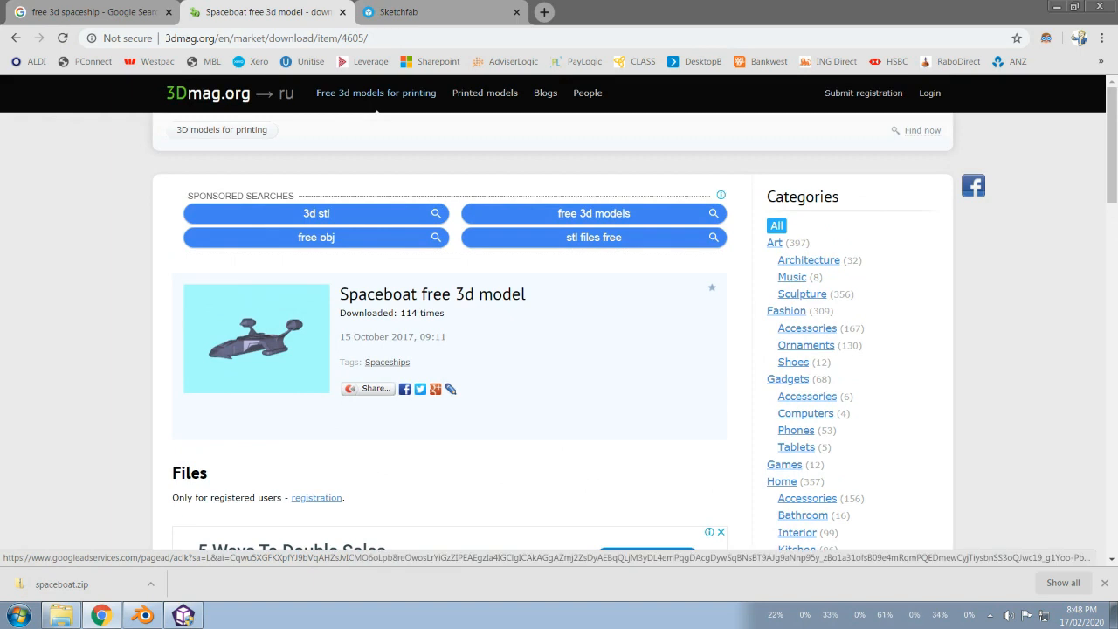
scroll(559, 350, down, 3)
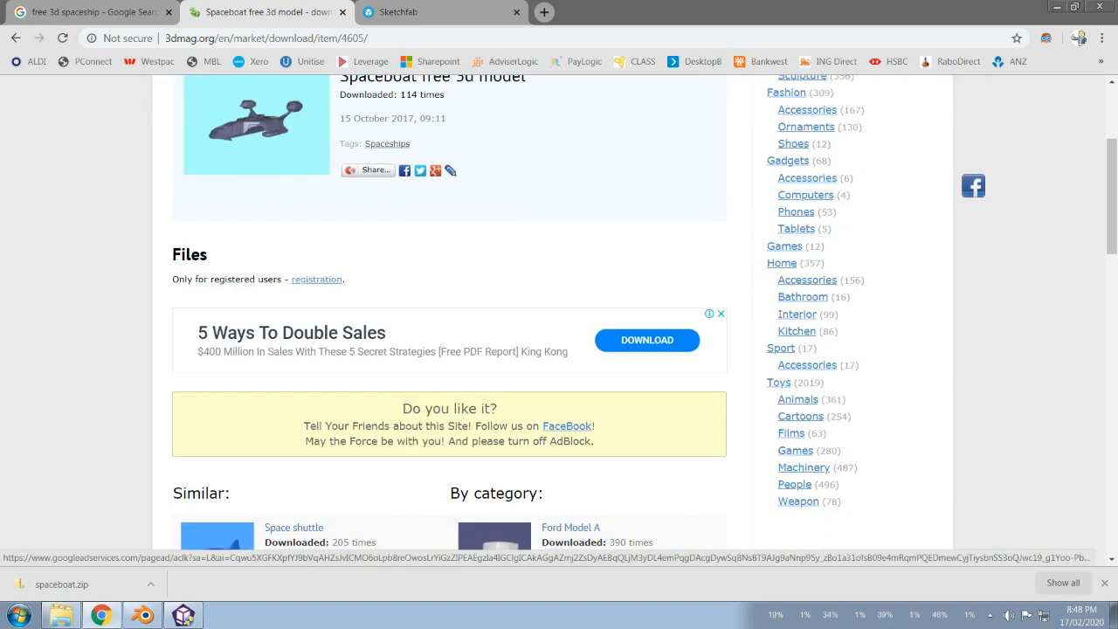
scroll(559, 349, up, 3)
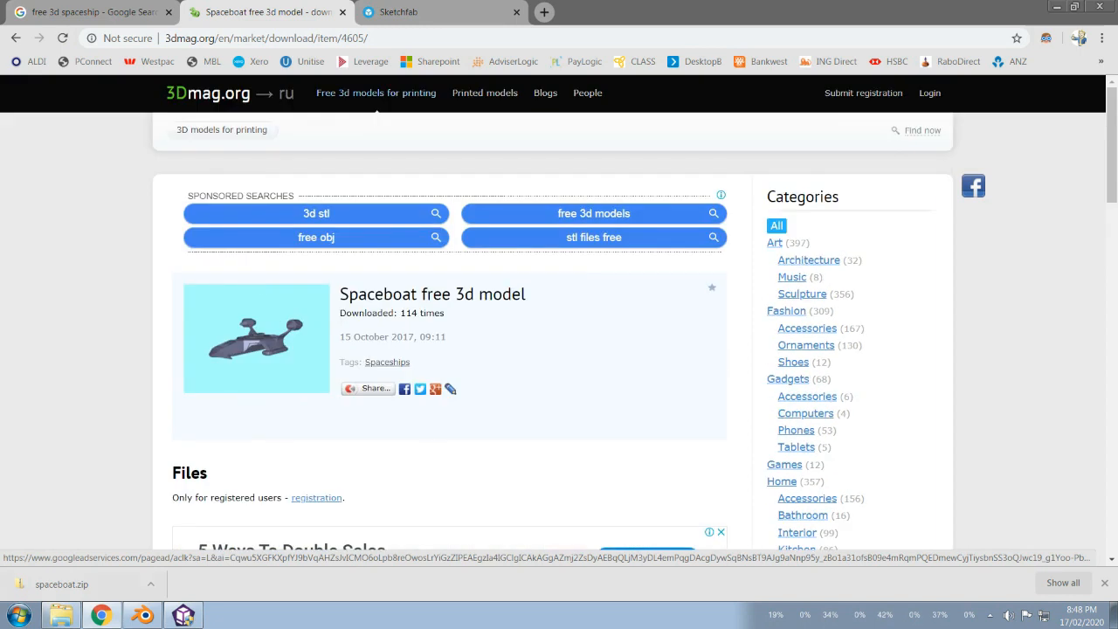
click(60, 614)
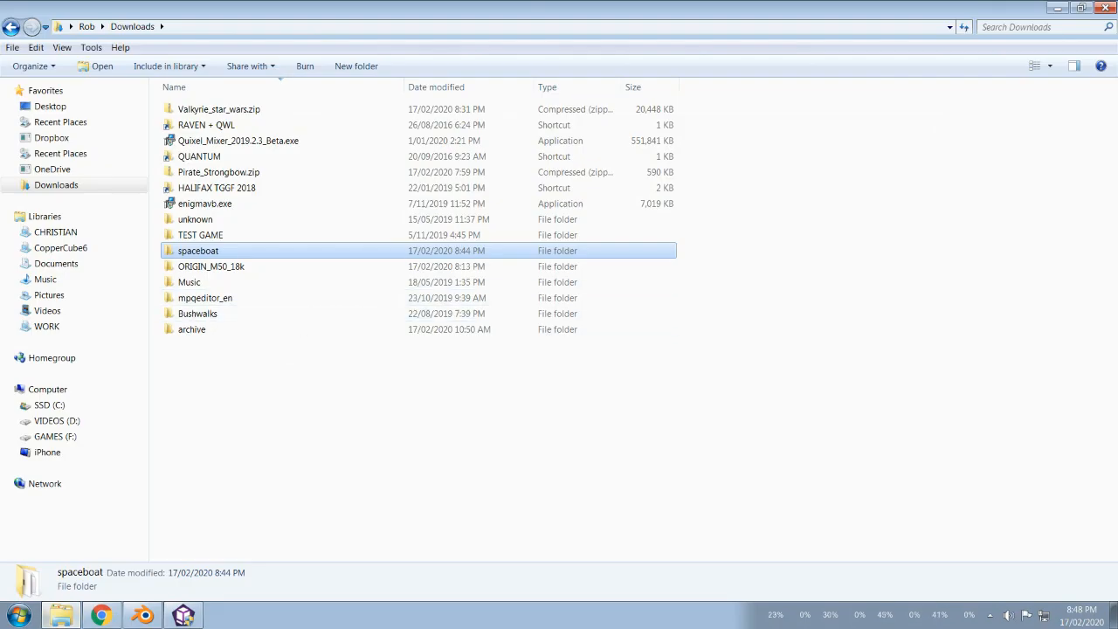
key(Return)
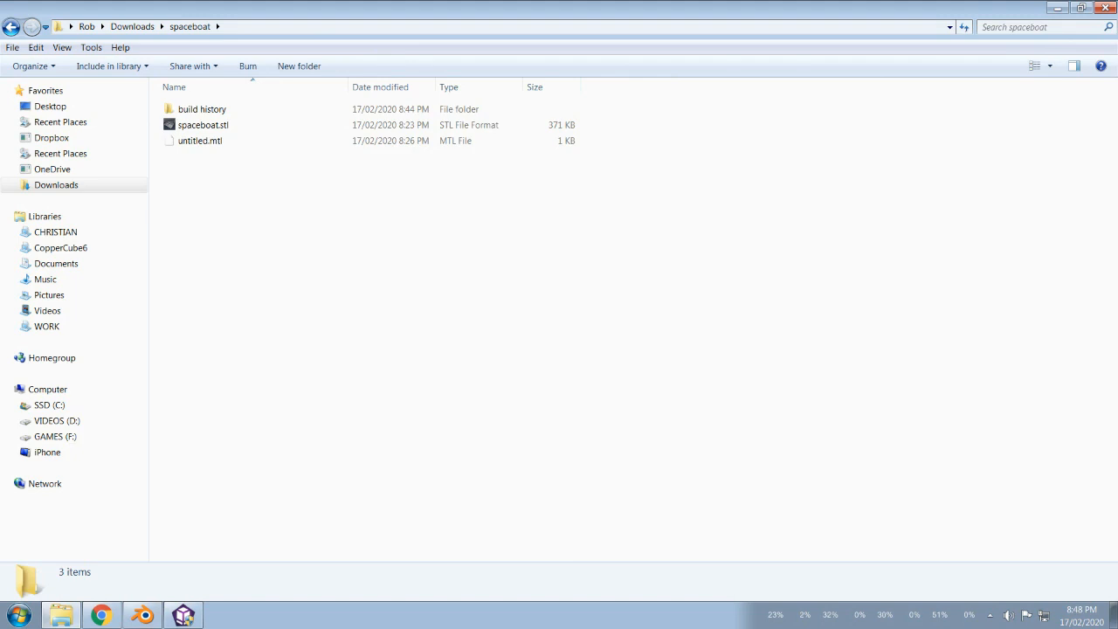
Step: Switch to Blender and import spaceboat.stl from the spaceboat folder in Downloads as an STL model
click(142, 615)
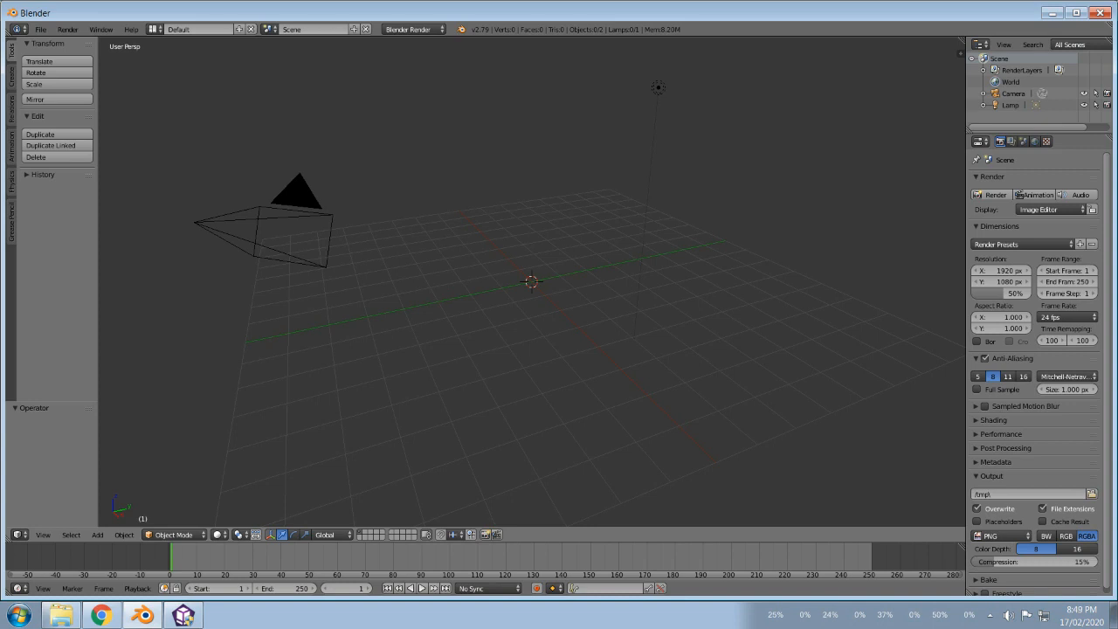
click(40, 29)
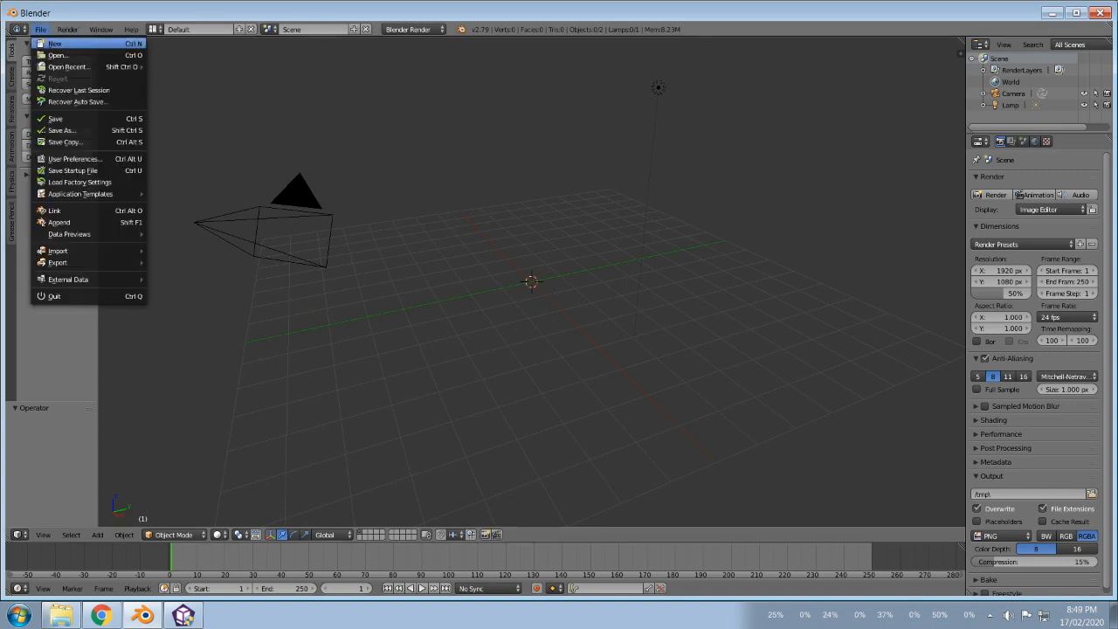
mouse_move(88, 250)
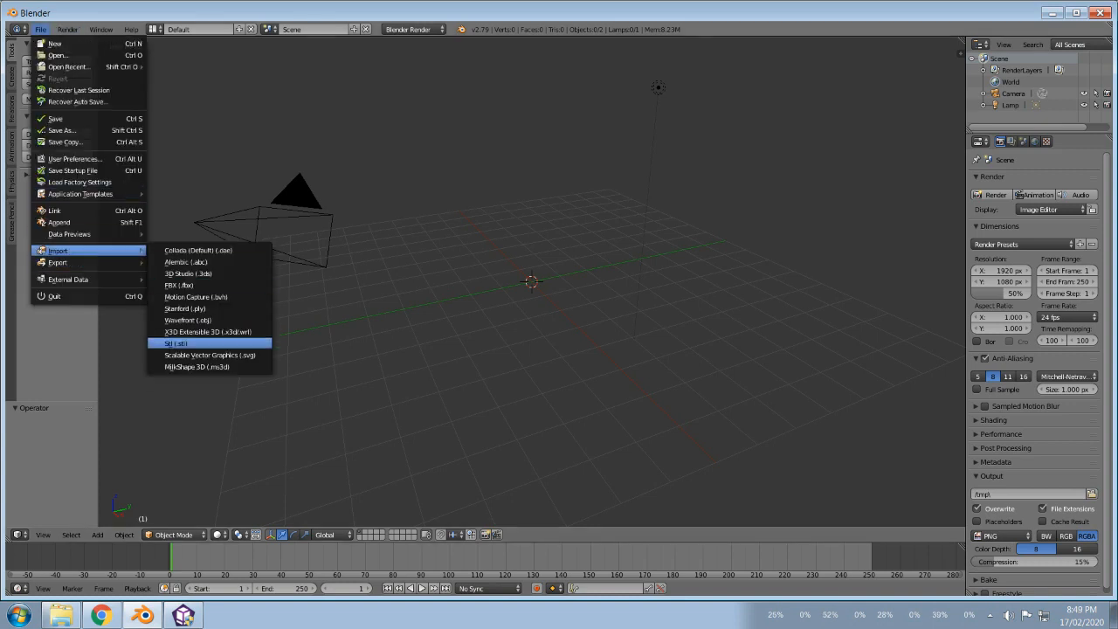
click(179, 344)
click(162, 88)
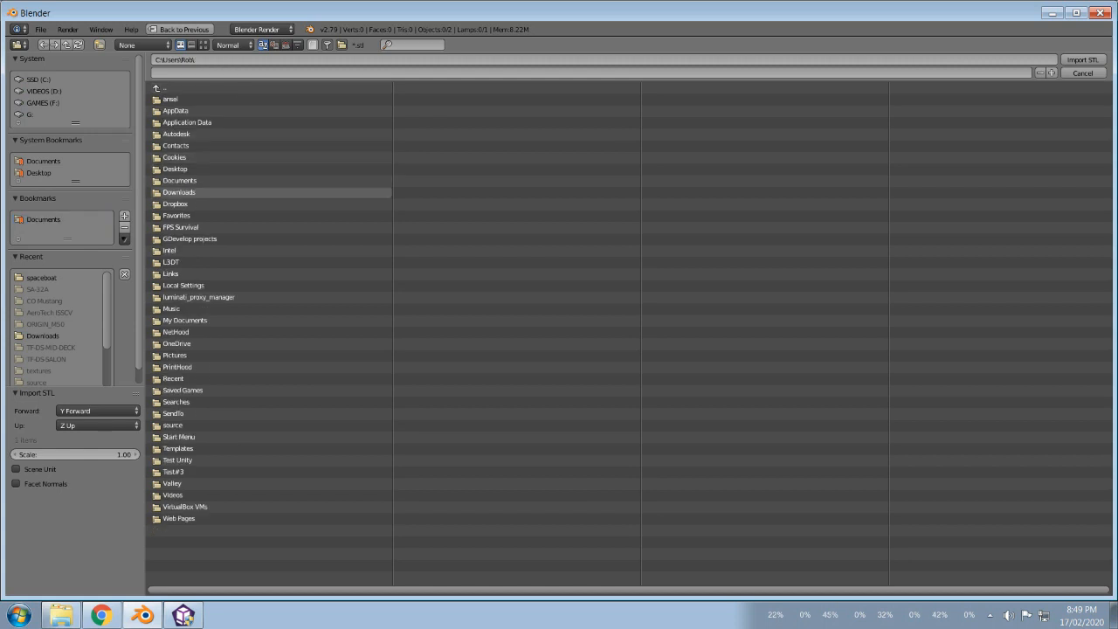
click(179, 192)
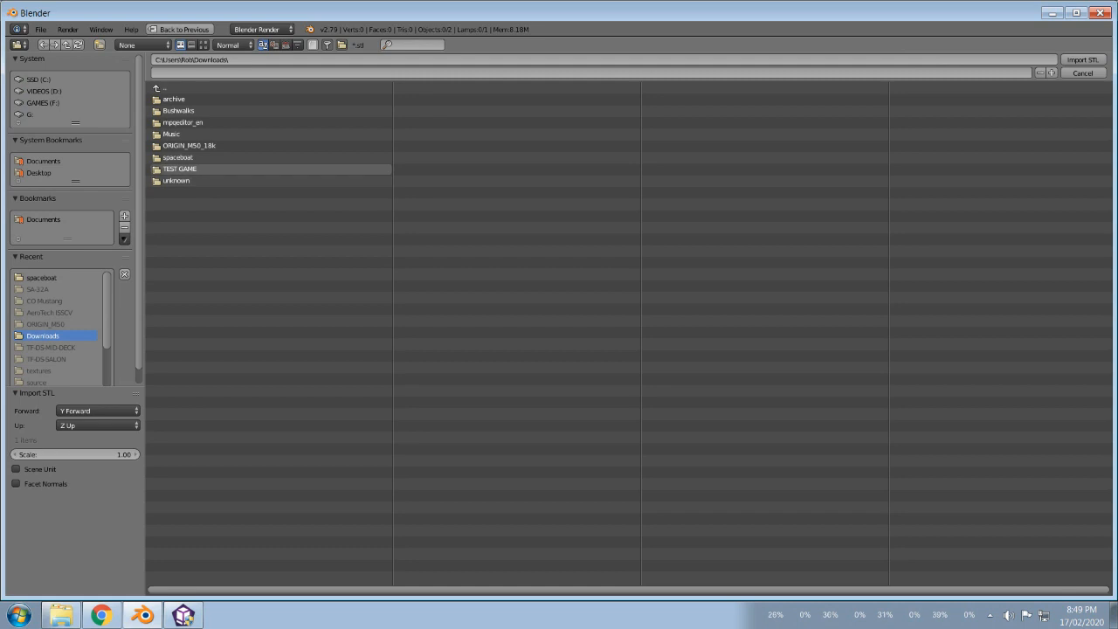
click(177, 157)
click(182, 111)
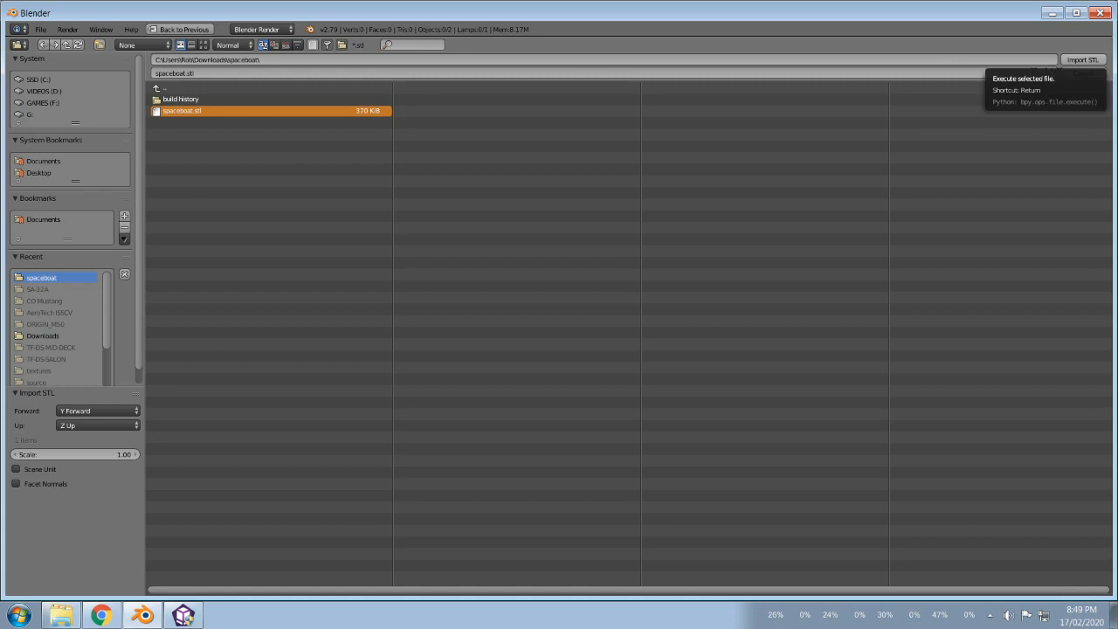
click(1081, 60)
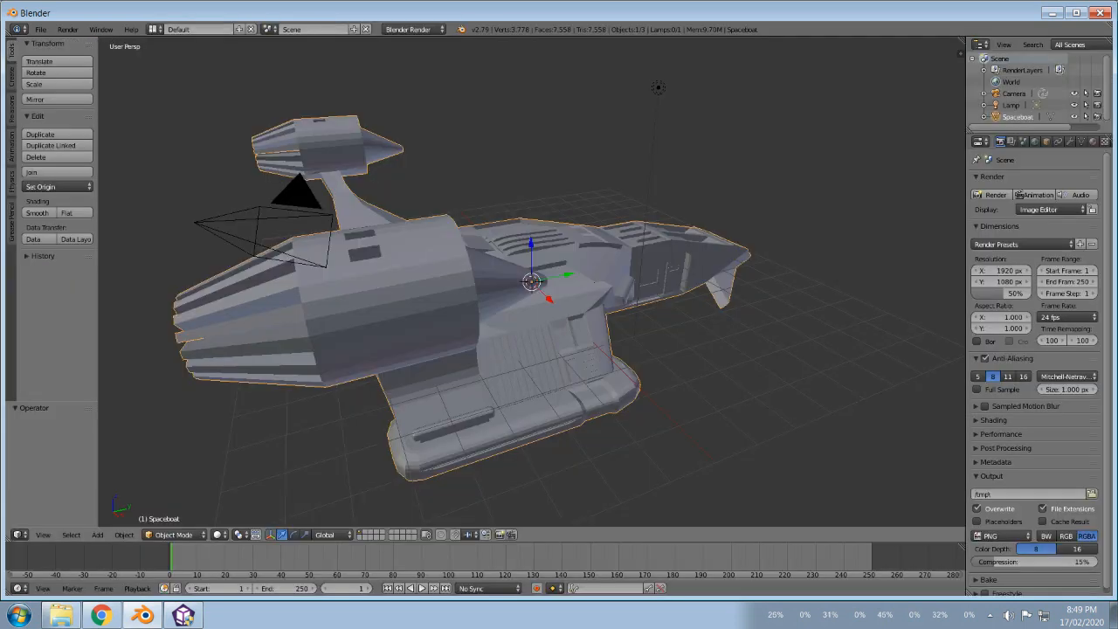
Step: Examine the imported Spaceboat from its sides and front in the 3D view using walk navigation
click(42, 534)
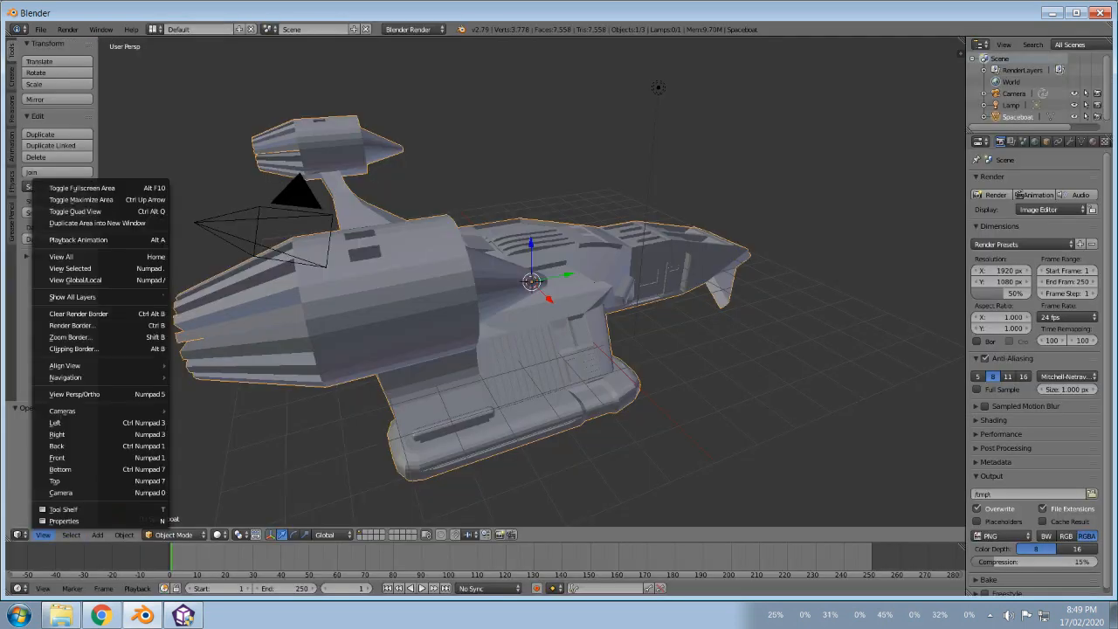
mouse_move(87, 376)
click(218, 376)
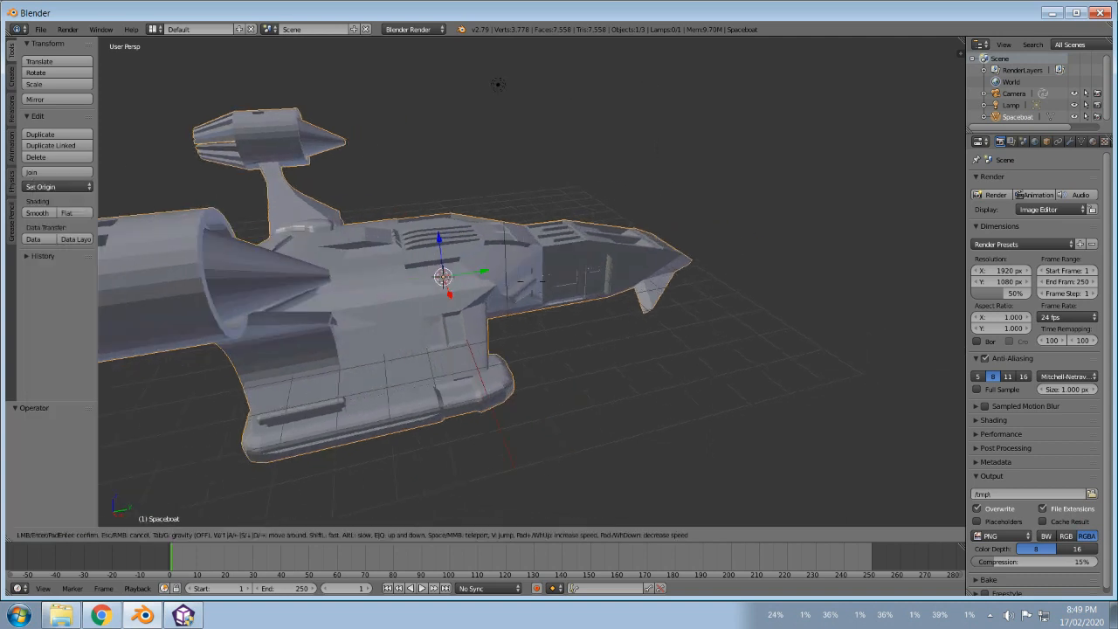
key(d)
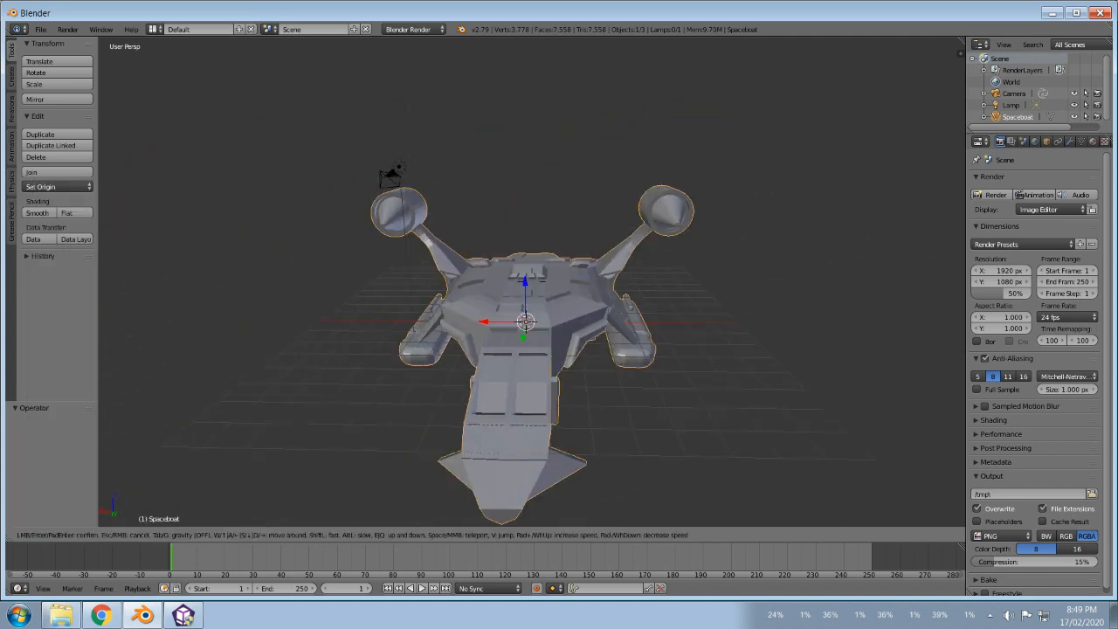
key(w)
key(s)
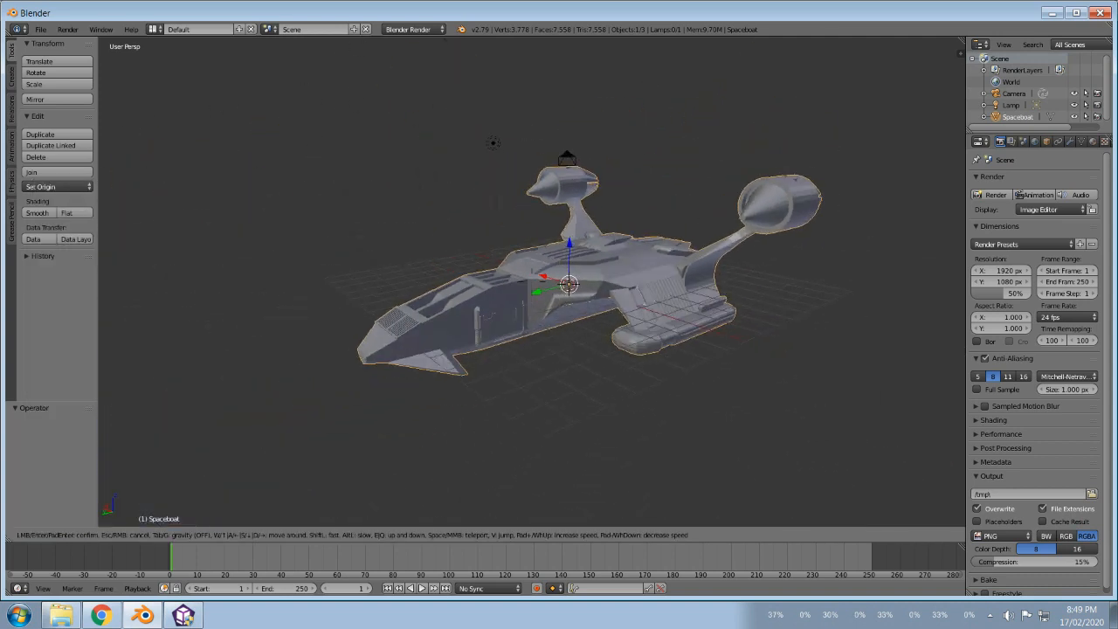
key(w)
key(d)
key(a)
key(a)
key(w)
key(s)
key(s)
key(a)
key(Return)
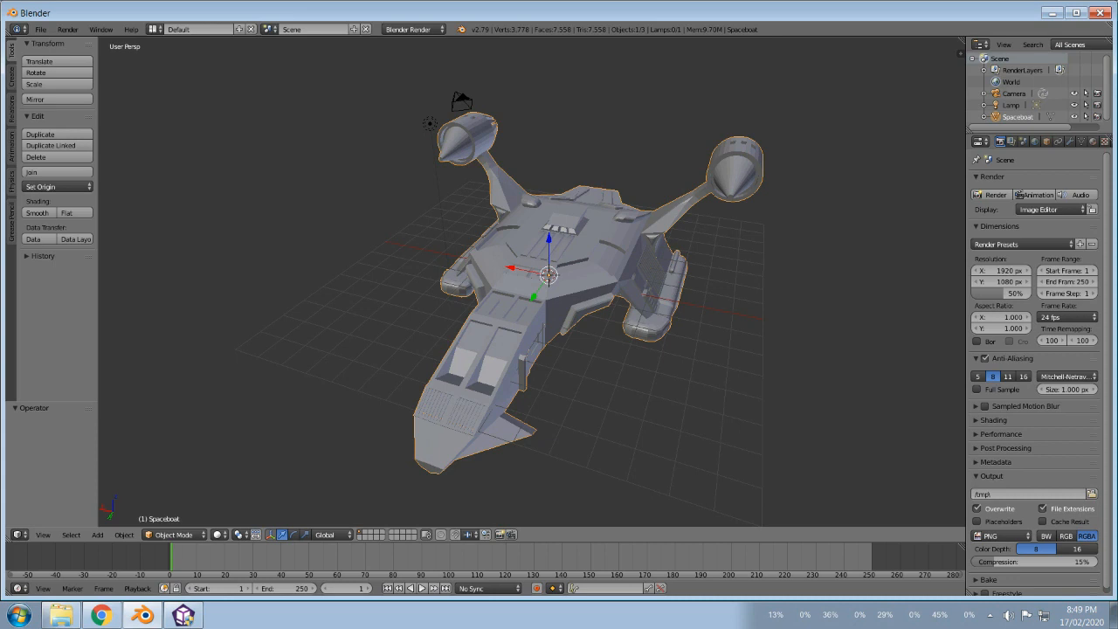
Step: Enlarge the outliner and properties areas, show the Spaceboat's modifier settings, and expand its entry in the outliner
drag(965, 314, 915, 314)
drag(1004, 134, 1005, 253)
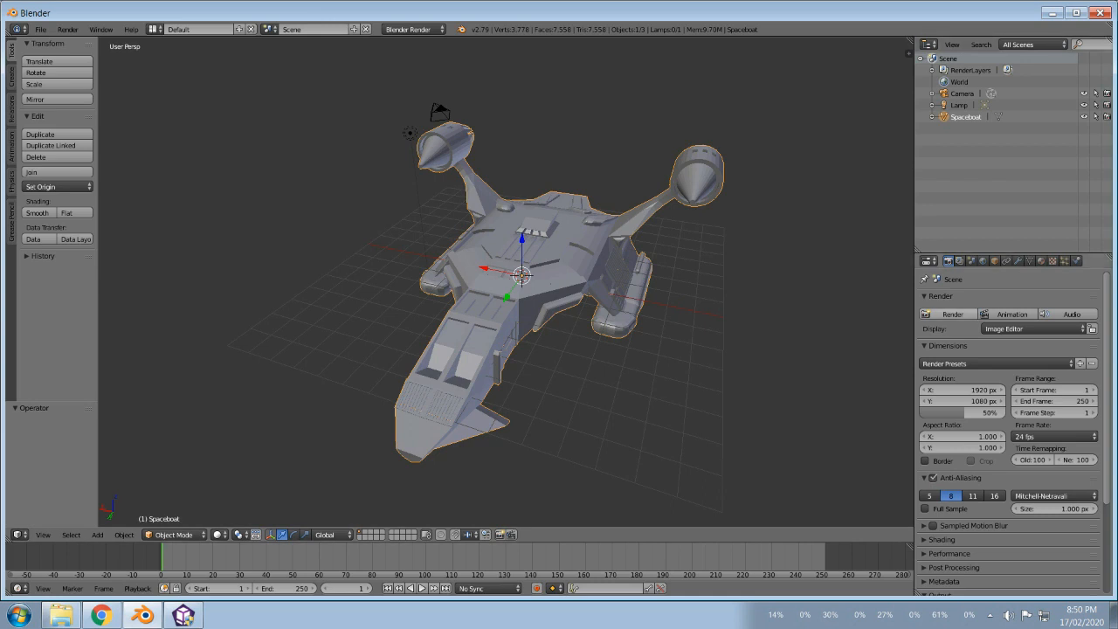
scroll(1009, 411, down, 2)
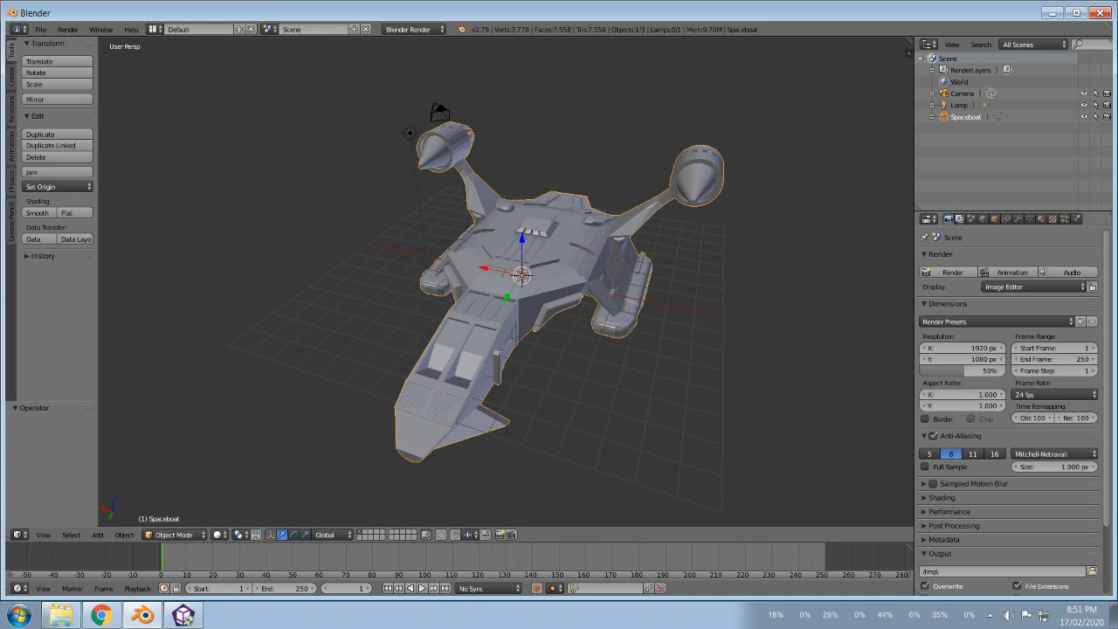
click(1018, 218)
drag(913, 175, 905, 175)
click(922, 117)
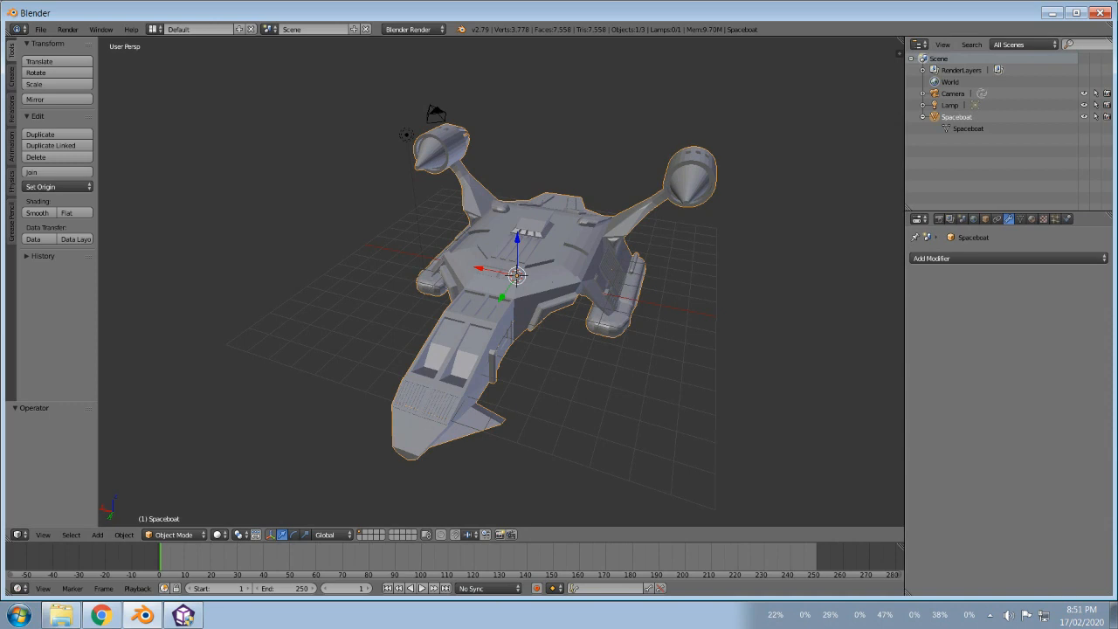
Step: Check the camera, lamp and Spaceboat objects in turn, viewing the Spaceboat mesh in Edit Mode, and finish with the Spaceboat selected in Object Mode
click(953, 93)
click(949, 105)
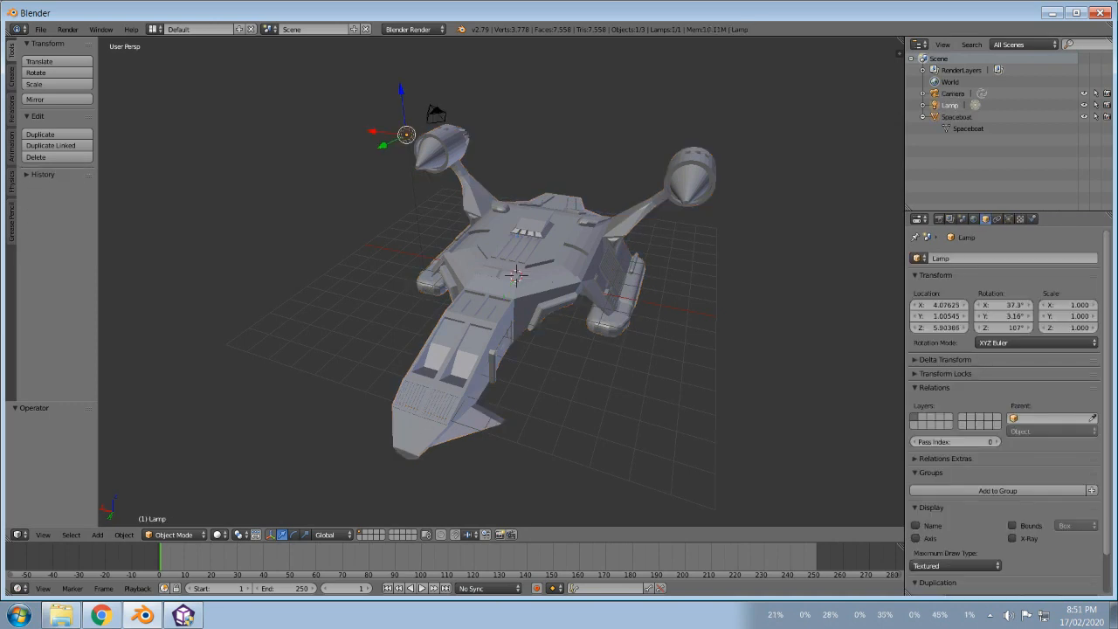
click(956, 117)
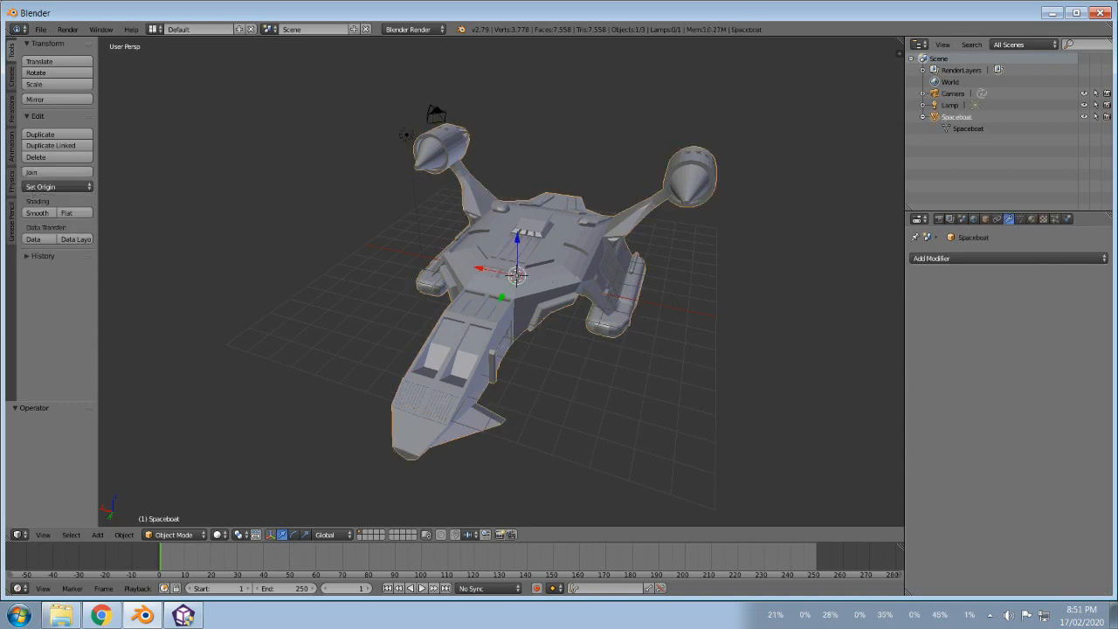
key(Tab)
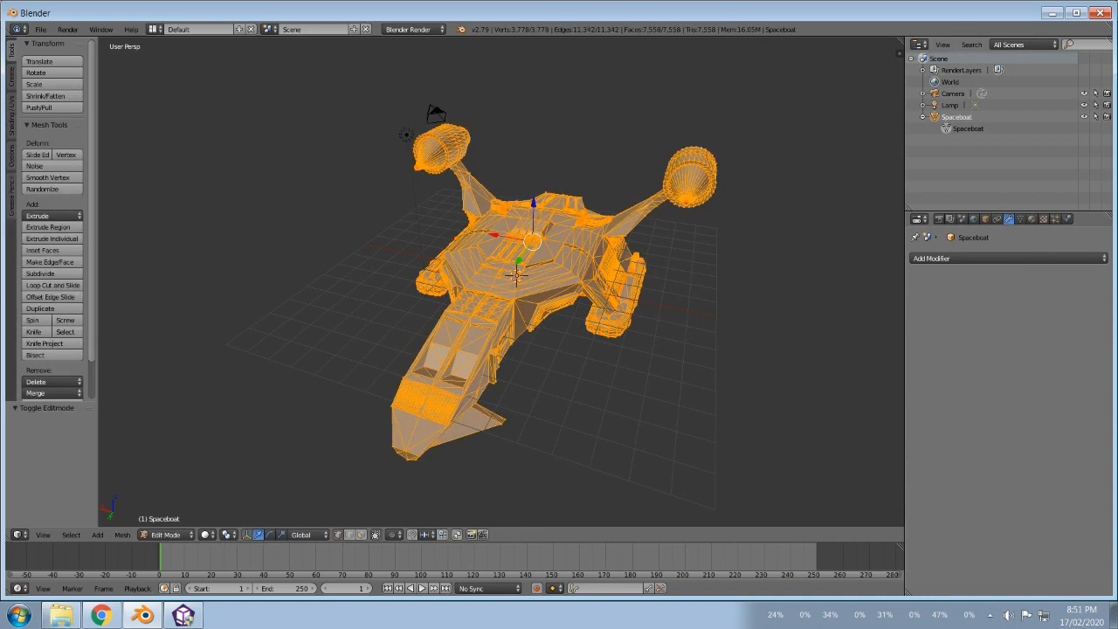
click(950, 105)
click(952, 94)
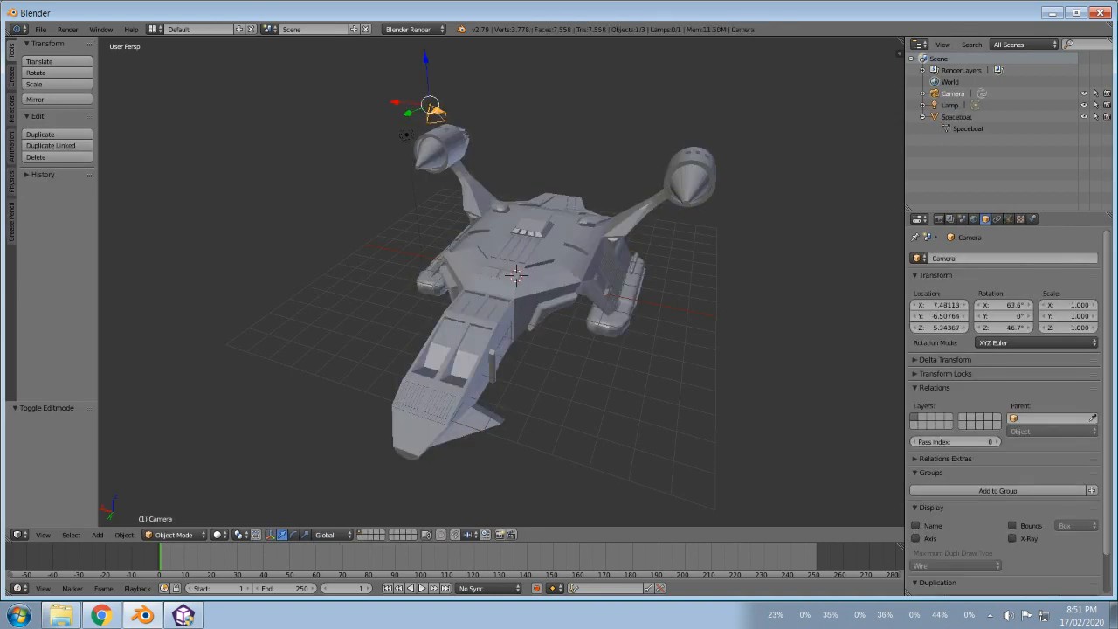
click(950, 105)
click(957, 116)
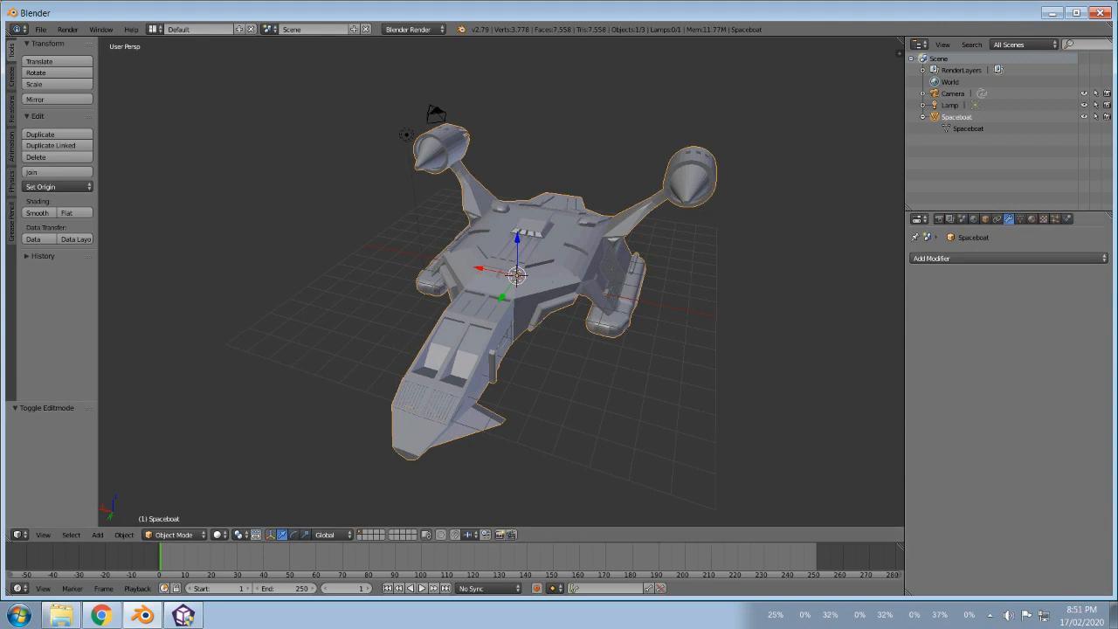
Step: Add a Decimate modifier to the Spaceboat and widen the properties area to show its settings
click(961, 258)
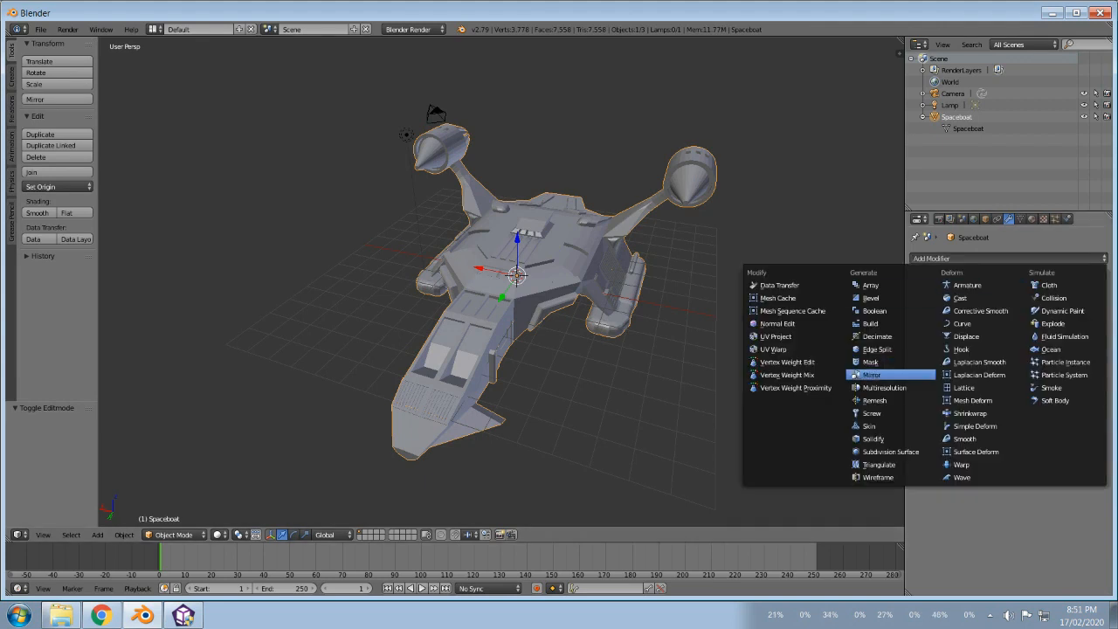
click(878, 336)
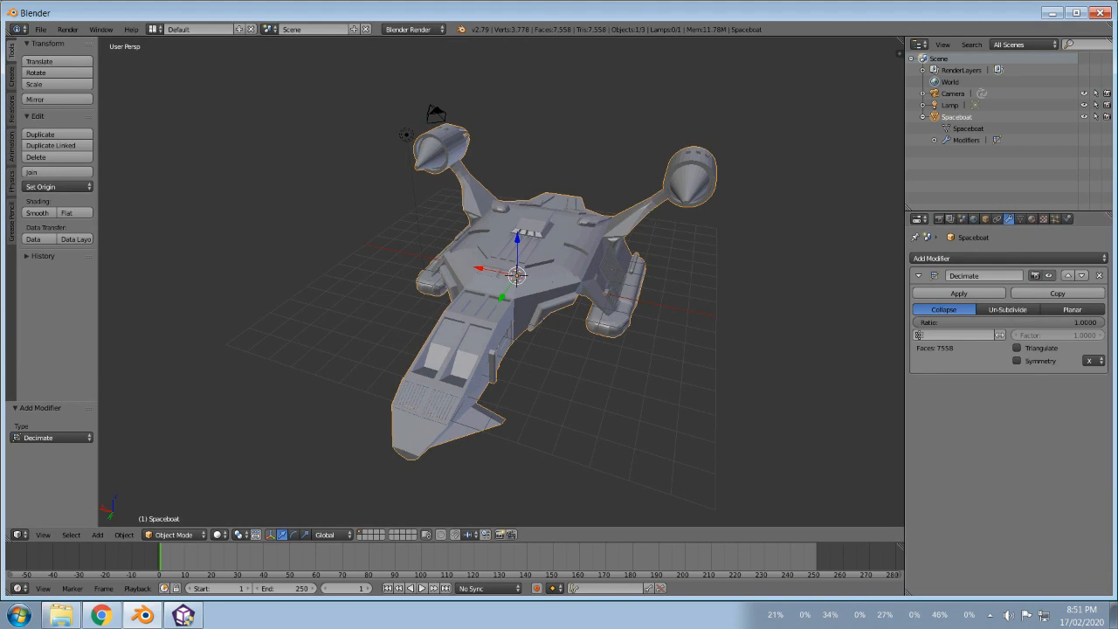
drag(905, 337, 825, 337)
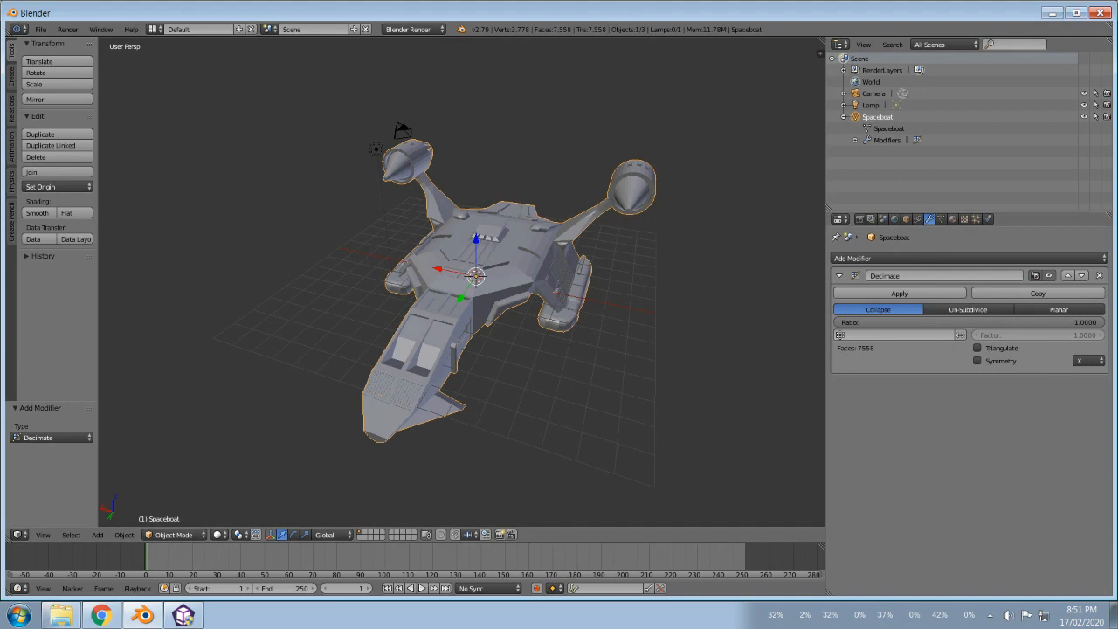
Step: Look over the desktop, the browser and the CopperCube window, and return to Blender
click(1052, 13)
click(1057, 7)
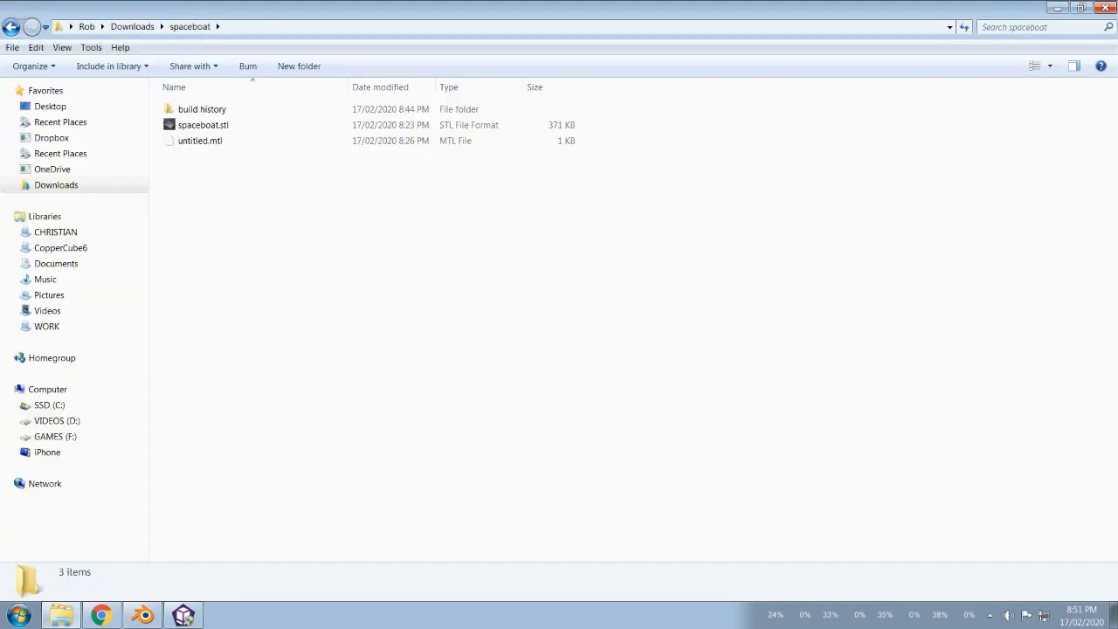
click(1057, 6)
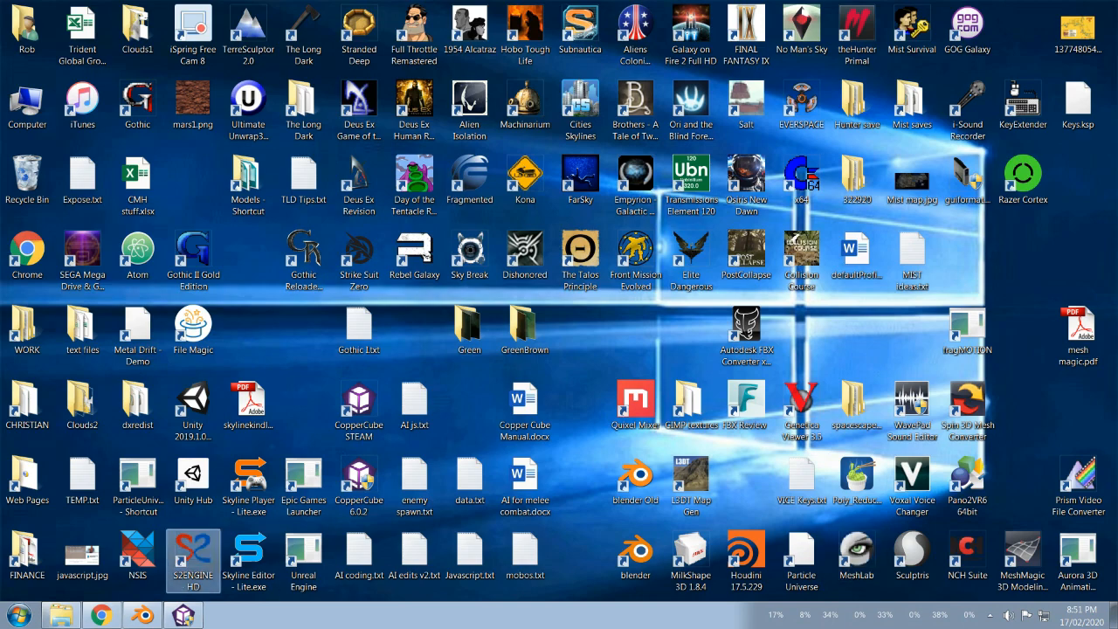
click(101, 615)
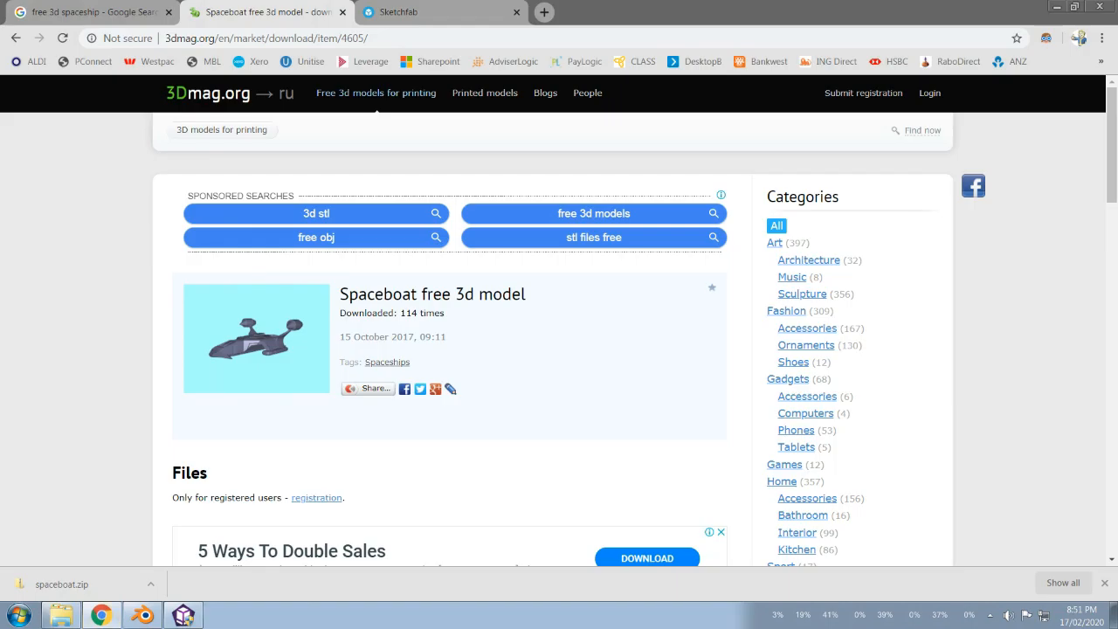
click(183, 615)
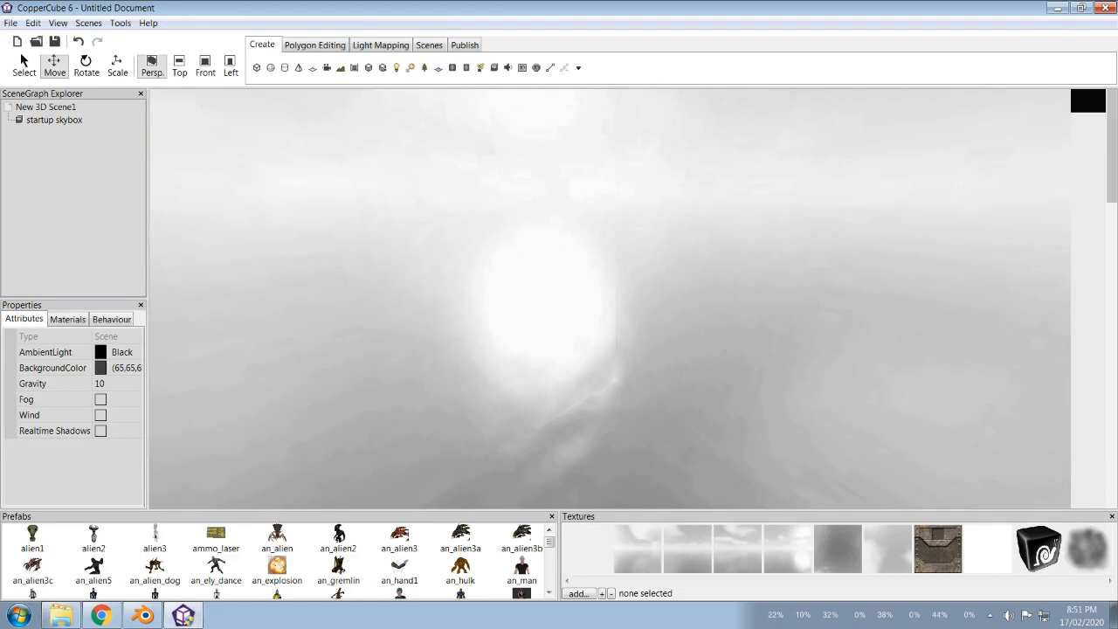
click(143, 615)
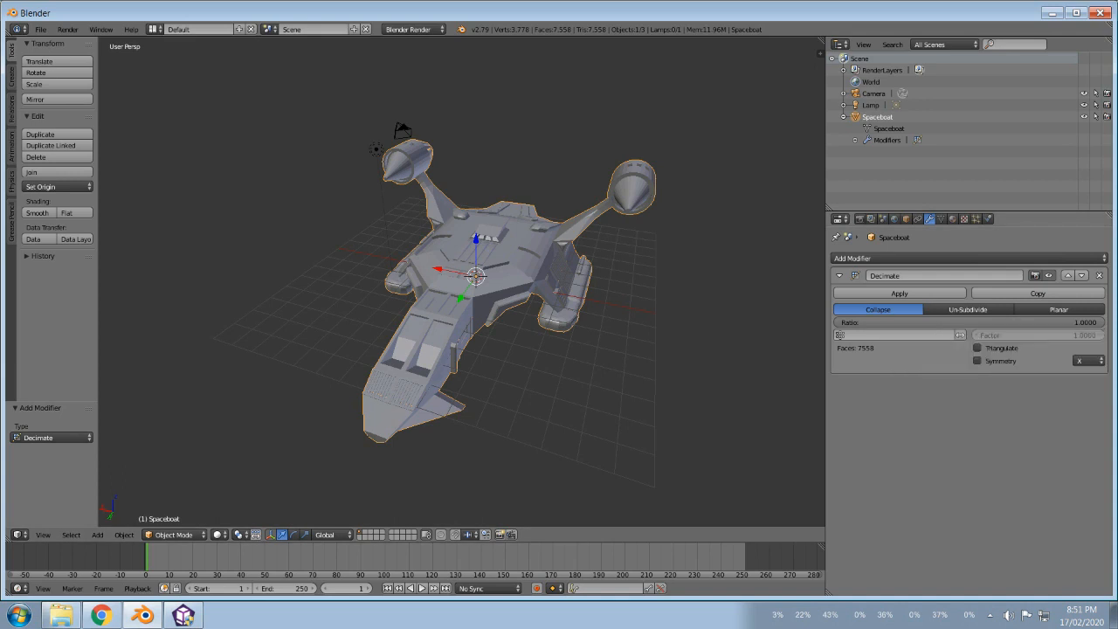
click(967, 322)
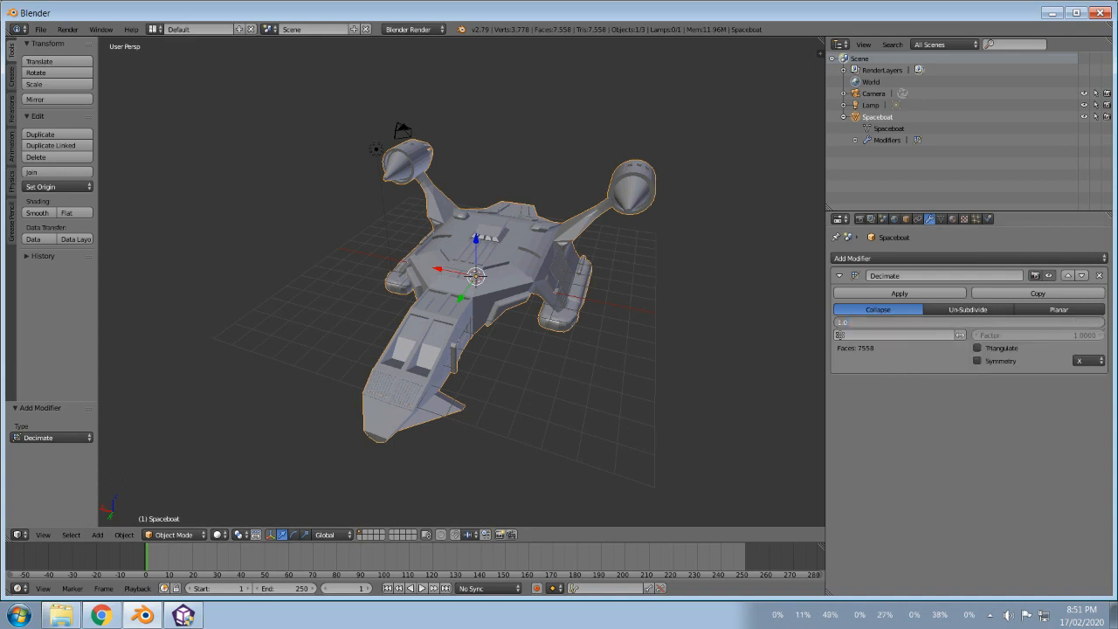
text(0.5)
key(Escape)
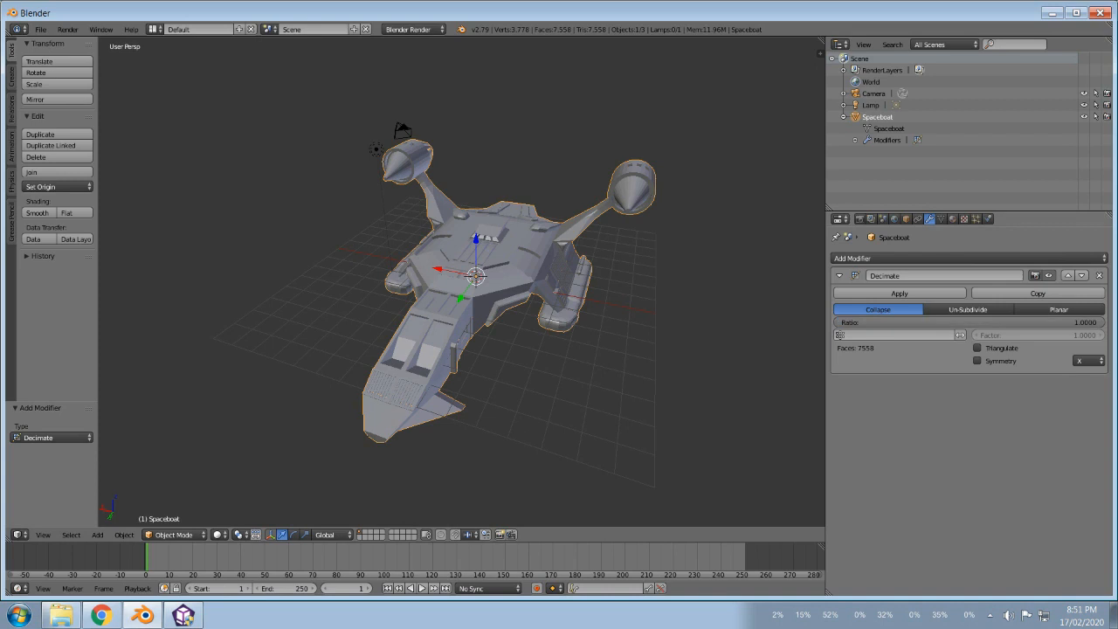
Step: Try the Decimate modifier's Un-Subdivide mode with increasing iterations, and return the iterations to 0
click(968, 309)
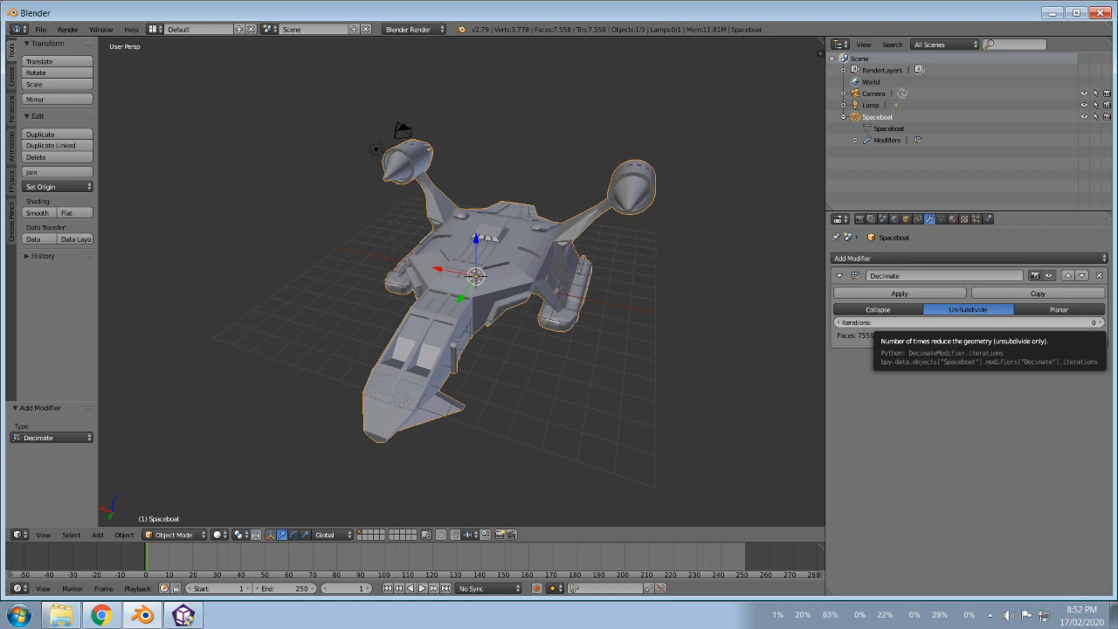
click(1101, 323)
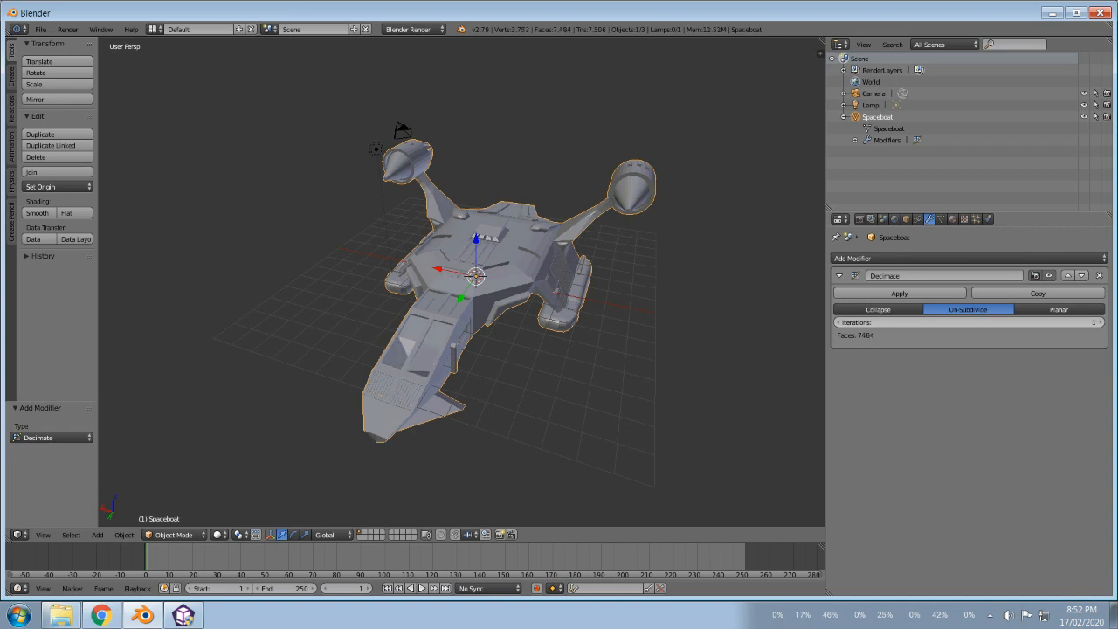
click(1101, 322)
click(1101, 322)
click(838, 323)
click(838, 322)
click(838, 323)
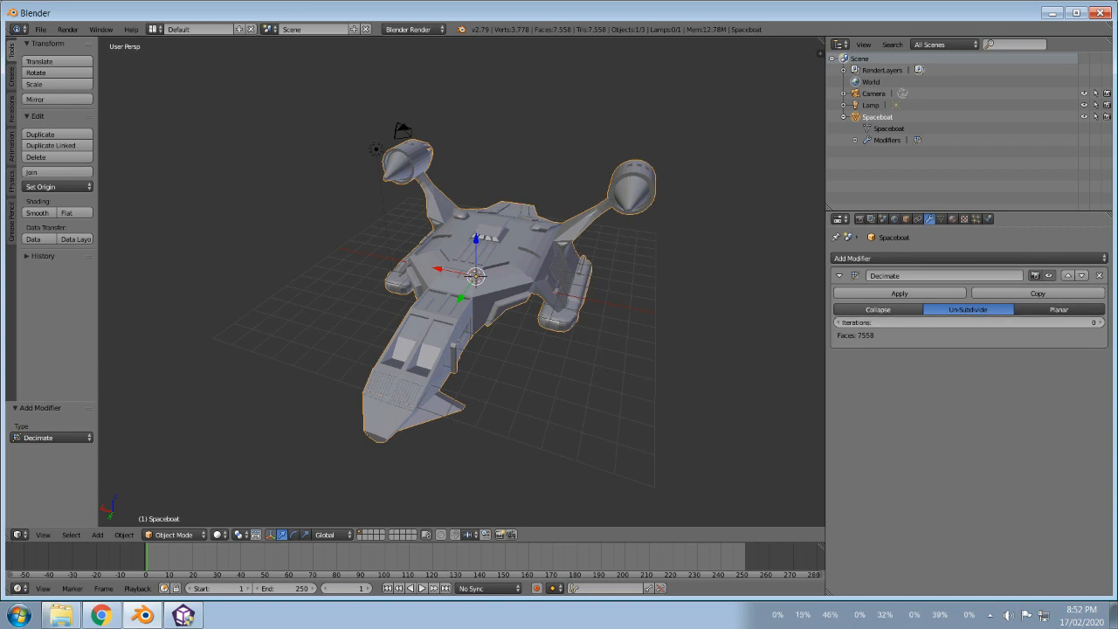
Step: Switch the Decimate modifier to Collapse mode and set its ratio to 0.5
click(878, 309)
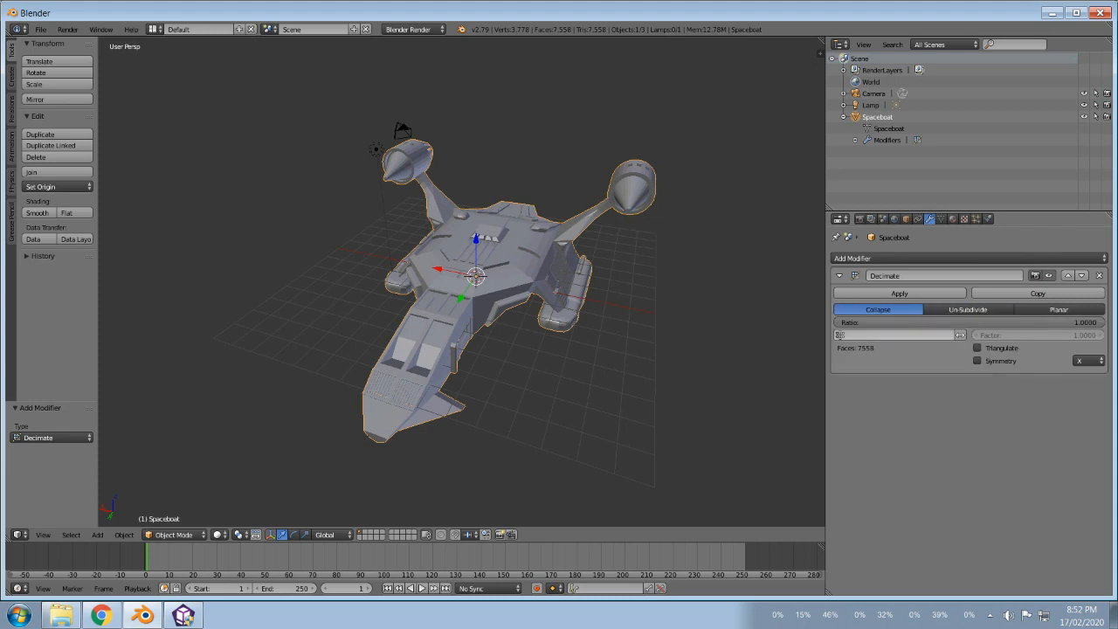
click(895, 323)
text(0.5)
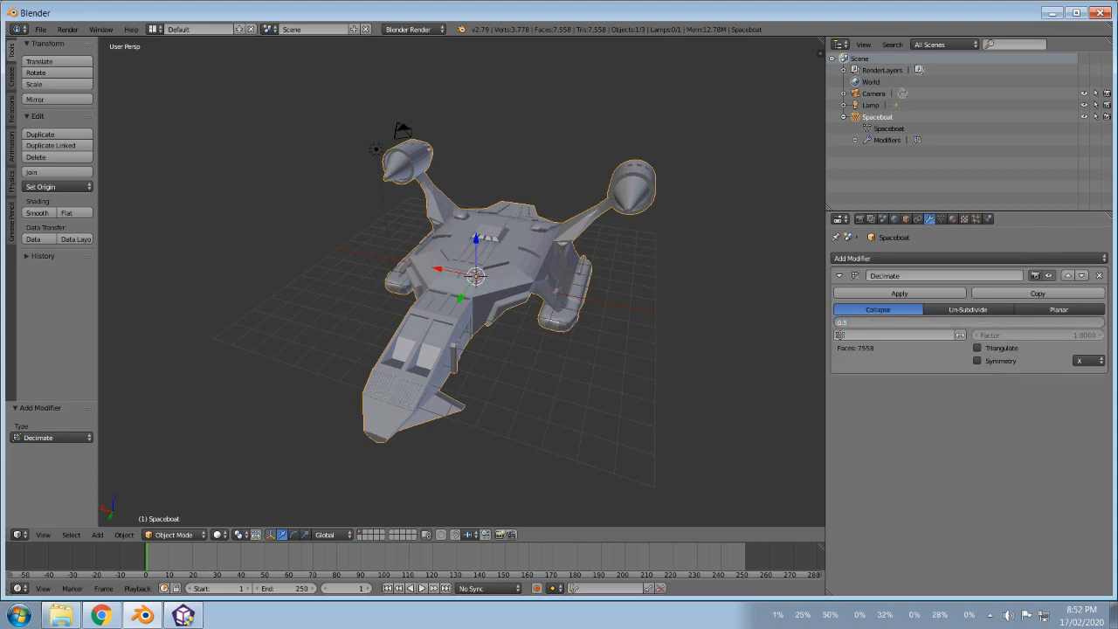
key(Return)
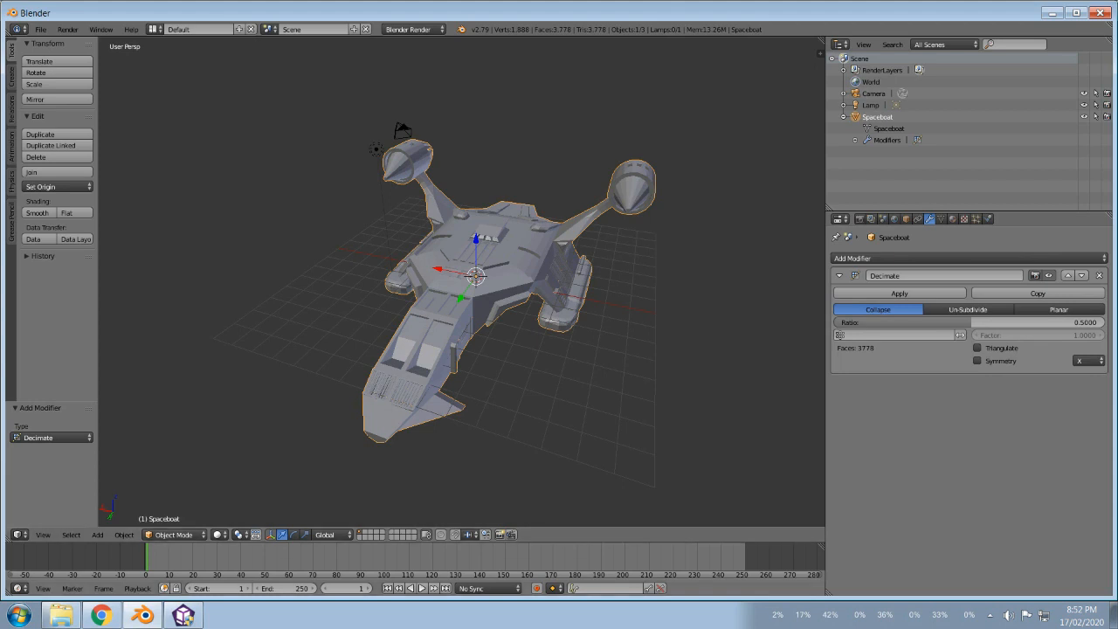
Step: Check the decimated Spaceboat up close and apply the Decimate modifier to it
click(43, 535)
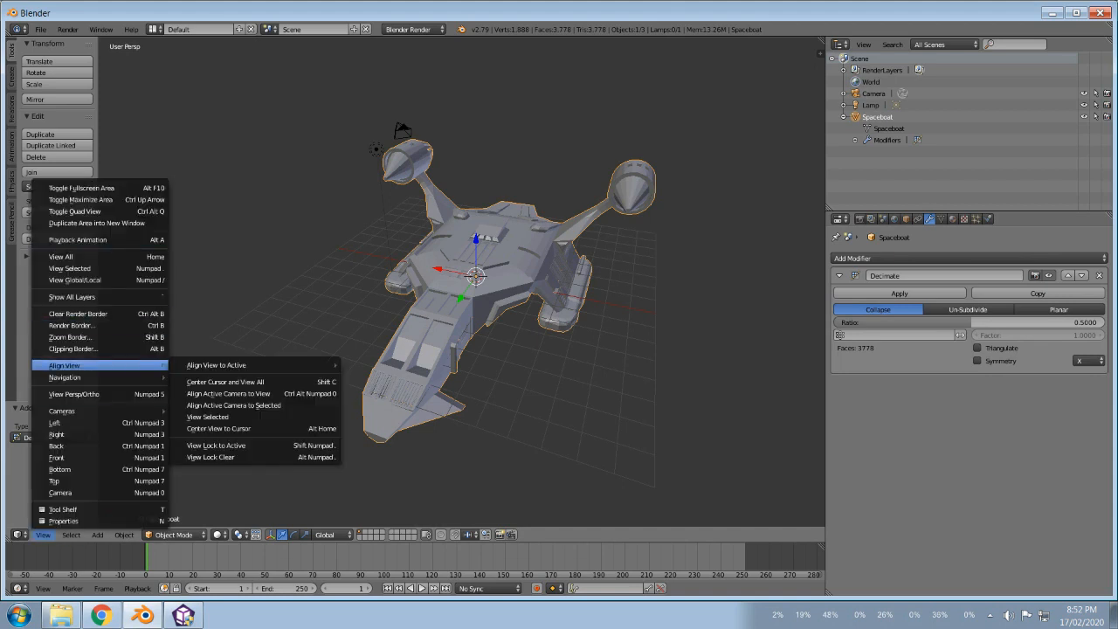
click(219, 451)
key(w)
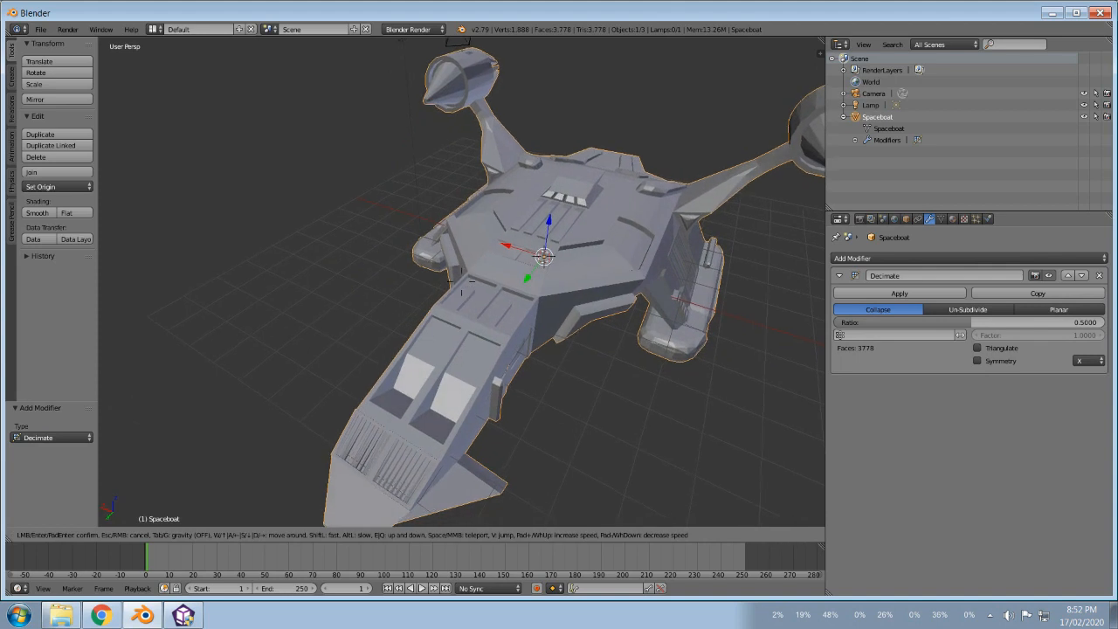
key(Return)
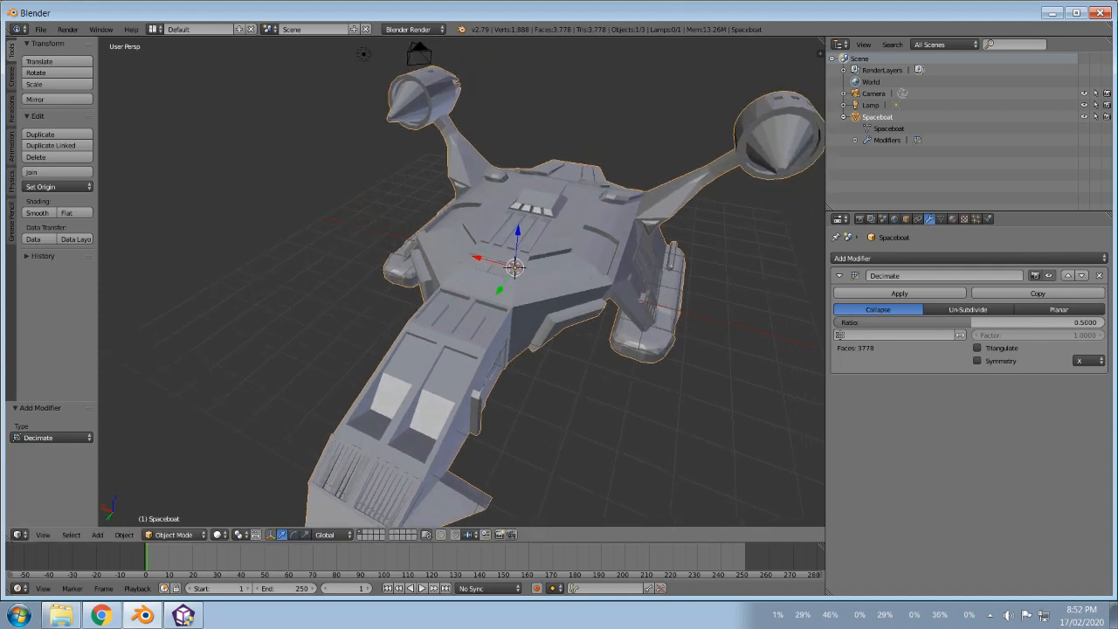
click(900, 294)
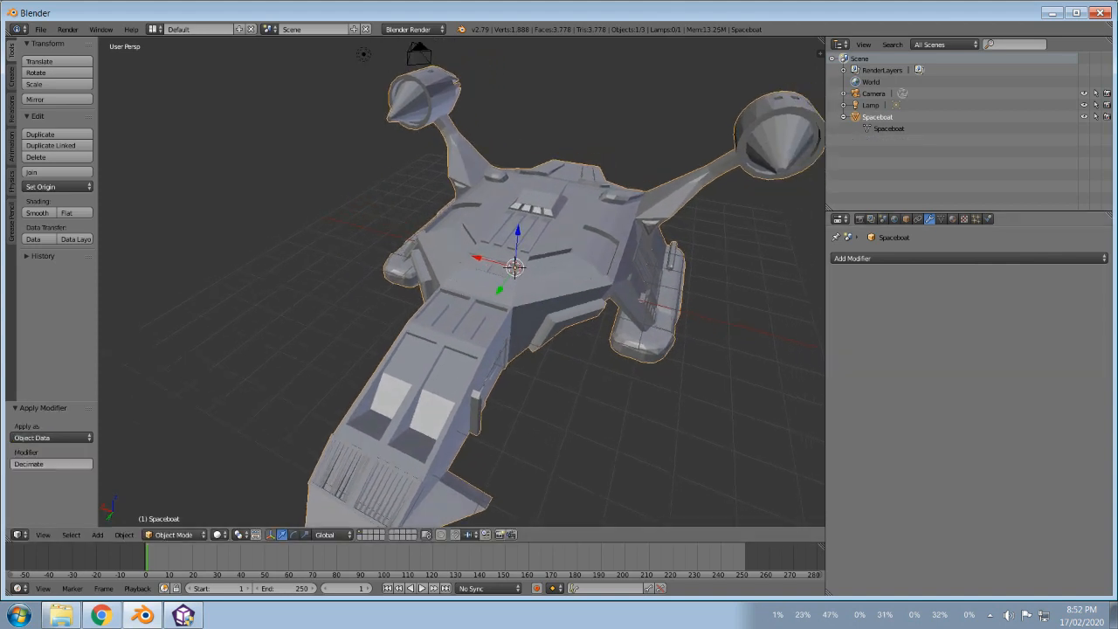
Step: Add another Decimate modifier to the Spaceboat in Collapse mode with a ratio of 0.5
click(899, 257)
click(891, 337)
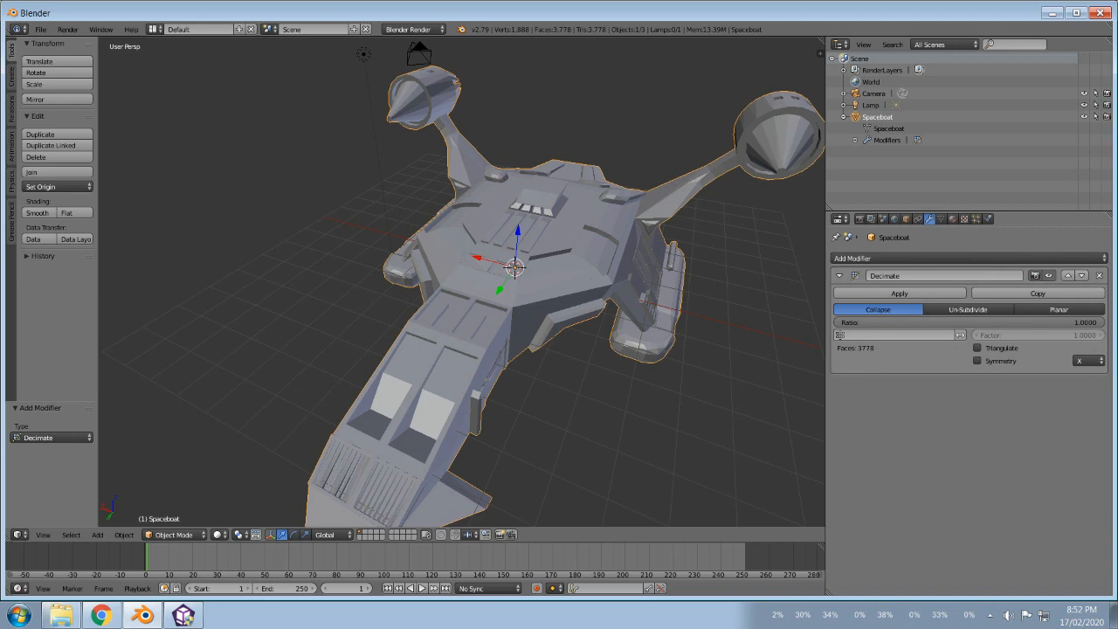
click(968, 322)
text(0.5)
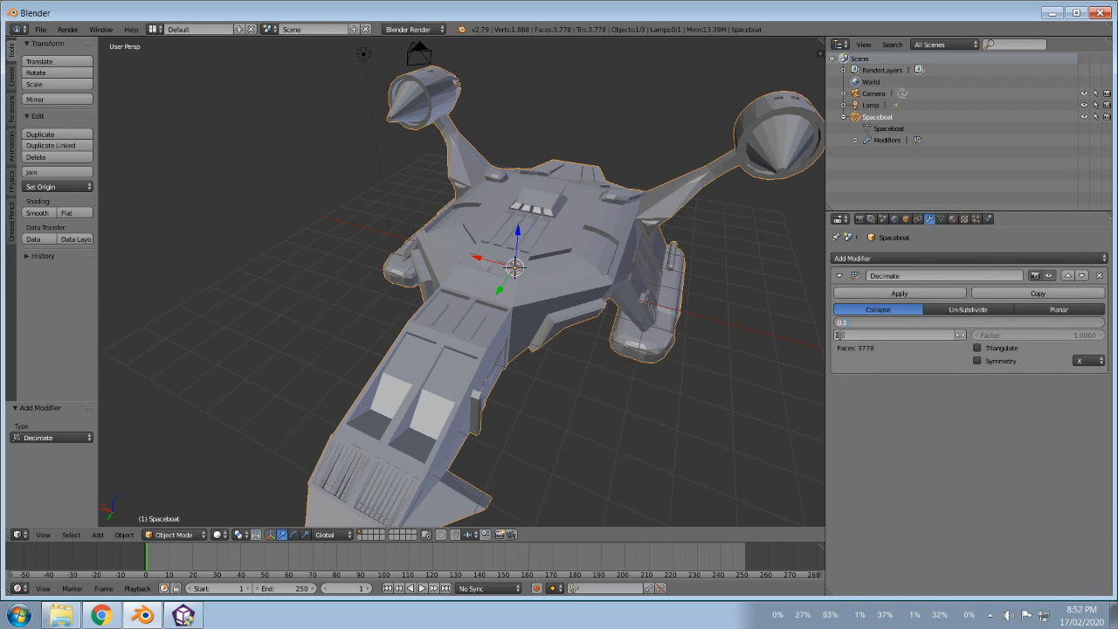
key(Return)
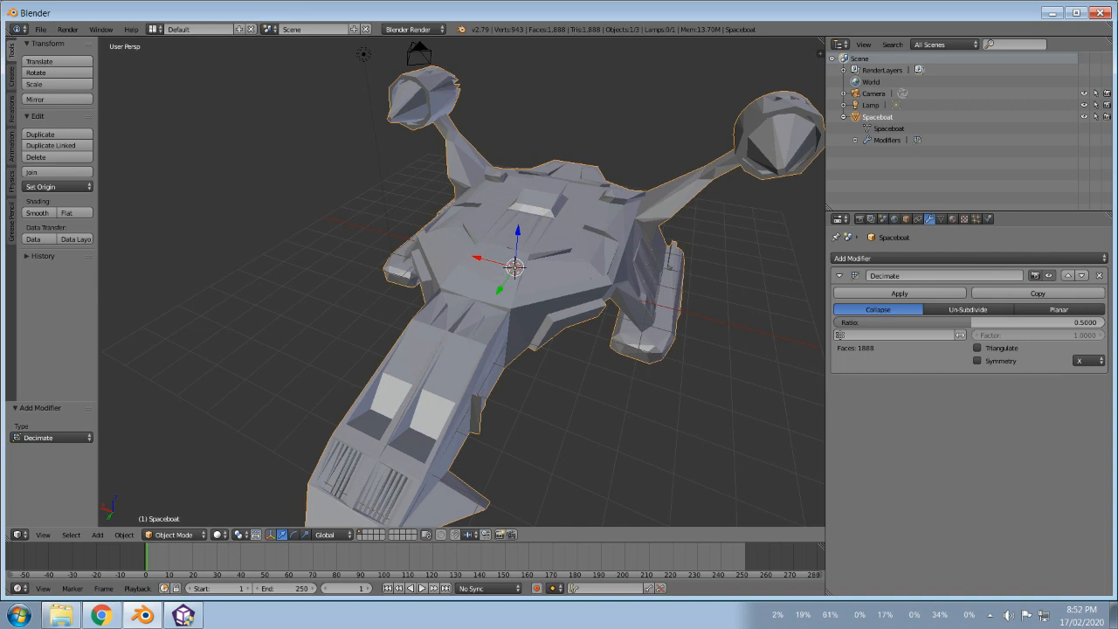
Step: Fly around the Spaceboat to examine its engines, hull and underside for loss of detail from the decimation
click(43, 535)
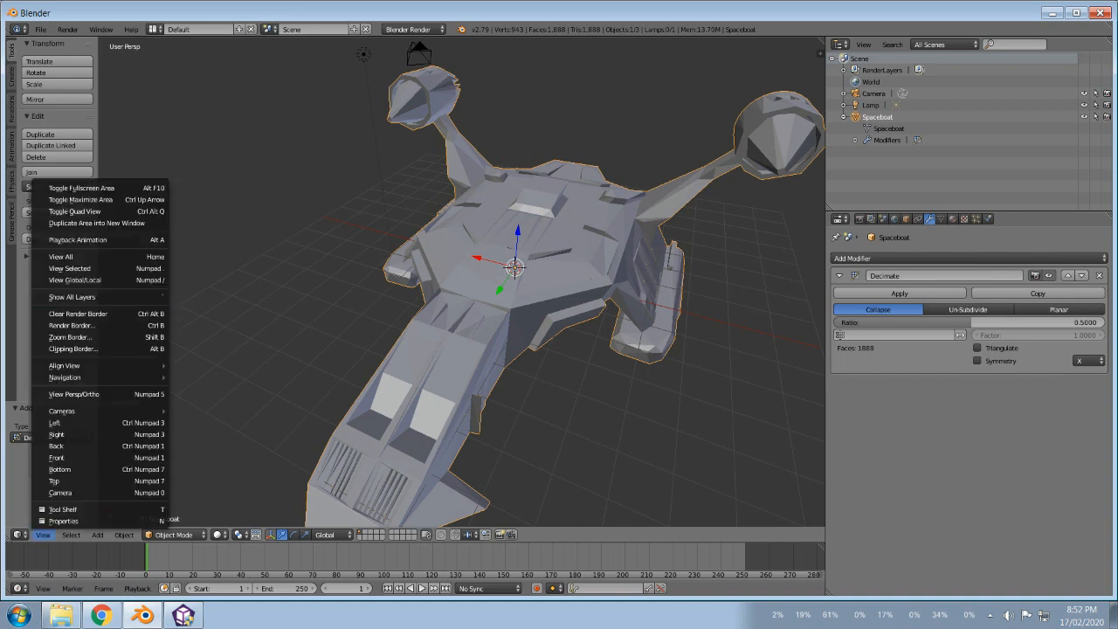
mouse_move(96, 377)
key(w)
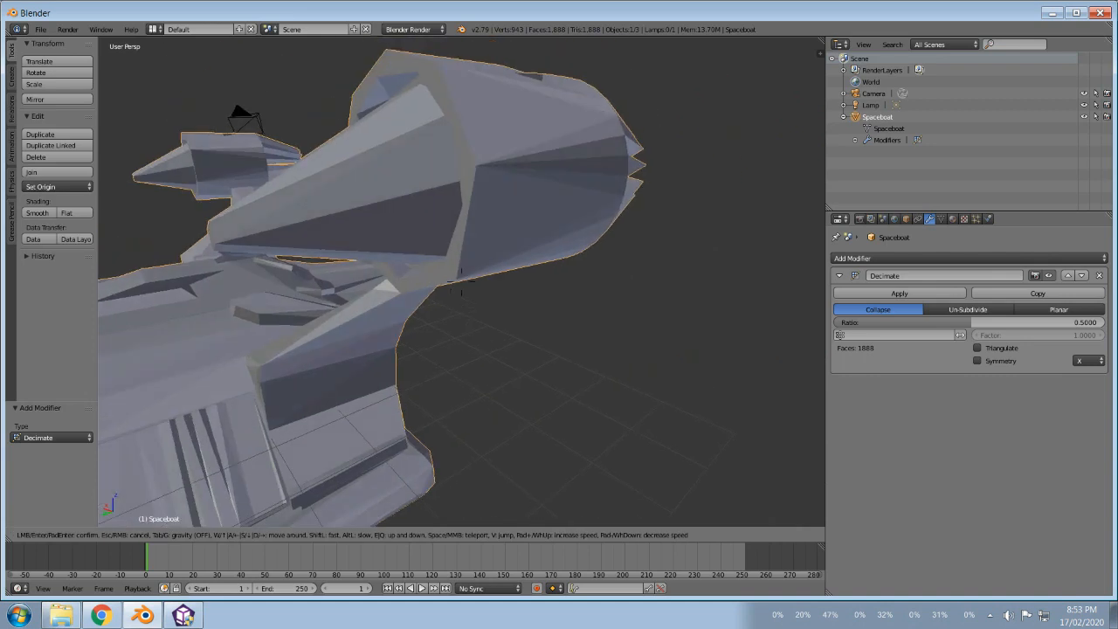
key(a)
key(d)
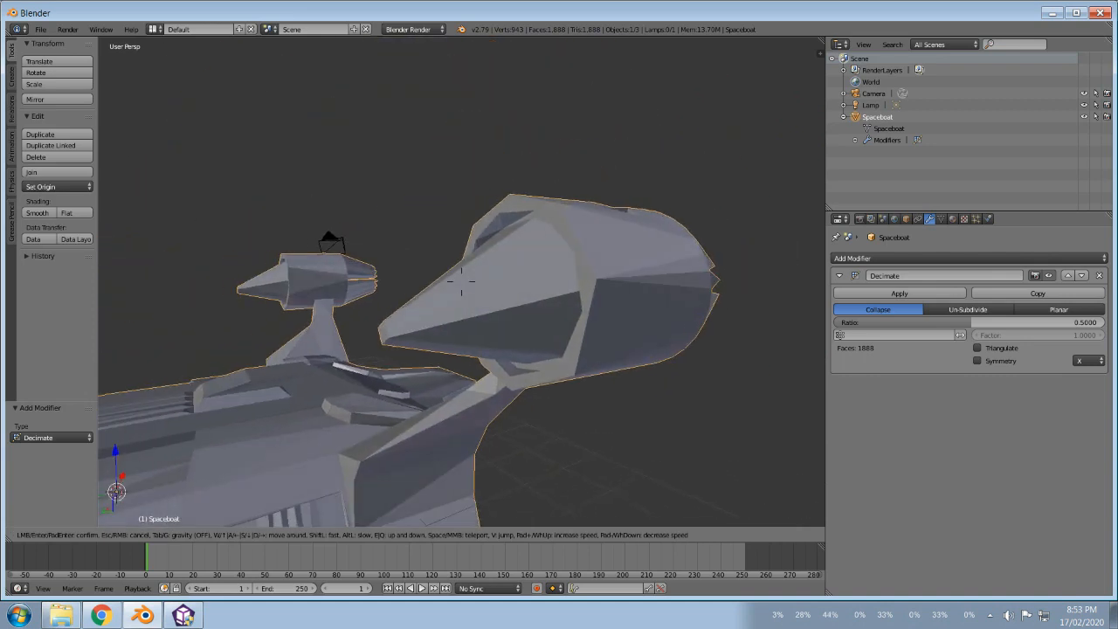
key(d)
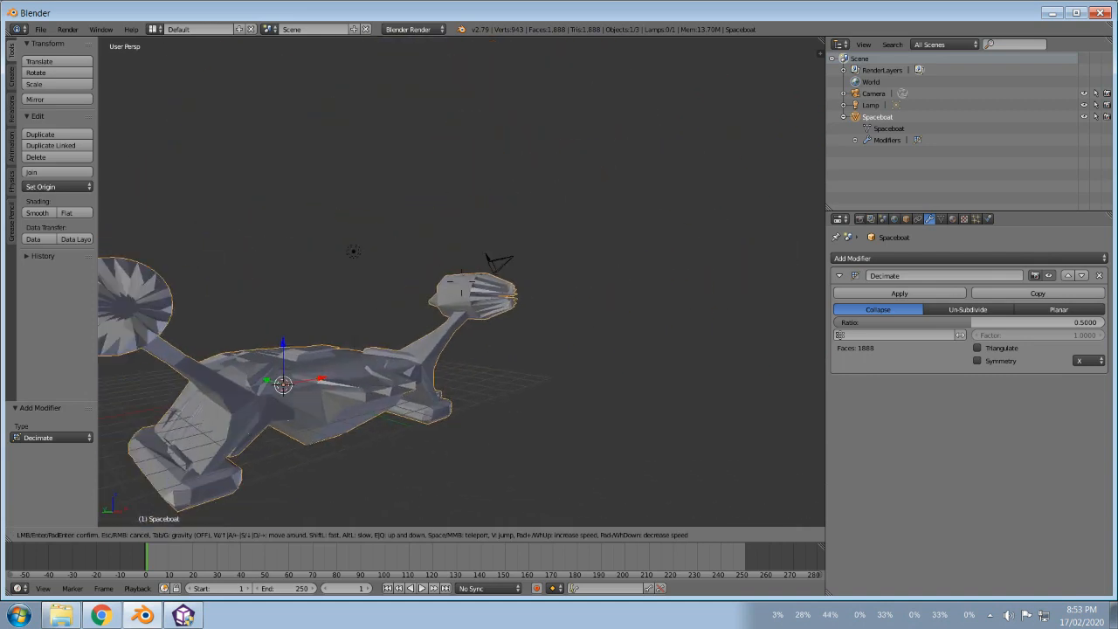
key(a)
key(d)
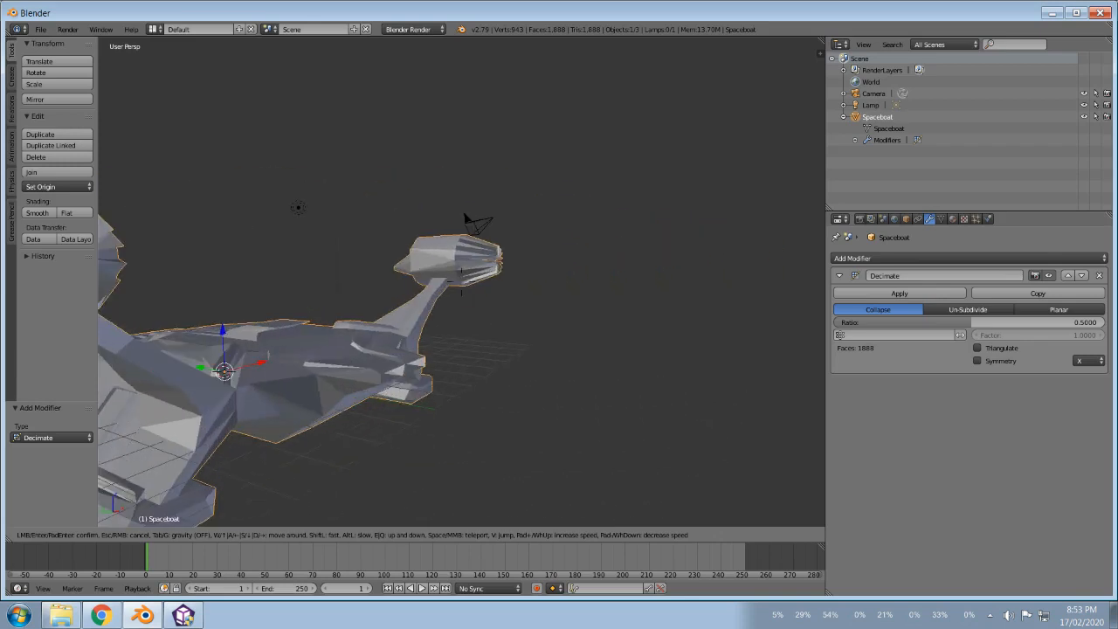
key(w)
key(s)
key(w)
key(s)
key(a)
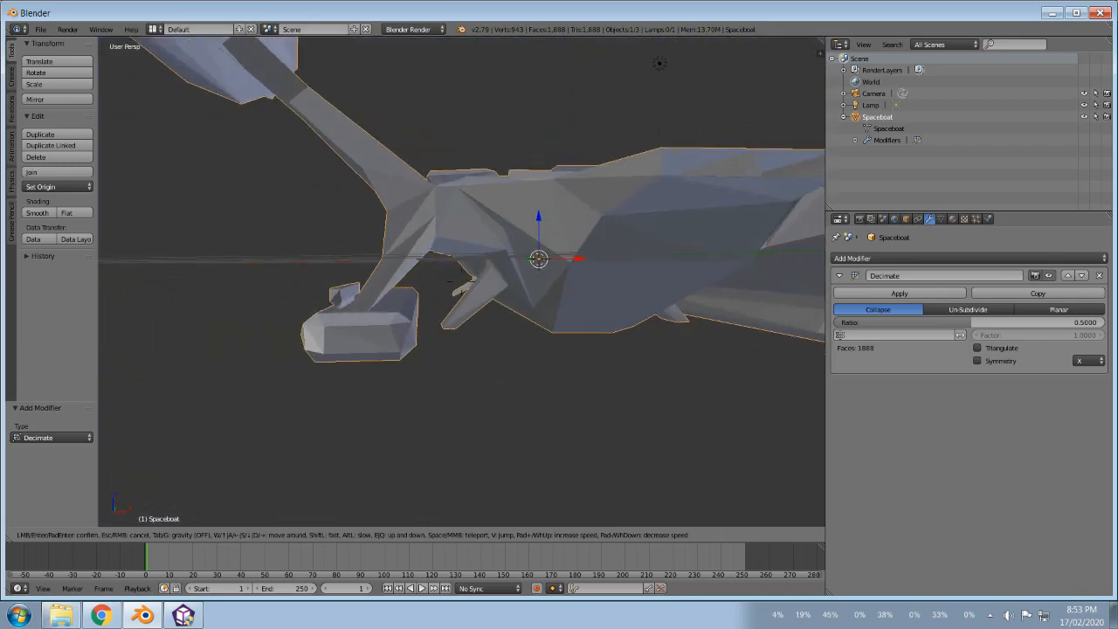
key(w)
key(s)
key(a)
key(w)
key(a)
key(d)
key(w)
key(w)
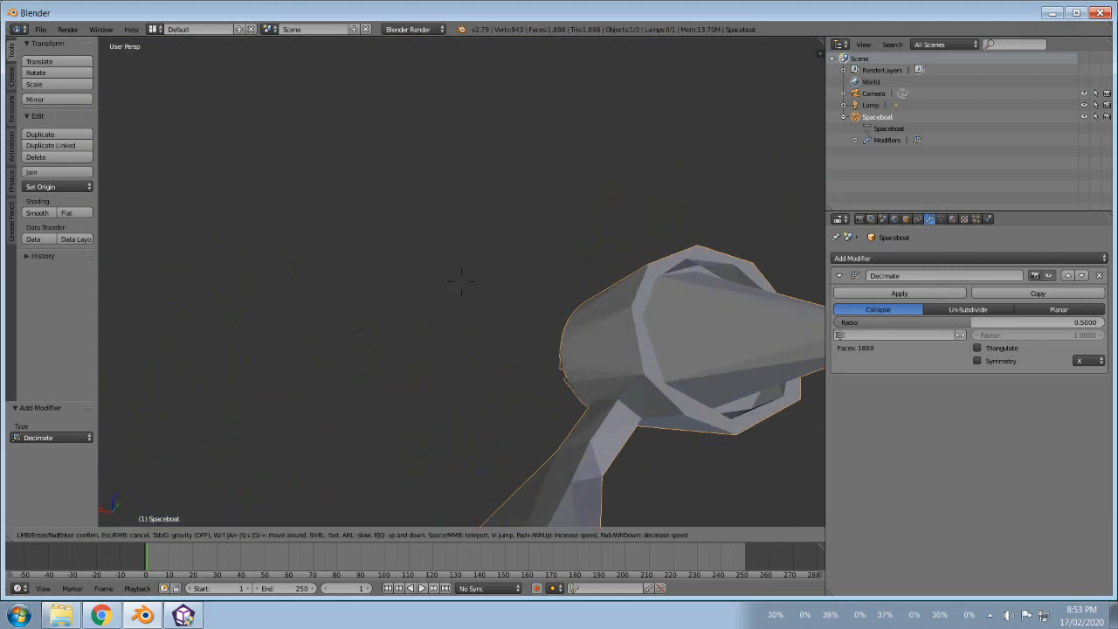
key(s)
key(d)
key(w)
key(w)
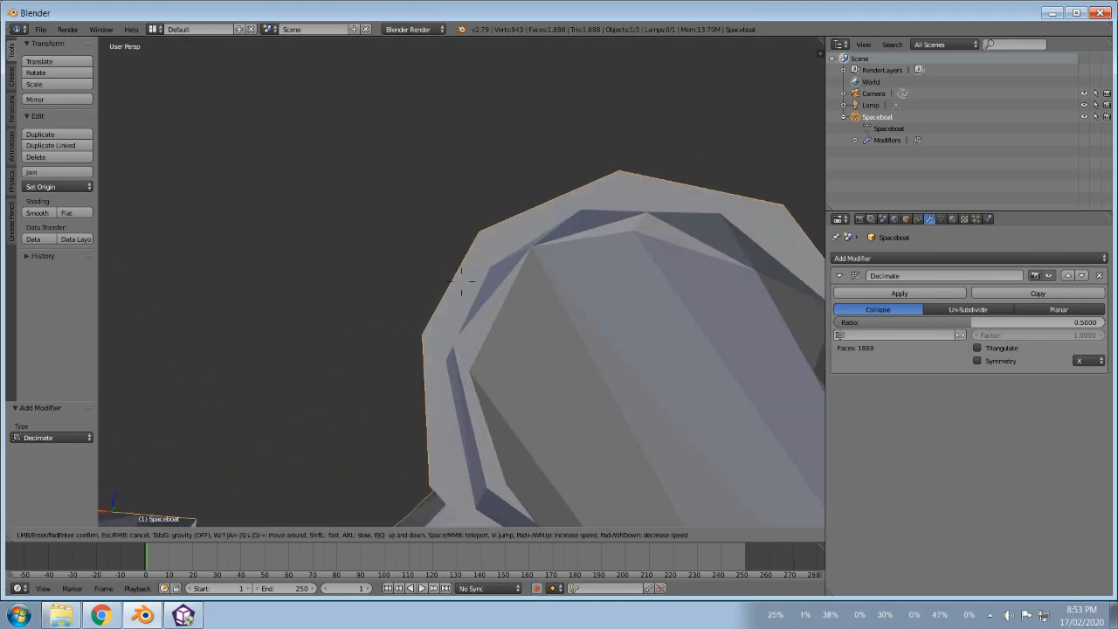
key(s)
key(d)
key(d)
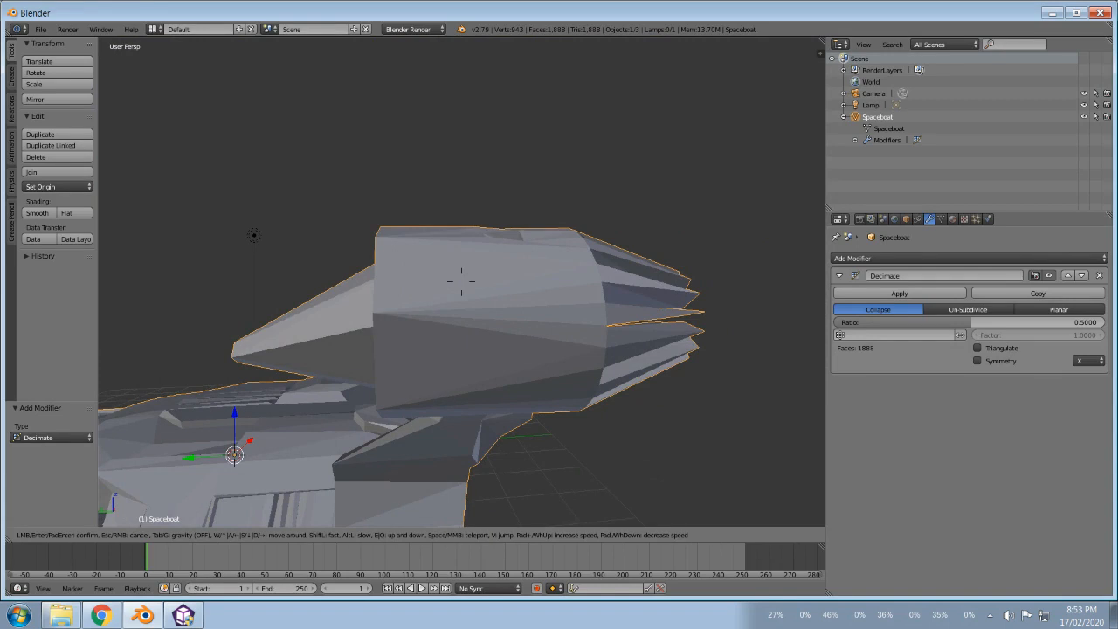
key(a)
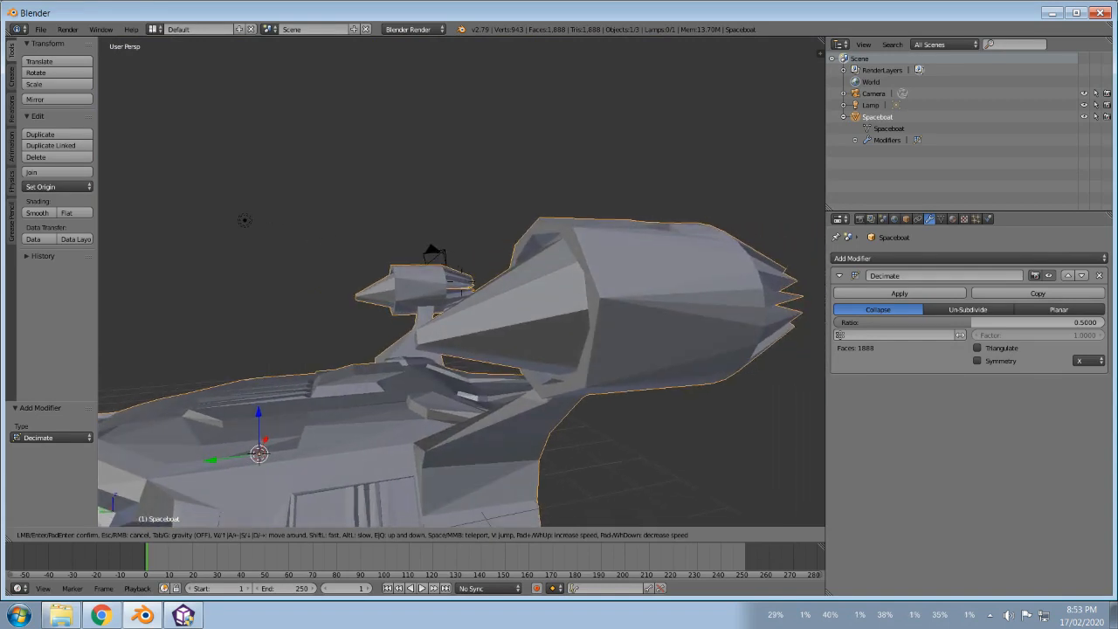
key(Return)
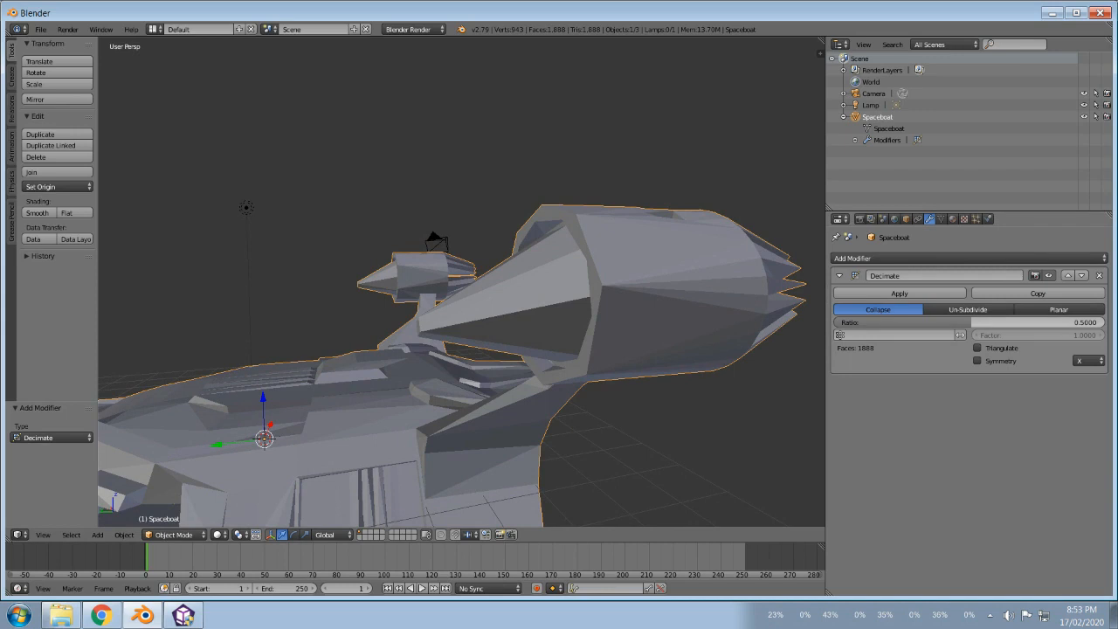
Step: Set the Decimate modifier's ratio to 0.8
click(968, 322)
text(0)
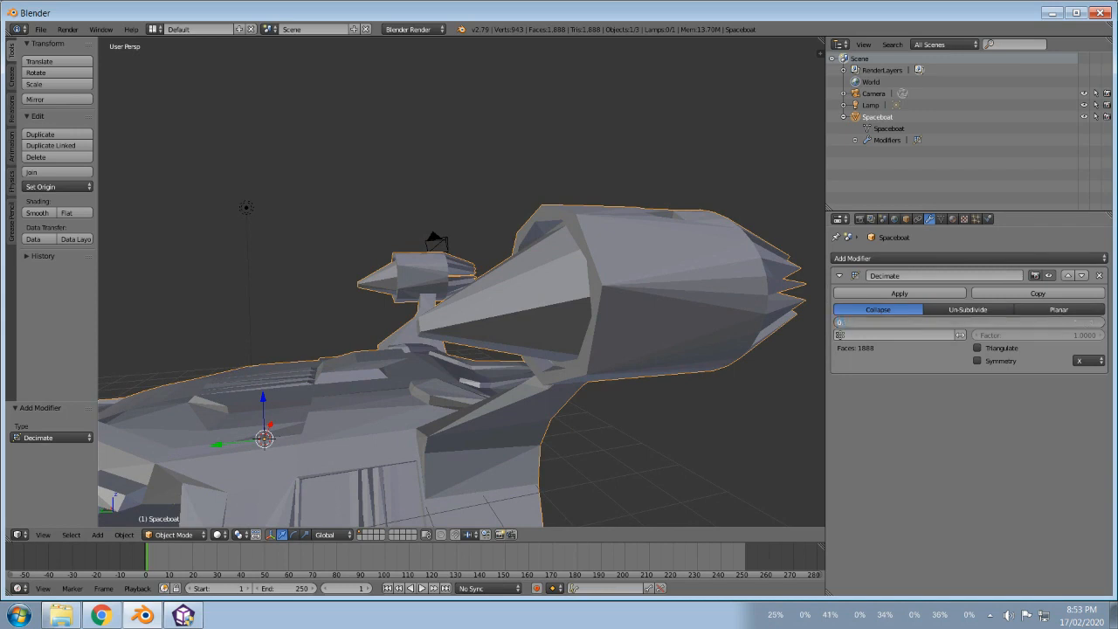
text(.8)
key(Return)
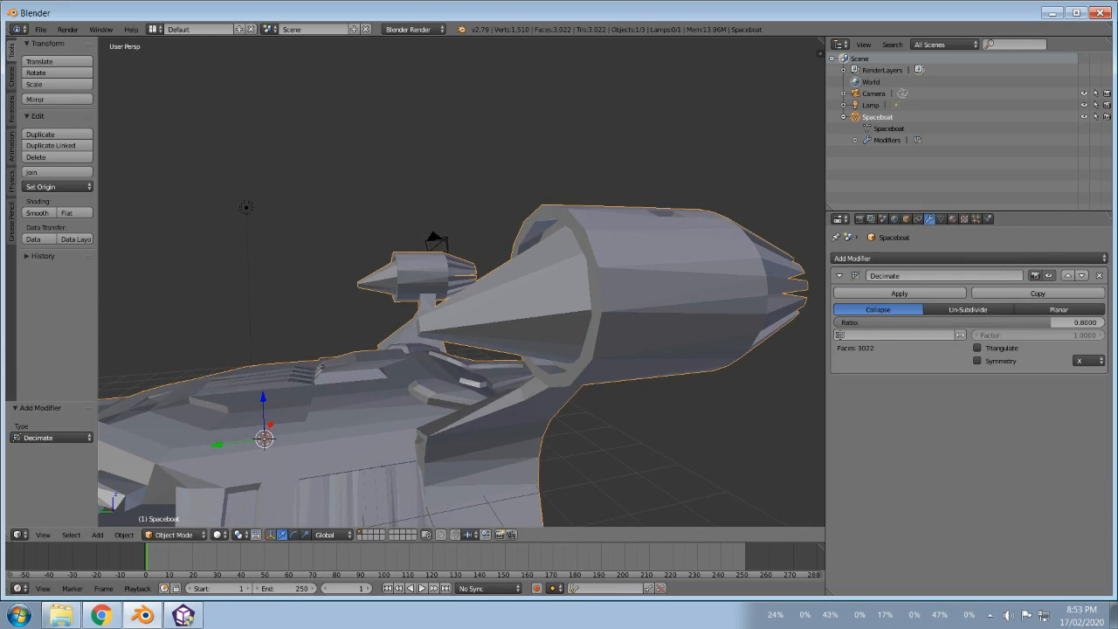
Step: Check the whole Spaceboat from the front and above, and apply the Decimate modifier to it
click(675, 416)
click(43, 535)
mouse_move(97, 377)
click(210, 376)
key(s)
key(a)
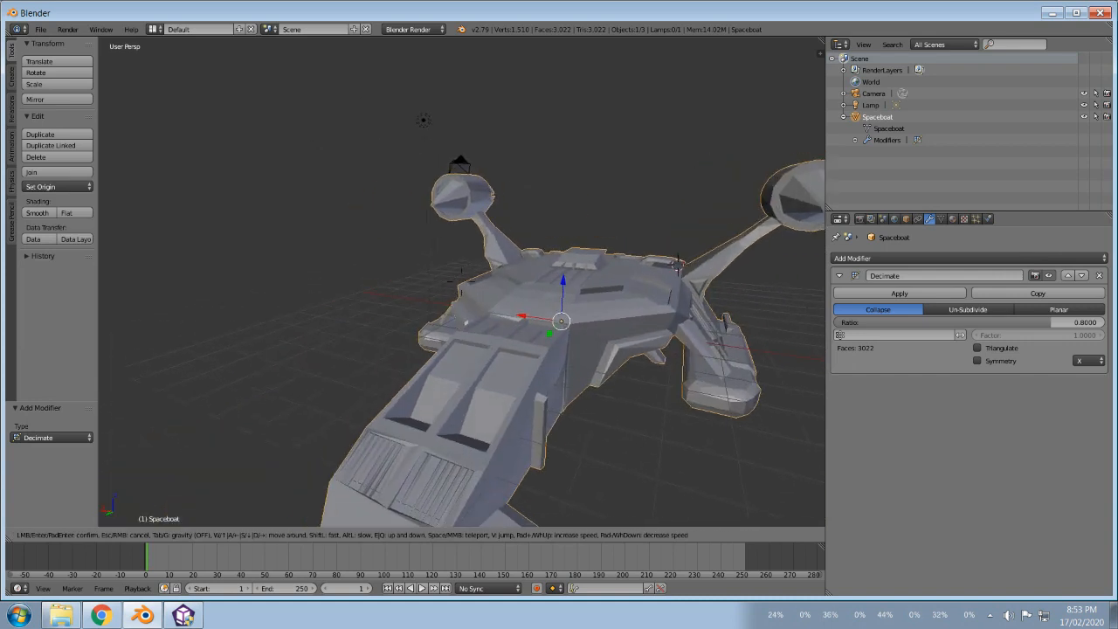
key(w)
key(s)
key(w)
key(Return)
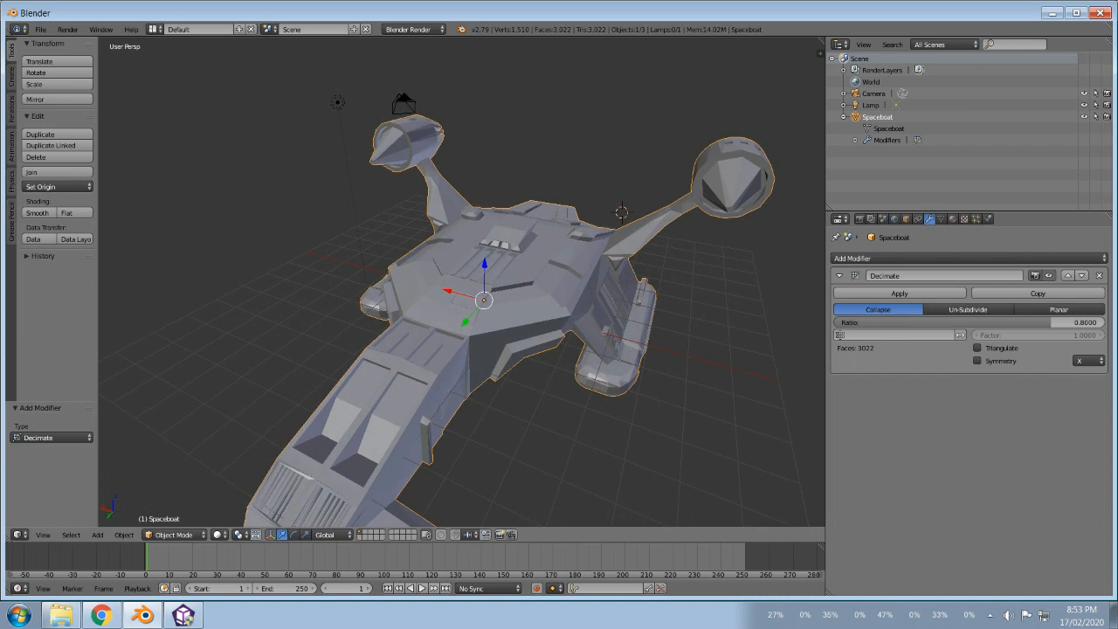
click(899, 293)
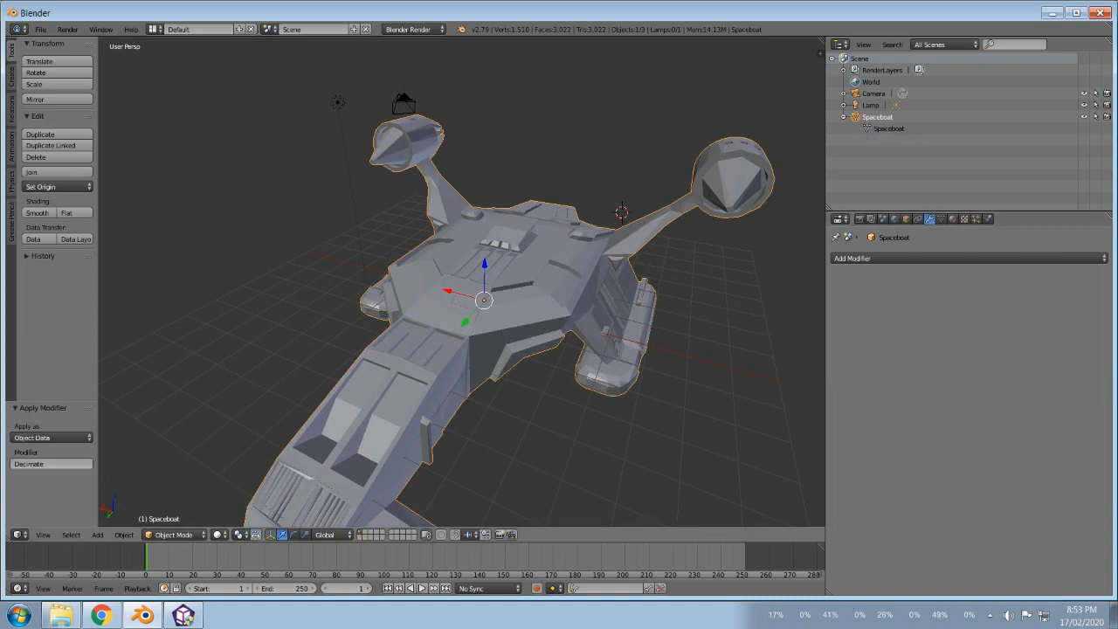
Step: Start a Wavefront (.obj) export and choose the spaceboat folder in Downloads as its destination
click(40, 29)
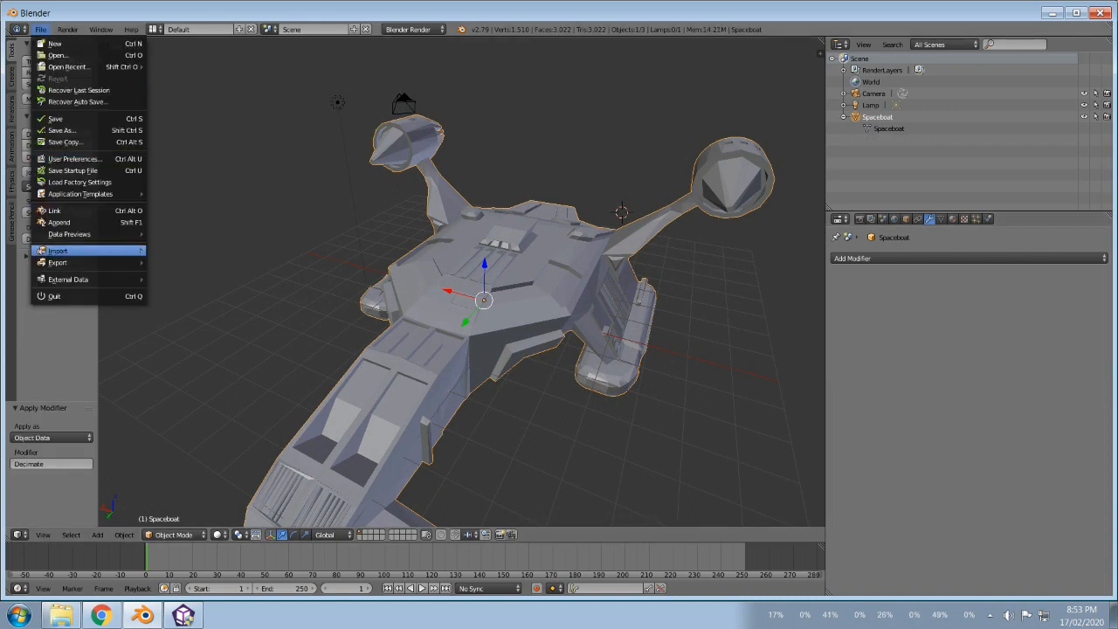
mouse_move(58, 262)
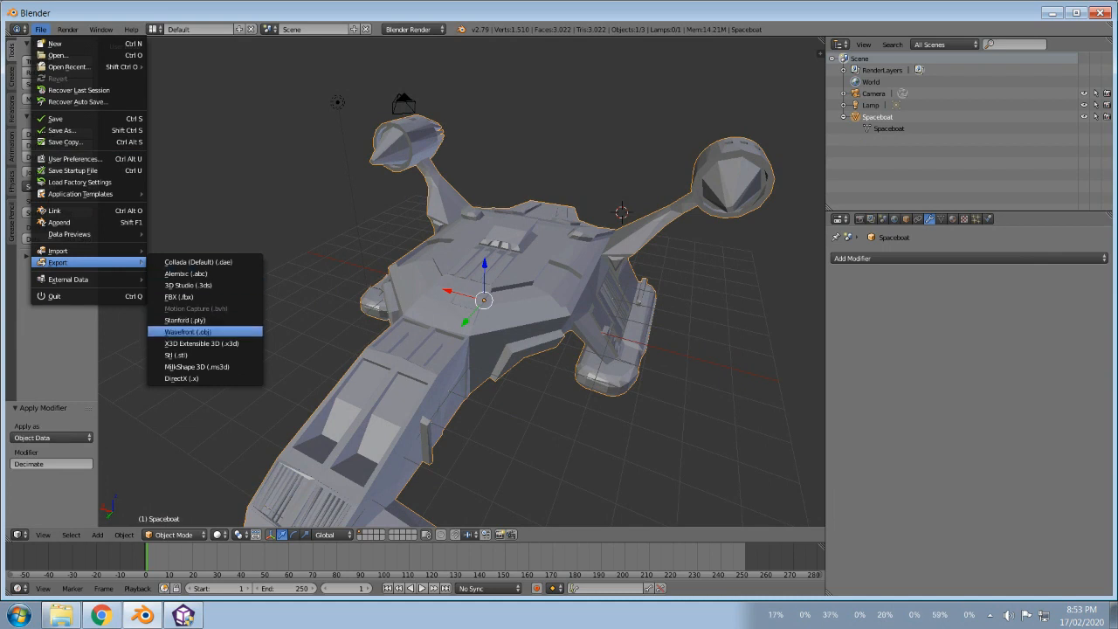
click(188, 332)
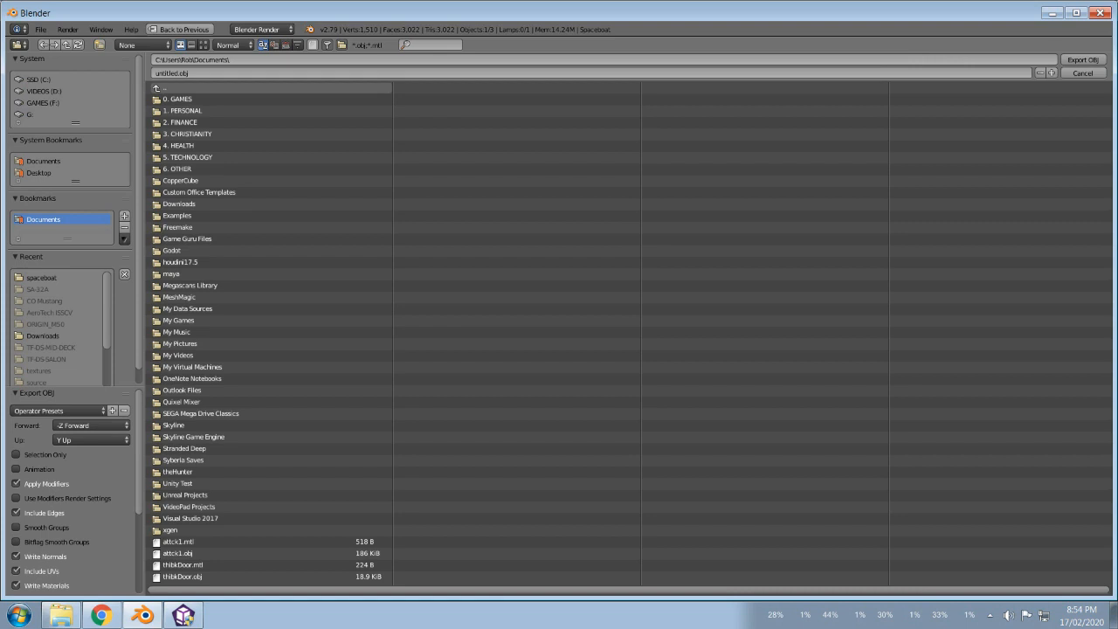
click(174, 88)
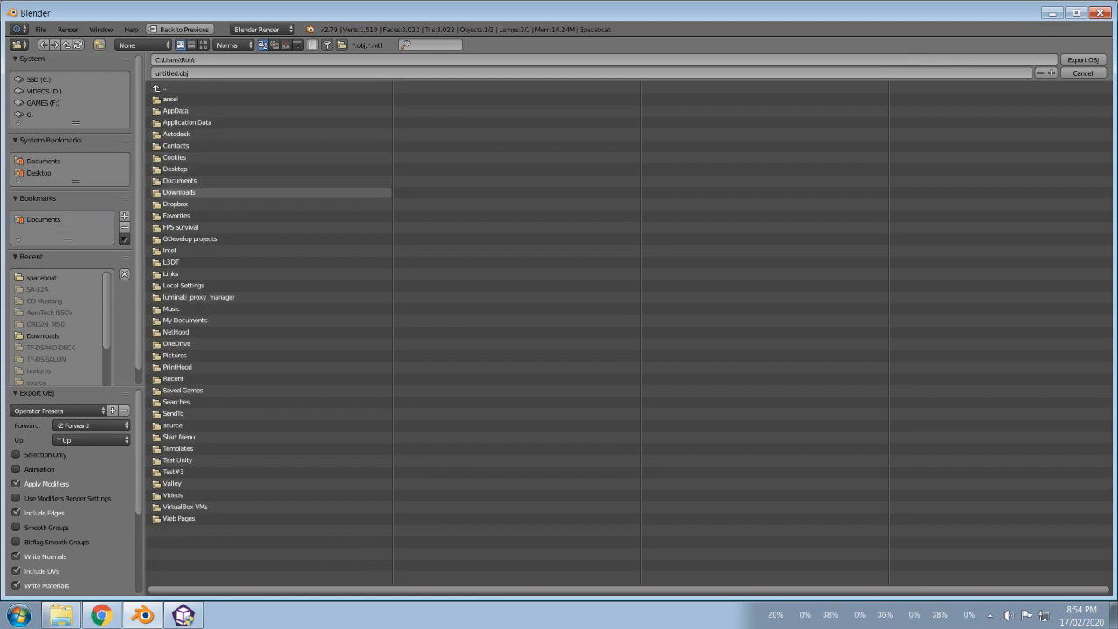
click(179, 193)
click(179, 169)
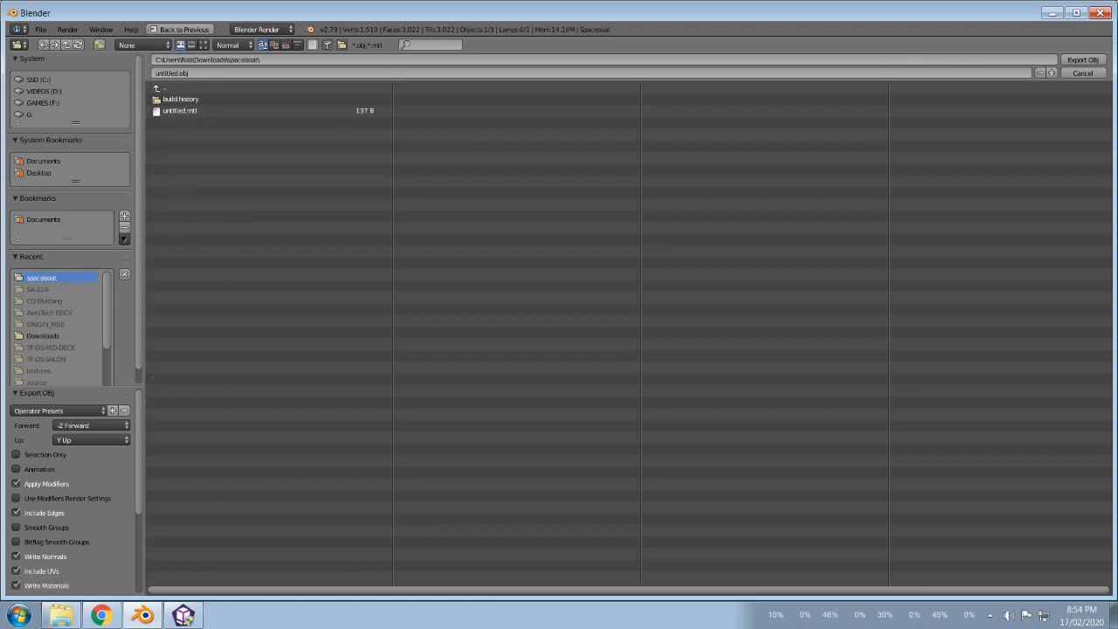
Step: Name the export file untitled2.obj and export the Spaceboat
click(180, 111)
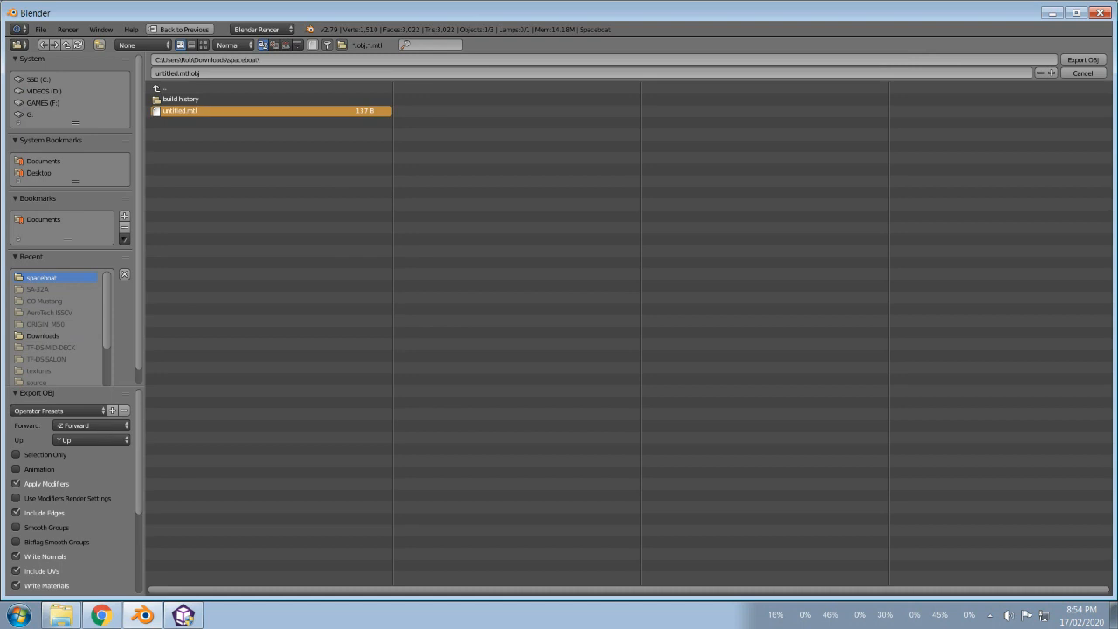
click(193, 72)
click(193, 73)
key(BackSpace)
key(BackSpace)
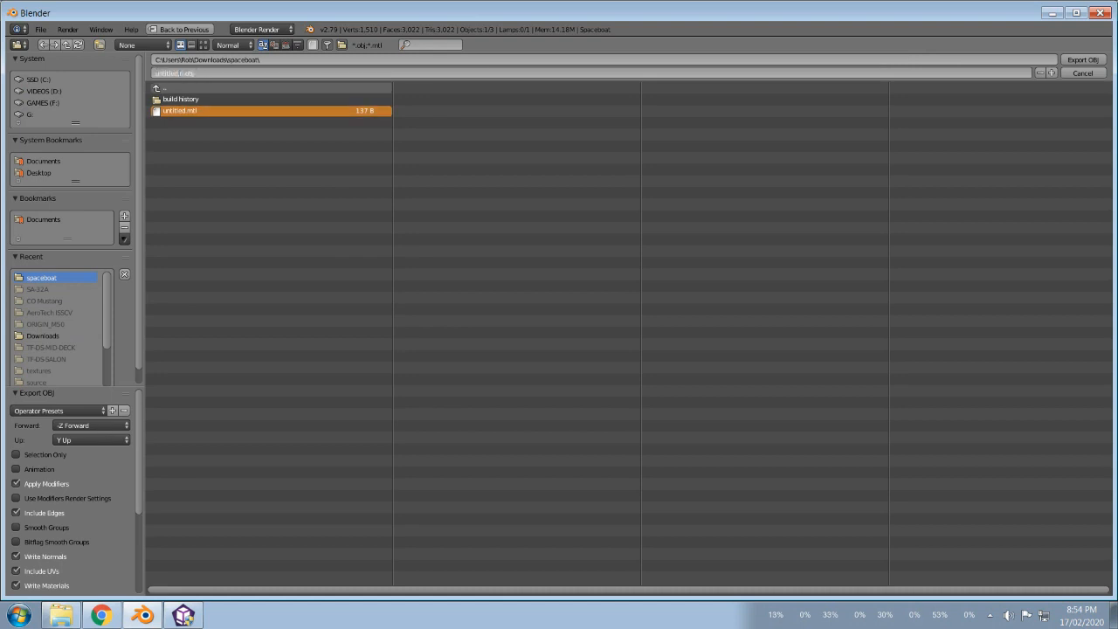
key(BackSpace)
key(BackSpace)
text(2)
key(Return)
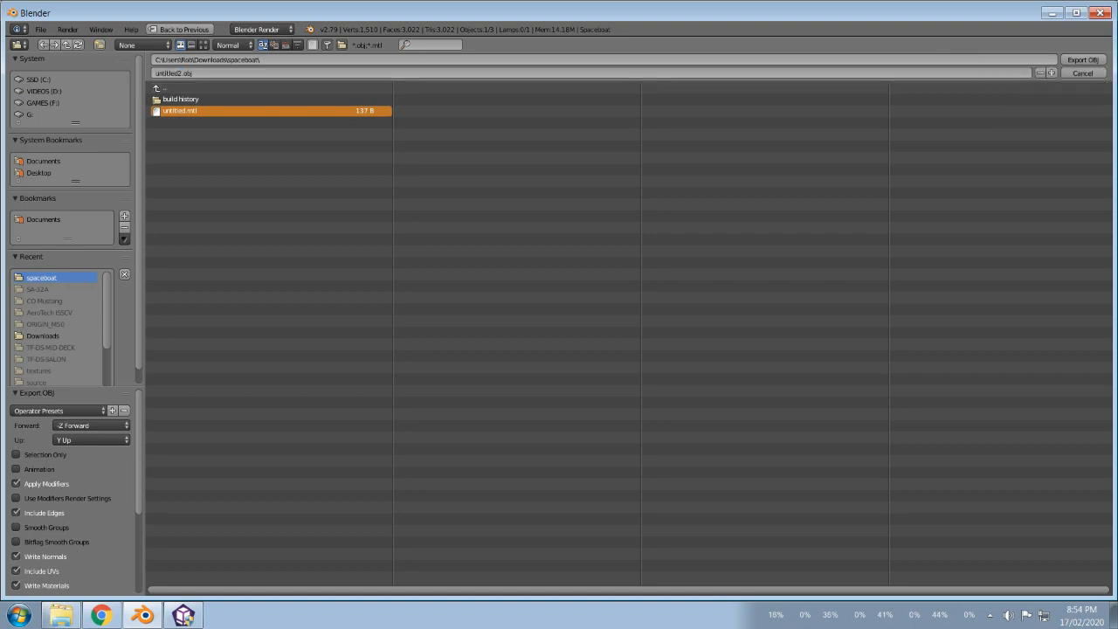
click(1082, 60)
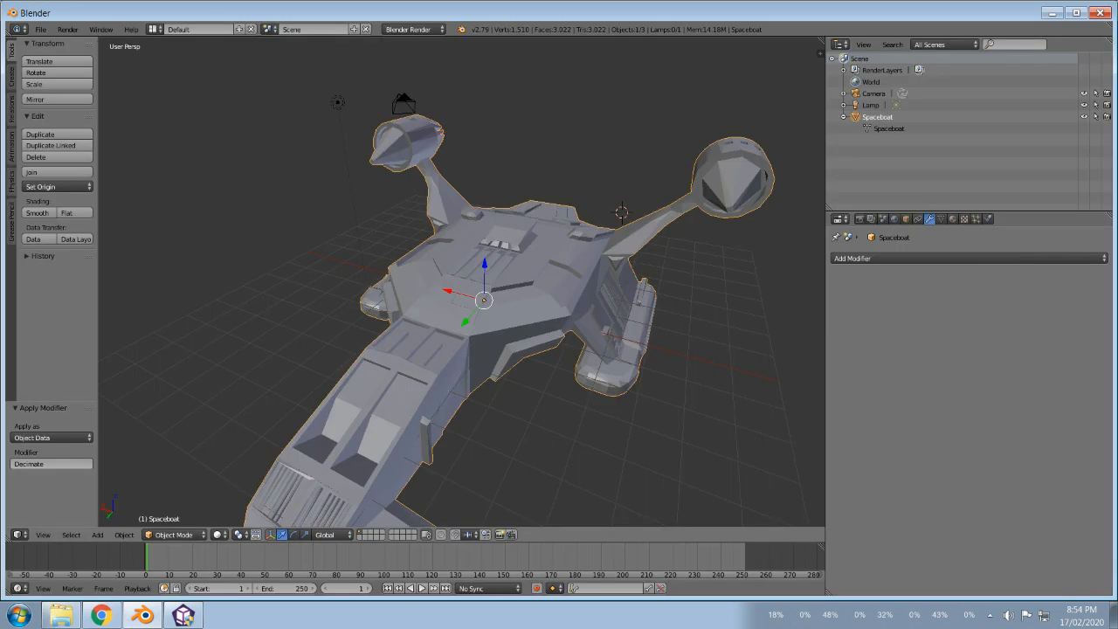
Step: Switch to CopperCube and import untitled2.obj from the spaceboat folder as a static 3D mesh
click(183, 616)
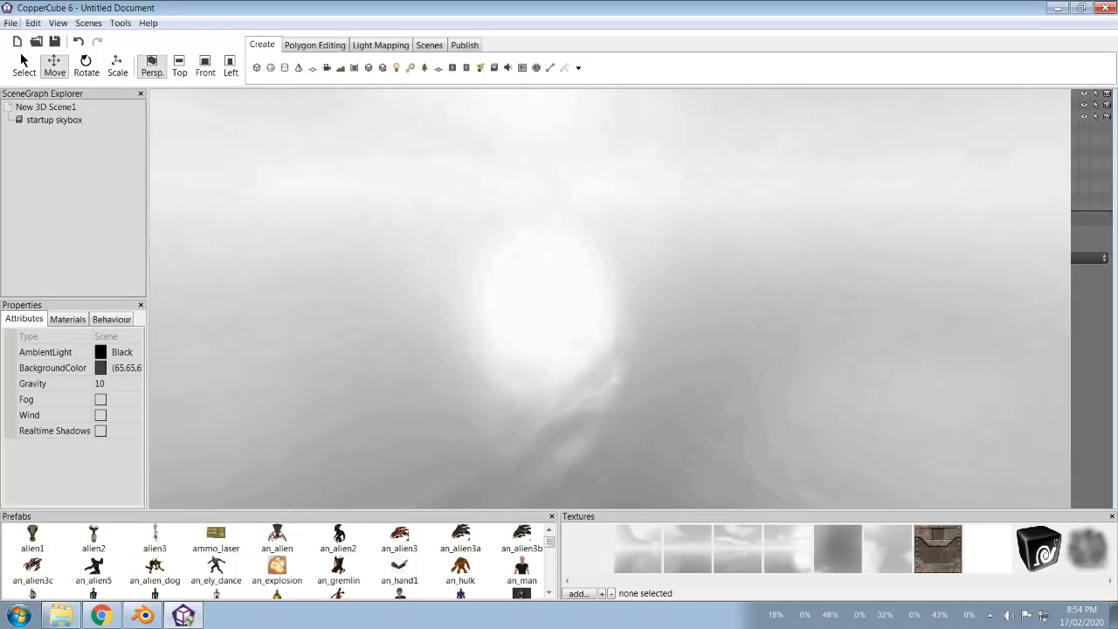
click(11, 23)
mouse_move(35, 131)
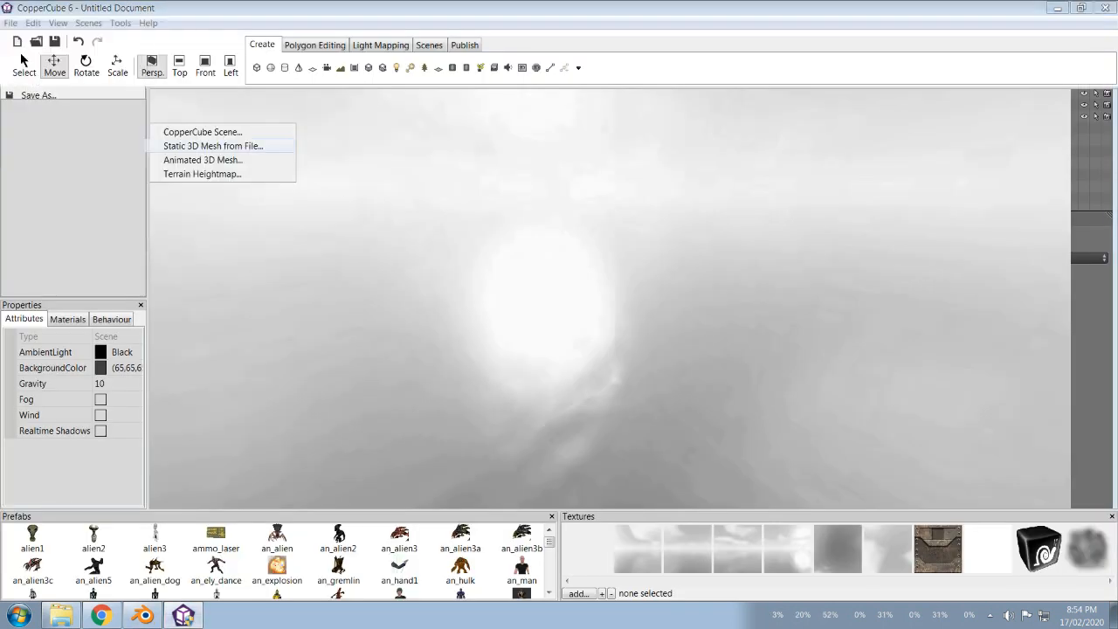
click(213, 146)
click(195, 36)
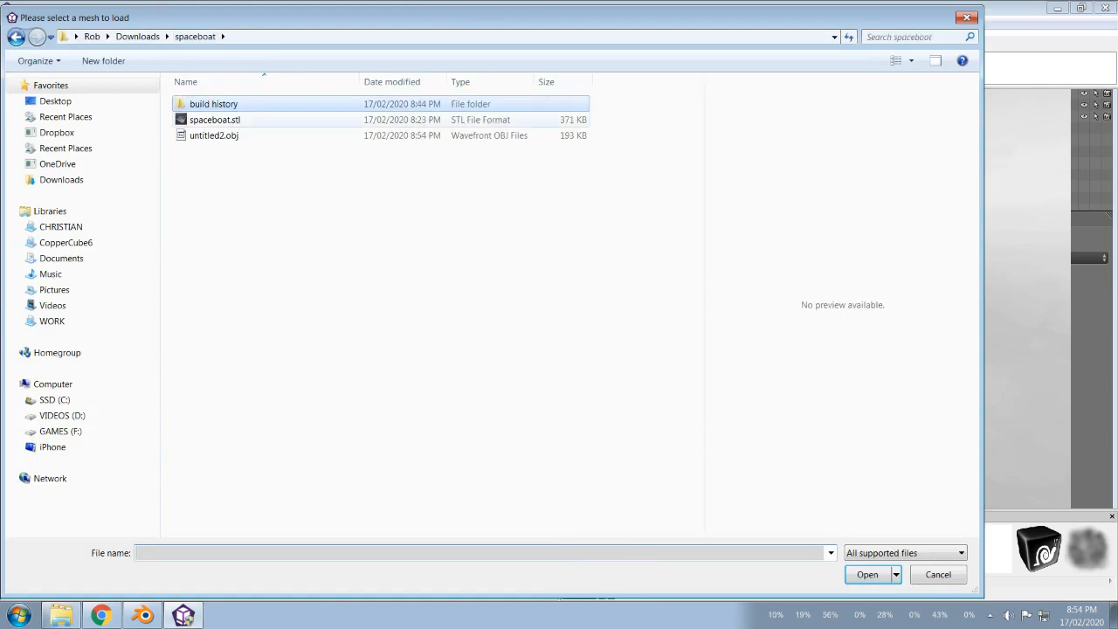
click(214, 135)
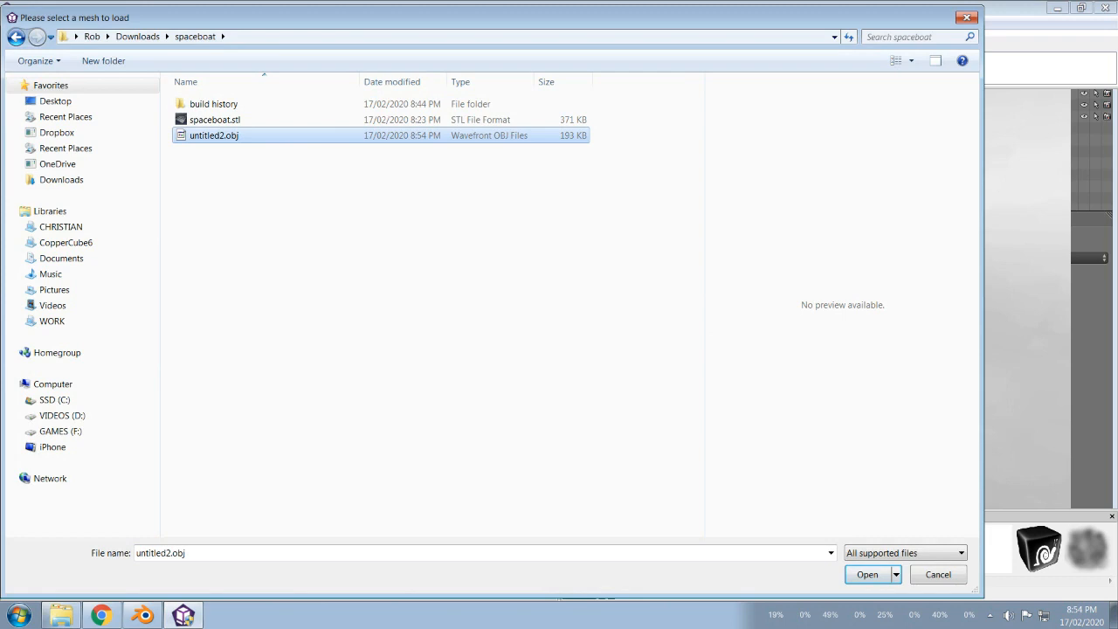
click(868, 574)
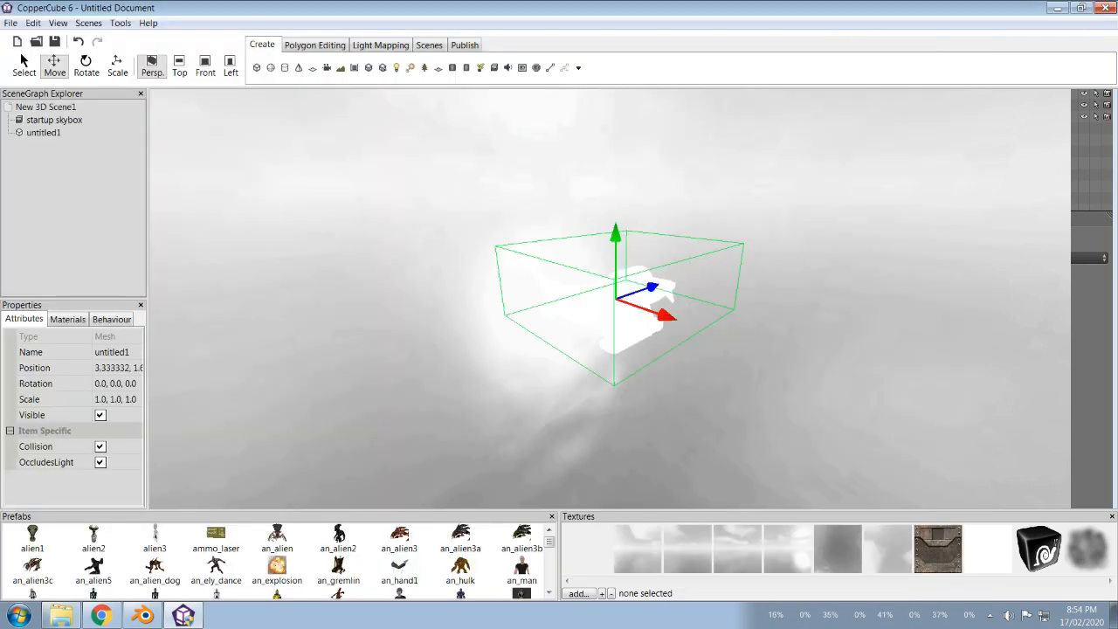
Step: Check the polygon count in the scene metrics, close them and return to Blender
click(428, 45)
click(465, 67)
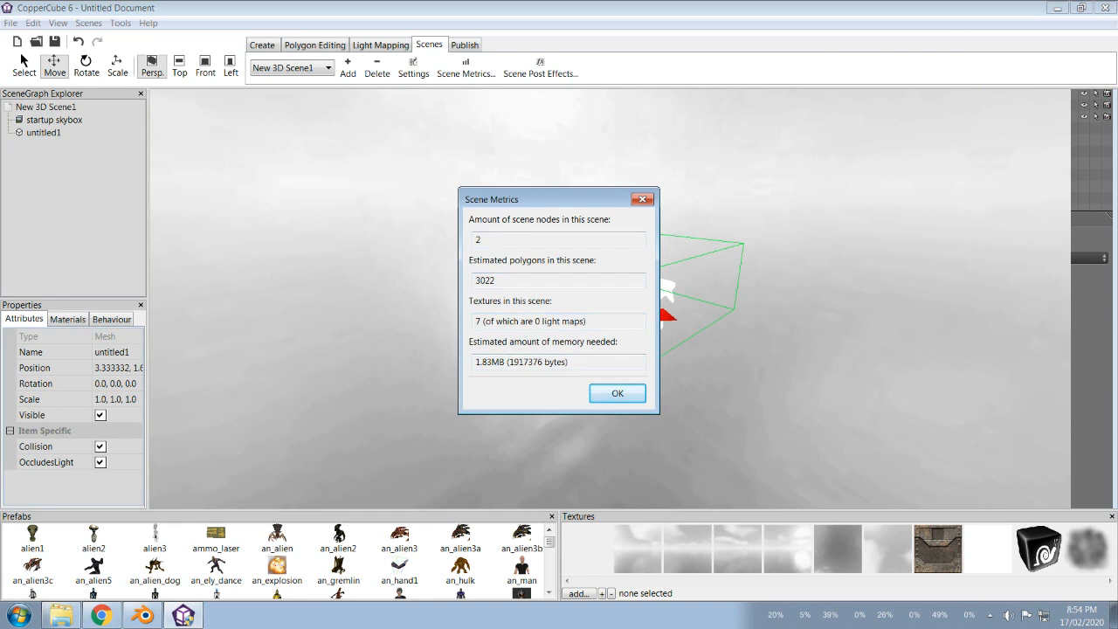
click(618, 393)
click(144, 616)
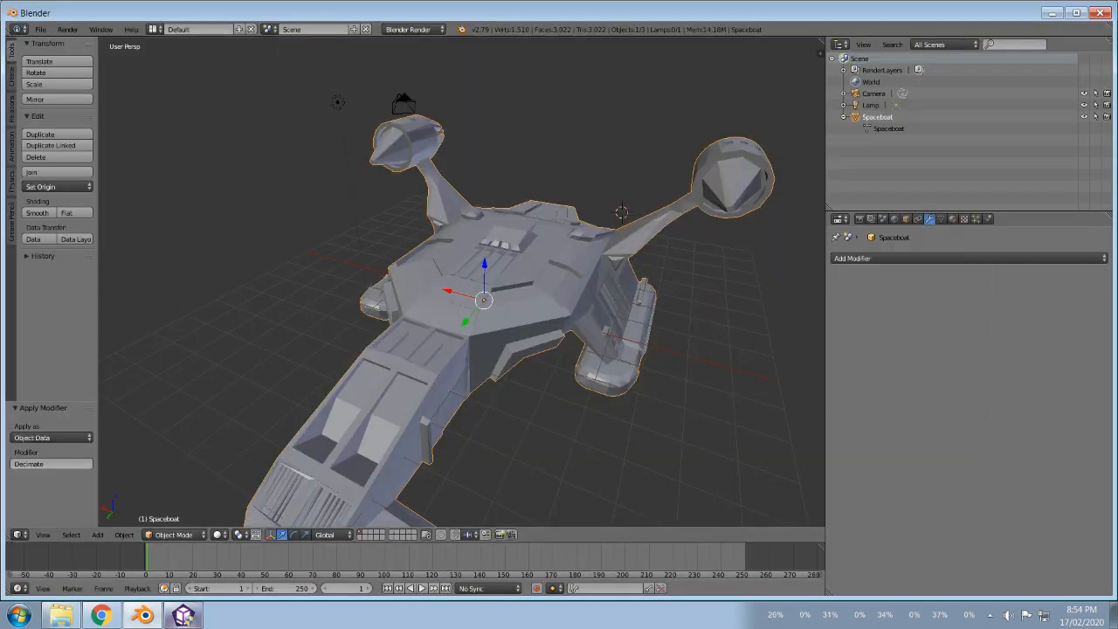
Step: Switch to CopperCube and apply default_texture.jpg to the material of the untitled1 mesh
click(183, 616)
right_drag(609, 299, 262, 389)
key(w)
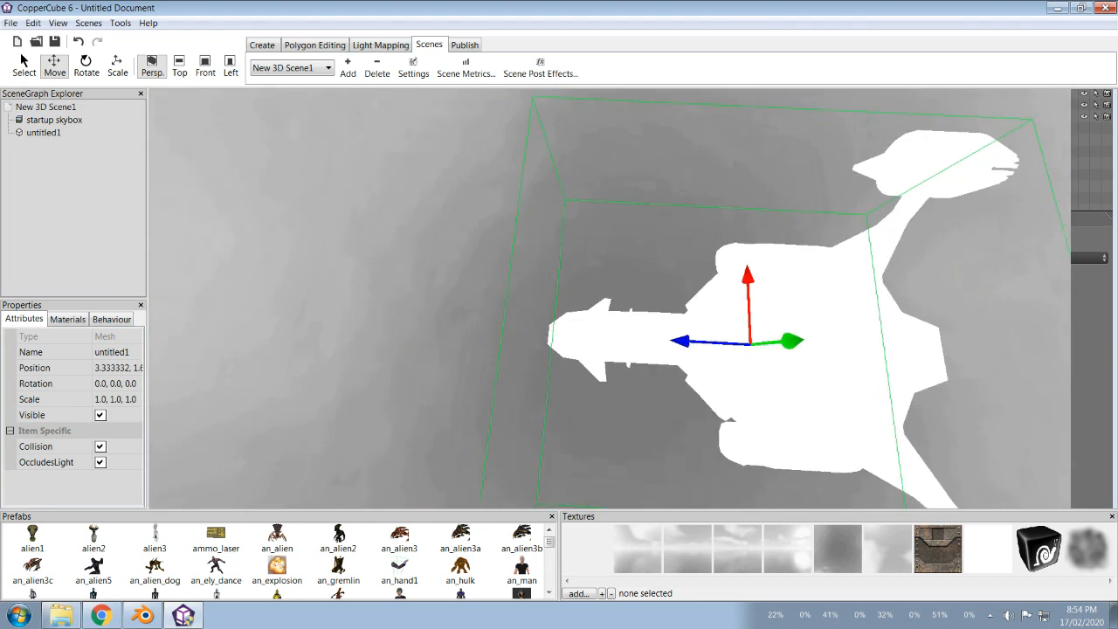
click(937, 548)
click(67, 319)
click(67, 379)
right_drag(611, 349, 393, 297)
scroll(610, 298, up, 3)
right_drag(610, 297, 587, 315)
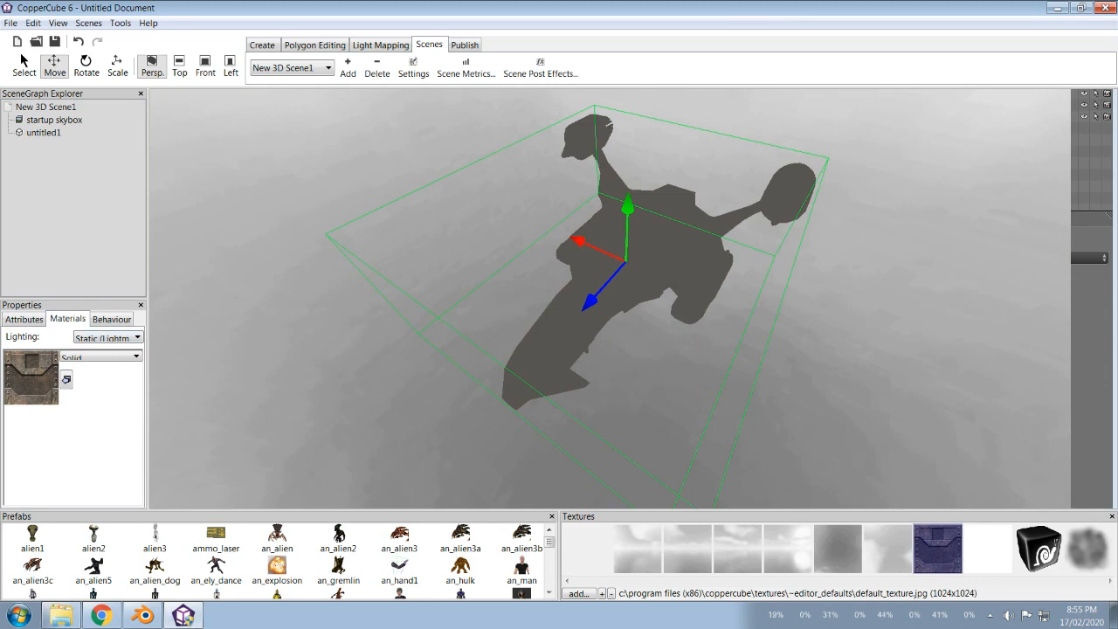
Step: Set planar texture coordinates for the untitled1 mesh with a resolution of 0.01
drag(148, 298, 168, 297)
click(54, 119)
click(44, 132)
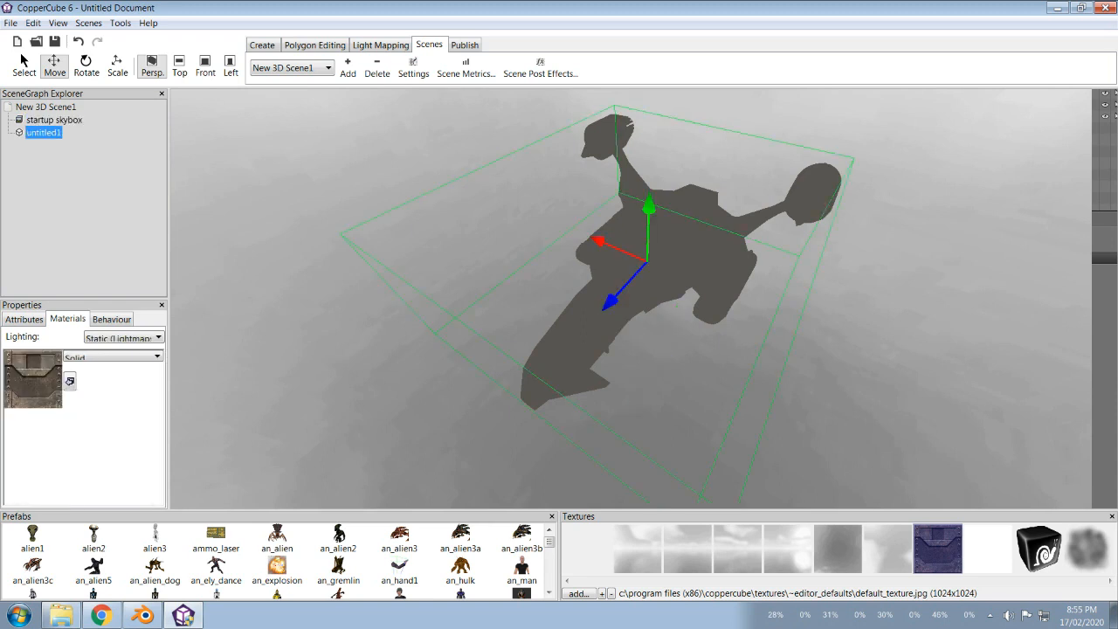
right_click(41, 133)
mouse_move(92, 169)
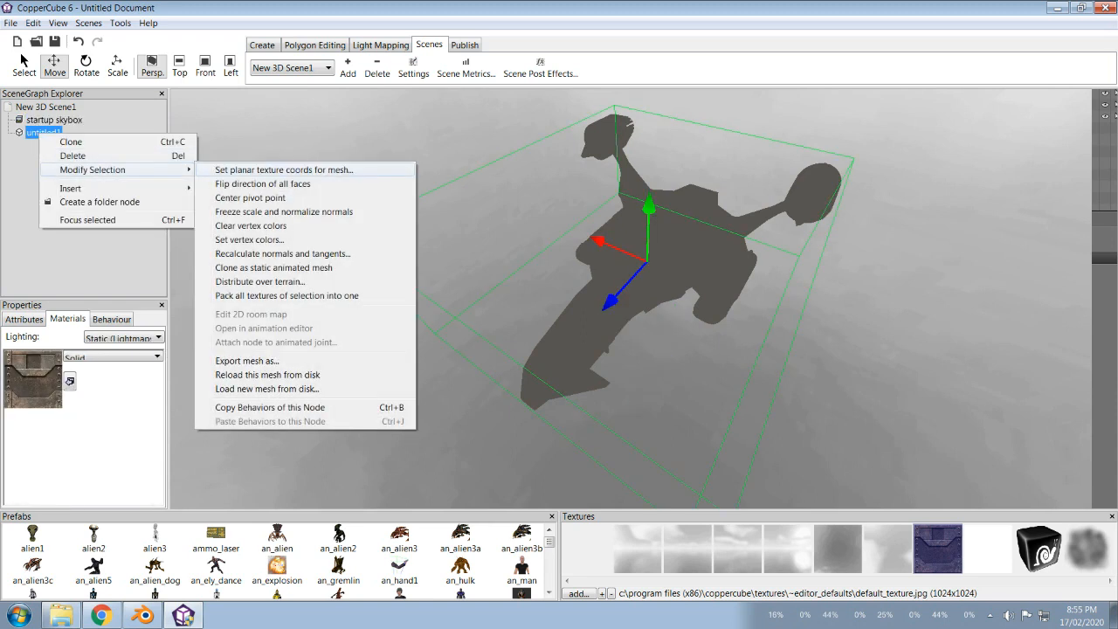
click(284, 170)
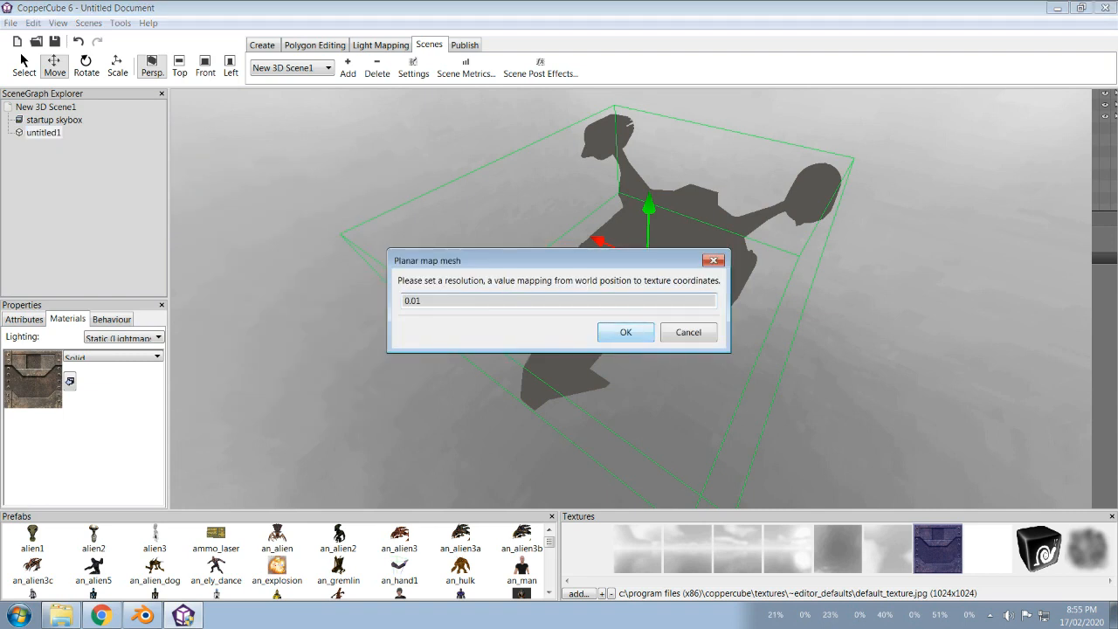
click(626, 332)
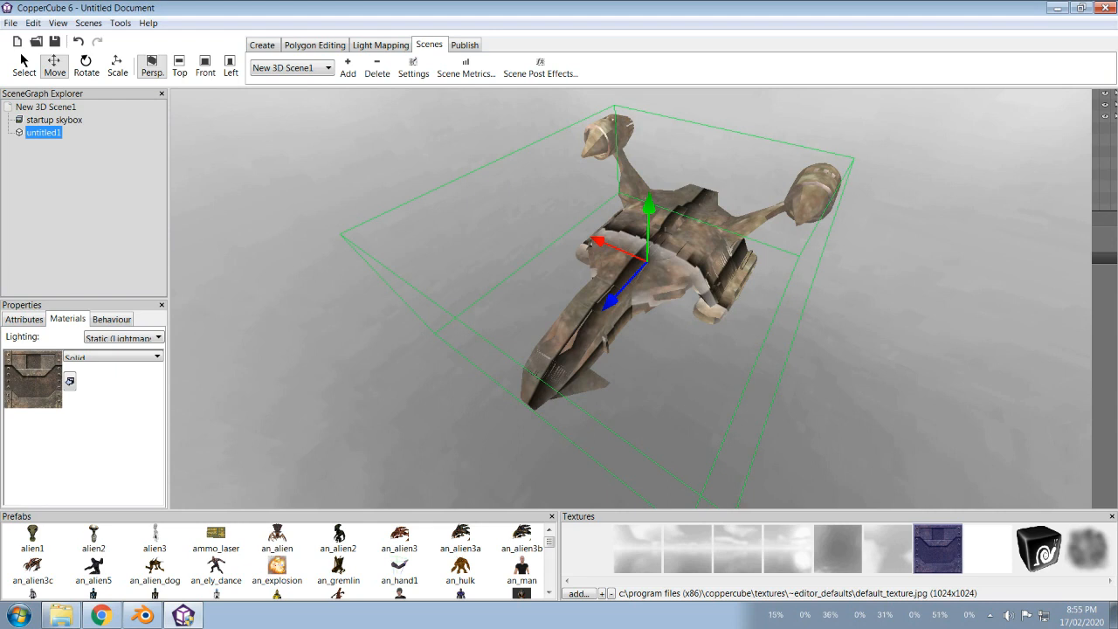
Step: Start adding a texture file and browse from the CopperCube6 library through TEXTURES and SHIPS to the EXTERNAL HULL folder
click(578, 593)
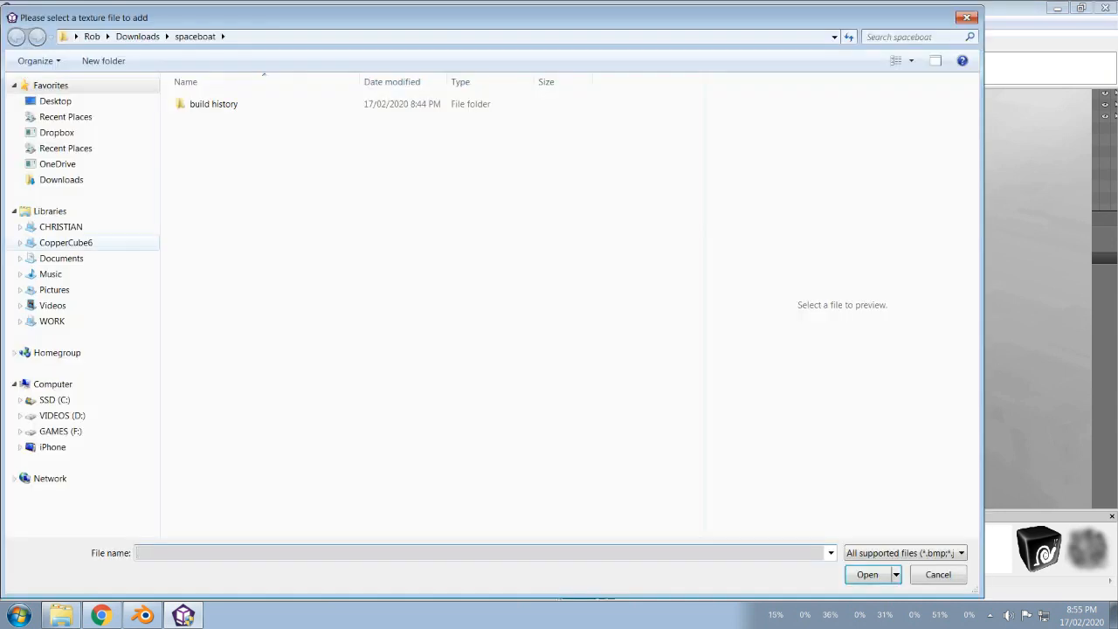
click(66, 242)
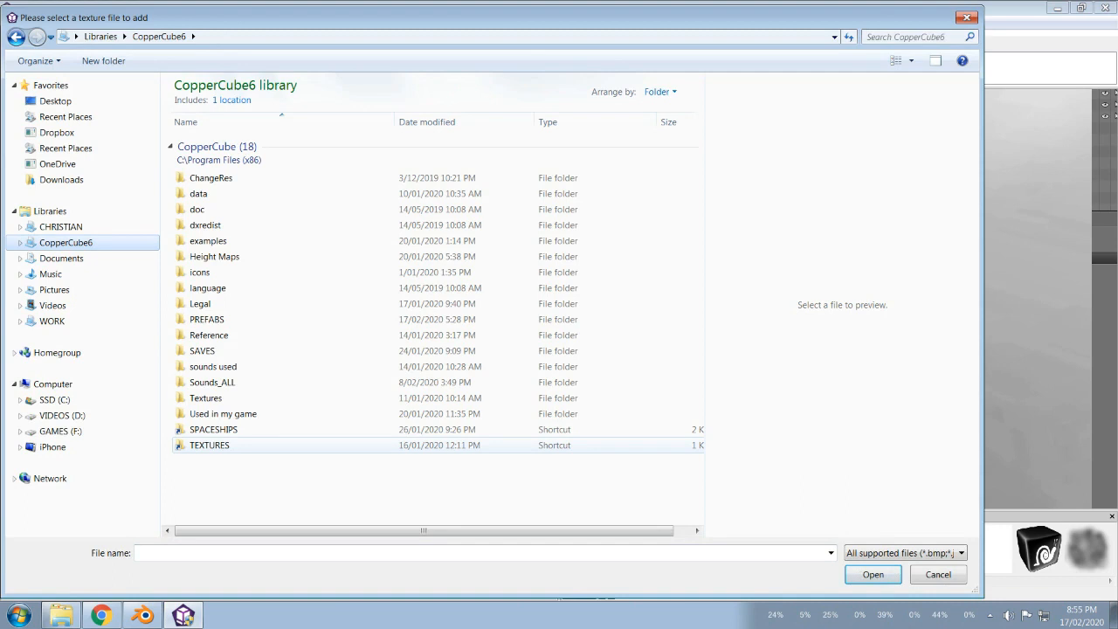
double_click(210, 444)
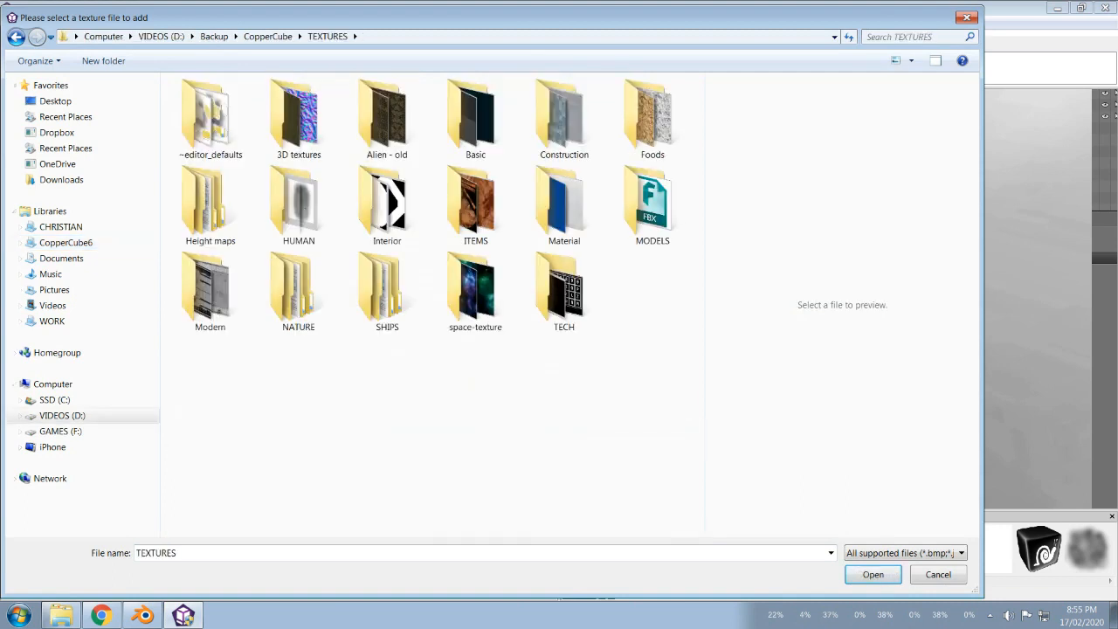
double_click(387, 293)
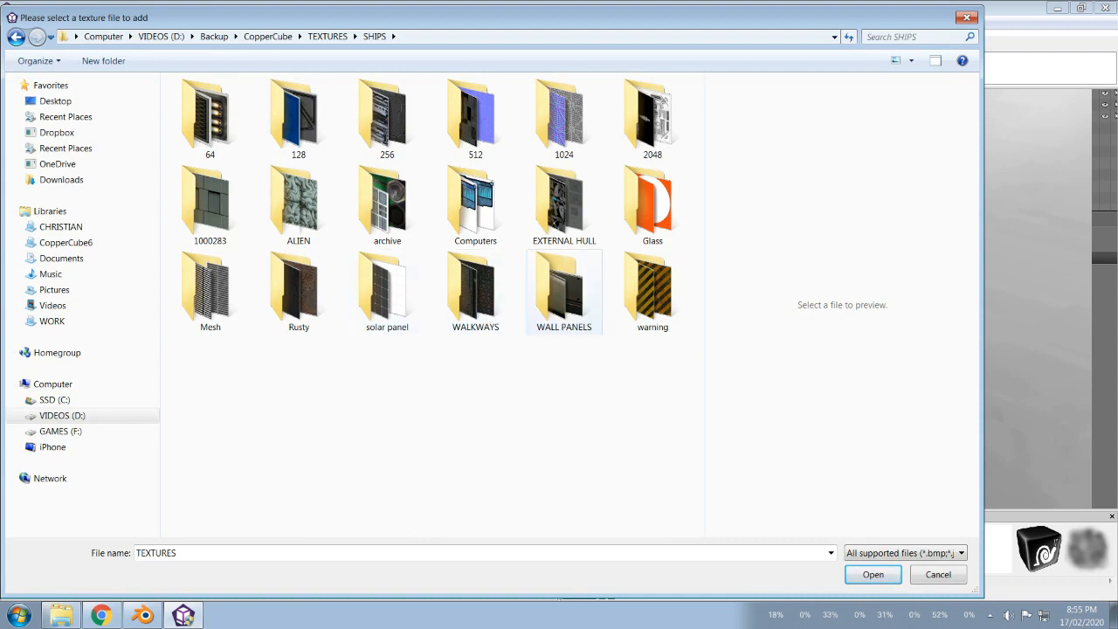
double_click(563, 206)
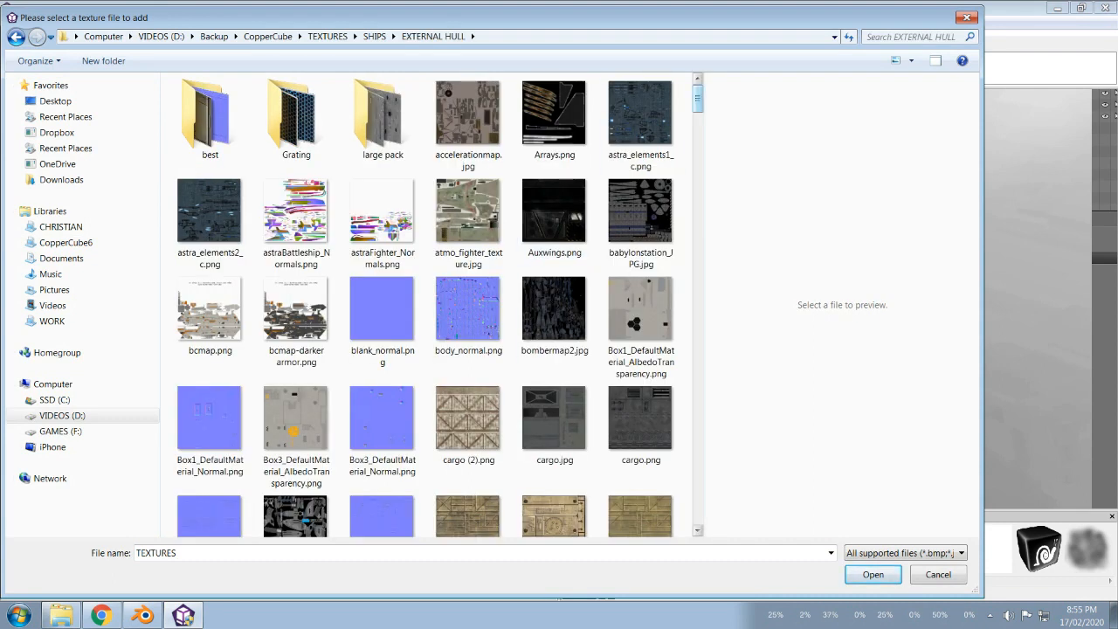
Step: Find part6B.png among the external hull images and add it to the scene's textures
scroll(554, 92, down, 10)
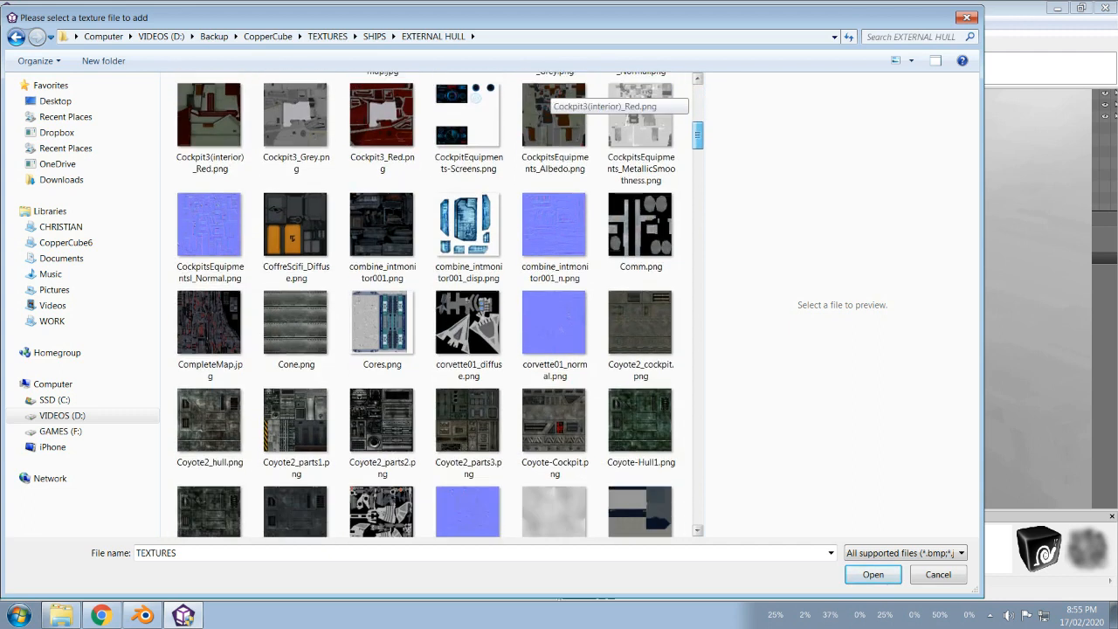
scroll(555, 92, down, 10)
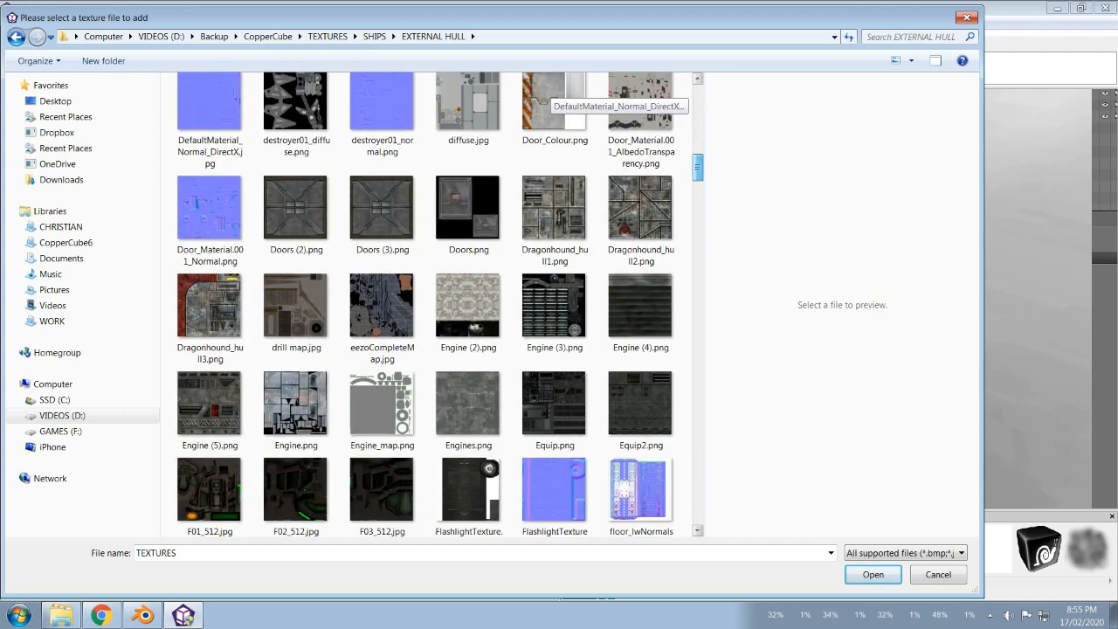
scroll(554, 92, down, 6)
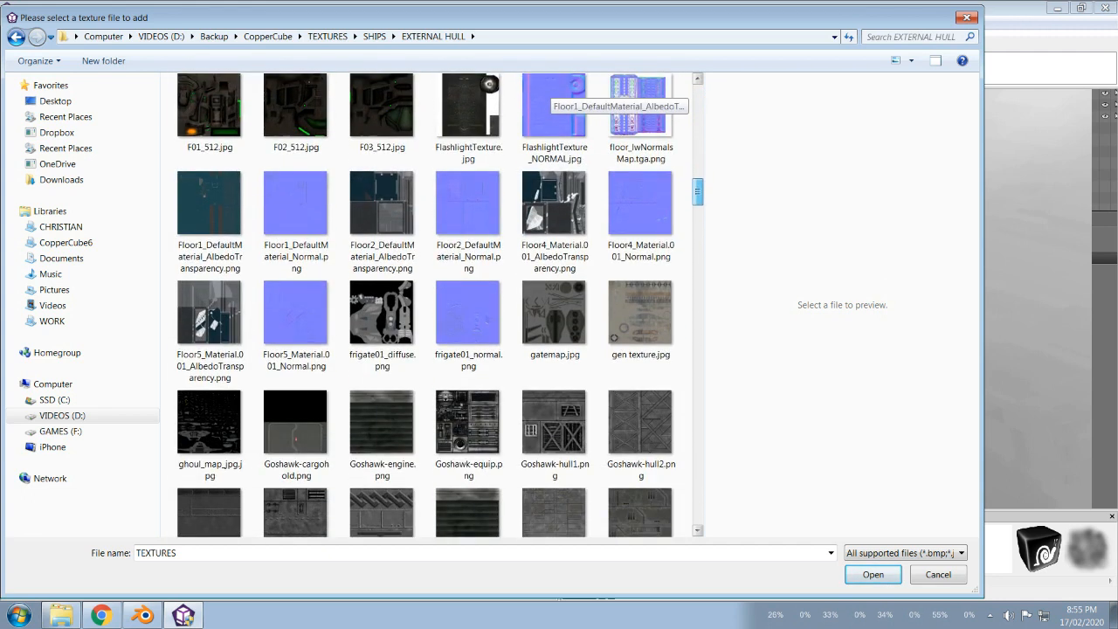
scroll(555, 92, down, 3)
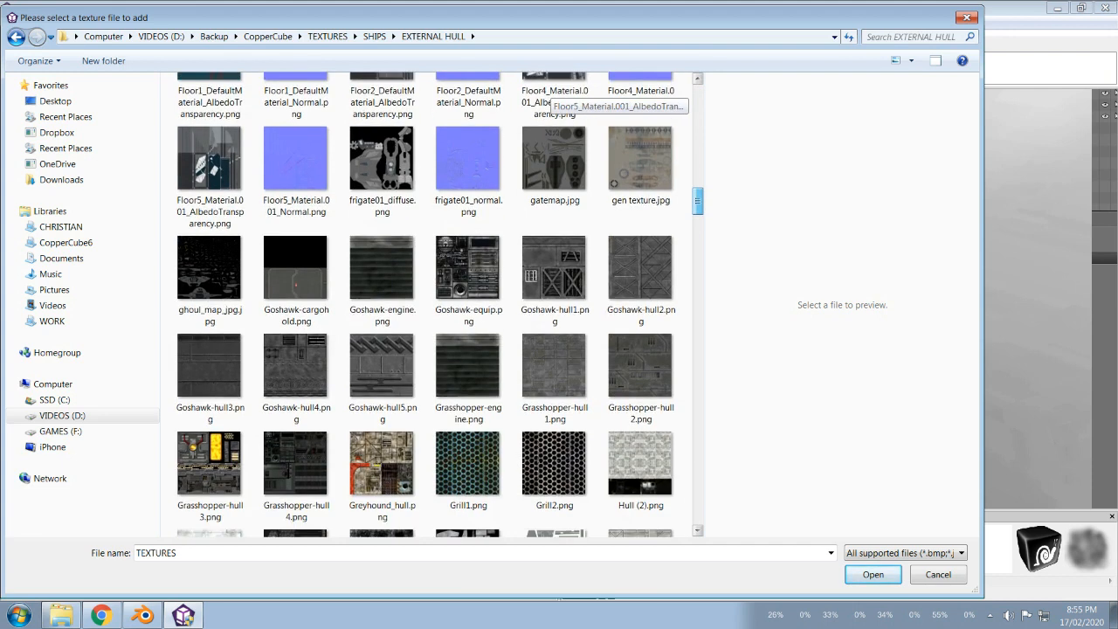
scroll(555, 92, down, 10)
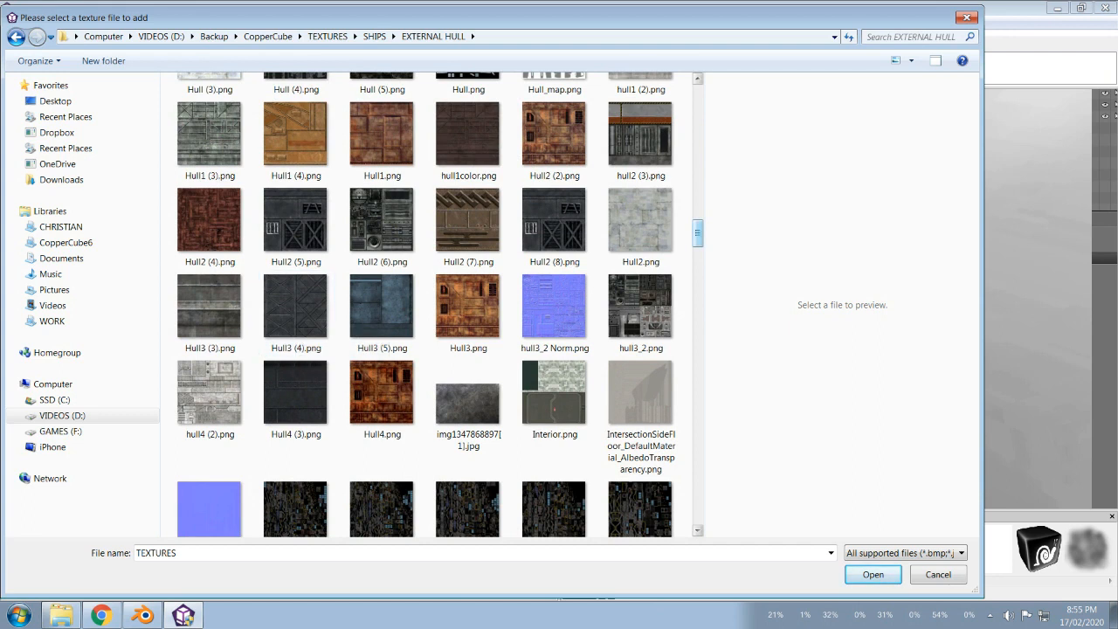
scroll(555, 232, down, 15)
scroll(554, 231, down, 3)
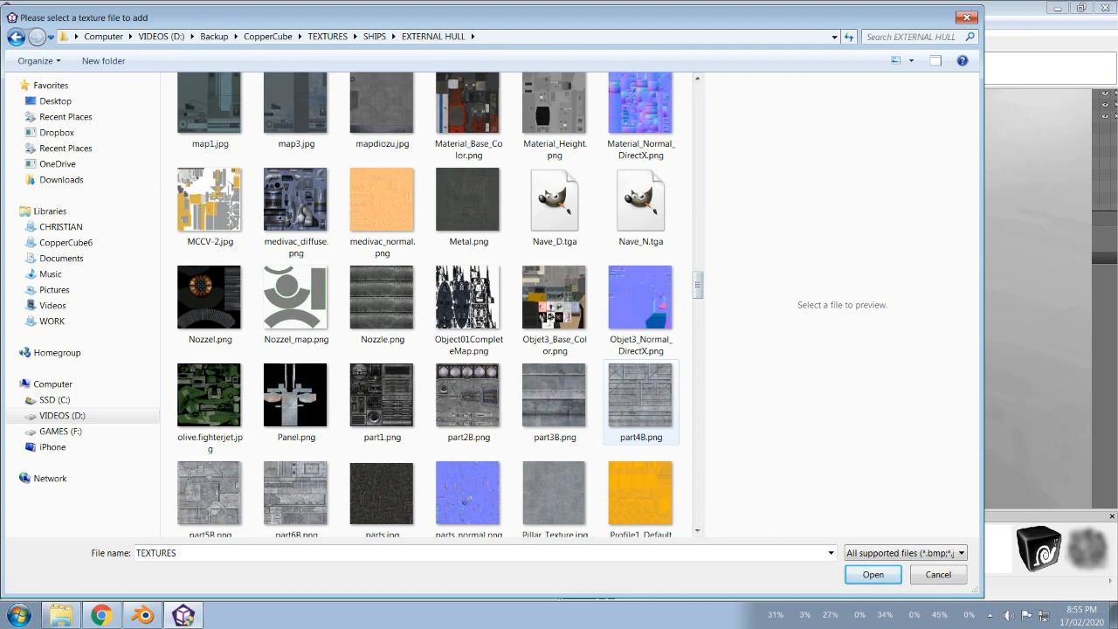
click(641, 398)
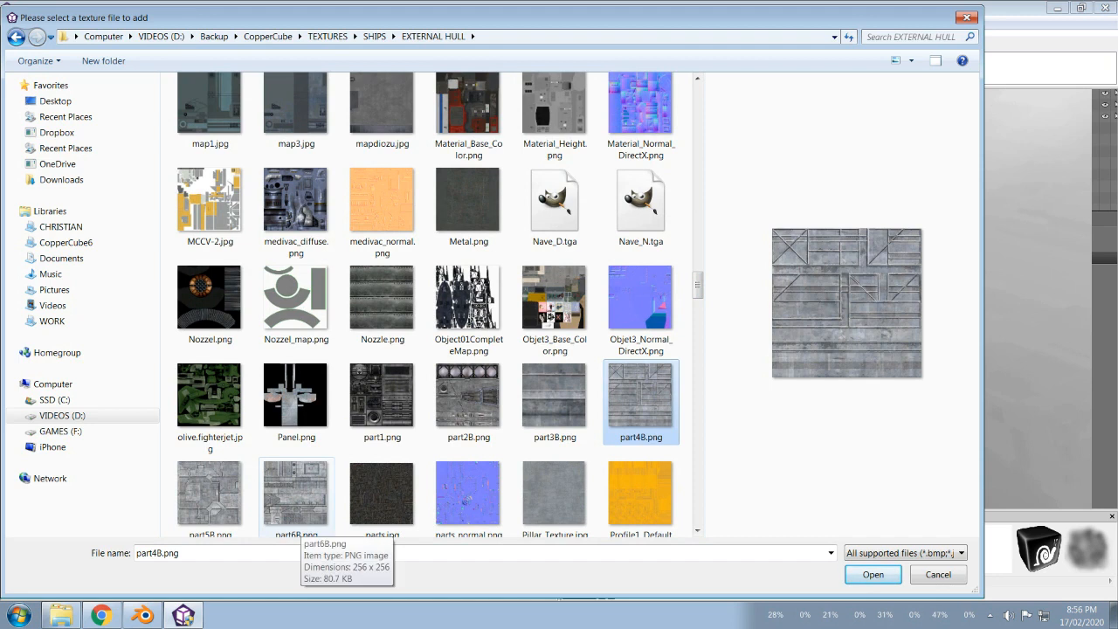
click(296, 517)
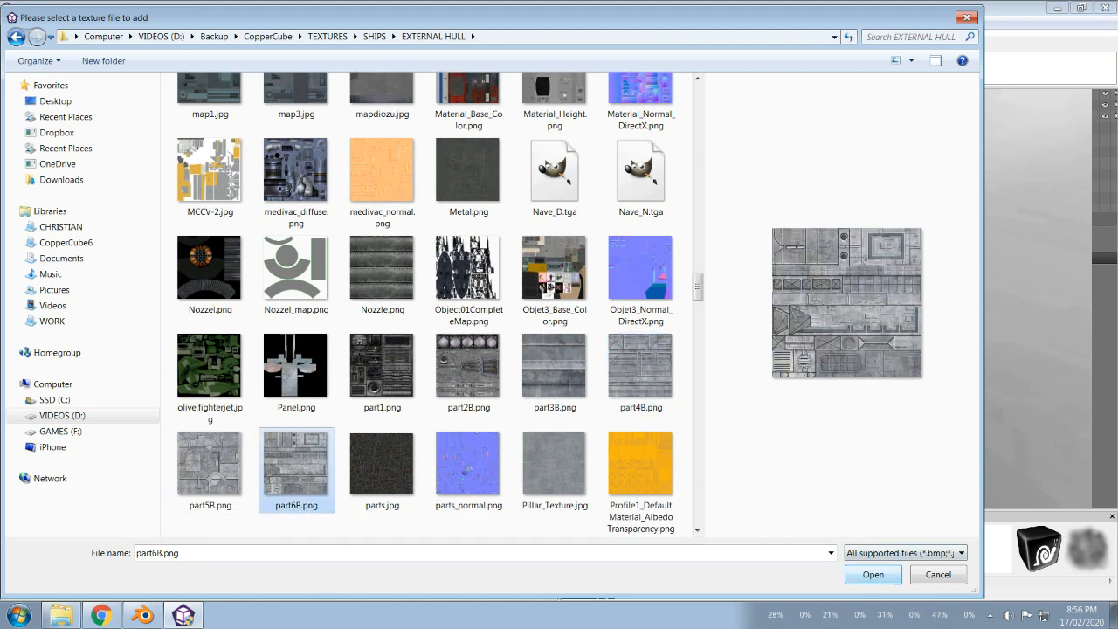
click(874, 574)
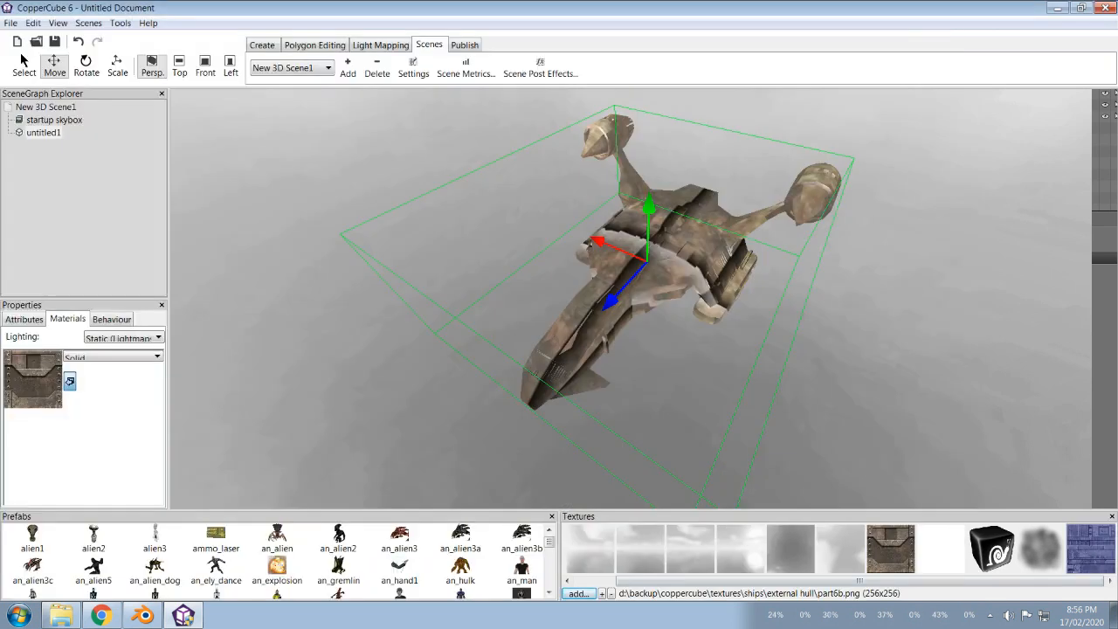
Step: Apply the part6b.png texture to the untitled1 mesh and set its planar texture coordinates with a resolution of 0.1
click(69, 381)
click(54, 120)
click(42, 132)
right_click(38, 129)
mouse_move(105, 165)
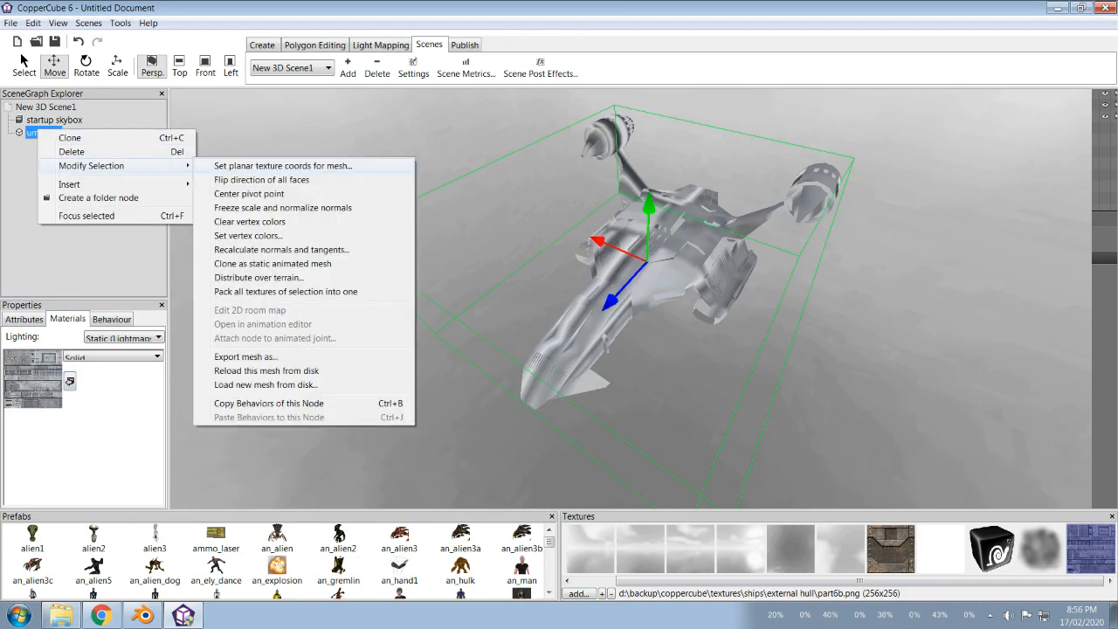
click(283, 166)
key(BackSpace)
key(BackSpace)
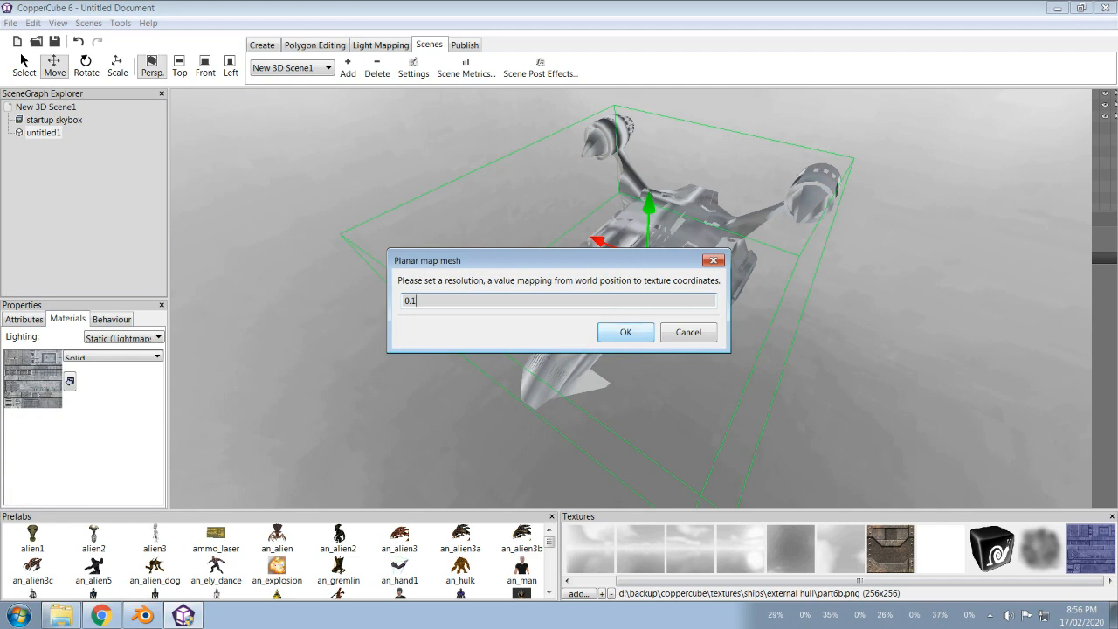
drag(454, 260, 276, 194)
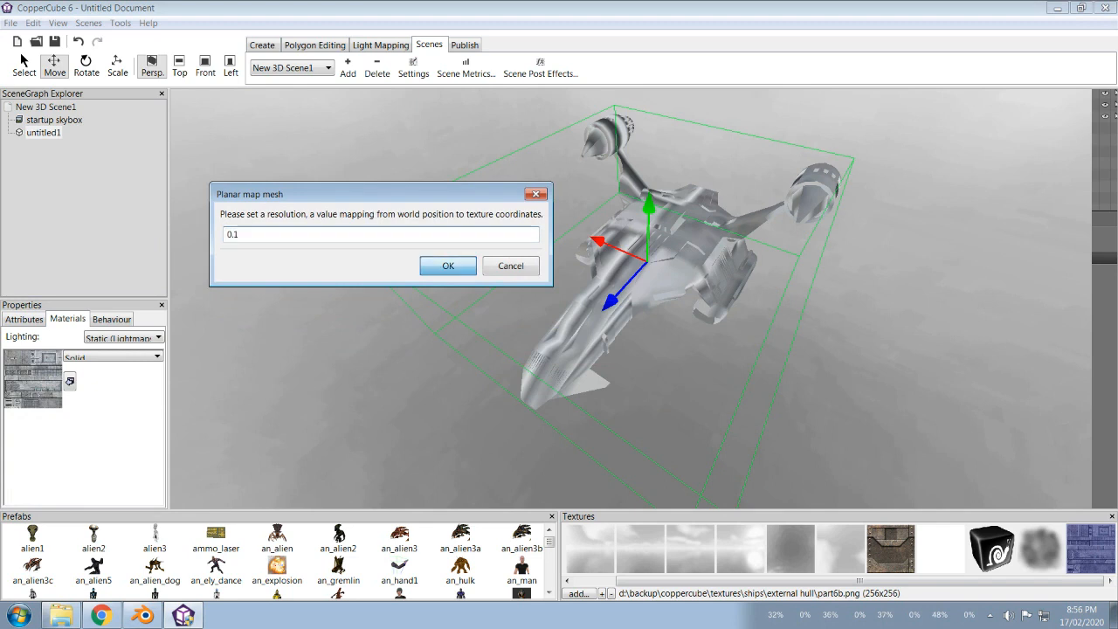
key(Return)
scroll(630, 299, down, 3)
mouse_move(631, 298)
mouse_down()
mouse_move(653, 244)
mouse_move(611, 289)
mouse_move(649, 289)
mouse_move(624, 293)
mouse_up()
scroll(631, 299, down, 2)
scroll(655, 289, up, 3)
scroll(655, 288, down, 3)
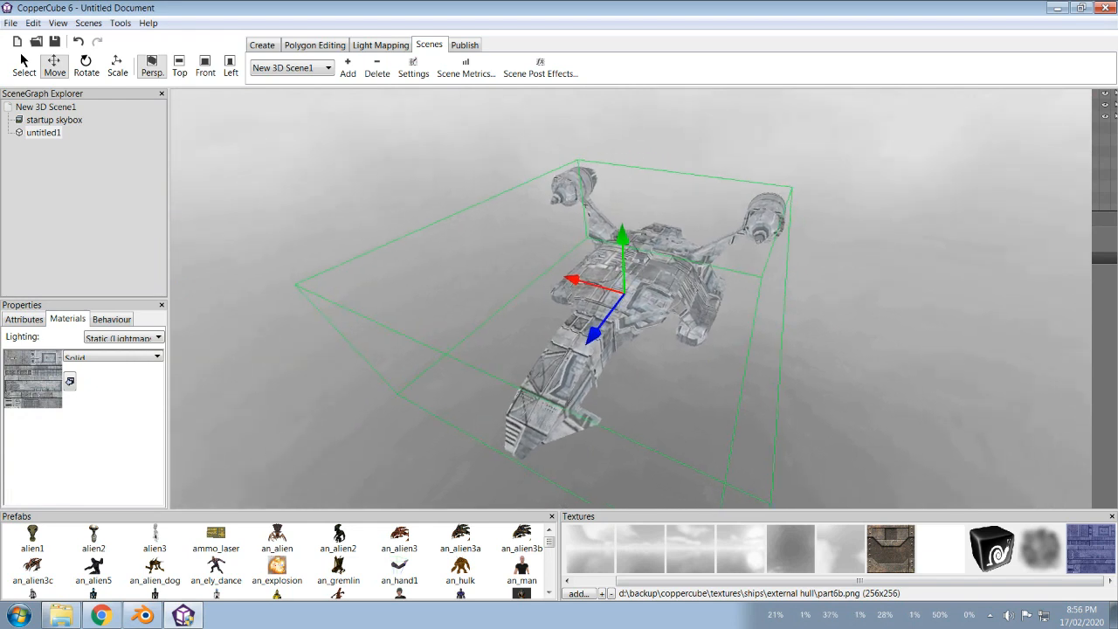
Step: Create a light in the scene and move it up above the ship
click(262, 45)
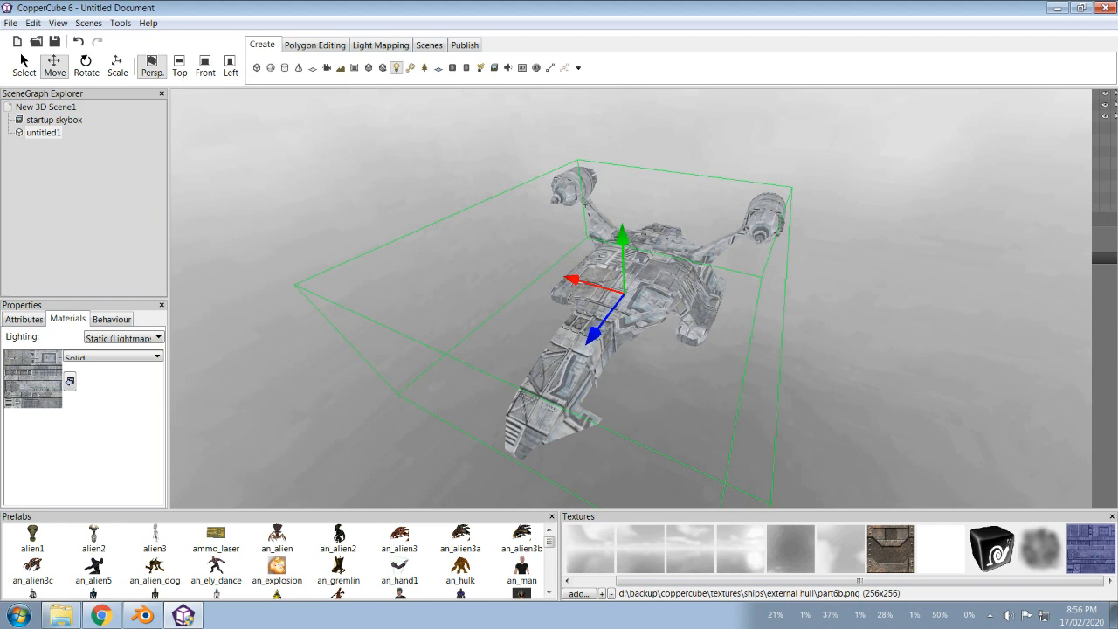
click(396, 67)
drag(637, 246, 584, 93)
drag(612, 175, 617, 142)
drag(611, 393, 649, 170)
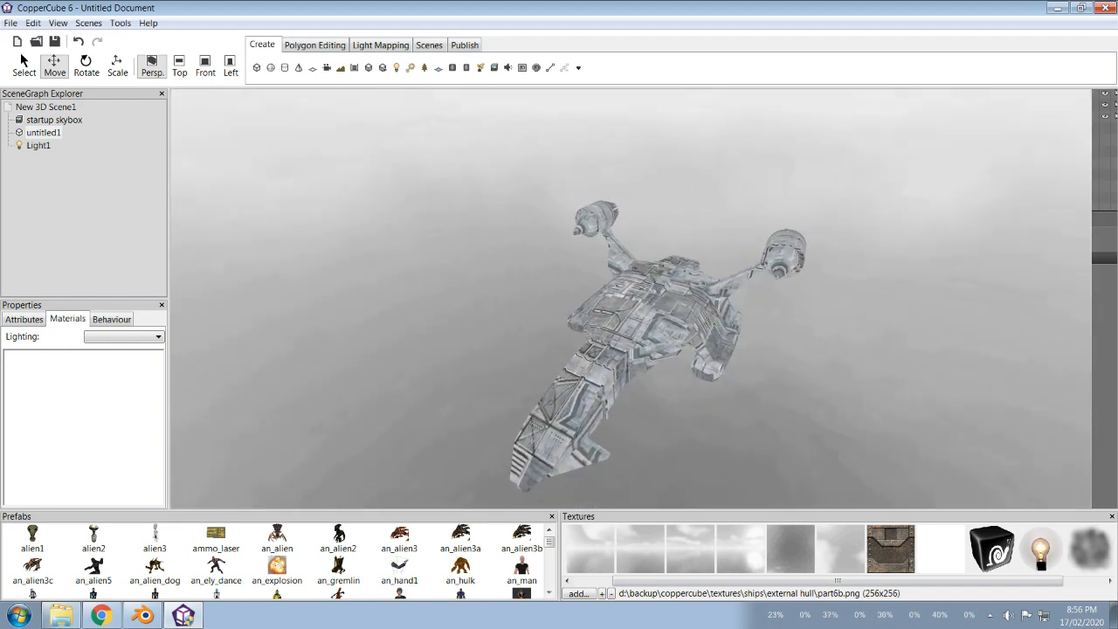
Step: Set the material lighting of the untitled1 mesh to Dynamic
click(43, 132)
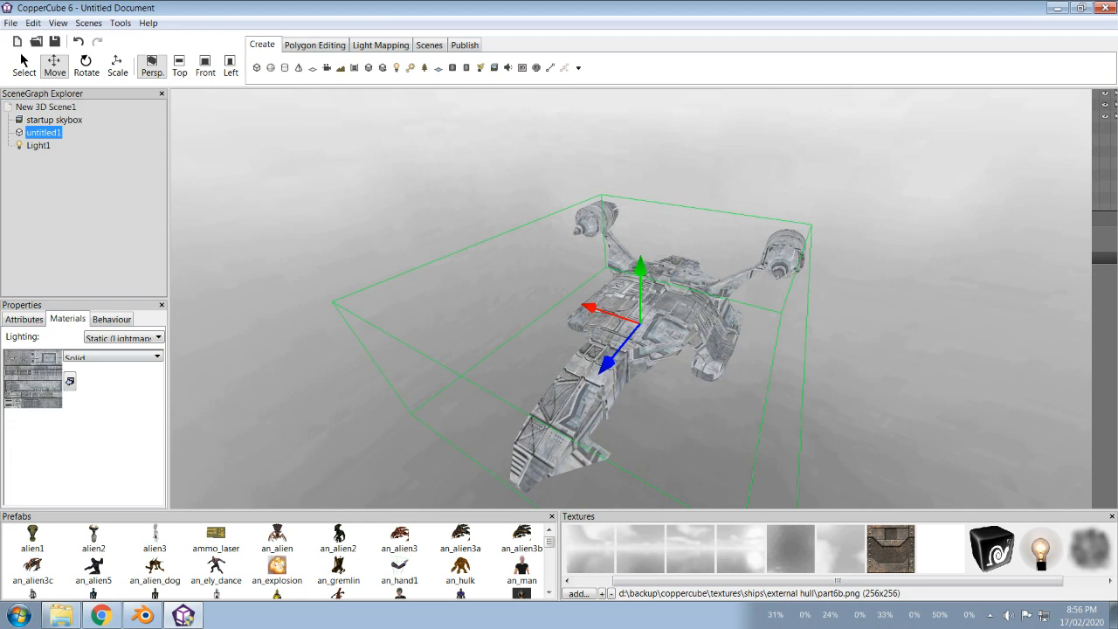
drag(168, 299, 179, 299)
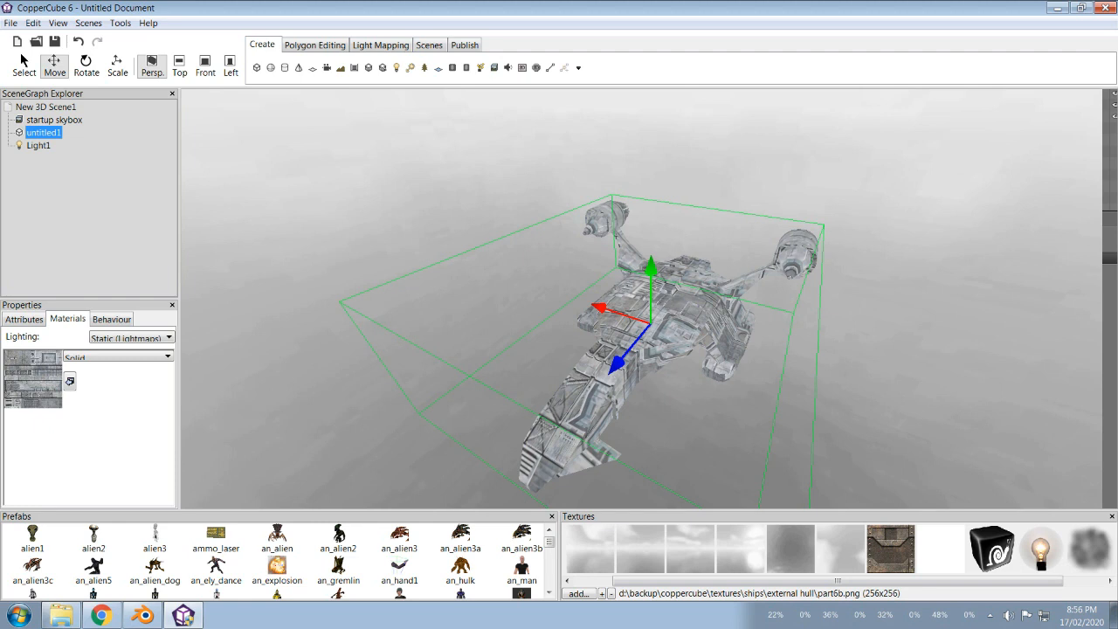
click(131, 338)
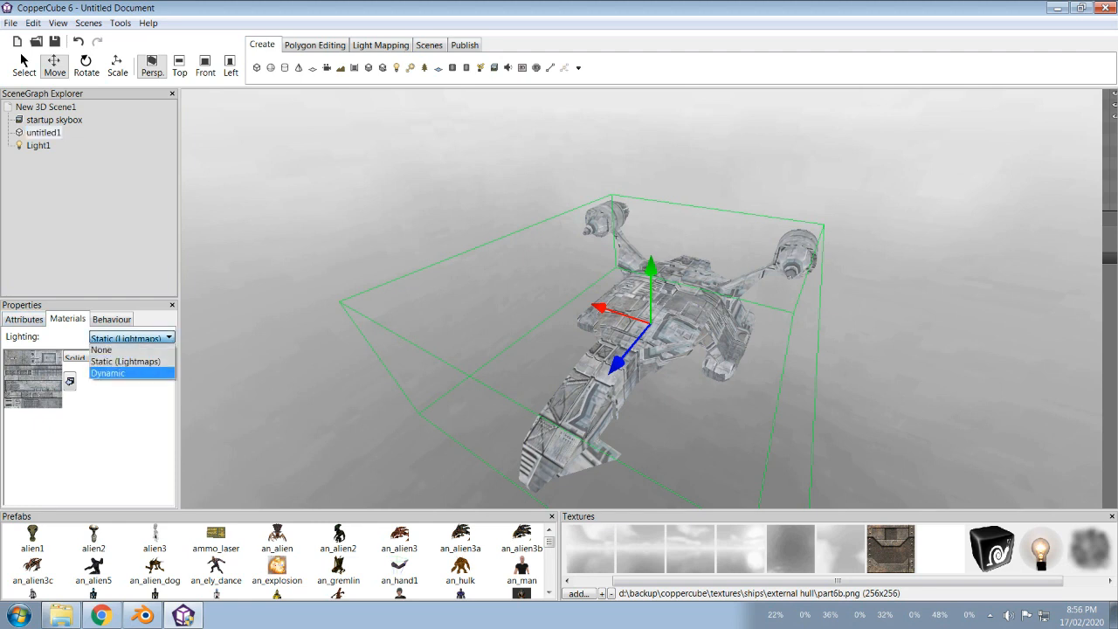
click(113, 372)
right_drag(641, 297, 668, 318)
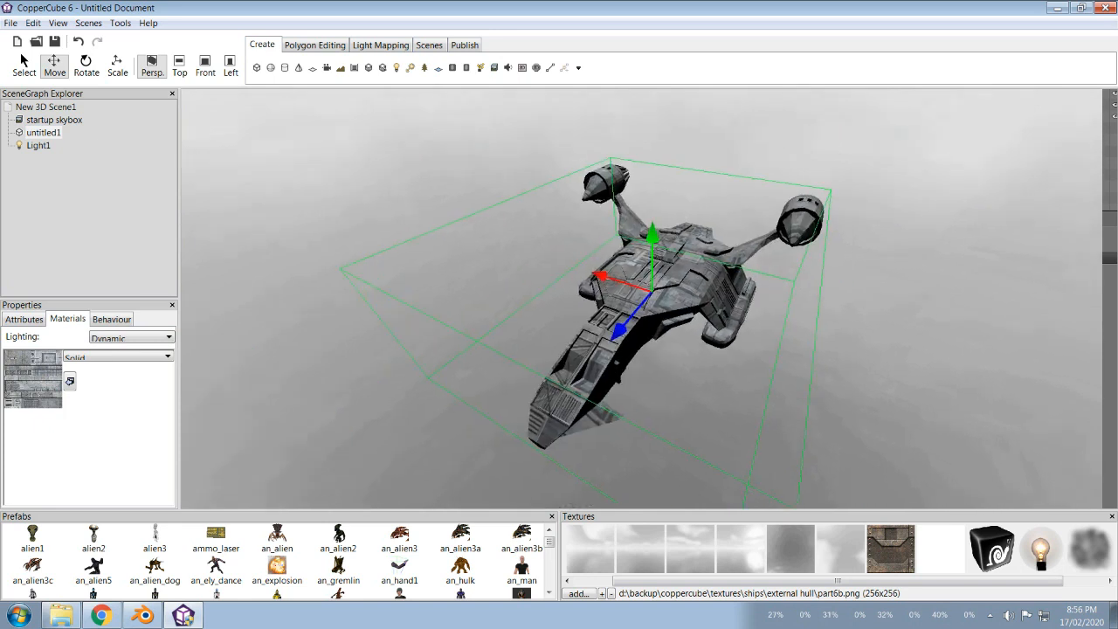
Step: Replace the startup skybox's side textures with default_white.png for a plain white background
click(941, 549)
click(43, 132)
click(54, 120)
click(79, 383)
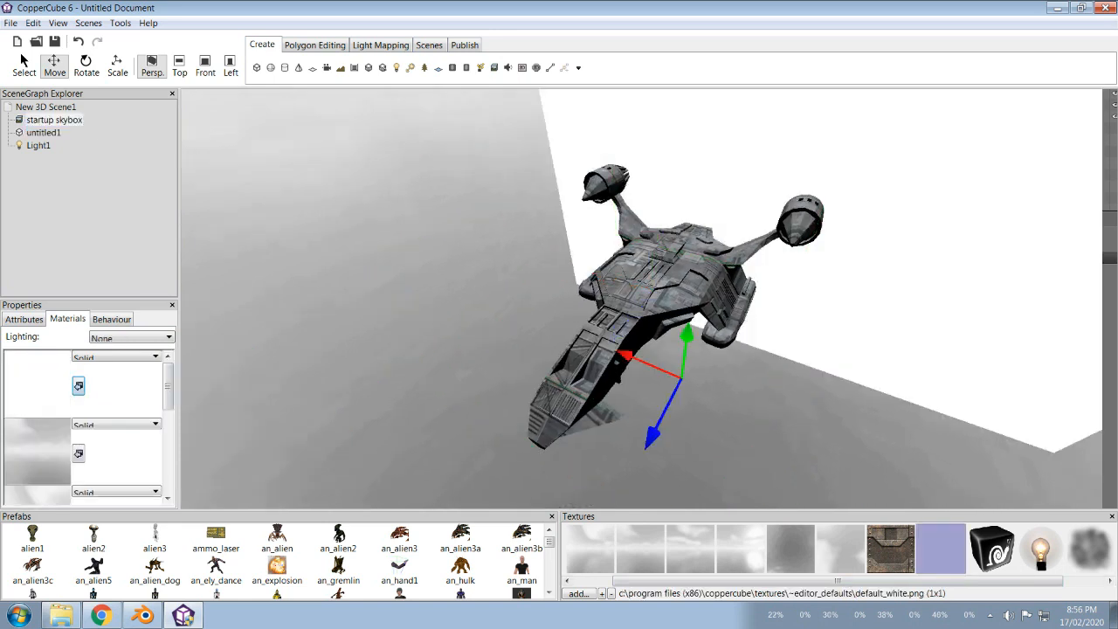
click(79, 450)
scroll(88, 428, down, 1)
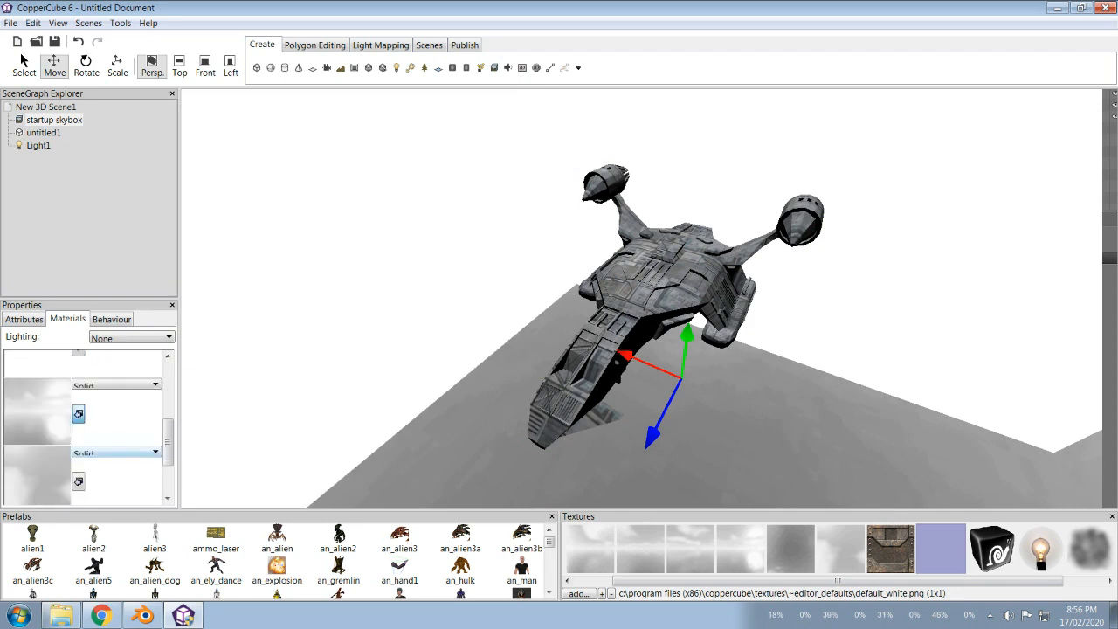
click(78, 413)
click(79, 482)
scroll(87, 441, down, 2)
click(79, 466)
drag(436, 349, 444, 342)
drag(641, 298, 607, 275)
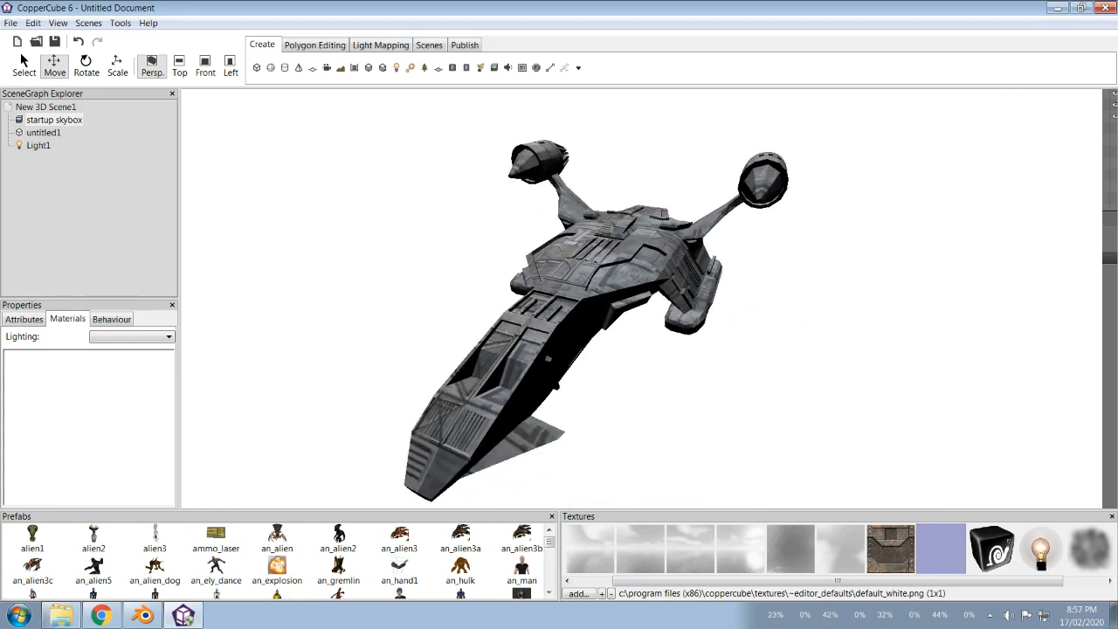
Step: Rename the untitled1 mesh as ship
click(42, 131)
click(24, 318)
click(122, 351)
text(ship)
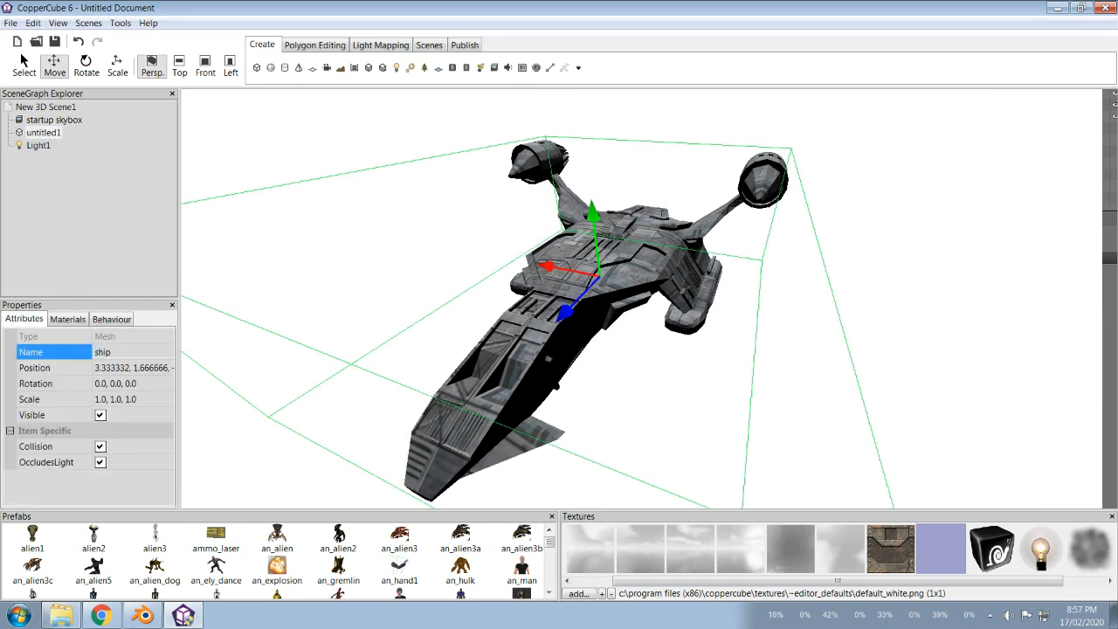
key(Return)
Step: Confirm the mesh's new name and center the ship's pivot point
click(54, 120)
click(34, 132)
right_click(34, 132)
mouse_move(88, 167)
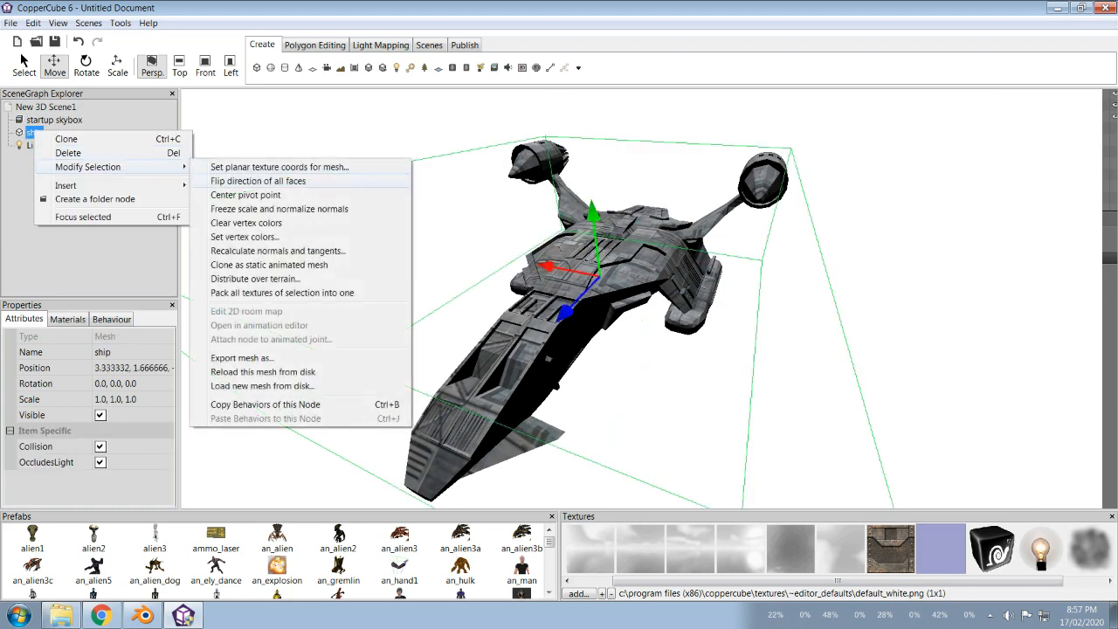
click(246, 195)
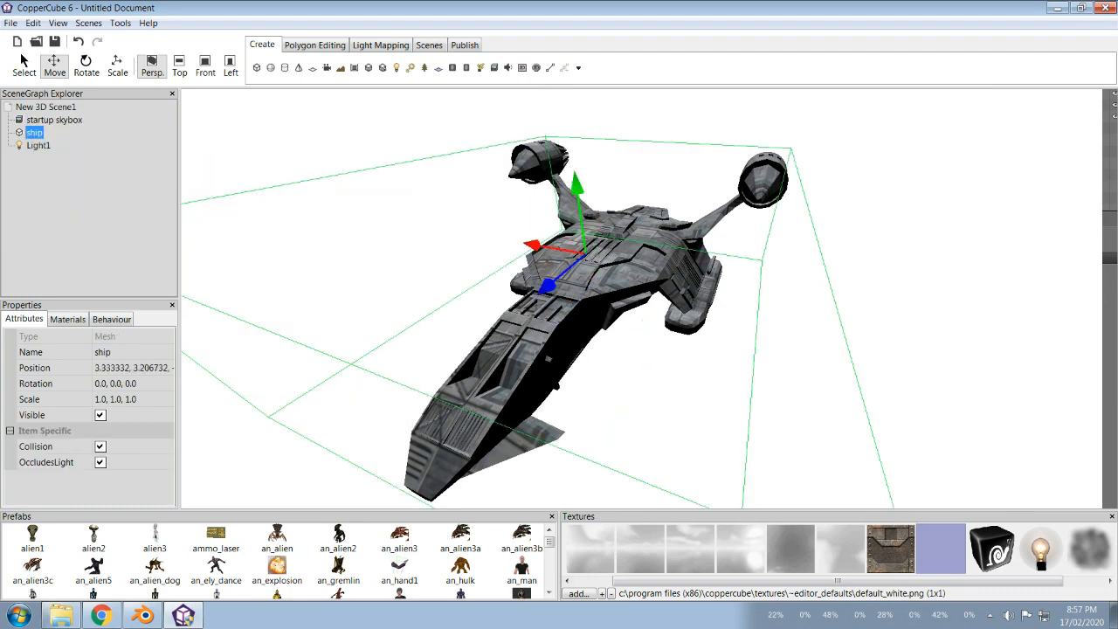
Step: Set the ship's position to 0, 0, 0 and focus the view on it
click(122, 368)
text(0)
key(Return)
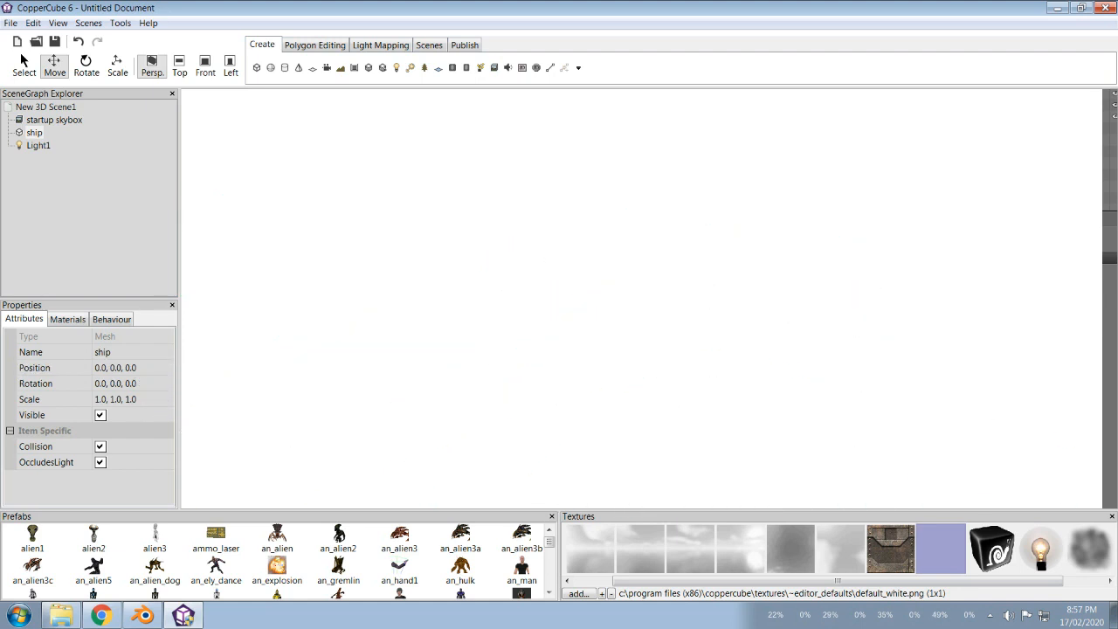
double_click(34, 132)
drag(639, 349, 603, 262)
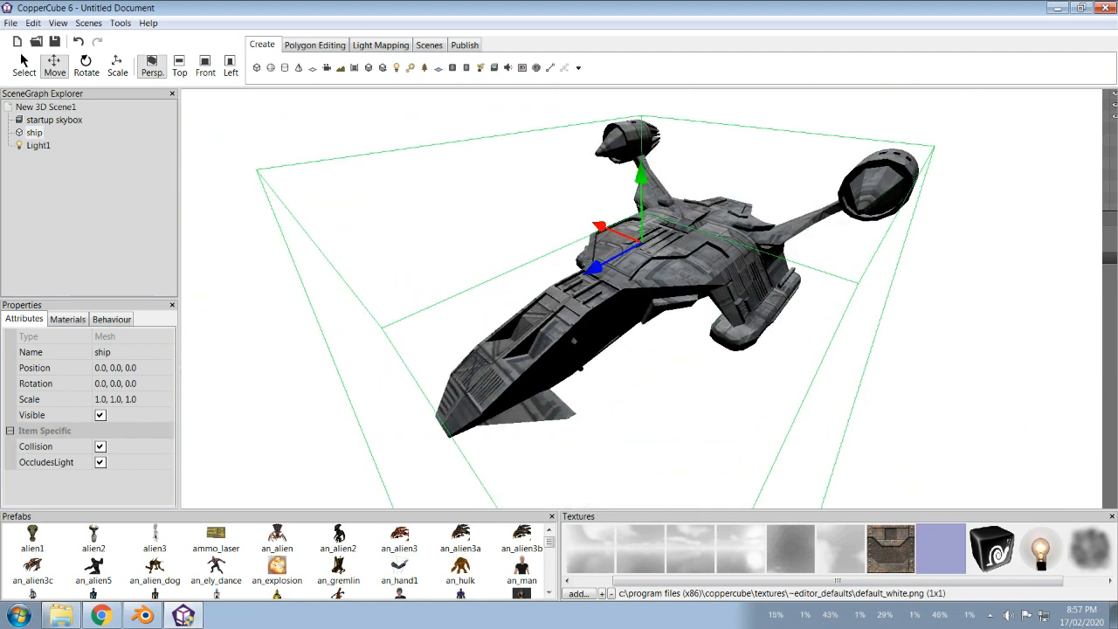
Step: Inspect the repositioned ship from several angles and distances
scroll(641, 298, up, 3)
scroll(642, 299, down, 3)
drag(641, 298, 698, 219)
drag(594, 288, 533, 254)
scroll(641, 299, up, 3)
scroll(626, 301, down, 4)
drag(577, 297, 608, 319)
scroll(626, 301, up, 4)
scroll(626, 301, down, 3)
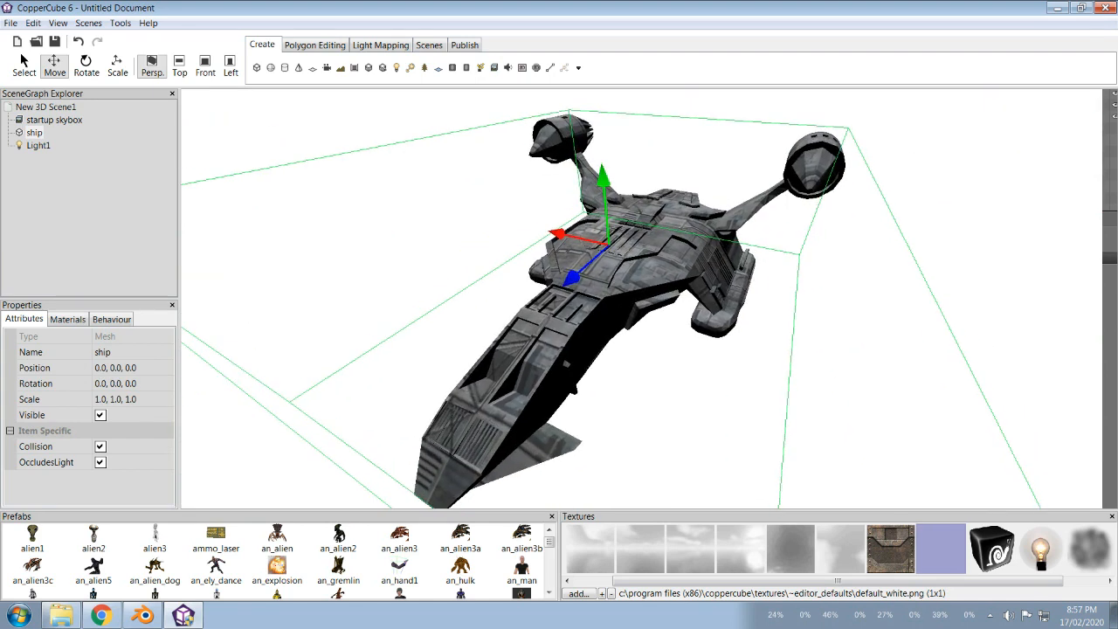
Step: Widen the SceneGraph Explorer and Properties area slightly, keeping the ship selected and in view
drag(178, 299, 194, 299)
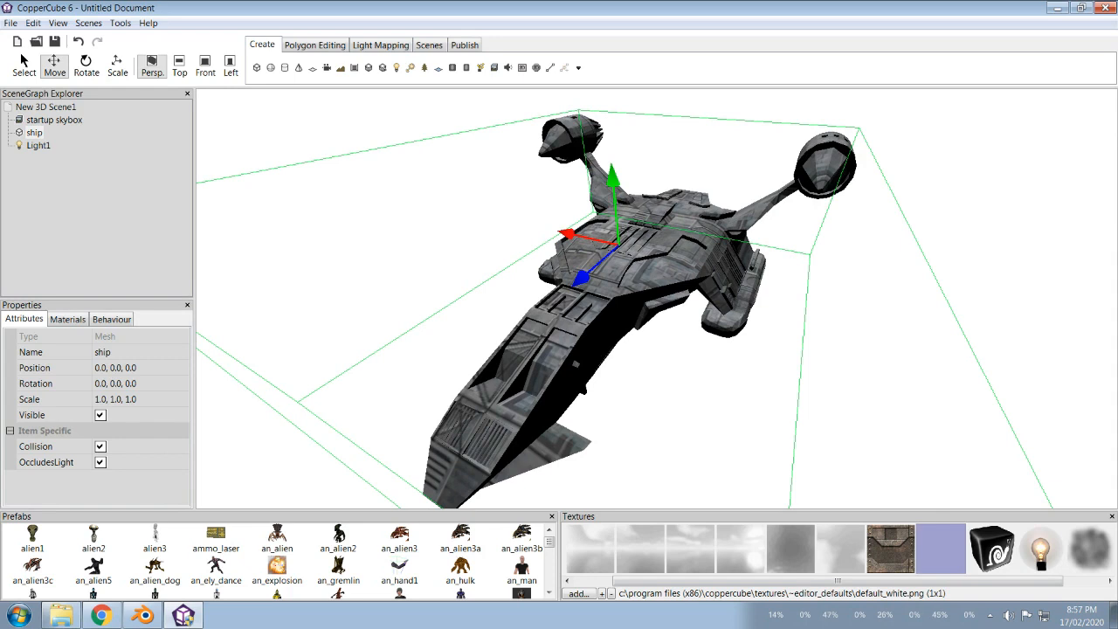
middle_drag(657, 297, 644, 239)
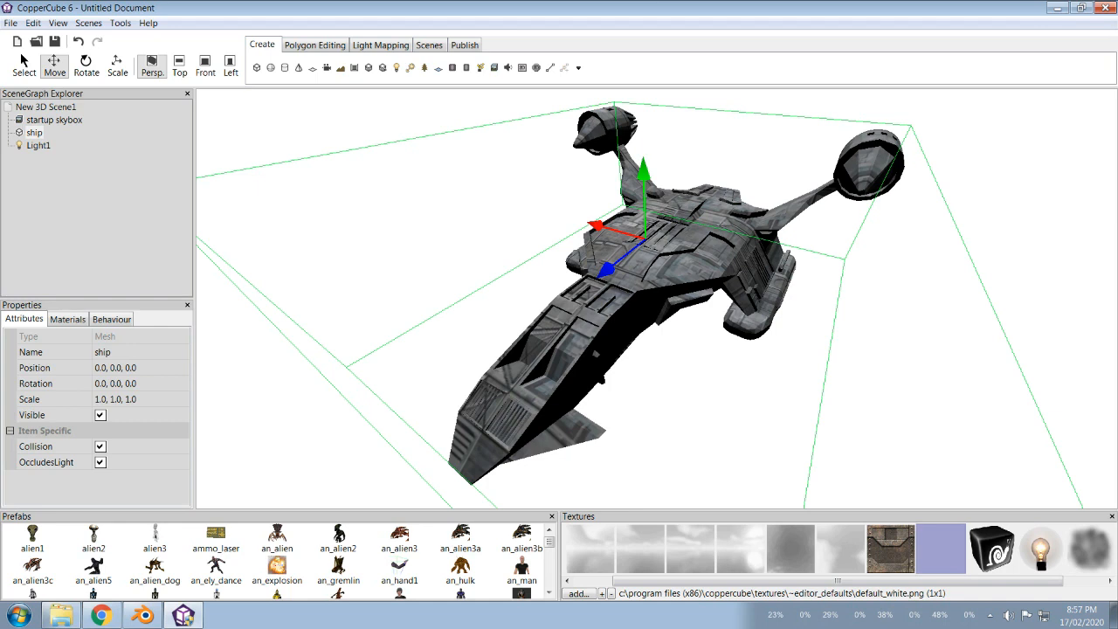
click(54, 120)
click(34, 131)
middle_drag(644, 298, 654, 276)
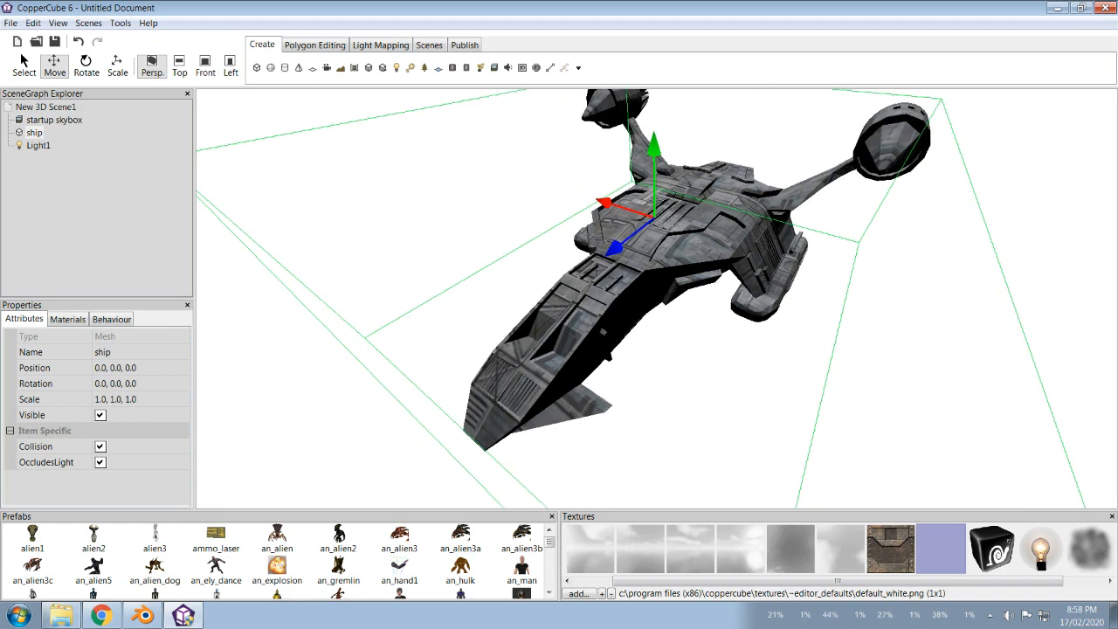
drag(194, 298, 204, 298)
Step: Scale the ship uniformly to 5.0 on all three axes and check its new size
scroll(662, 298, up, 3)
scroll(662, 298, down, 5)
middle_drag(662, 297, 654, 308)
scroll(662, 298, up, 4)
scroll(662, 298, down, 3)
scroll(662, 297, up, 3)
scroll(662, 298, down, 3)
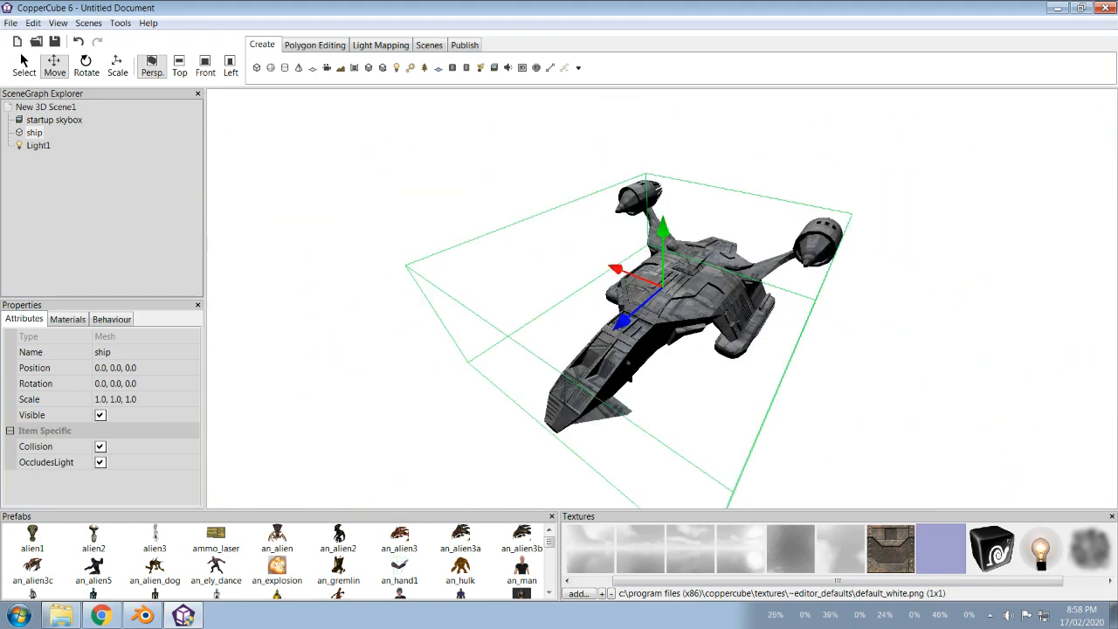
click(117, 399)
text(5.0)
key(Return)
scroll(662, 298, down, 3)
scroll(662, 298, up, 3)
scroll(662, 297, up, 3)
scroll(662, 298, down, 5)
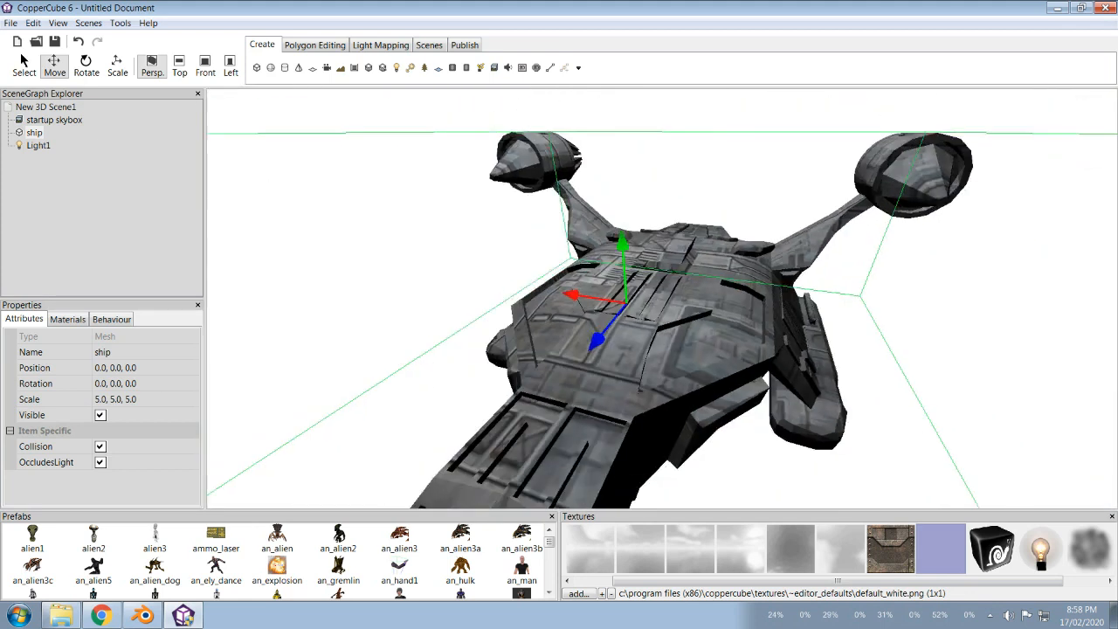
scroll(663, 298, up, 2)
scroll(662, 298, up, 1)
scroll(662, 298, down, 3)
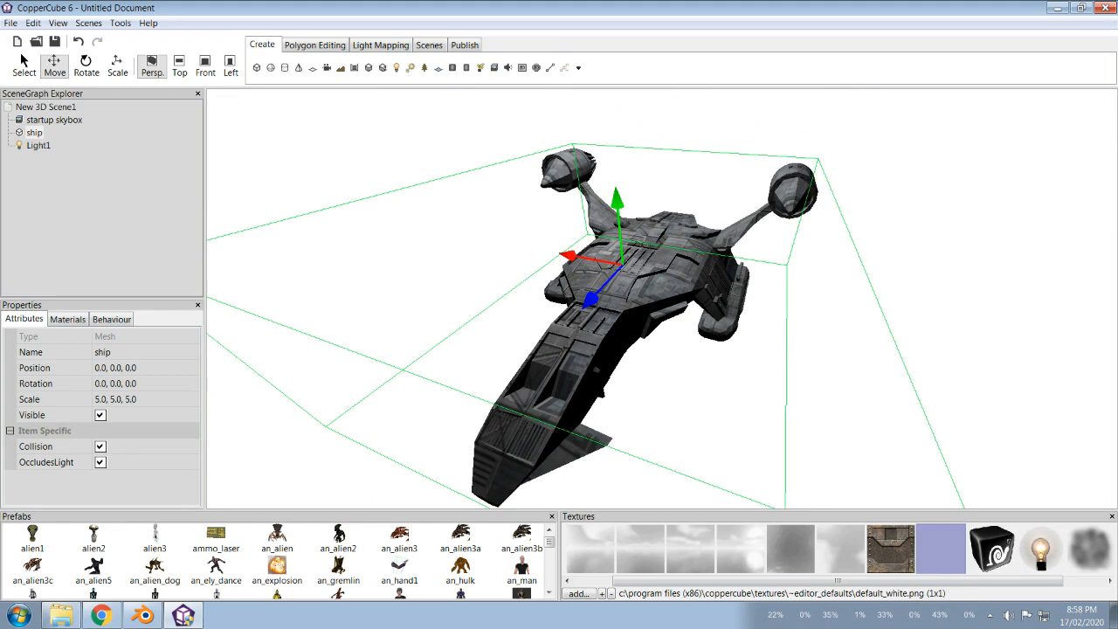
Step: Look over the modification commands available for the ship and the attributes of Light1
right_click(34, 132)
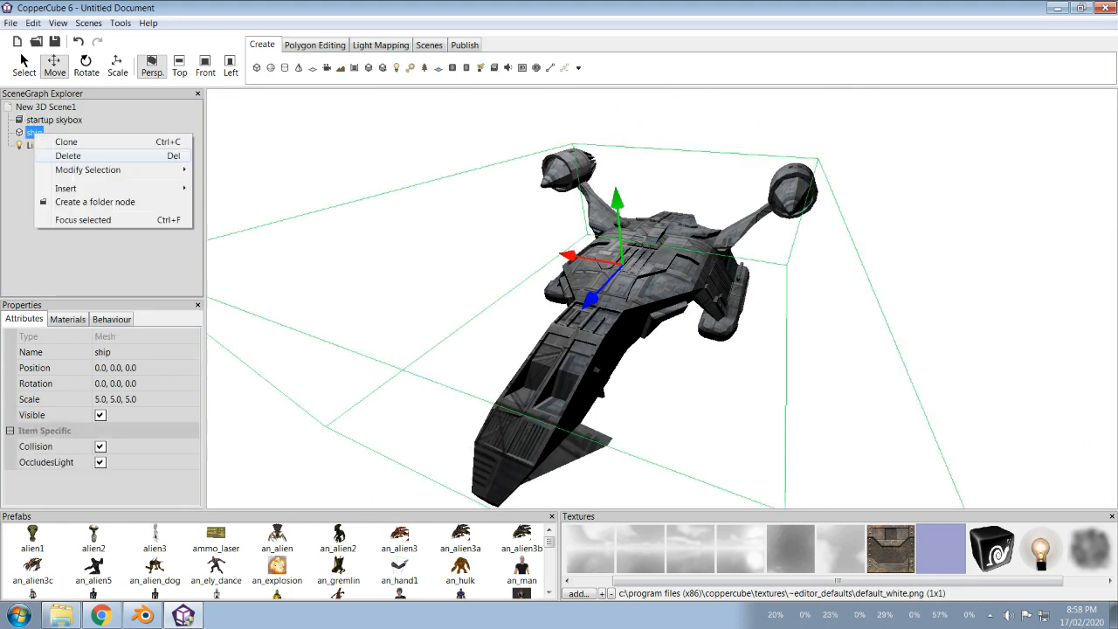
mouse_move(88, 169)
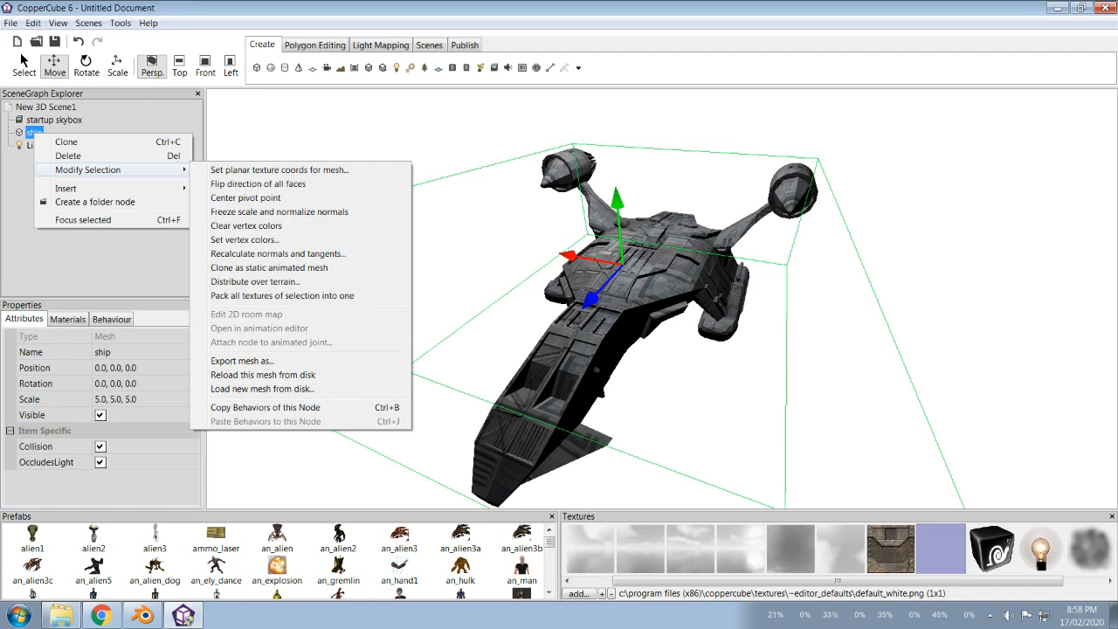
key(Escape)
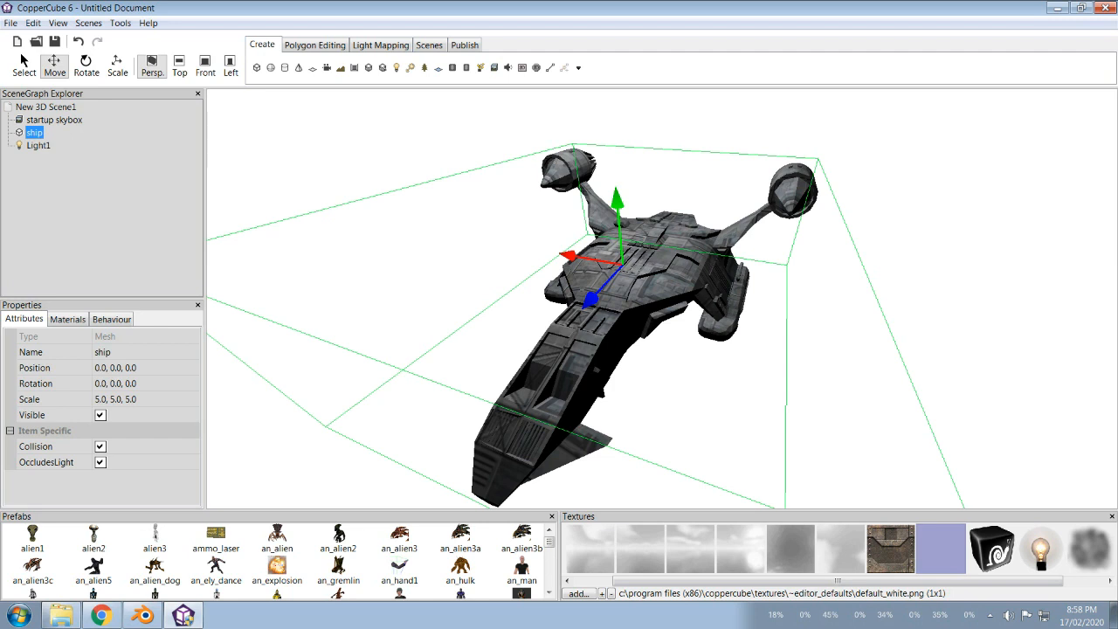
drag(39, 145, 48, 106)
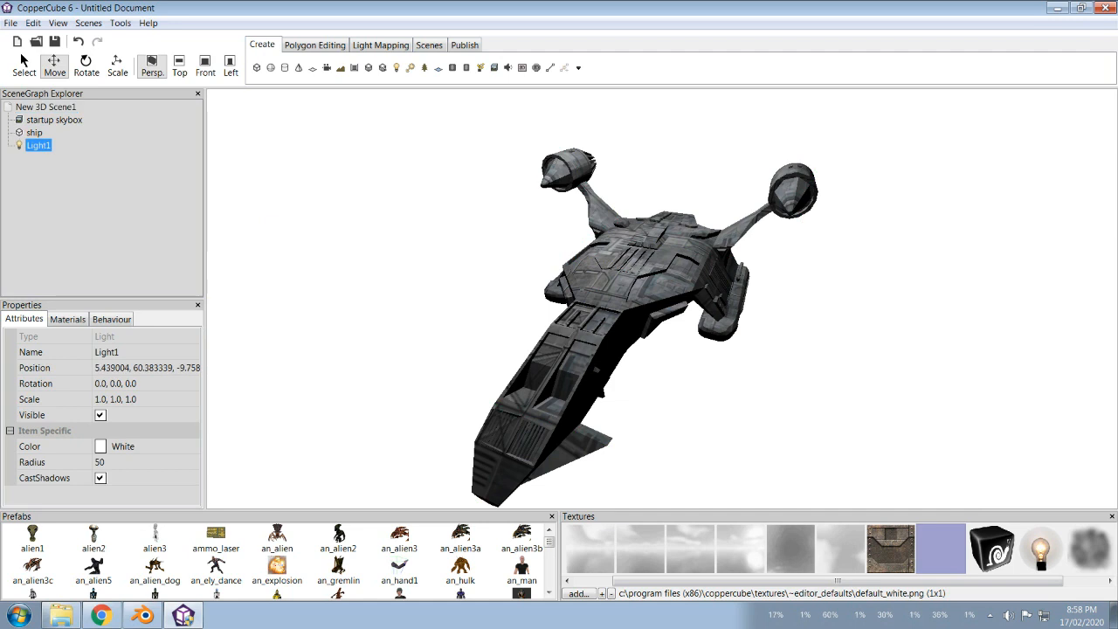
click(34, 132)
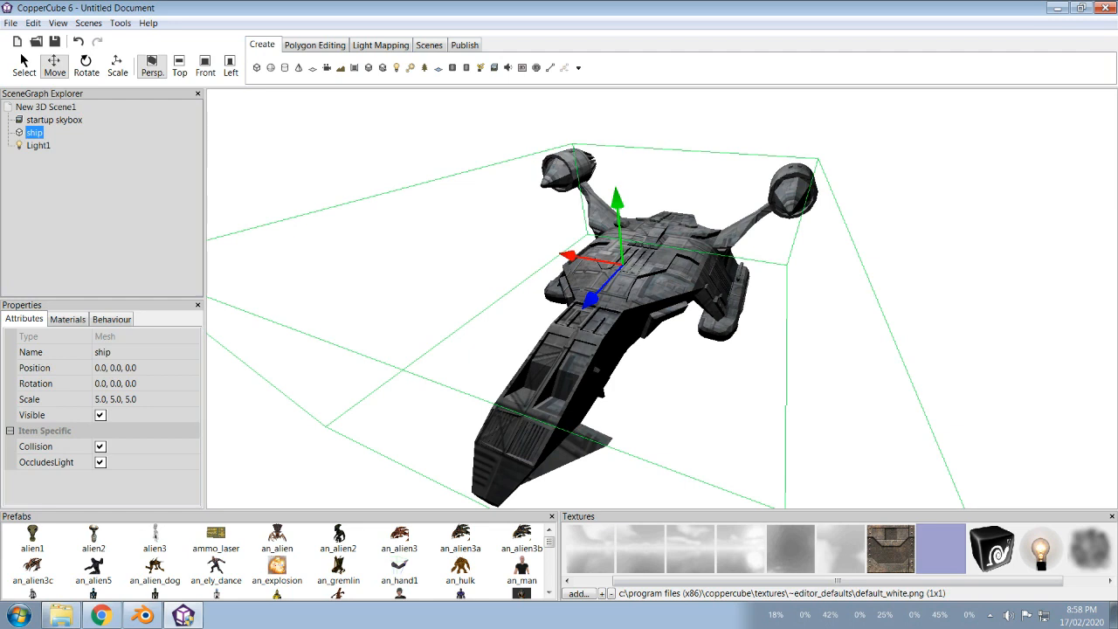
middle_drag(662, 298, 703, 295)
scroll(662, 298, up, 1)
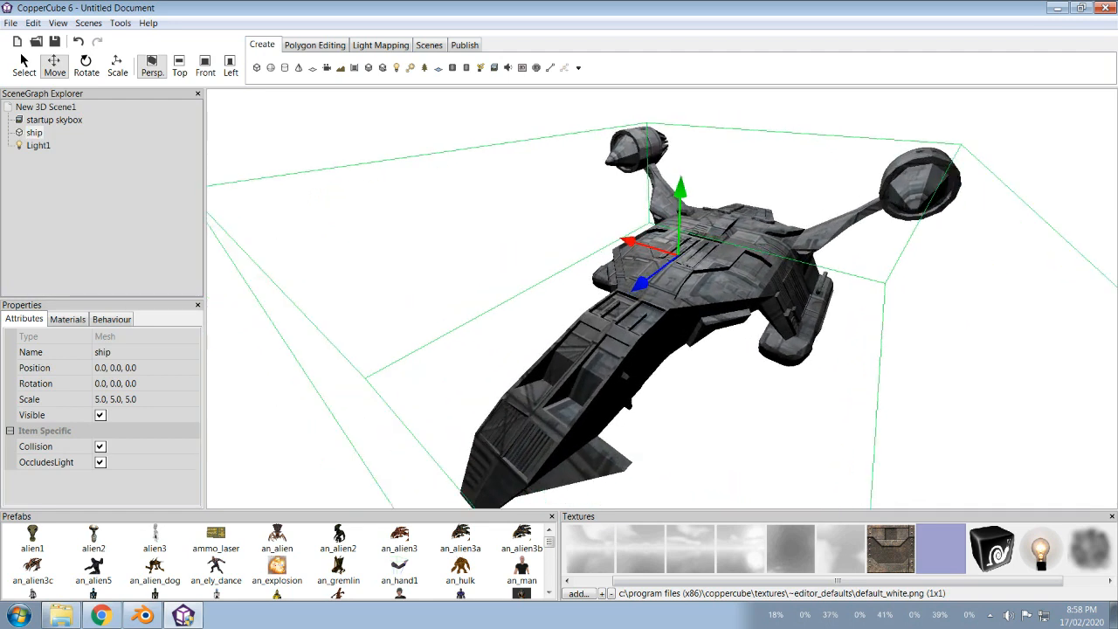
scroll(662, 298, down, 2)
middle_drag(662, 298, 645, 292)
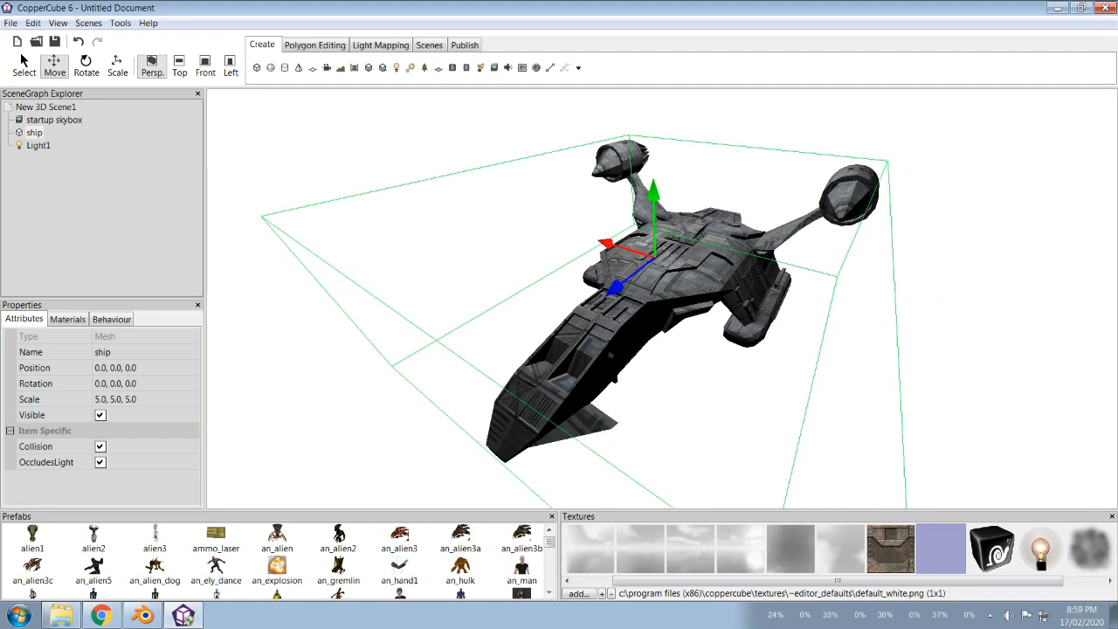
mouse_move(662, 298)
middle_down()
mouse_move(645, 289)
mouse_move(686, 260)
mouse_move(757, 305)
mouse_move(681, 284)
mouse_move(641, 297)
middle_up()
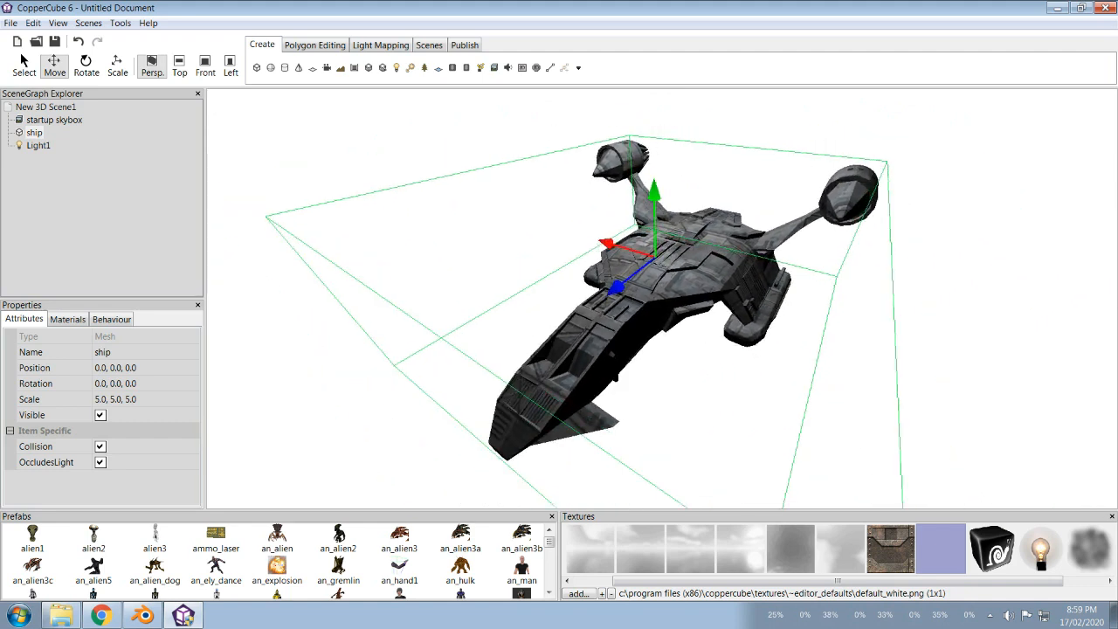
Step: Save the document as save1a.ccb in the build history folder inside Downloads > spaceboat
key(Escape)
click(11, 23)
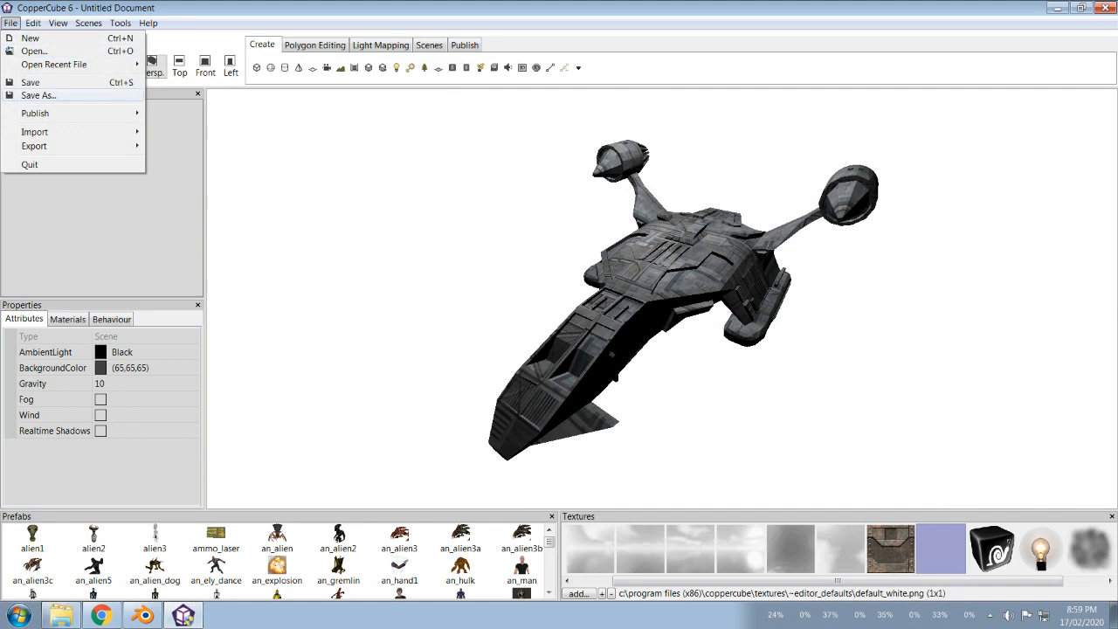
click(38, 95)
click(190, 104)
click(193, 35)
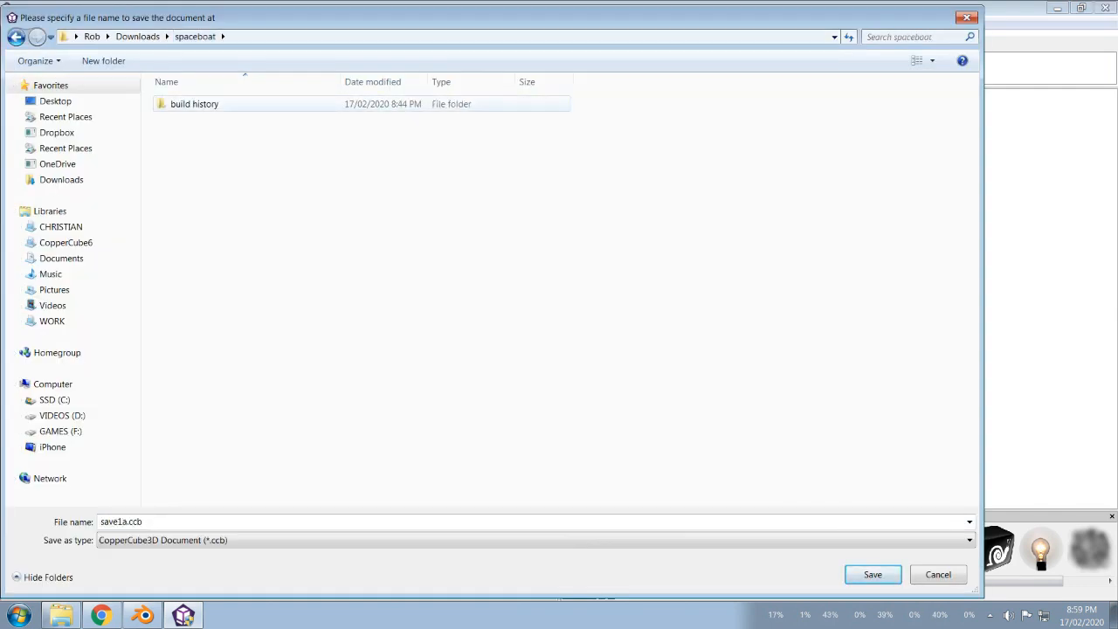
click(137, 35)
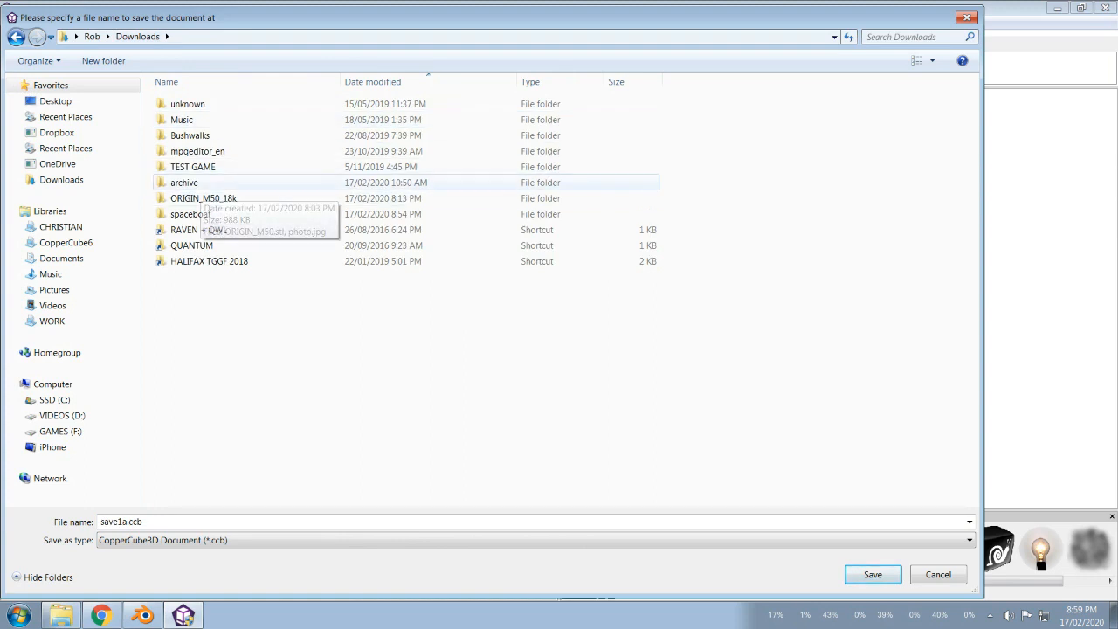
double_click(190, 214)
double_click(194, 104)
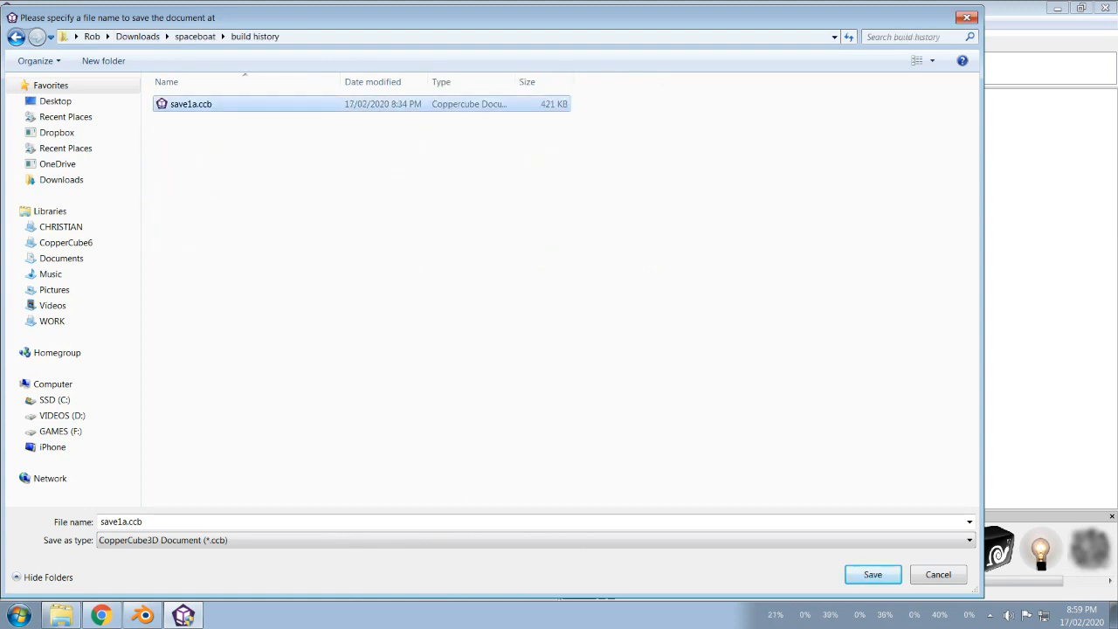
key(Return)
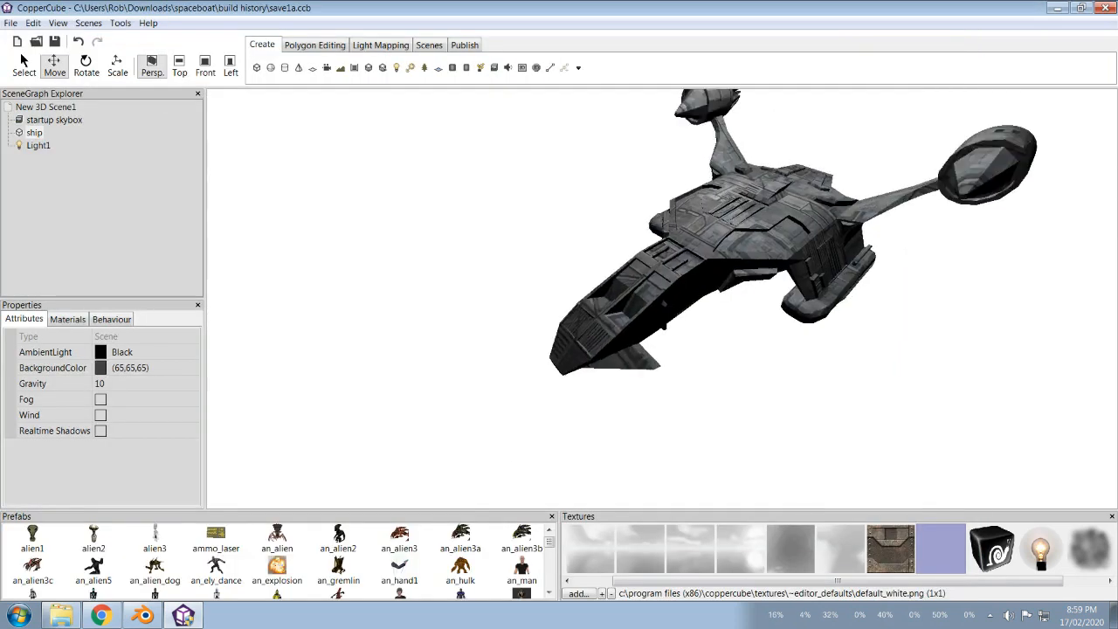
Step: Fly around the ship to examine its cockpit, hull and engine textures up close and from both sides
key(w)
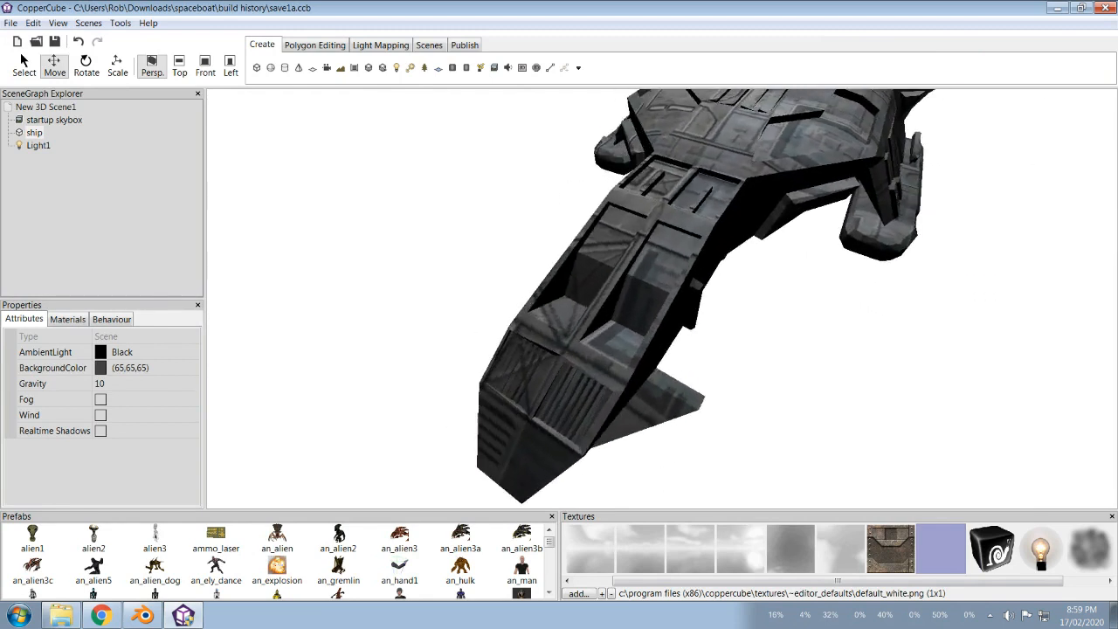
key(w)
key(s)
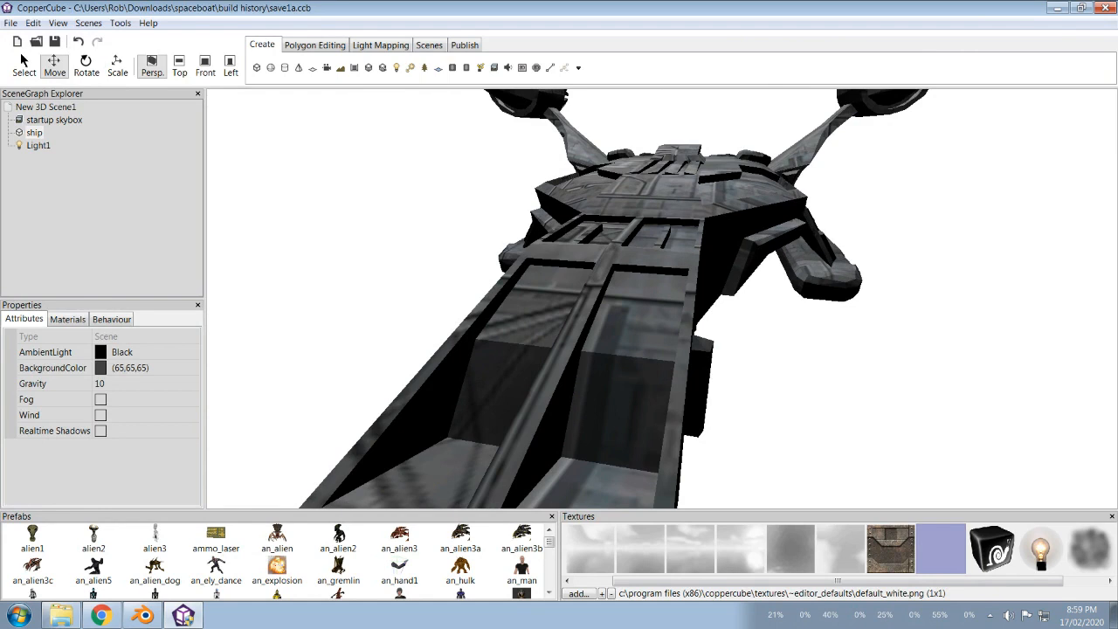
key(s)
key(w)
key(s)
key(w)
key(s)
key(d)
key(s)
key(w)
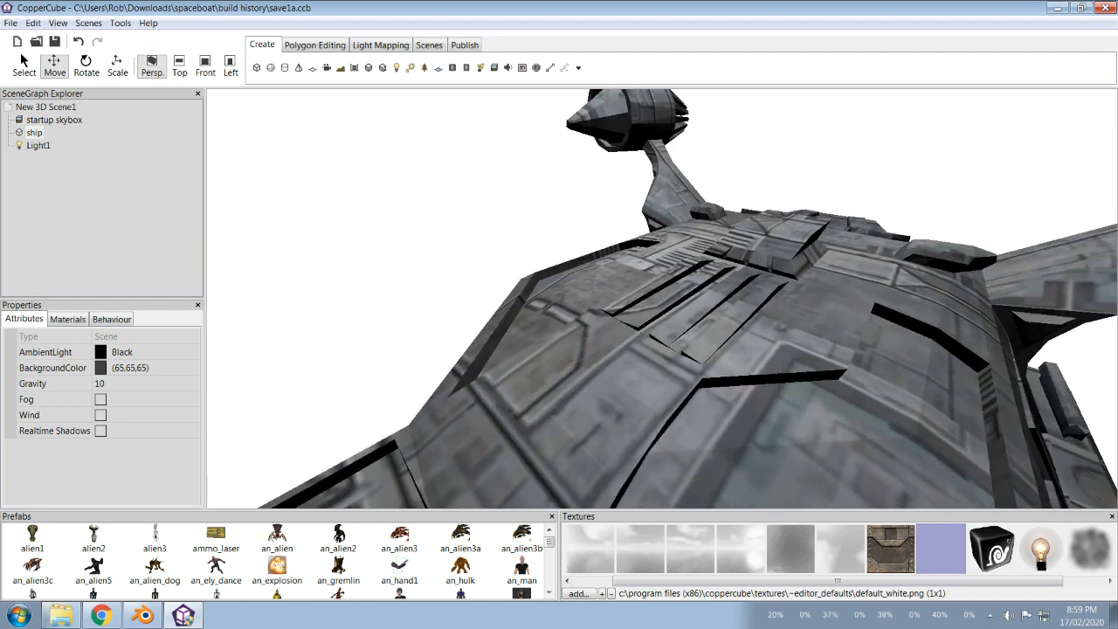
key(s)
key(a)
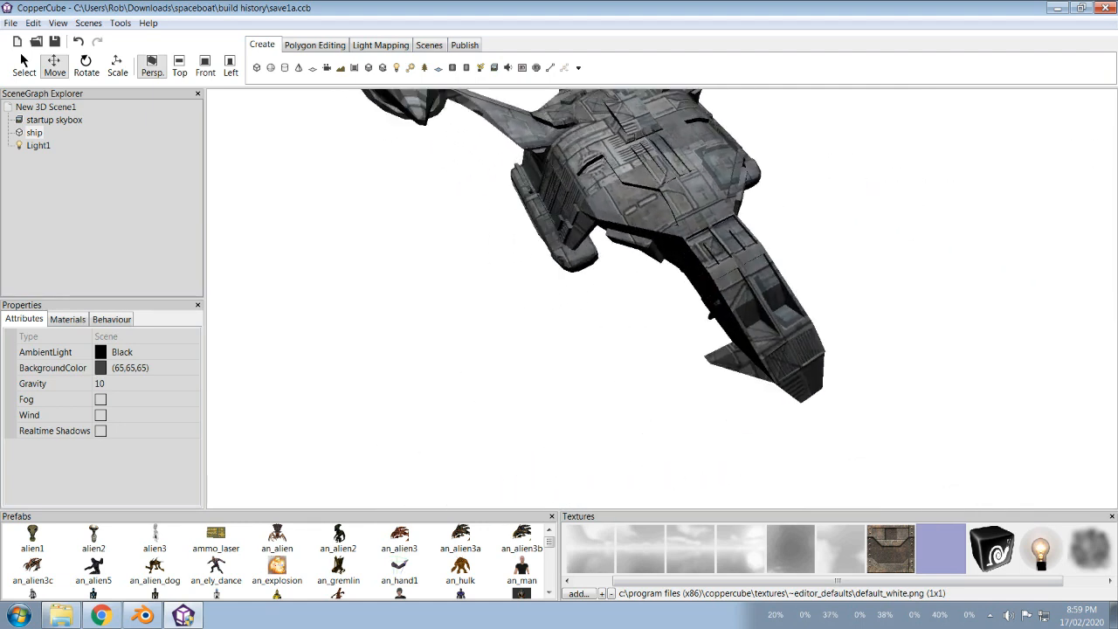
key(w)
key(w)
key(d)
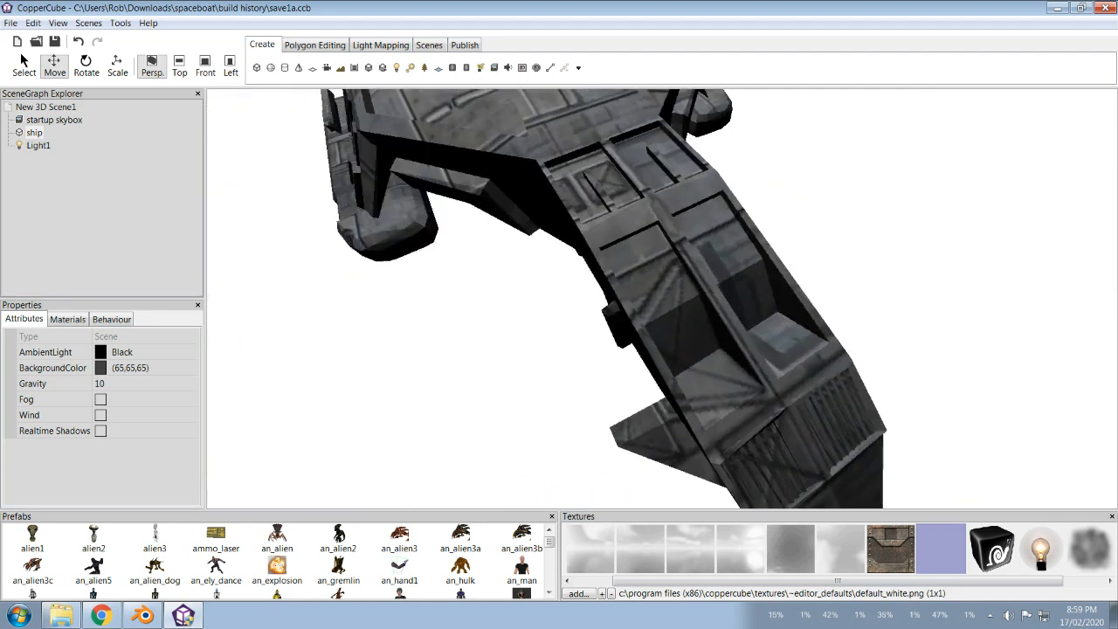
key(s)
key(w)
key(s)
key(w)
key(s)
key(w)
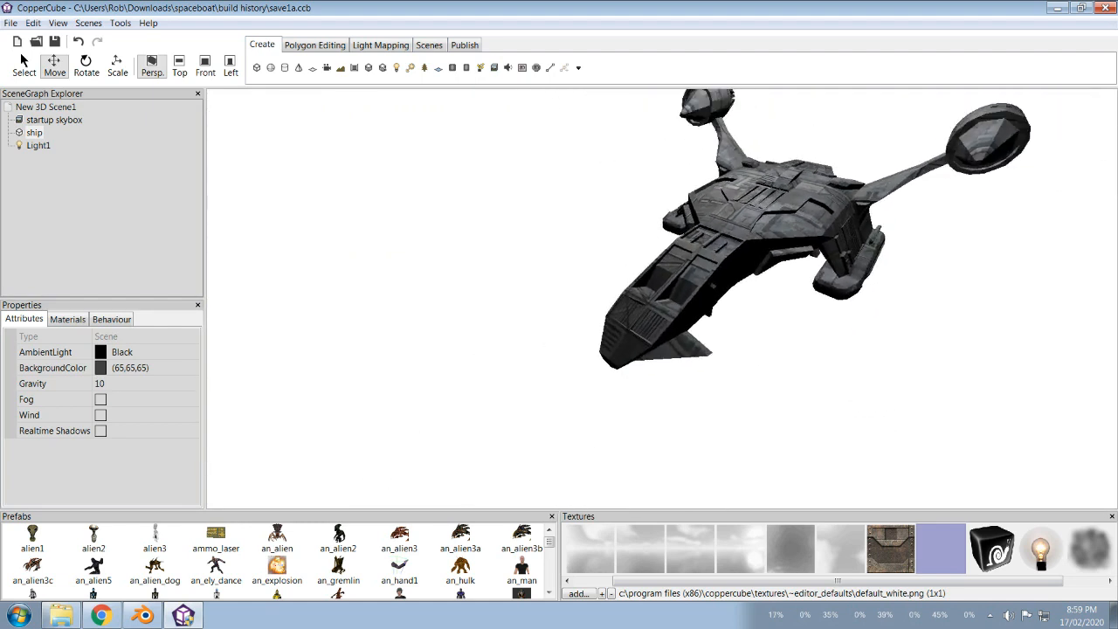
key(s)
Step: Enlarge the Prefabs and Textures area upward and widen the Prefabs section
middle_drag(661, 298, 594, 192)
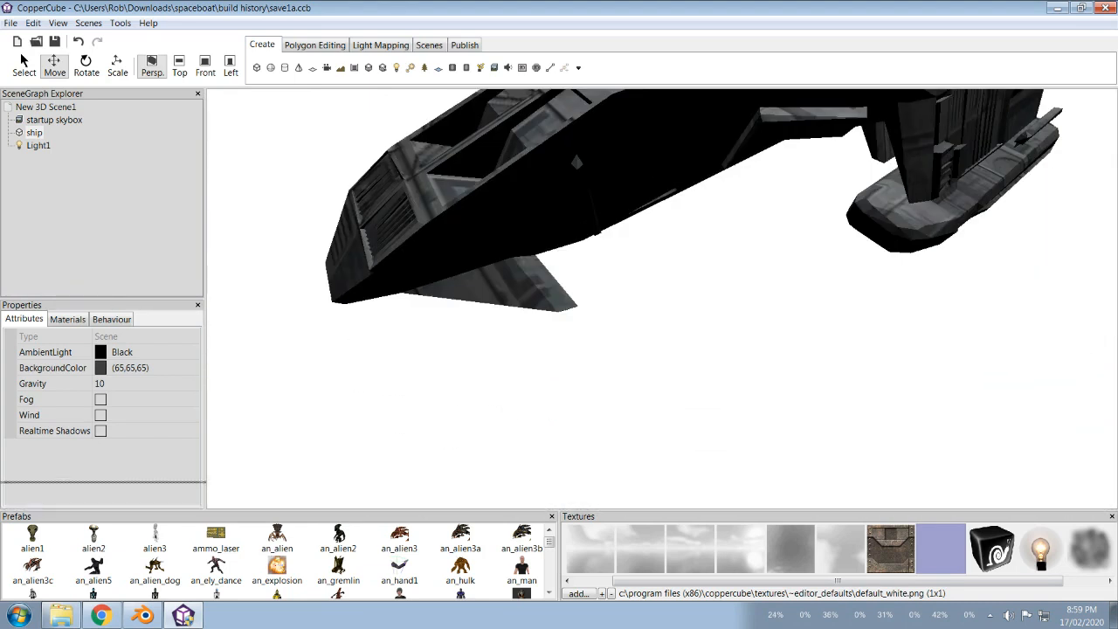
drag(594, 511, 594, 483)
drag(557, 537, 619, 537)
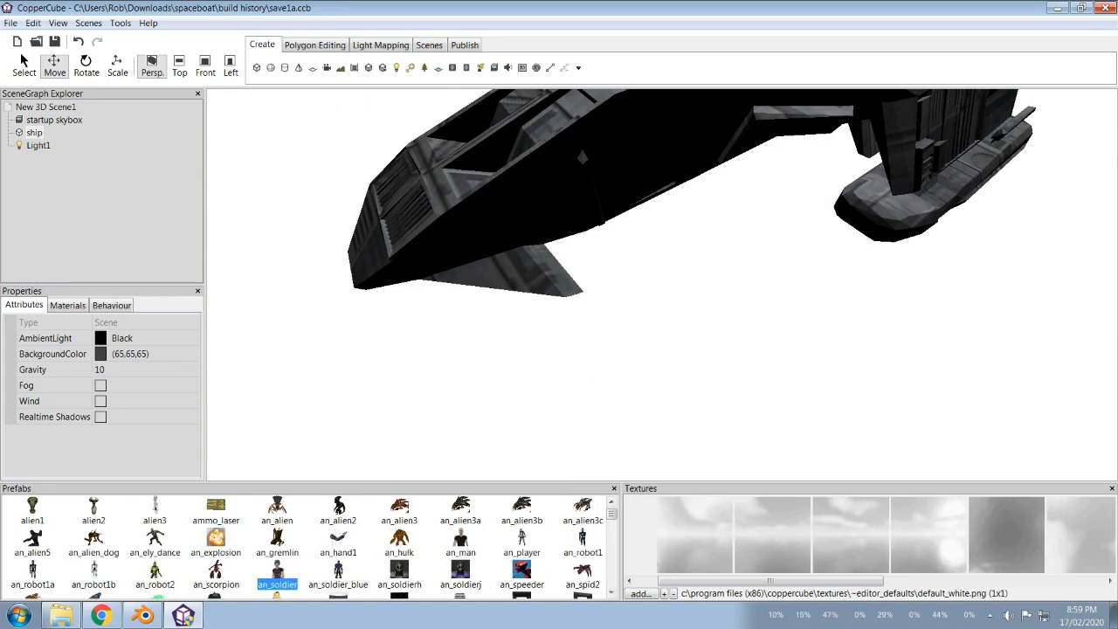
Step: Start polygon editing on the ship around its cockpit, with triangles as the selection type
middle_drag(611, 244, 612, 375)
scroll(661, 284, down, 4)
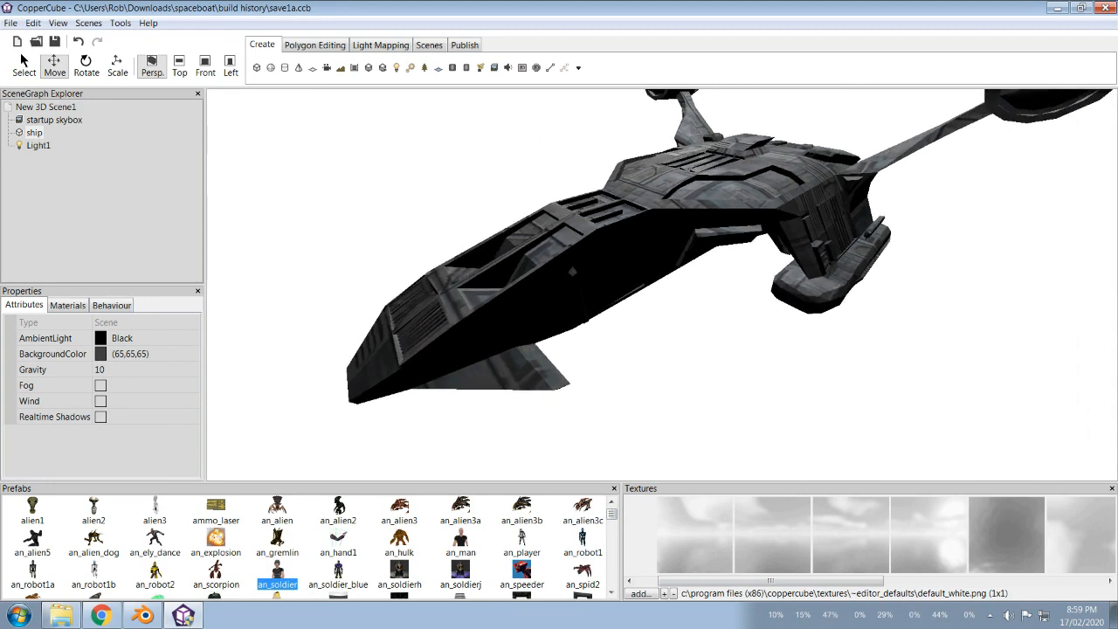
middle_drag(611, 262, 620, 227)
scroll(661, 284, up, 3)
middle_drag(661, 285, 716, 393)
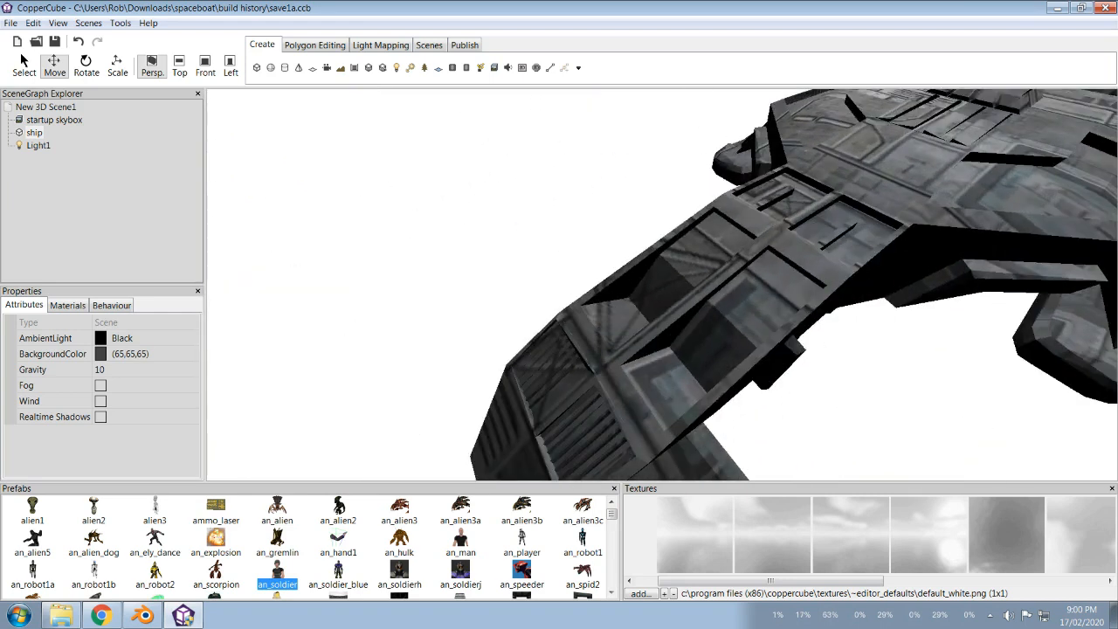
click(716, 393)
click(315, 44)
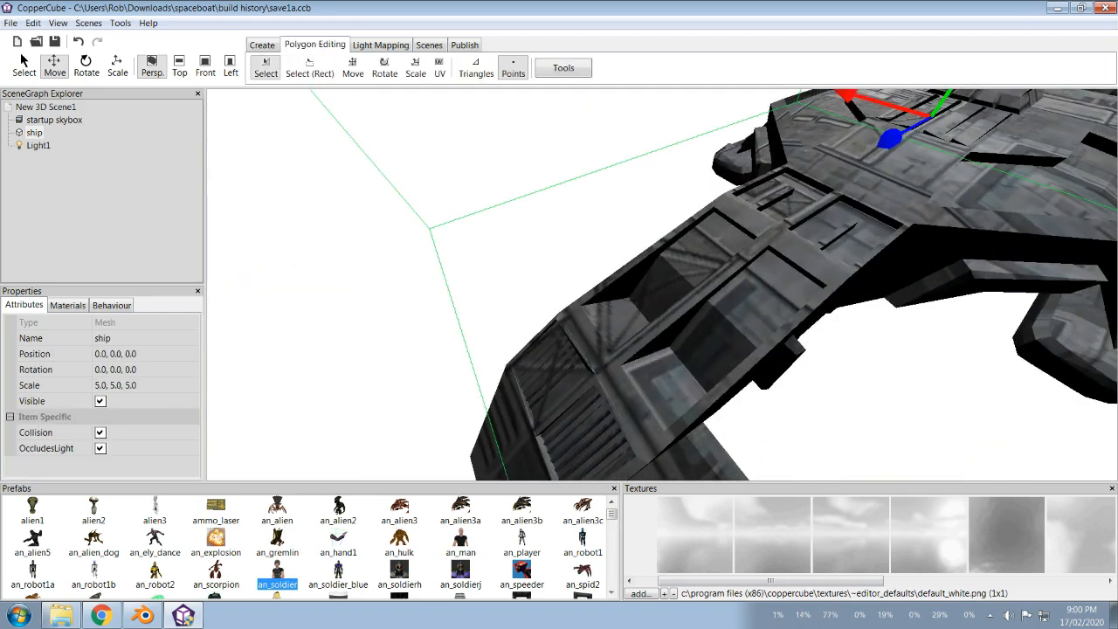
click(265, 68)
click(476, 67)
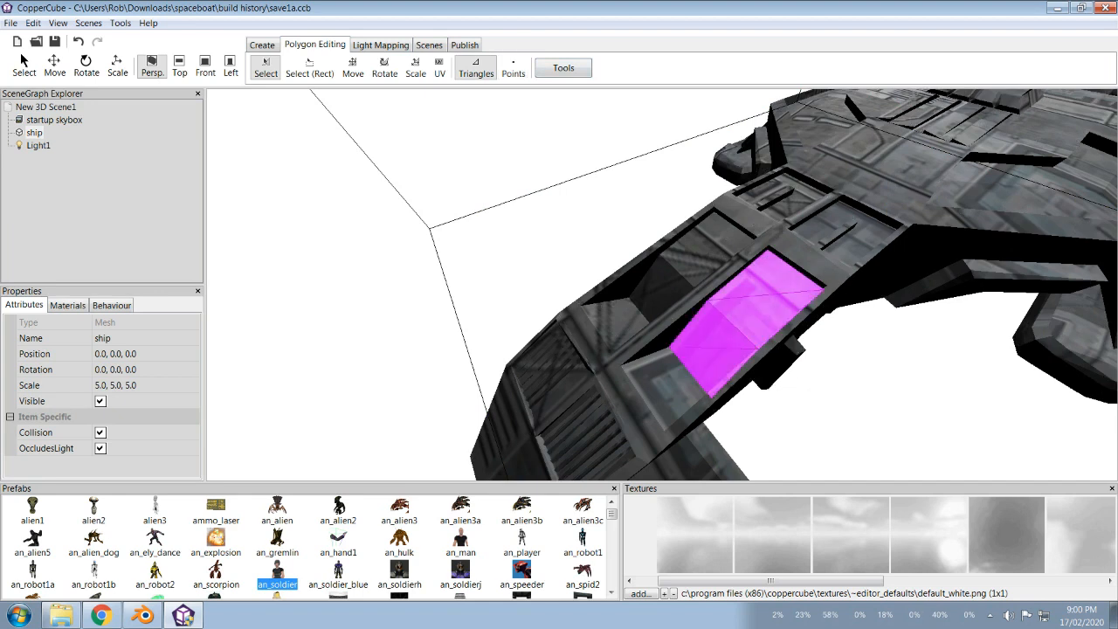
Step: Try to extend the triangle selection in one cockpit window recess to its front panel
middle_drag(716, 393, 786, 384)
ctrl+click(666, 398)
middle_drag(665, 398, 611, 349)
scroll(661, 284, down, 5)
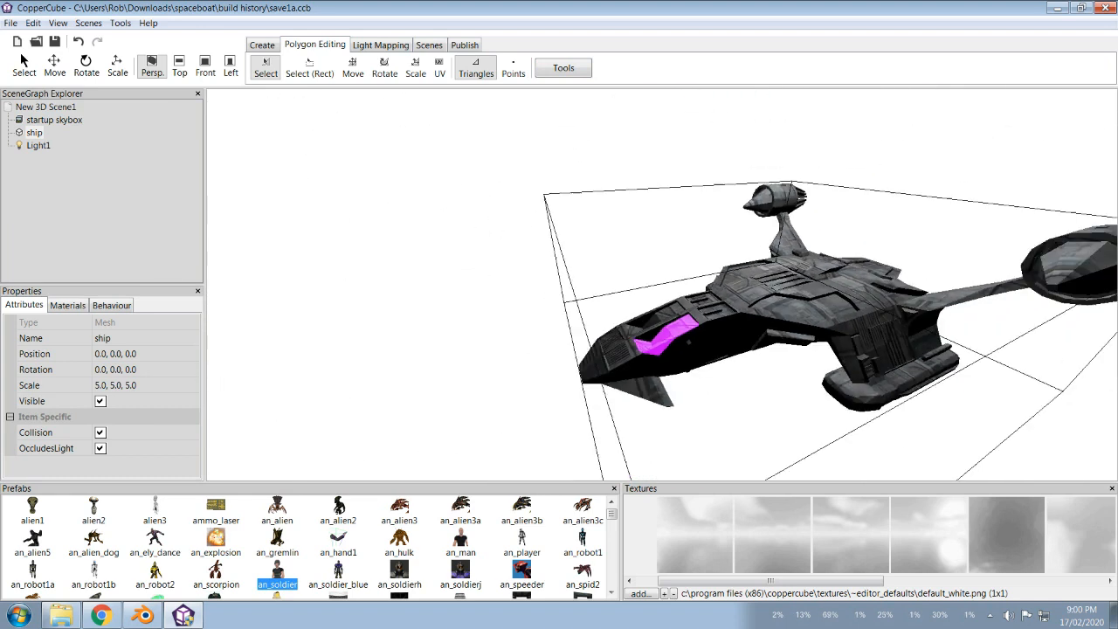
scroll(661, 284, up, 1)
scroll(661, 284, up, 5)
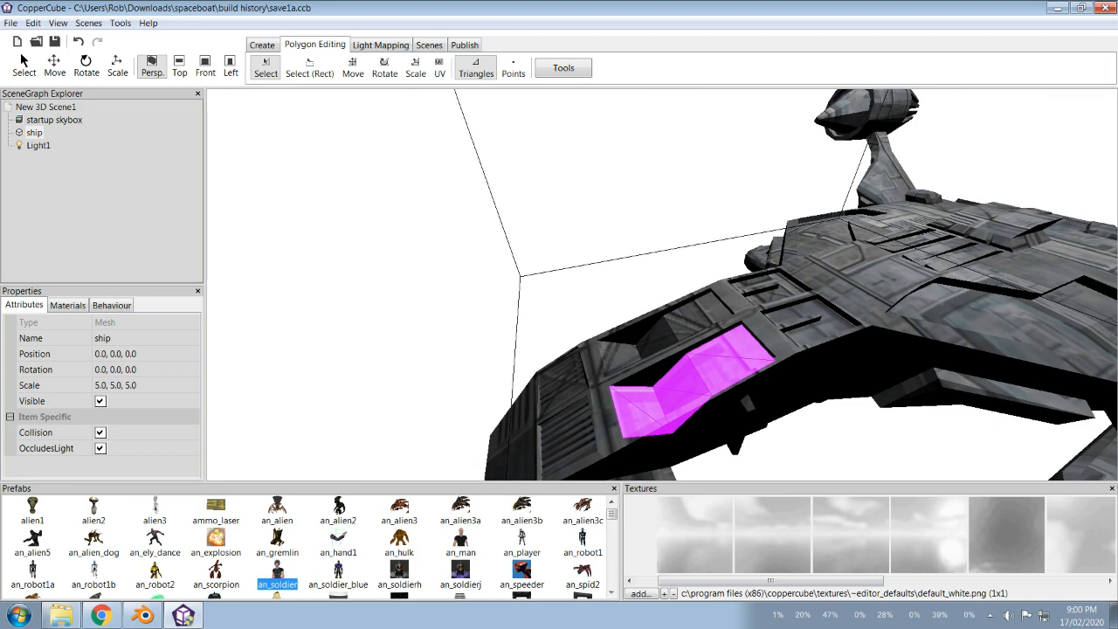
Step: Select the rear and middle triangles inside both cockpit window recesses, leaving out the front panels
click(735, 347)
ctrl+click(724, 371)
ctrl+click(684, 380)
ctrl+click(678, 405)
right_drag(661, 284, 823, 319)
mouse_move(661, 284)
right_down()
mouse_move(775, 292)
mouse_move(801, 275)
mouse_move(705, 290)
mouse_move(652, 284)
right_up()
ctrl+click(637, 311)
ctrl+click(618, 332)
ctrl+click(633, 372)
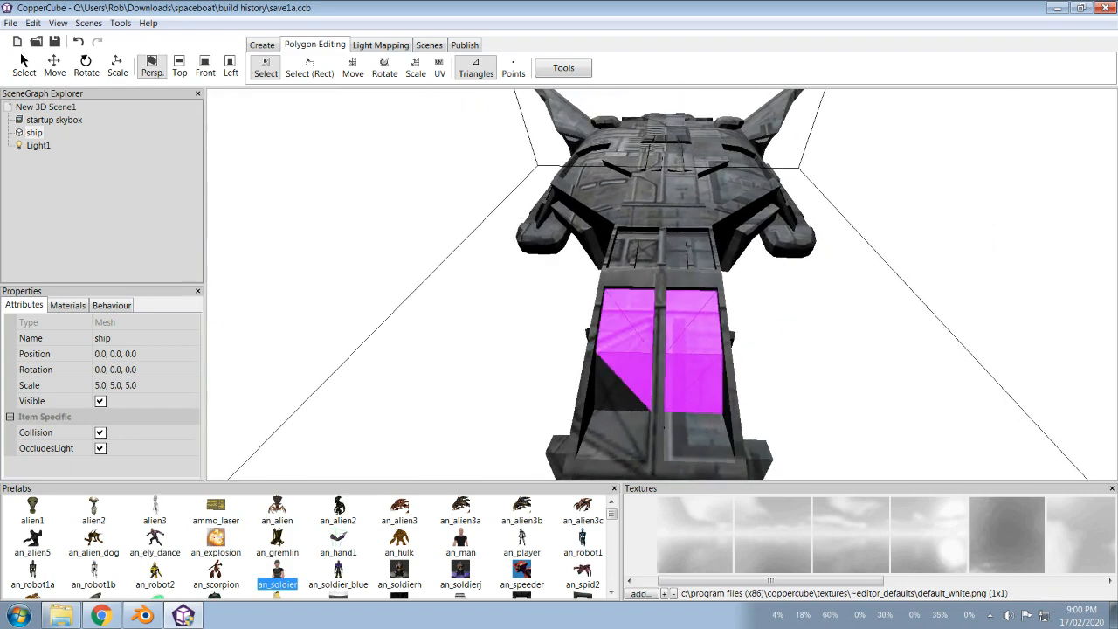
ctrl+click(614, 391)
Step: Create a new mesh object from the selected window triangles and delete the original triangles from the ship
click(563, 68)
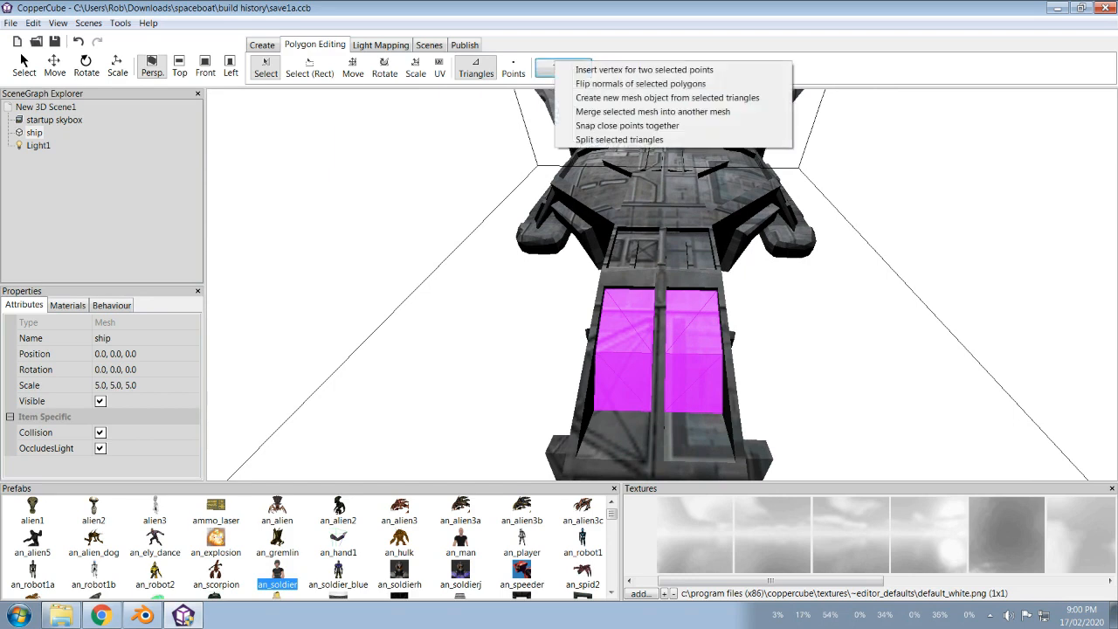
click(668, 97)
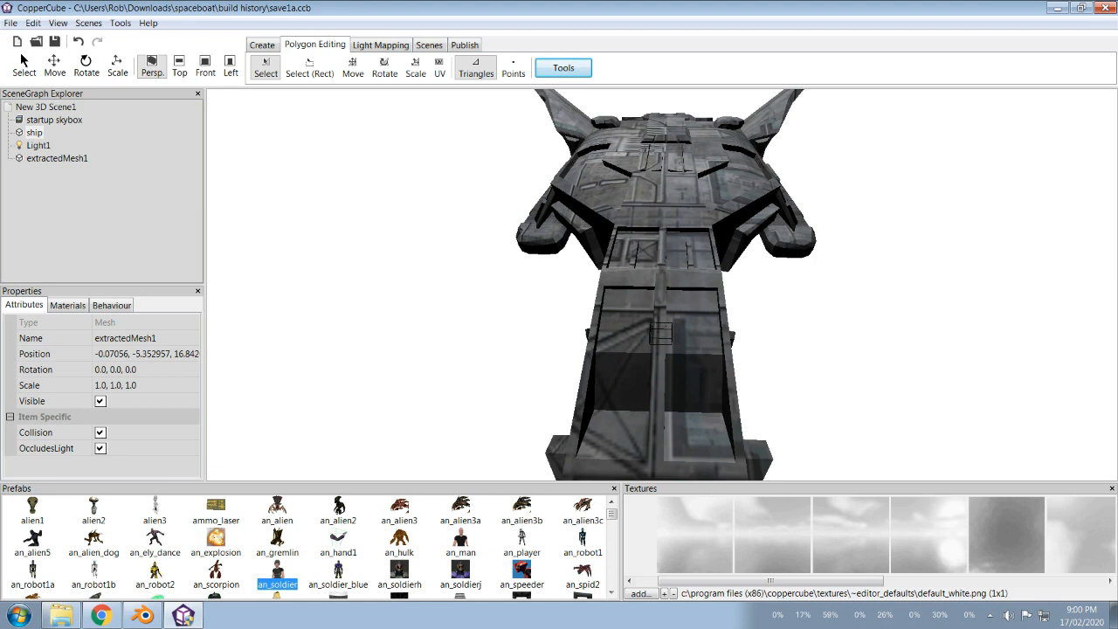
click(57, 158)
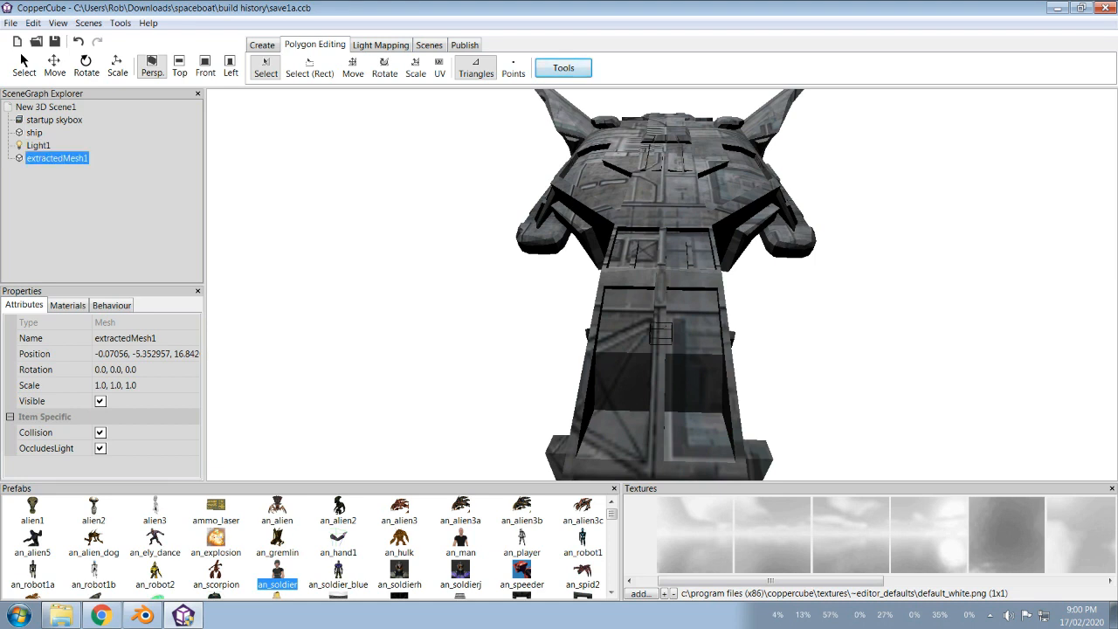
click(660, 333)
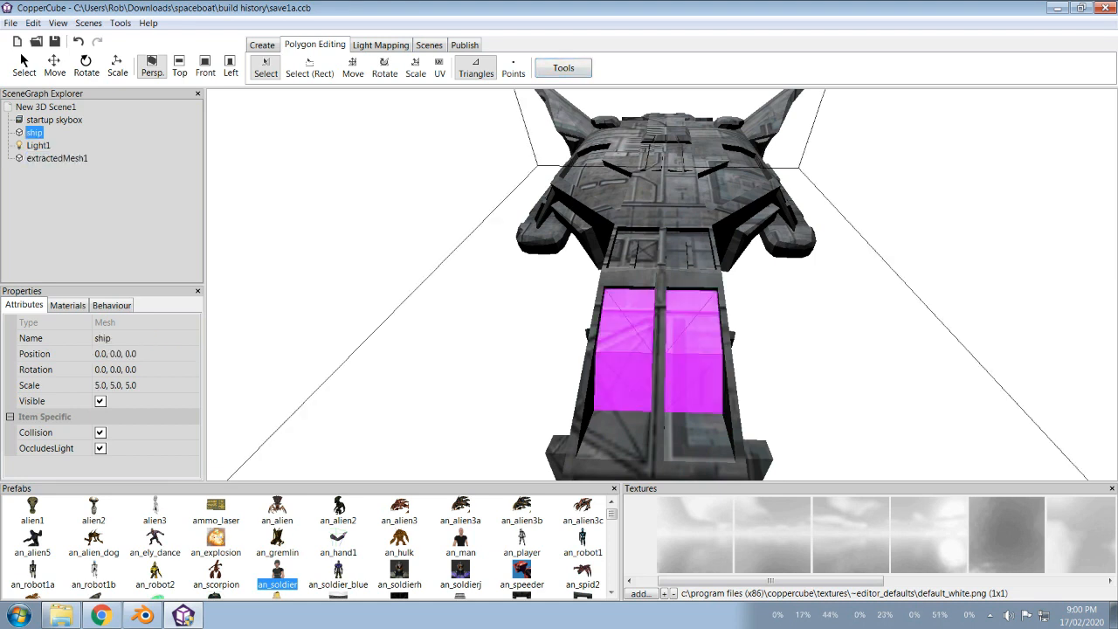
key(Delete)
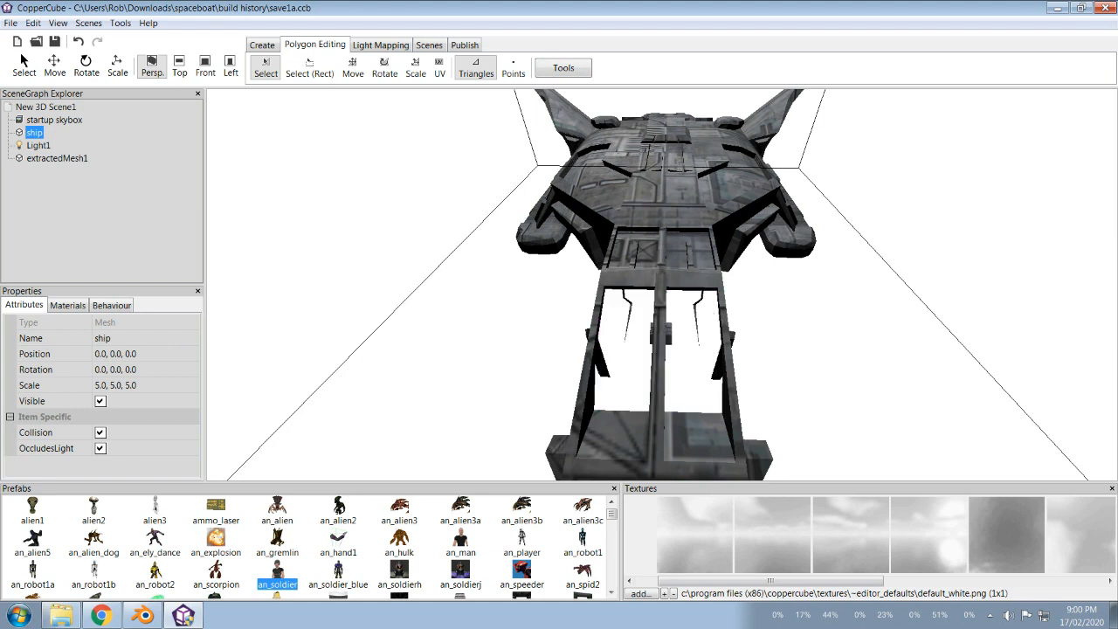
Step: Set the position of the extracted window mesh to 0, 0, 0
click(56, 158)
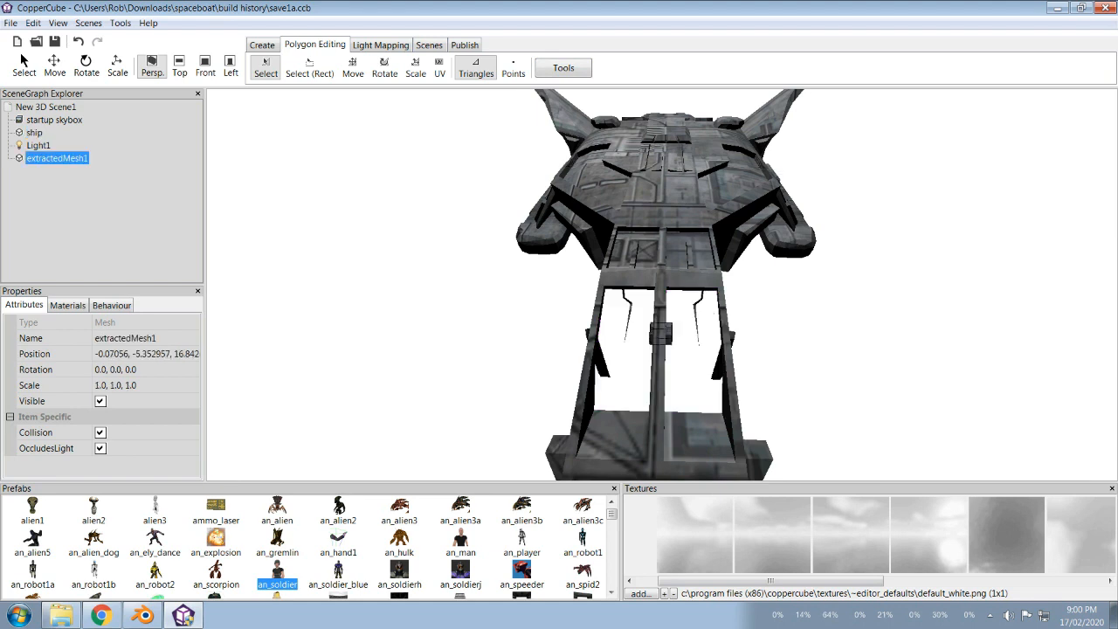
click(146, 354)
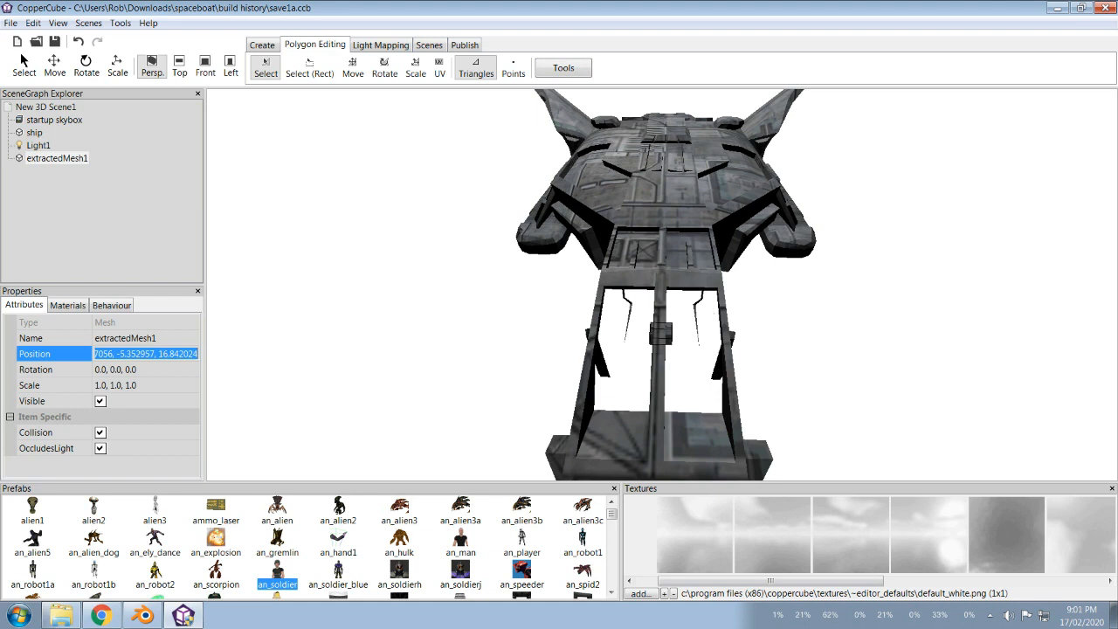
text(0)
key(Return)
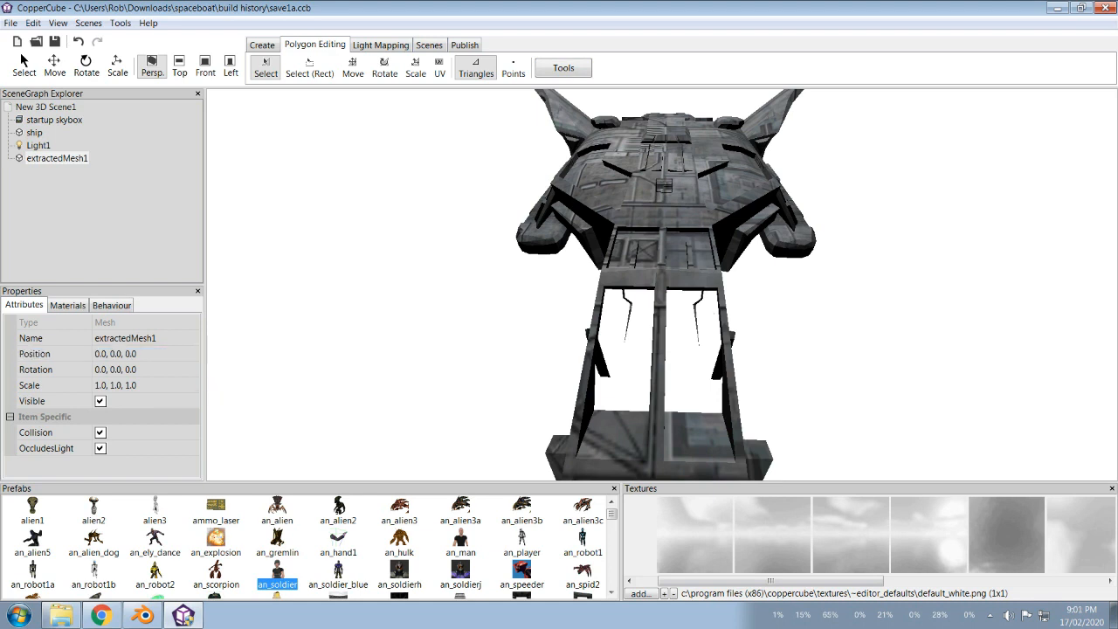
Step: Make the extracted window mesh a child of the ship in the scene hierarchy
click(34, 132)
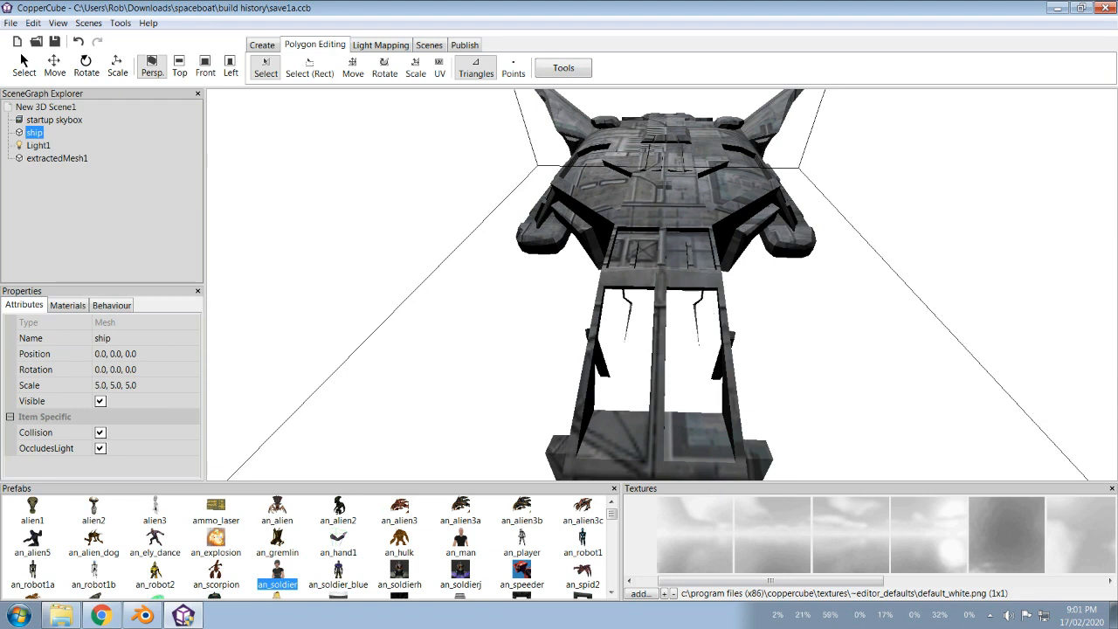
click(54, 119)
click(34, 131)
click(56, 159)
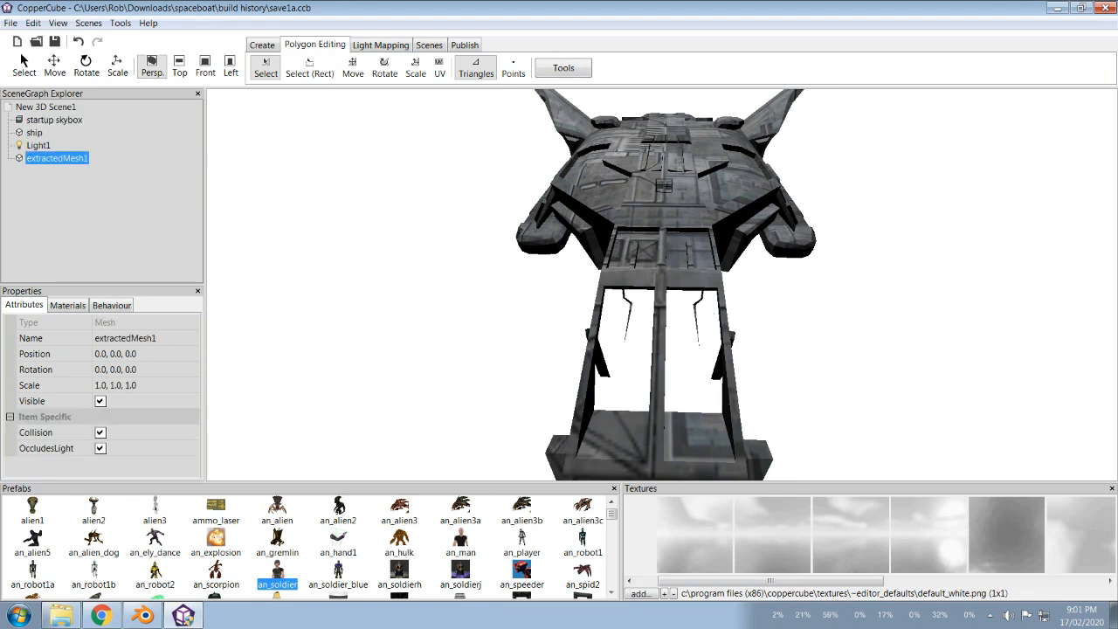
click(54, 120)
click(57, 158)
click(37, 132)
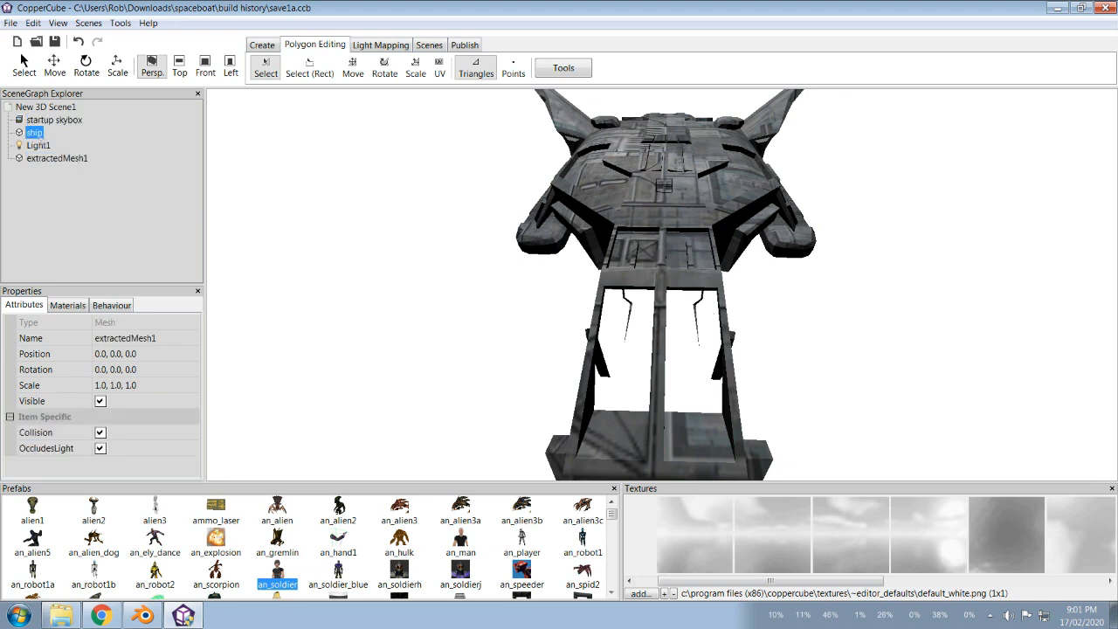
drag(56, 158, 34, 132)
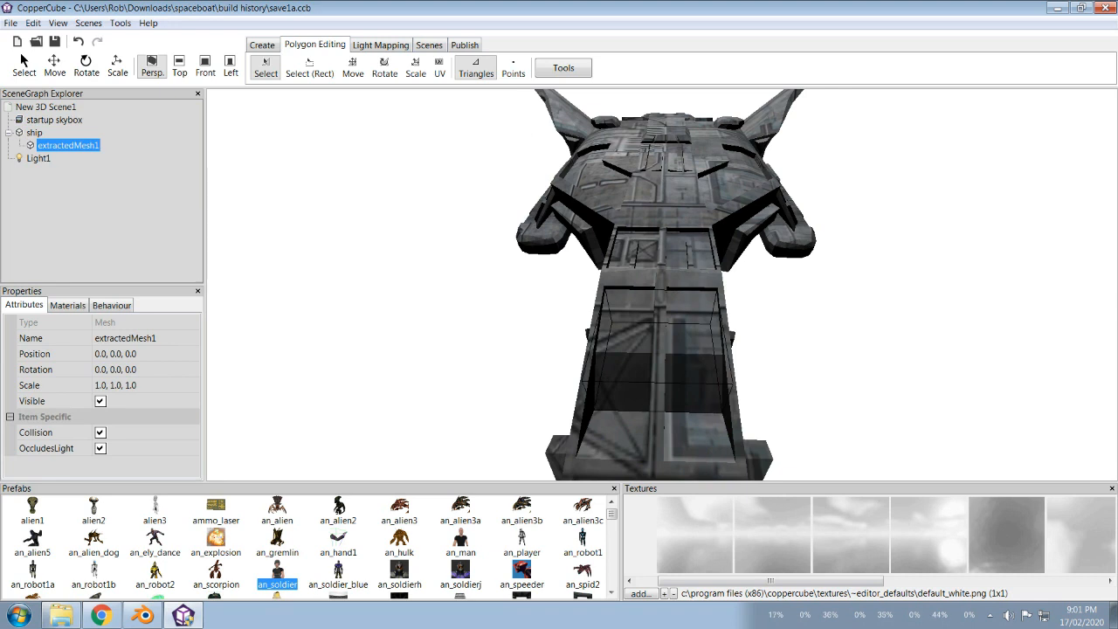
Step: Add the texture dark_glass2.png from the Glass folder under TEXTURES > SHIPS to the texture collection
click(641, 593)
click(66, 242)
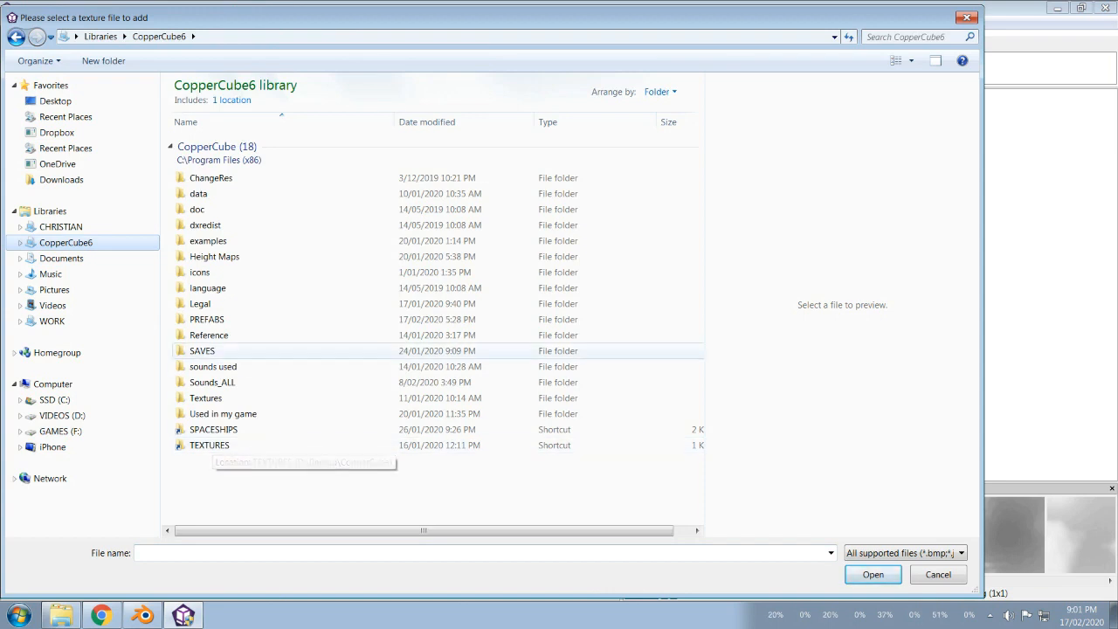
click(328, 444)
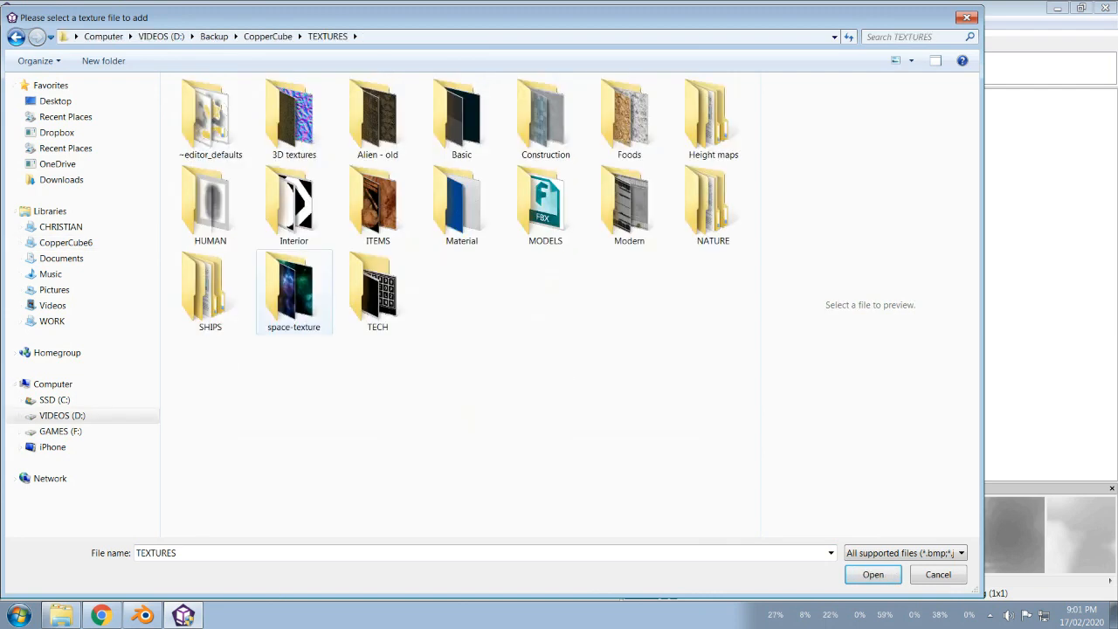
double_click(209, 291)
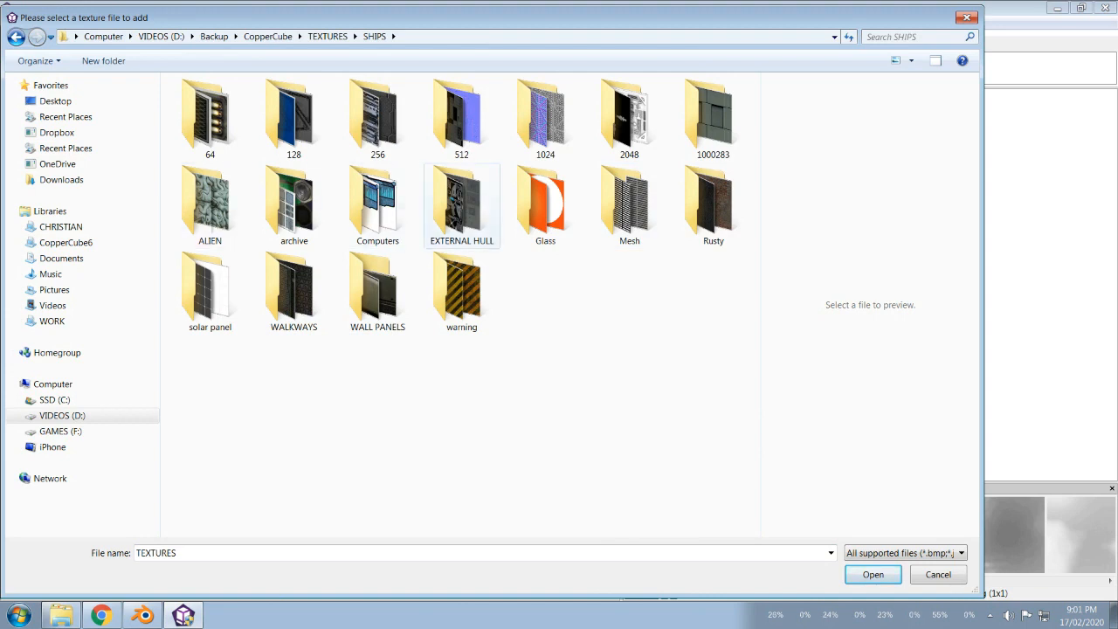
double_click(545, 206)
click(293, 118)
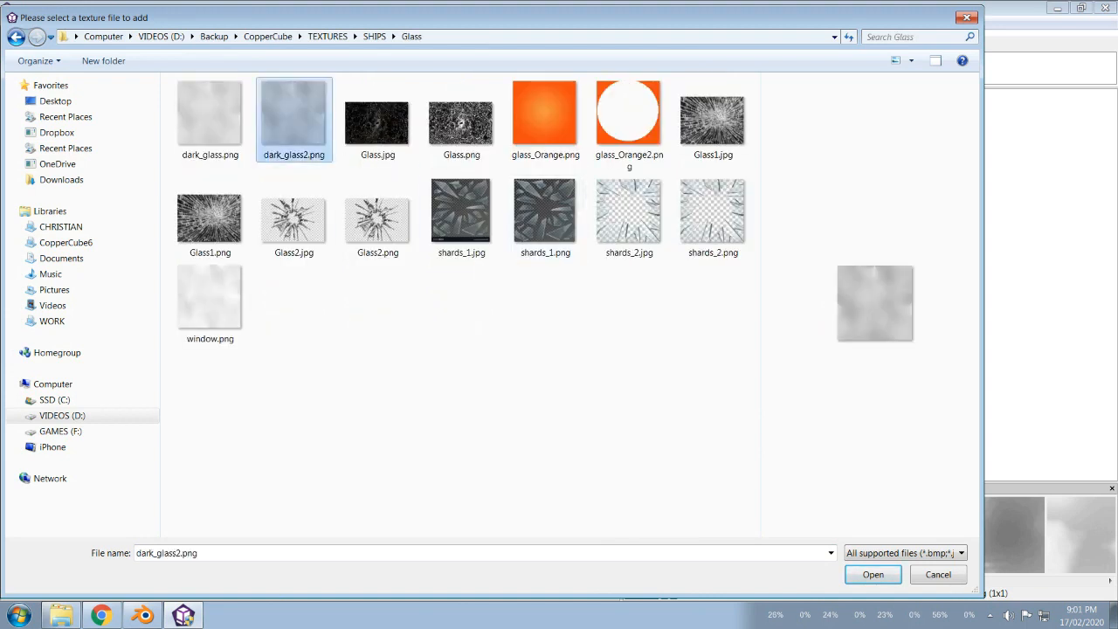
key(Return)
Step: Apply the dark_glass2.png texture to the extracted window mesh and set its material to Transparent (alpha channel)
click(67, 305)
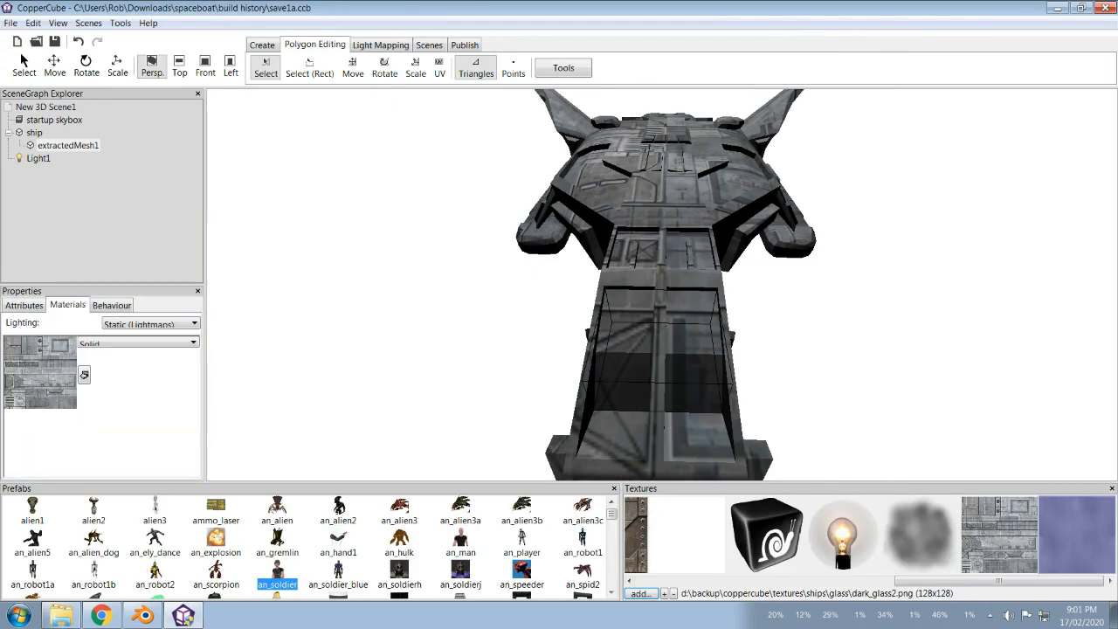
click(84, 375)
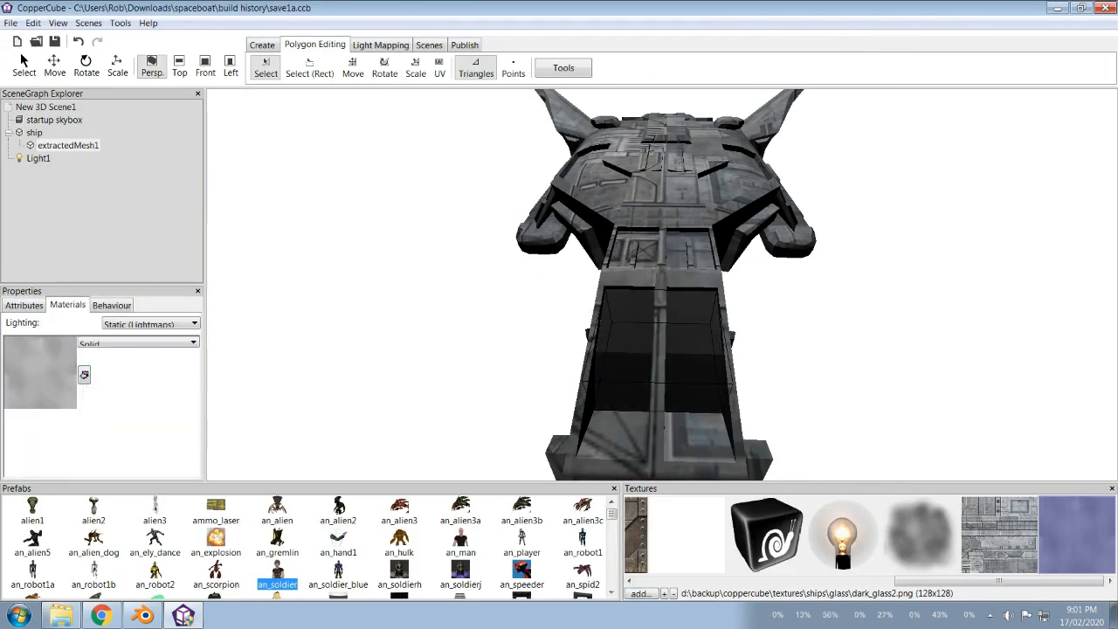
click(137, 343)
click(131, 366)
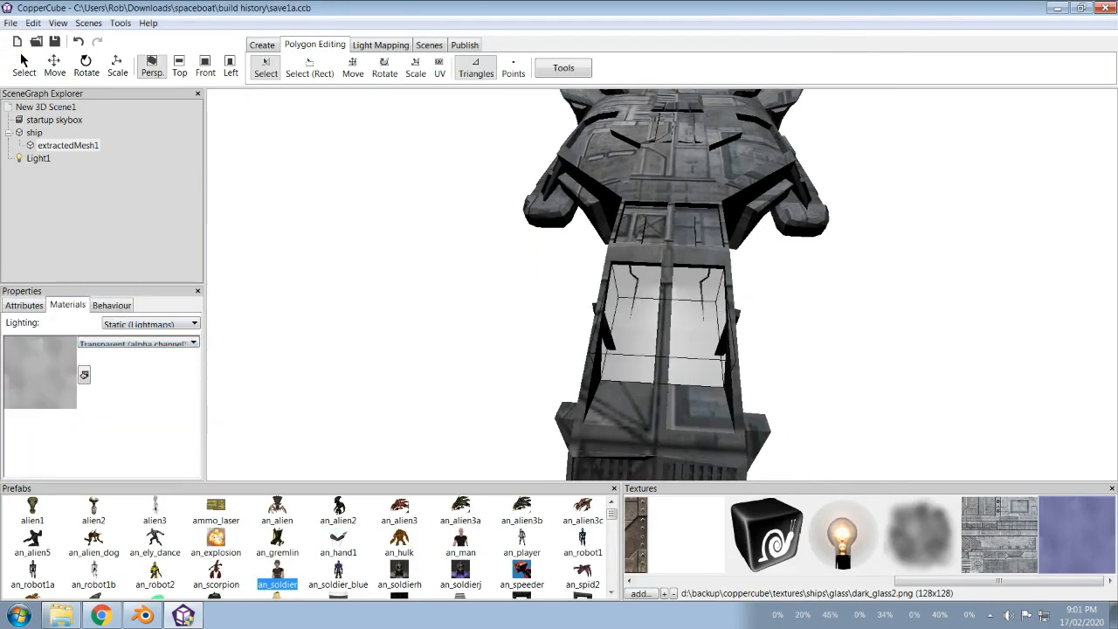
Step: Examine the transparent cockpit windows from outside and view the ship's interior surfaces through them
scroll(661, 284, down, 3)
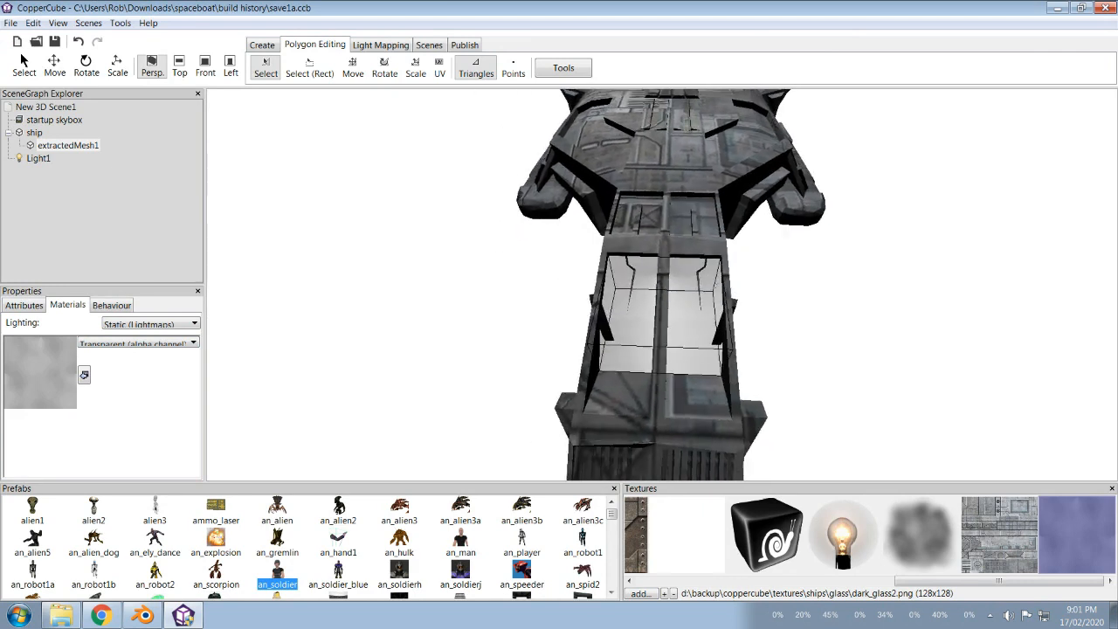
middle_drag(661, 285, 524, 289)
scroll(661, 285, up, 5)
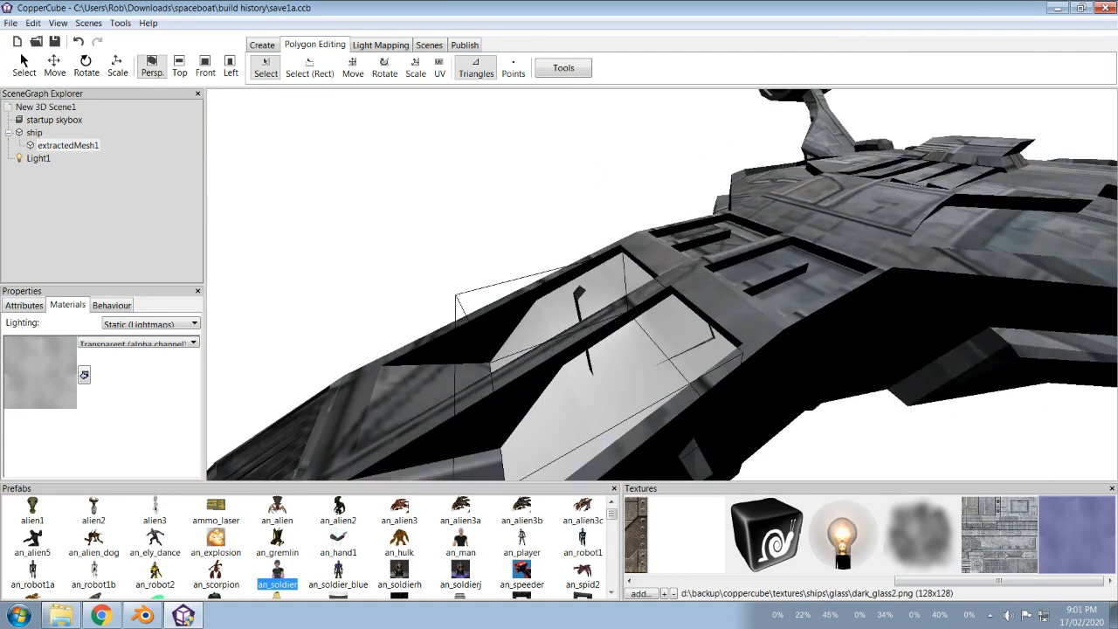
middle_drag(661, 284, 734, 262)
scroll(661, 284, up, 3)
scroll(662, 285, up, 2)
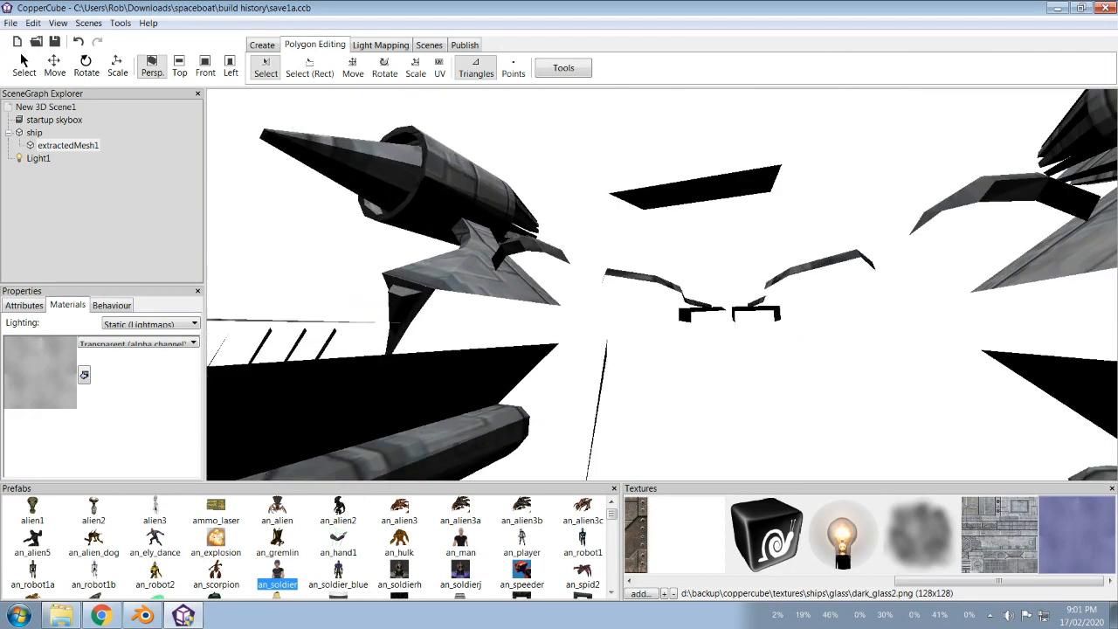
middle_drag(661, 285, 943, 285)
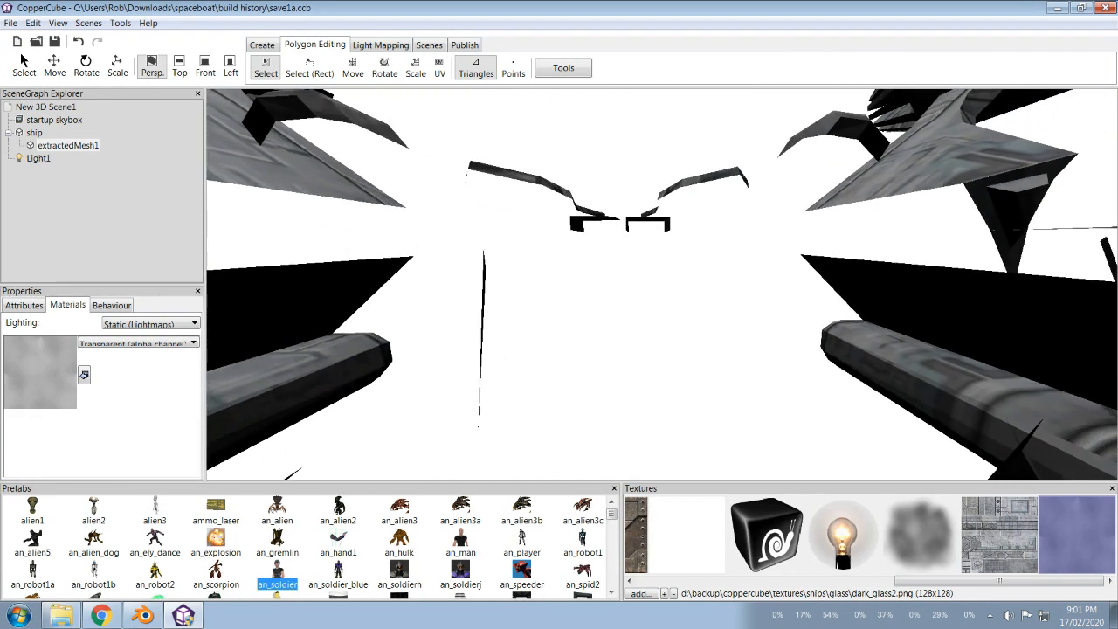
middle_drag(661, 285, 900, 253)
scroll(661, 284, down, 5)
middle_drag(661, 284, 600, 263)
scroll(662, 285, up, 8)
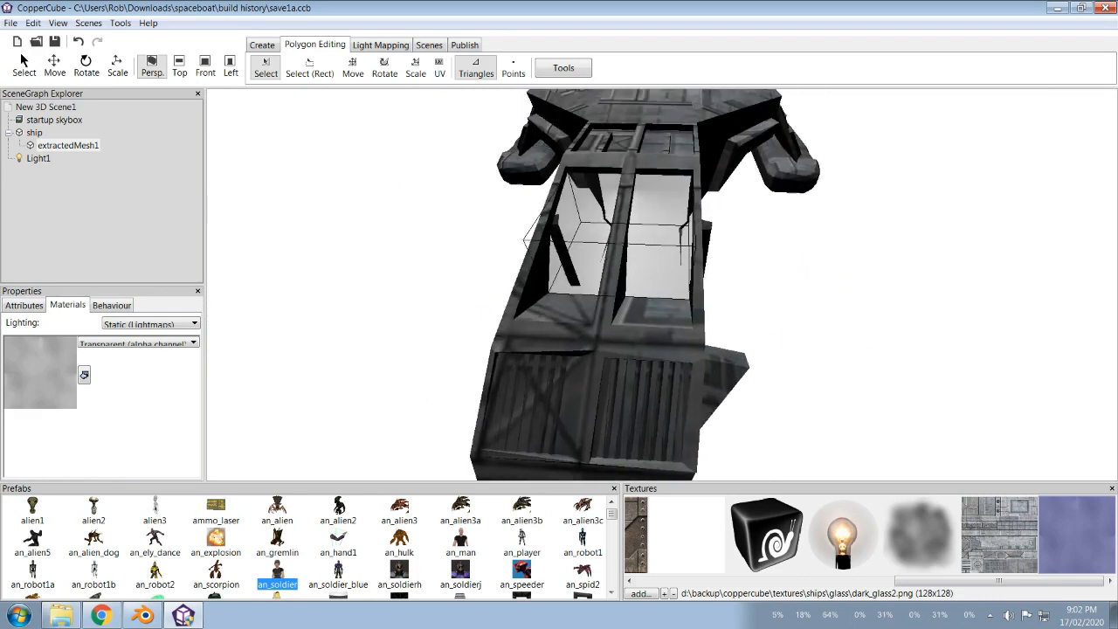
scroll(661, 285, up, 3)
middle_drag(661, 285, 661, 241)
scroll(661, 285, up, 3)
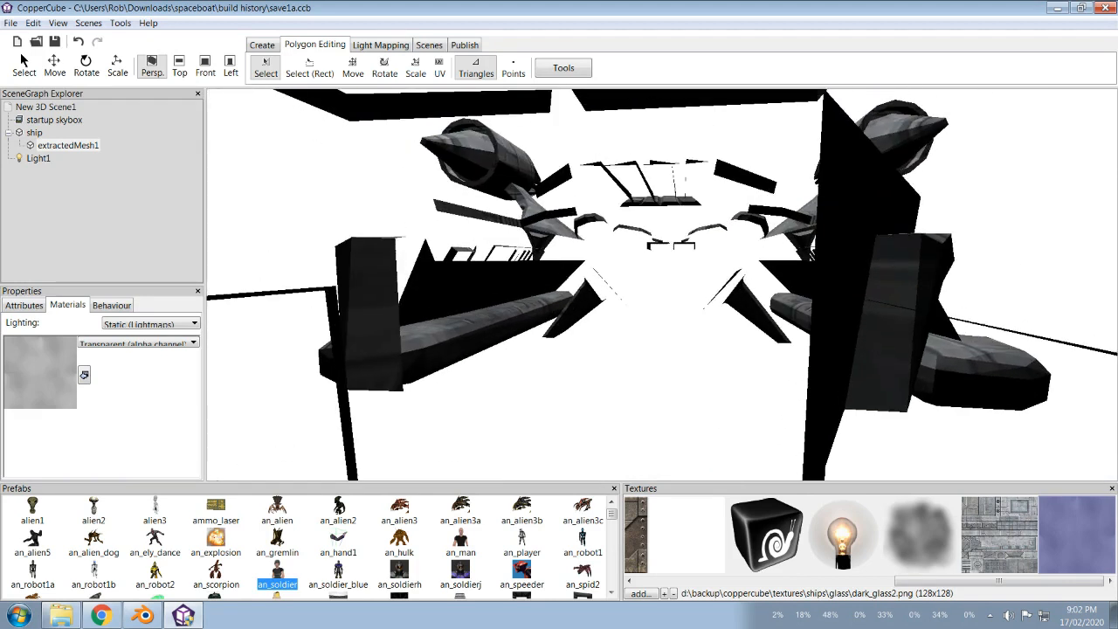
Step: Widen the properties area slightly and turn on double sided material in the ship material's advanced settings
drag(205, 285, 218, 284)
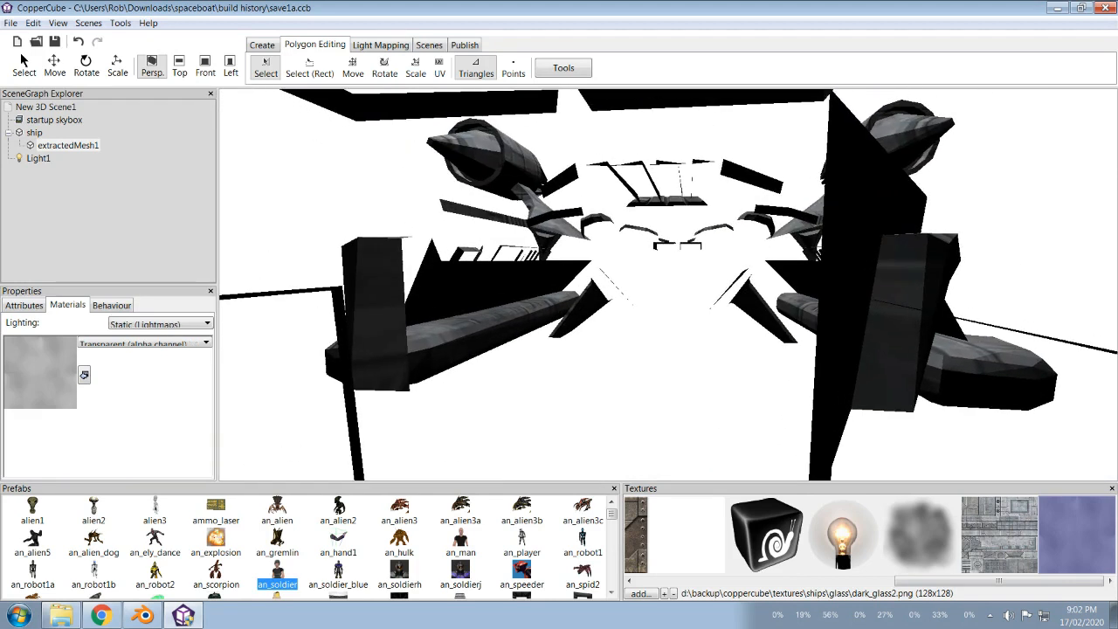
click(34, 132)
click(143, 343)
click(144, 425)
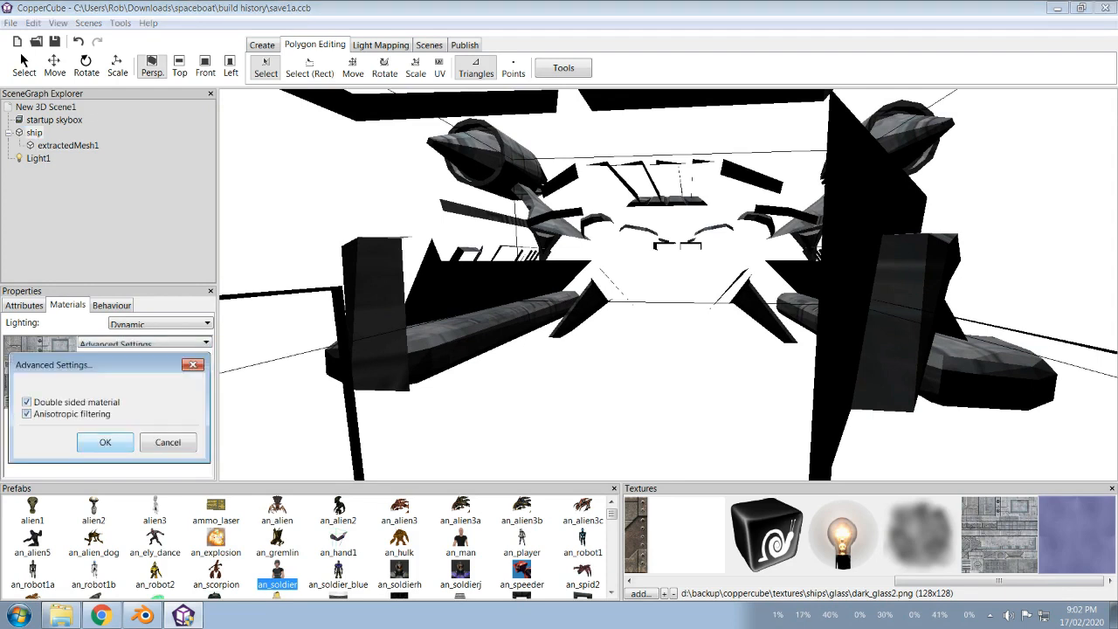
click(105, 442)
scroll(668, 285, down, 5)
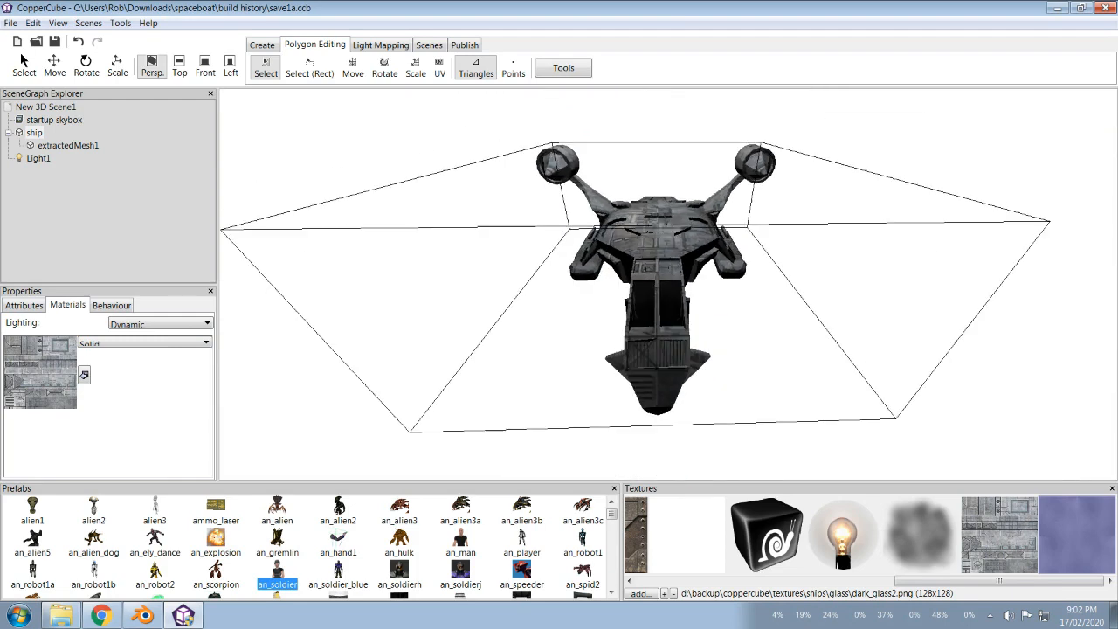
Step: Set the scene's ambient light to the dark grey RGB 44,44,44 to brighten the inside of the ship
middle_drag(669, 285, 581, 290)
scroll(668, 284, up, 5)
middle_drag(668, 285, 705, 218)
scroll(669, 285, up, 6)
middle_drag(668, 285, 808, 288)
scroll(668, 285, up, 3)
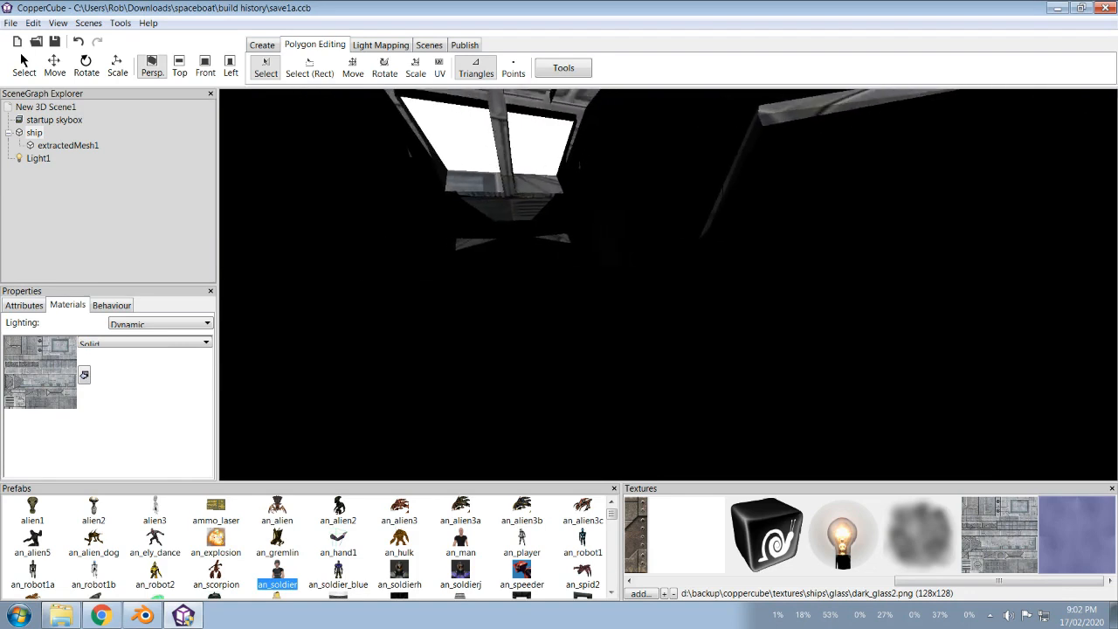
click(46, 106)
click(24, 304)
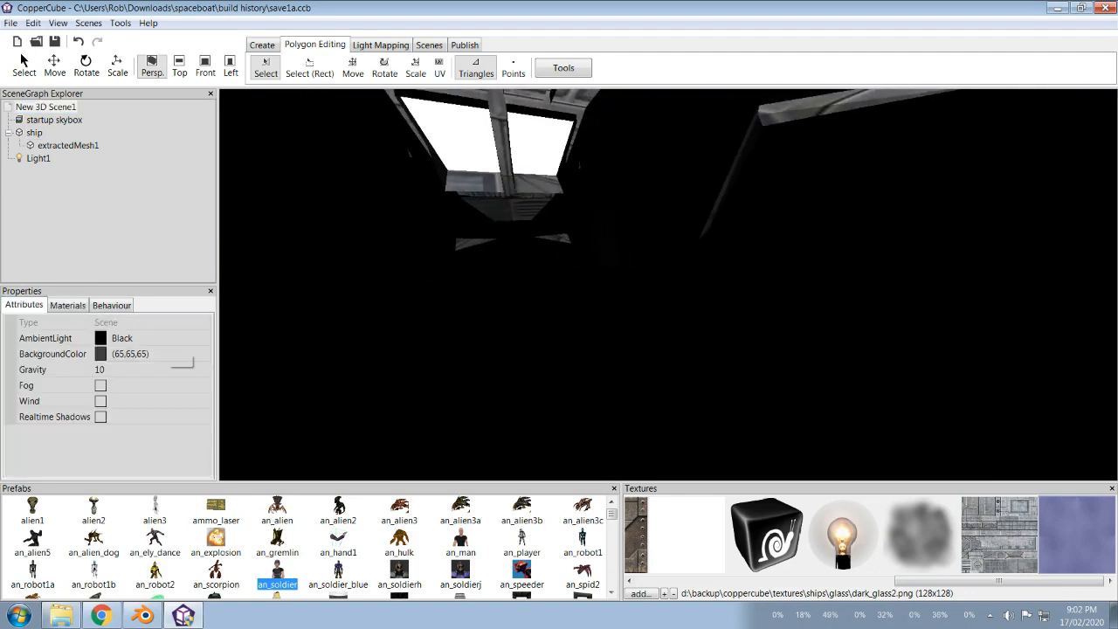
click(45, 338)
click(203, 338)
click(338, 167)
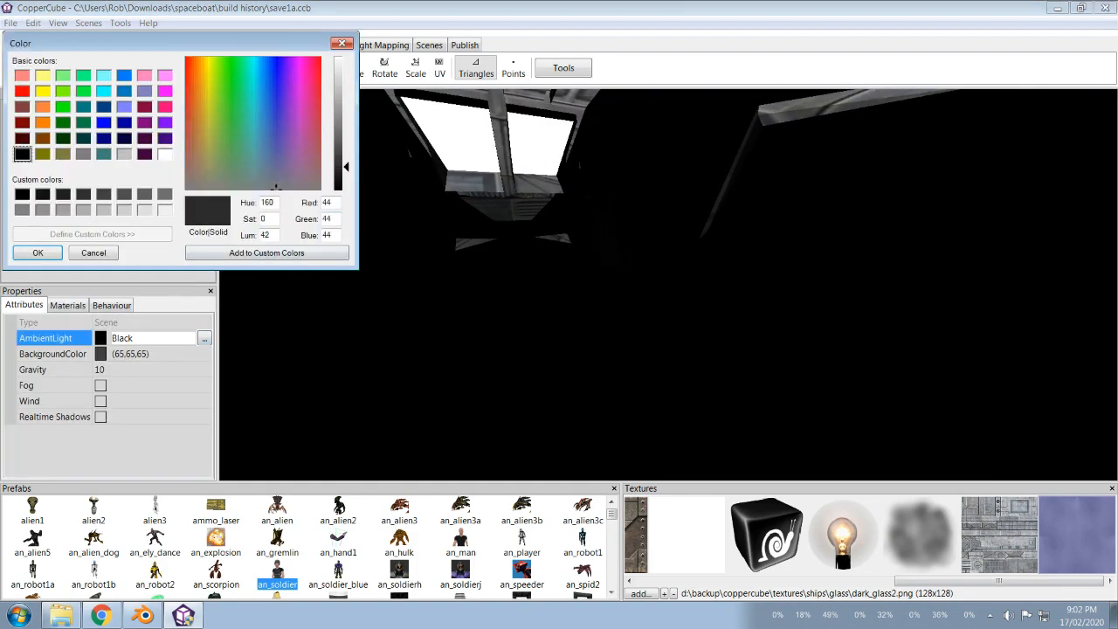
key(Return)
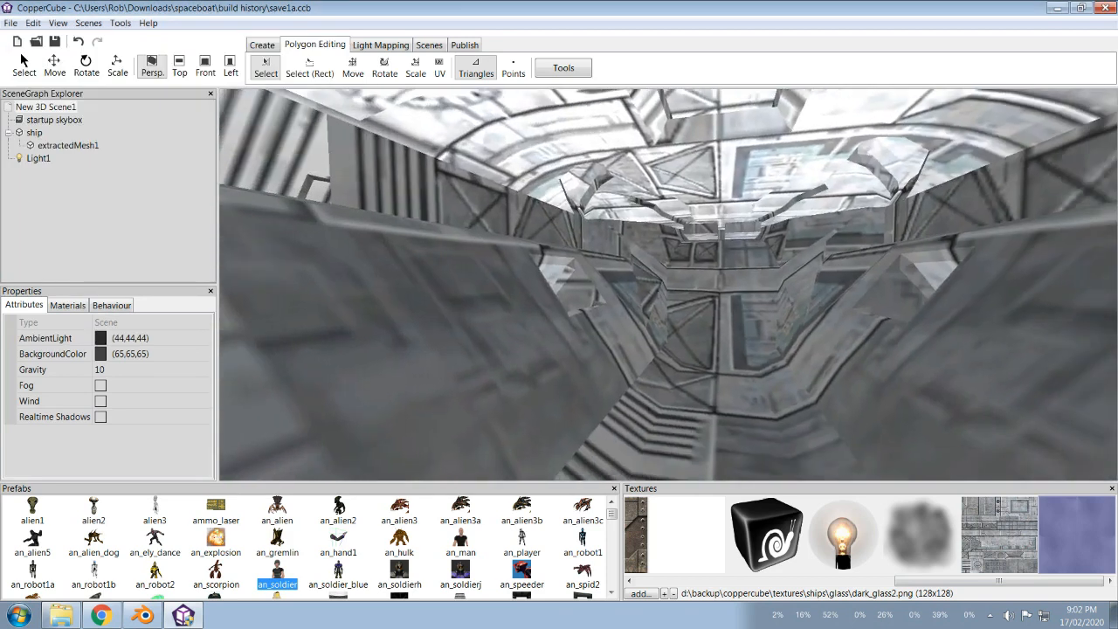
Step: Examine the lit interior of the ship along the hull and up to the cockpit windows
right_drag(669, 284, 455, 284)
key(Up)
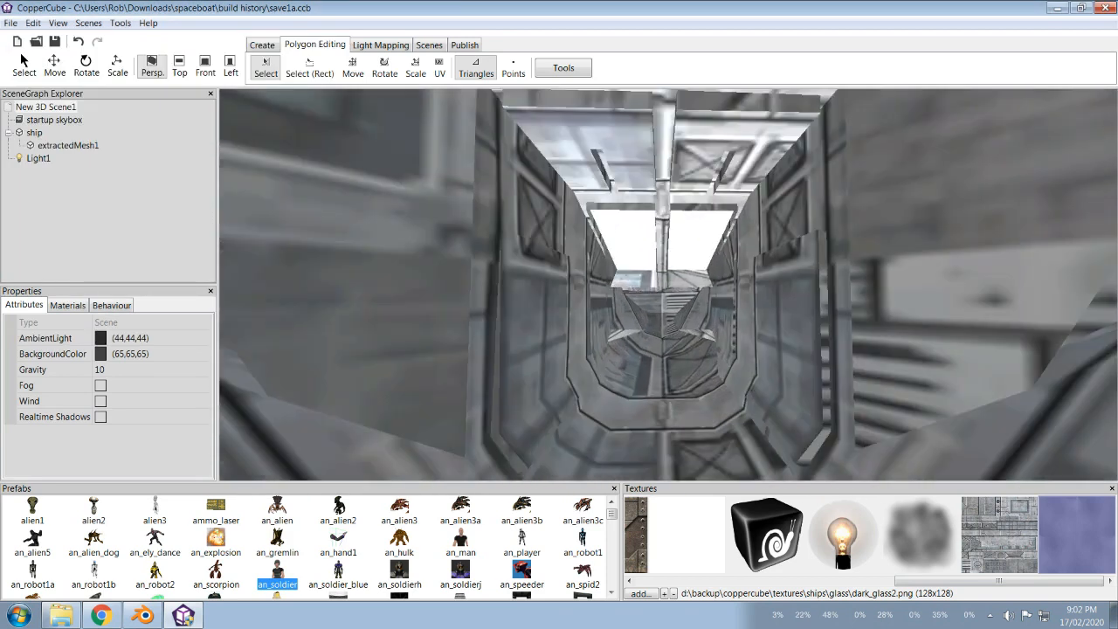
key(Up)
key(Down)
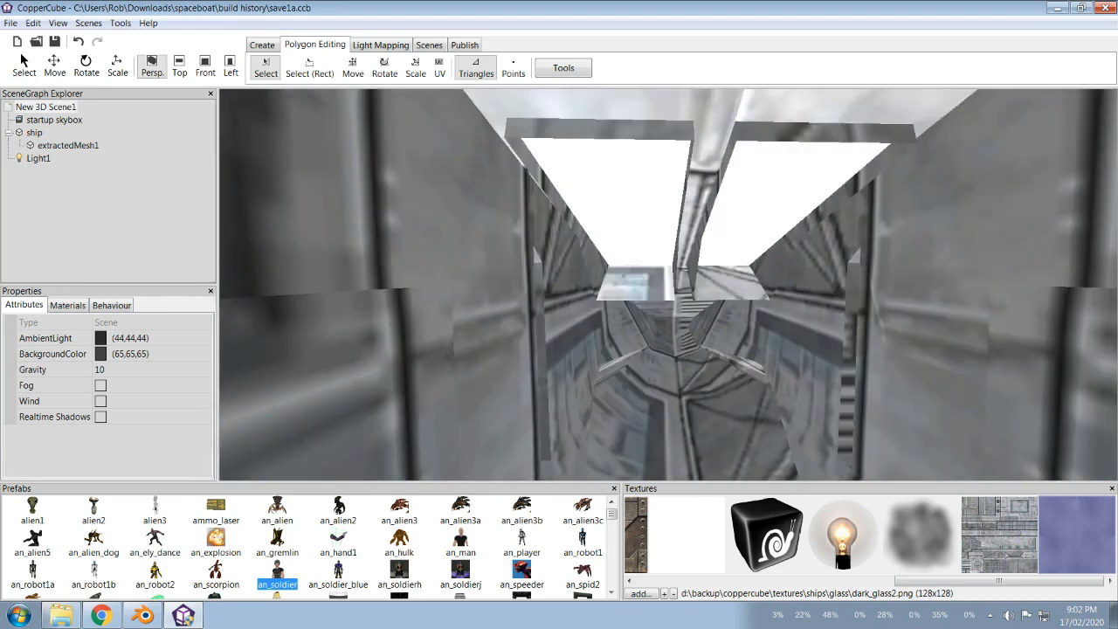
key(Up)
right_drag(669, 283, 624, 280)
key(Up)
key(Down)
key(Left)
key(Up)
key(Up)
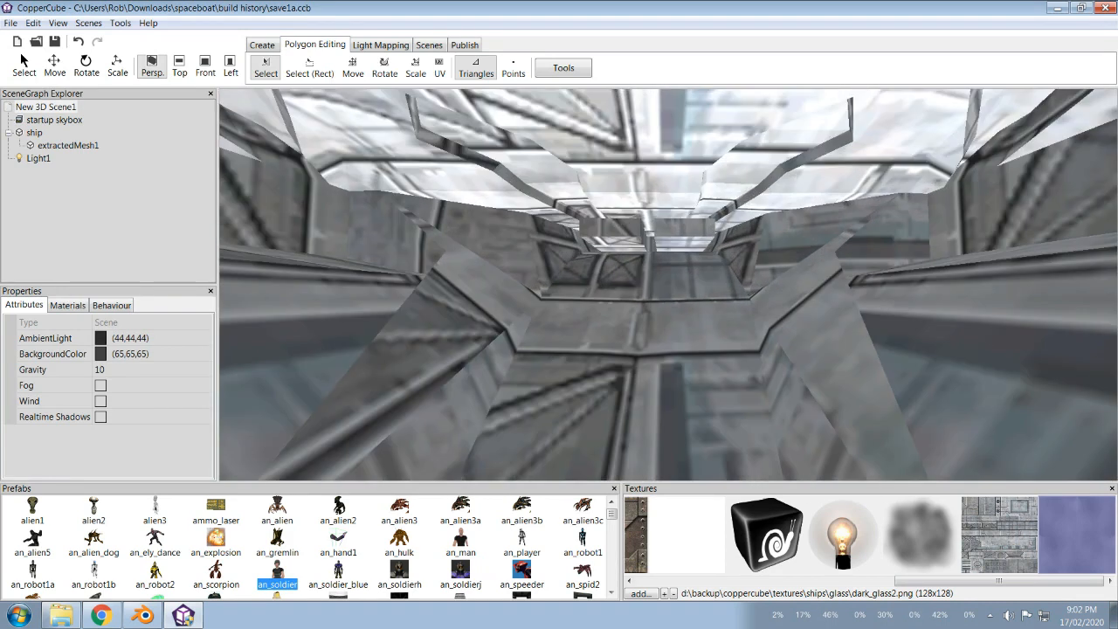
Step: Examine the ship from outside, including the engines, side pods and the flat rear end of the hull
key(Up)
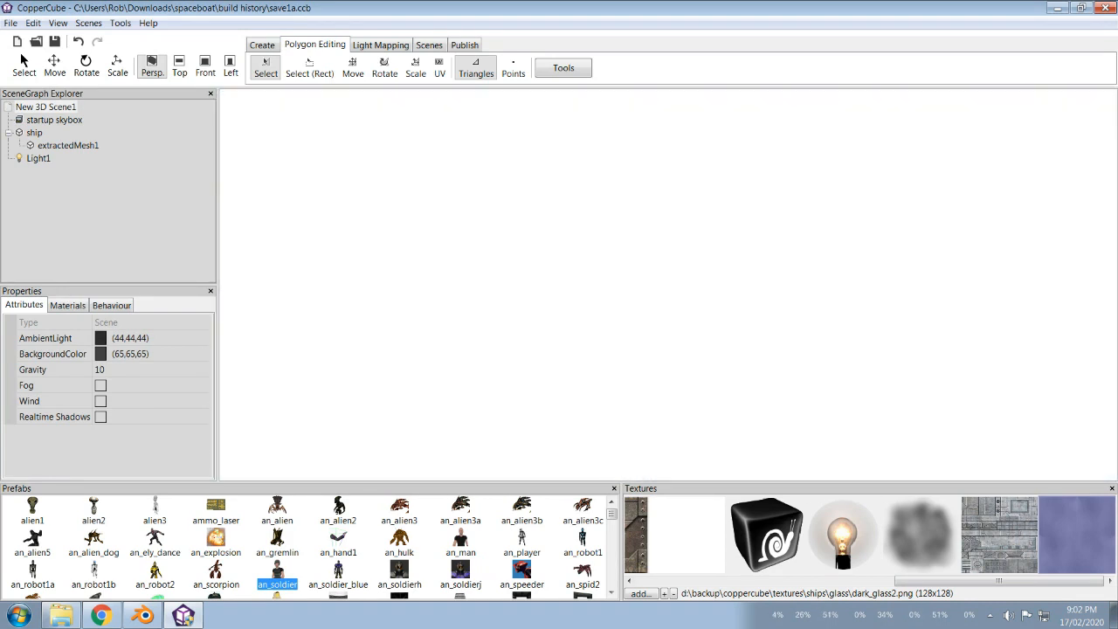
key(Down)
key(Up)
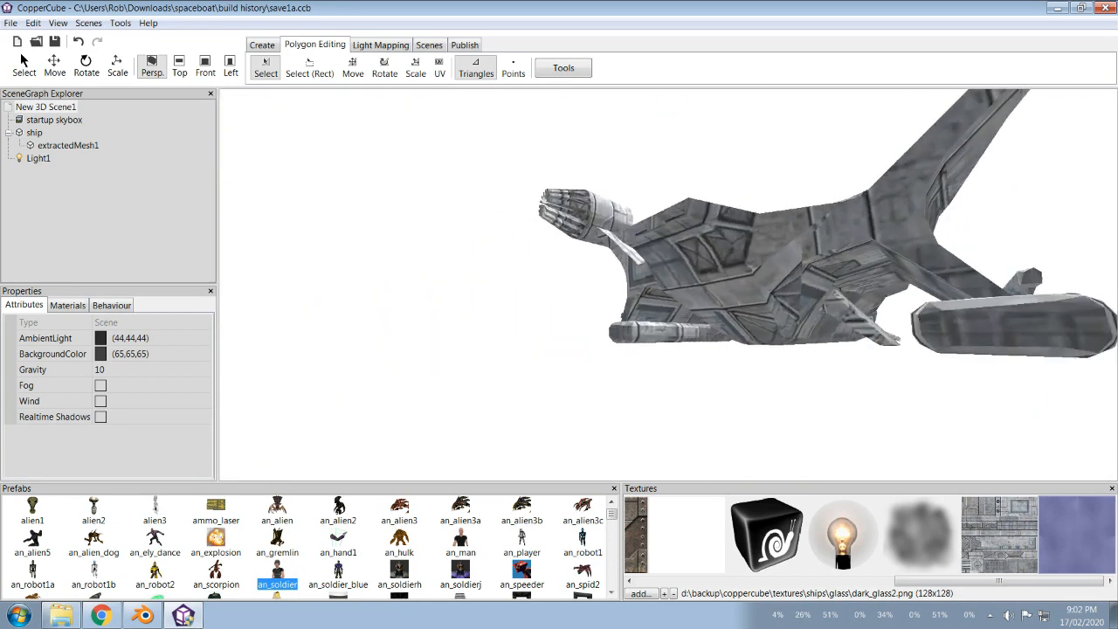
key(Down)
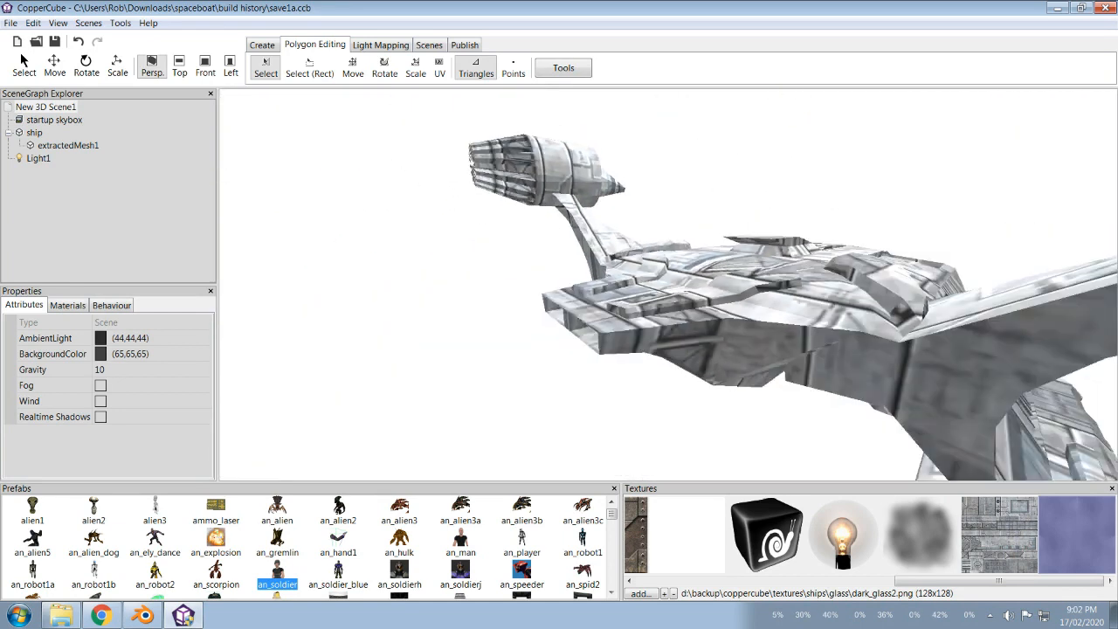
key(Up)
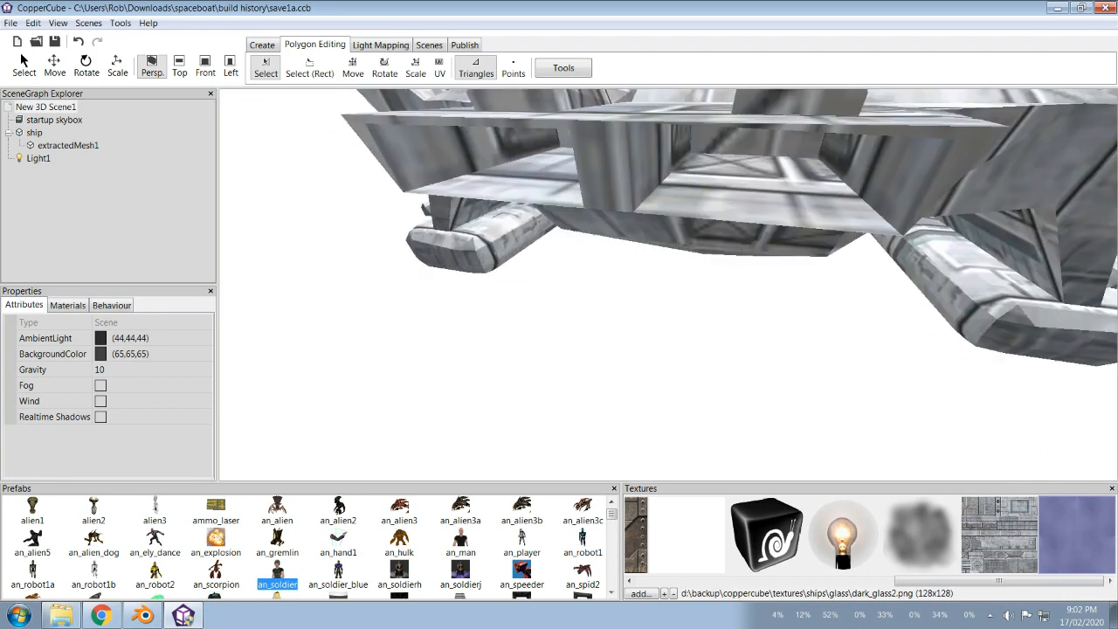
key(Up)
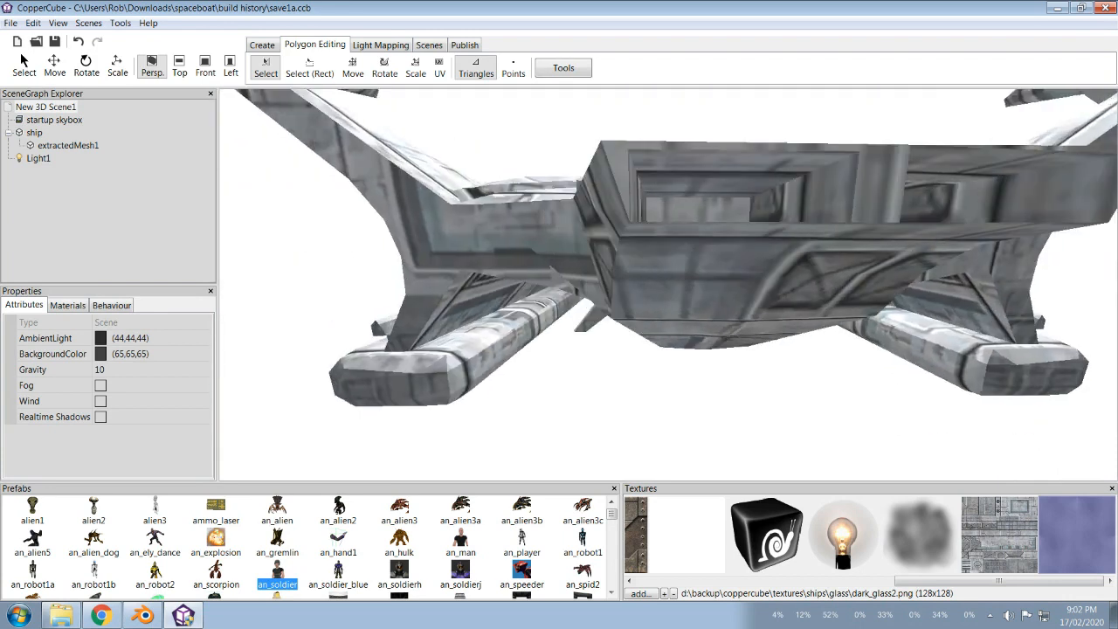
key(Down)
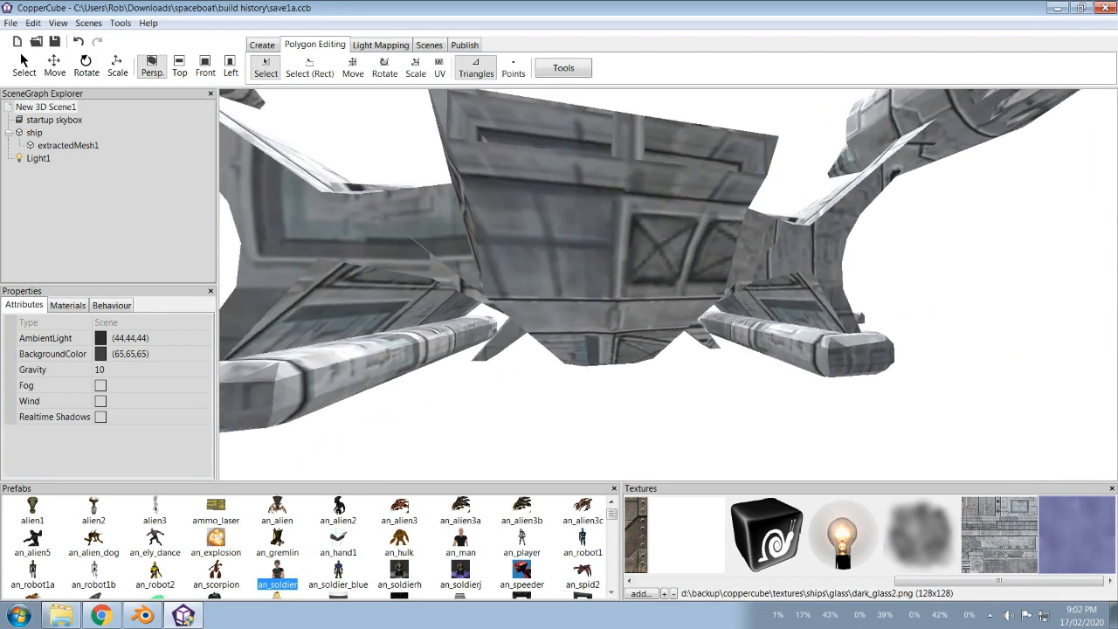
key(Left)
Step: Try selecting the triangles of the flat rear hull panel together with the large triangle directly above it
click(690, 265)
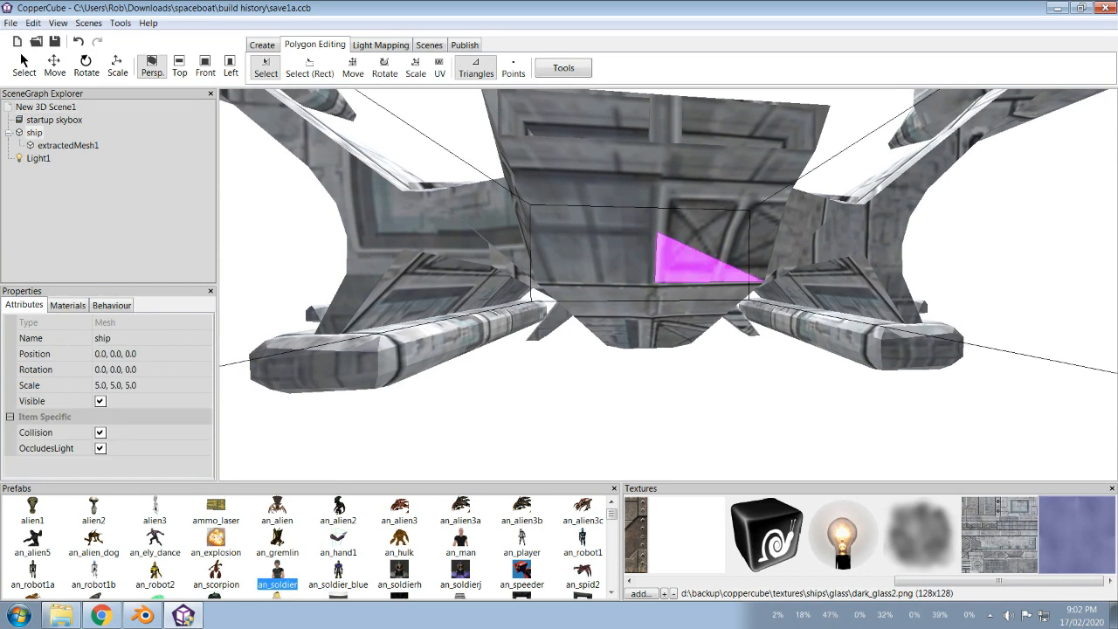
ctrl+click(741, 218)
right_drag(741, 219, 717, 144)
scroll(669, 284, up, 3)
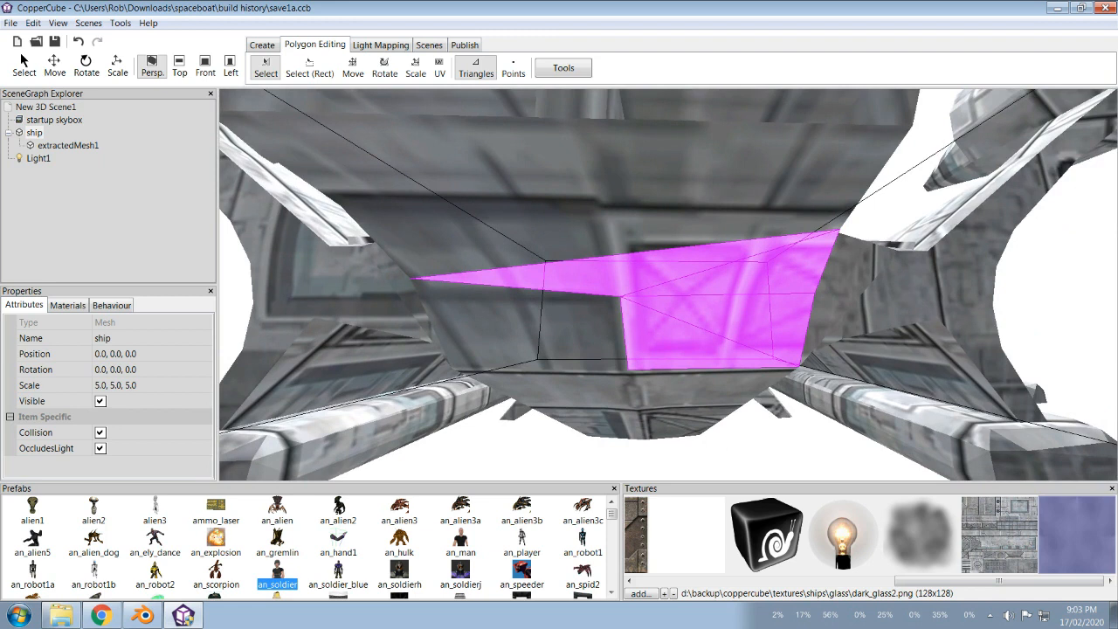
click(530, 237)
click(611, 273)
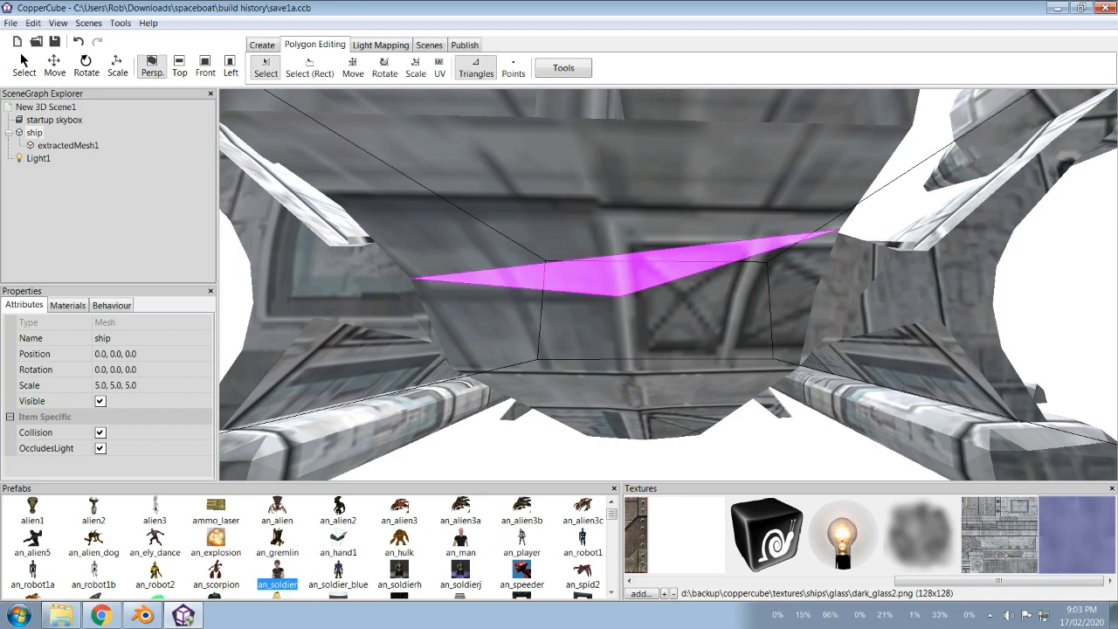
ctrl+click(531, 238)
ctrl+click(758, 272)
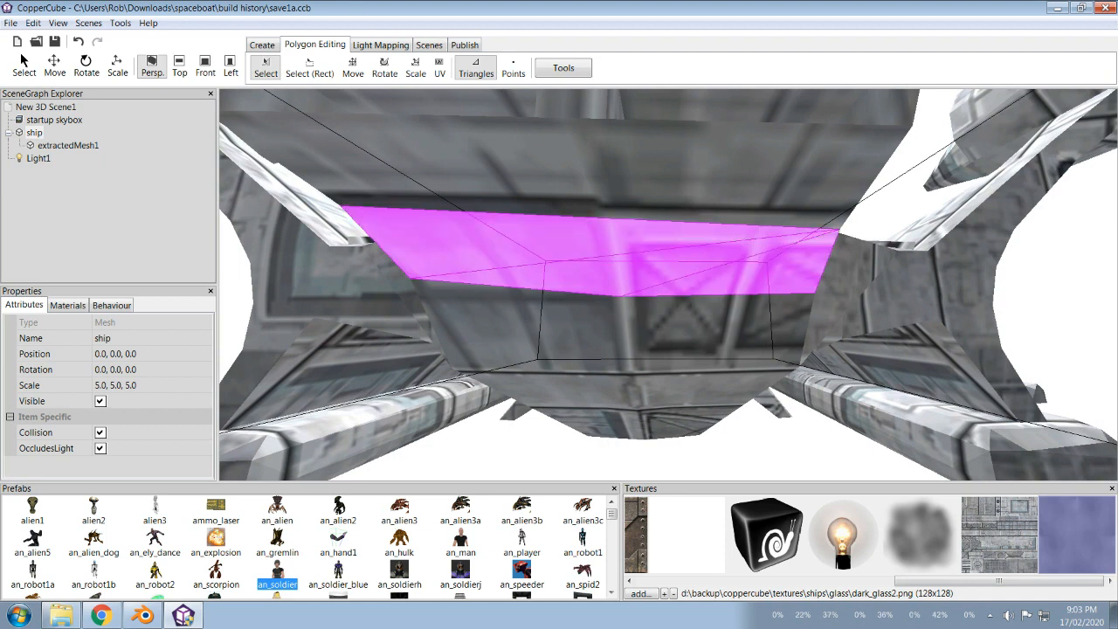
ctrl+click(493, 313)
ctrl+click(744, 318)
ctrl+click(682, 344)
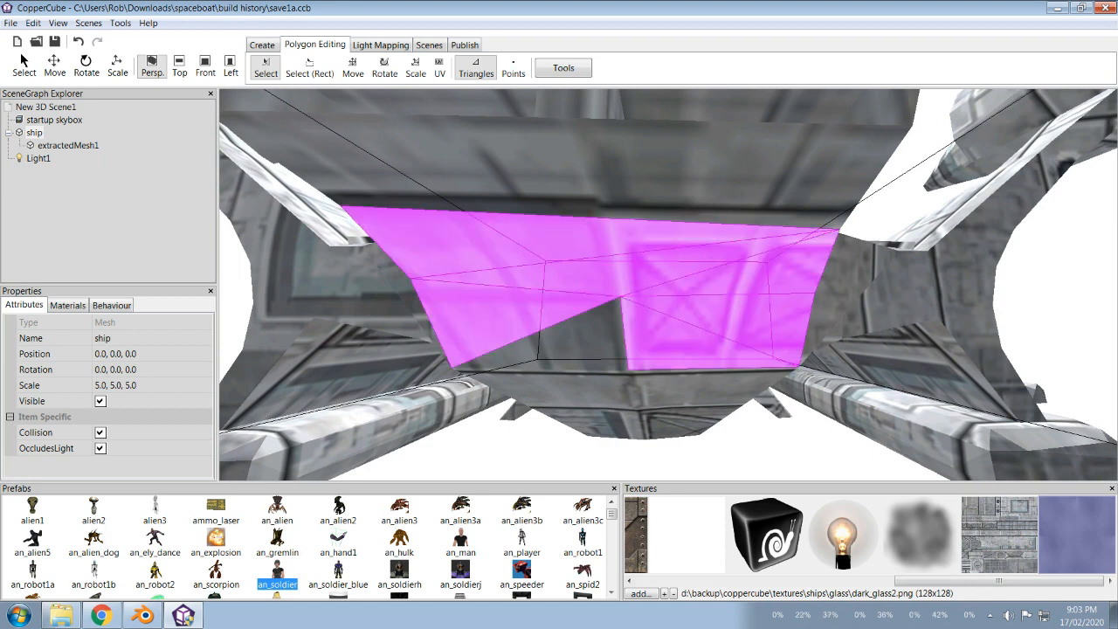
ctrl+click(576, 345)
right_drag(576, 345, 572, 297)
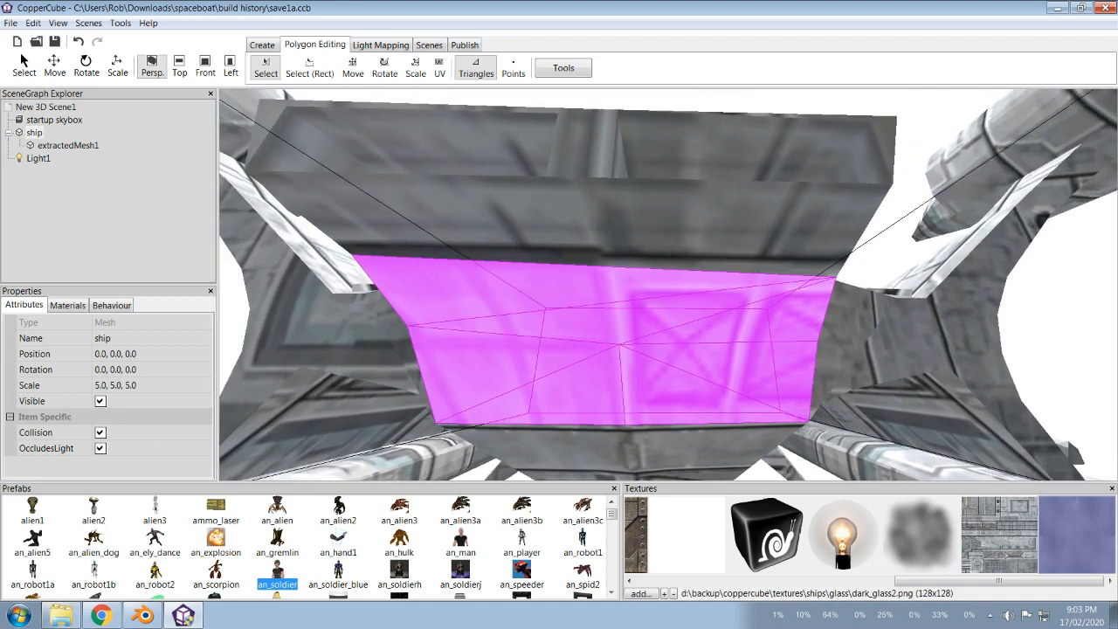
ctrl+click(600, 234)
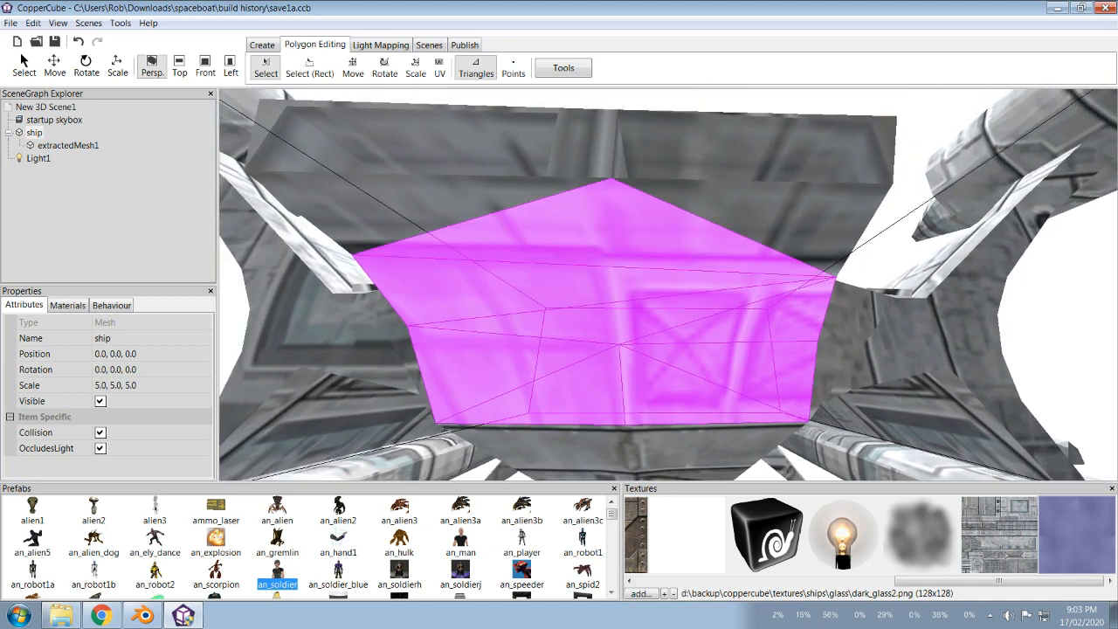
key(Delete)
Step: Reselect only the triangles of the rear hull panel, without the large triangle above it
ctrl+click(622, 316)
ctrl+click(758, 320)
ctrl+click(749, 369)
ctrl+click(685, 397)
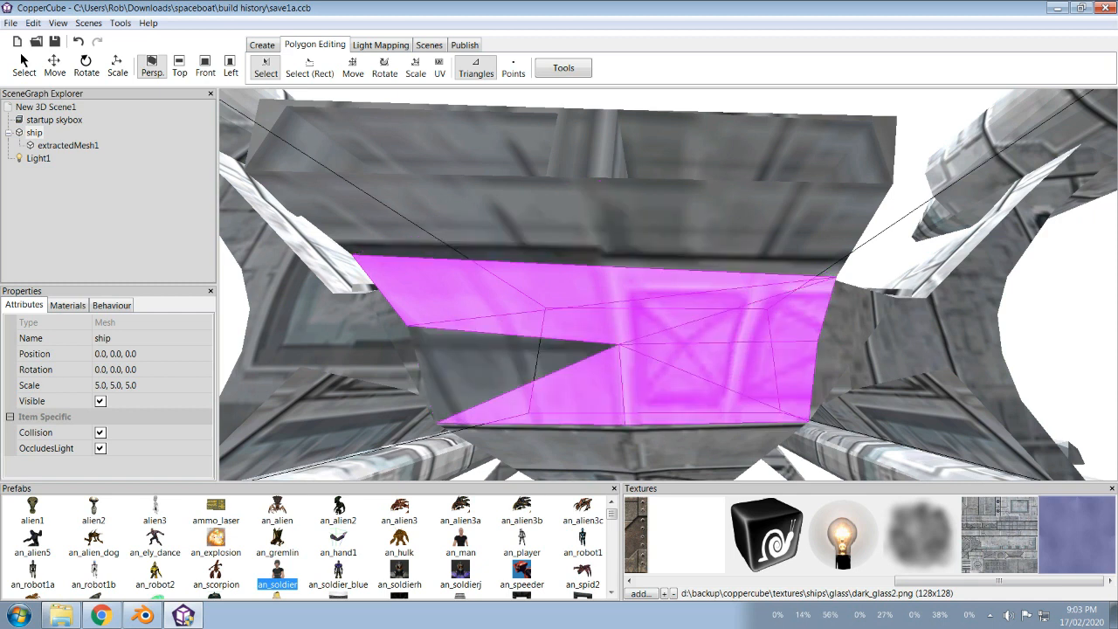
ctrl+click(563, 398)
right_drag(563, 398, 540, 396)
ctrl+click(471, 367)
Step: Inspect the selected rear hull panel from several distances and angles to check which polygons it covers
right_drag(471, 367, 567, 367)
scroll(669, 285, down, 3)
scroll(669, 285, up, 3)
scroll(668, 284, down, 3)
right_drag(668, 285, 472, 305)
scroll(668, 285, up, 4)
key(Up)
key(Down)
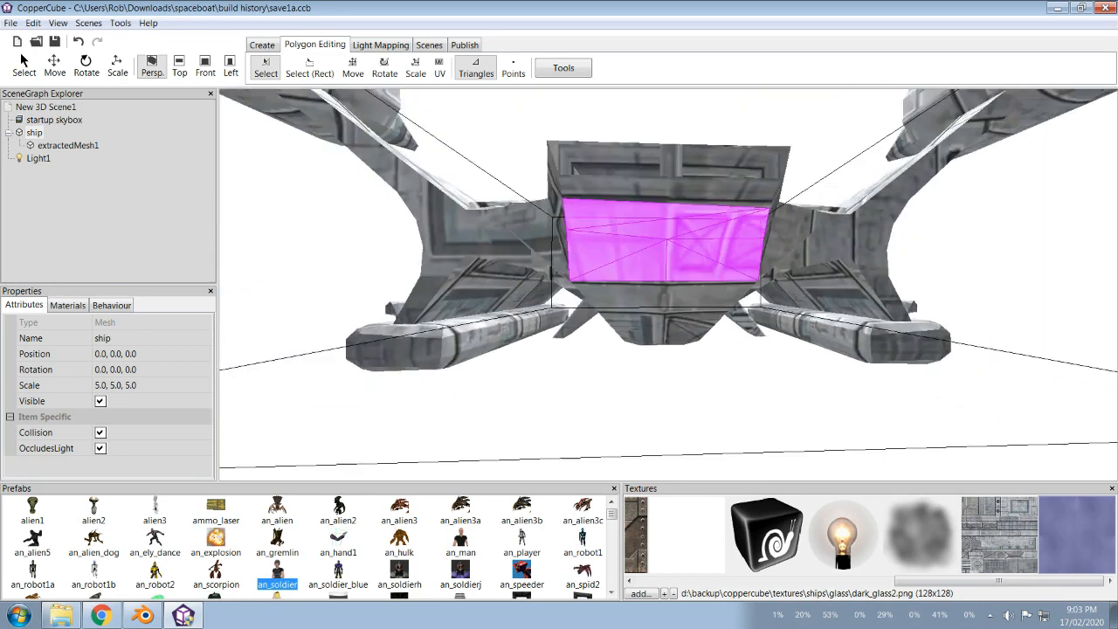
key(Up)
key(Down)
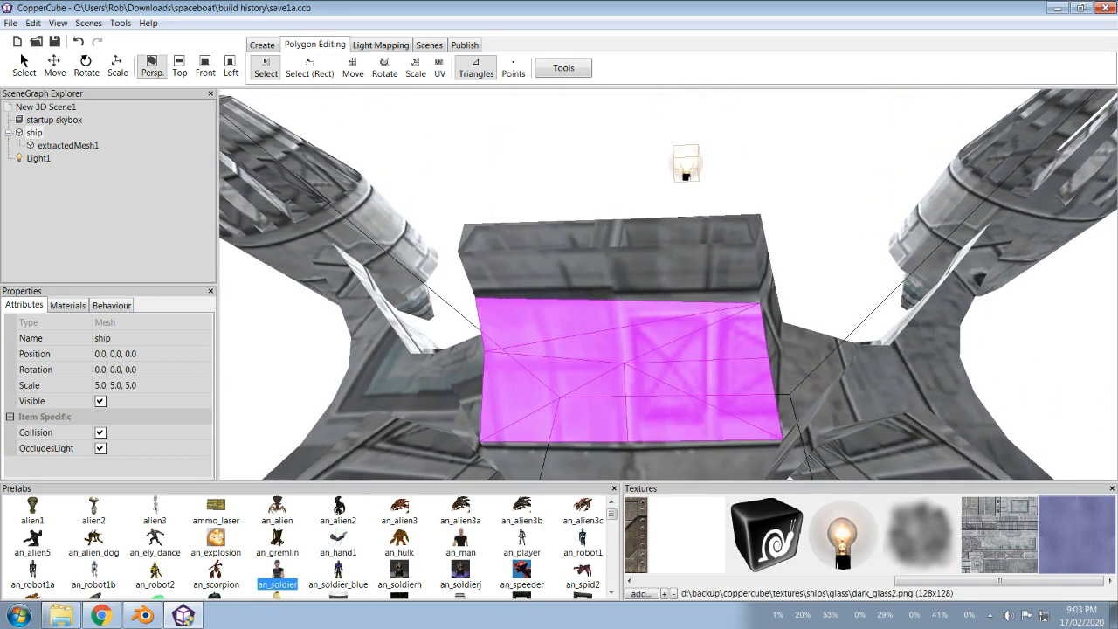
Step: Split the large triangle just above the rear hull panel into smaller triangles and check the resulting pieces
click(604, 281)
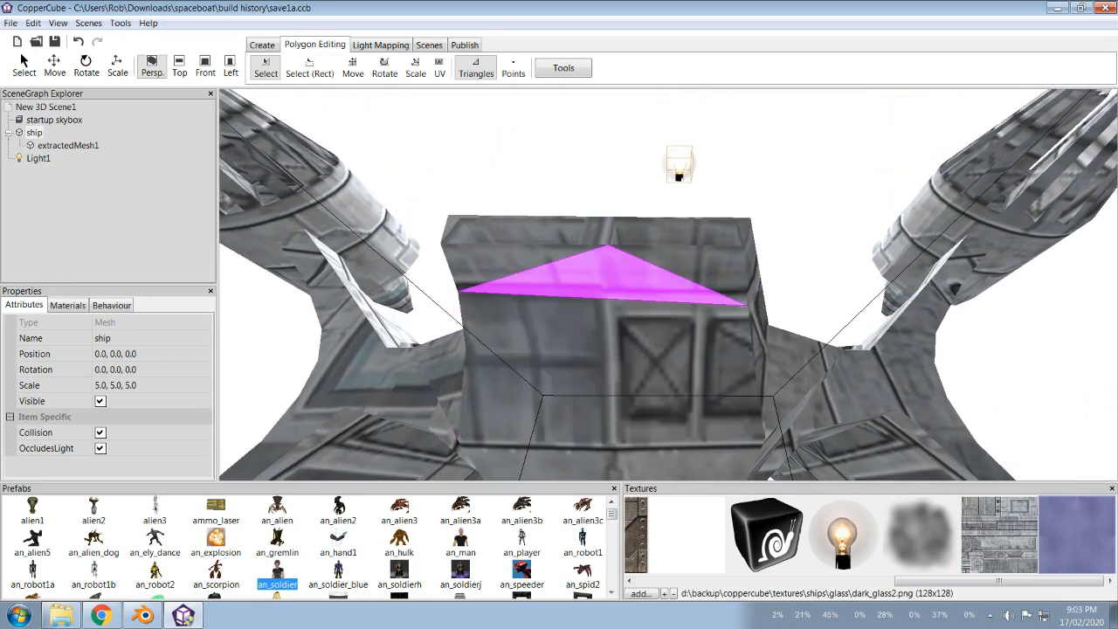
click(564, 67)
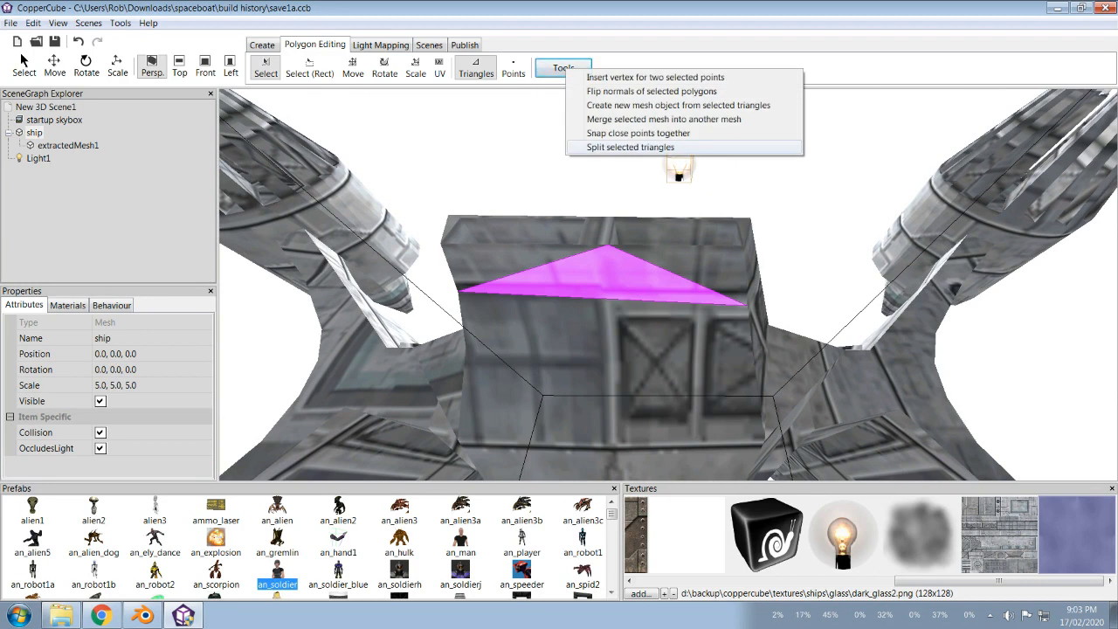
click(630, 147)
click(567, 310)
click(680, 294)
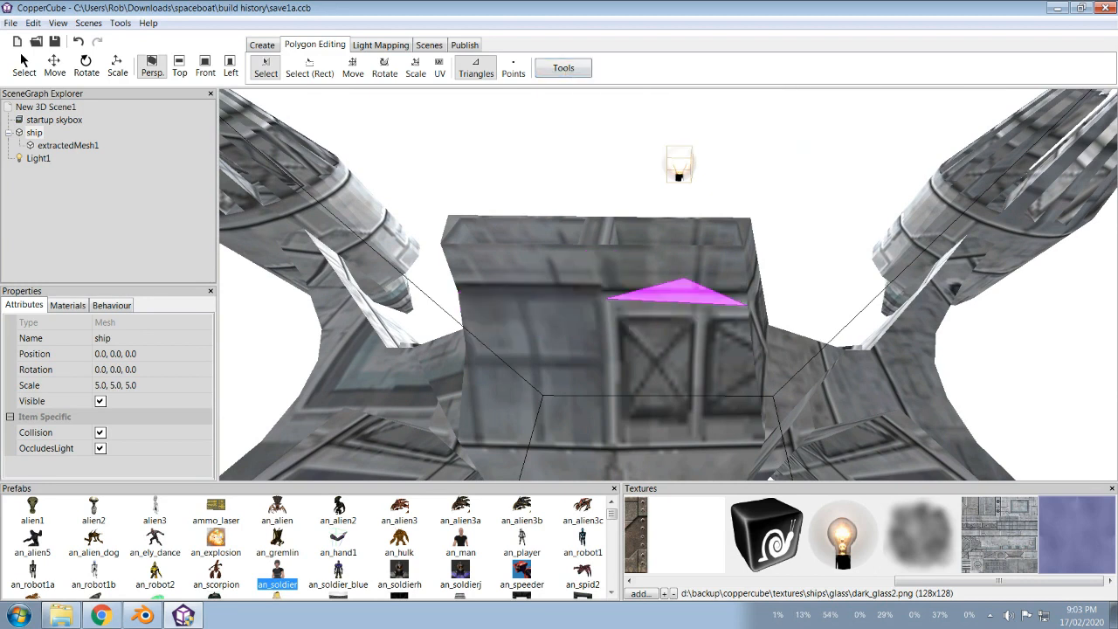
click(607, 282)
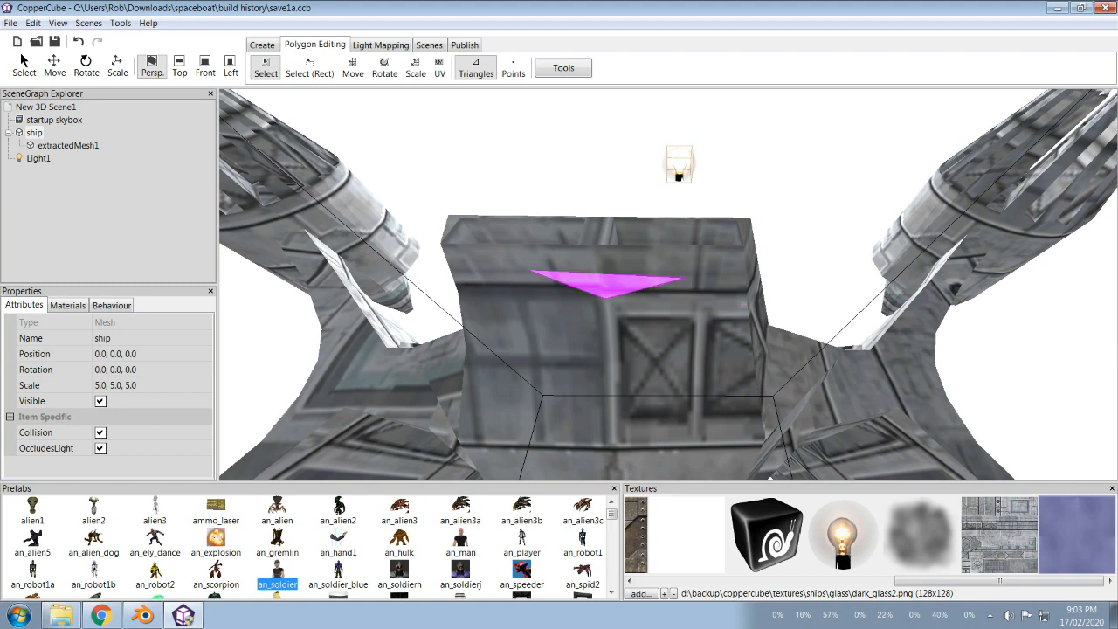
Step: Try selecting the upper triangles of the rear panel together with the split and neighbouring triangles above it
click(556, 315)
ctrl+click(679, 294)
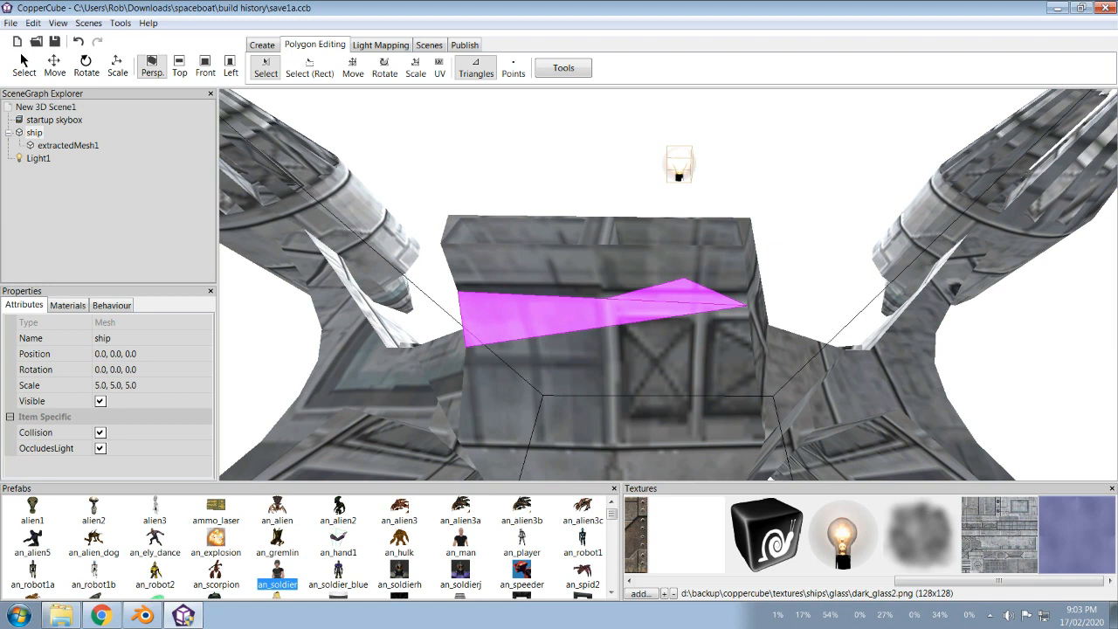
ctrl+click(606, 282)
ctrl+click(531, 286)
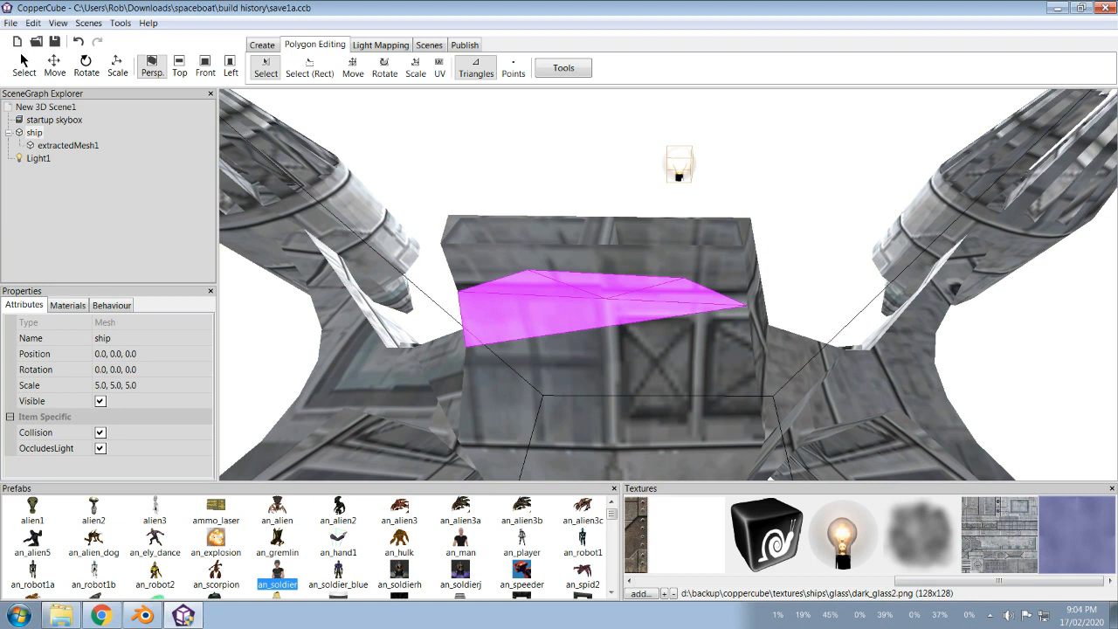
ctrl+click(491, 260)
ctrl+click(548, 261)
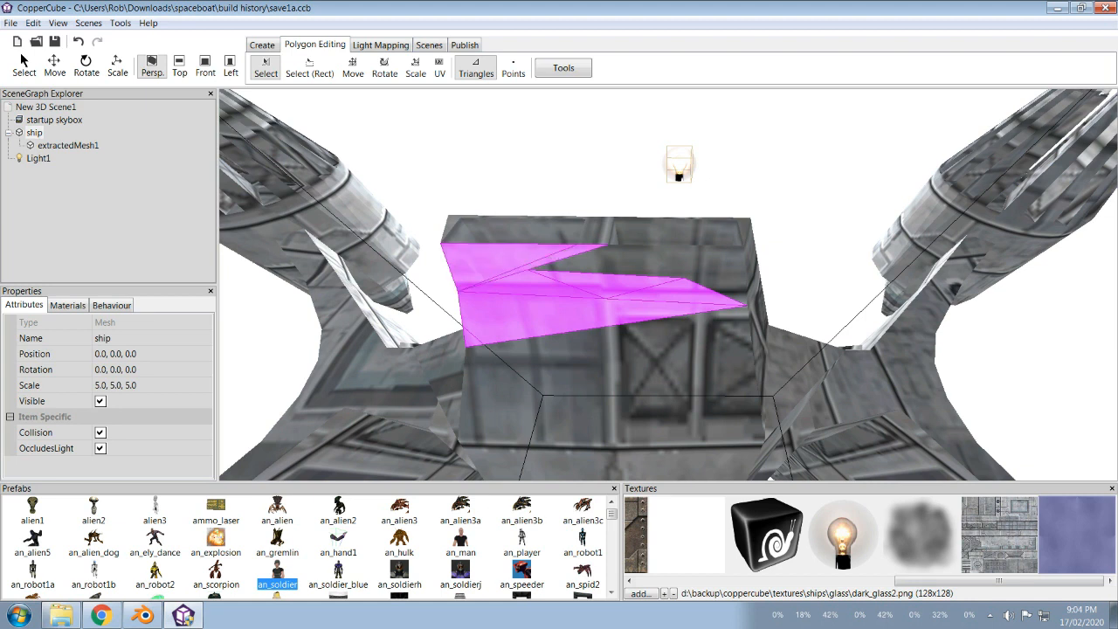
ctrl+click(699, 265)
click(607, 338)
click(706, 342)
click(607, 338)
ctrl+click(679, 293)
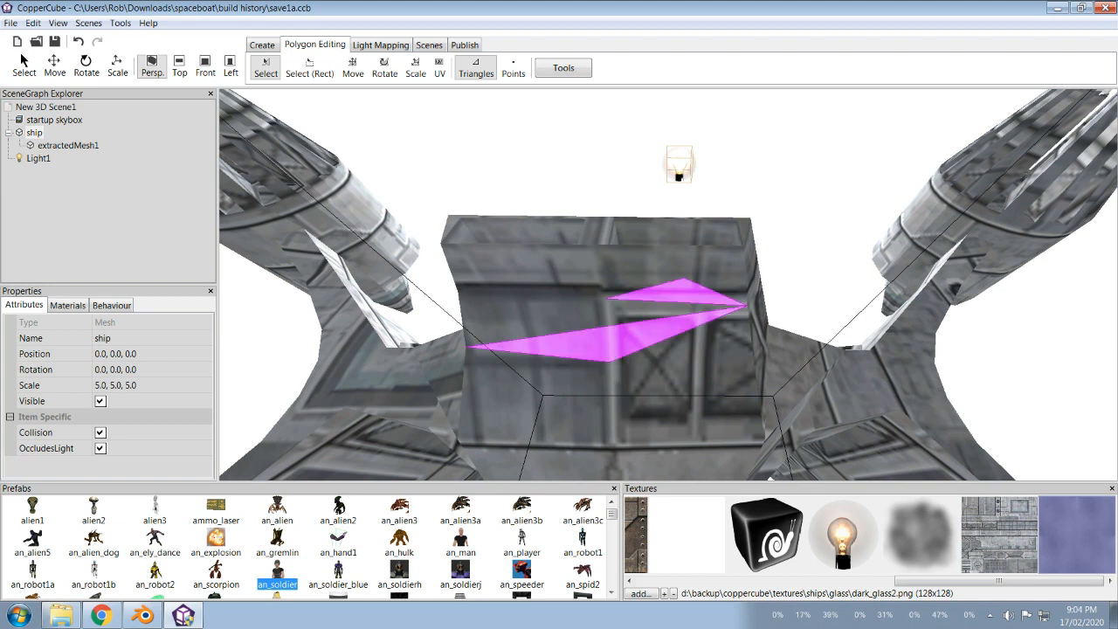
Step: Create a new mesh object from all the triangles of the rear hull panel, and select the ship mesh again
click(551, 313)
ctrl+click(607, 338)
ctrl+click(706, 342)
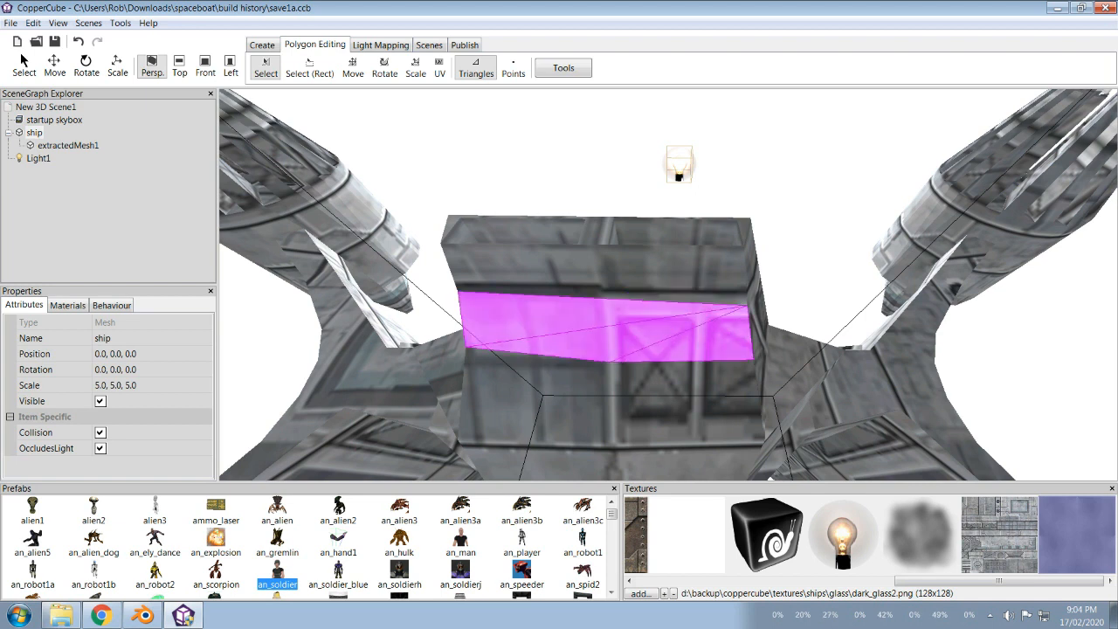
ctrl+click(709, 387)
ctrl+click(661, 414)
ctrl+click(560, 417)
ctrl+click(511, 385)
middle_drag(559, 384, 524, 284)
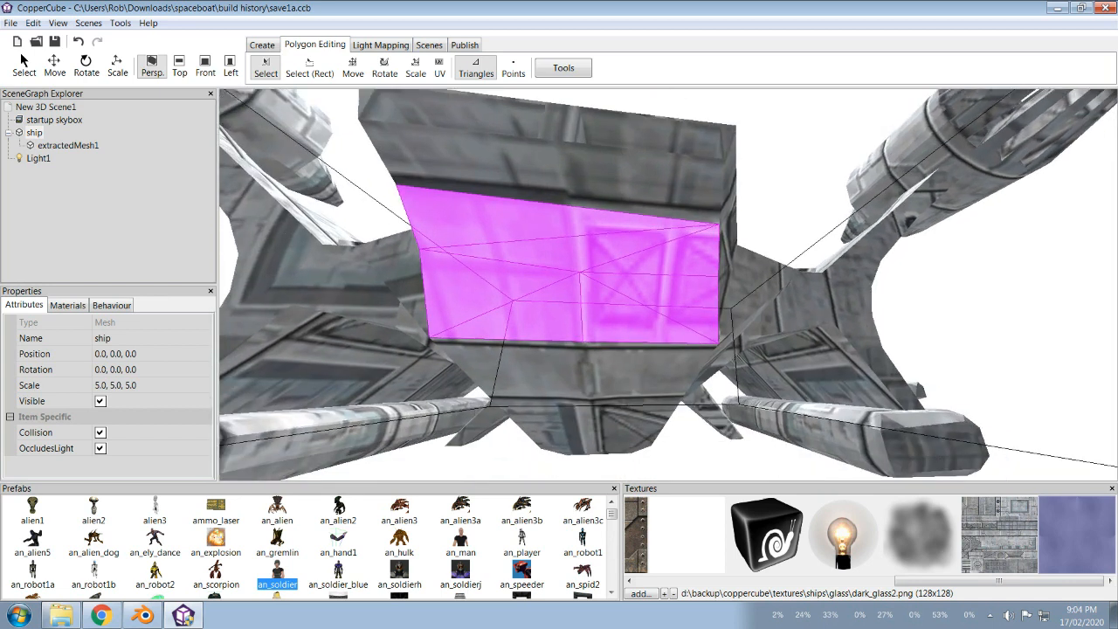
click(564, 68)
click(664, 107)
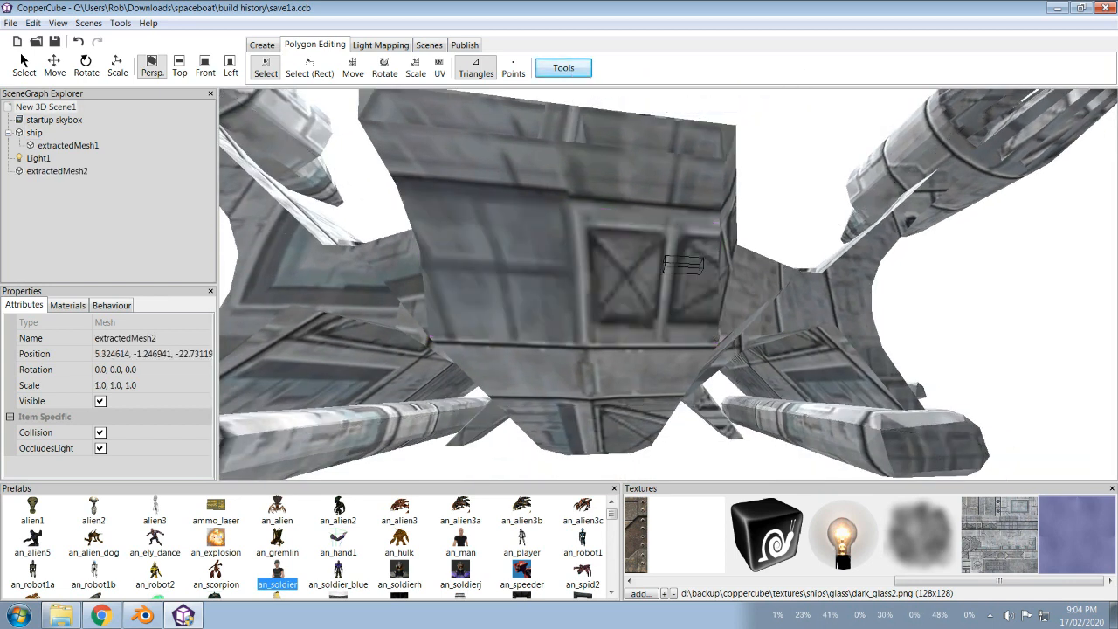
click(34, 132)
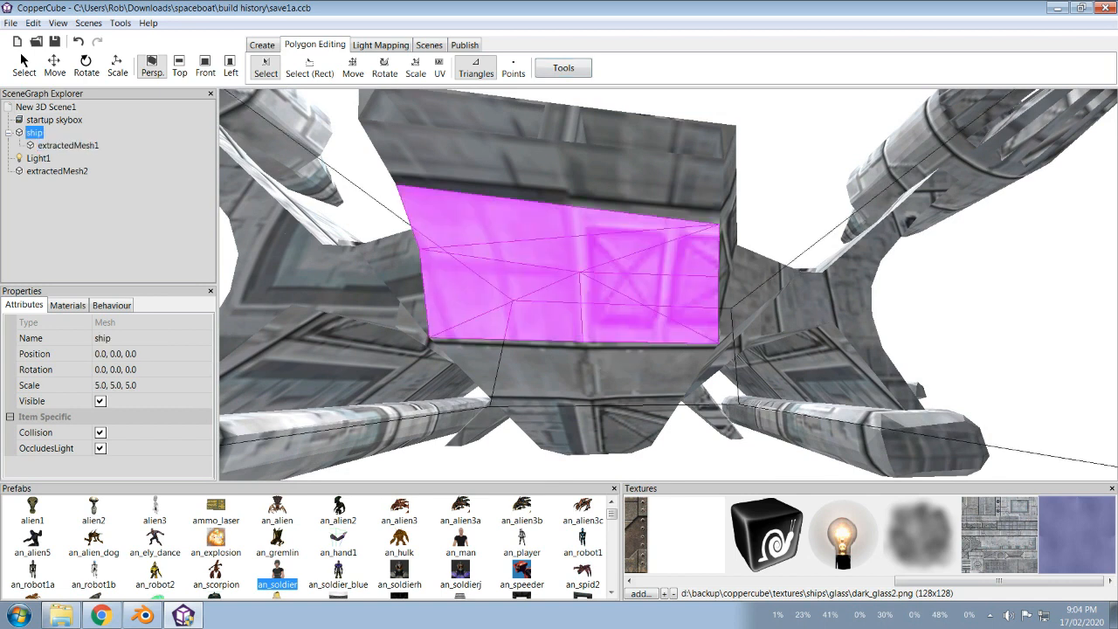
Step: Delete the rear panel's triangles from the ship mesh and set the position of extractedMesh2 to 0
key(Delete)
click(57, 170)
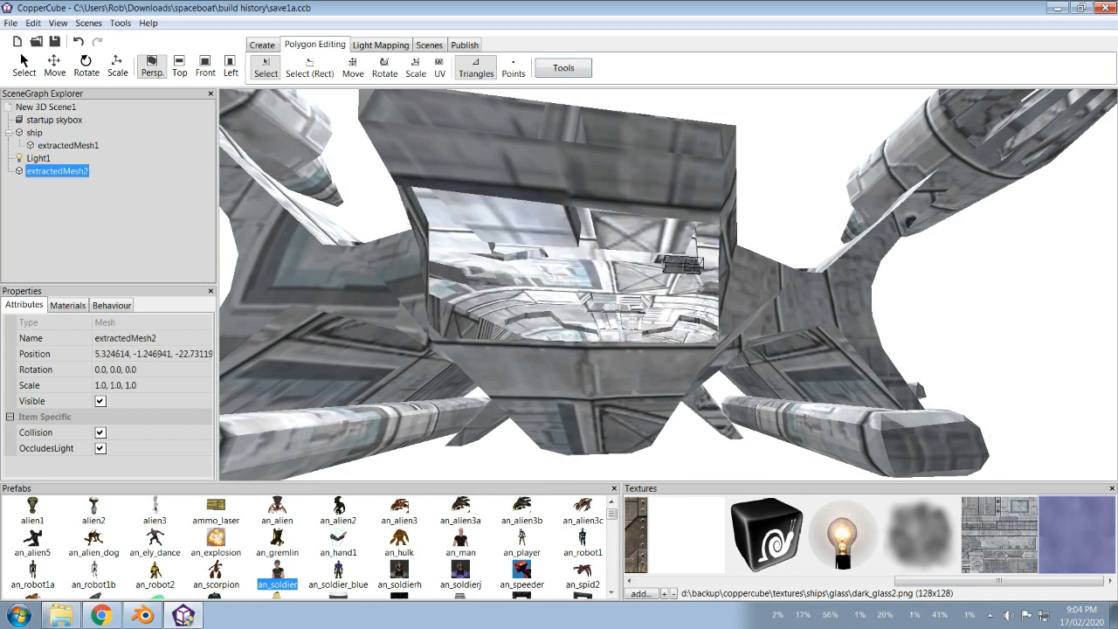
click(135, 355)
text(0)
key(Return)
Step: Make extractedMesh2 a child of the ship mesh so the panel fits back into the hull opening
click(39, 158)
click(56, 170)
drag(56, 170, 37, 132)
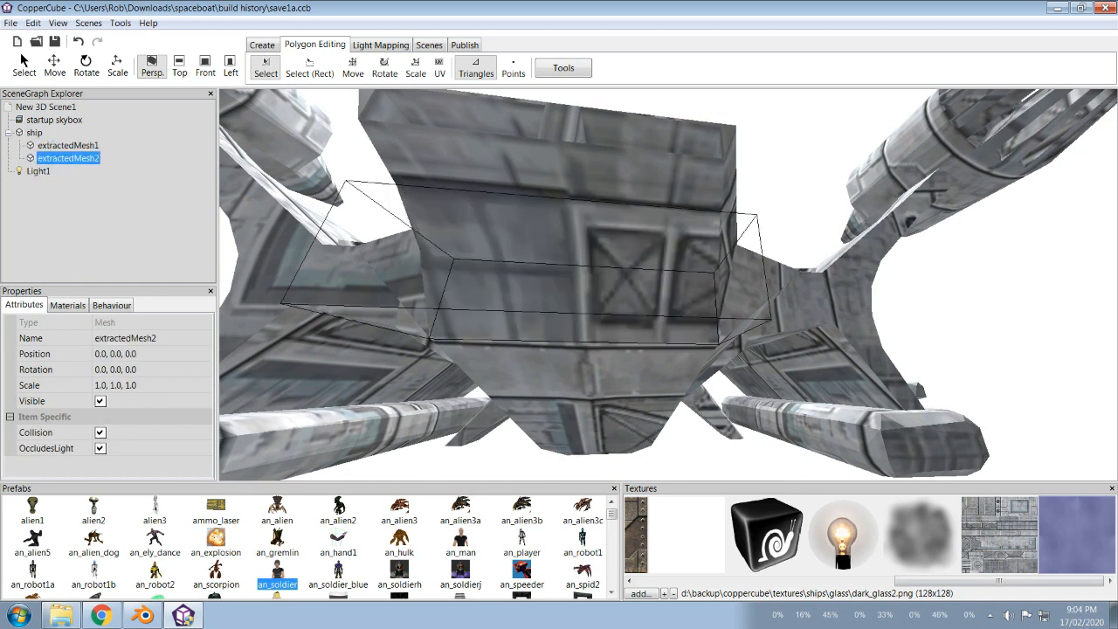
Step: Centre the pivot point of the extracted rear panel mesh
right_drag(668, 284, 646, 279)
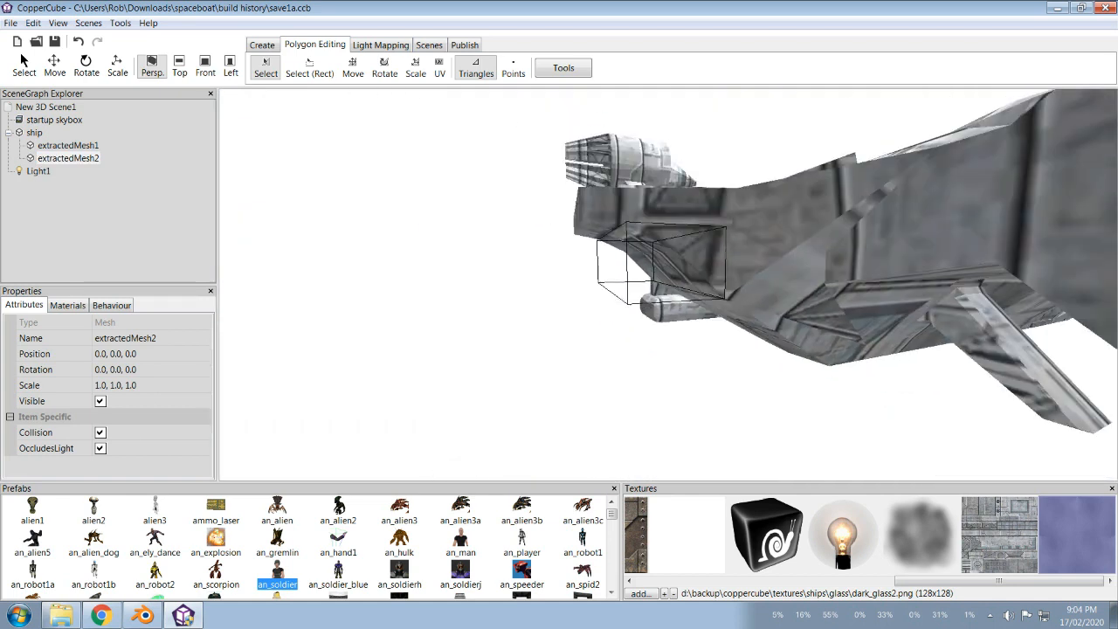
click(85, 66)
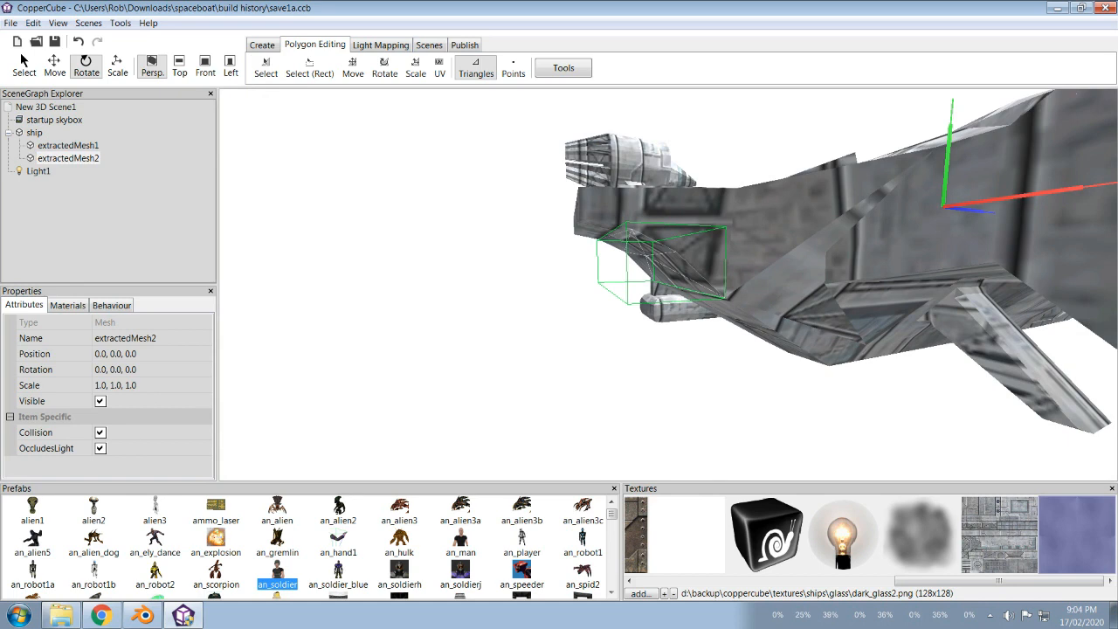
click(57, 159)
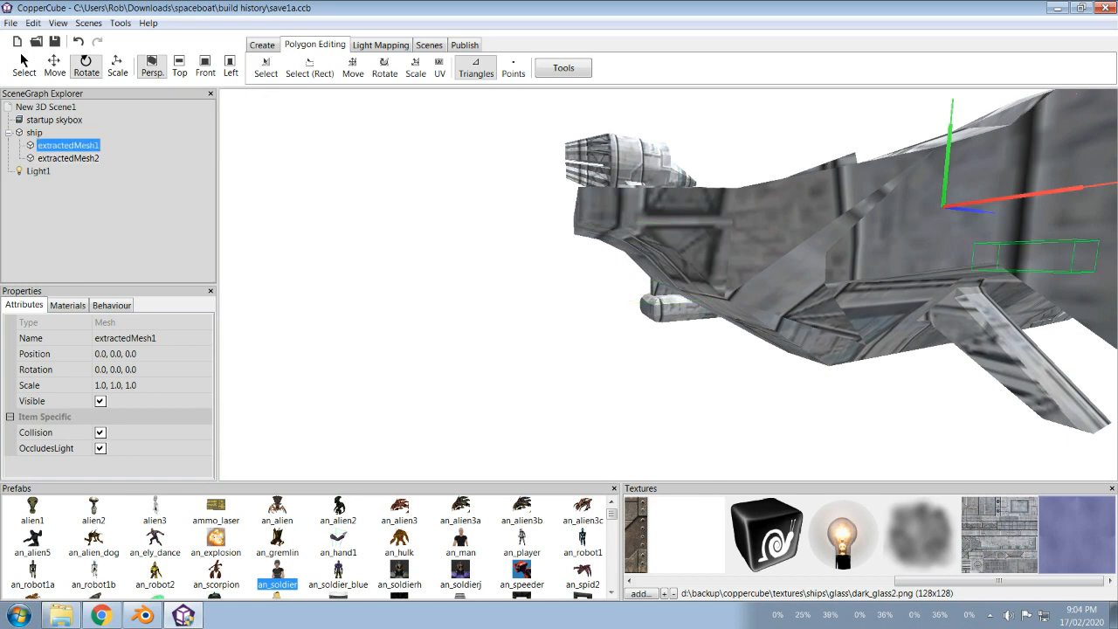
right_click(57, 159)
mouse_move(131, 194)
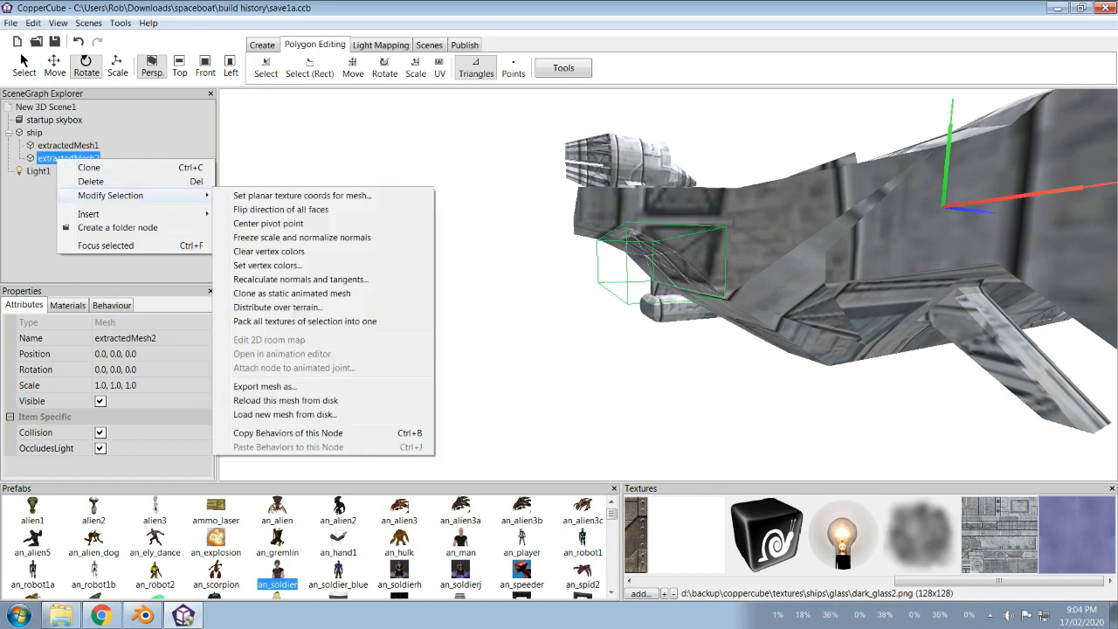
click(268, 224)
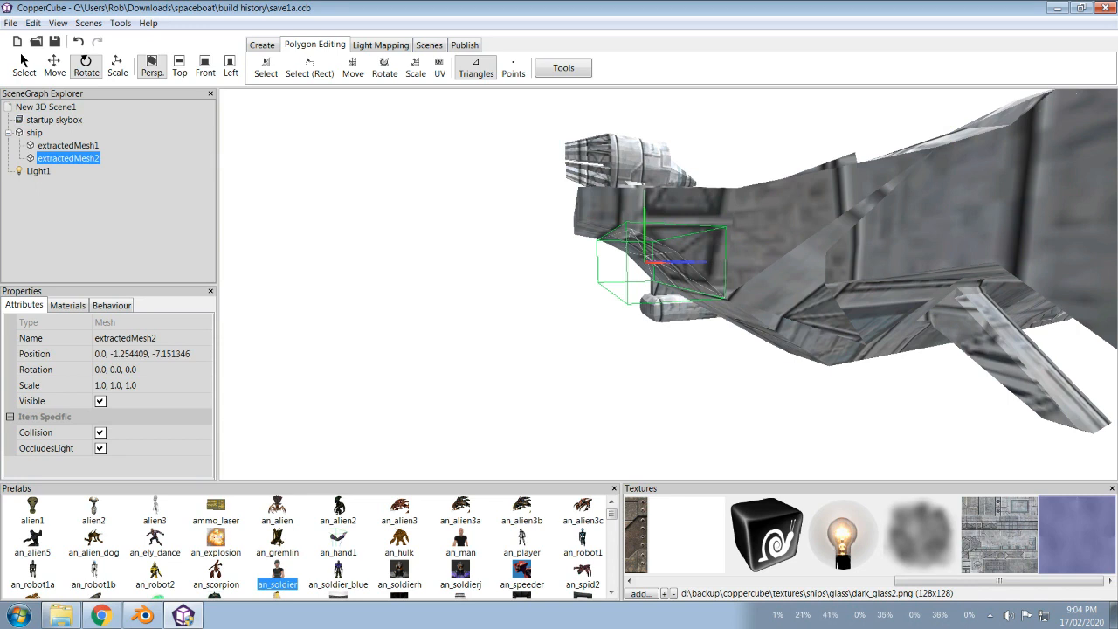
right_click(65, 158)
mouse_move(112, 195)
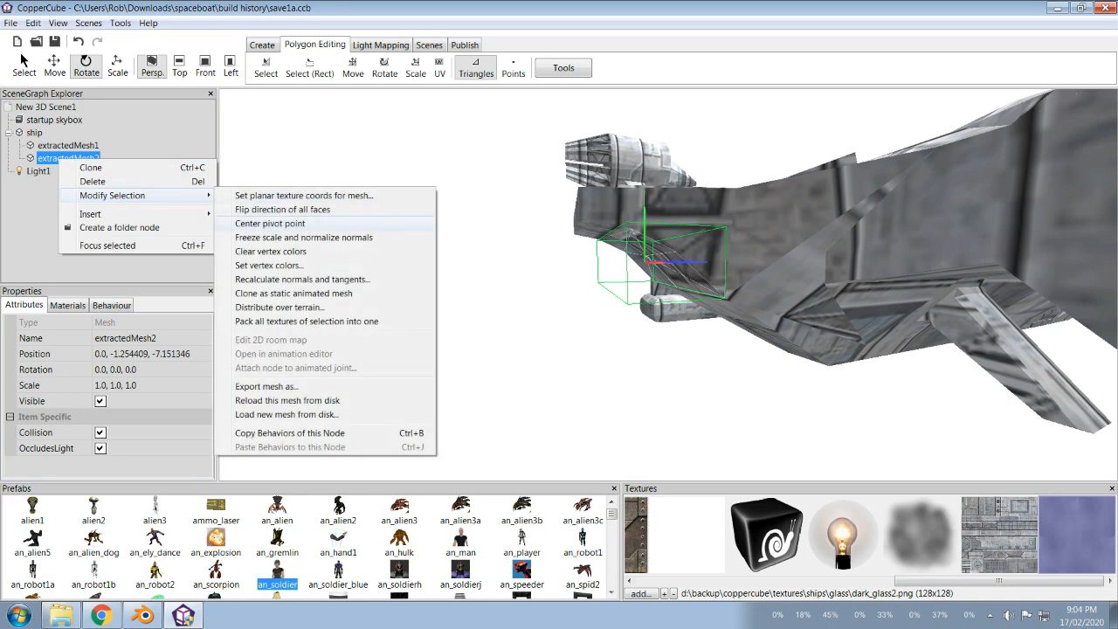
click(270, 223)
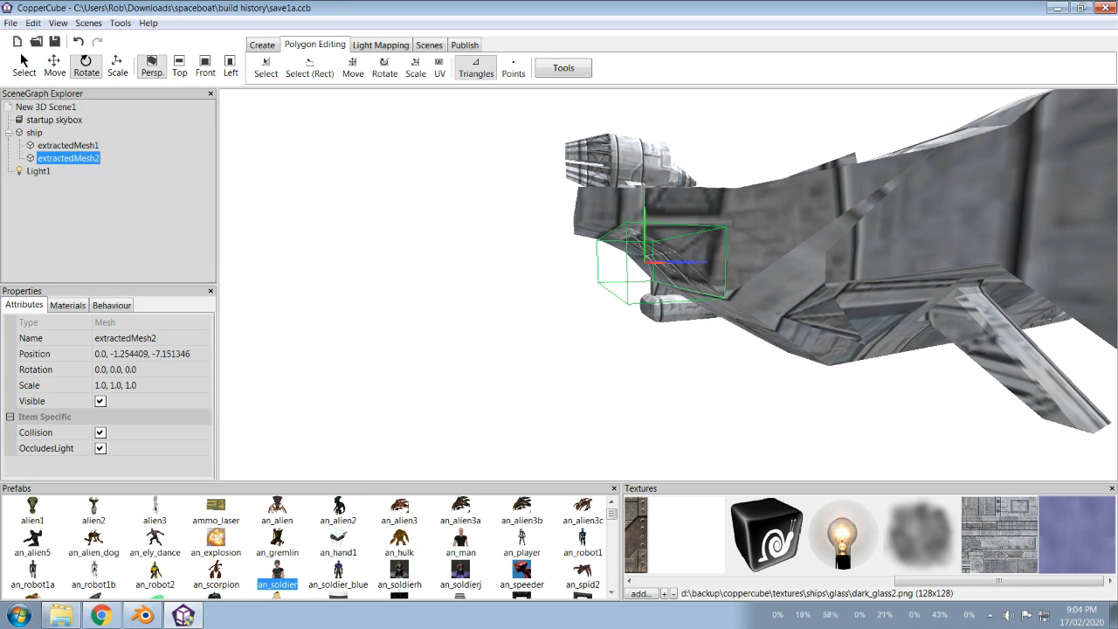
Step: Try rotating the rear panel mesh to -65 degrees about its X axis
click(24, 66)
drag(669, 285, 608, 271)
click(85, 65)
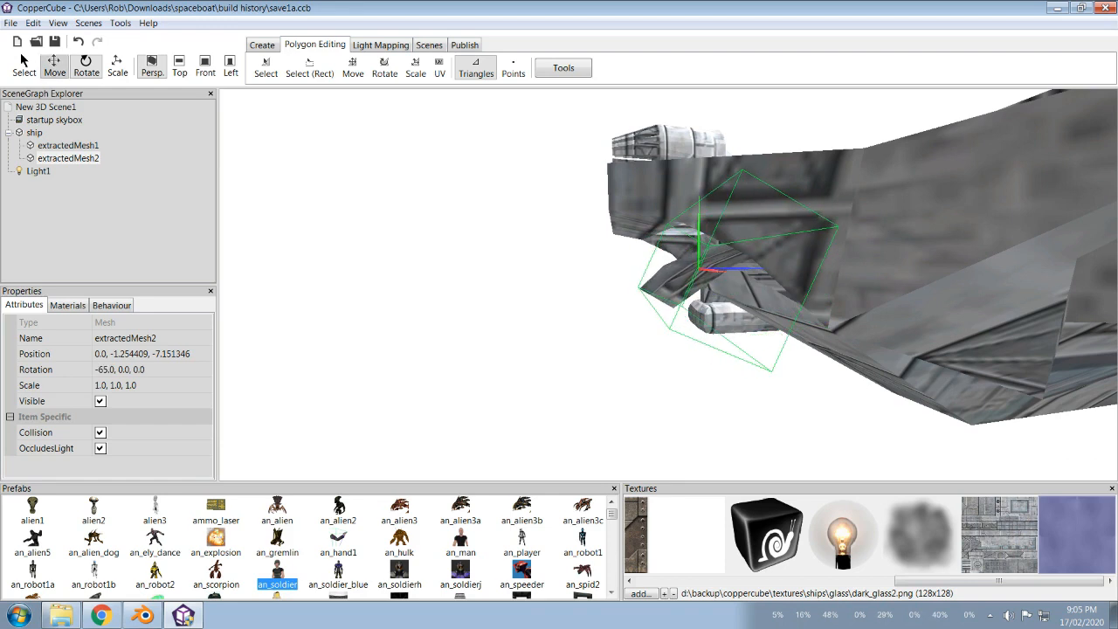
Step: Try lowering the rotated rear panel below the hull opening, to about Y -1.91 and Z -7.19
click(54, 66)
drag(699, 210, 699, 251)
drag(524, 305, 769, 297)
drag(646, 324, 704, 332)
drag(646, 280, 786, 323)
drag(668, 323, 704, 311)
drag(642, 362, 649, 360)
drag(709, 318, 709, 314)
right_drag(709, 314, 650, 279)
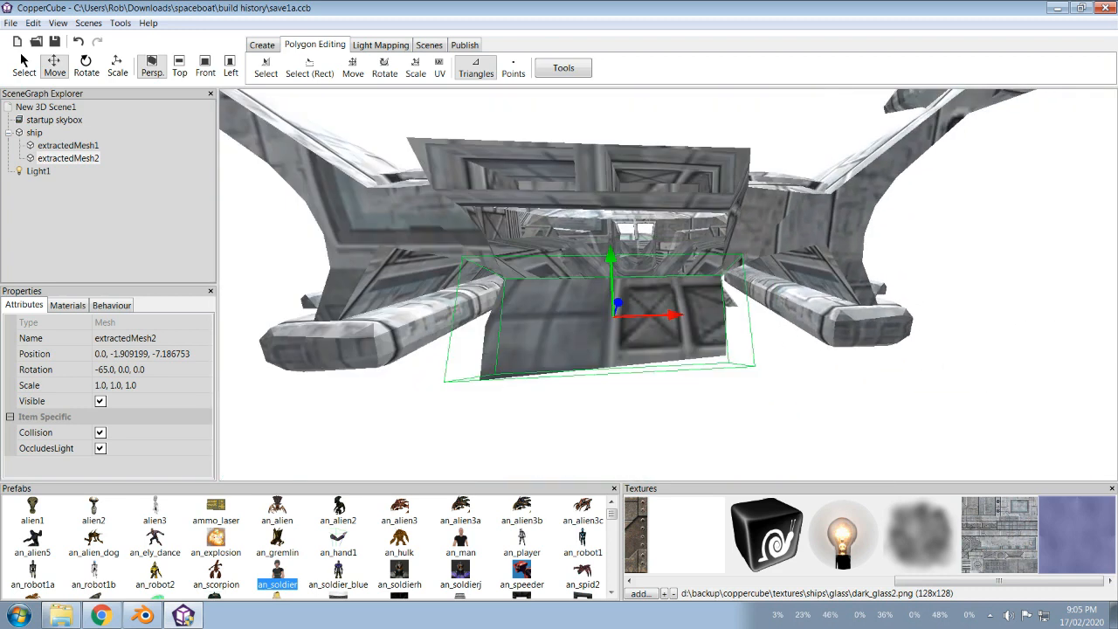
Step: Undo the moves of the rear panel and its last rotation change
click(78, 41)
click(78, 41)
click(78, 41)
click(78, 41)
click(78, 41)
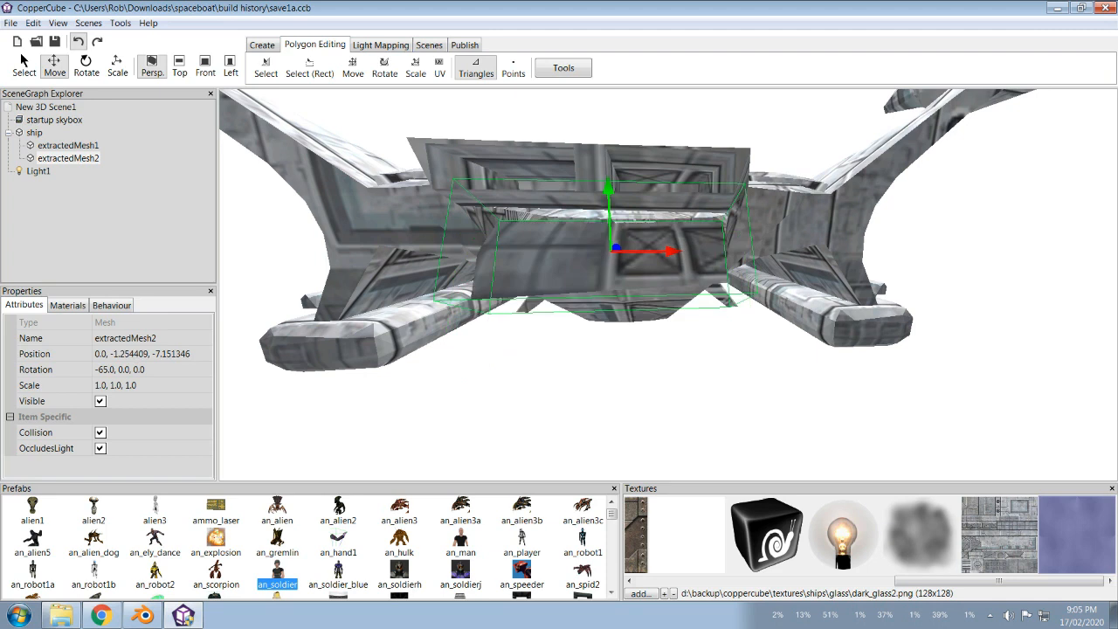
click(78, 41)
click(78, 41)
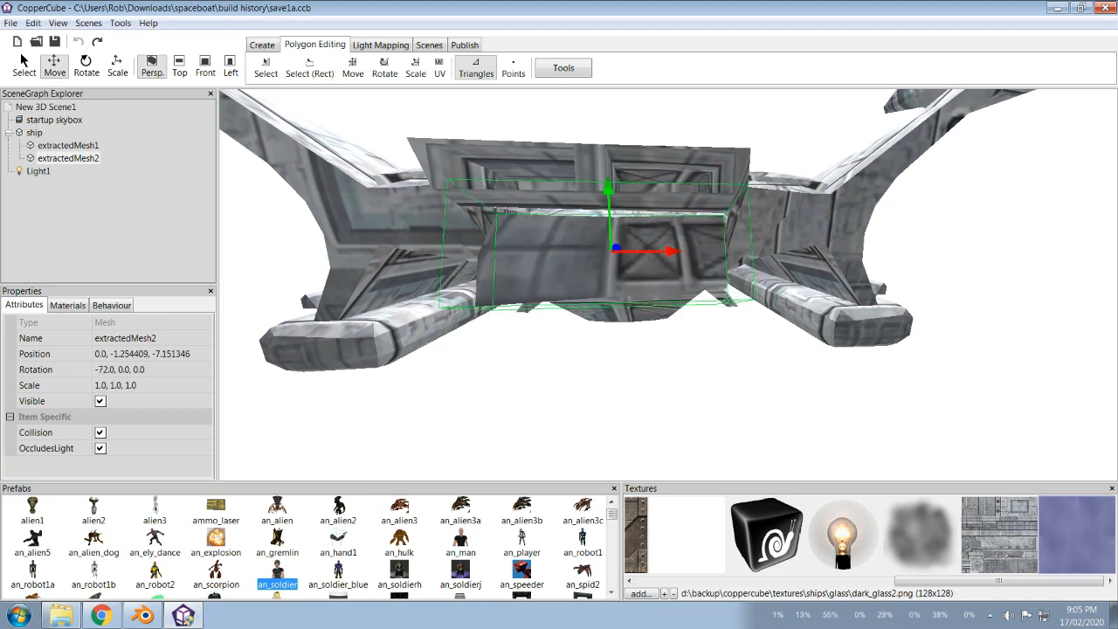
Step: Reset the rear panel mesh's rotation to 0, 0, 0
click(113, 369)
drag(114, 370, 95, 370)
key(BackSpace)
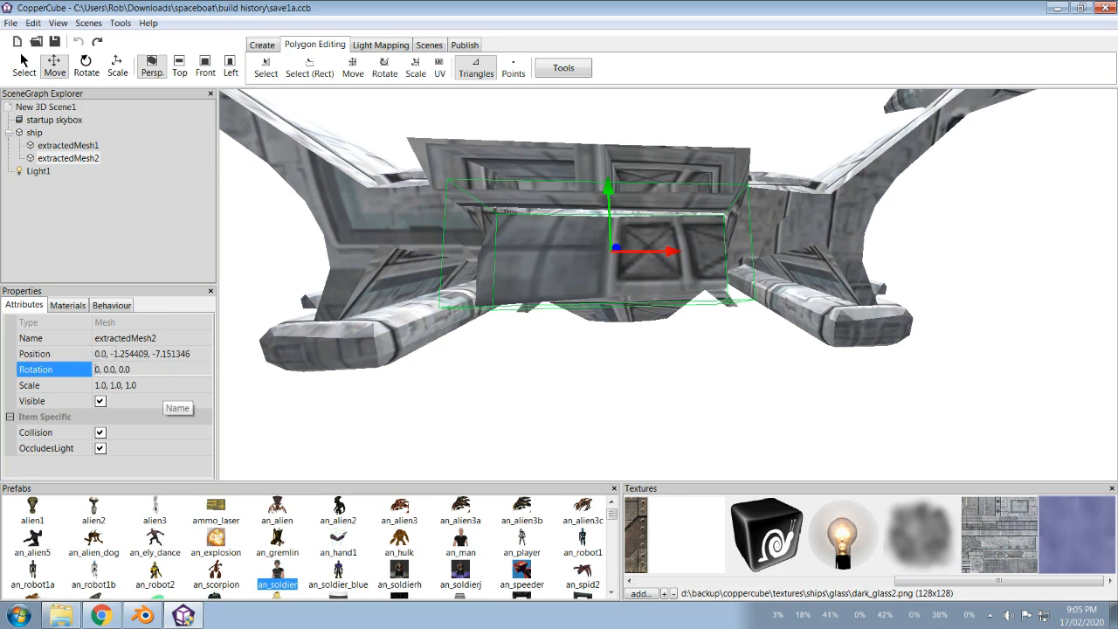
key(Return)
mouse_move(612, 249)
right_down()
mouse_move(674, 259)
mouse_move(519, 257)
mouse_move(487, 216)
mouse_move(547, 259)
mouse_move(683, 269)
mouse_move(562, 231)
mouse_move(591, 247)
mouse_move(628, 236)
right_up()
click(34, 132)
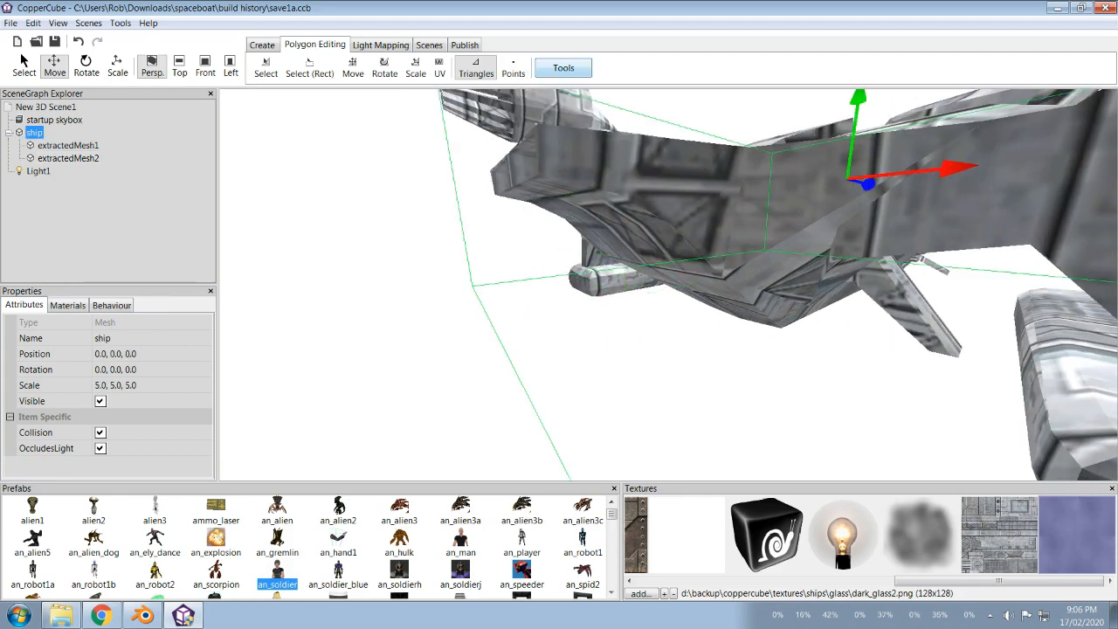
click(68, 158)
click(34, 132)
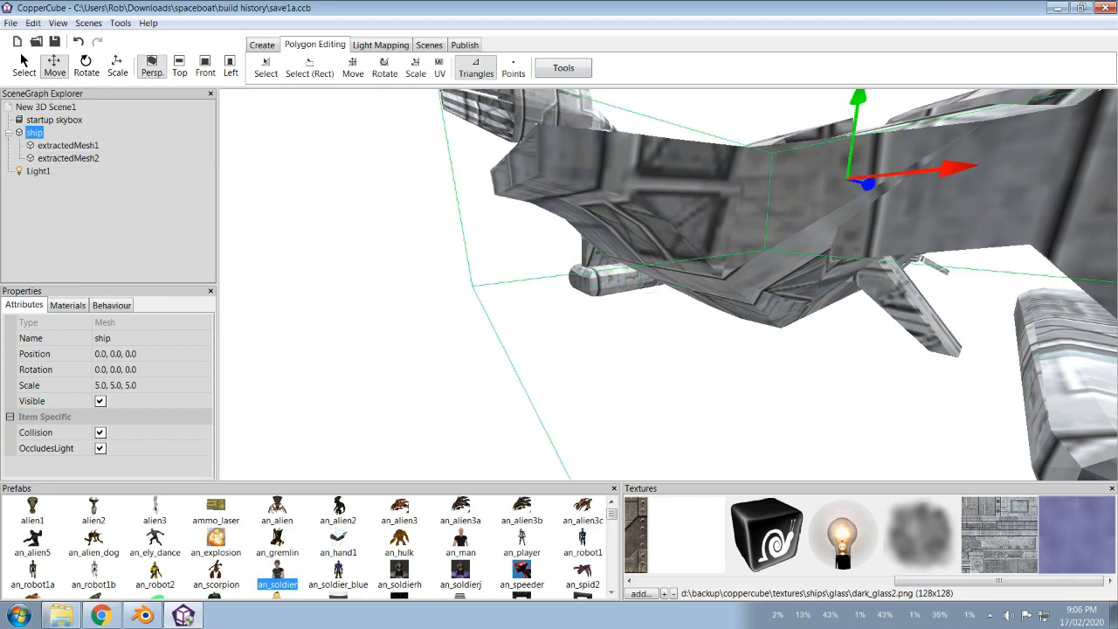
click(68, 158)
click(34, 132)
click(68, 158)
click(34, 132)
click(68, 158)
Step: Merge the ship mesh with extractedMesh2 so the rear panel is part of the hull again
click(34, 132)
click(564, 67)
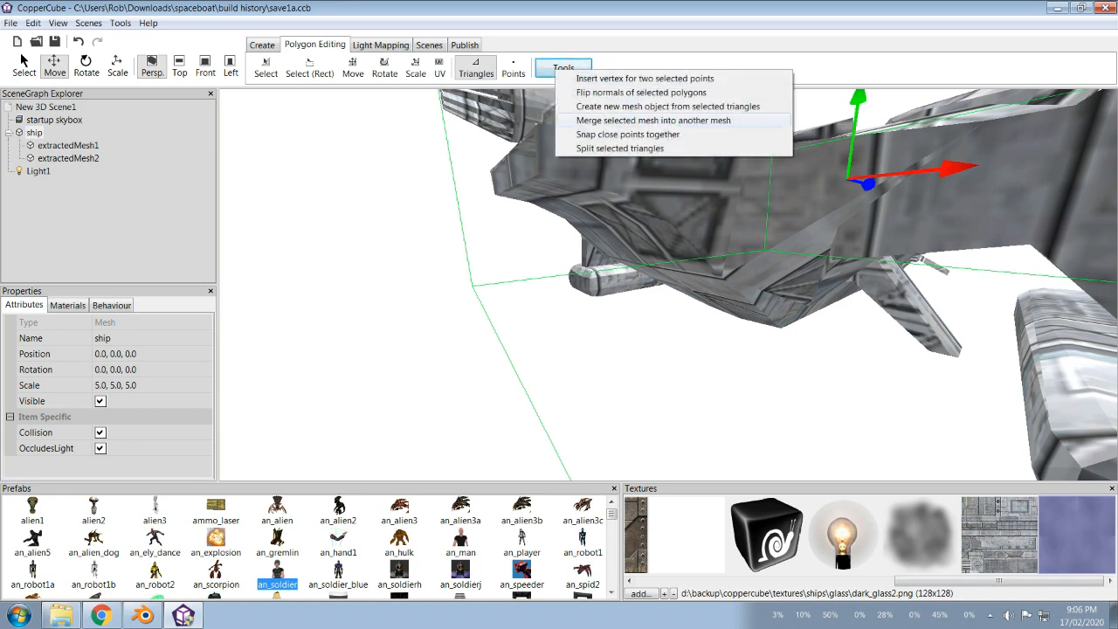
click(653, 120)
click(521, 330)
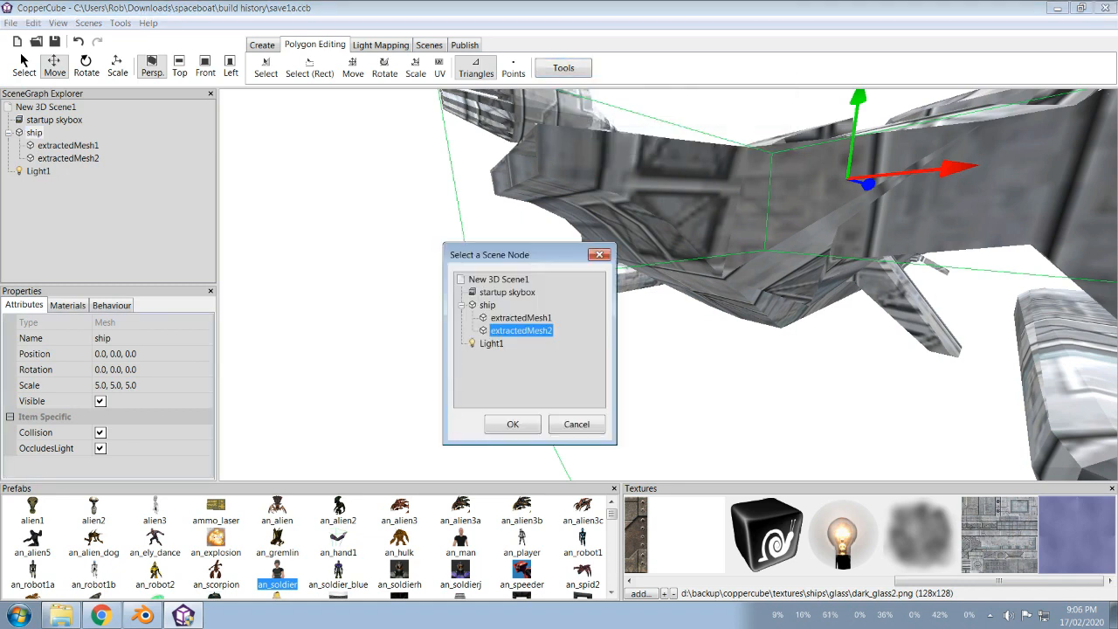
key(Return)
Step: Select all triangles of the rear hull panel on the ship mesh in polygon editing
mouse_move(668, 285)
mouse_down()
mouse_move(725, 262)
mouse_move(682, 376)
mouse_move(734, 358)
mouse_move(668, 285)
mouse_up()
scroll(668, 285, up, 1)
scroll(668, 284, down, 1)
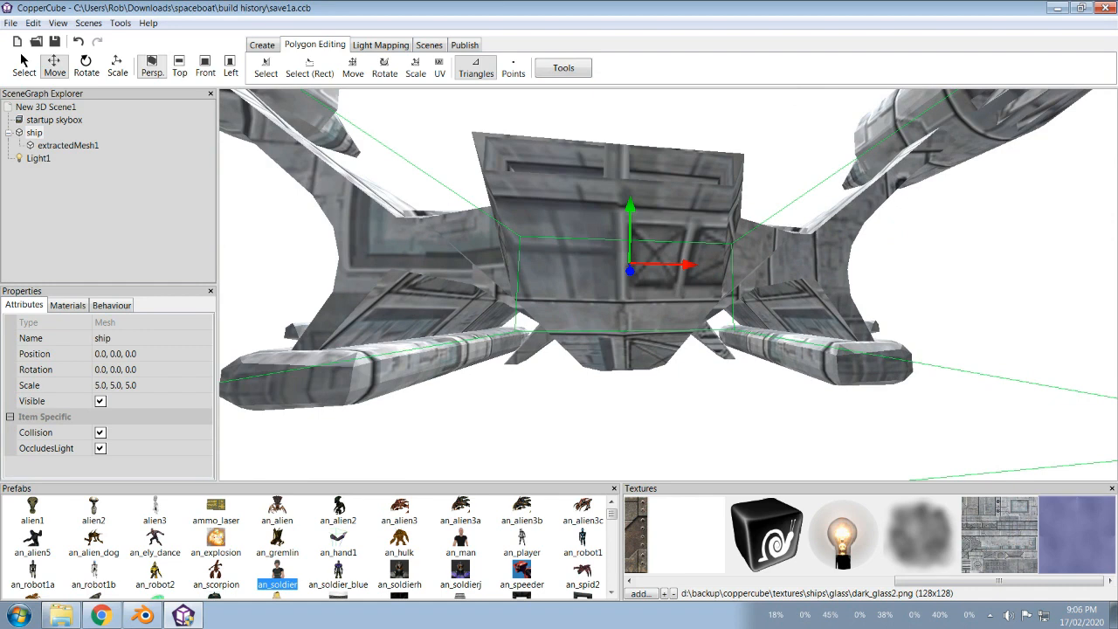
click(266, 67)
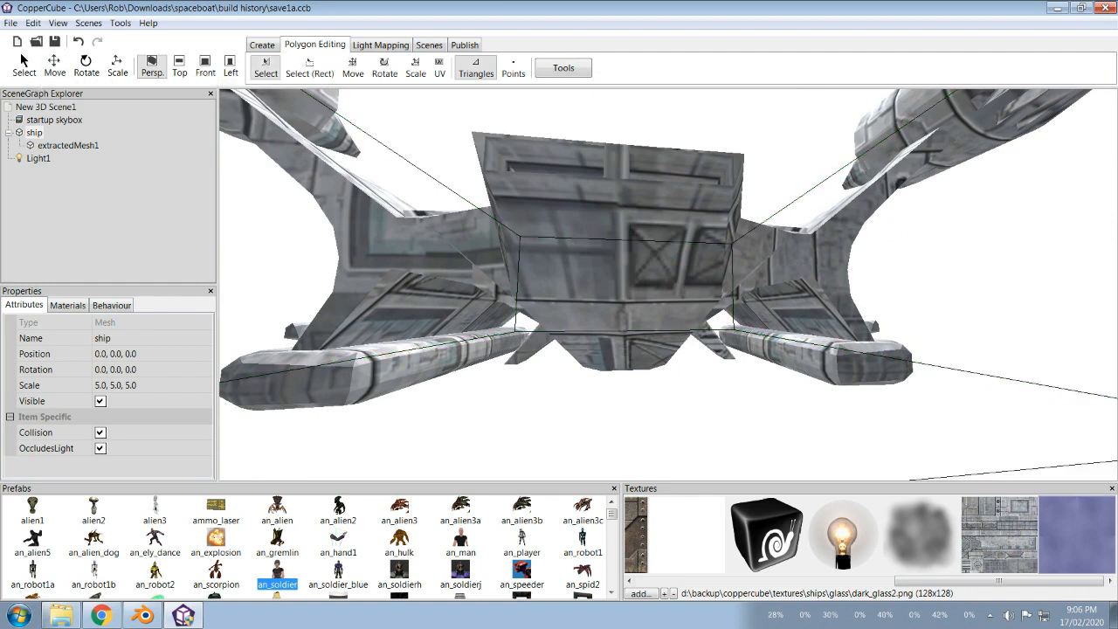
click(620, 239)
ctrl+click(690, 268)
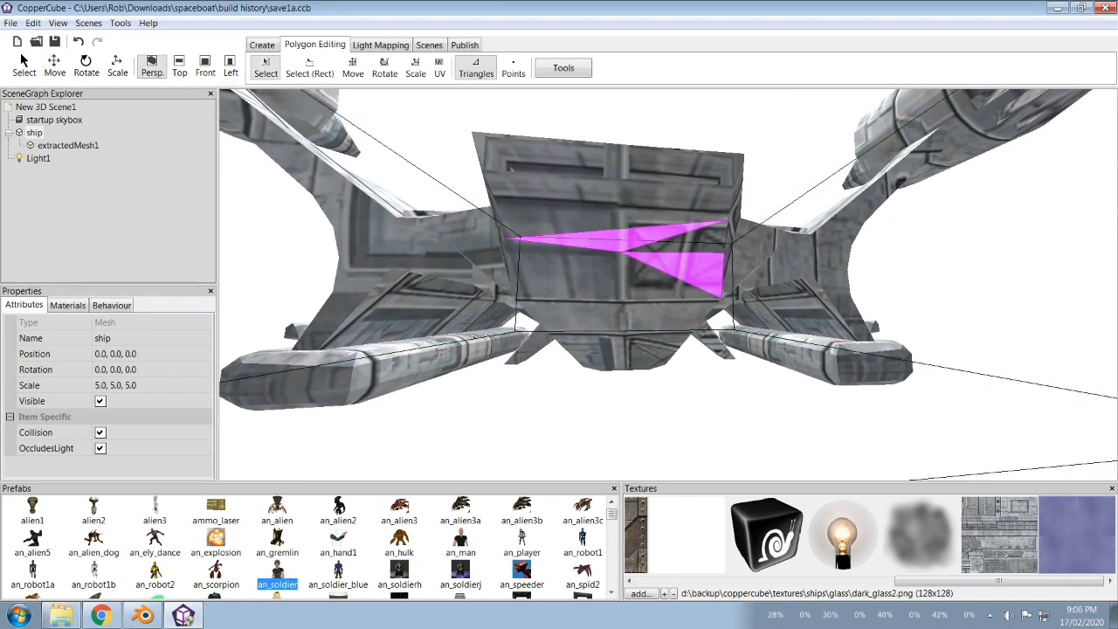
ctrl+click(690, 242)
ctrl+click(655, 282)
ctrl+click(585, 282)
ctrl+click(546, 262)
ctrl+click(576, 220)
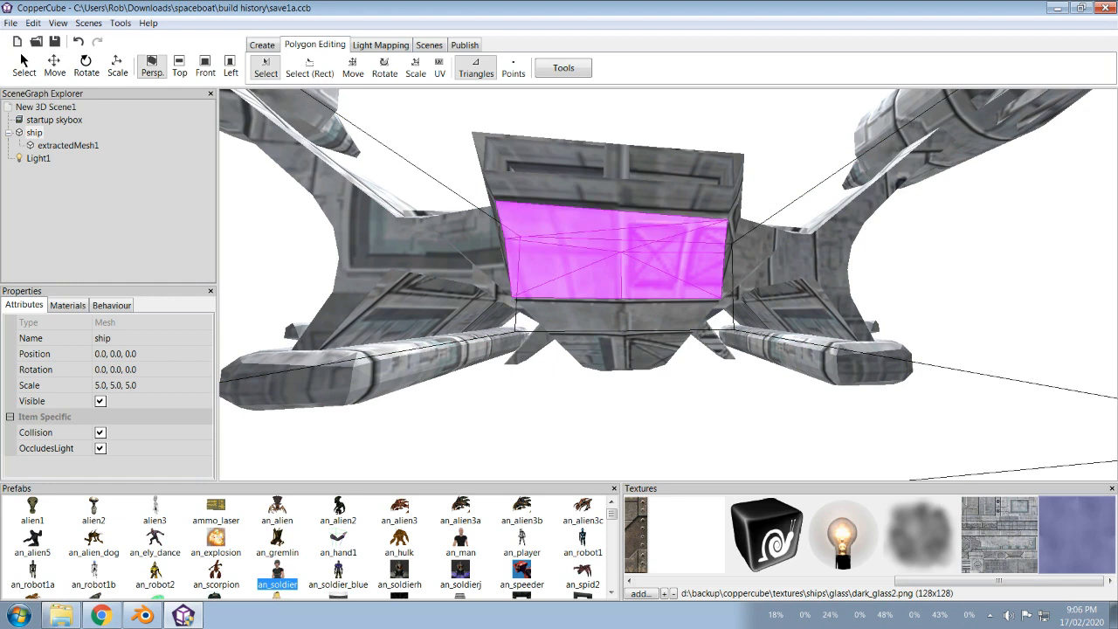
Step: Extend the triangle selection to the hull's underside below the rear panel, including the narrow tapering triangles
ctrl+click(669, 321)
ctrl+click(637, 345)
ctrl+click(573, 320)
ctrl+click(609, 345)
right_drag(609, 345, 795, 306)
key(w)
key(w)
key(w)
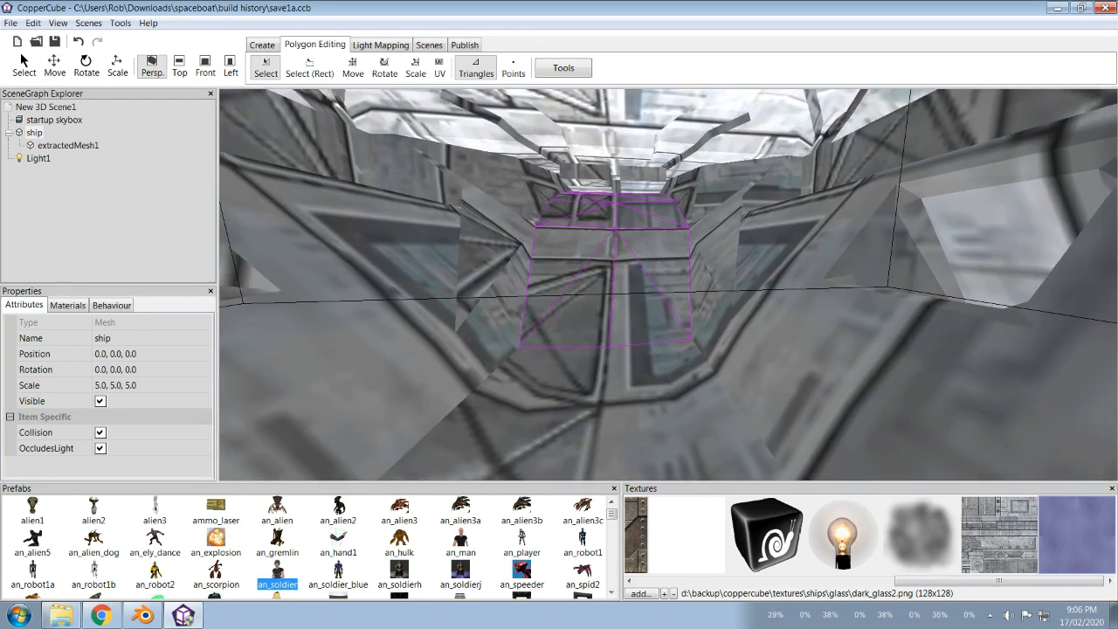
key(w)
right_drag(668, 284, 603, 240)
key(s)
key(s)
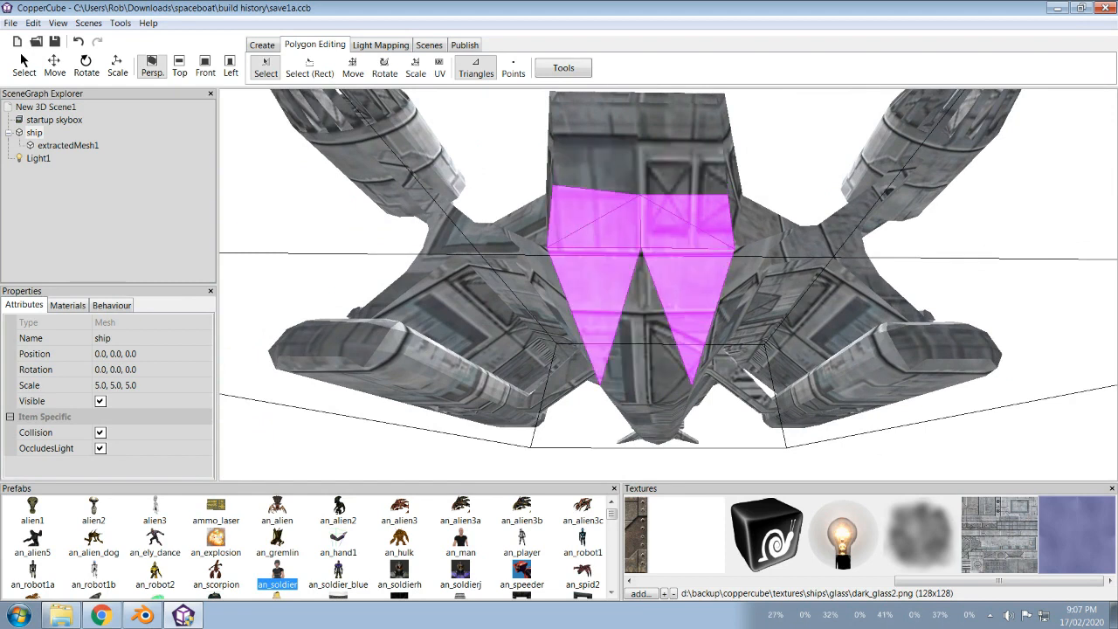
ctrl+click(622, 348)
right_drag(622, 347, 615, 292)
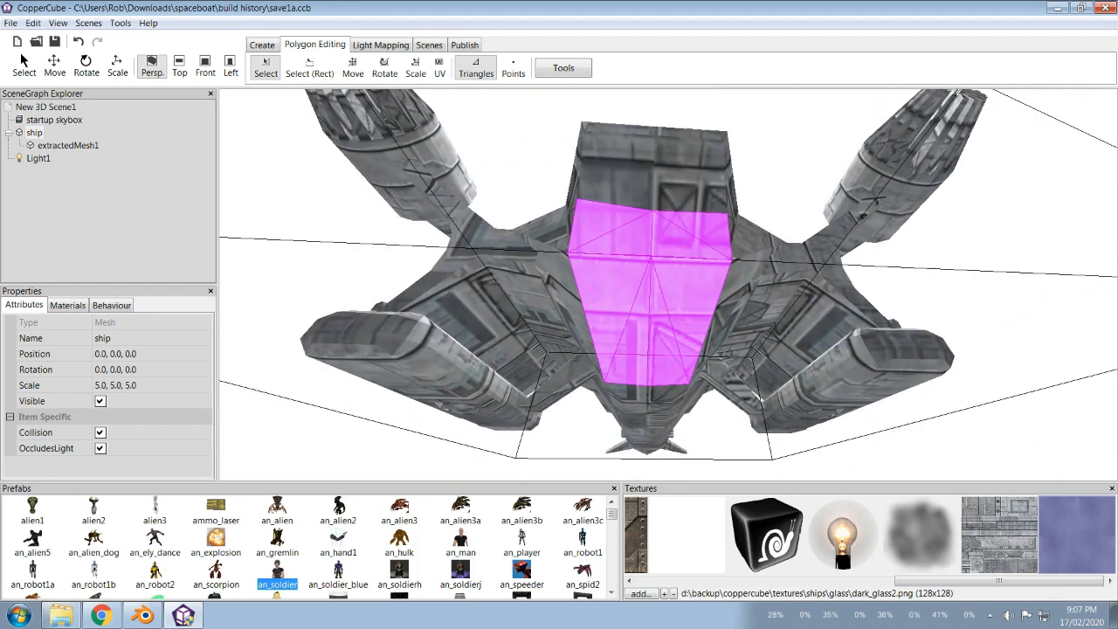
Step: Create a new mesh object from the selected hull triangles and delete those triangles from the ship mesh
click(564, 67)
click(629, 104)
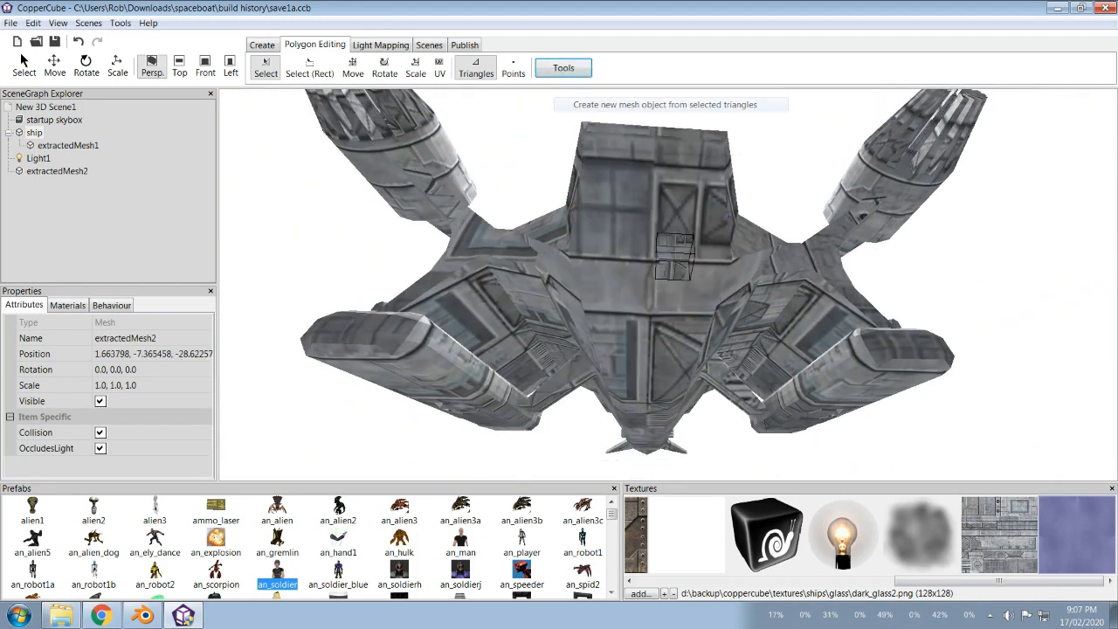
click(38, 158)
click(34, 132)
key(Delete)
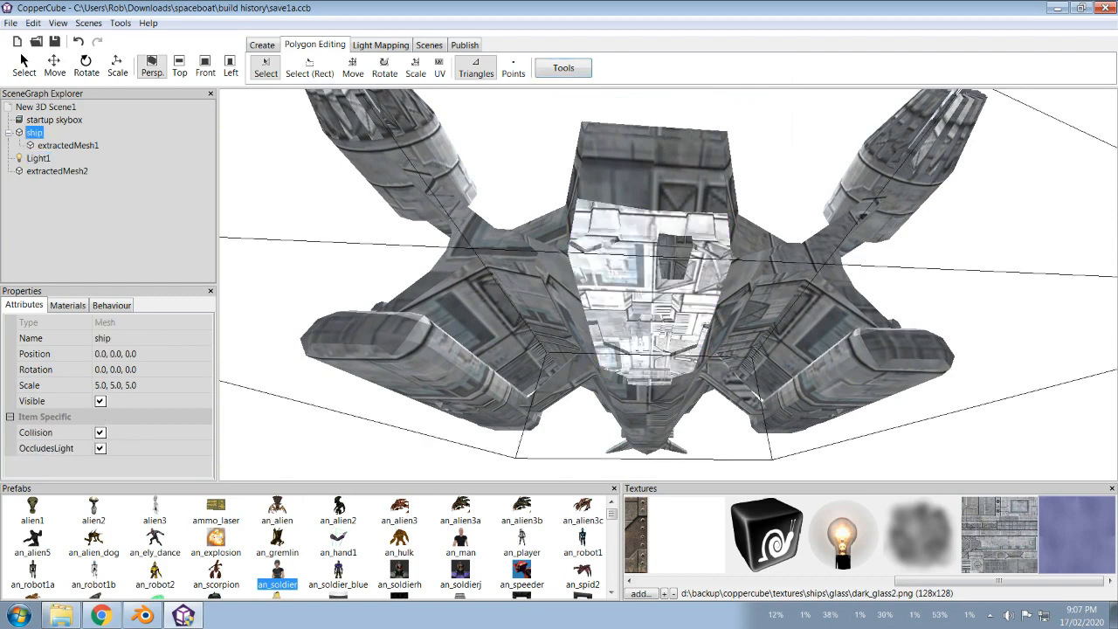
Step: Set the position of the newly extracted hull section to 0
click(56, 171)
click(152, 354)
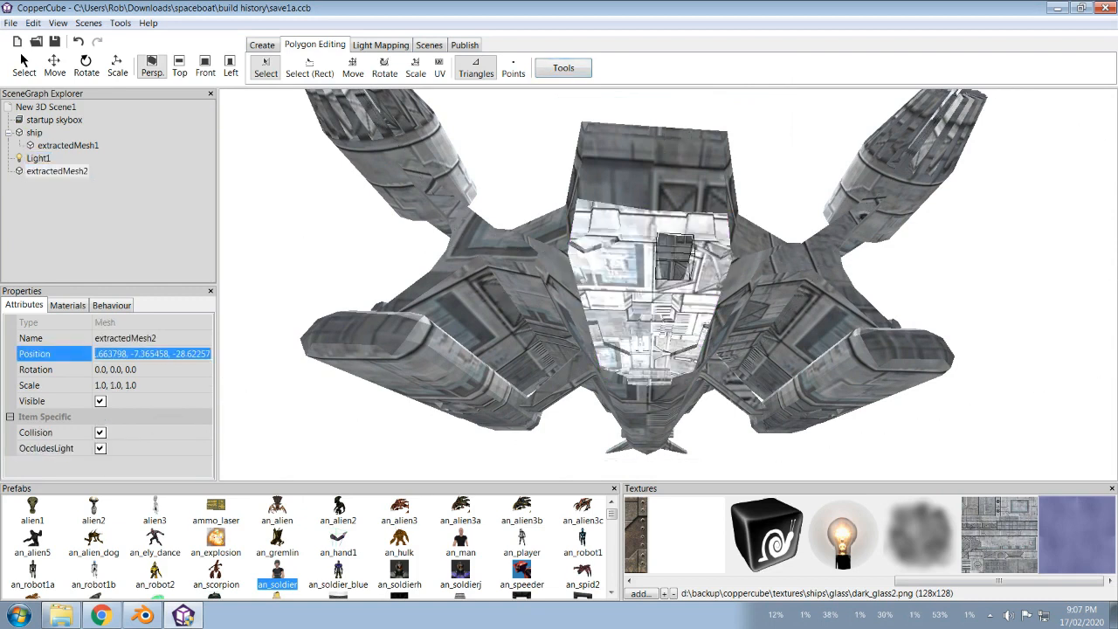
text(0)
key(Return)
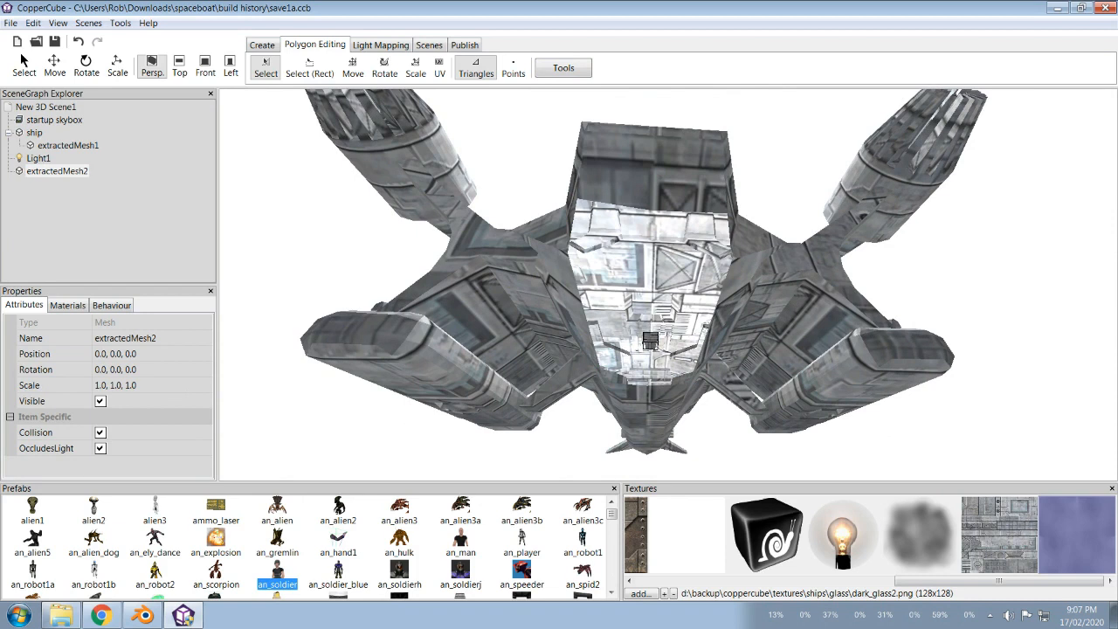
Step: Make the newly extracted hull section a child of the ship mesh
click(69, 145)
click(57, 171)
key(Up)
key(Up)
key(Up)
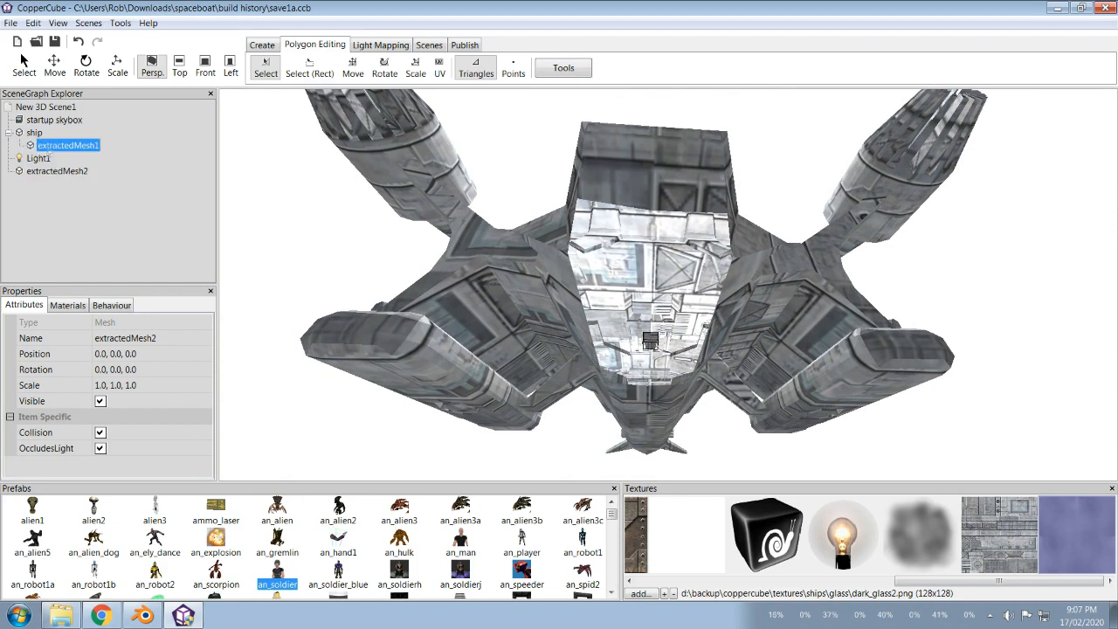
drag(38, 140, 35, 132)
Step: Centre the pivot point of the extracted underside hull section, ready for rotating it
drag(655, 284, 594, 303)
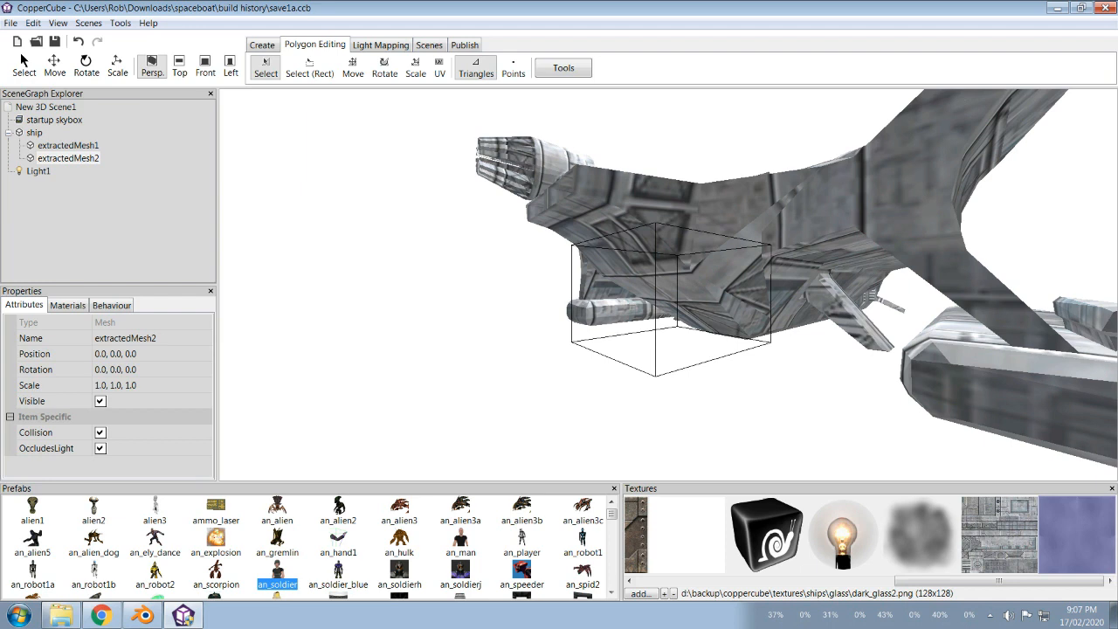
mouse_move(668, 285)
mouse_down()
mouse_move(701, 296)
mouse_move(673, 274)
mouse_up()
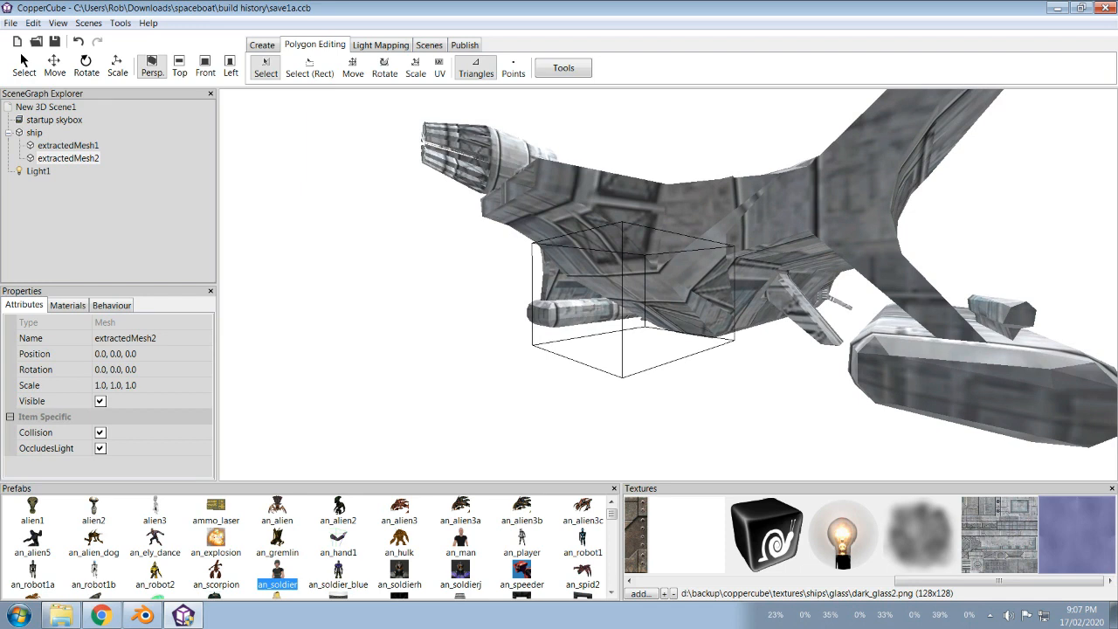
click(85, 66)
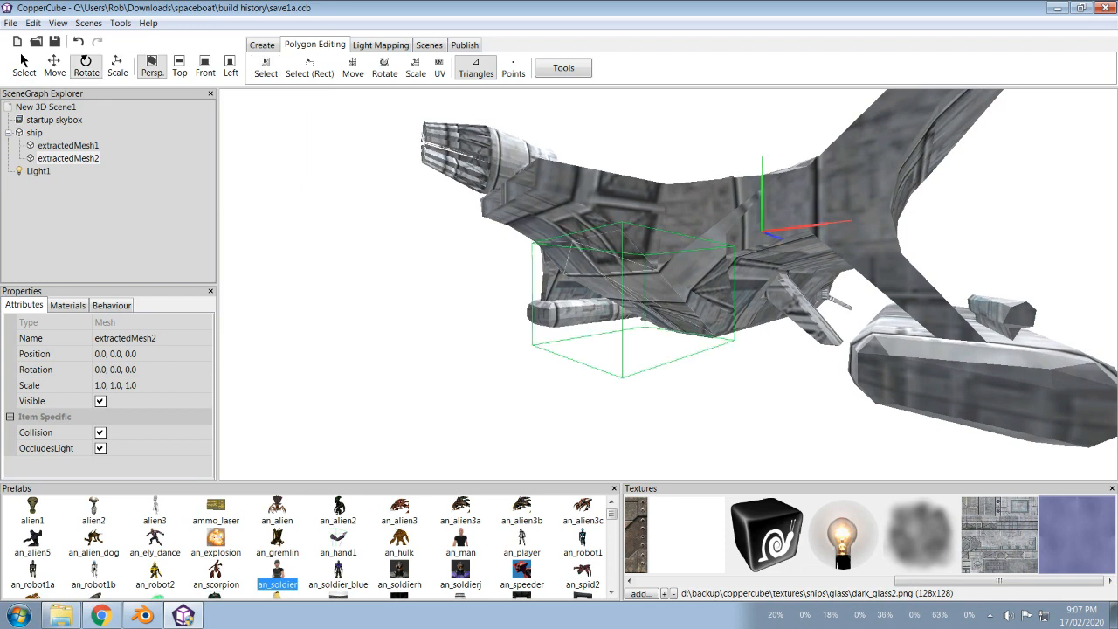
click(68, 145)
right_click(68, 158)
mouse_move(115, 194)
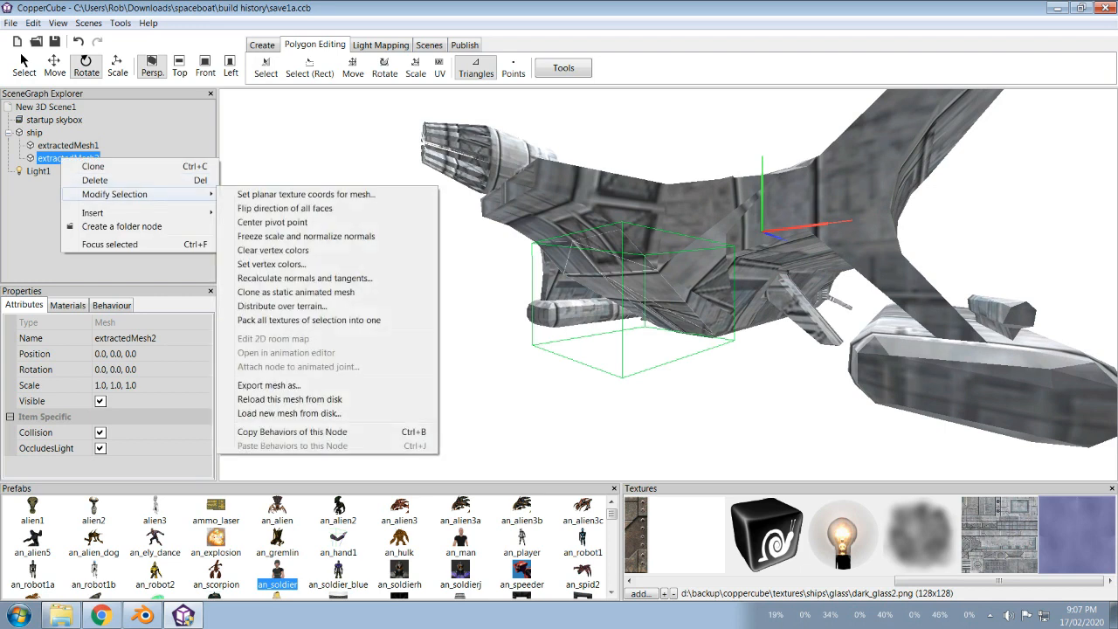
click(272, 222)
drag(669, 284, 524, 302)
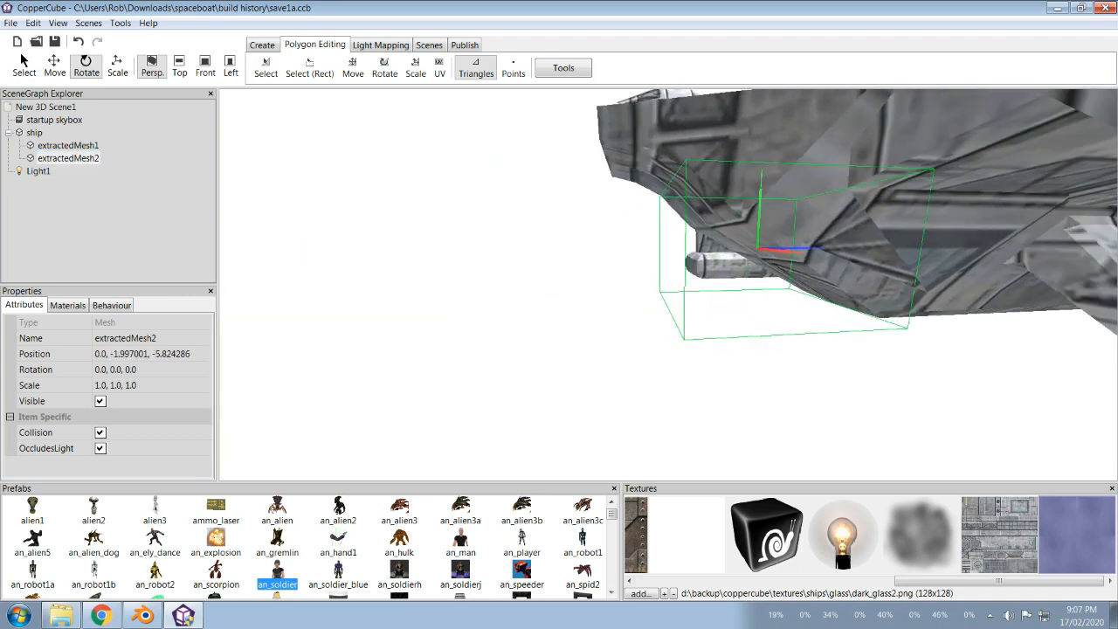
Step: Rotate the extracted underside hull section to -63 degrees about X and lower it to about Y -3.73, Z -5.82
drag(664, 349, 622, 305)
drag(753, 200, 753, 154)
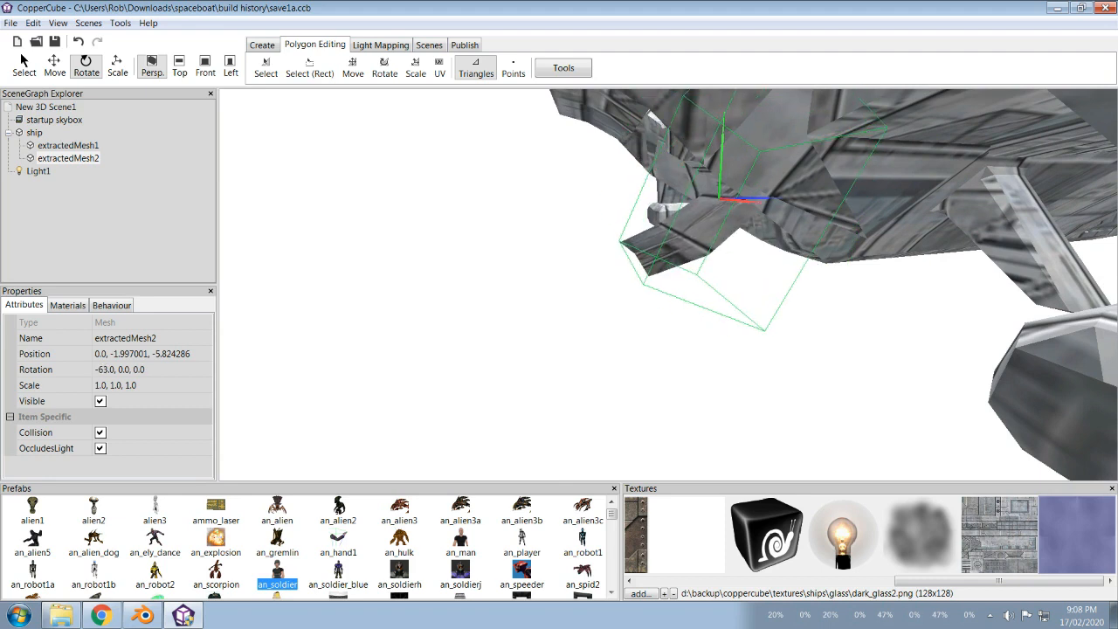
click(54, 66)
drag(723, 127, 723, 187)
drag(723, 366, 856, 280)
drag(724, 203, 305, 310)
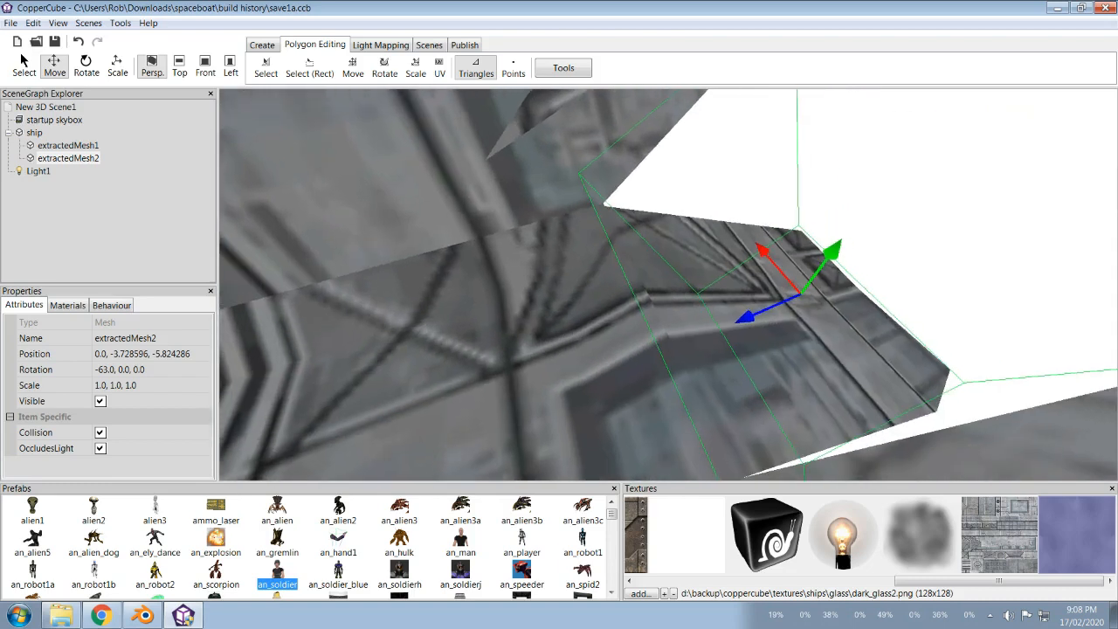
mouse_move(744, 316)
mouse_down()
mouse_move(753, 313)
mouse_move(739, 320)
mouse_up()
Step: Apply default_texture.jpg from the editor's default textures to the extracted underside hull section
drag(999, 581, 976, 581)
click(662, 534)
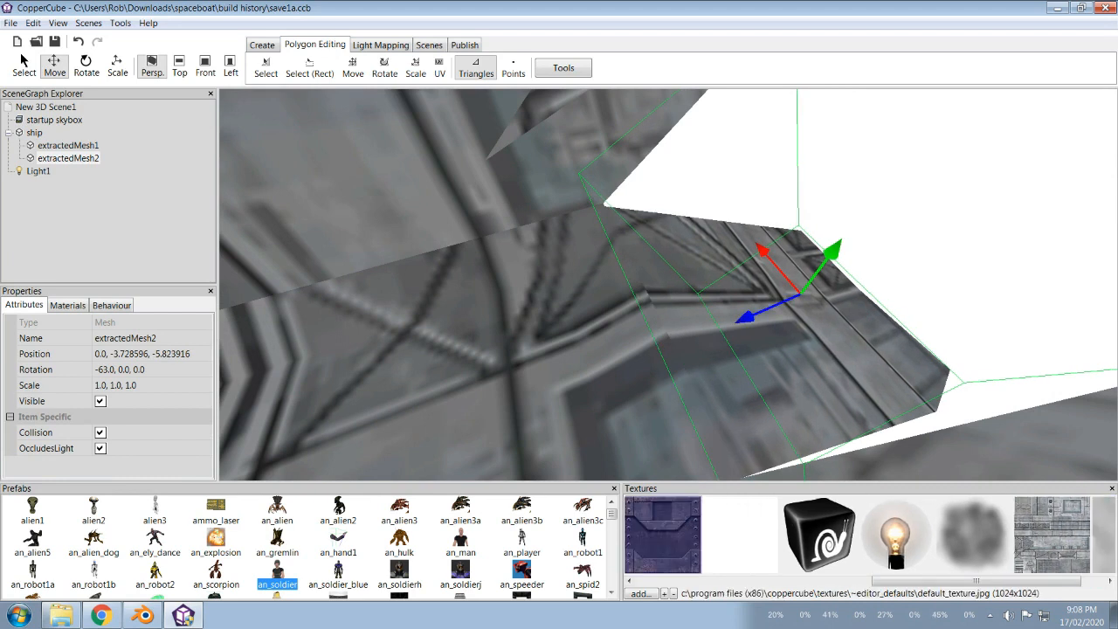
click(67, 304)
click(94, 379)
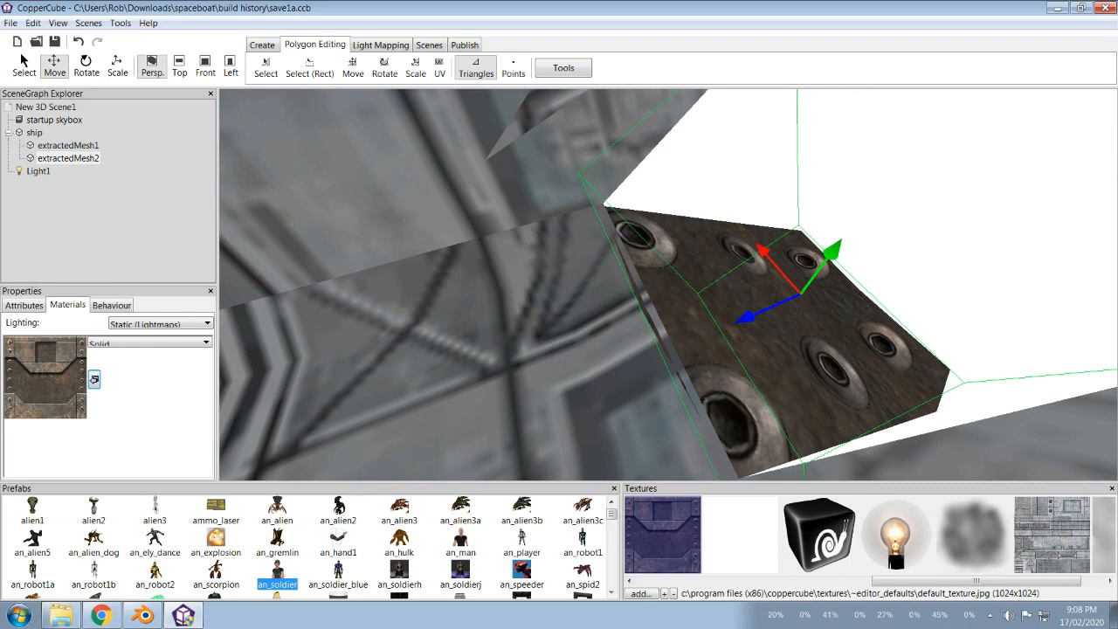
Step: Nudge the extracted hull section to about Y -3.707, Z -5.856 so its front edge meets the hull opening
drag(757, 314, 759, 312)
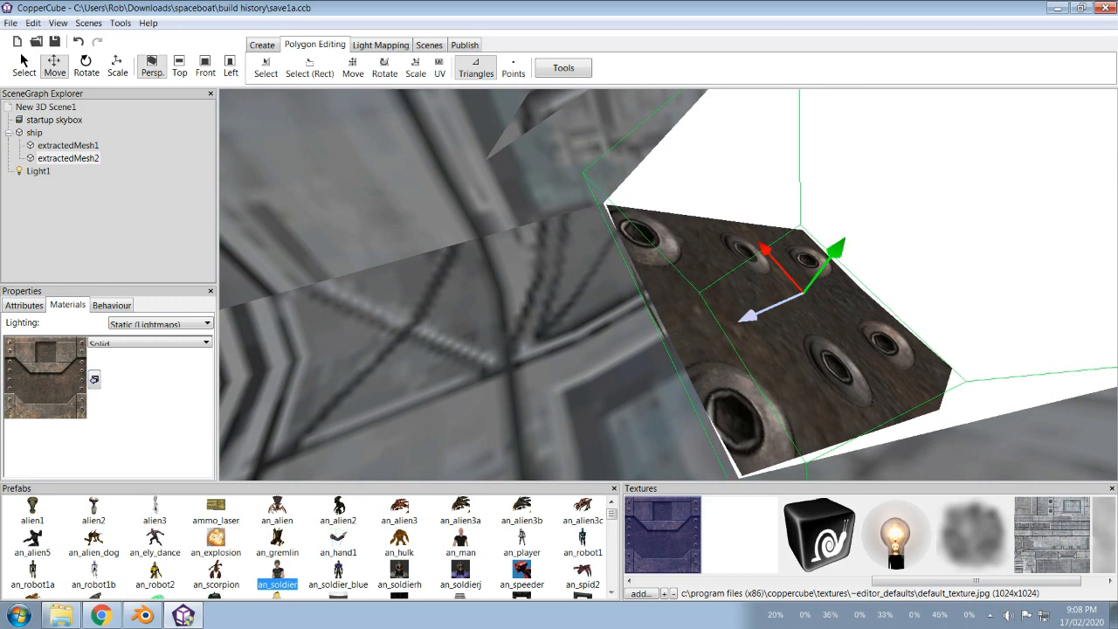
drag(834, 251, 837, 247)
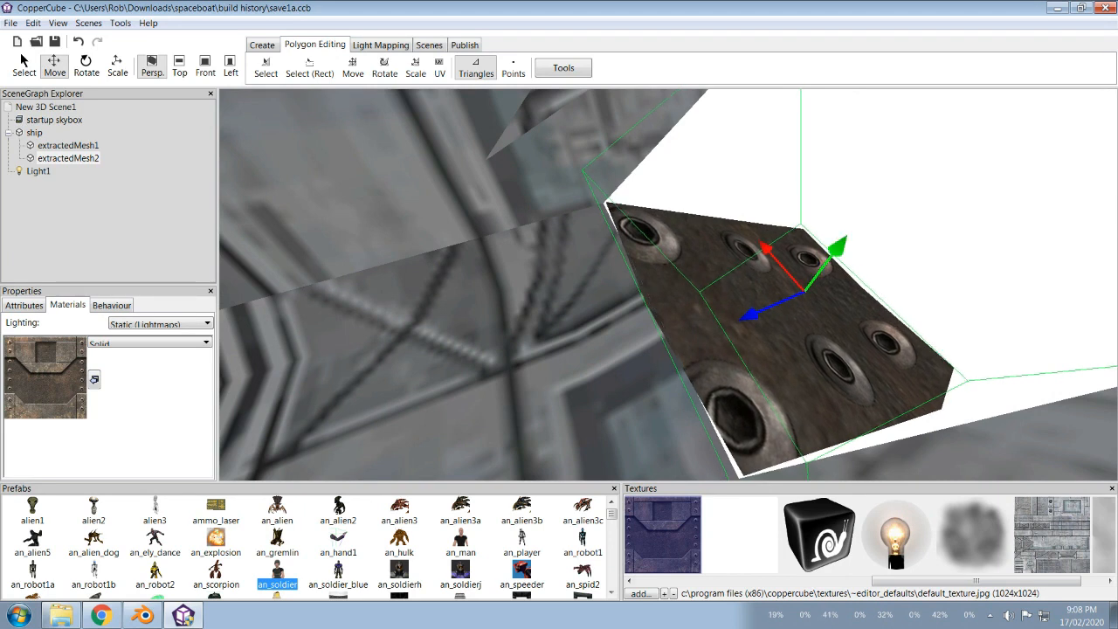
click(46, 107)
drag(669, 285, 1061, 245)
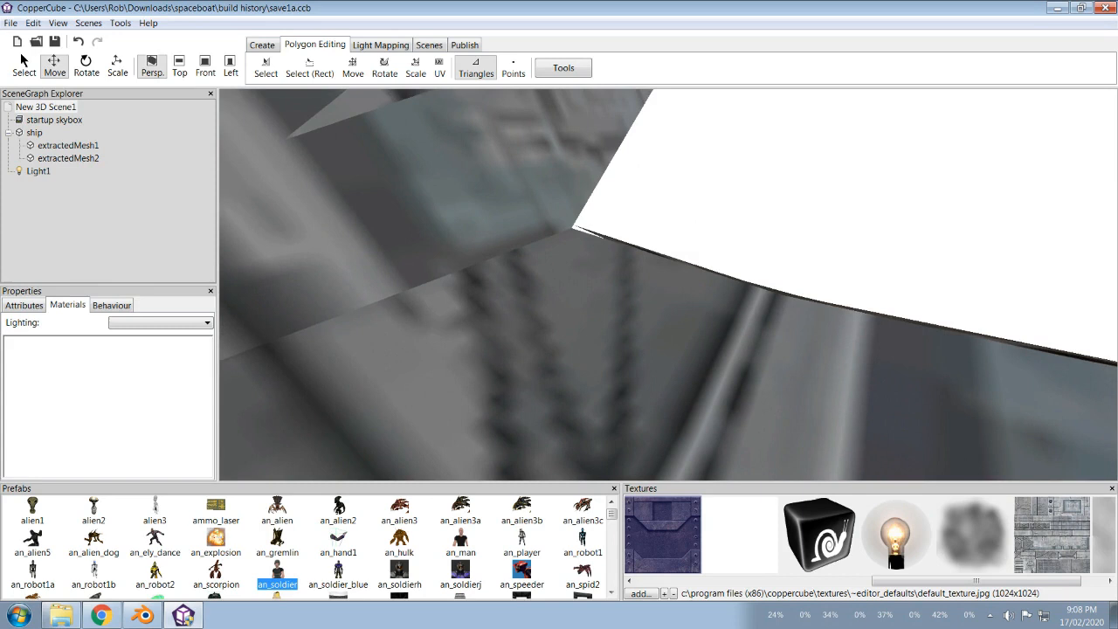
mouse_move(1062, 245)
mouse_down()
mouse_move(1048, 245)
mouse_move(1083, 249)
mouse_up()
Step: Set the scale of the parent ship mesh to 8 on all axes
click(67, 145)
click(67, 158)
click(67, 145)
click(34, 132)
click(24, 305)
click(115, 385)
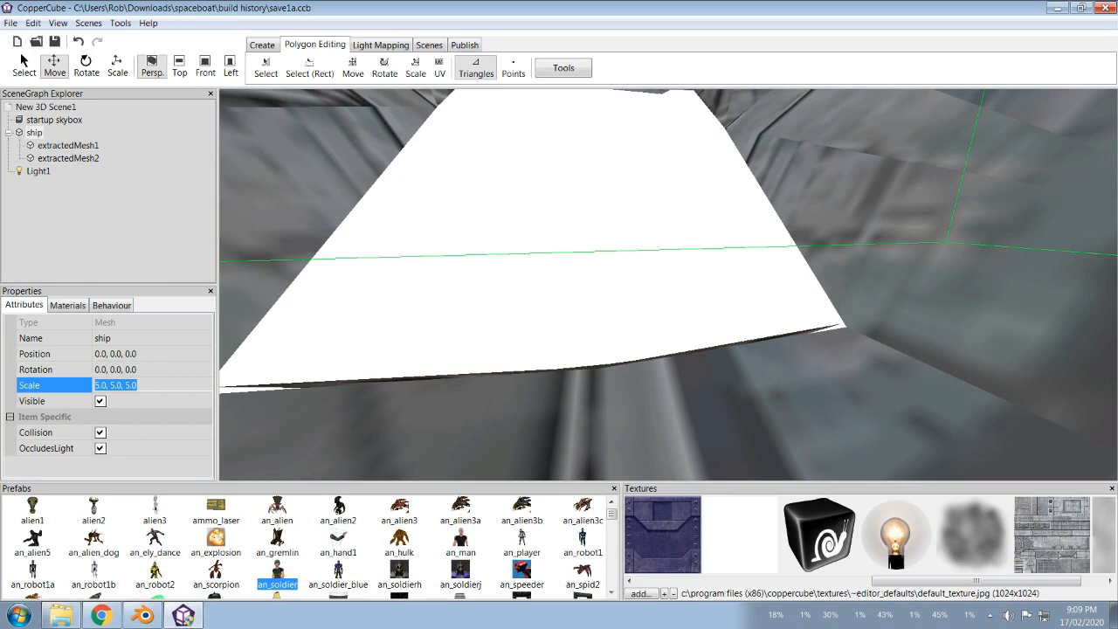
text(8)
key(Return)
key(Up)
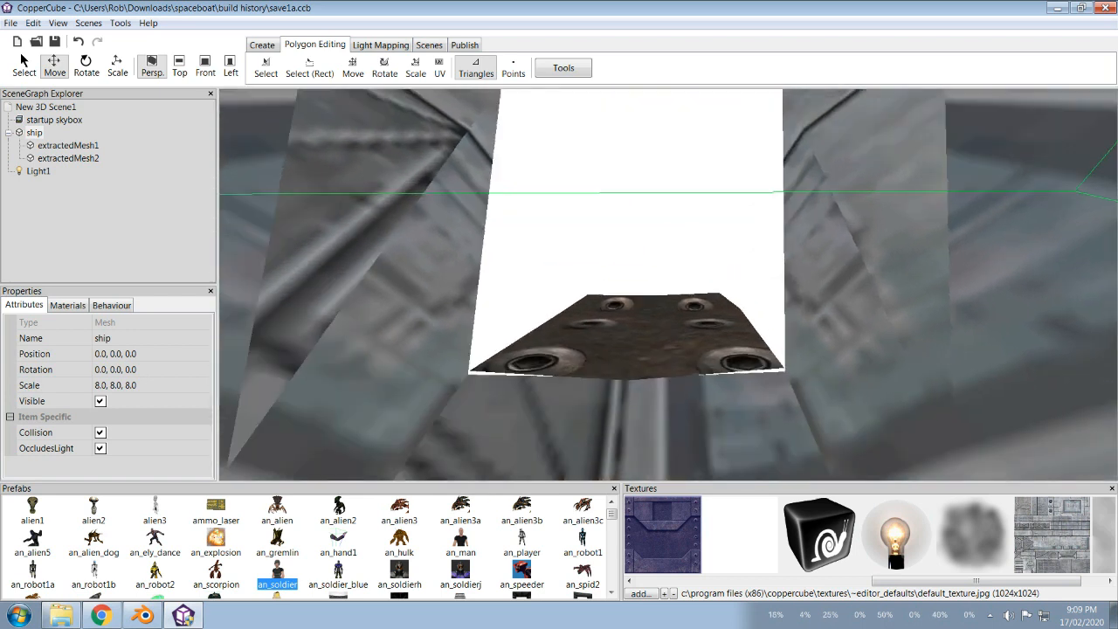
Step: Lower the extracted hull section slightly to about Y -3.718 to close the gap along its hull edge
drag(668, 285, 668, 262)
click(68, 159)
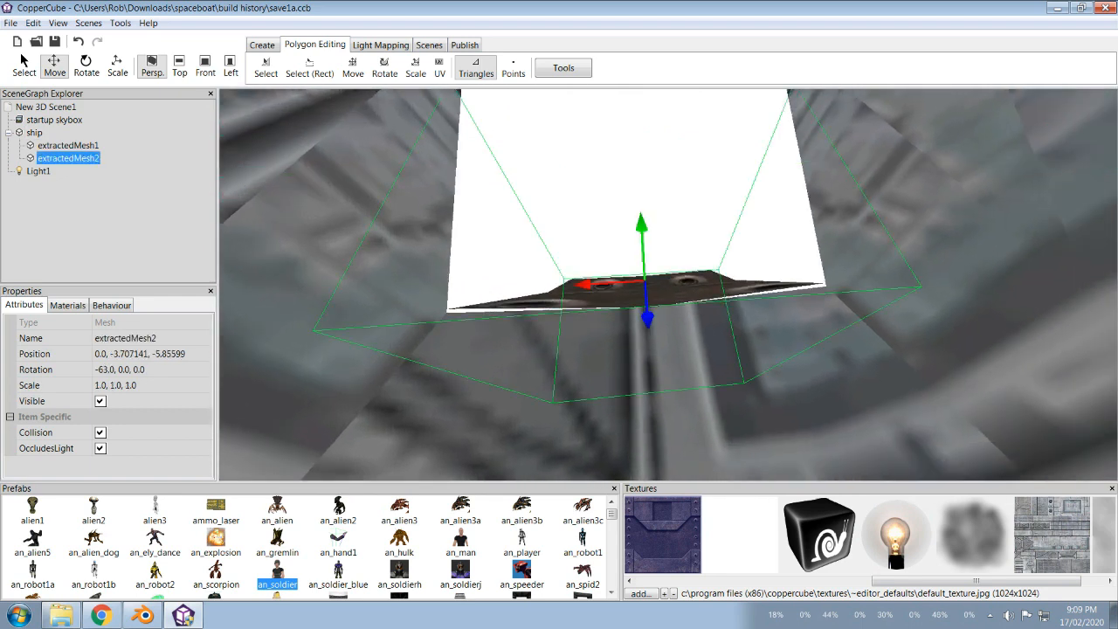
drag(642, 229, 641, 231)
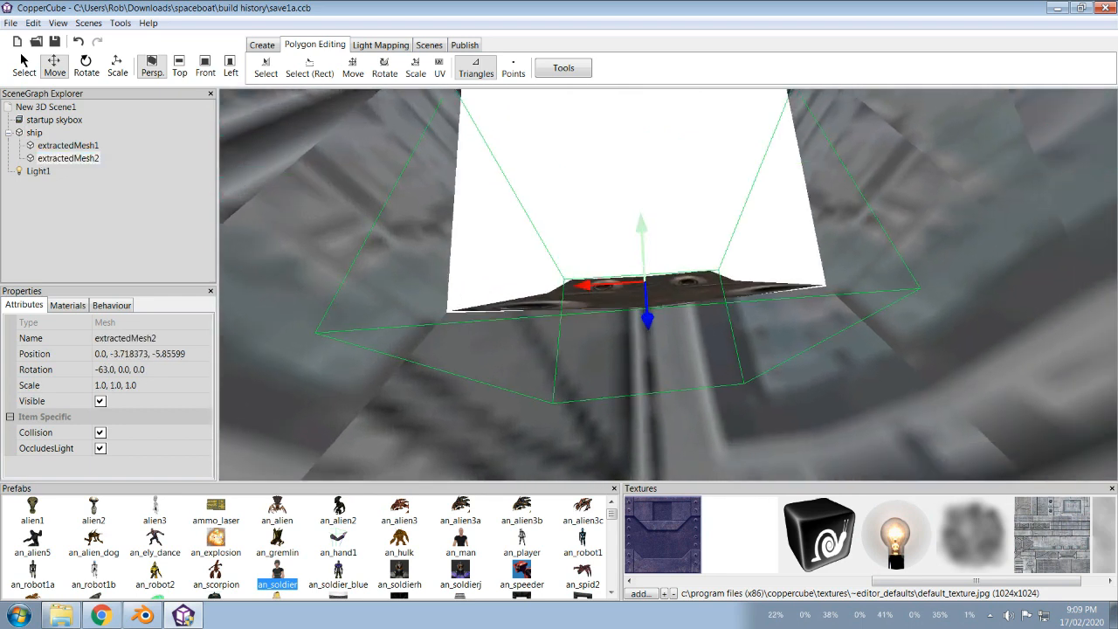
click(45, 106)
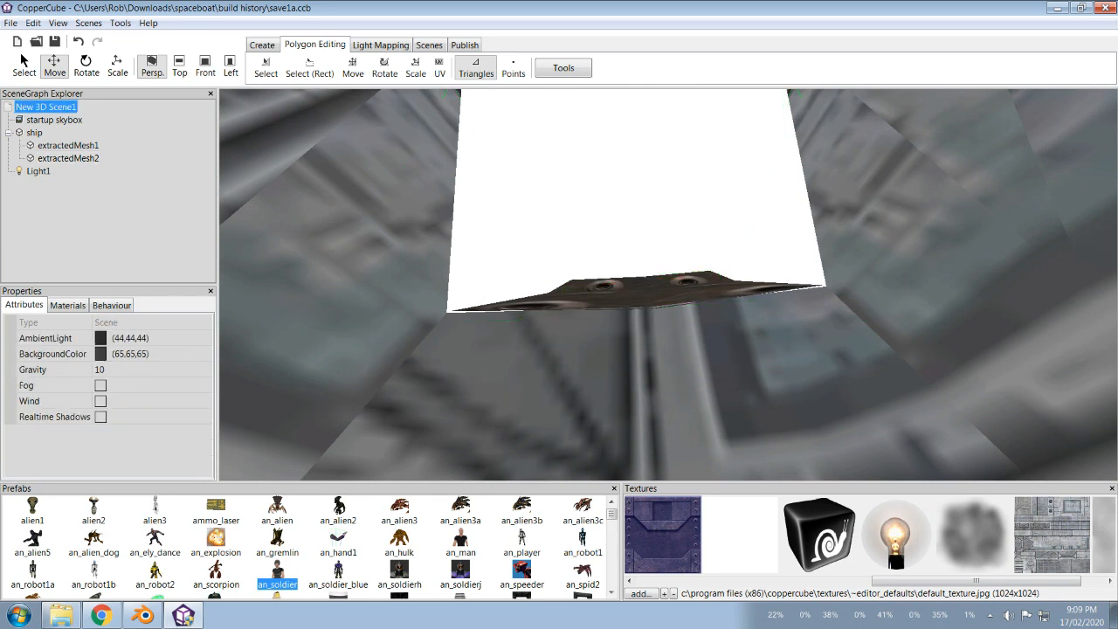
click(11, 23)
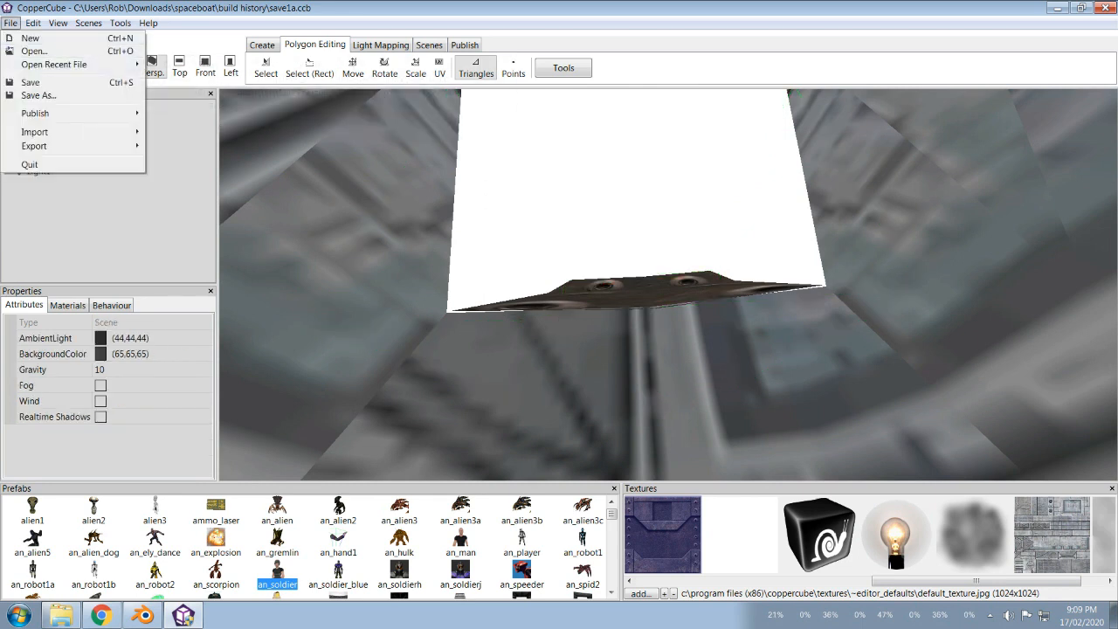
mouse_move(33, 23)
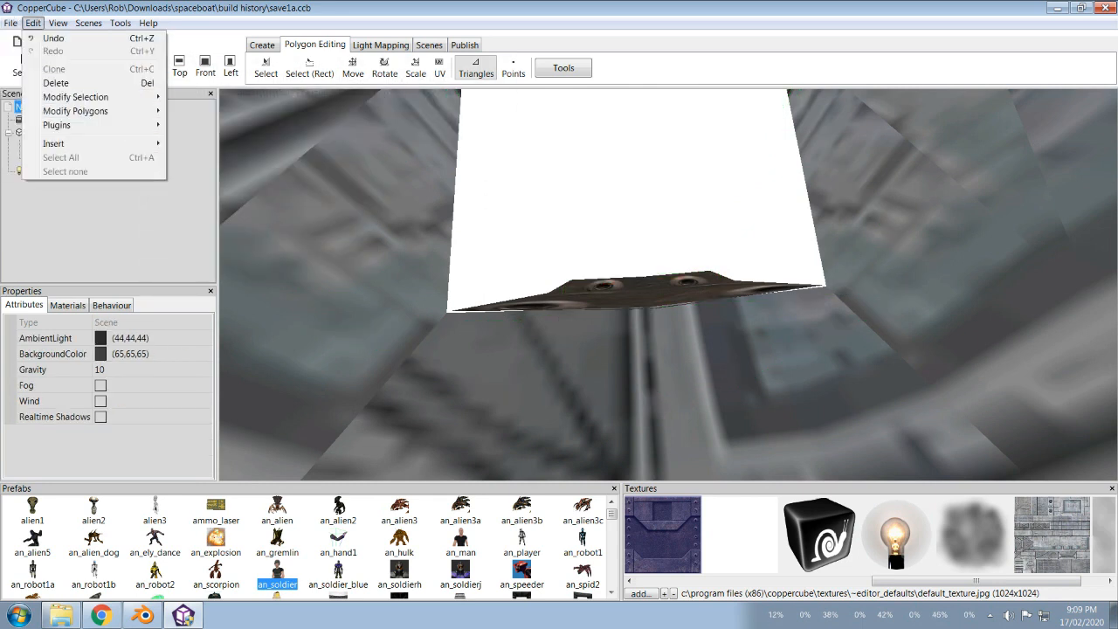
mouse_move(87, 125)
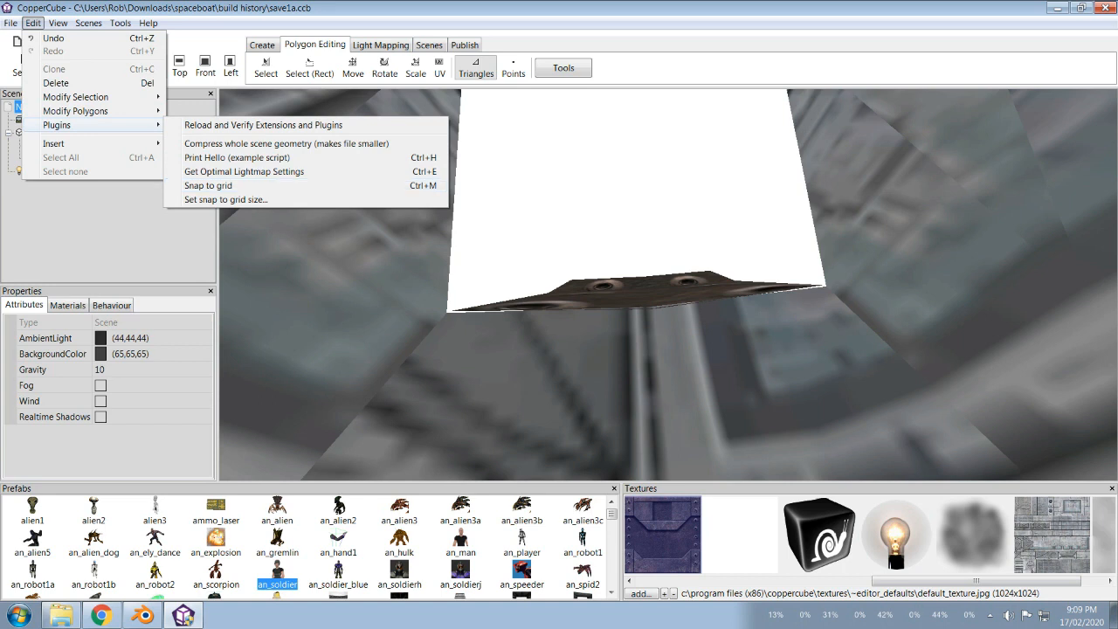
key(Escape)
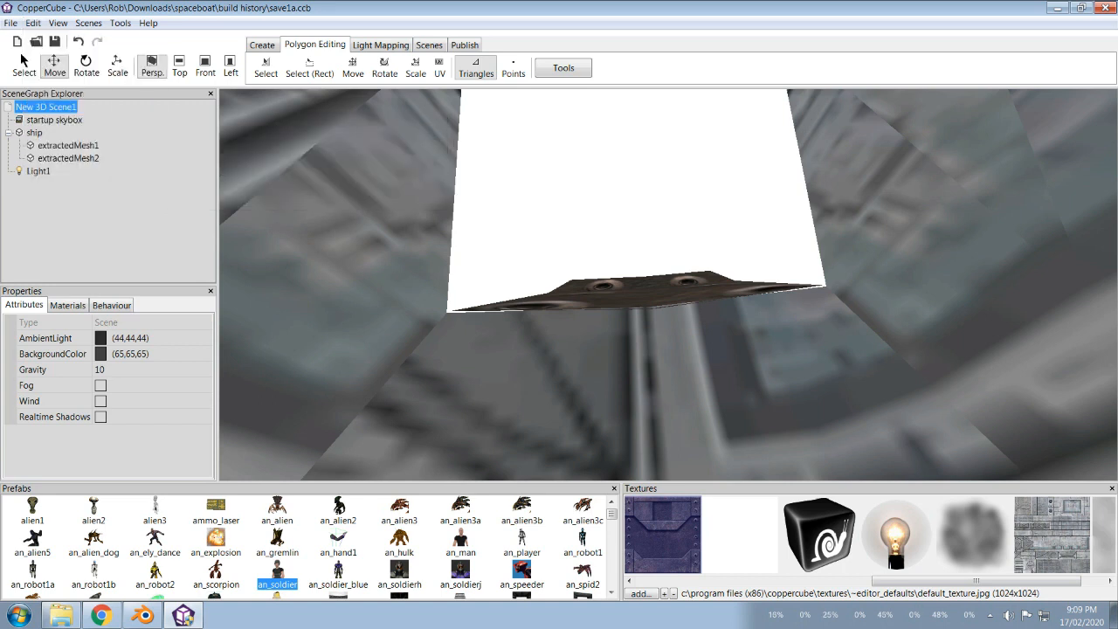
Step: Select the extracted underside hull section and examine the fit of its edge against the hull from the side
click(68, 158)
drag(643, 274, 639, 337)
scroll(668, 285, up, 3)
drag(711, 237, 849, 257)
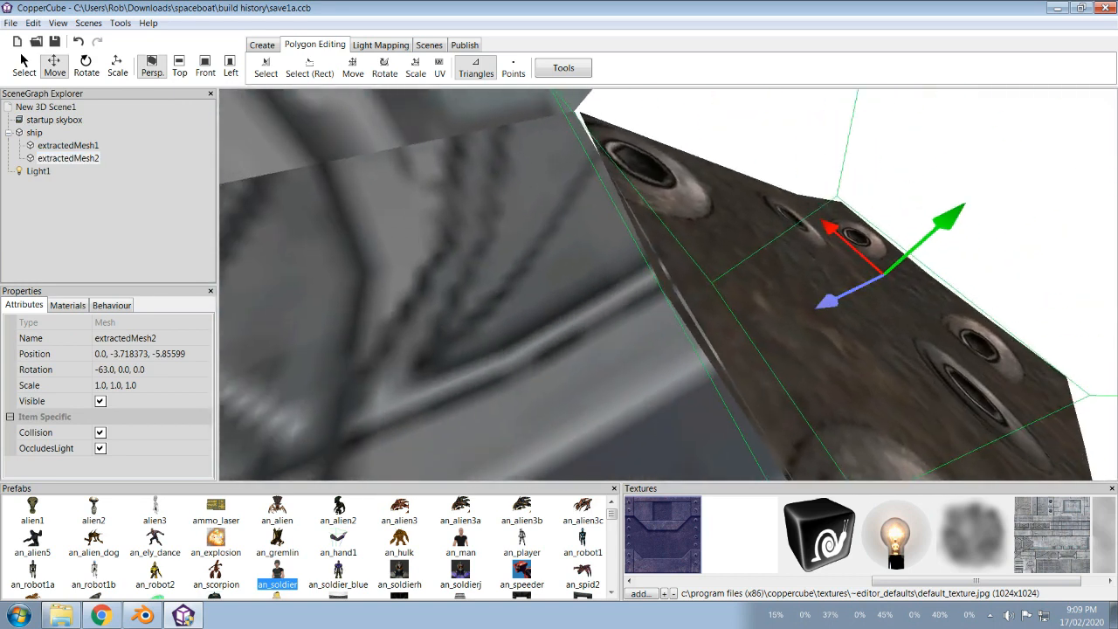
Step: Nudge extractedMesh2 along its vertical and lengthwise axes to about Y -3.71, Z -5.856 at the hull edge
drag(827, 302, 825, 303)
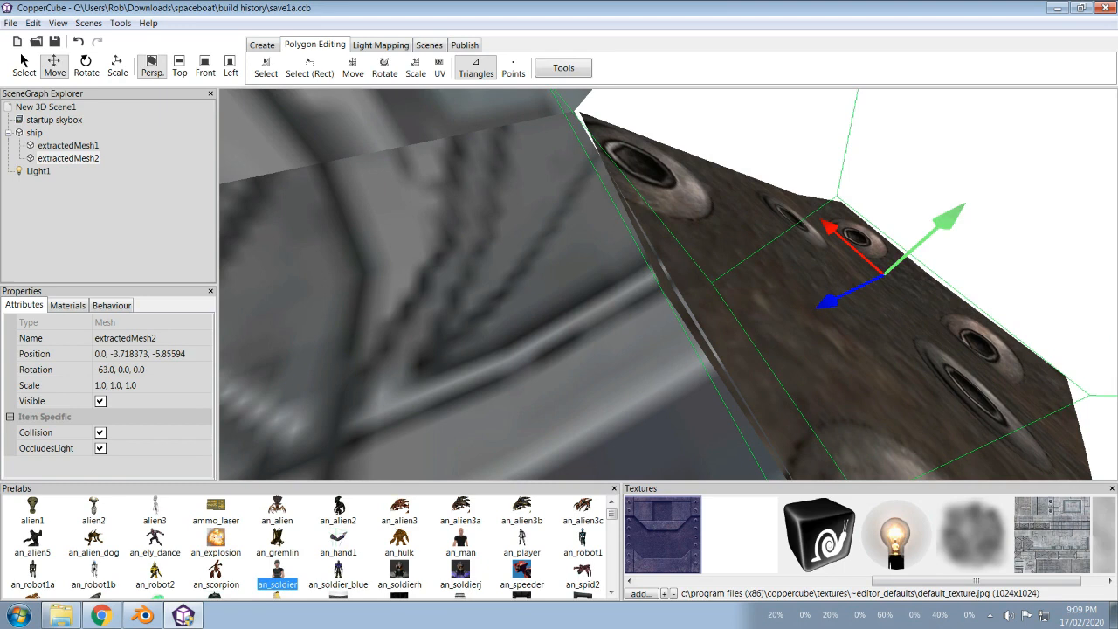
drag(945, 220, 948, 220)
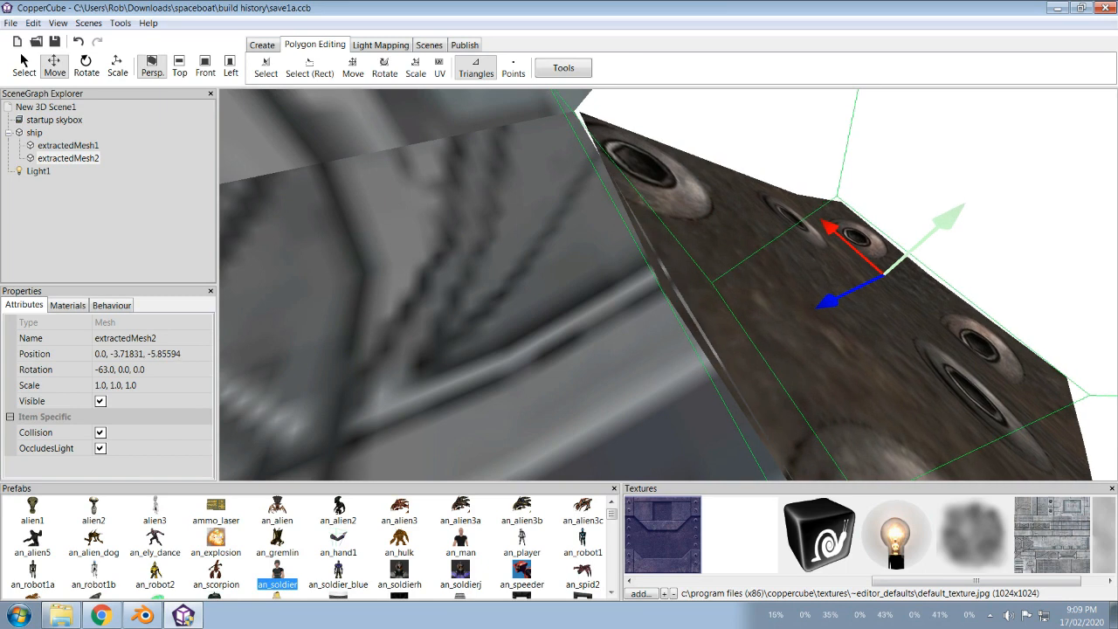
drag(947, 220, 950, 221)
Step: Set extractedMesh2's X rotation to -53 and raise the mesh towards the hull to about Y -3.41
drag(664, 288, 622, 336)
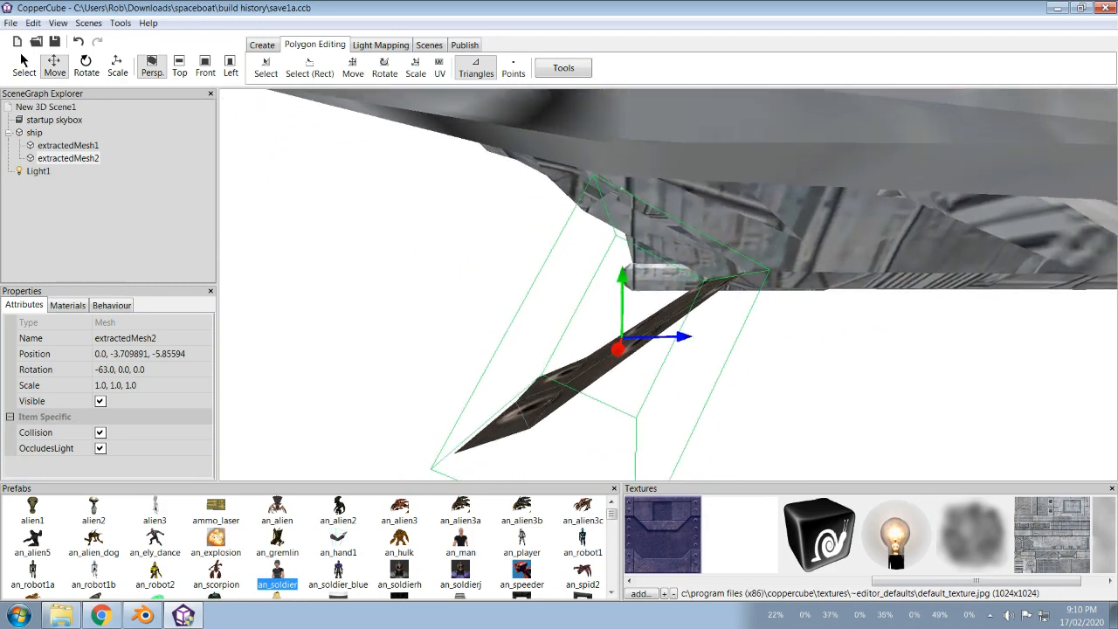
click(122, 369)
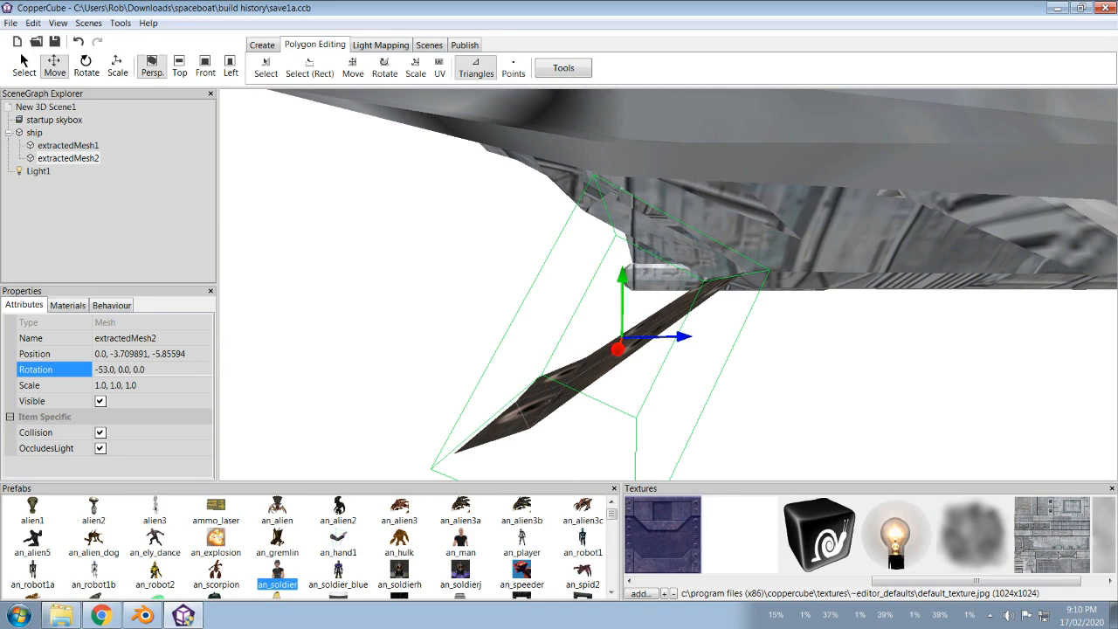
key(Return)
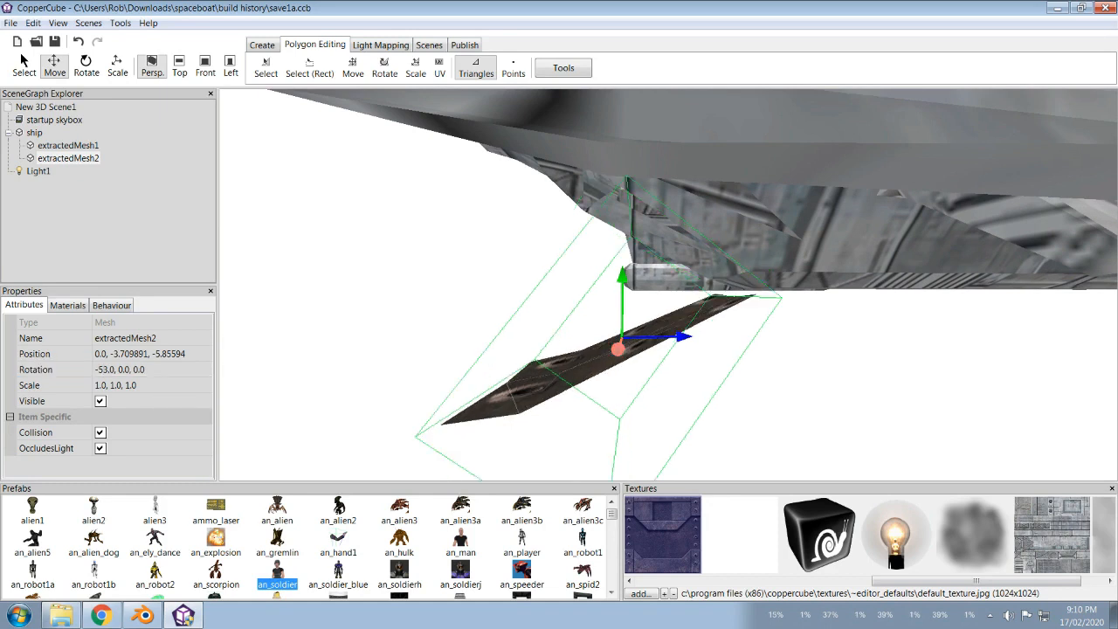
mouse_move(622, 336)
mouse_down()
mouse_move(591, 339)
mouse_move(629, 347)
mouse_move(634, 371)
mouse_move(634, 316)
mouse_move(740, 319)
mouse_move(664, 318)
mouse_move(626, 450)
mouse_move(627, 357)
mouse_up()
scroll(829, 247, down, 6)
scroll(787, 230, up, 3)
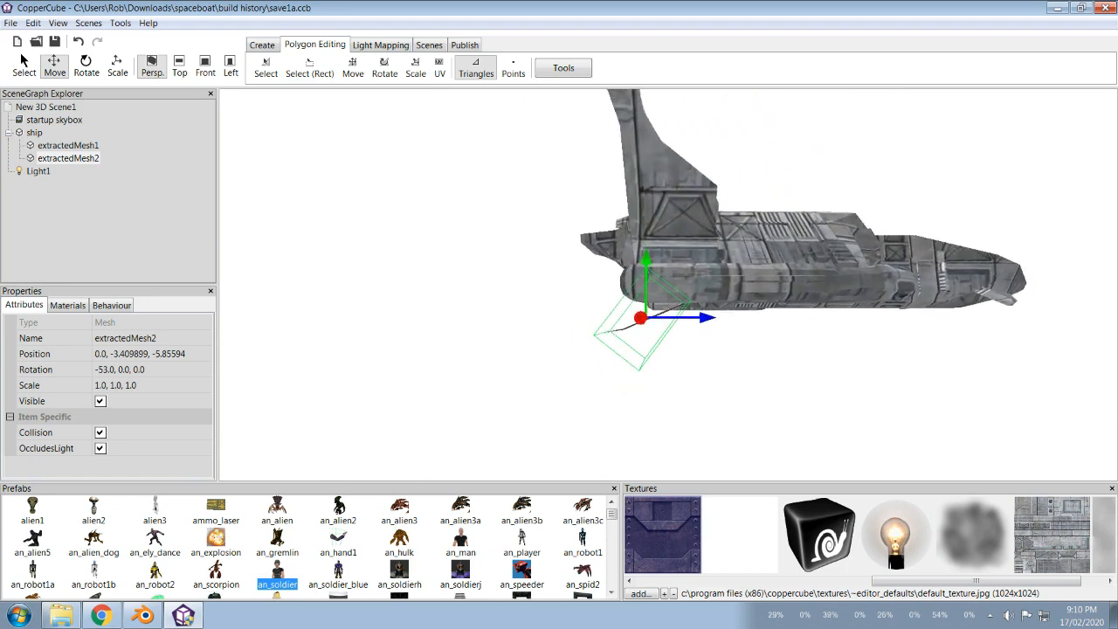
Step: Flatten the ramp mesh by setting its X rotation to -43
drag(624, 276, 676, 312)
click(99, 370)
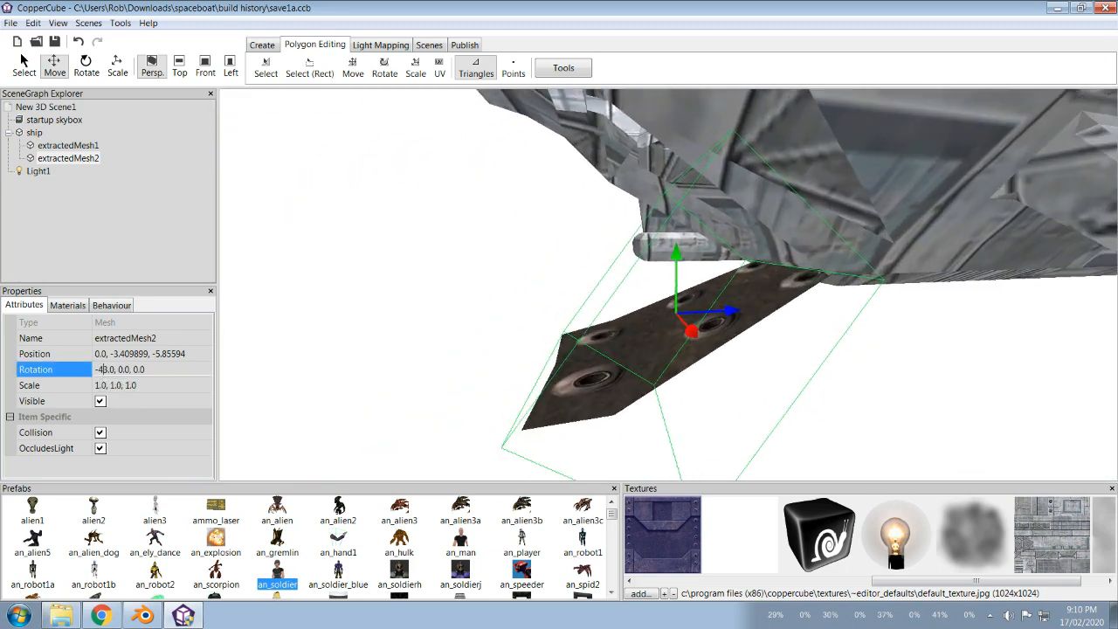
key(Return)
Step: Move the ramp mesh to about Y -3.173, Z -6.045 so its inner edge meets the hull opening
drag(676, 312, 492, 308)
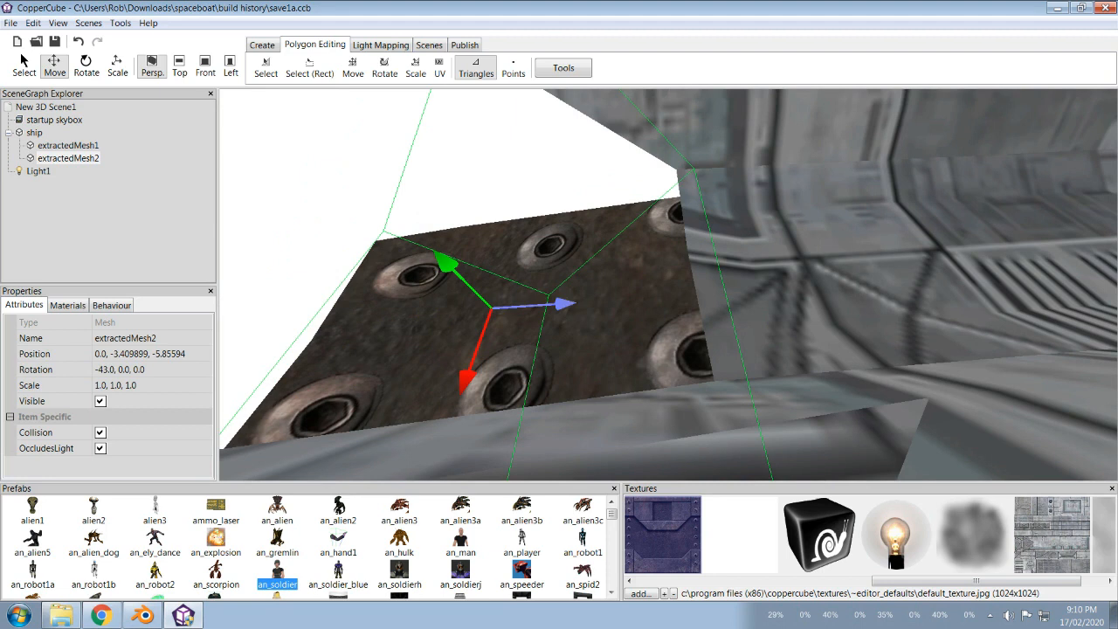
drag(560, 304, 537, 305)
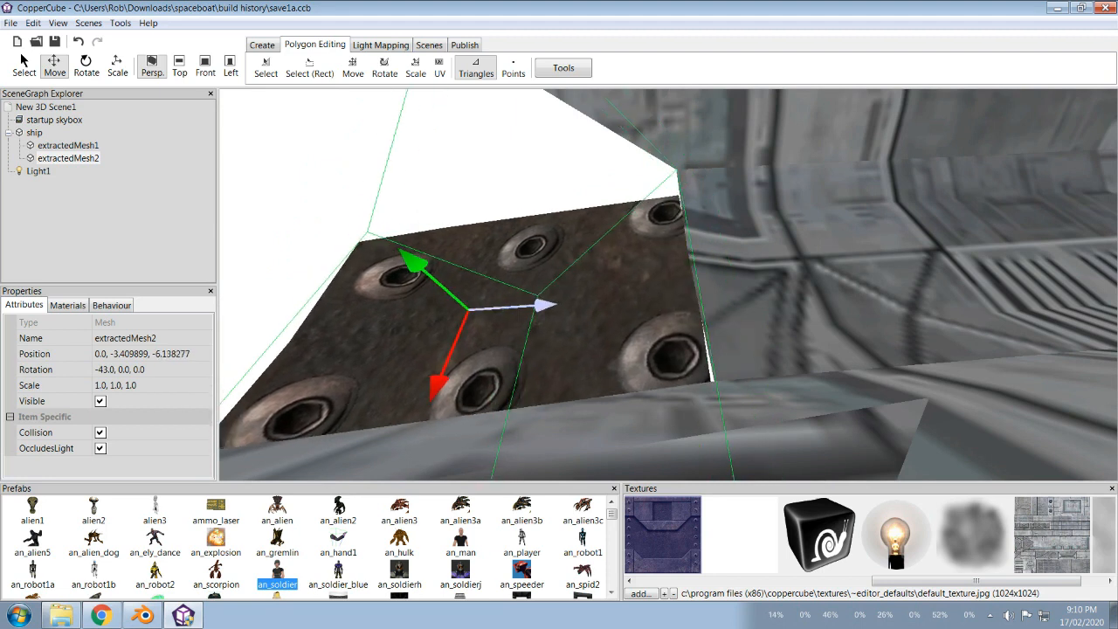
drag(418, 266, 397, 254)
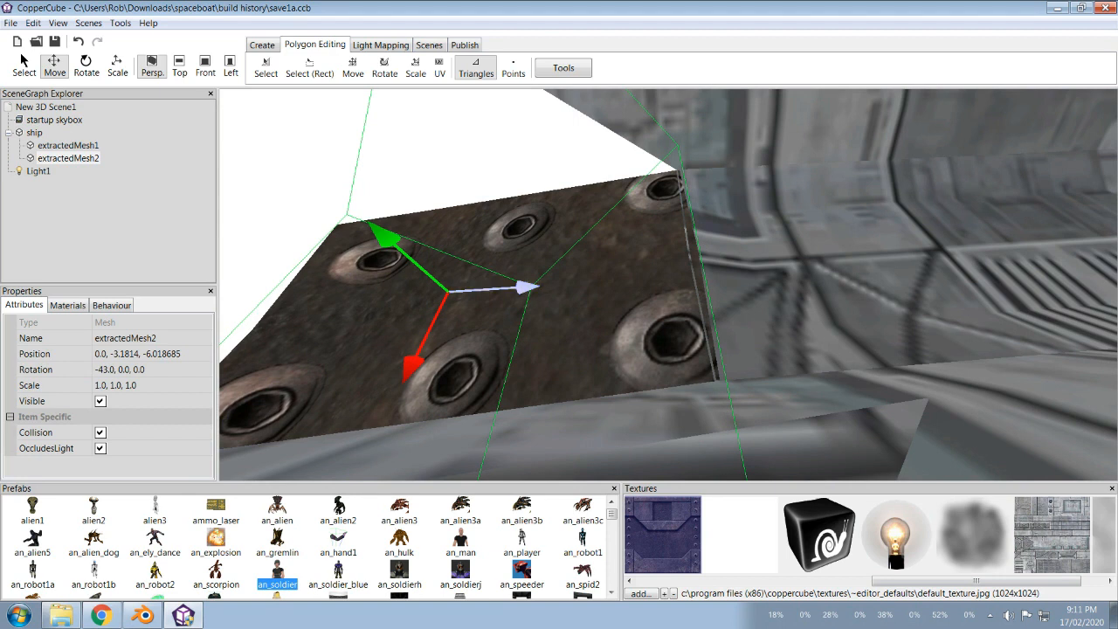
drag(528, 287, 523, 287)
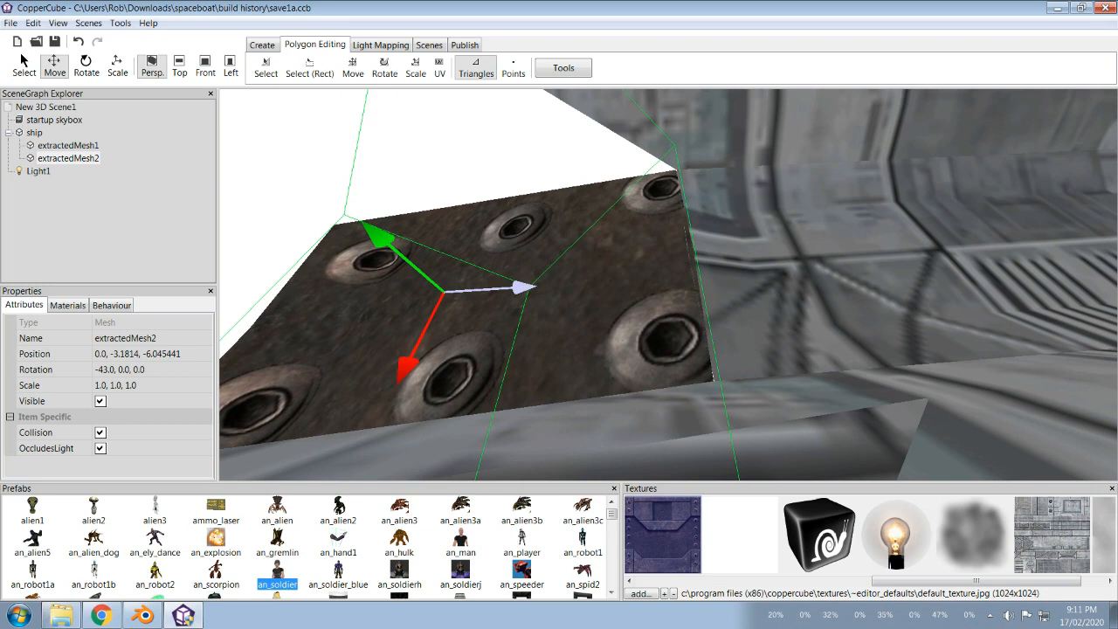
drag(668, 284, 1061, 367)
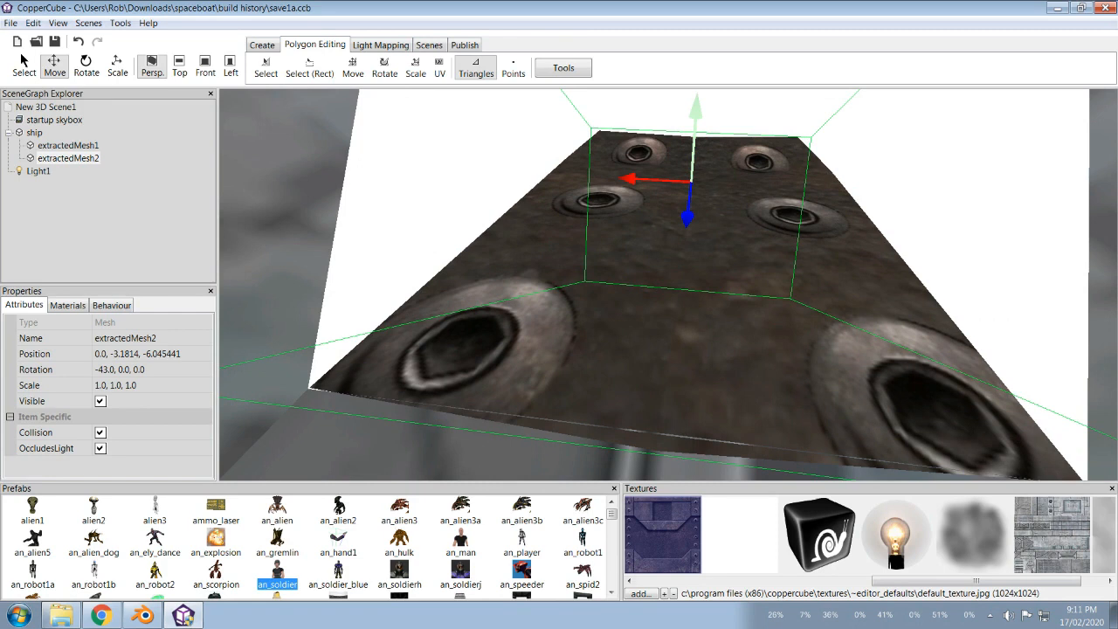
drag(696, 109, 696, 107)
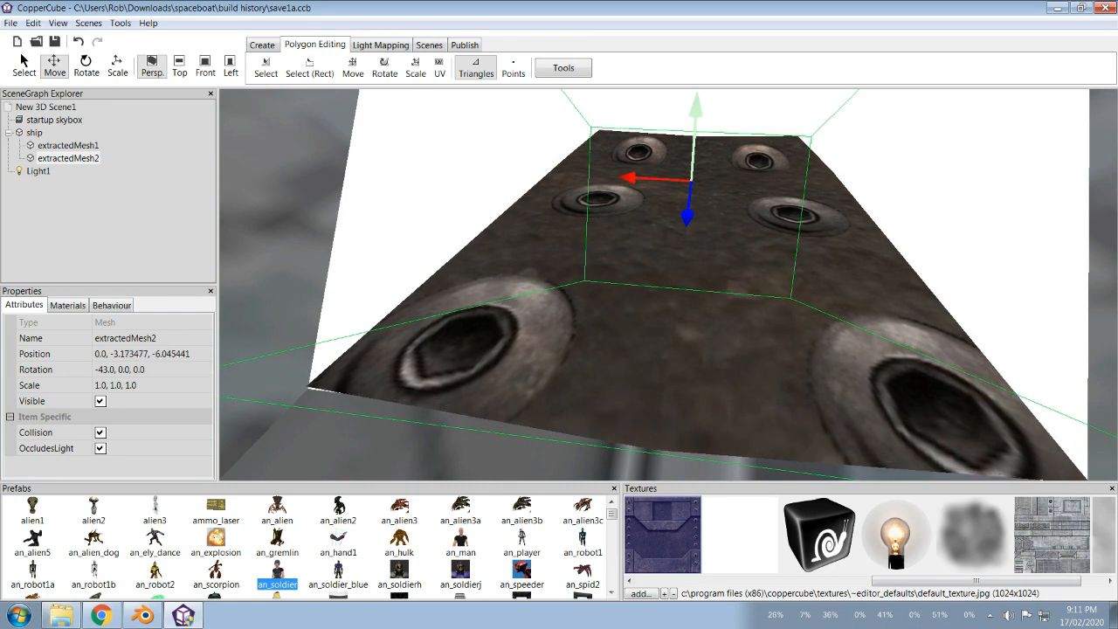
Step: Replace extractedMesh2's rusty material with the external hull texture part6b.png
click(47, 106)
key(Up)
key(Down)
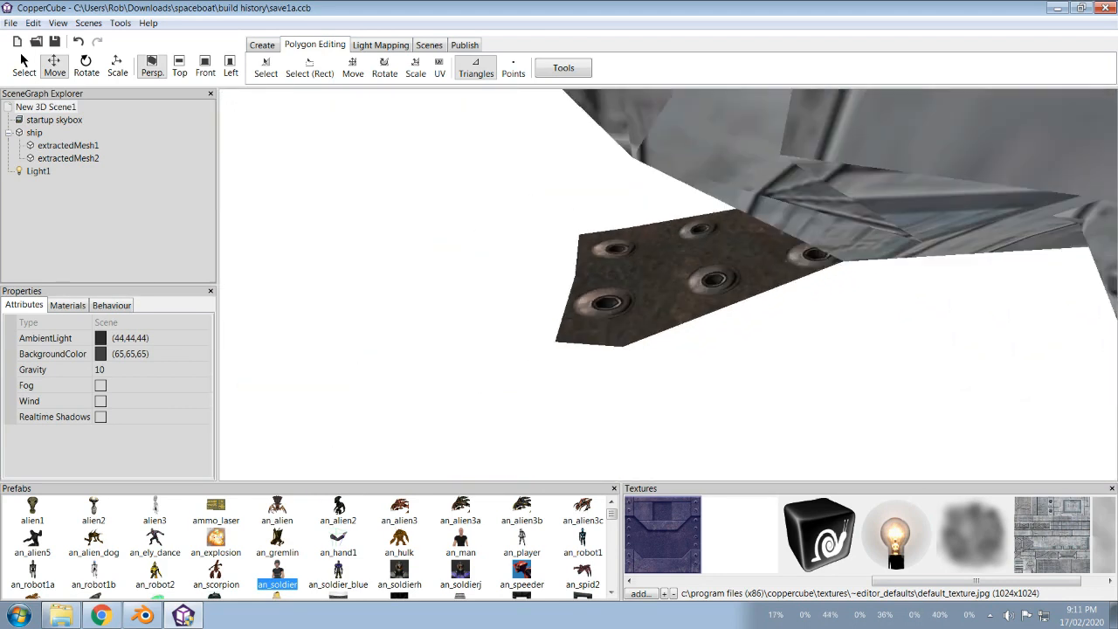
click(69, 145)
click(68, 158)
click(67, 305)
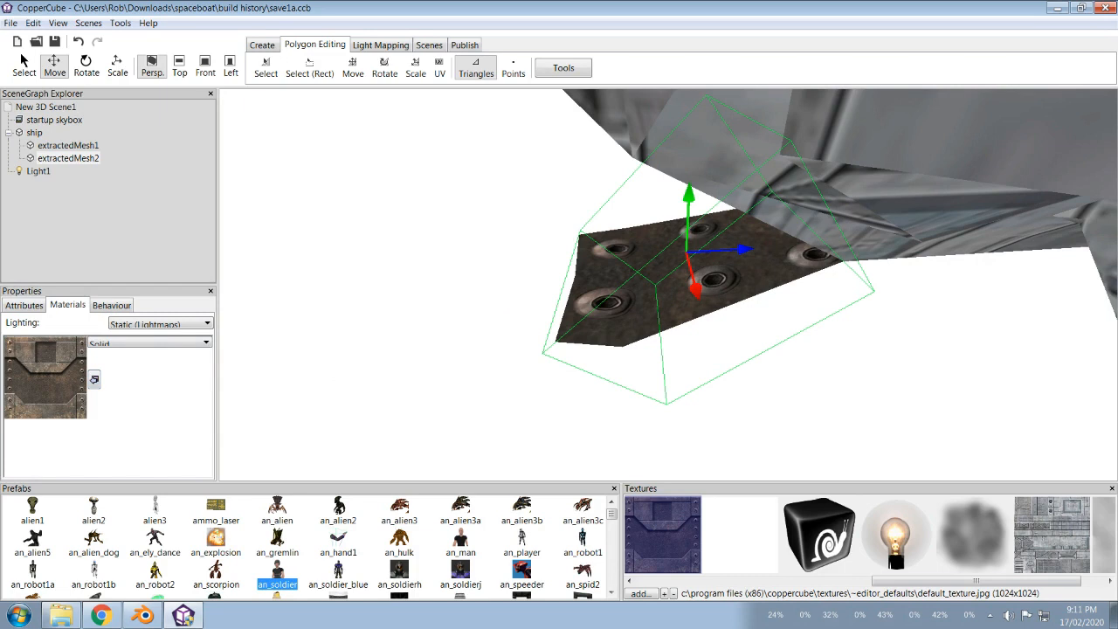
drag(977, 580, 999, 581)
click(1000, 534)
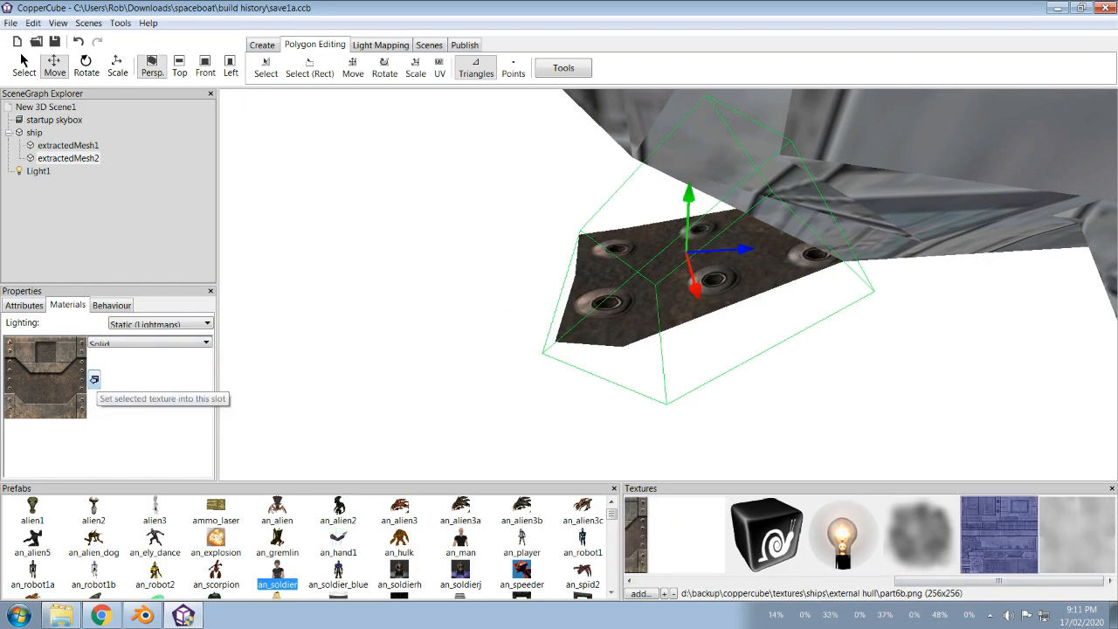
click(94, 378)
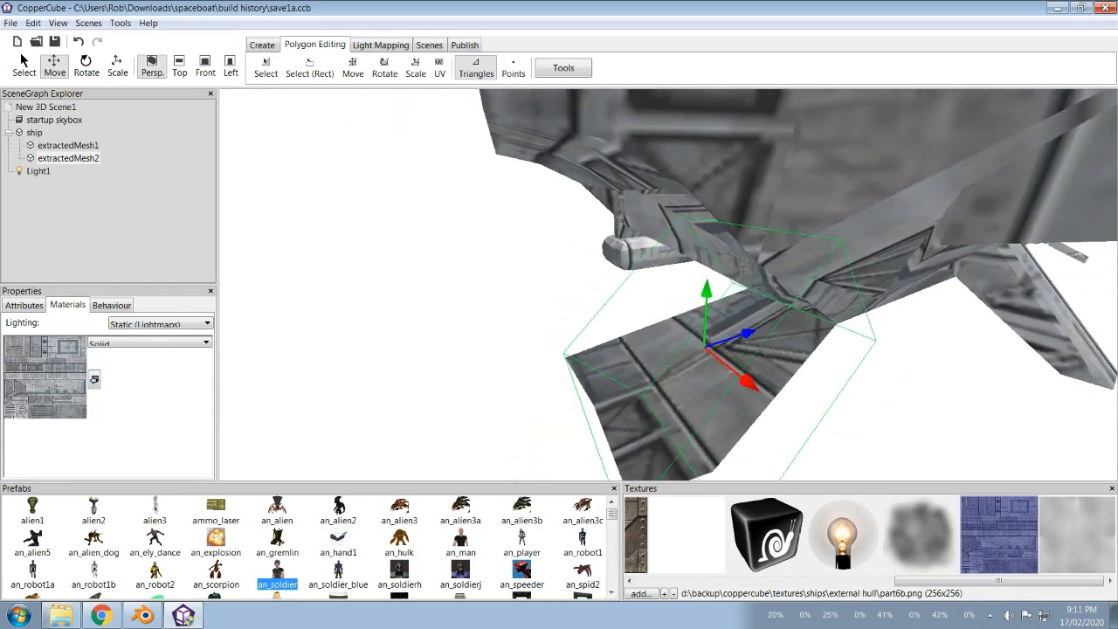
Step: Examine the retextured ramp and its joint with the hull from outside and inside the ship
key(Up)
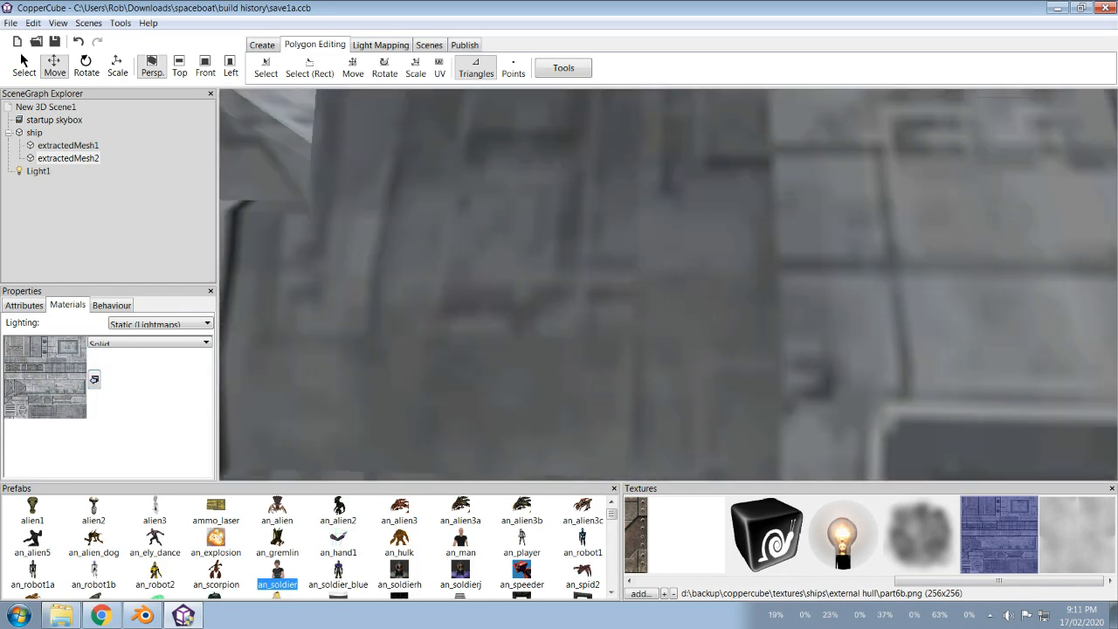
key(Up)
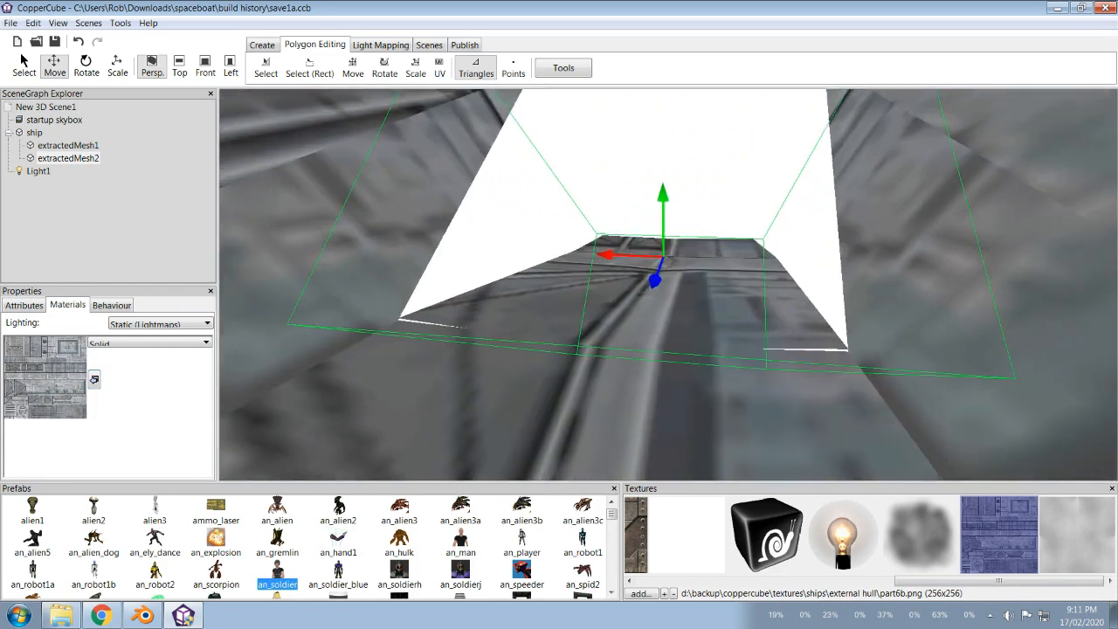
key(Up)
key(Down)
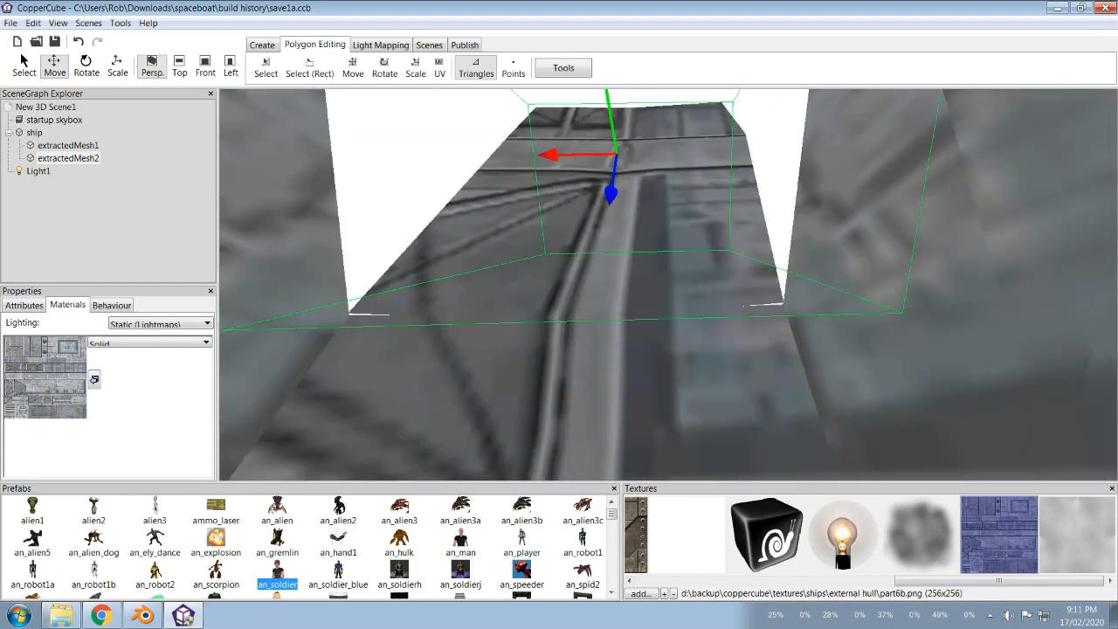
key(Down)
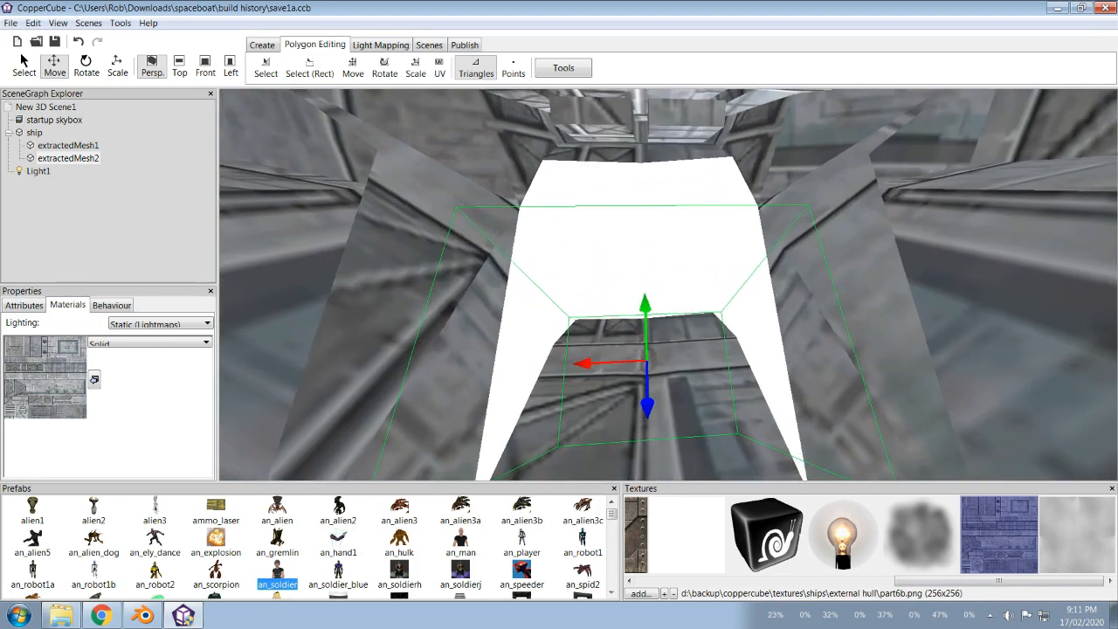
key(Up)
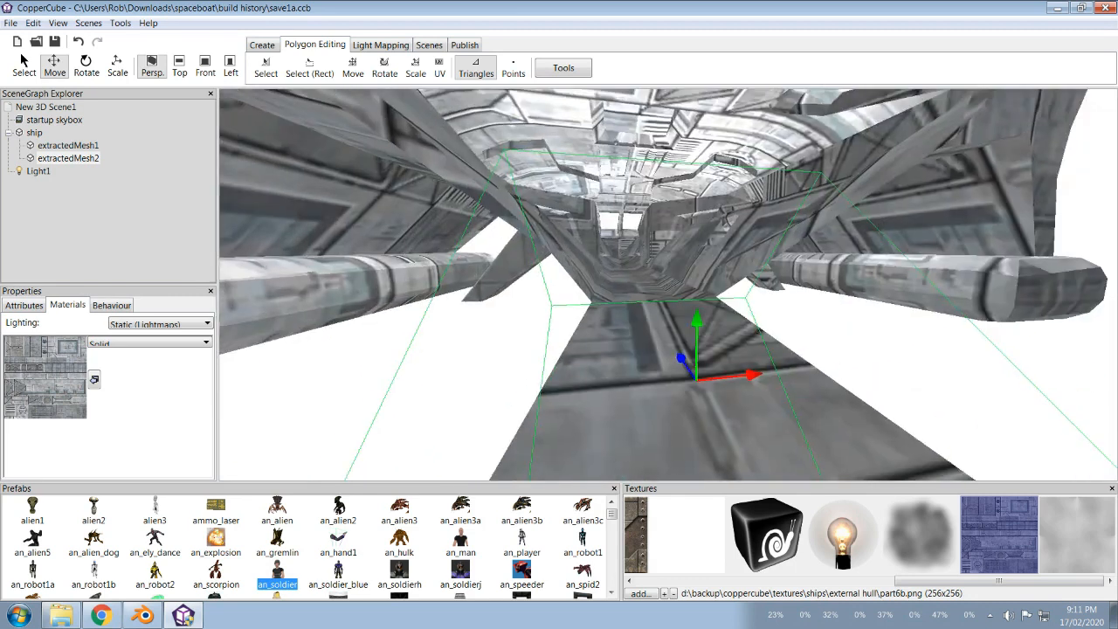
key(Down)
key(Left)
key(Up)
key(Up)
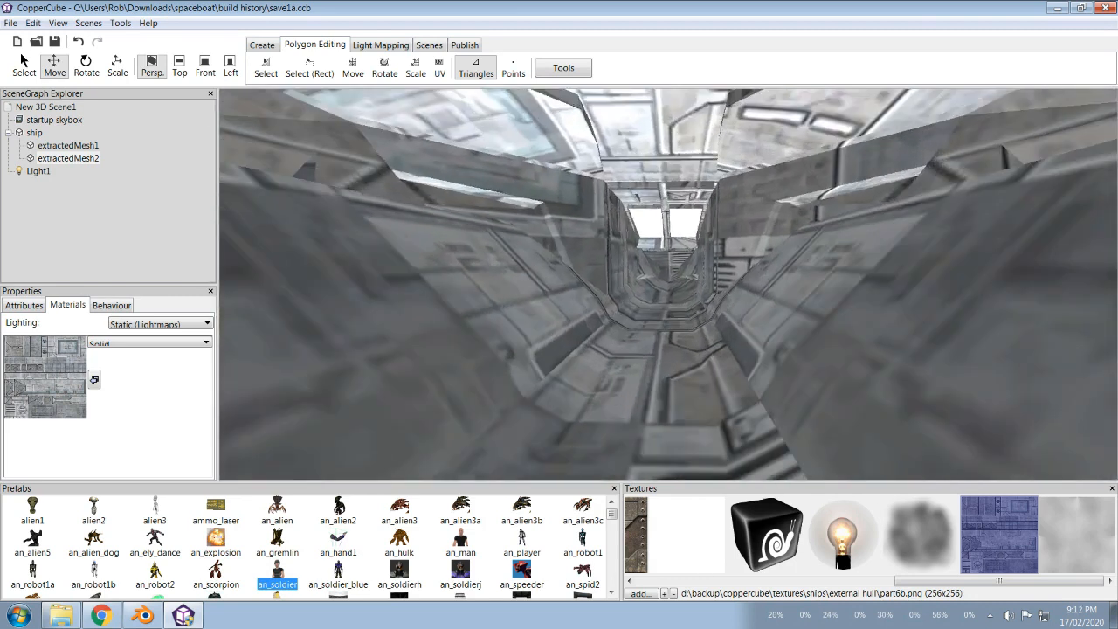
key(Down)
key(Right)
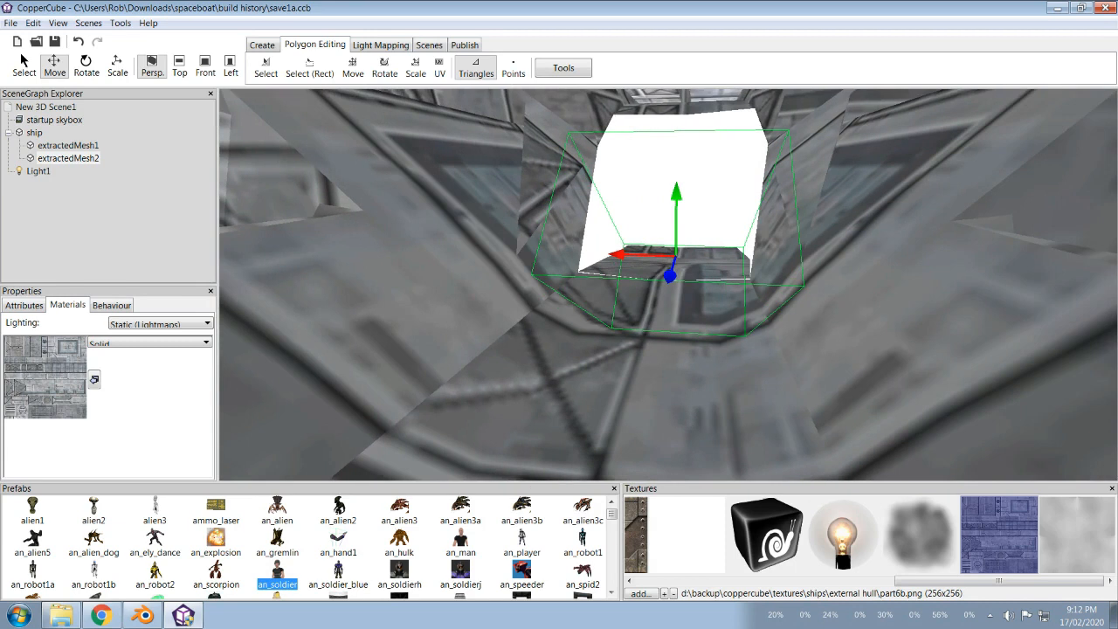
Step: Add the an_soldier prefab to the scene near the ramp opening and show its attributes
right_click(282, 576)
click(358, 525)
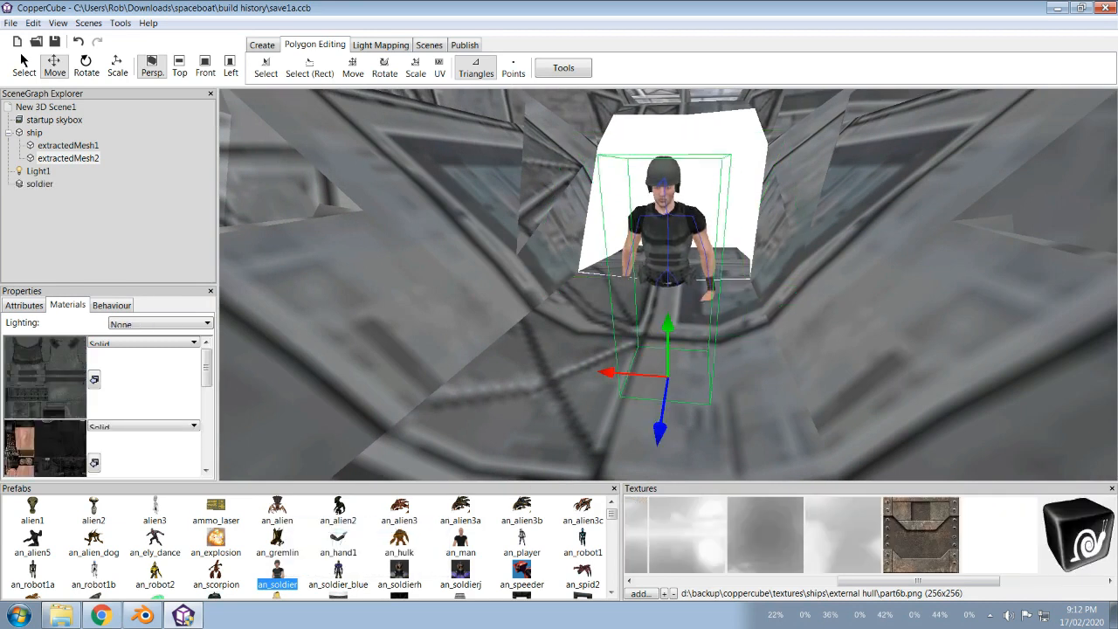
key(Down)
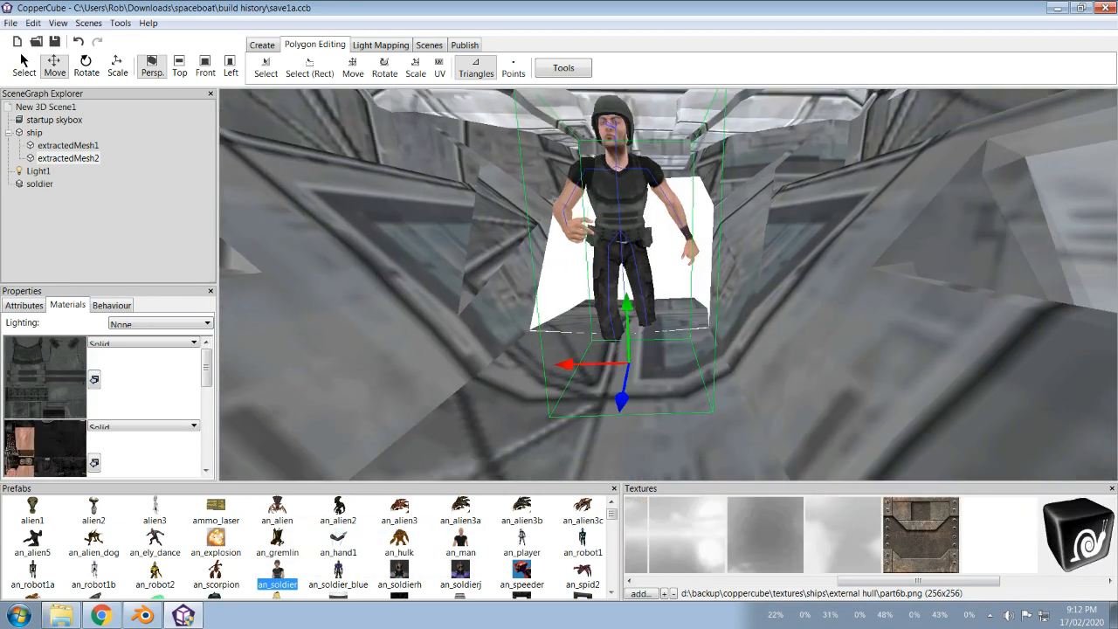
click(24, 305)
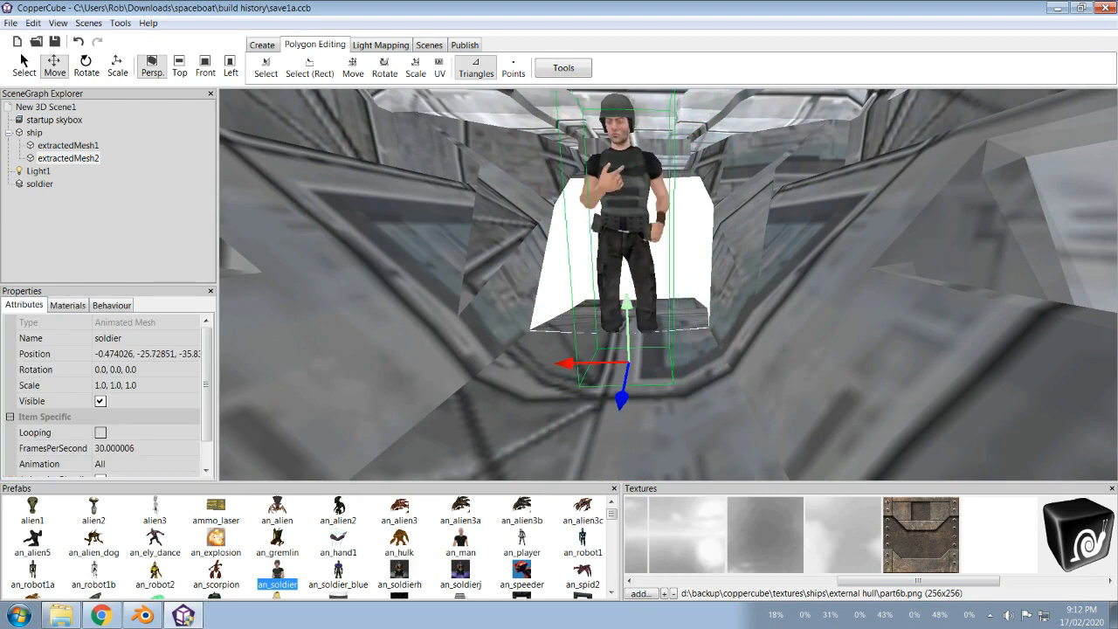
Step: Move the soldier out through the rear opening to about Y -25.1, Z -52
drag(668, 285, 678, 250)
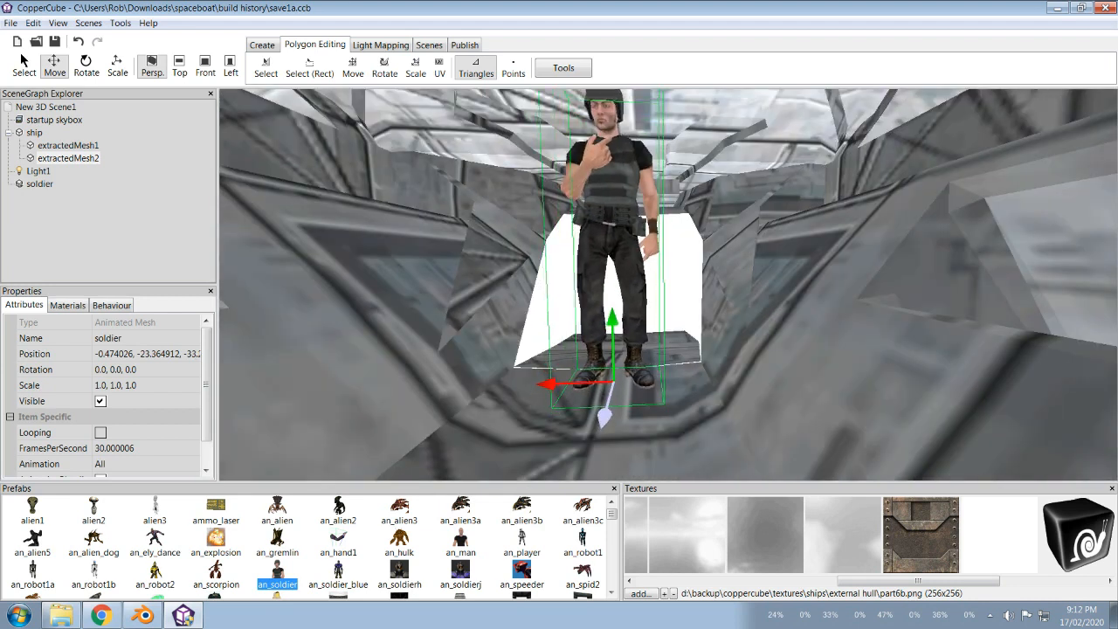
mouse_move(612, 319)
mouse_down()
mouse_move(613, 338)
mouse_move(613, 329)
mouse_up()
drag(667, 285, 742, 350)
drag(562, 433, 667, 349)
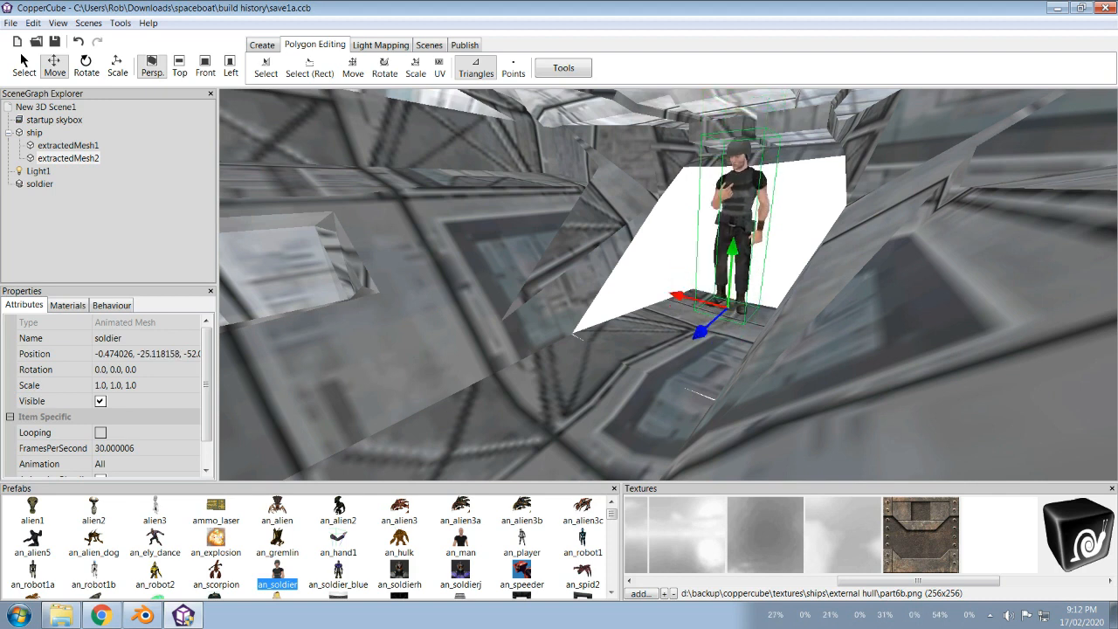
Step: Move the soldier back inside the hull to about Y -23.5, Z -35.4
drag(671, 358, 622, 404)
drag(559, 349, 420, 306)
drag(559, 314, 734, 327)
drag(489, 349, 704, 428)
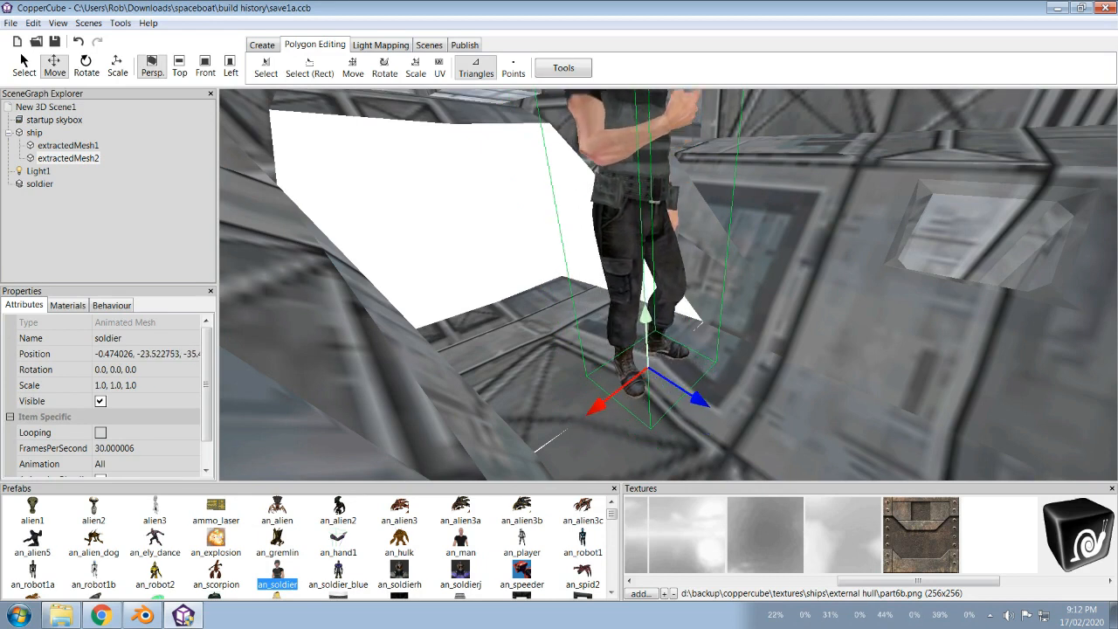
Step: Raise the soldier to about Y -19.1 inside the ship, and lower him to about Y -24.1
drag(663, 367, 735, 288)
key(Down)
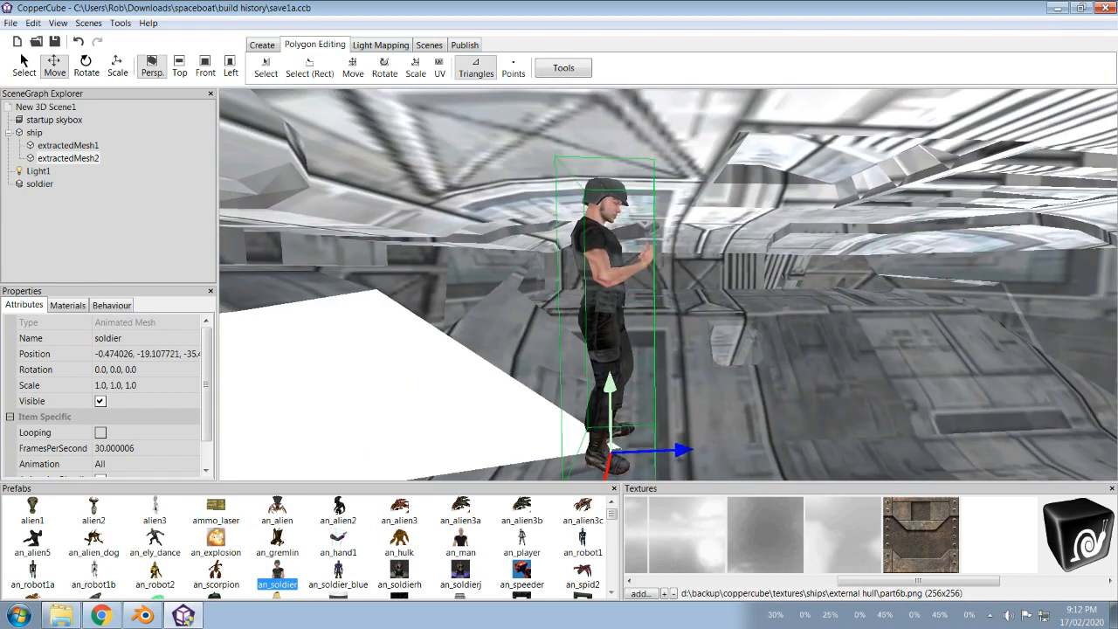
drag(667, 284, 668, 335)
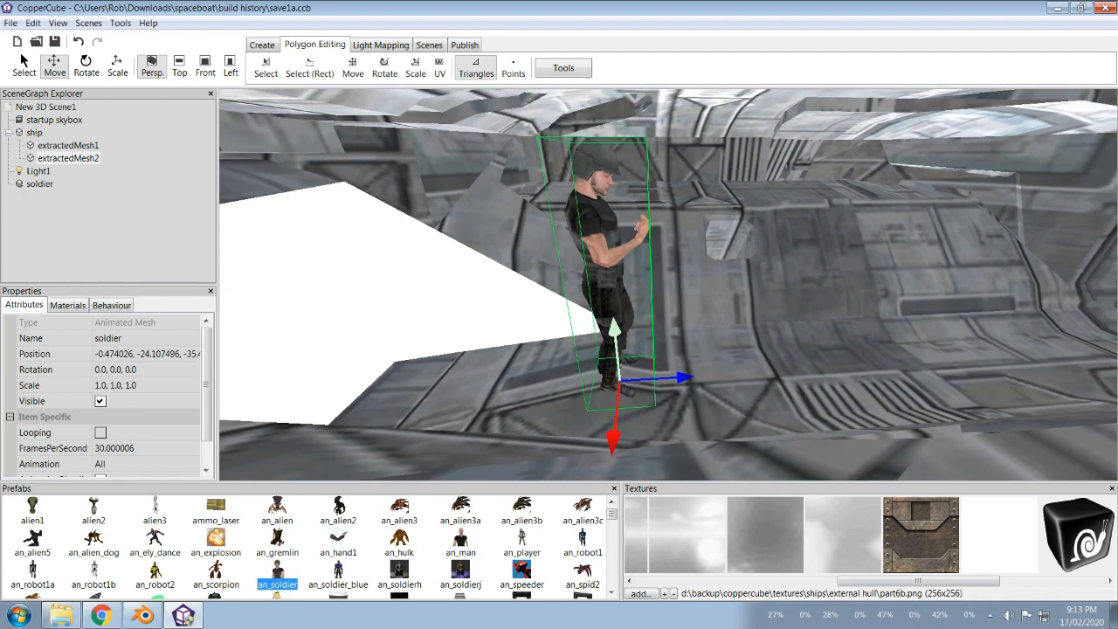
Step: Move the soldier out of the hull over the ramp's outer end, to about Y -23.2, Z -56.9
drag(668, 284, 908, 390)
key(Right)
key(Up)
key(Left)
drag(790, 448, 424, 271)
key(Up)
key(Down)
key(Down)
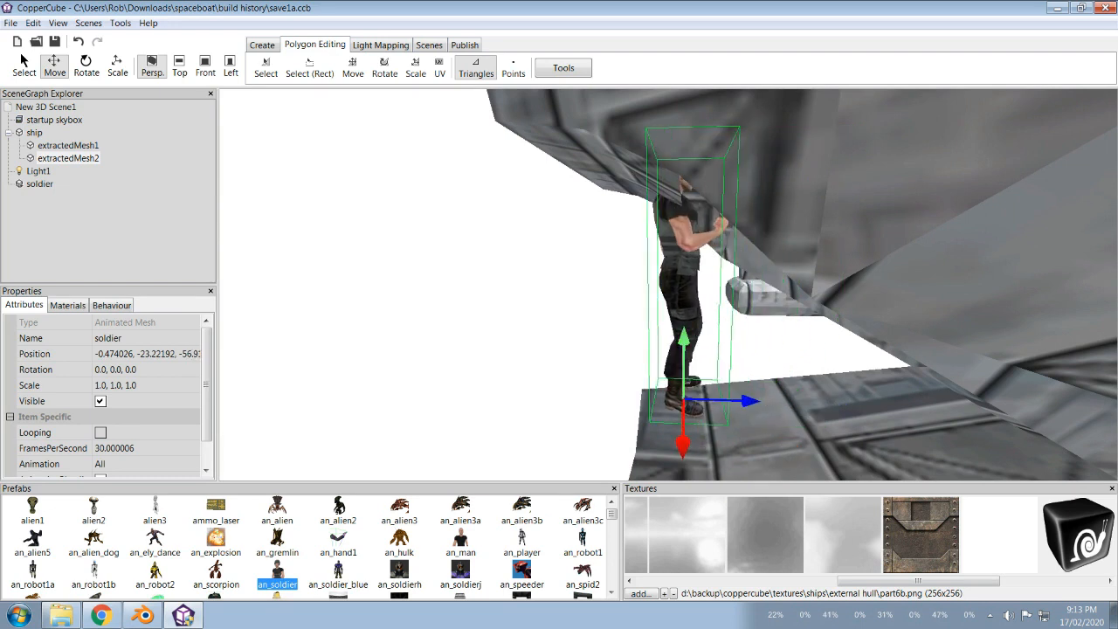
Step: Lower the soldier onto the ramp surface at about Y -27.7, Z -57
drag(684, 384, 684, 392)
drag(751, 349, 760, 403)
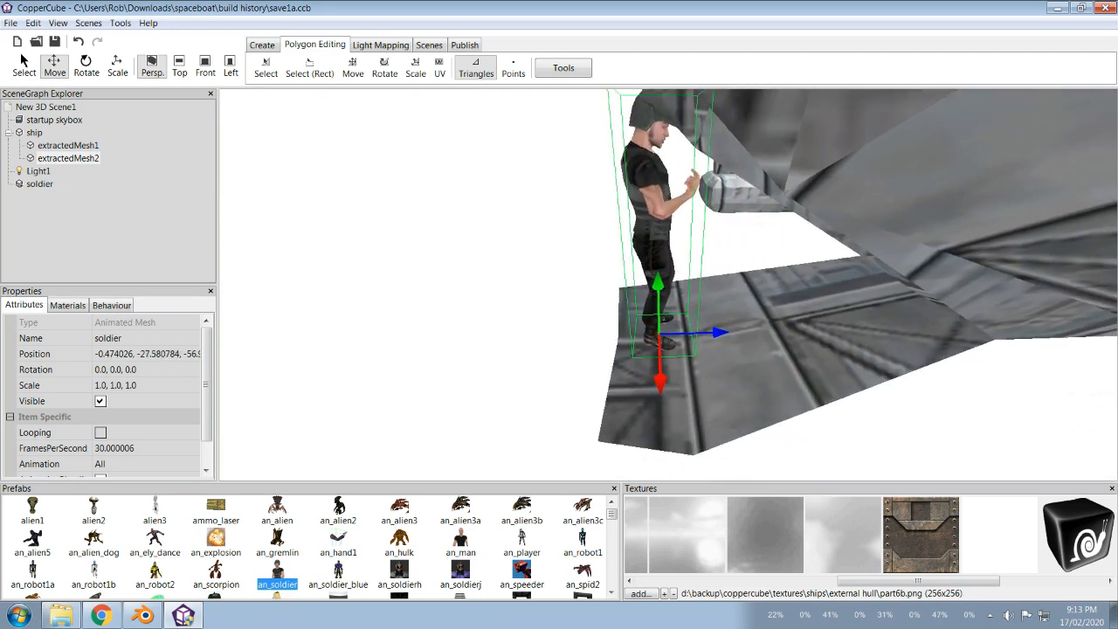
drag(658, 283, 658, 285)
drag(758, 384, 738, 358)
Step: Examine how the soldier stands on the ramp and fits beneath the hull from several angles
key(Left)
key(Left)
key(Down)
key(Right)
key(Up)
key(Right)
key(Down)
key(Up)
key(Right)
key(Down)
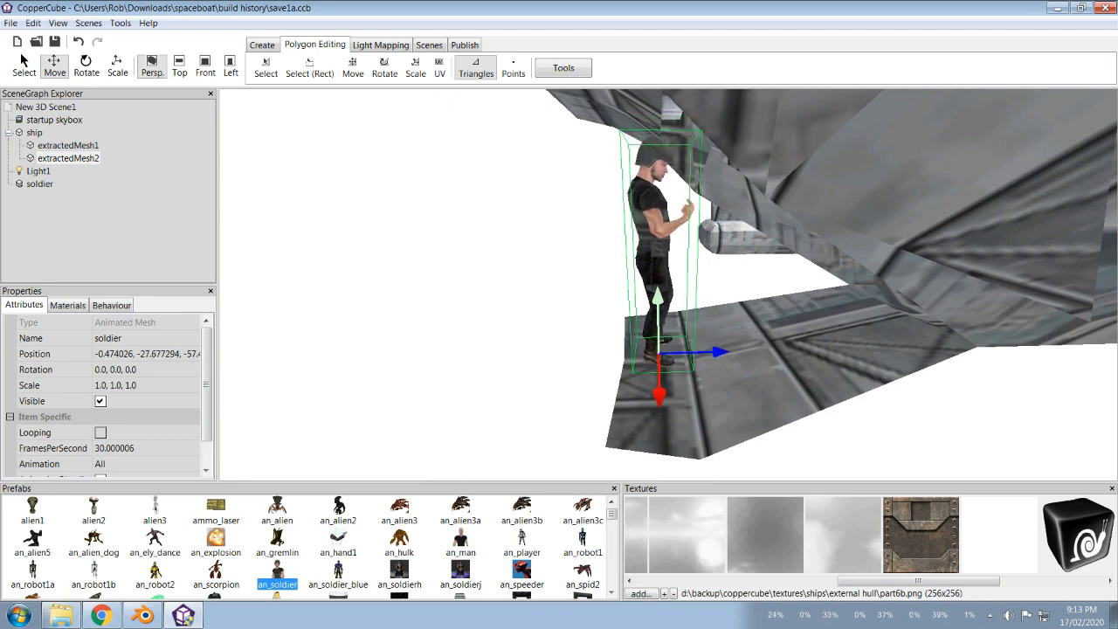
Step: Adjust the soldier's height on the ramp to about Y -27.88
drag(658, 304, 658, 298)
drag(743, 349, 869, 339)
Step: Examine the soldier's scale on the ramp against the whole ship from near and far
key(Up)
key(Down)
key(Down)
key(Up)
key(Down)
key(Left)
key(Up)
key(Up)
key(Down)
key(Up)
key(Left)
key(Left)
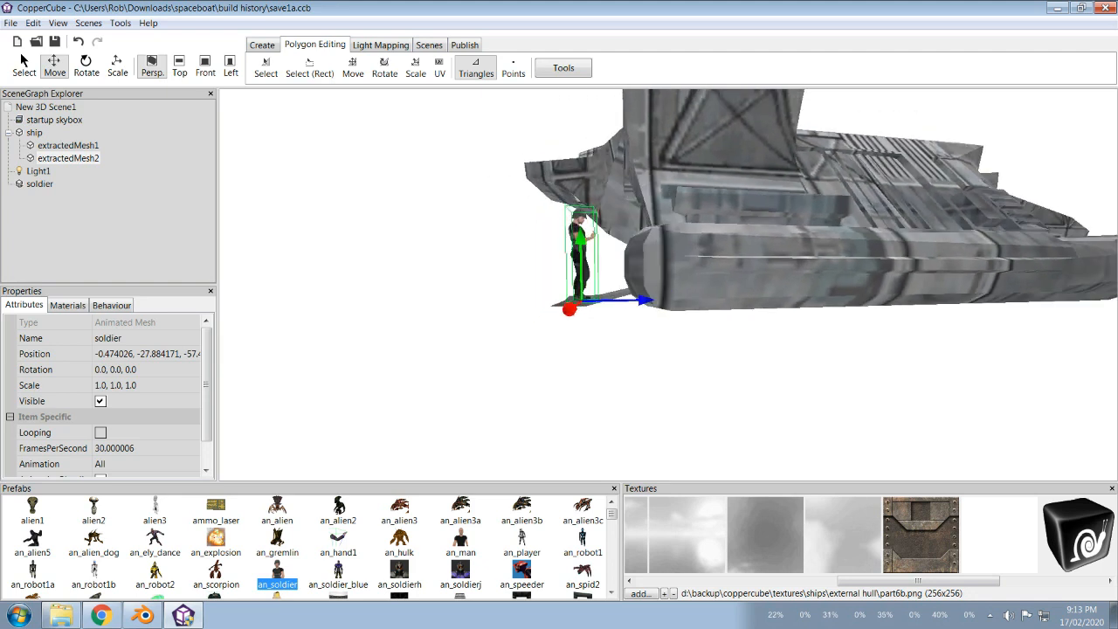
key(Left)
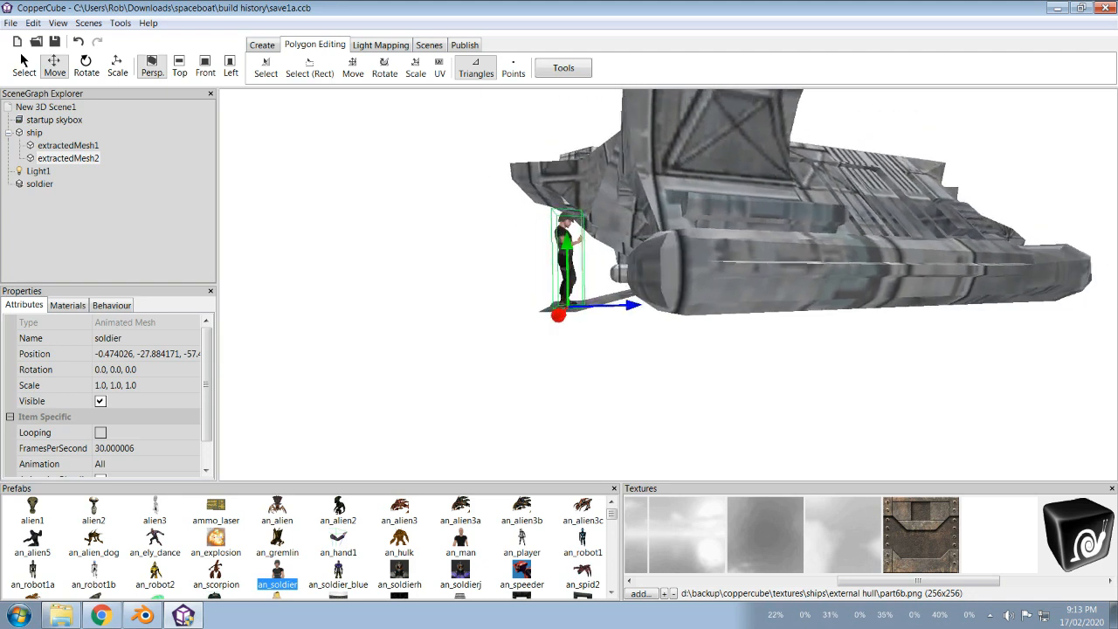
Step: Move the soldier off the ramp, away from the ship, to about Z -74.6
key(Up)
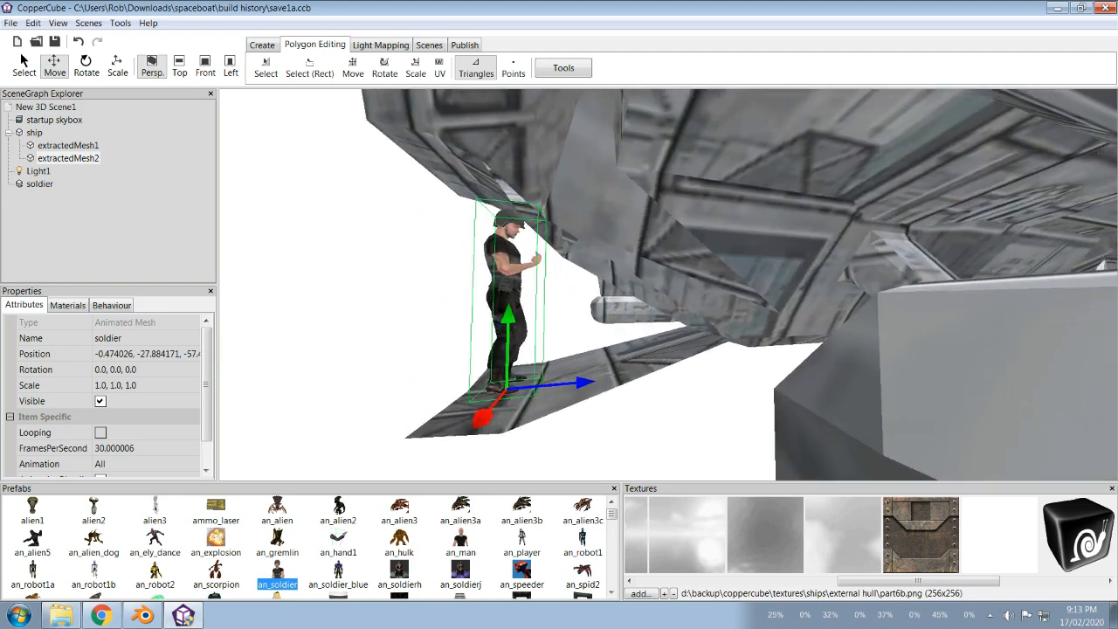
key(Right)
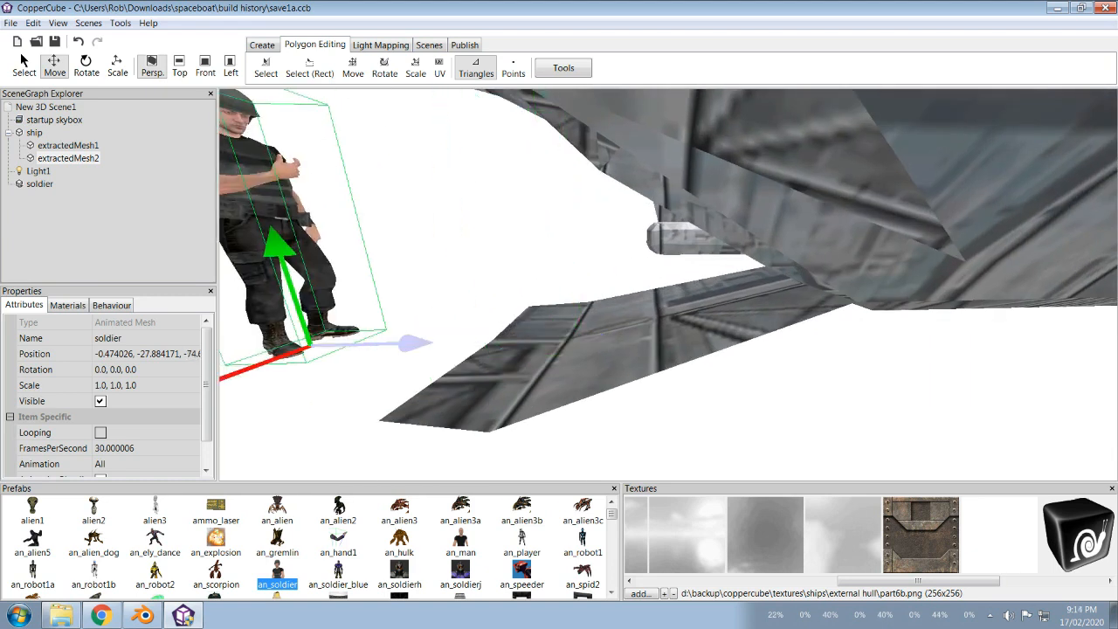
Step: Set the ramp mesh's X rotation to -49 degrees
click(67, 145)
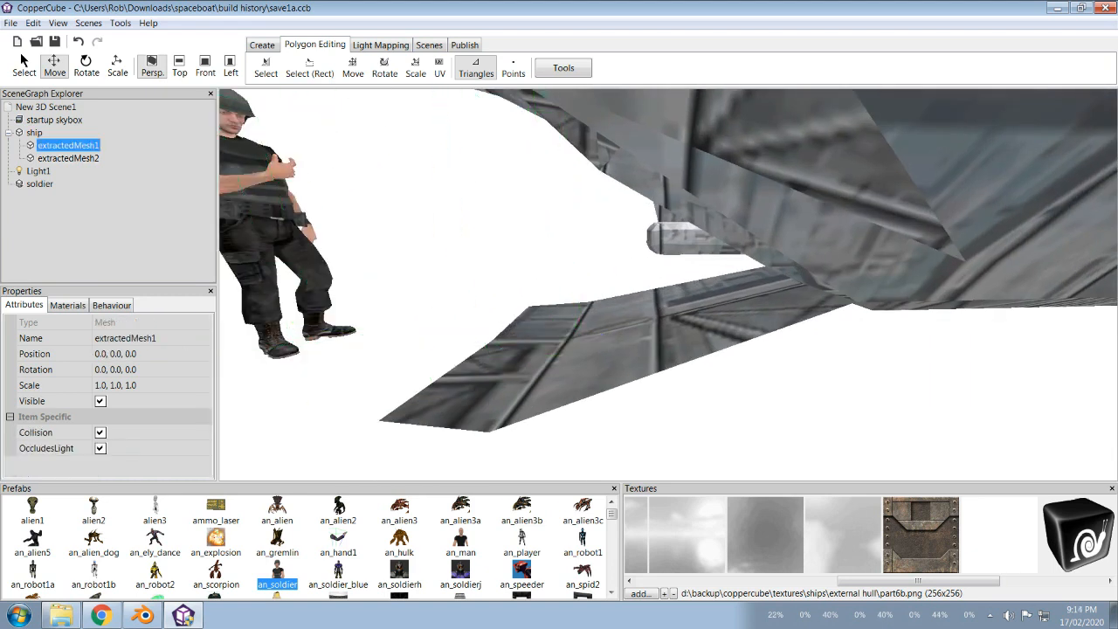
click(68, 158)
click(99, 370)
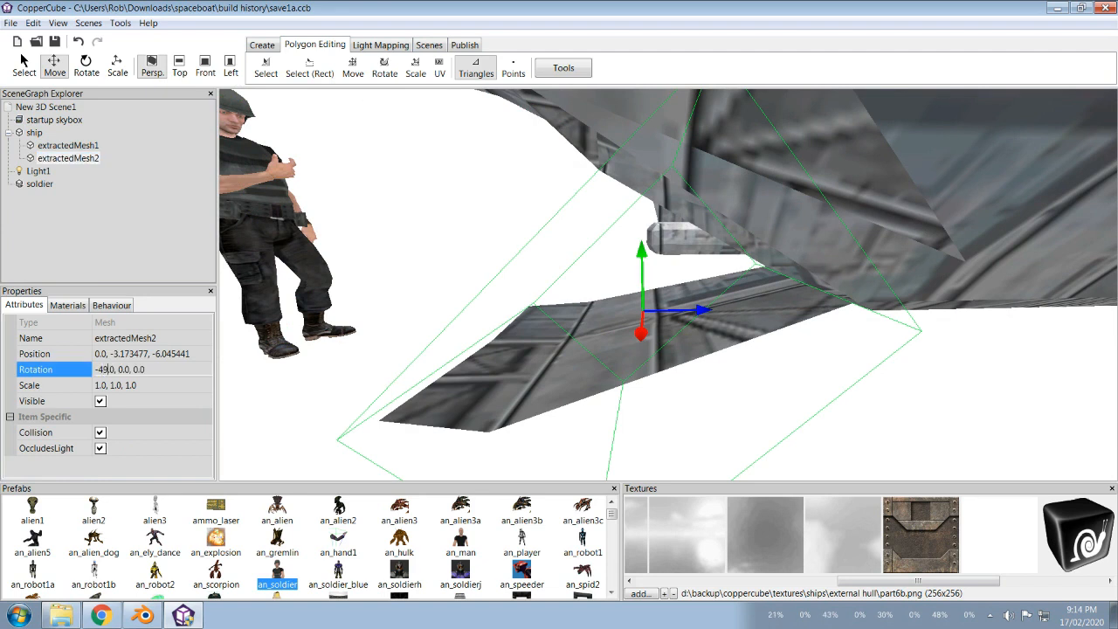
key(Return)
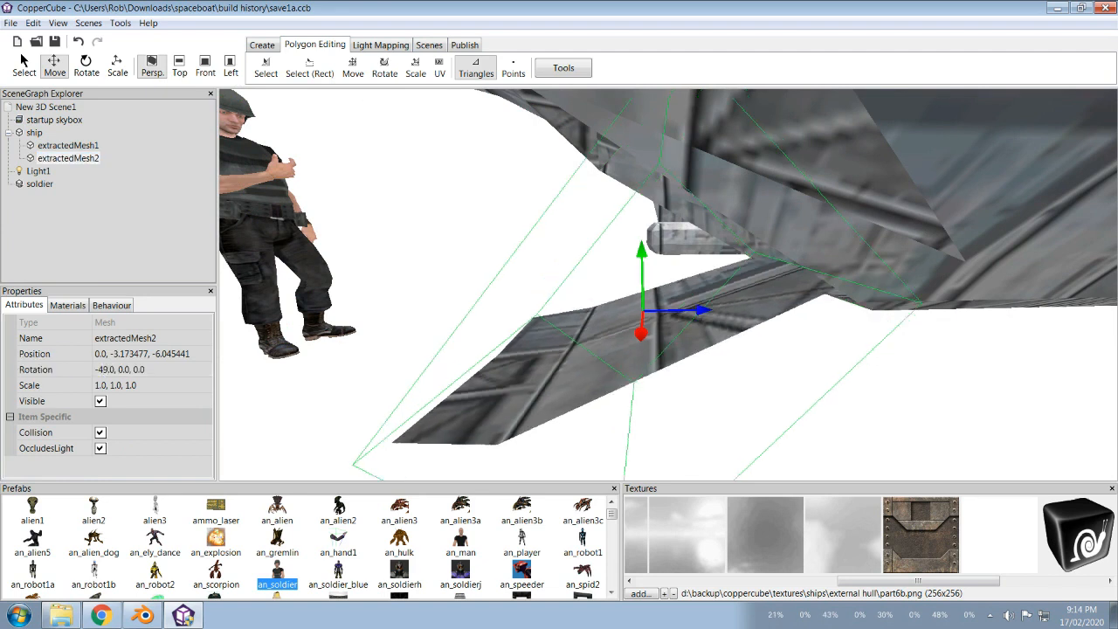
Step: Shift the ramp against the hull opening to about Y -3.337, Z -6.008 to narrow the gap
key(Up)
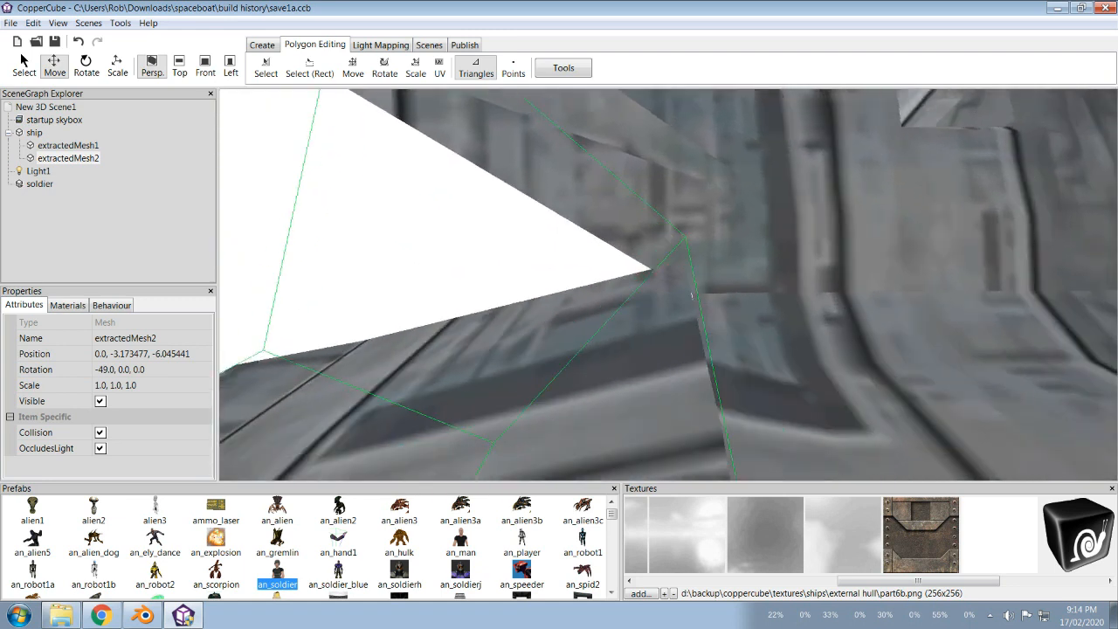
key(Down)
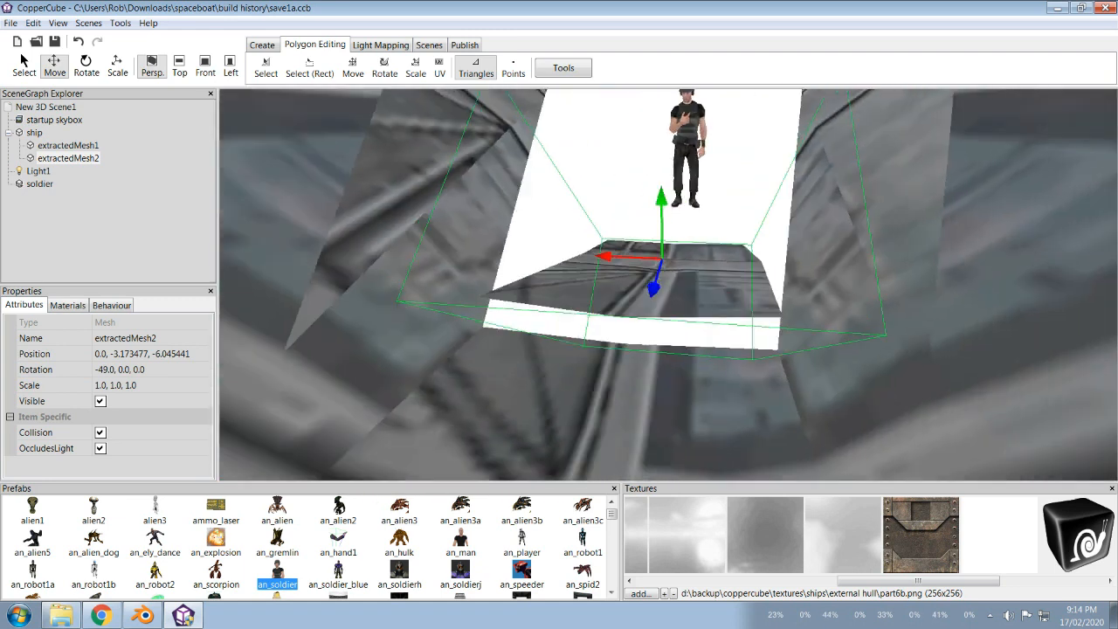
key(Up)
drag(660, 203, 659, 220)
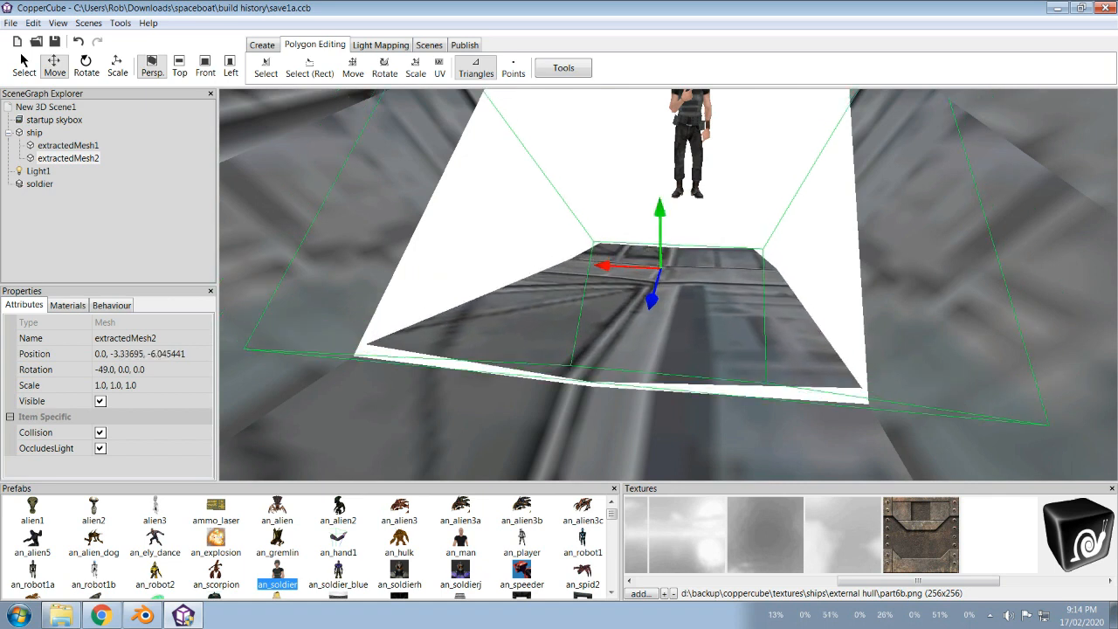
drag(651, 300, 552, 357)
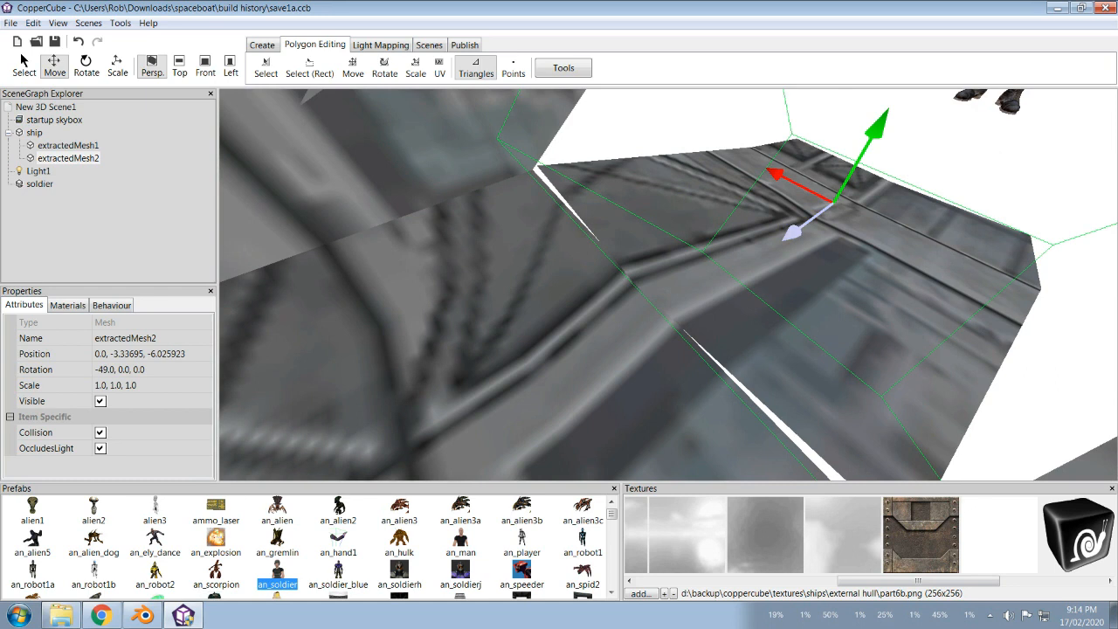
drag(792, 232, 790, 234)
drag(1052, 374, 1043, 353)
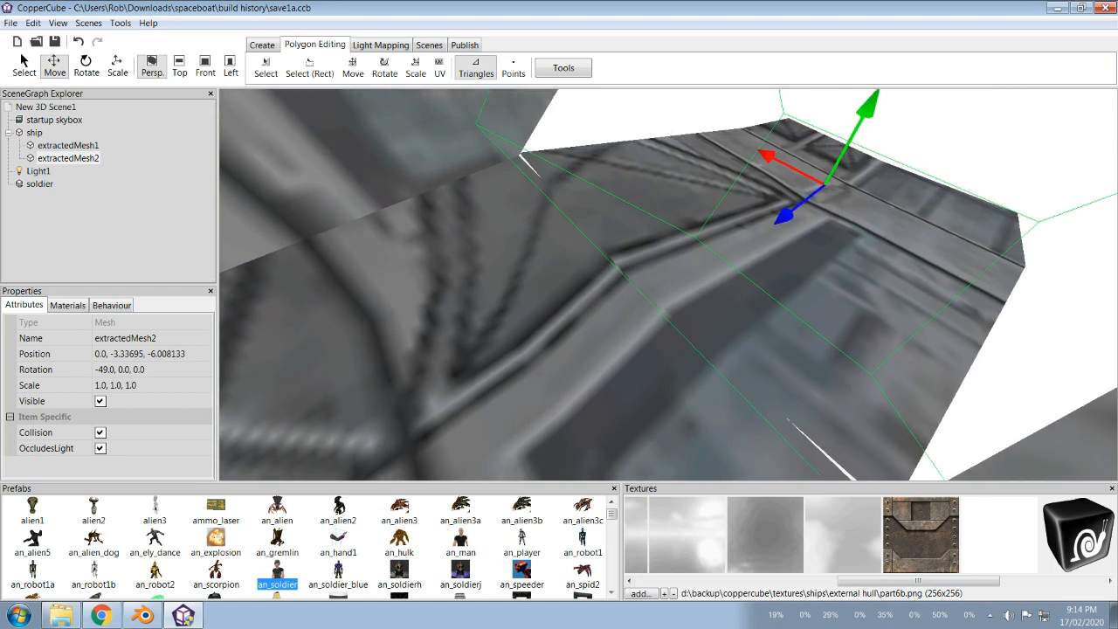
Step: Apply default_texture.jpg to the ramp's material so it contrasts with the hull
click(920, 535)
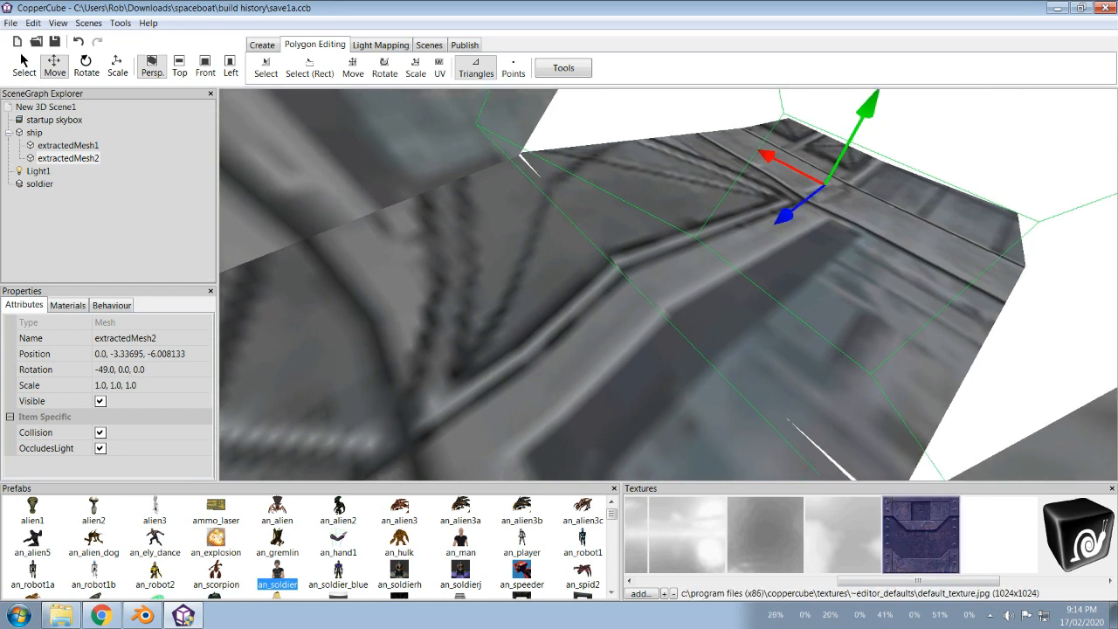
click(67, 305)
click(89, 376)
drag(668, 285, 589, 316)
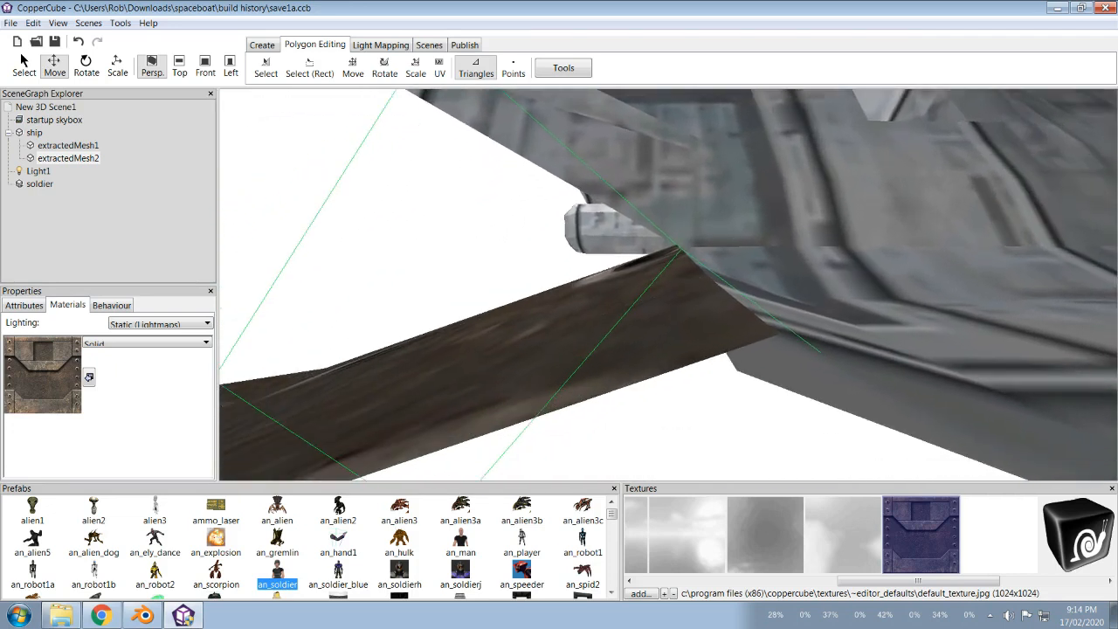
Step: Reselect the ramp mesh, try shifting it slightly along Z, and undo the move
click(67, 145)
click(67, 158)
drag(612, 297, 524, 282)
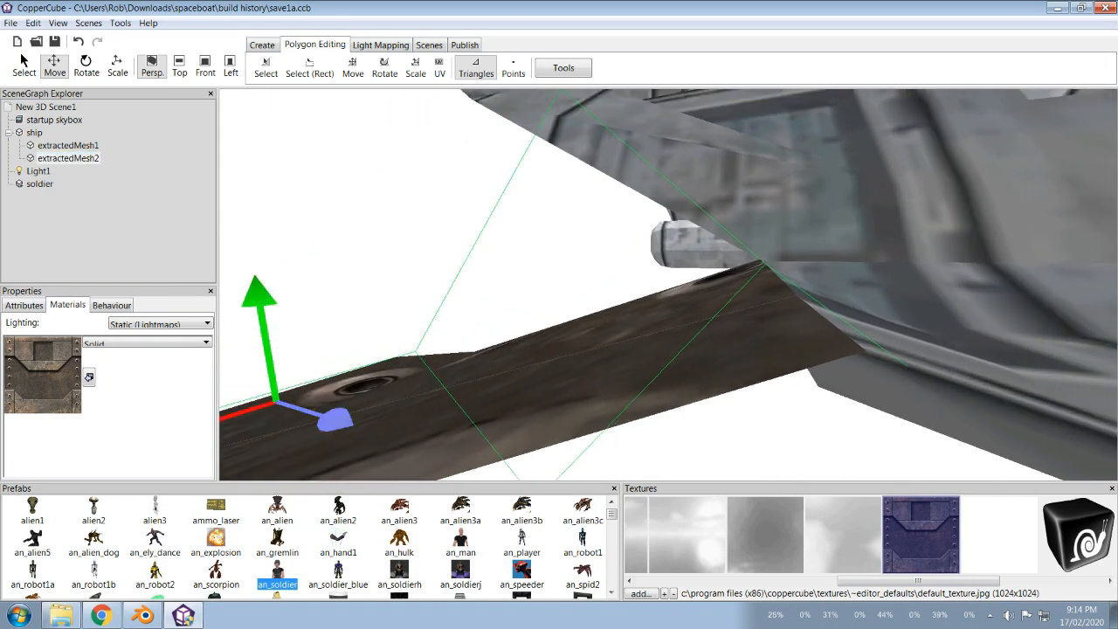
drag(336, 420, 330, 420)
click(77, 41)
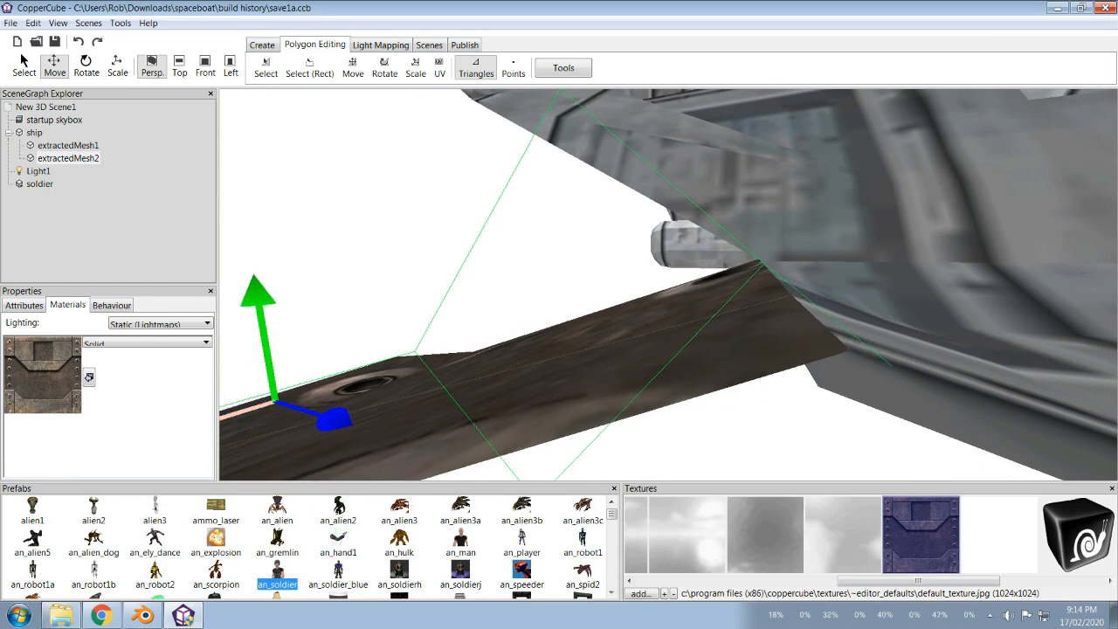
Step: Reposition the ramp at the hull joint to about Y -3.358, Z -6.015 and inspect the seam
key(Up)
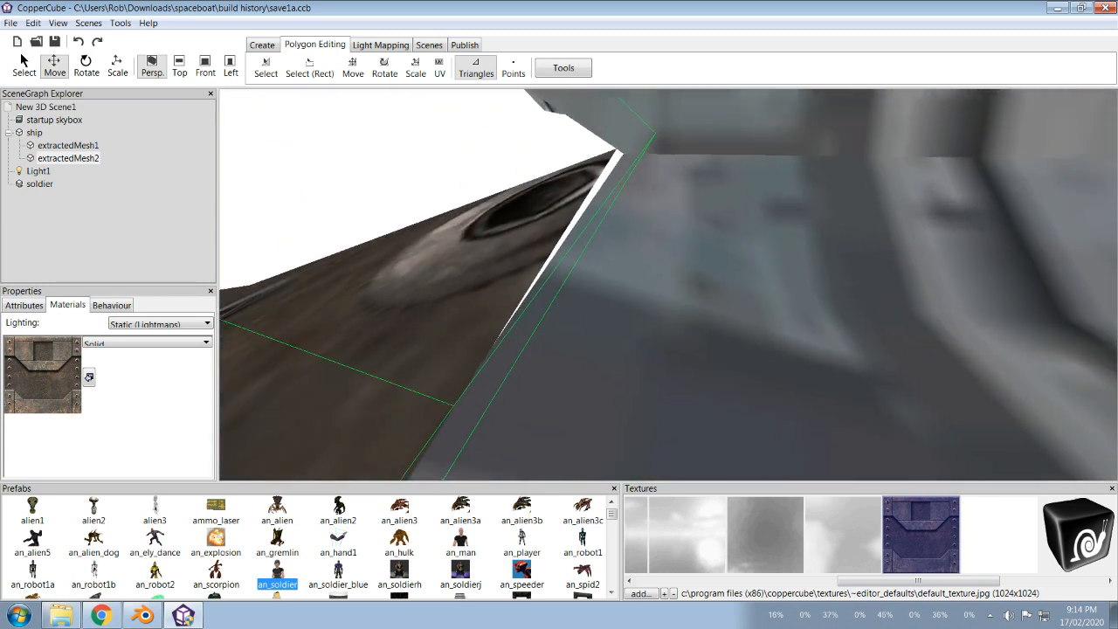
key(Down)
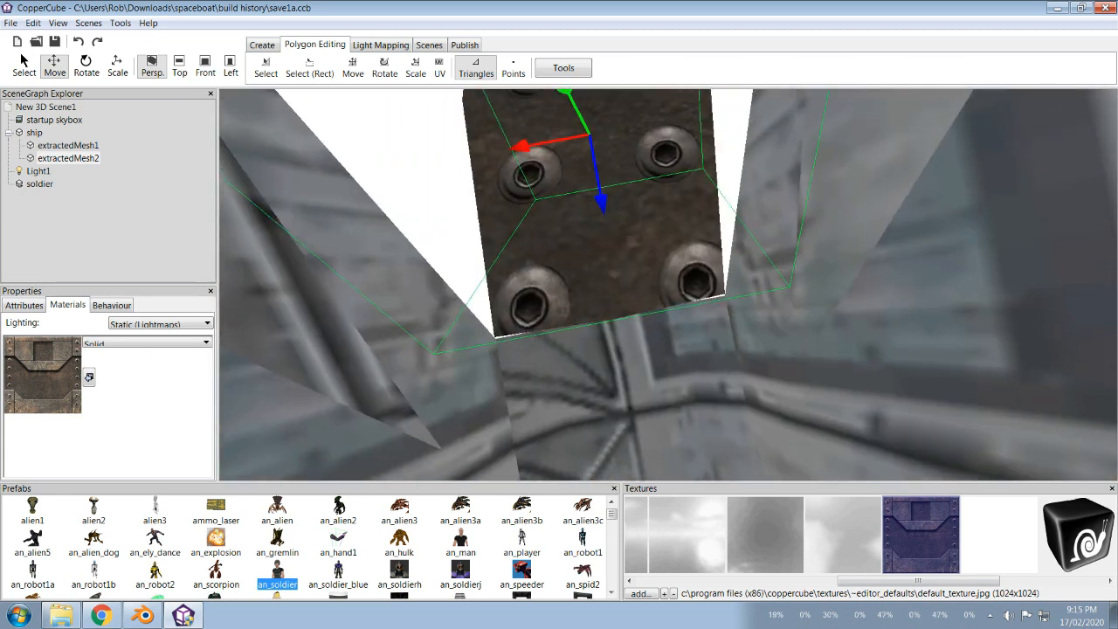
key(Left)
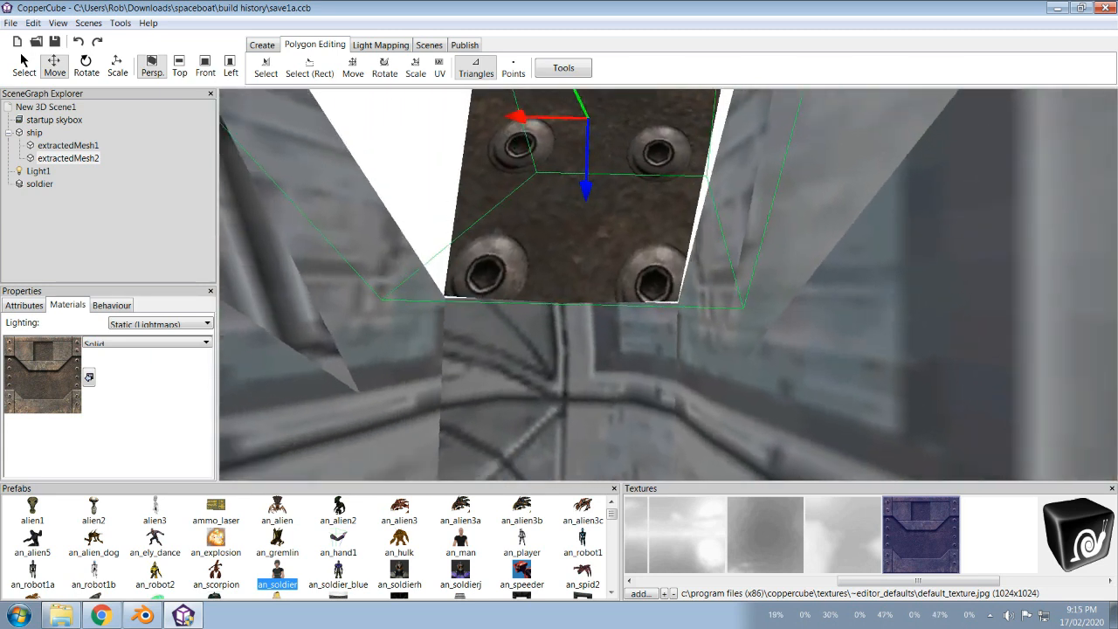
key(Up)
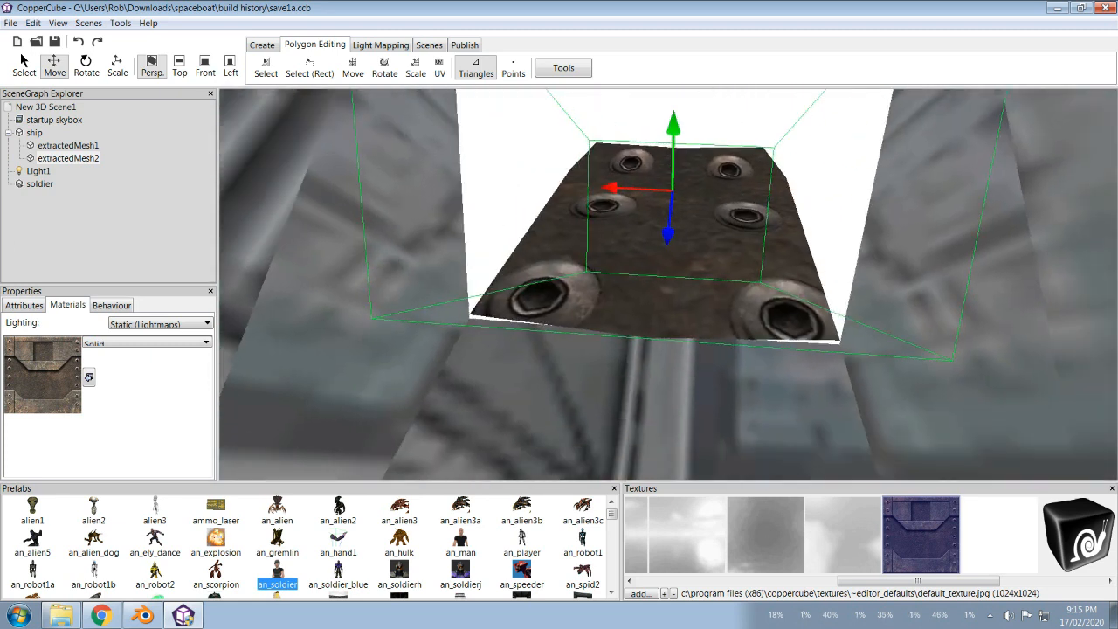
key(Up)
key(Escape)
key(Down)
click(68, 145)
click(68, 158)
drag(654, 229, 653, 231)
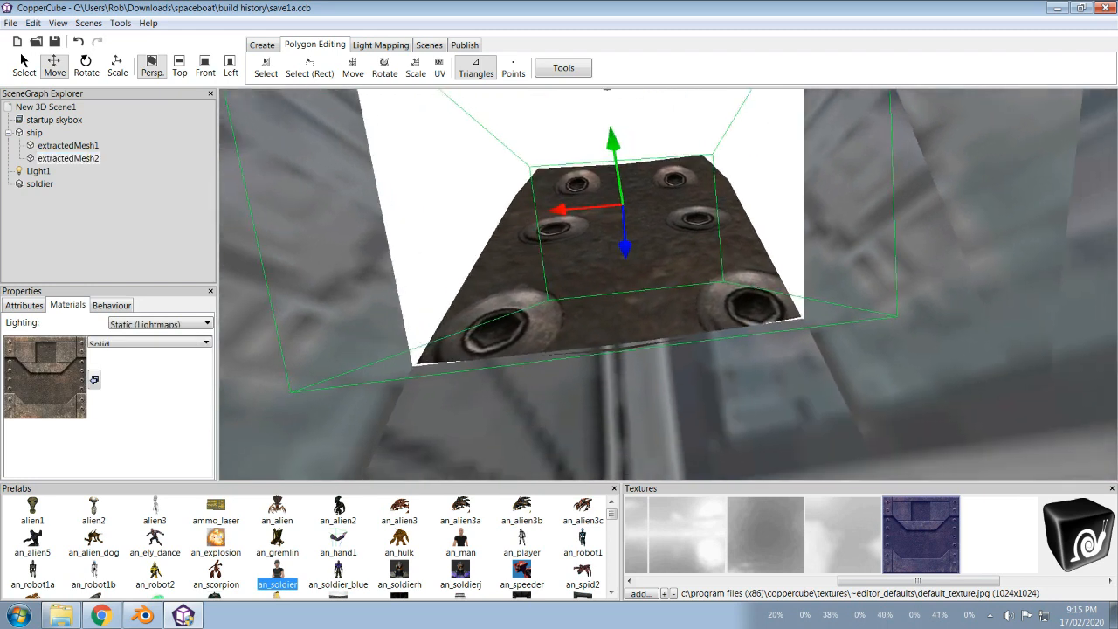
key(Up)
key(Right)
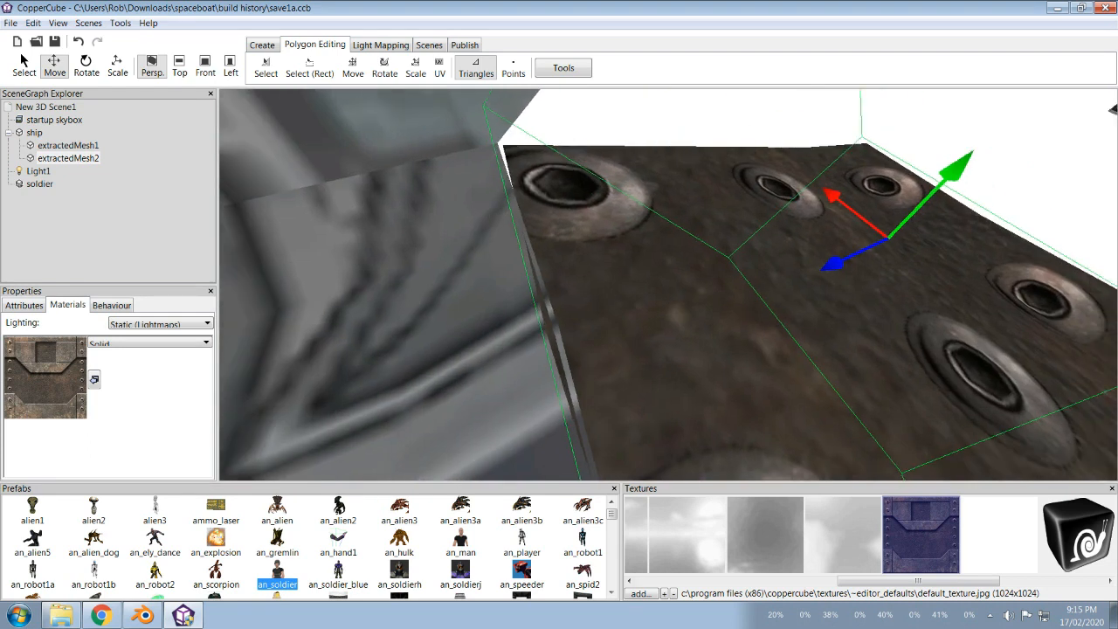
Step: Set the ramp mesh's Y position to -3.35
click(23, 305)
click(123, 354)
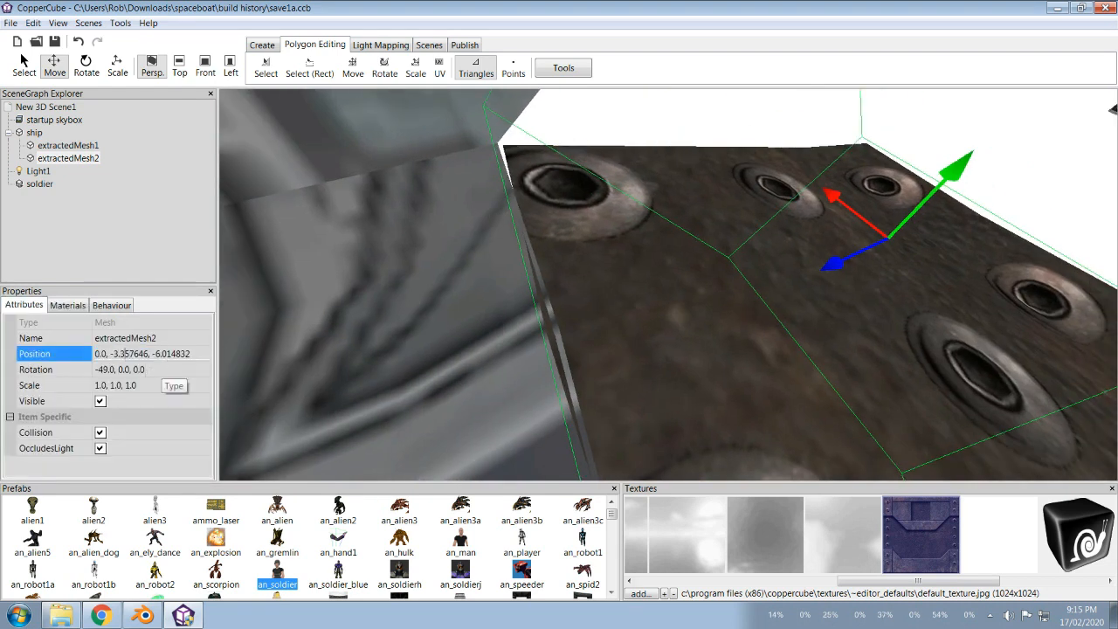
key(Delete)
key(Delete)
key(Delete)
key(Delete)
key(Delete)
key(Return)
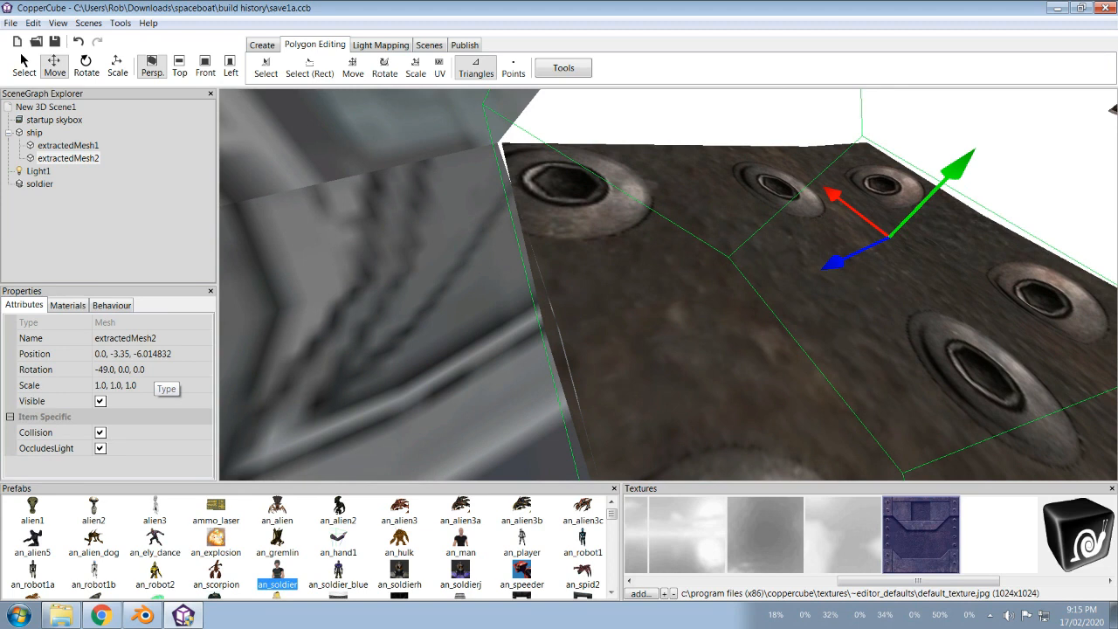
Step: Try a Y position of -3.34 for the ramp mesh and refine it to -3.345
right_drag(667, 284, 791, 308)
click(131, 354)
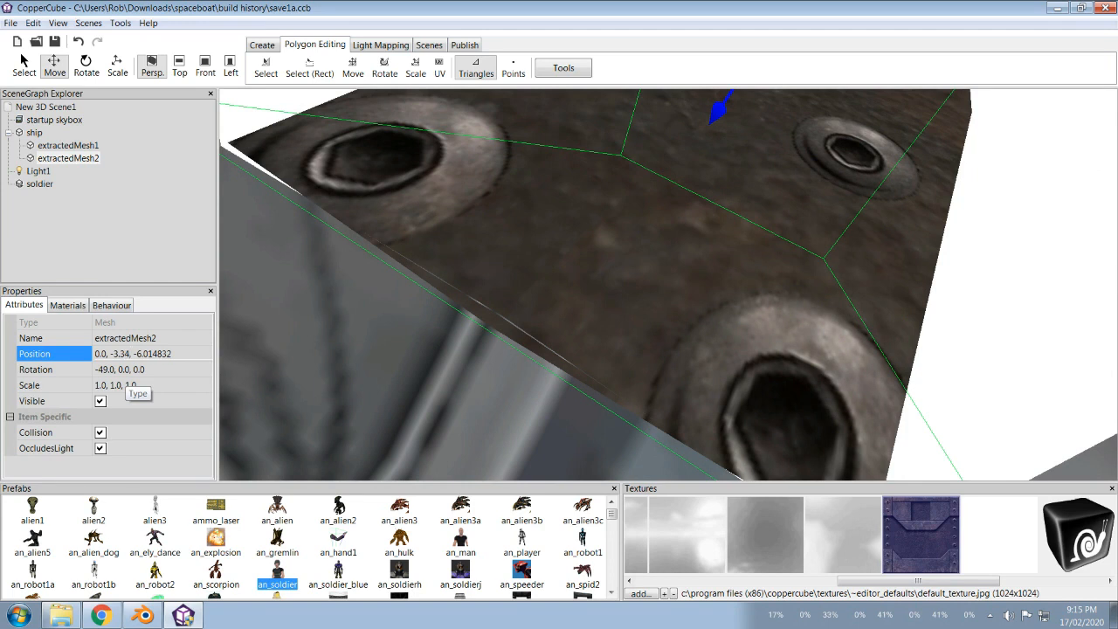
key(Return)
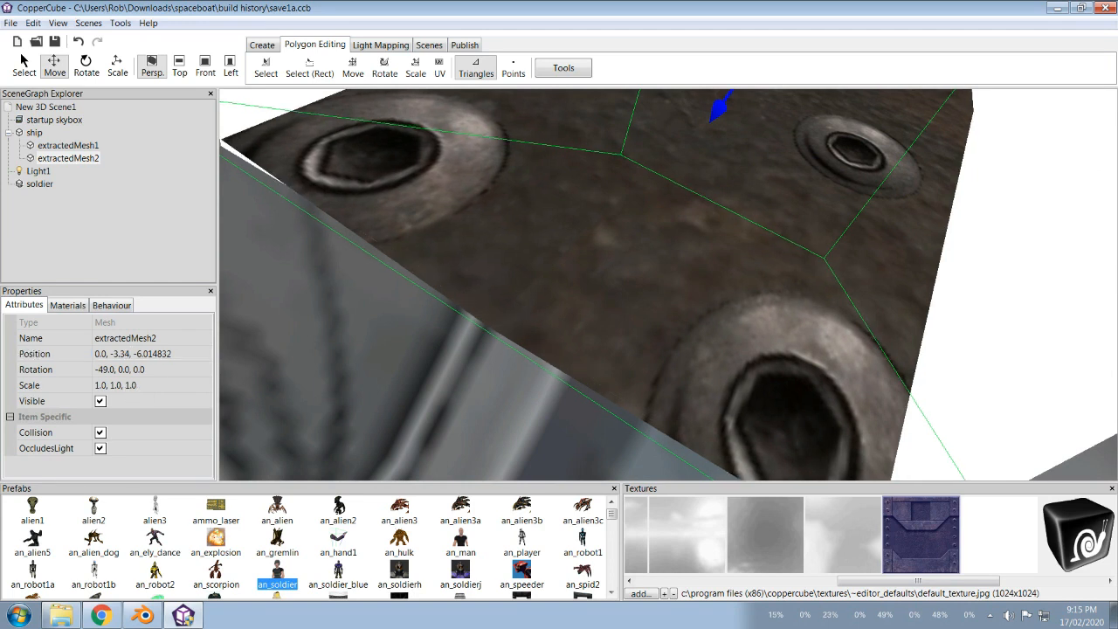
click(132, 353)
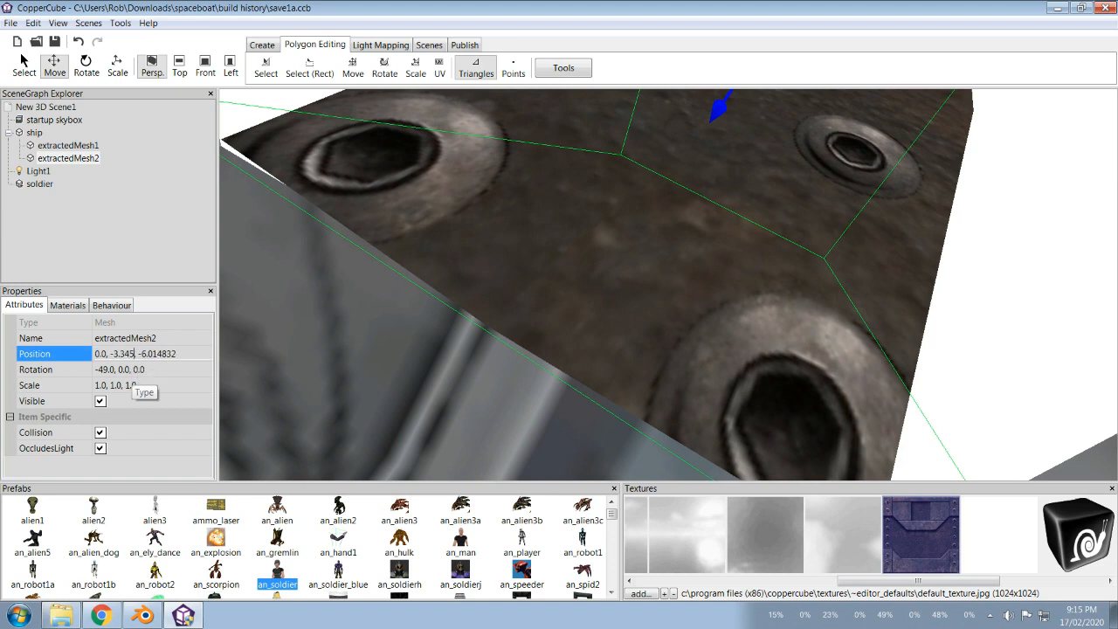
key(Return)
Step: Reapply the part6b.png hull texture to the ramp's material
drag(668, 285, 673, 368)
drag(918, 581, 1021, 581)
click(67, 305)
click(94, 379)
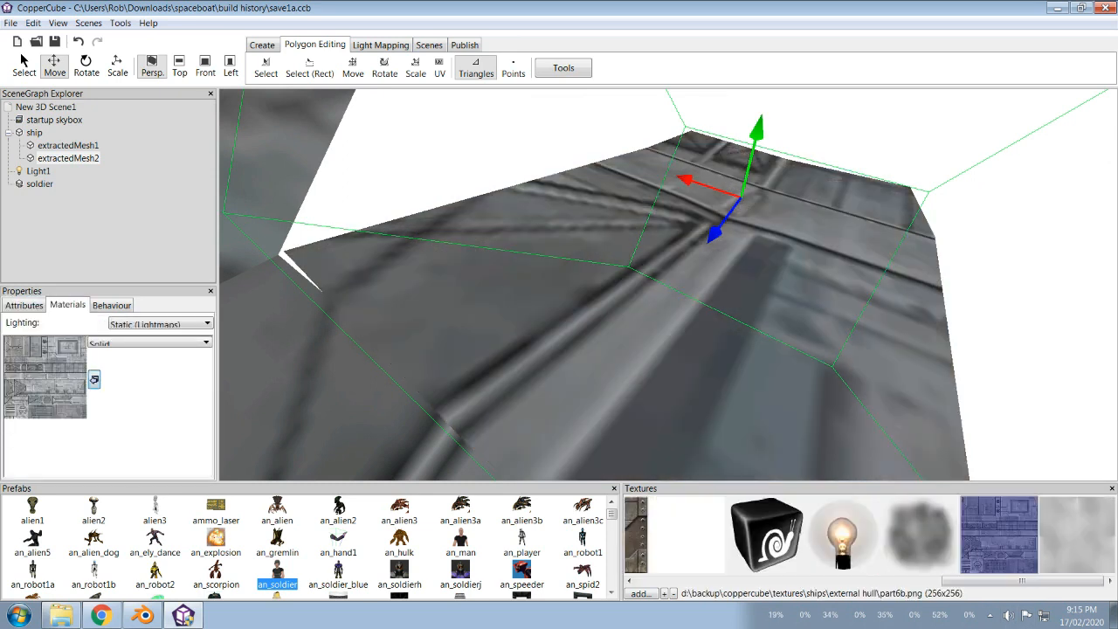
Step: Move the soldier along Z back onto the outer end of the ramp
click(45, 106)
scroll(668, 285, down, 3)
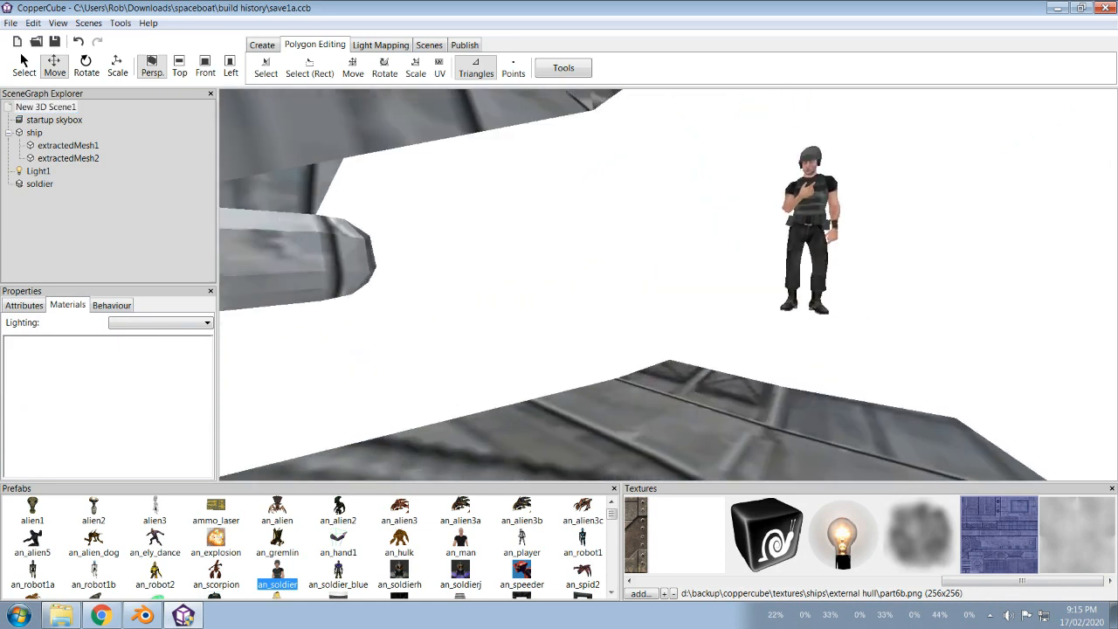
scroll(668, 285, up, 4)
scroll(668, 285, down, 5)
scroll(668, 284, up, 2)
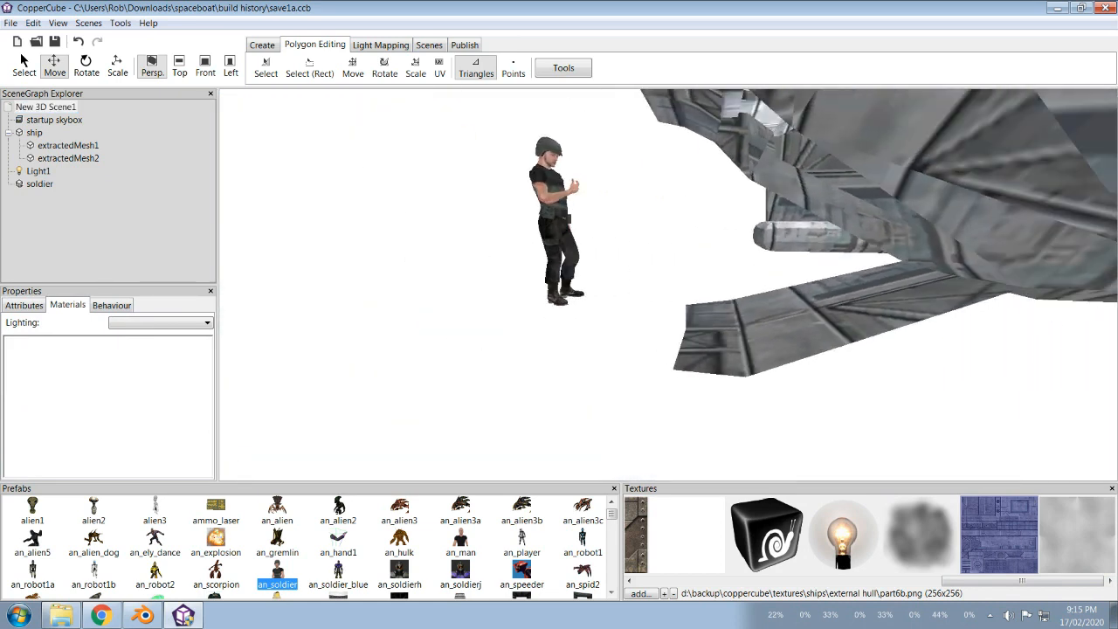
click(554, 219)
drag(622, 303, 773, 311)
click(842, 534)
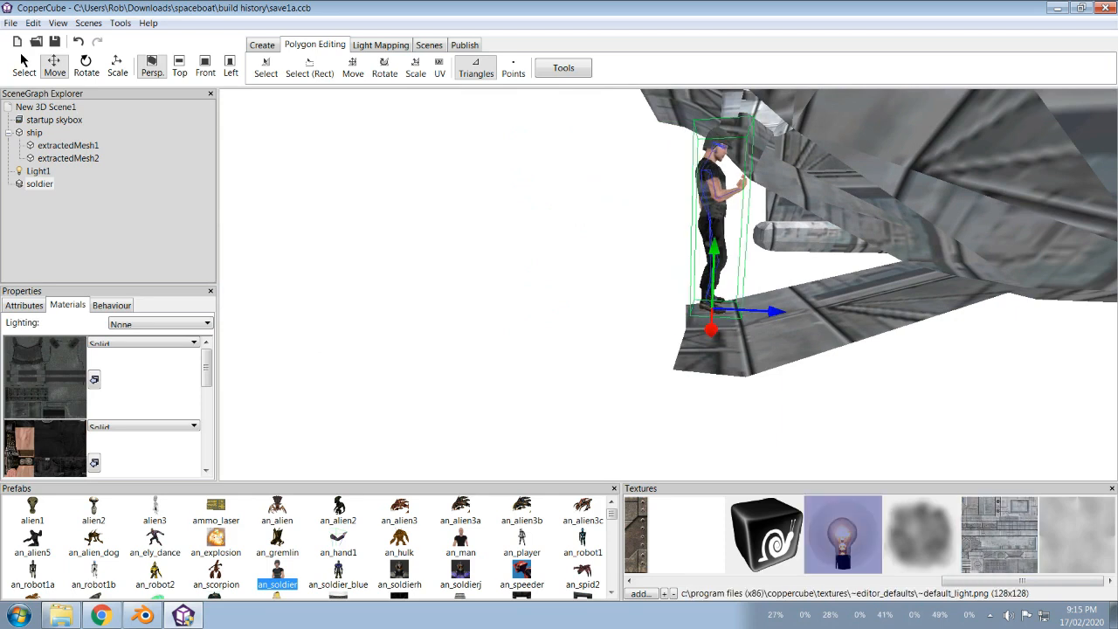
Step: Examine the soldier's headroom beneath the hull and his fit on the ramp from the side and rear
right_drag(668, 285, 712, 93)
scroll(669, 284, up, 3)
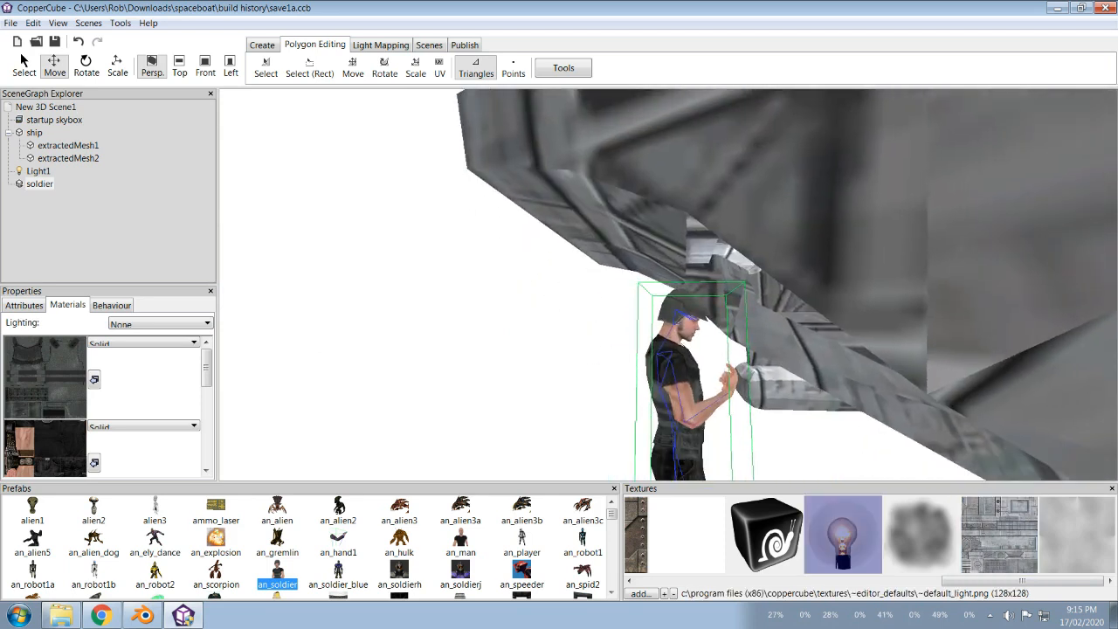
scroll(668, 285, up, 4)
right_drag(669, 285, 710, 352)
scroll(668, 285, down, 5)
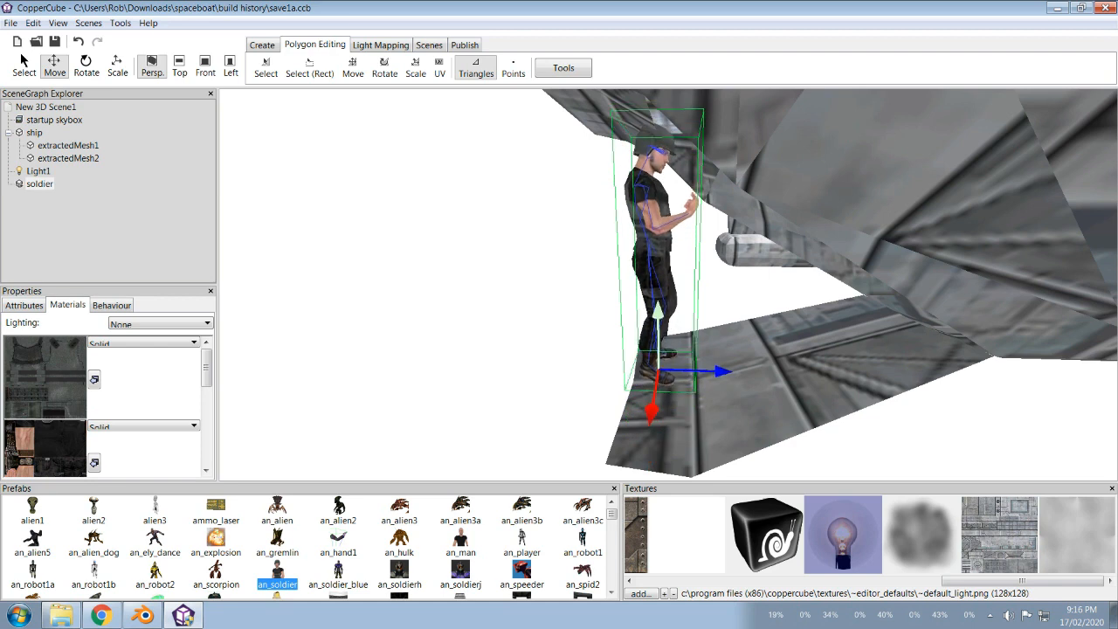
mouse_move(668, 285)
right_down()
mouse_move(668, 218)
mouse_move(668, 341)
mouse_move(668, 287)
right_up()
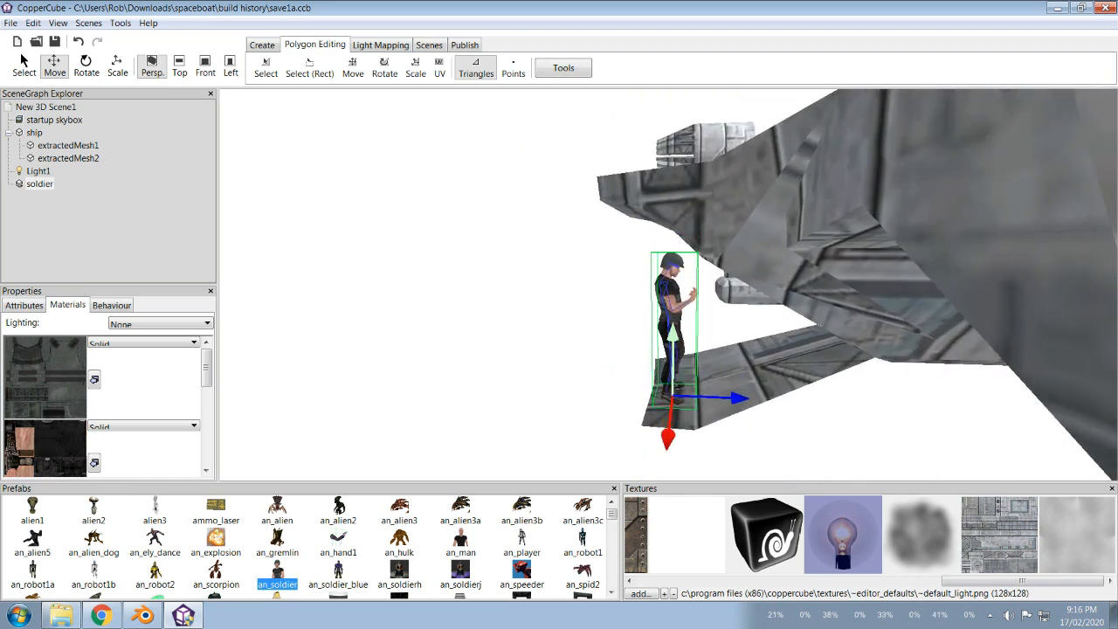
right_drag(669, 286, 838, 288)
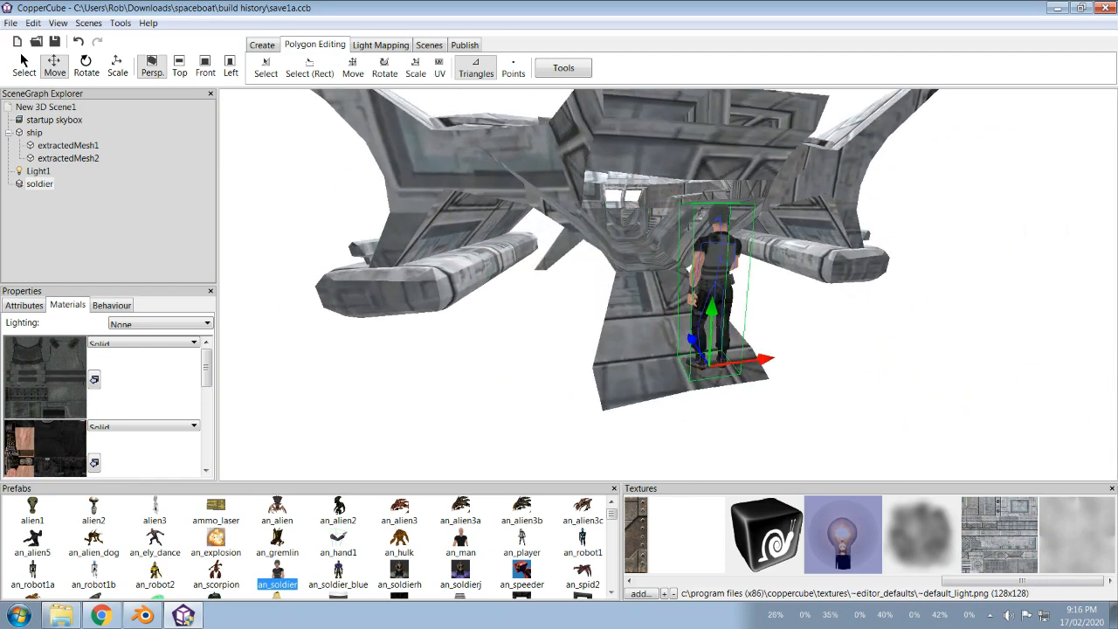
Step: Delete the soldier figure from the scene
click(68, 158)
click(39, 183)
key(Delete)
drag(669, 284, 608, 244)
Step: Check the scene metrics for the polygon count and memory needed without the soldier
click(429, 44)
click(466, 67)
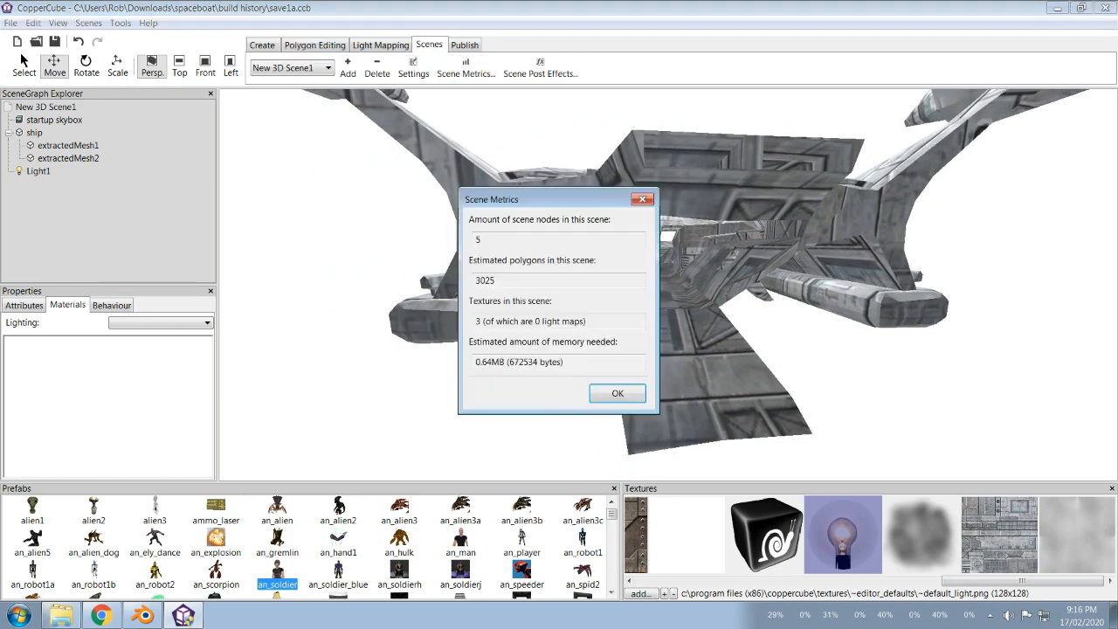
key(Return)
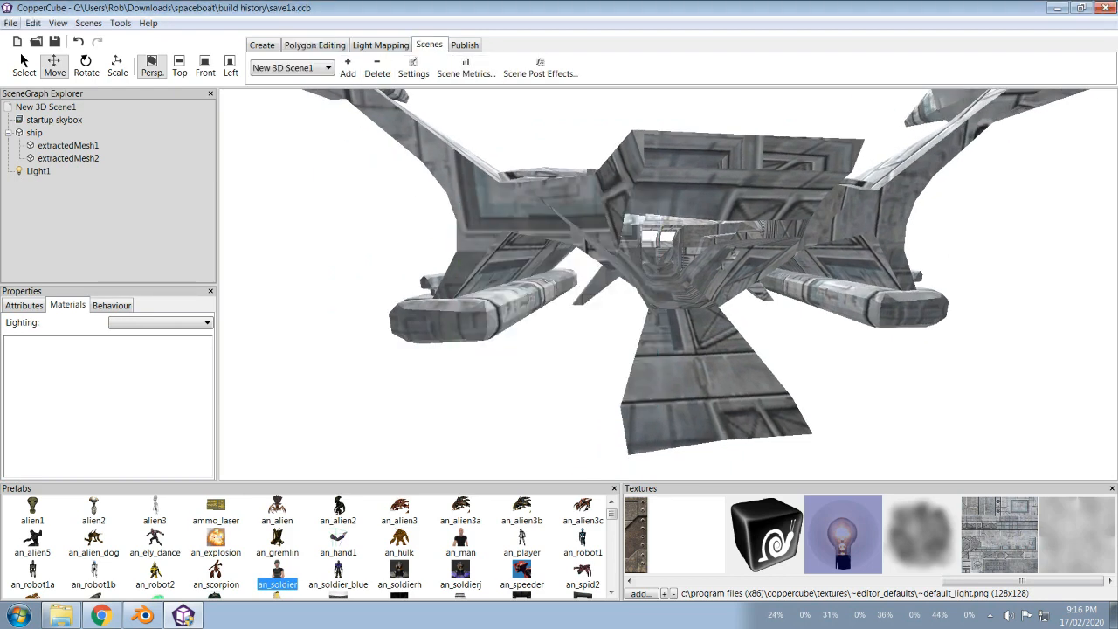
Step: Save the document under the new file name save1b.ccb in the build history folder
click(11, 22)
key(Return)
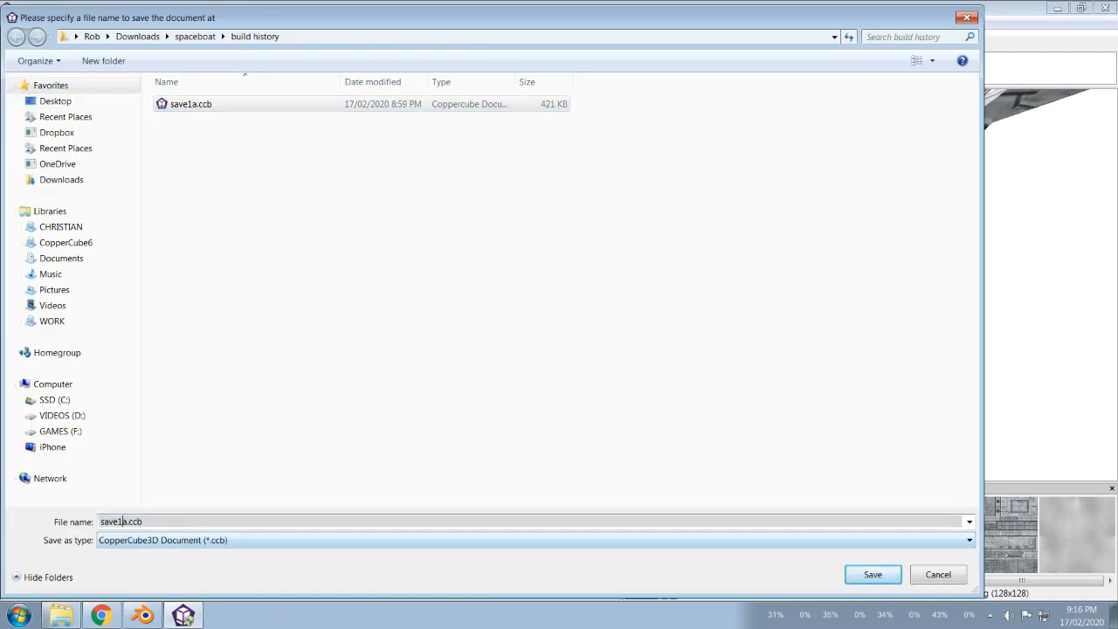
key(BackSpace)
text(b)
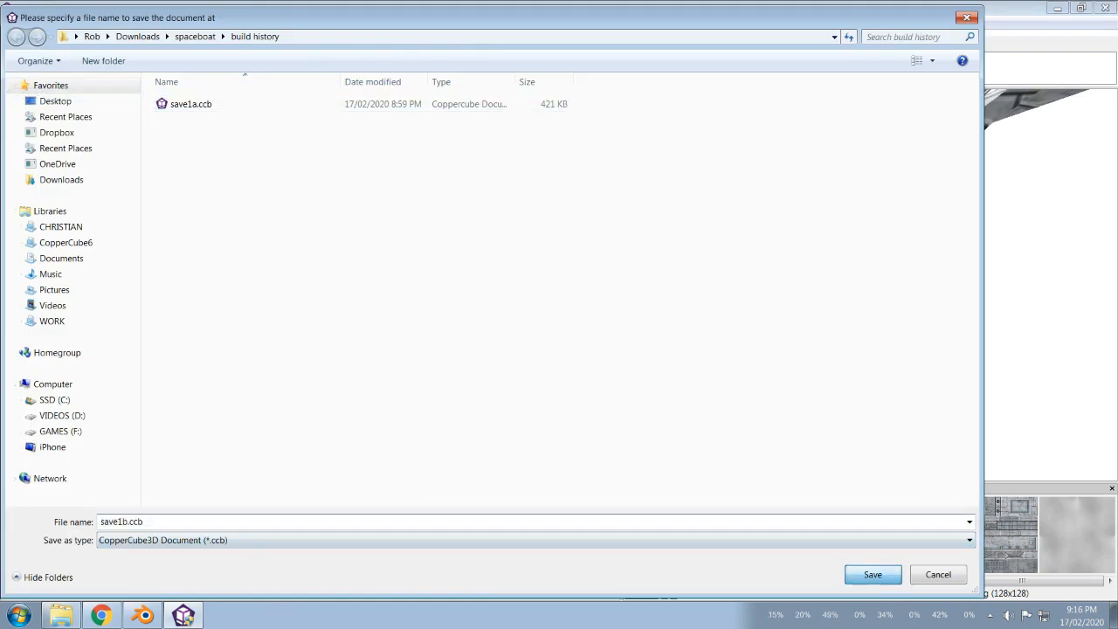
key(Return)
Step: Examine the ship from the rear and above, and check which parts and materials extractedMesh1 and extractedMesh2 hold
key(Up)
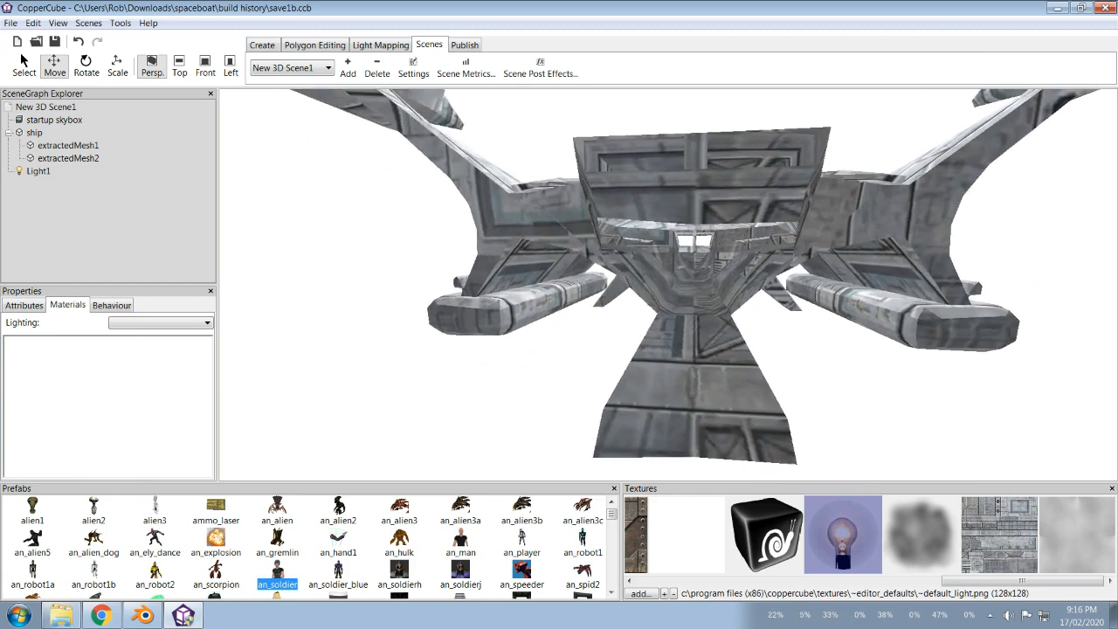
key(Up)
key(Down)
key(Up)
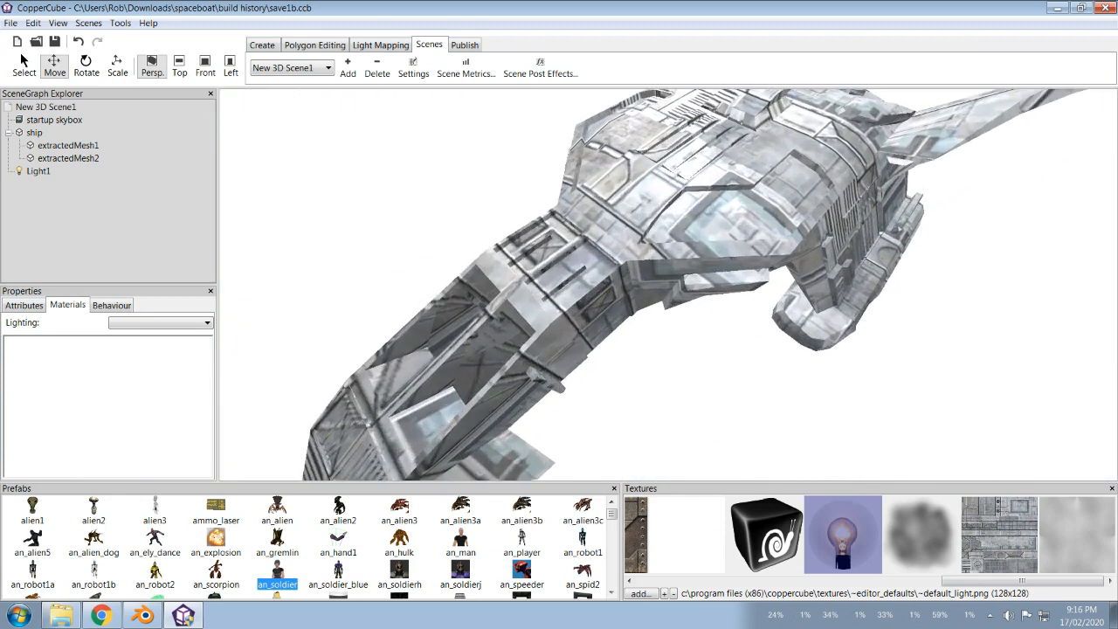
key(Down)
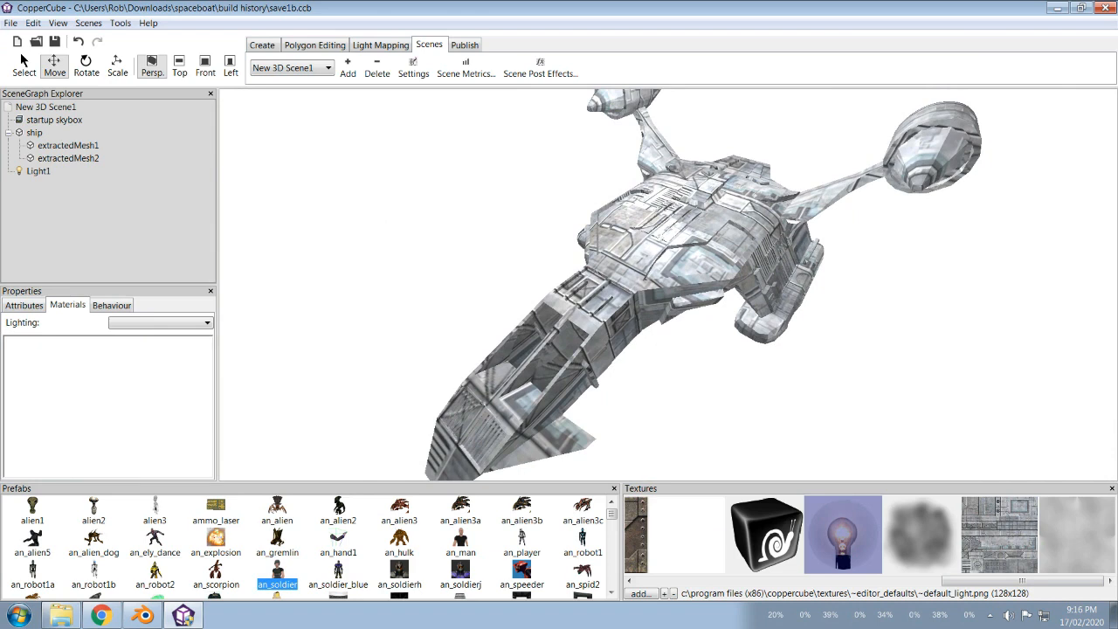
click(68, 145)
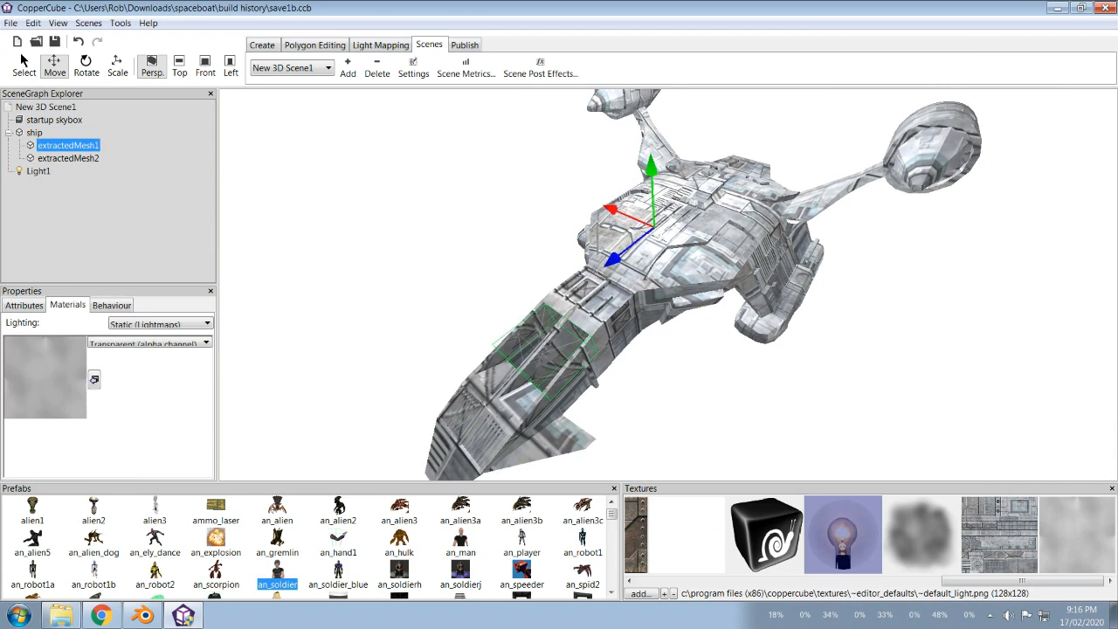
click(68, 158)
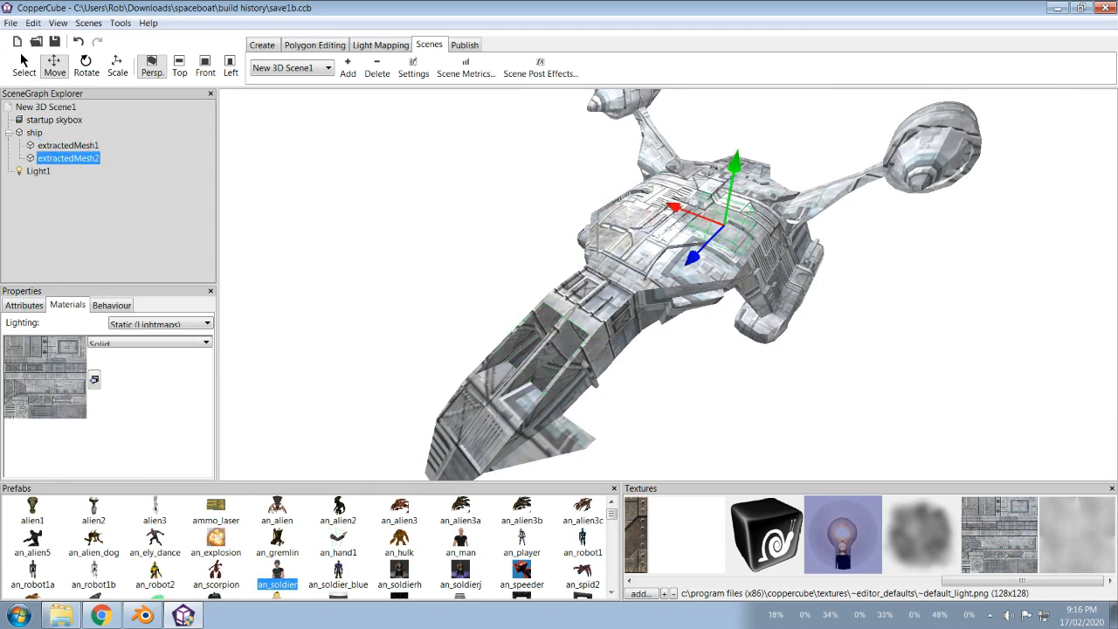
click(69, 145)
click(34, 132)
click(68, 145)
click(68, 158)
click(54, 119)
Step: Merge extractedMesh1 and extractedMesh2 into the ship mesh
click(34, 132)
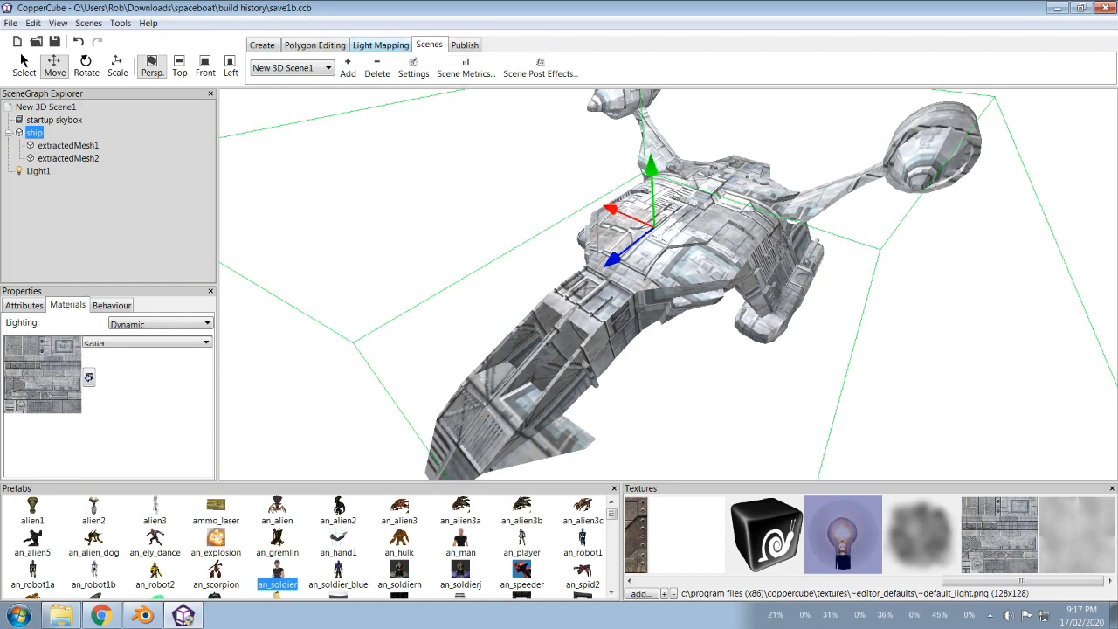
click(314, 45)
click(563, 67)
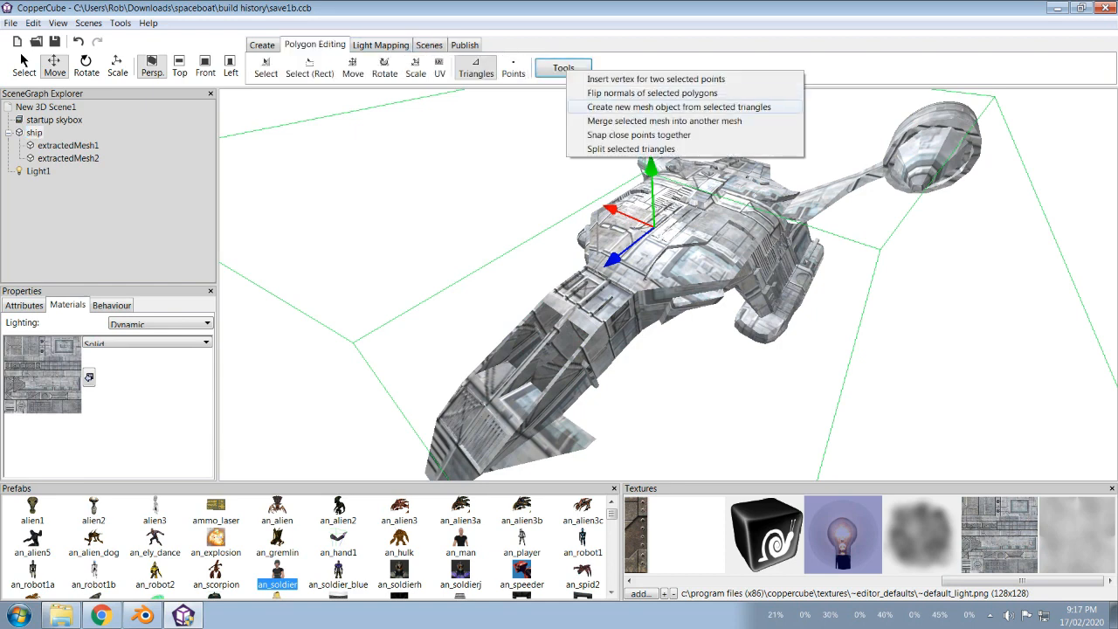
click(664, 121)
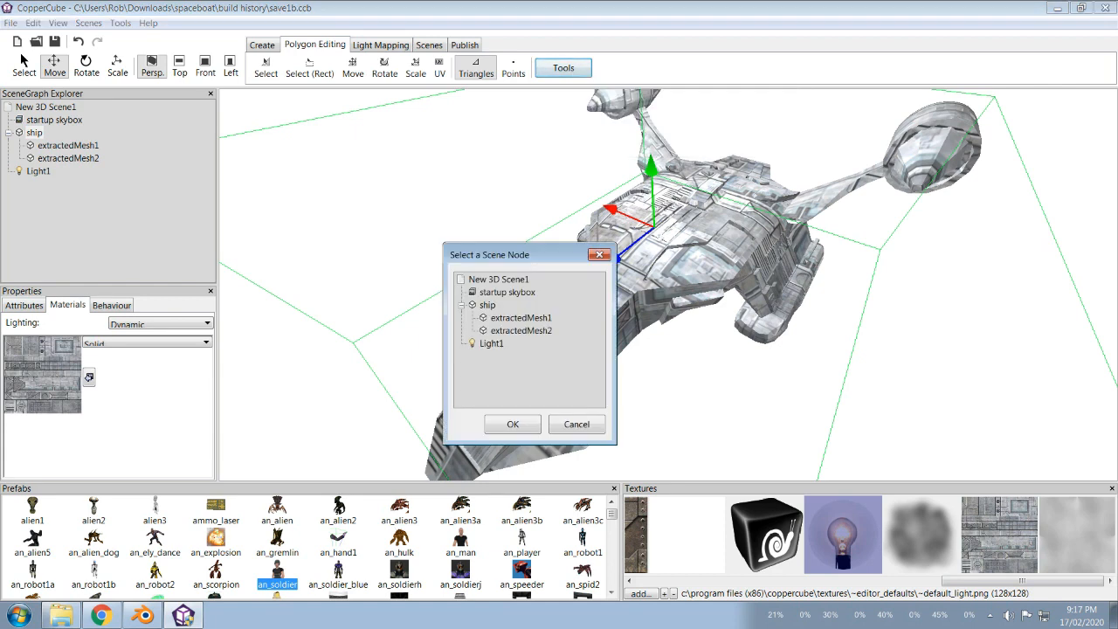
key(Return)
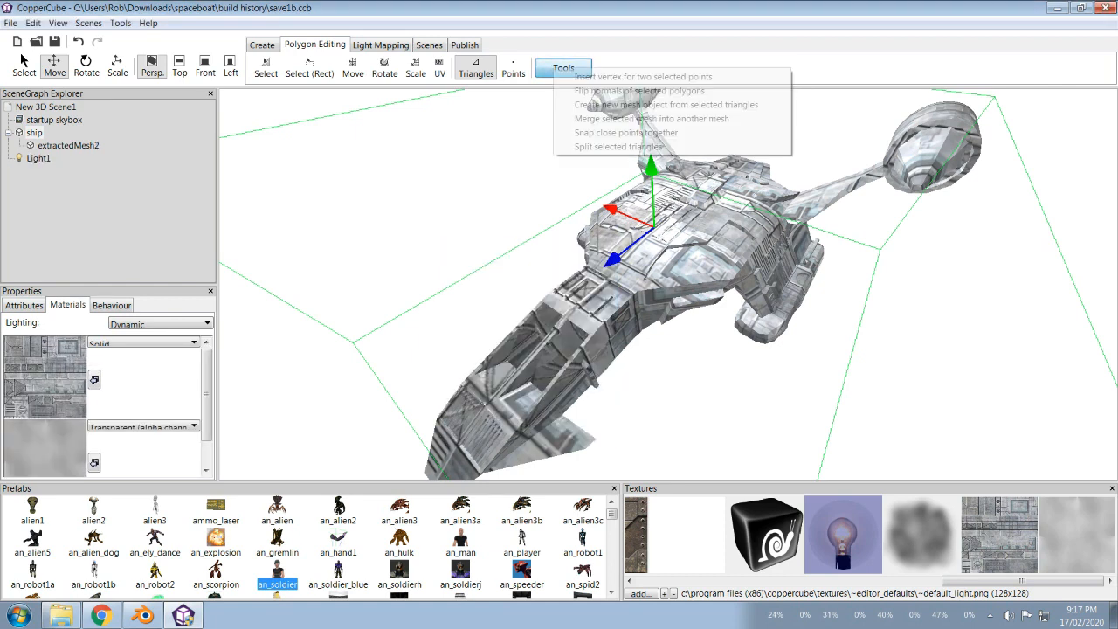
click(563, 68)
click(664, 120)
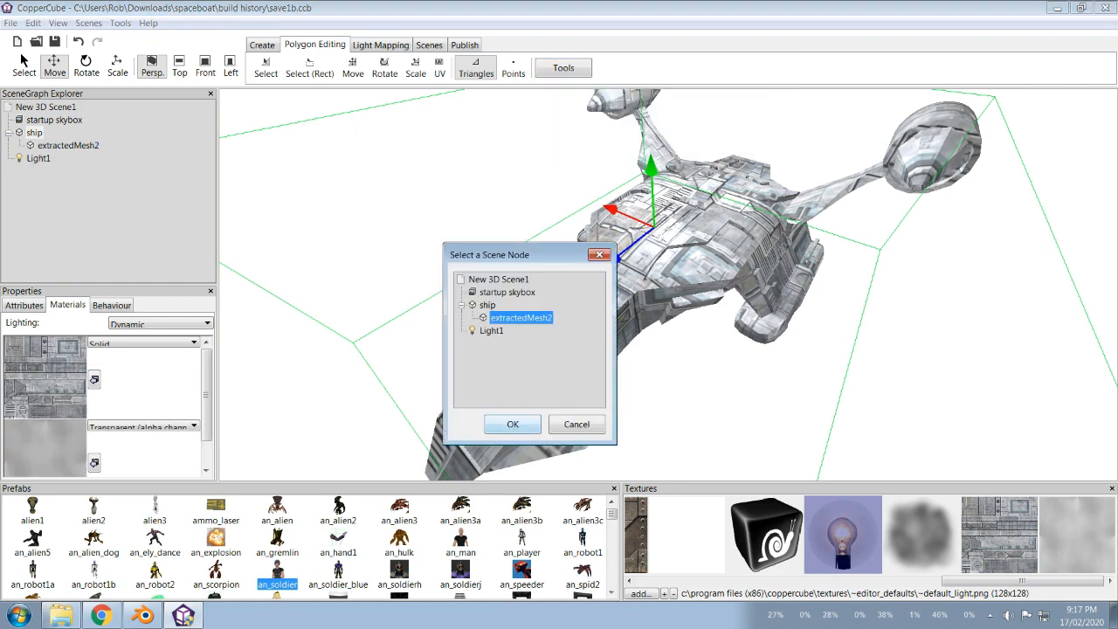
key(Return)
Step: Examine the merged ship's cockpit glass, interior and hull from close up and from farther away
scroll(669, 284, up, 5)
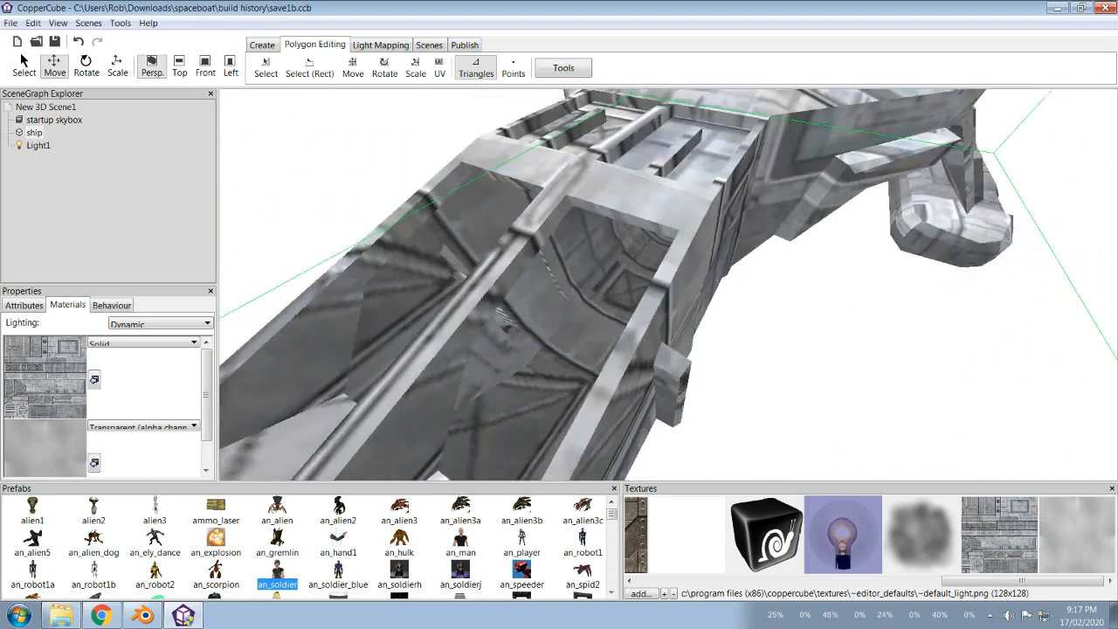
scroll(668, 284, up, 5)
right_drag(669, 284, 660, 179)
scroll(668, 284, up, 3)
scroll(668, 284, up, 5)
right_drag(668, 284, 668, 253)
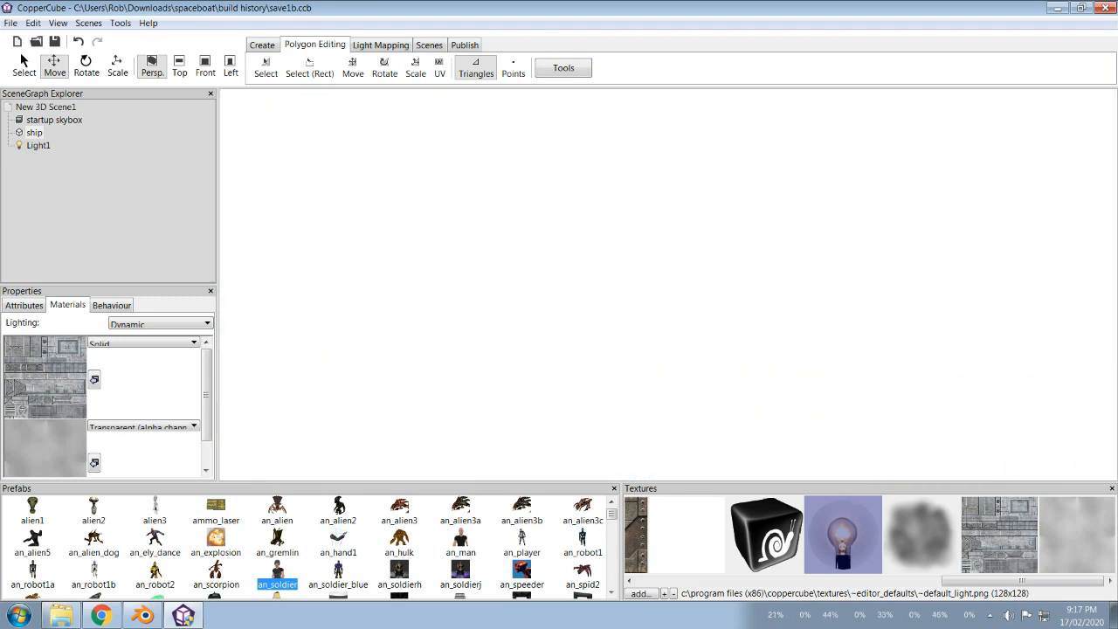
scroll(668, 284, down, 10)
scroll(668, 284, up, 6)
right_drag(668, 284, 860, 328)
scroll(668, 284, down, 3)
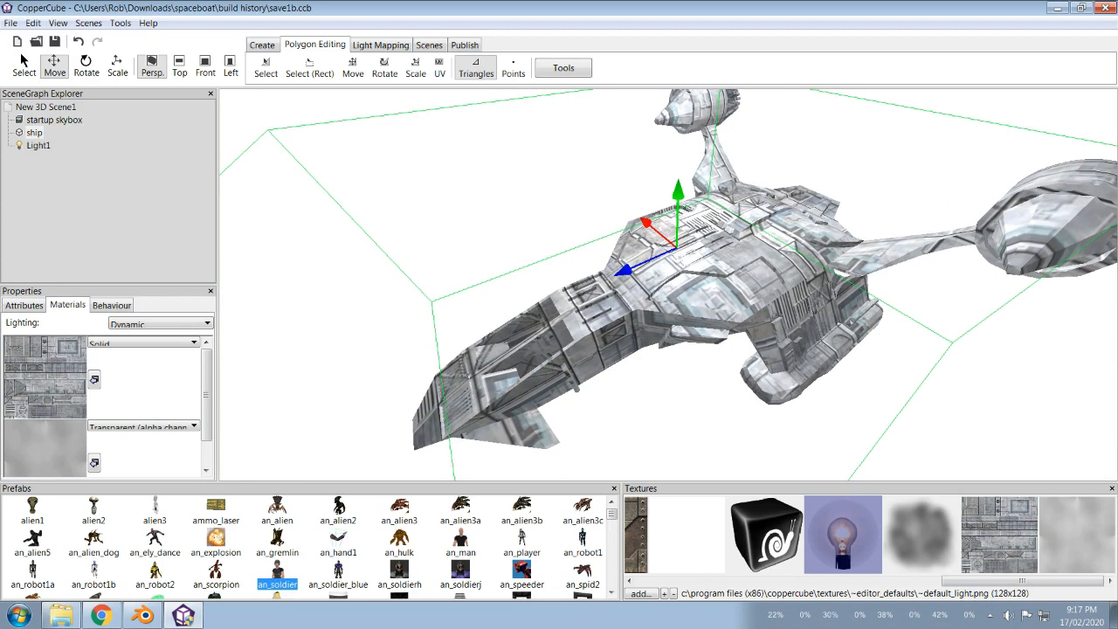
right_drag(668, 284, 602, 367)
scroll(669, 284, up, 3)
scroll(668, 284, down, 5)
right_drag(669, 284, 657, 311)
scroll(669, 284, up, 3)
scroll(668, 284, down, 4)
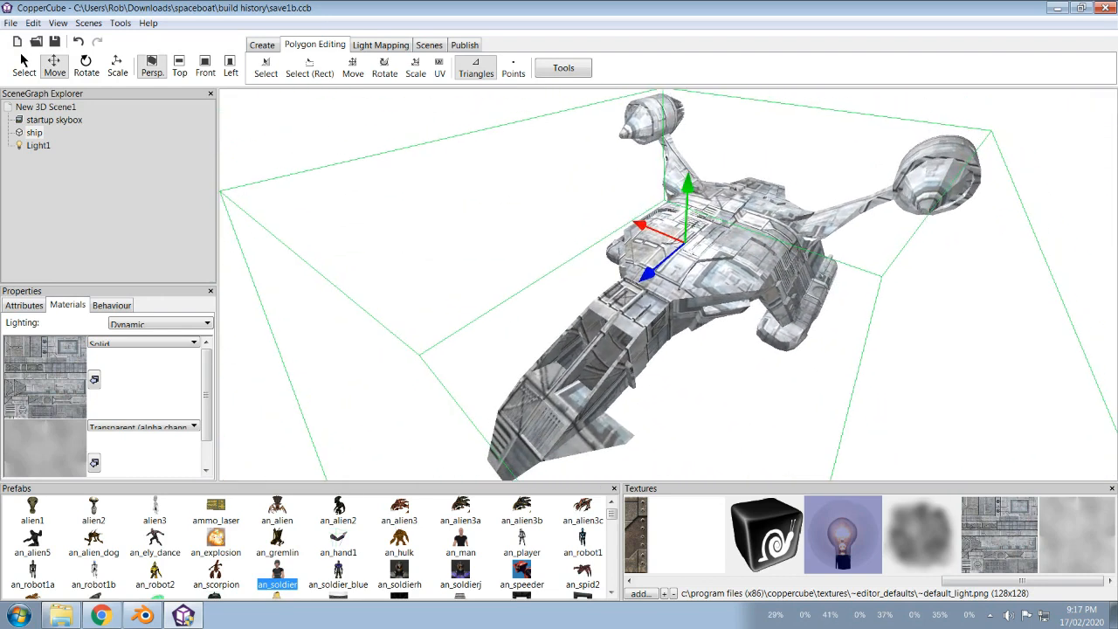
Step: Try planar texture coordinates on the whole ship mesh with a resolution of 0.1
click(52, 120)
click(34, 132)
right_click(33, 132)
mouse_move(105, 167)
click(276, 167)
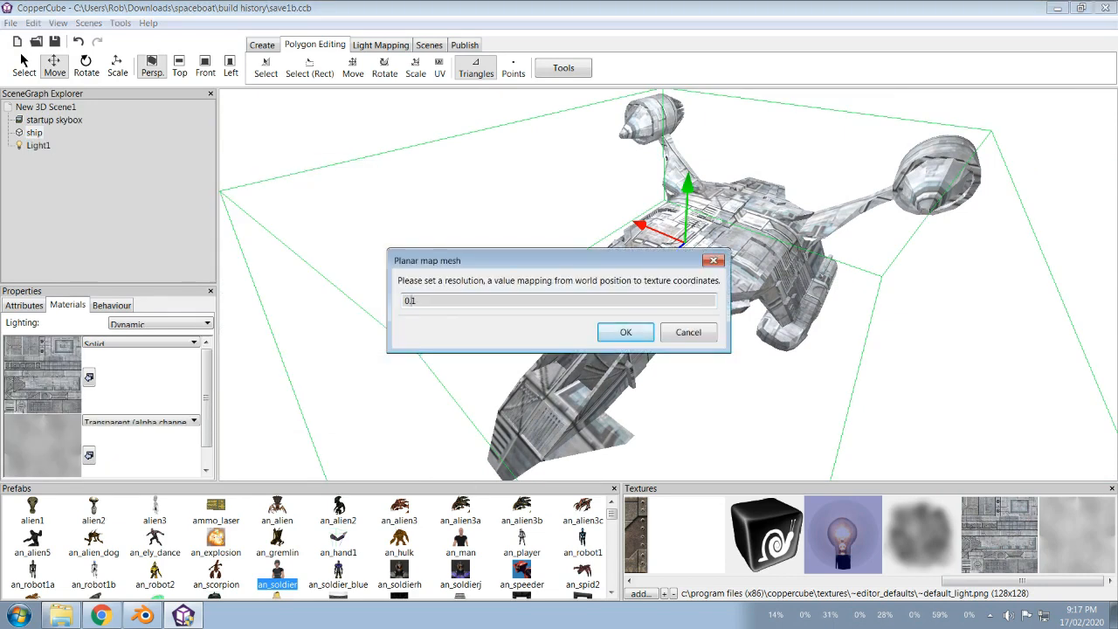
key(Return)
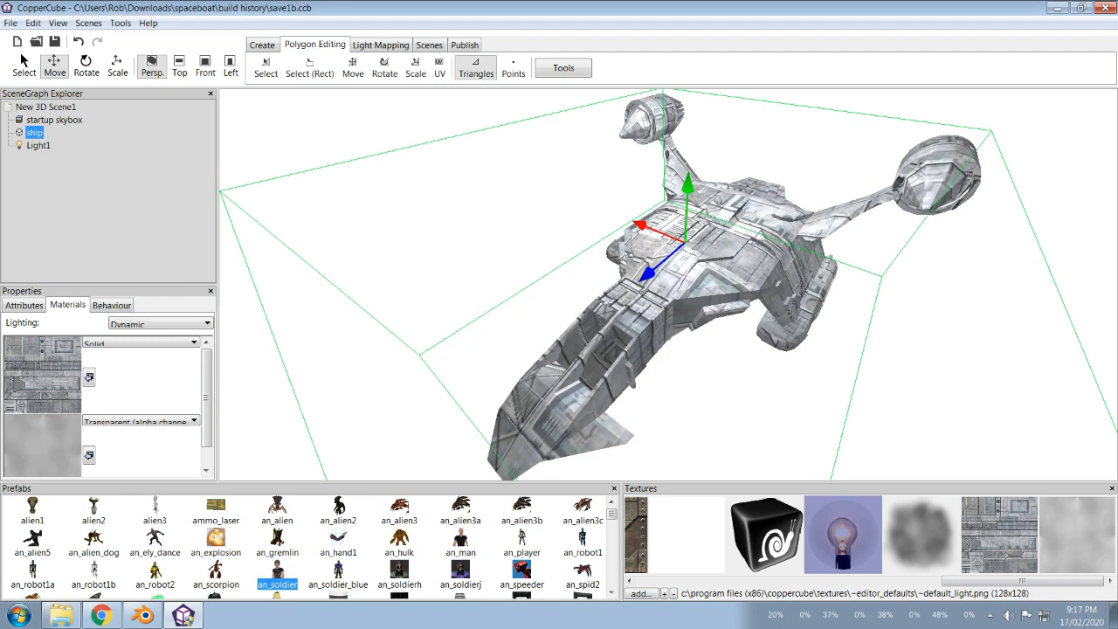
Step: Reapply planar texture coordinates to the ship mesh with a new resolution, judging the texture from inside the hull
right_drag(668, 285, 613, 247)
click(33, 132)
right_click(34, 133)
mouse_move(87, 170)
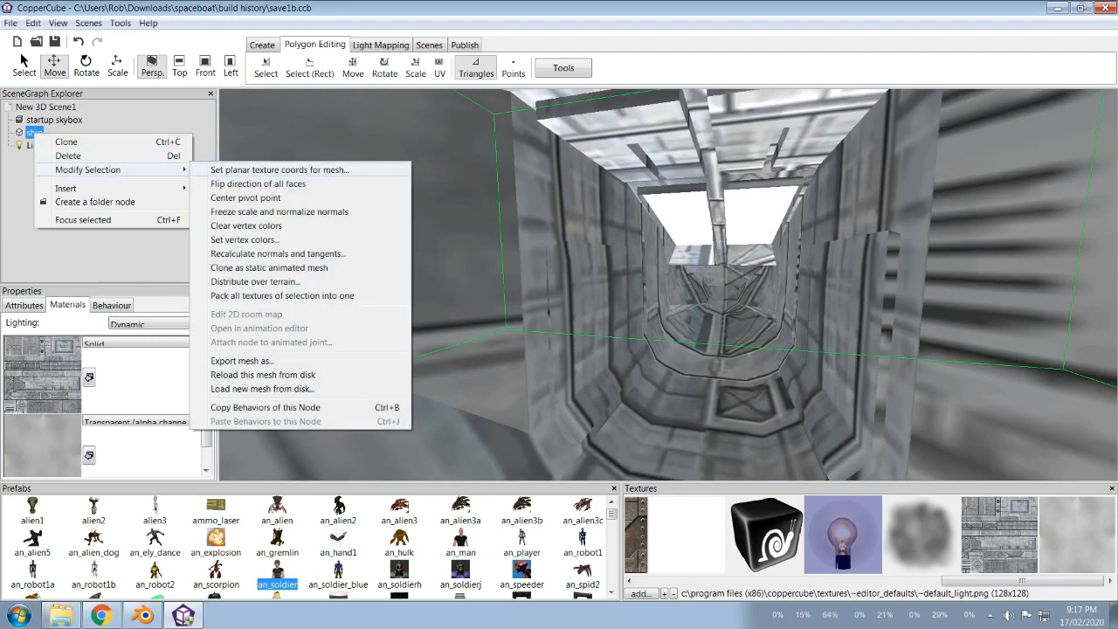
click(280, 169)
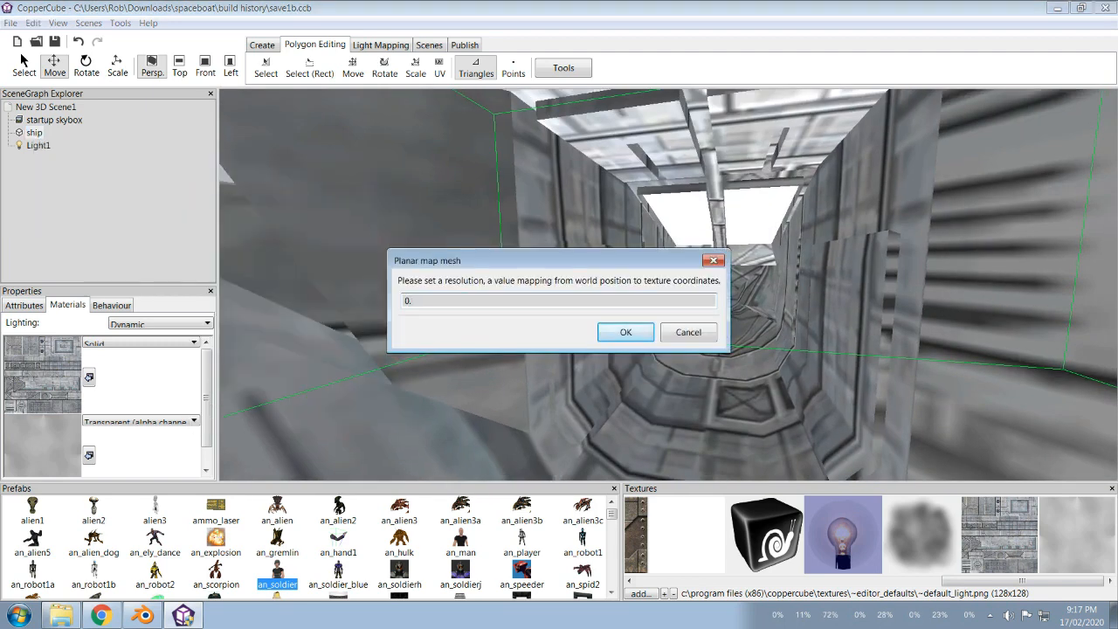
key(Return)
Step: Delete Light1, the point light above the ship
right_drag(668, 285, 734, 305)
scroll(611, 315, down, 5)
right_drag(663, 306, 794, 280)
right_drag(767, 385, 652, 187)
scroll(651, 187, down, 5)
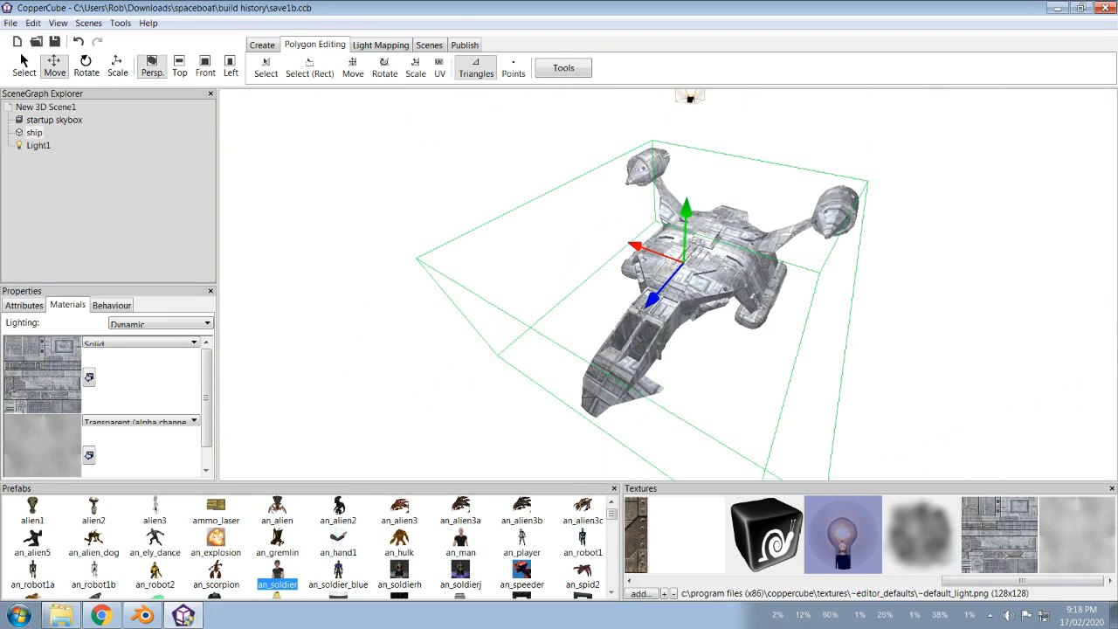
click(690, 96)
right_drag(690, 98, 638, 212)
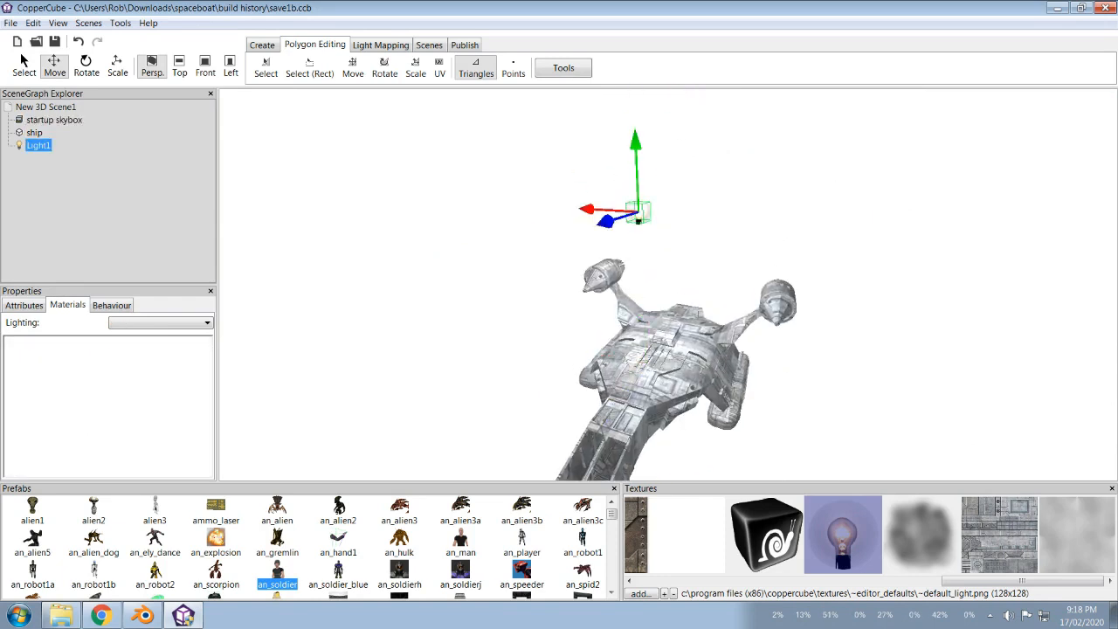
key(Delete)
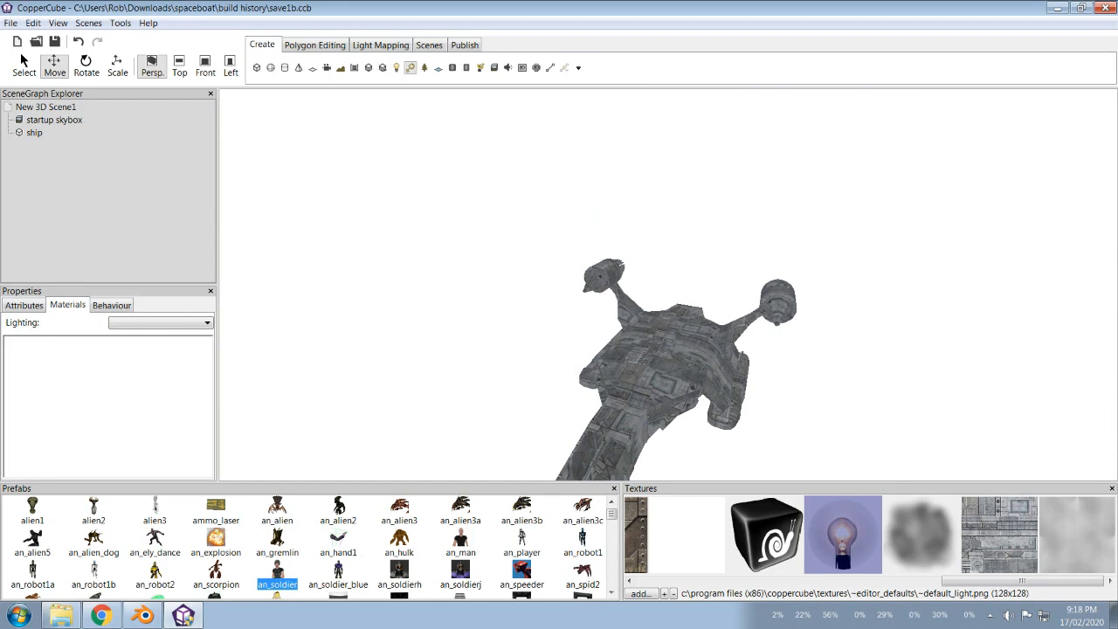
Step: Add a directional light to the scene and place it high above the ship
click(396, 67)
drag(668, 225, 666, 94)
drag(524, 314, 508, 187)
drag(638, 301, 653, 95)
drag(524, 192, 524, 316)
scroll(653, 285, down, 3)
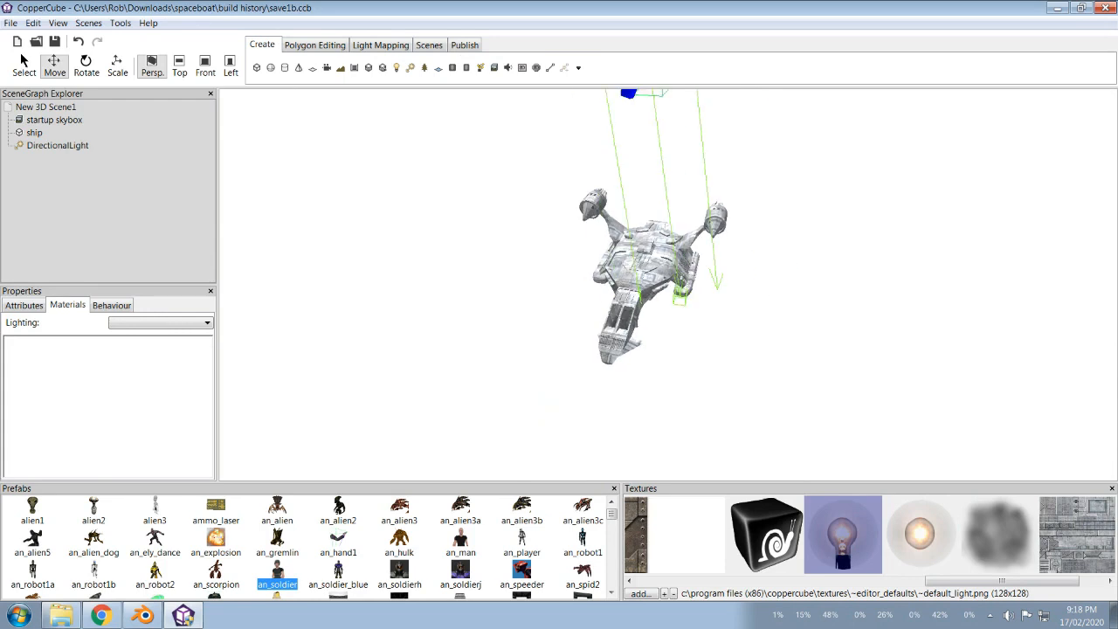
Step: Adjust the directional light relative to the ship and check the hull's shading from near and far
mouse_move(660, 292)
mouse_down()
mouse_move(492, 197)
mouse_move(669, 274)
mouse_move(861, 182)
mouse_move(742, 279)
mouse_move(594, 281)
mouse_move(628, 235)
mouse_move(612, 260)
mouse_up()
middle_drag(611, 260, 609, 339)
mouse_move(606, 337)
mouse_down()
mouse_move(618, 324)
mouse_move(861, 325)
mouse_move(664, 354)
mouse_move(457, 200)
mouse_move(462, 249)
mouse_move(533, 296)
mouse_move(812, 350)
mouse_move(731, 375)
mouse_move(516, 278)
mouse_up()
key(w)
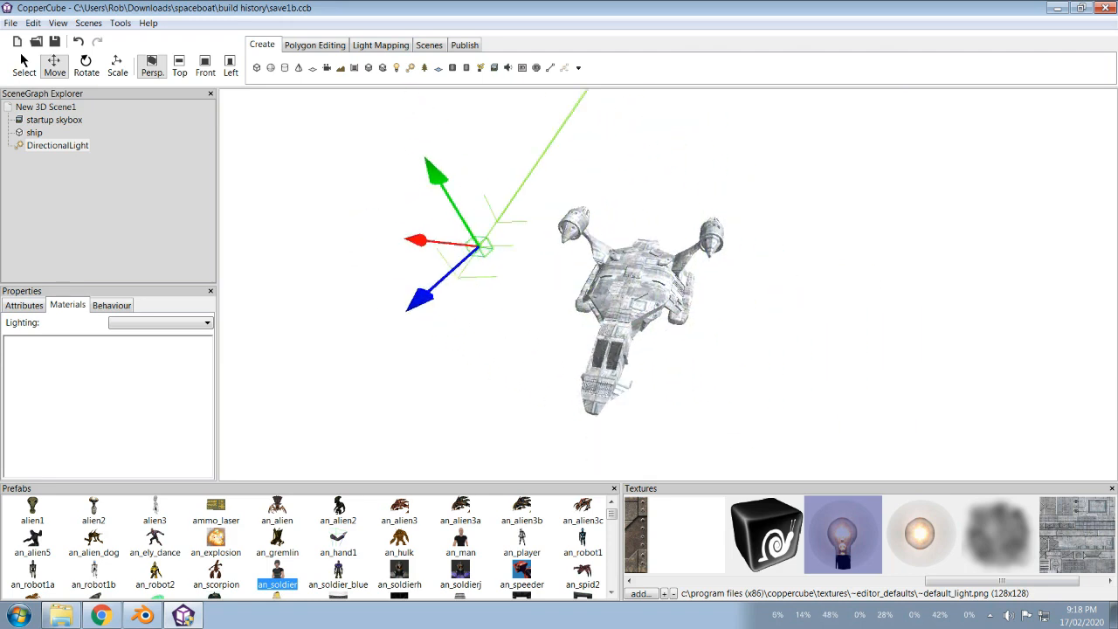
key(w)
key(s)
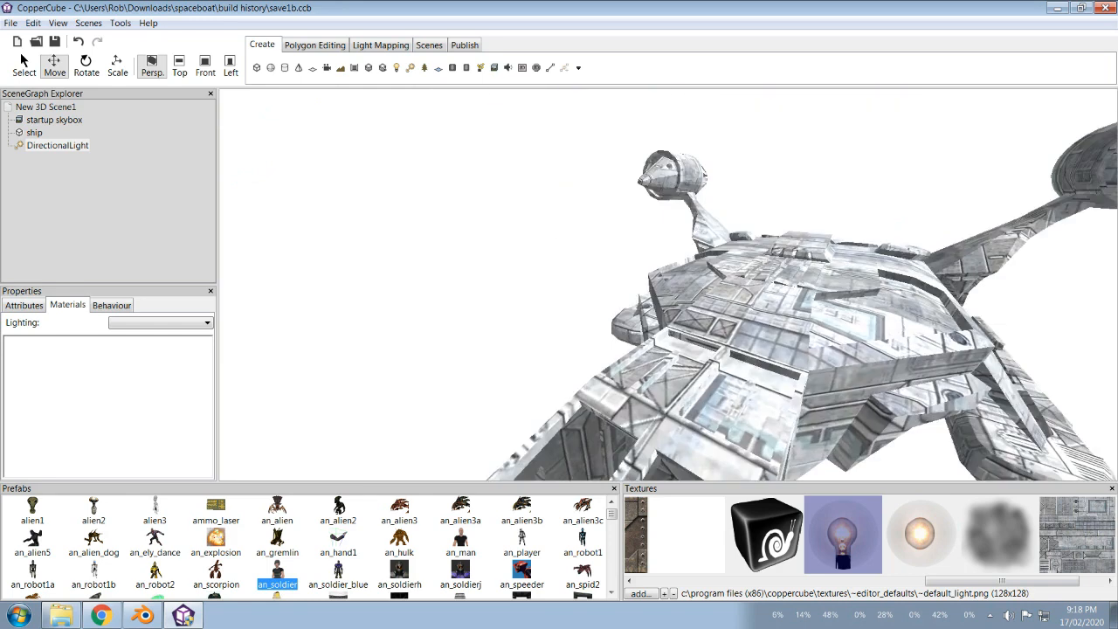
key(s)
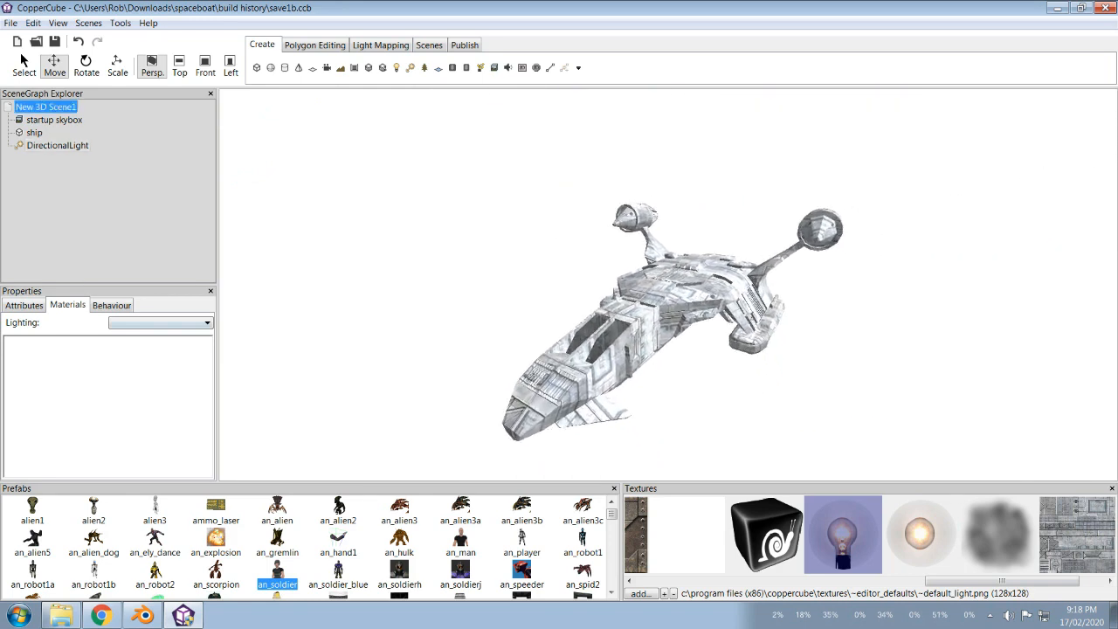
Step: Darken the scene's ambient light to 37, 37, 37
click(24, 305)
click(205, 338)
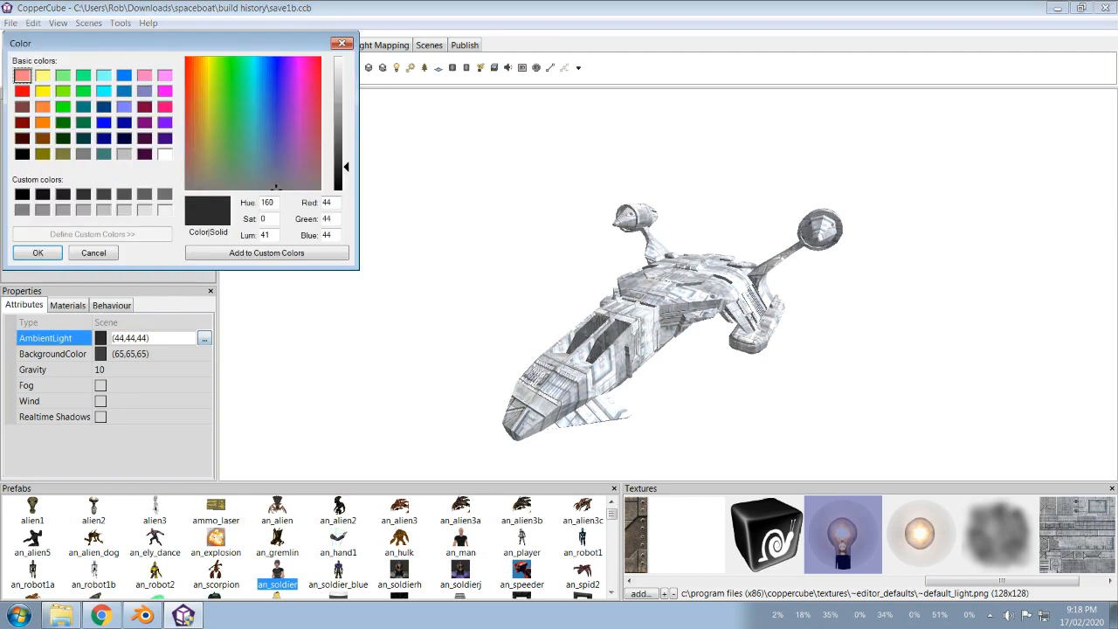
click(38, 253)
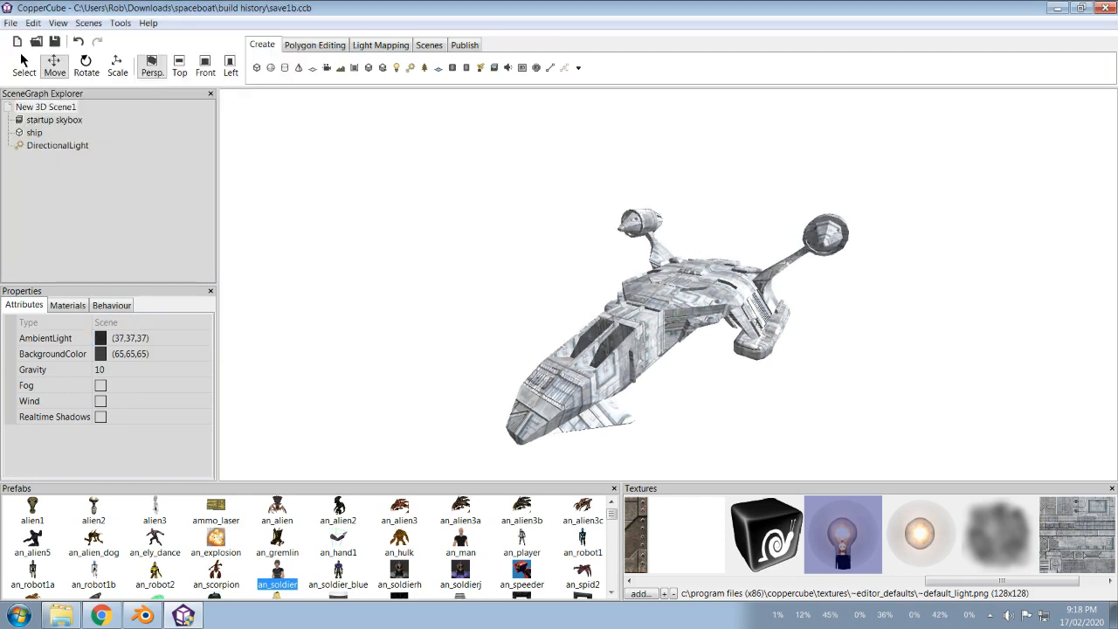
Step: Select the upper and outer side triangles of the cone on one of the ship's engines for polygon editing
scroll(743, 218, up, 2)
drag(791, 233, 808, 279)
scroll(782, 257, up, 2)
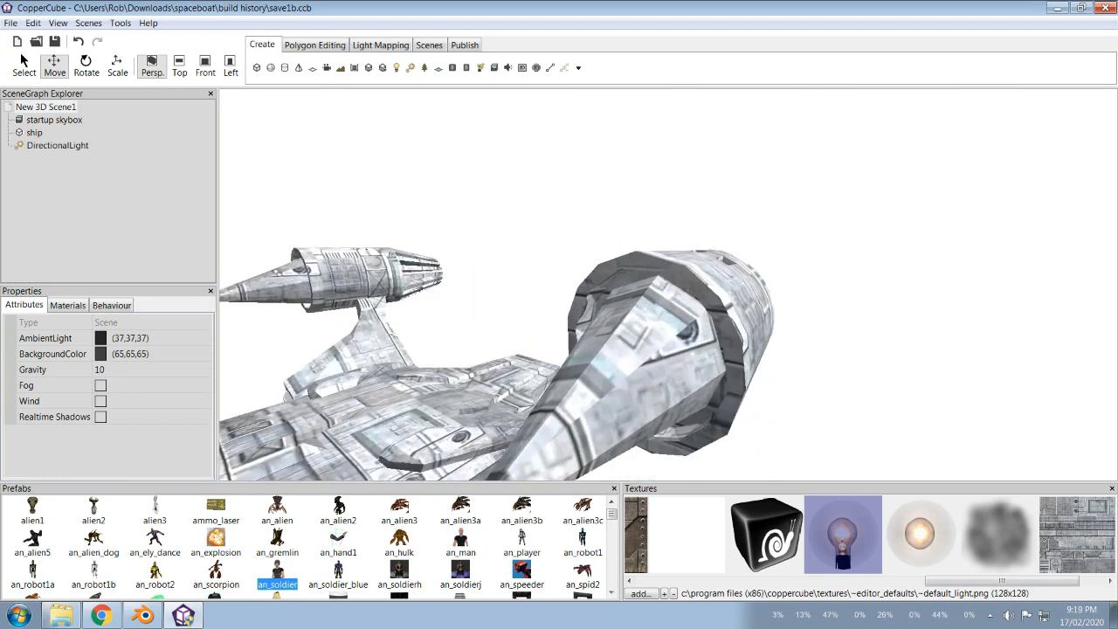
click(34, 132)
click(314, 45)
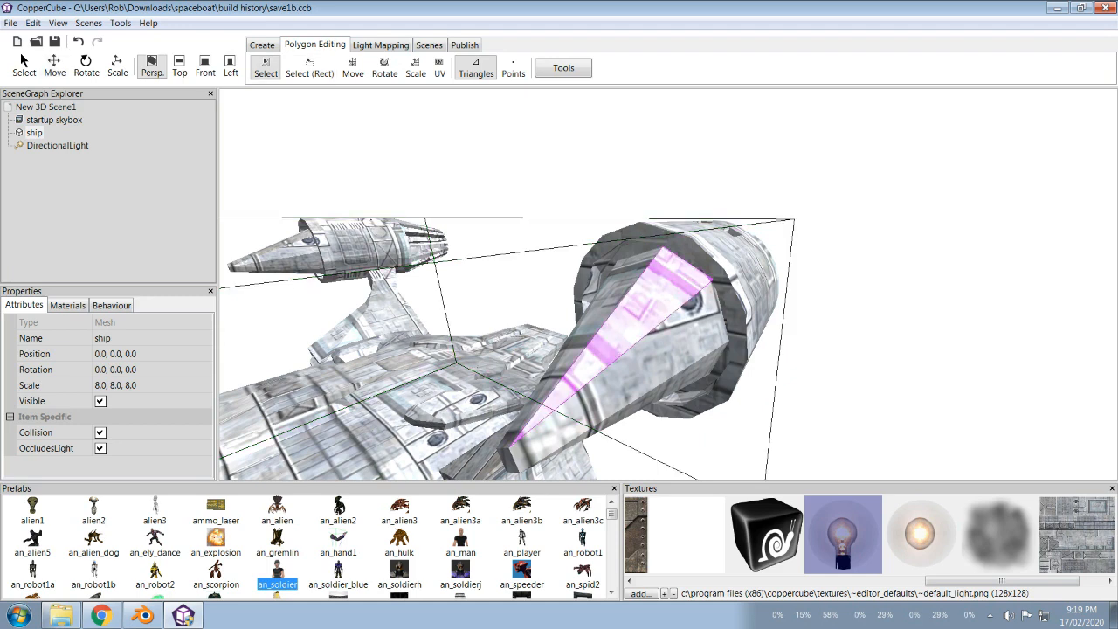
ctrl+click(598, 318)
ctrl+click(552, 428)
middle_drag(552, 428, 760, 332)
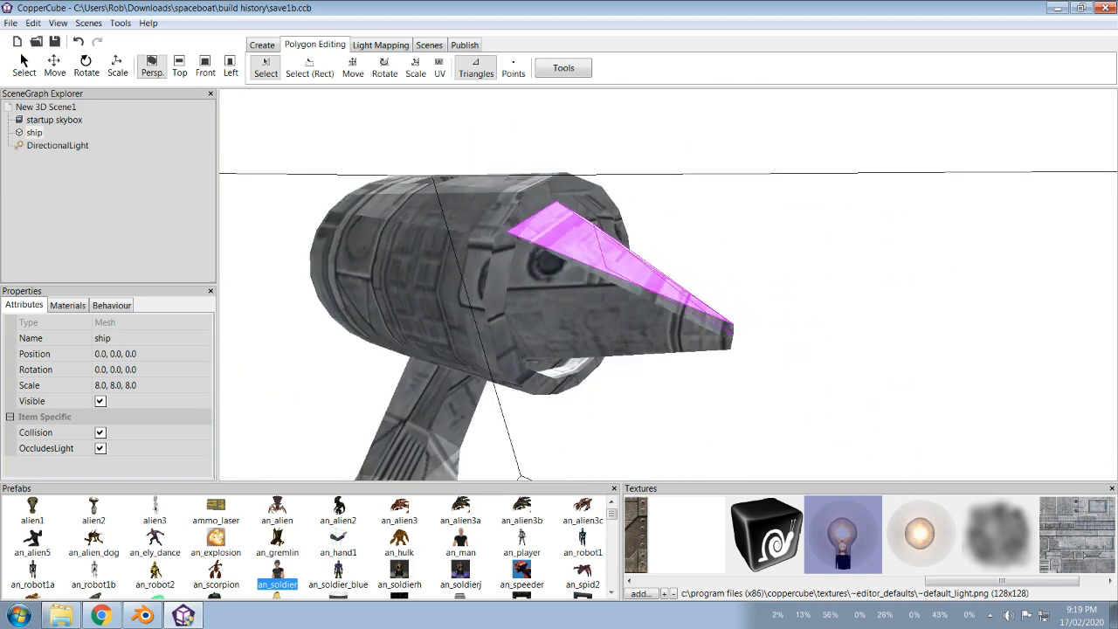
ctrl+click(576, 293)
ctrl+click(581, 336)
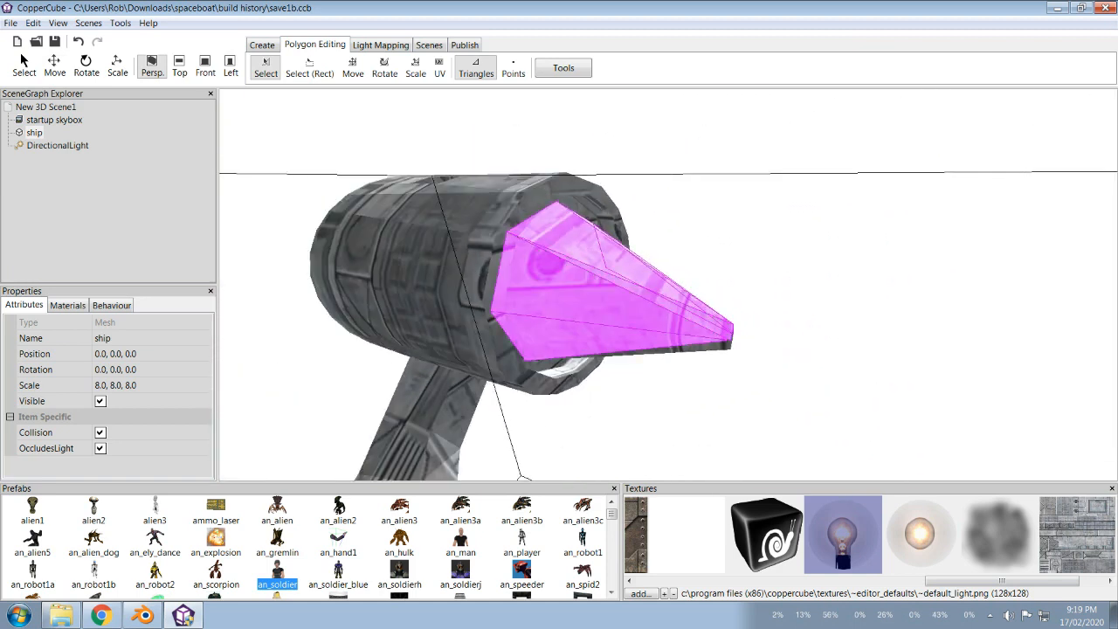
ctrl+click(703, 346)
Step: Add the underside and remaining inner side triangles of that engine's cone to the selection
middle_drag(704, 346, 578, 238)
scroll(647, 296, down, 2)
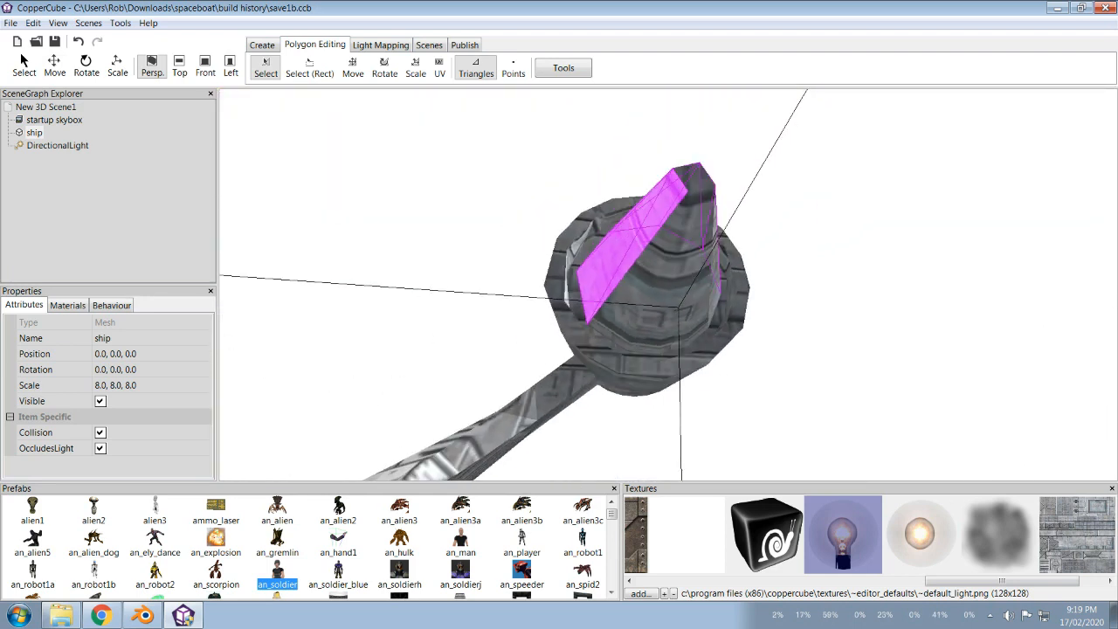
ctrl+click(625, 310)
ctrl+click(651, 319)
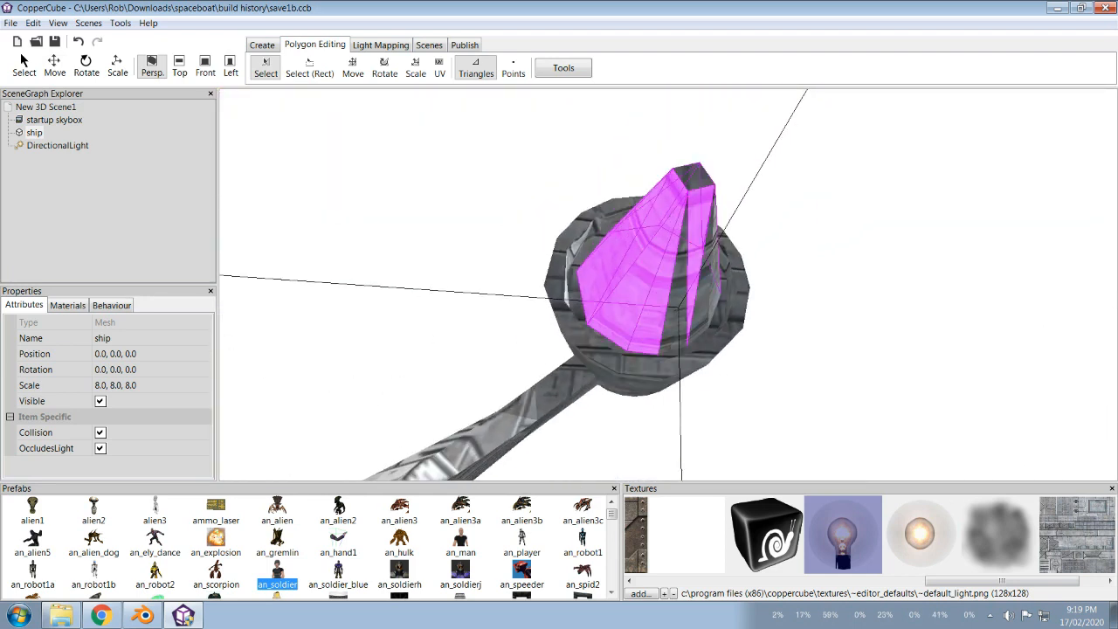
ctrl+click(674, 319)
middle_drag(673, 318, 650, 339)
scroll(620, 376, up, 3)
scroll(646, 367, down, 3)
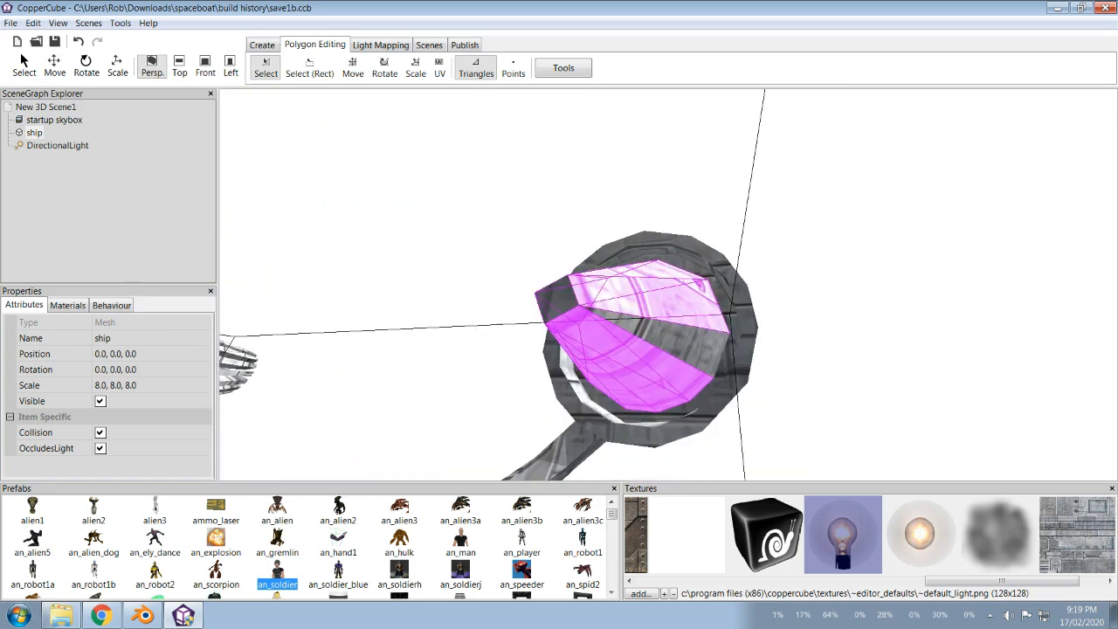
ctrl+click(673, 340)
middle_drag(650, 339, 611, 253)
scroll(639, 228, down, 2)
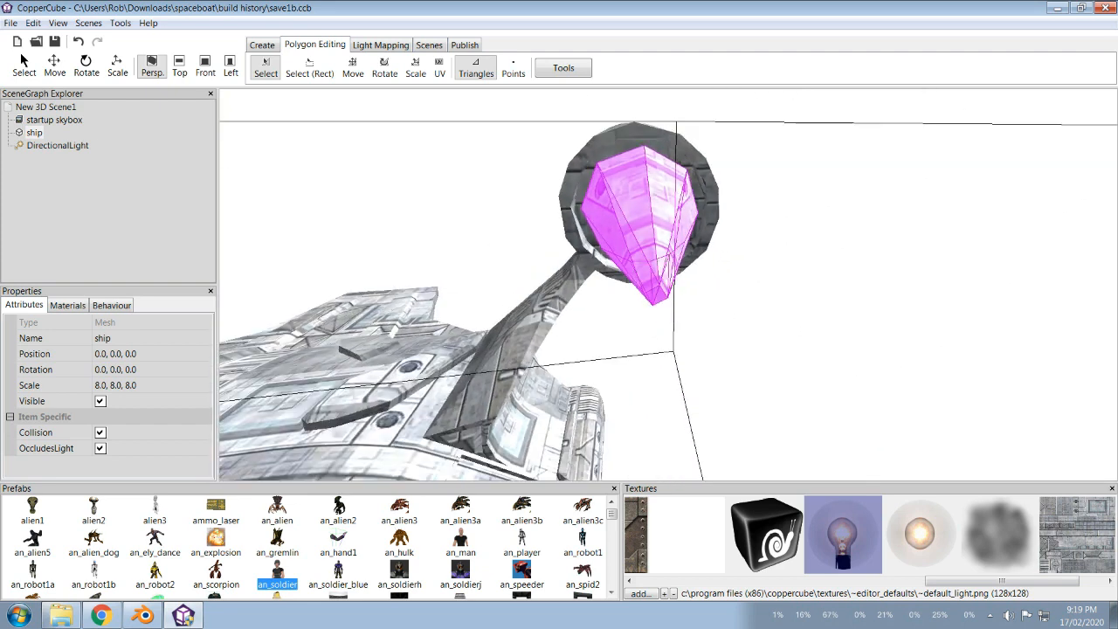
key(alt+Tab)
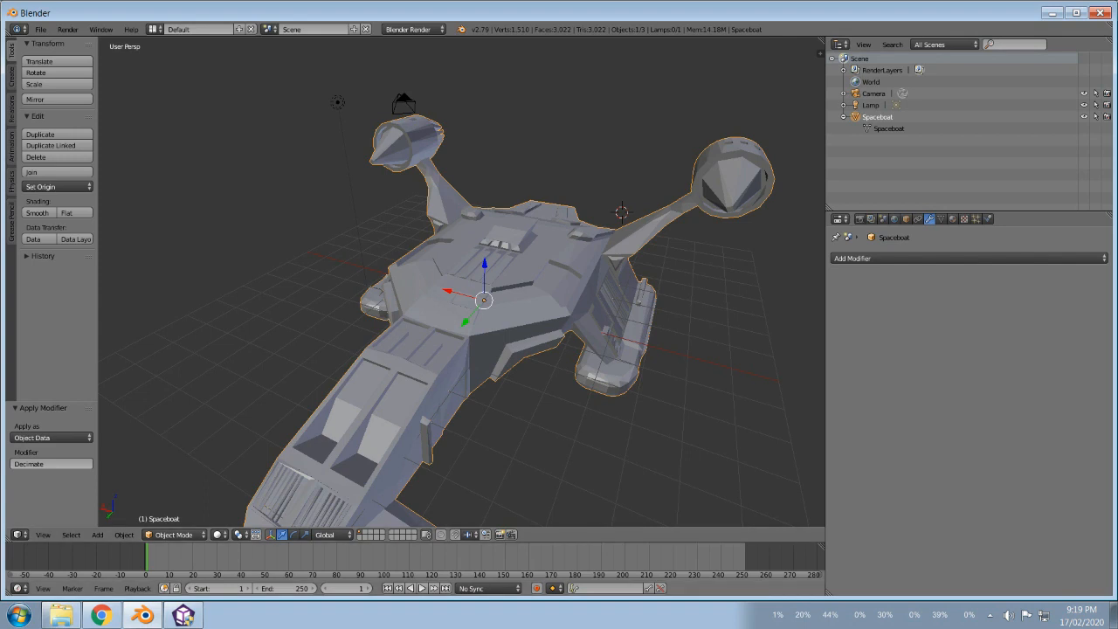
click(184, 616)
Step: Add the upper triangles of the opposite engine's cone to the selection
drag(668, 284, 749, 348)
middle_drag(667, 284, 961, 288)
scroll(667, 284, down, 2)
middle_drag(559, 288, 638, 245)
scroll(667, 284, up, 2)
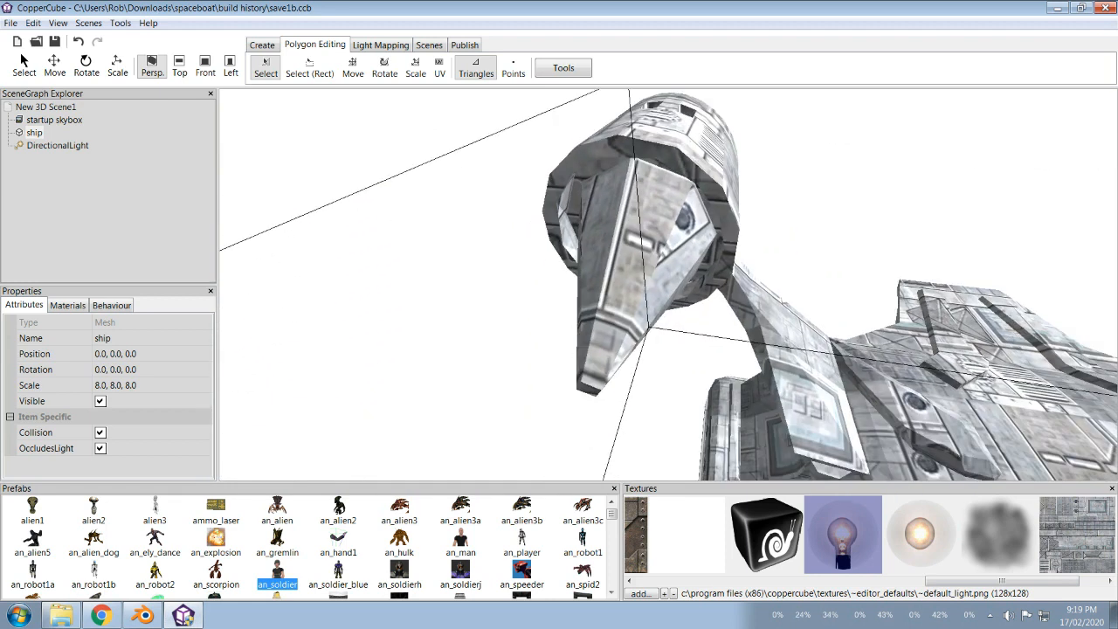
click(636, 244)
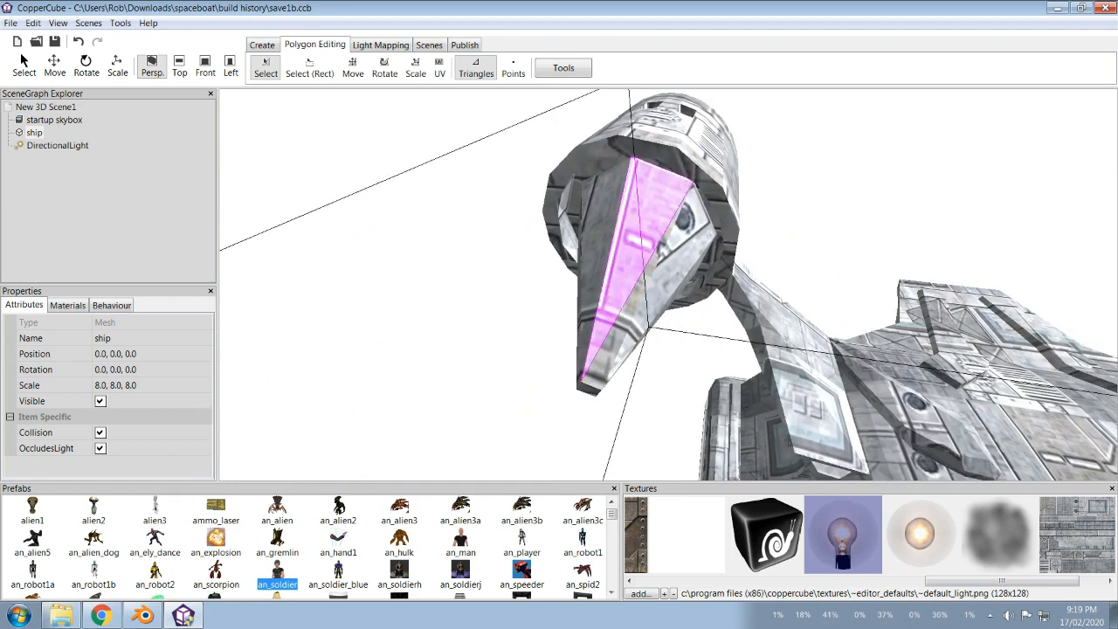
ctrl+click(685, 240)
ctrl+click(648, 273)
ctrl+click(604, 228)
Step: Extend the selection down the outer side of the second engine's cone
mouse_move(605, 229)
middle_down()
mouse_move(635, 201)
mouse_move(641, 240)
mouse_move(706, 227)
mouse_move(873, 245)
mouse_move(664, 209)
mouse_move(698, 288)
mouse_move(638, 306)
mouse_move(611, 244)
mouse_move(623, 224)
middle_up()
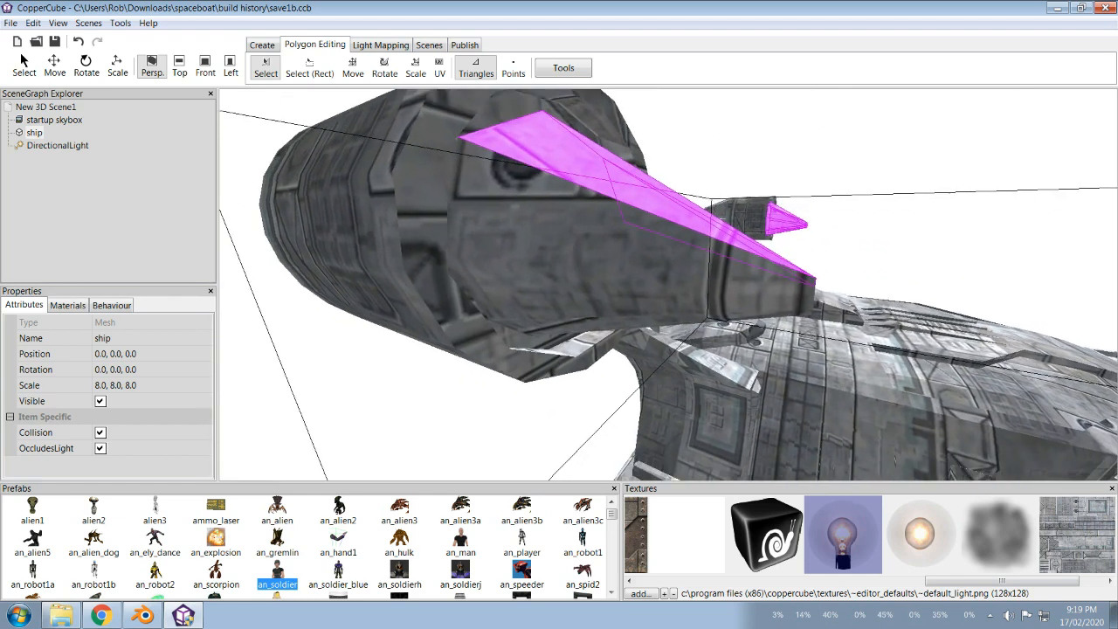
ctrl+click(742, 260)
ctrl+click(572, 234)
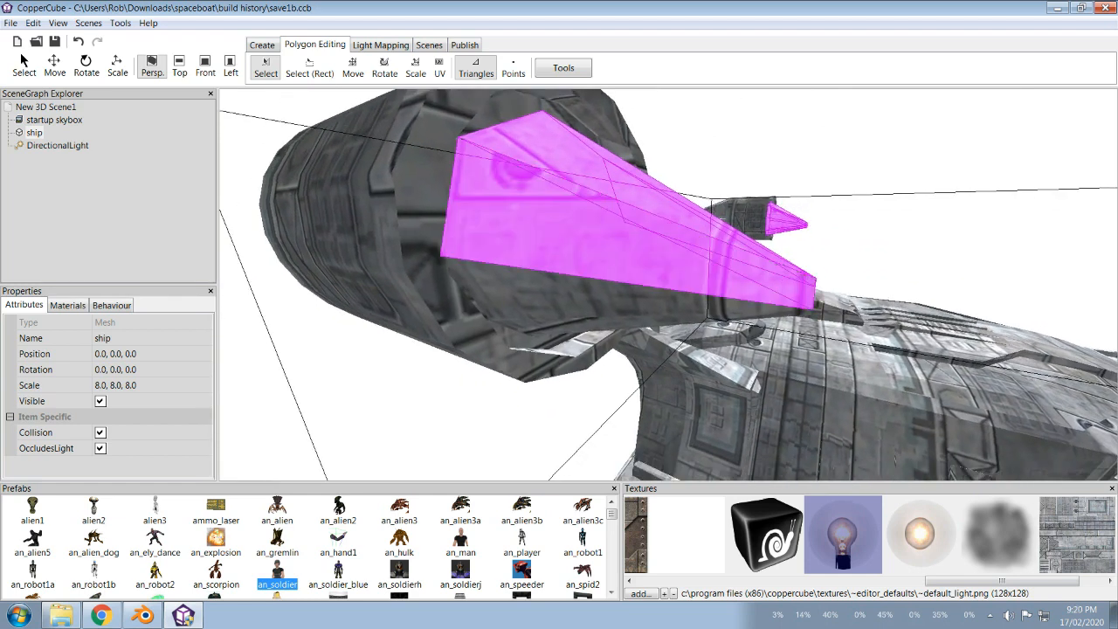
ctrl+click(580, 293)
ctrl+click(581, 324)
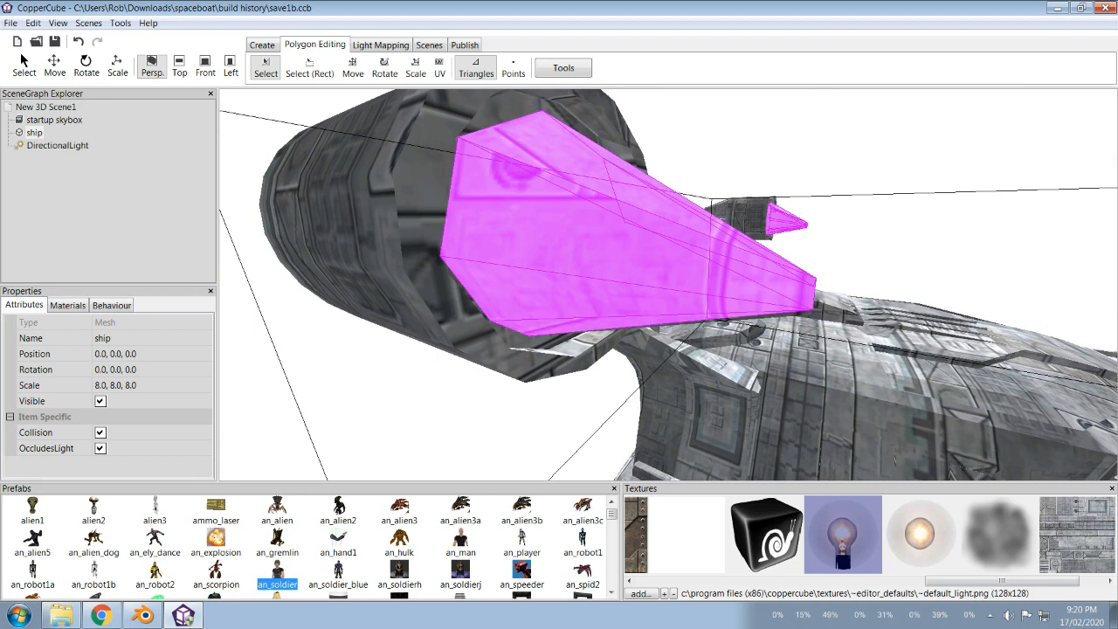
Step: Add the underside and inner side triangles of the second engine's cone to complete the selection of both cones
middle_drag(581, 324, 569, 269)
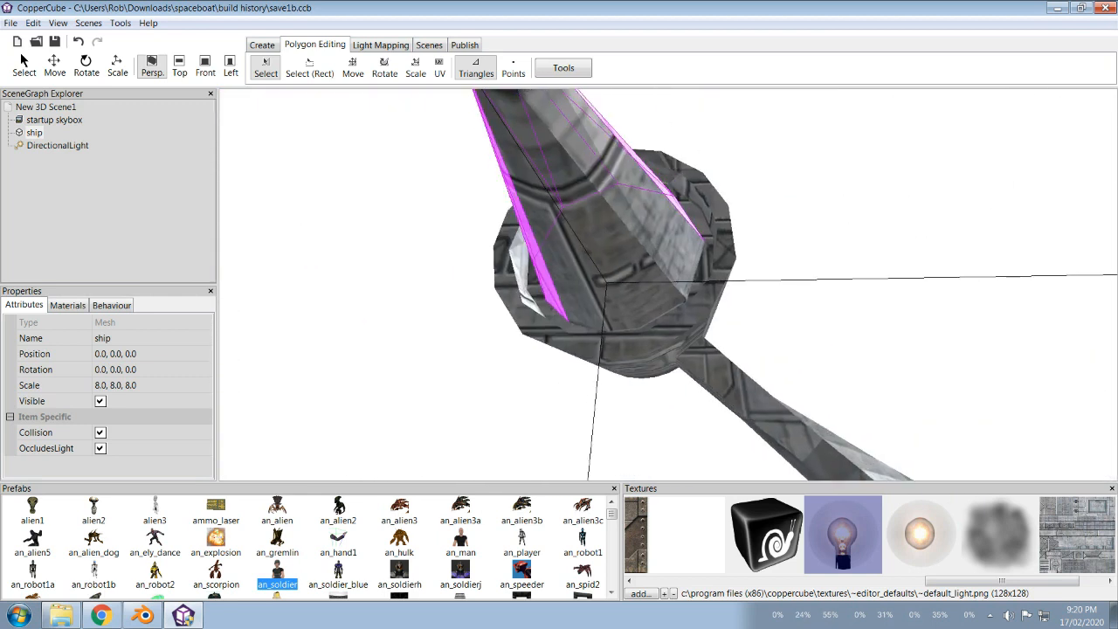
ctrl+click(548, 262)
ctrl+click(572, 279)
ctrl+click(601, 288)
ctrl+click(642, 288)
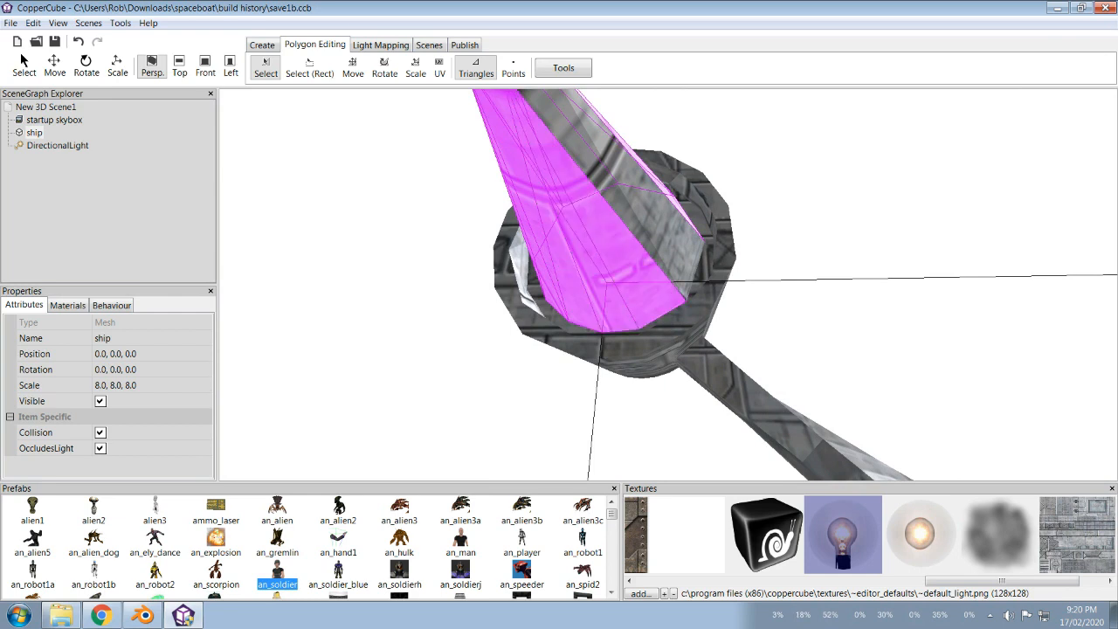
ctrl+click(599, 169)
ctrl+click(664, 227)
Step: Create a new mesh object from the selected triangles of both engine cones
middle_drag(664, 227, 531, 340)
scroll(668, 284, down, 4)
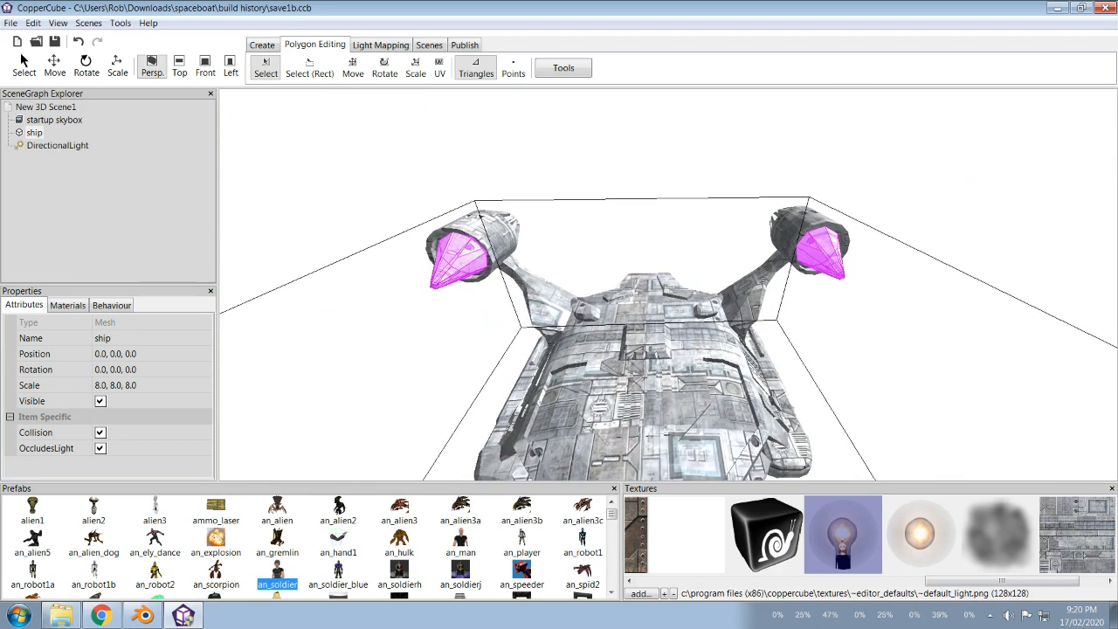
click(563, 68)
click(629, 102)
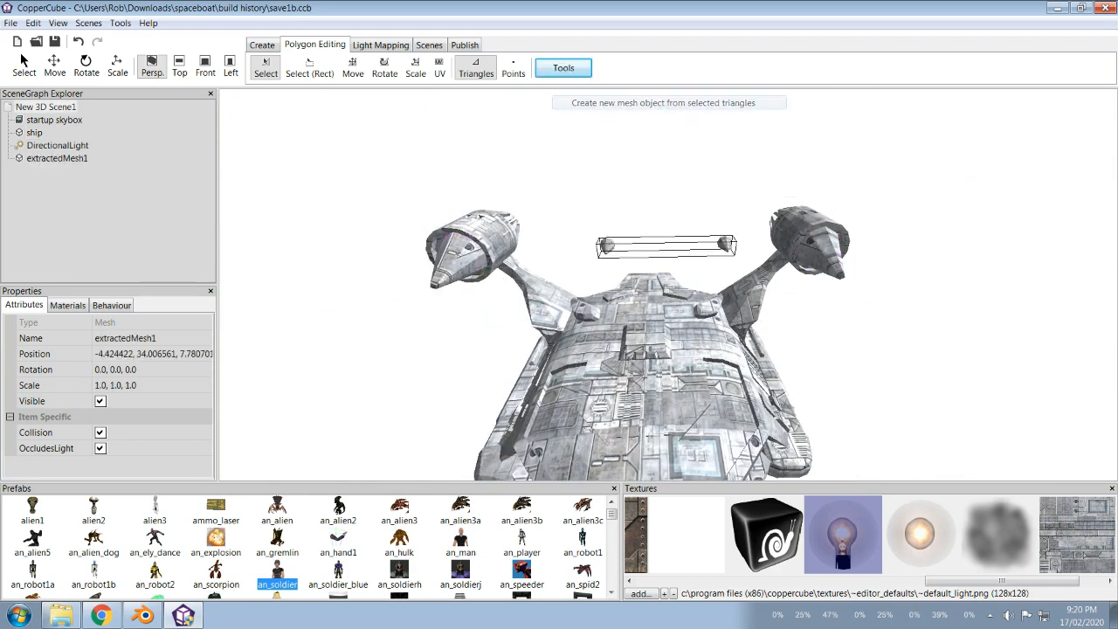
Step: Delete the selected original cone triangles from the ship mesh
click(57, 145)
click(34, 132)
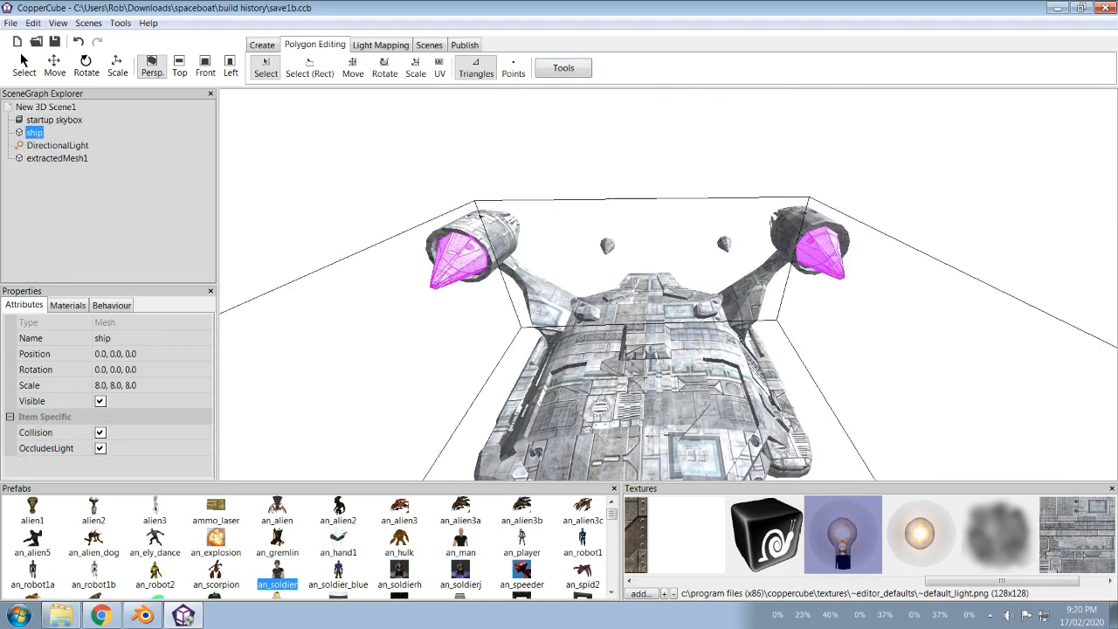
key(Delete)
Step: Set the position of the extracted cone mesh to 0
click(57, 158)
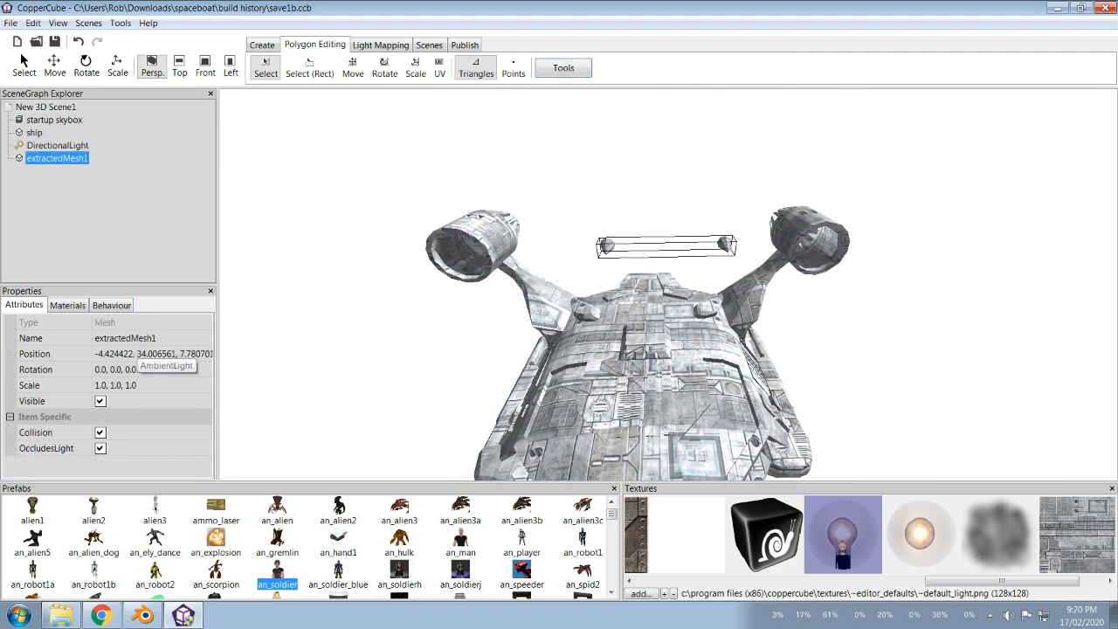
click(138, 355)
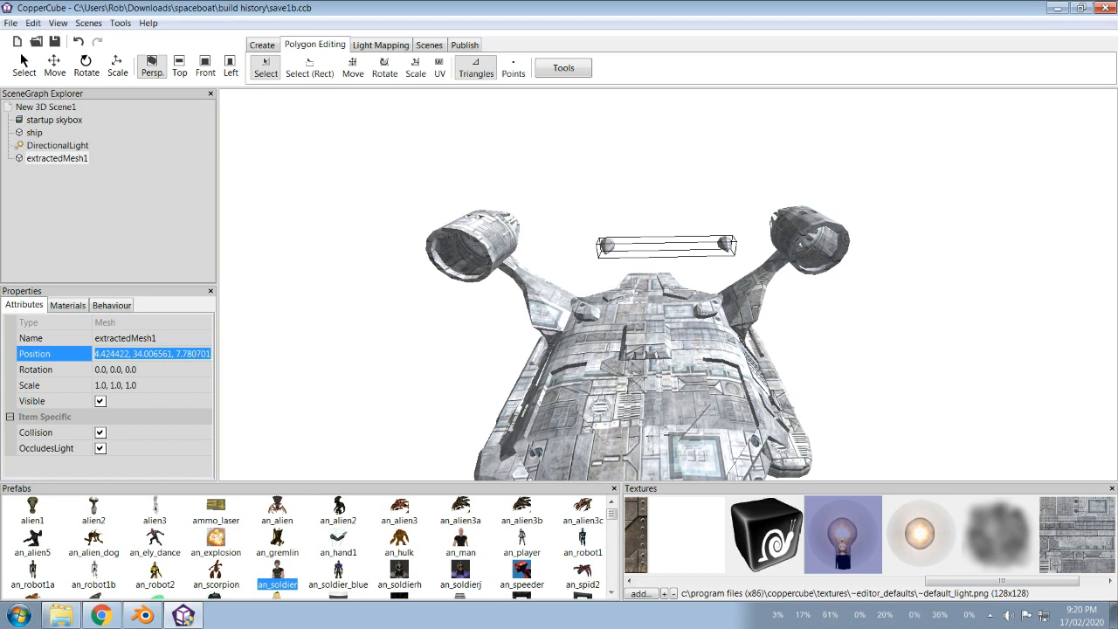
text(0)
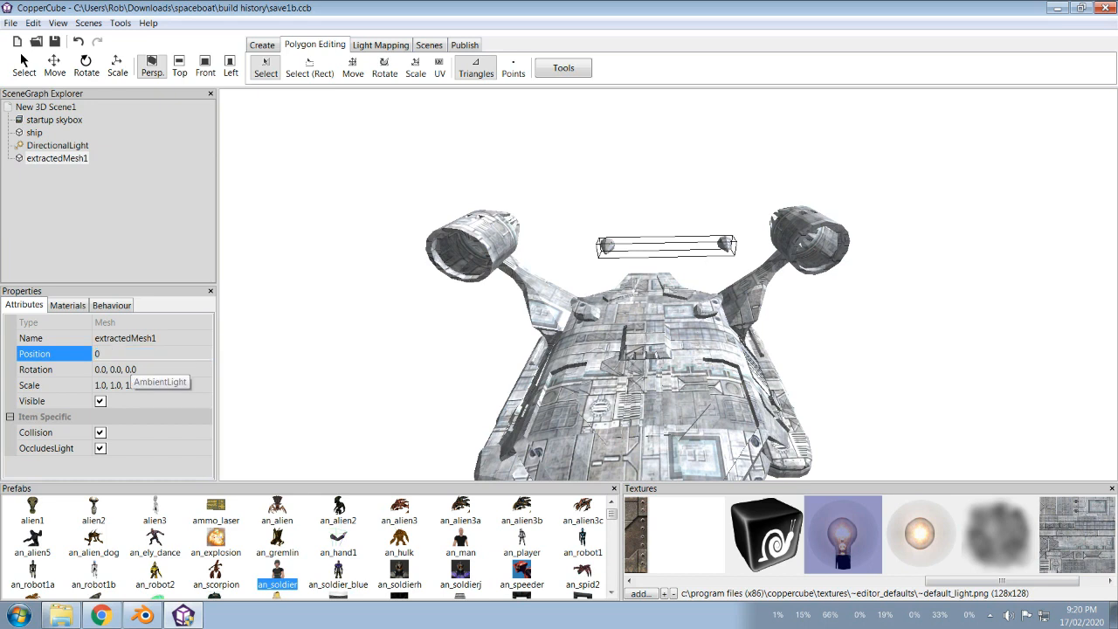
key(Return)
Step: Make the extracted cone mesh a child of the ship in the scene hierarchy
click(57, 145)
click(57, 158)
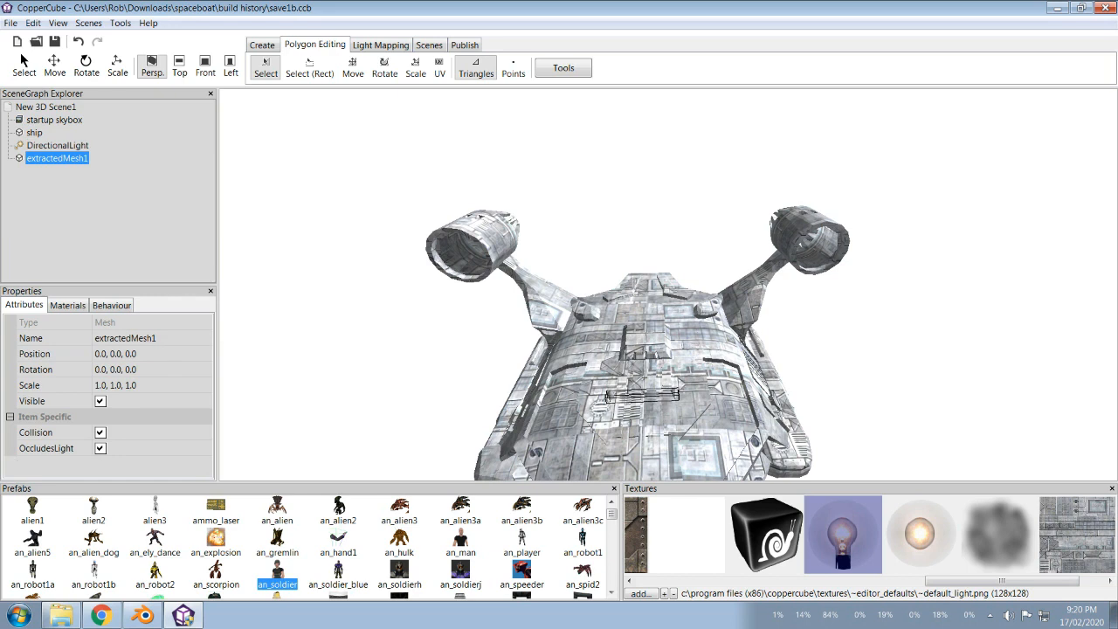
click(35, 132)
drag(35, 133, 35, 134)
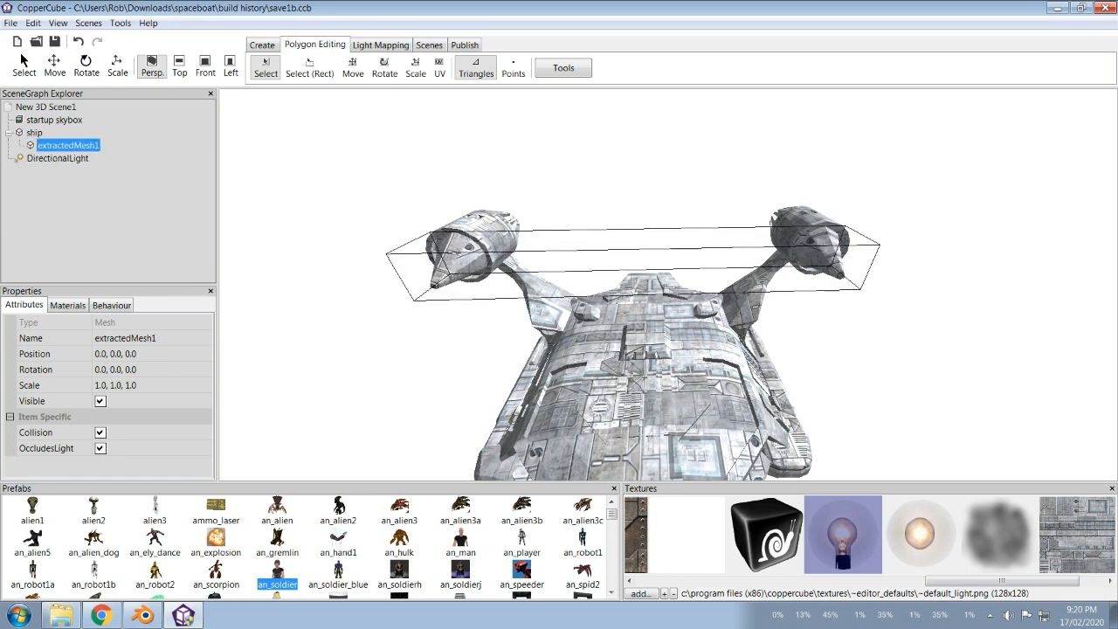
Step: Replace the extracted cone mesh's hull texture with ~default_particle.png
click(641, 594)
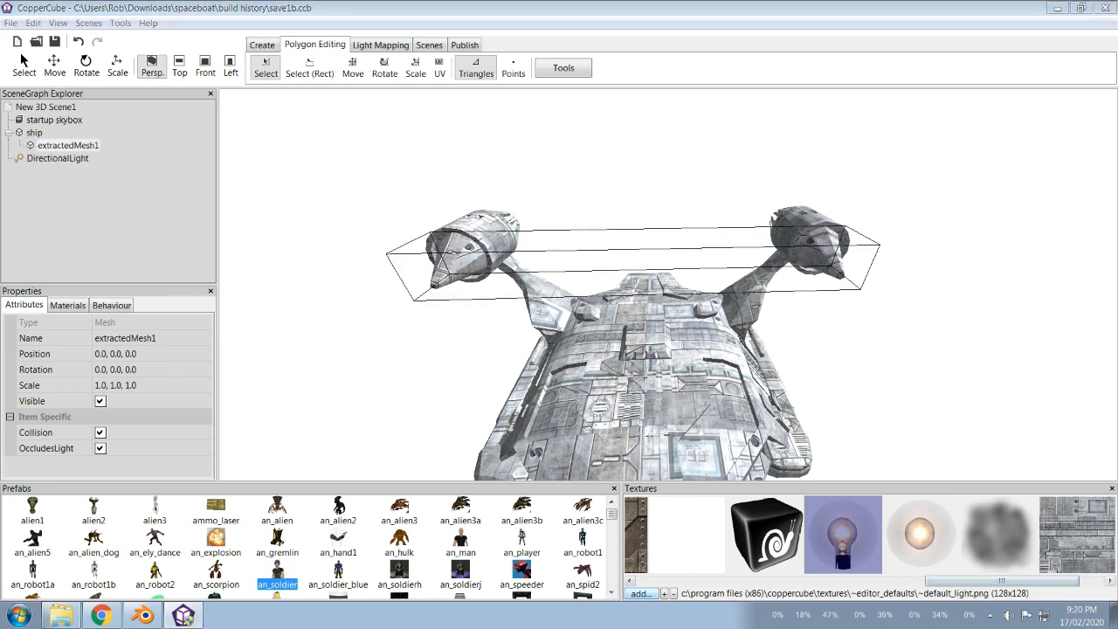
click(938, 573)
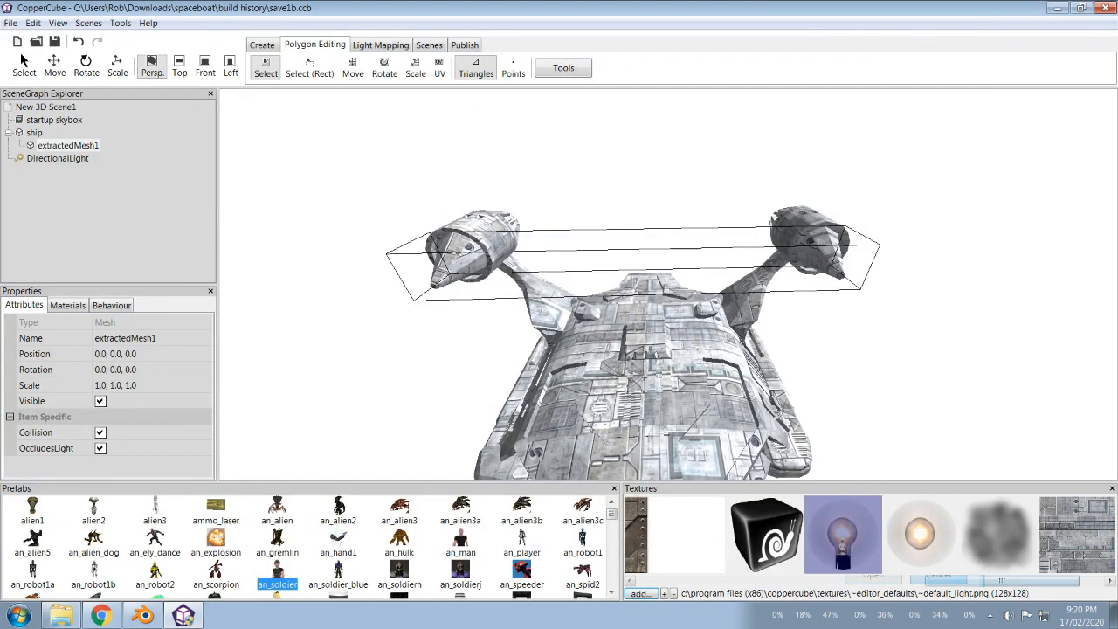
mouse_move(943, 580)
mouse_down()
mouse_move(915, 580)
mouse_move(935, 580)
mouse_up()
click(1027, 535)
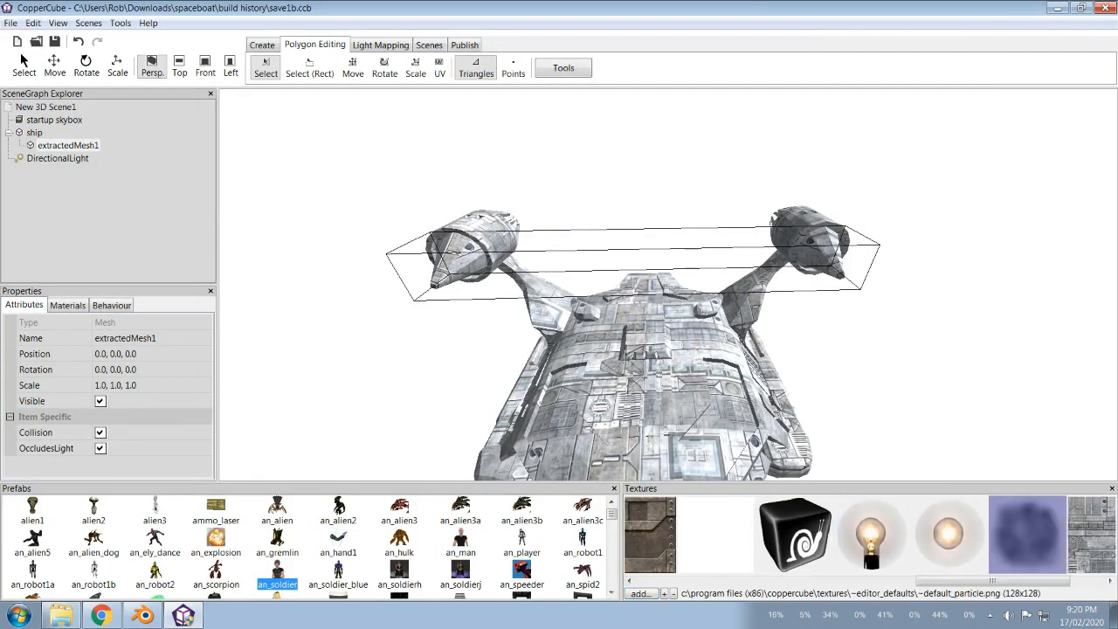
click(67, 305)
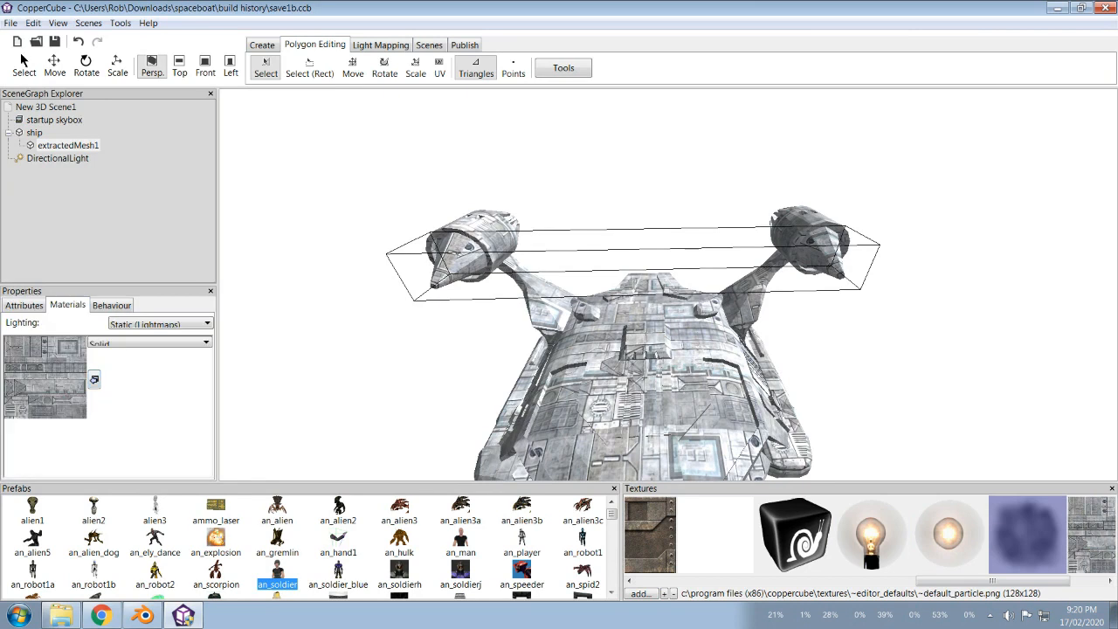
click(94, 379)
Step: Rectangle-select the triangles of the slatted rear section of one engine on the ship mesh
drag(611, 323, 987, 350)
scroll(667, 284, up, 5)
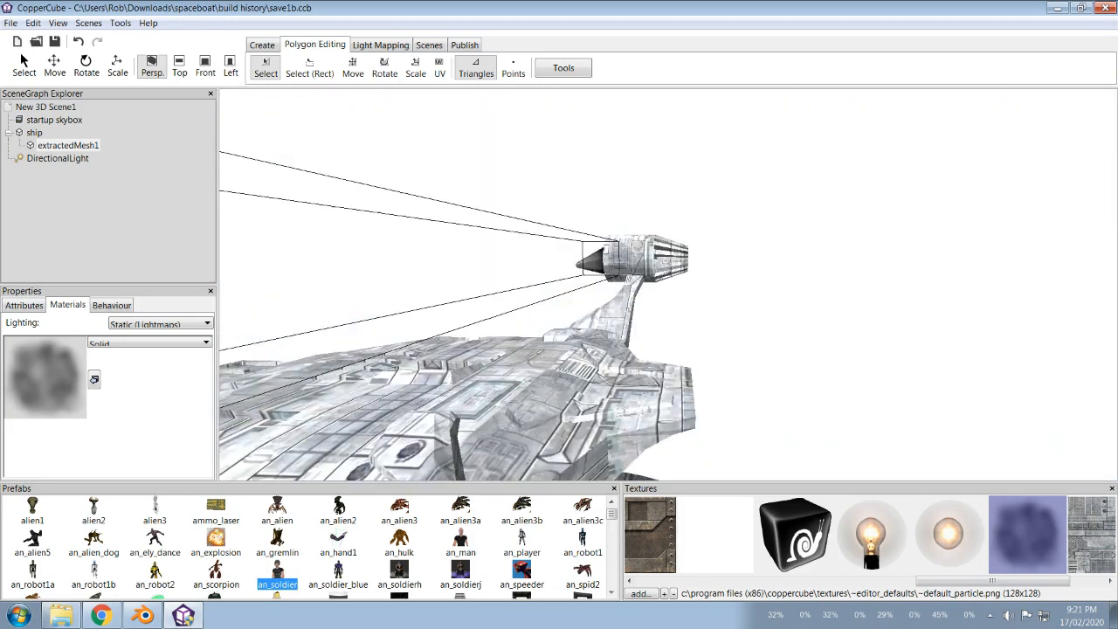
scroll(668, 285, up, 6)
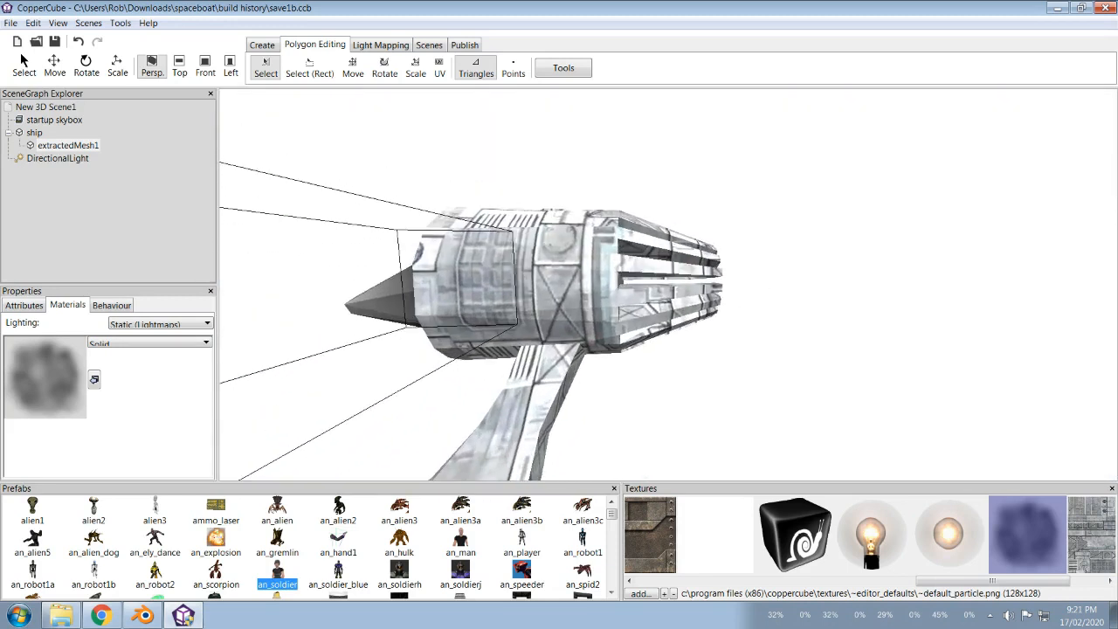
drag(667, 285, 657, 284)
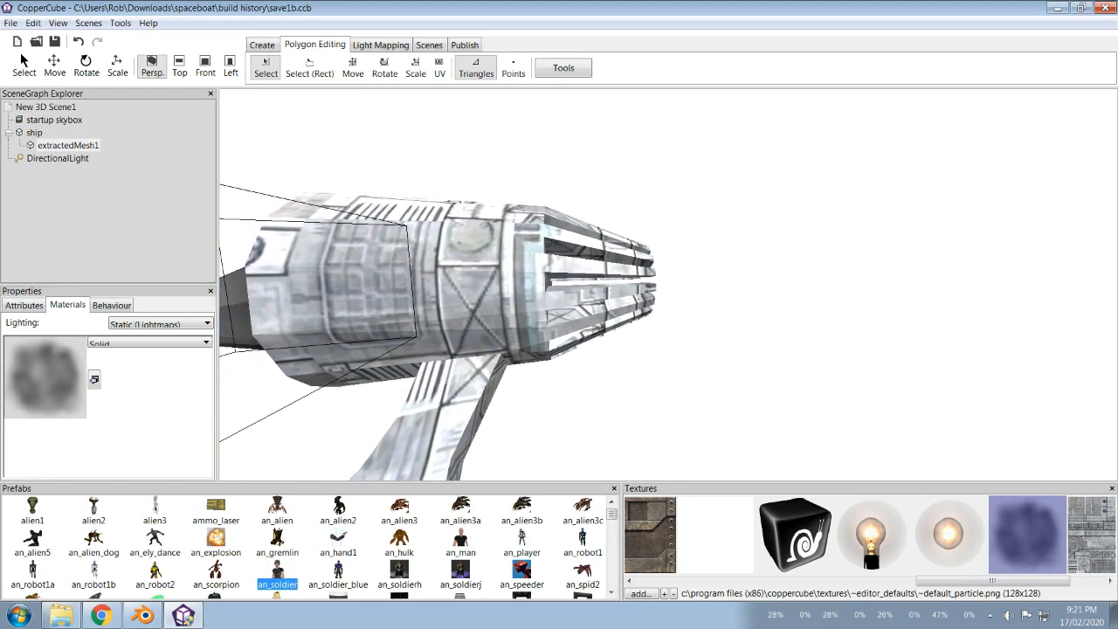
click(34, 132)
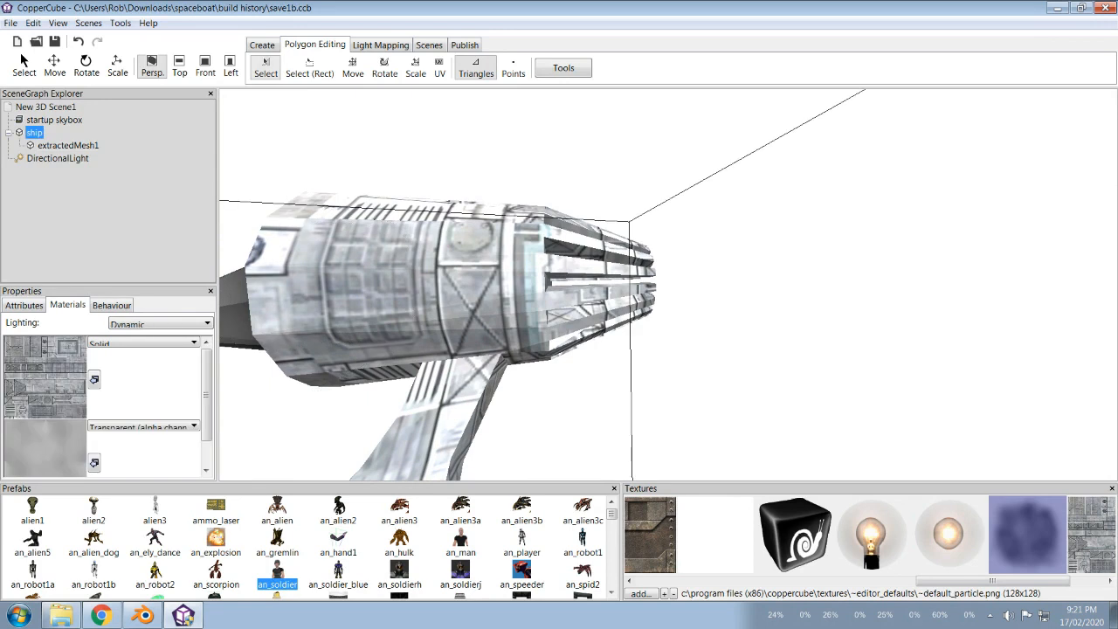
click(309, 67)
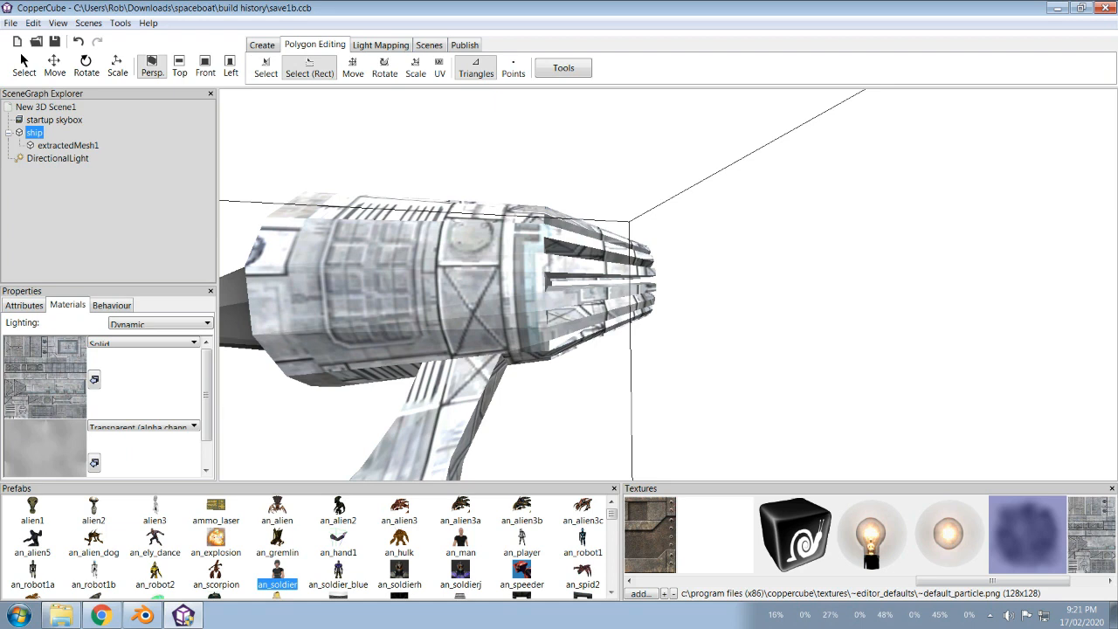
drag(557, 245, 724, 375)
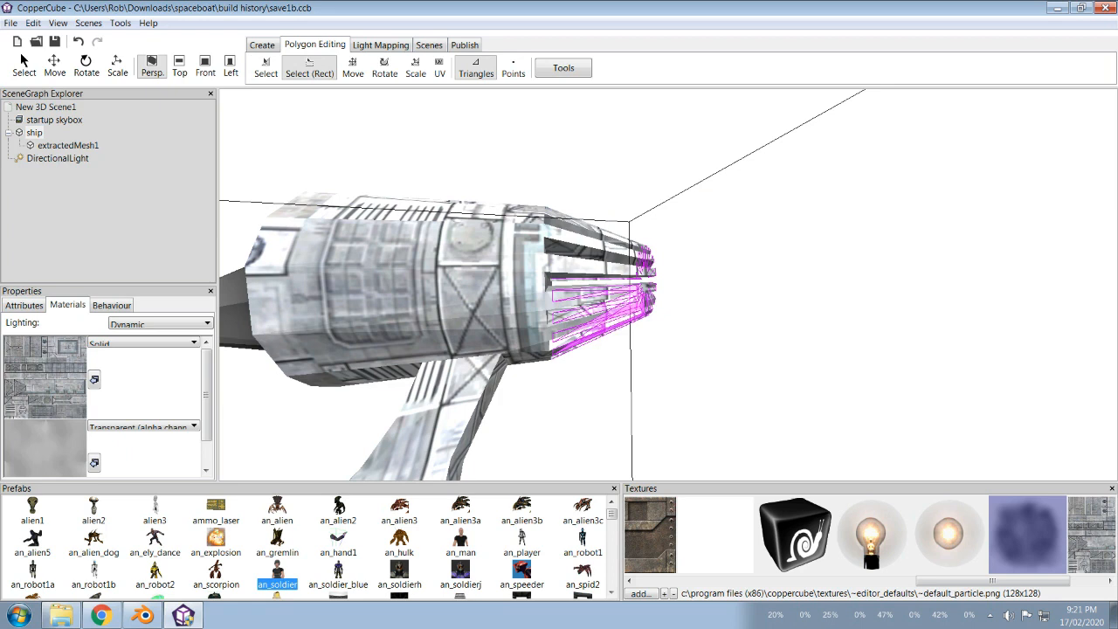
Step: Extend the slatted rear section's triangle selection with a rectangle selection from the opposite side of the engine
click(265, 67)
drag(667, 284, 441, 257)
click(309, 67)
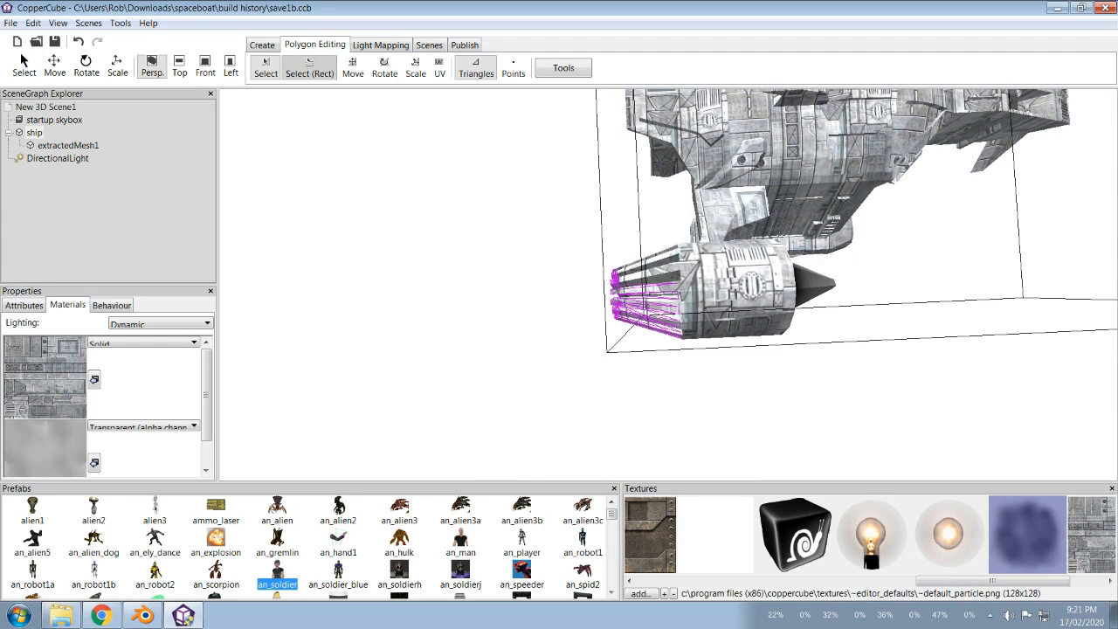
drag(571, 219, 678, 360)
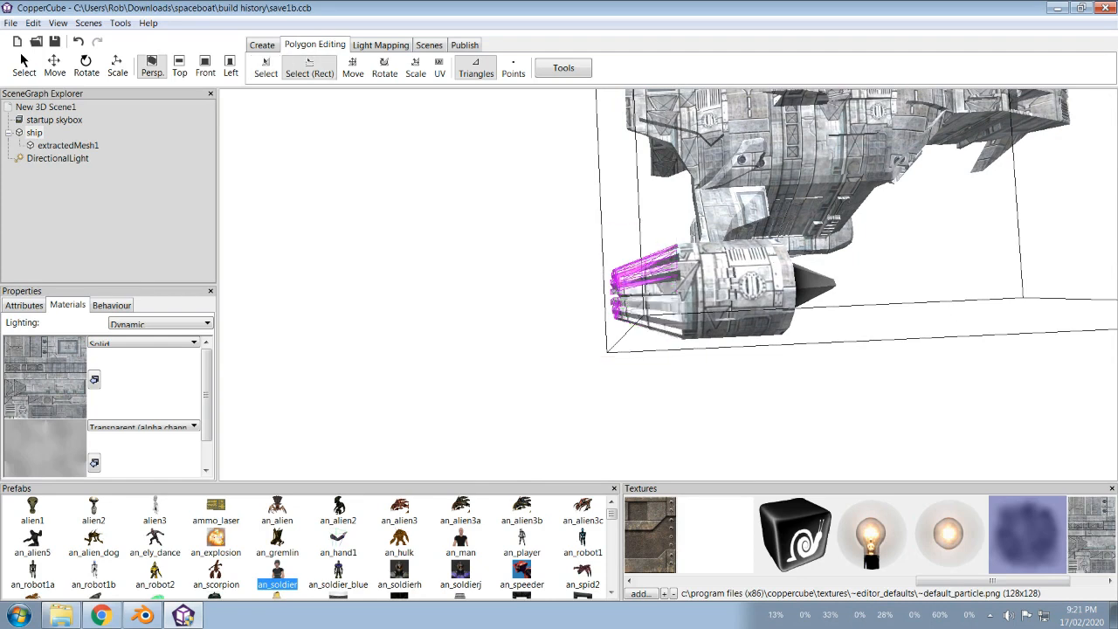
Step: Add the unselected middle slat triangles on the engine's bright side to the selection one at a time
click(265, 68)
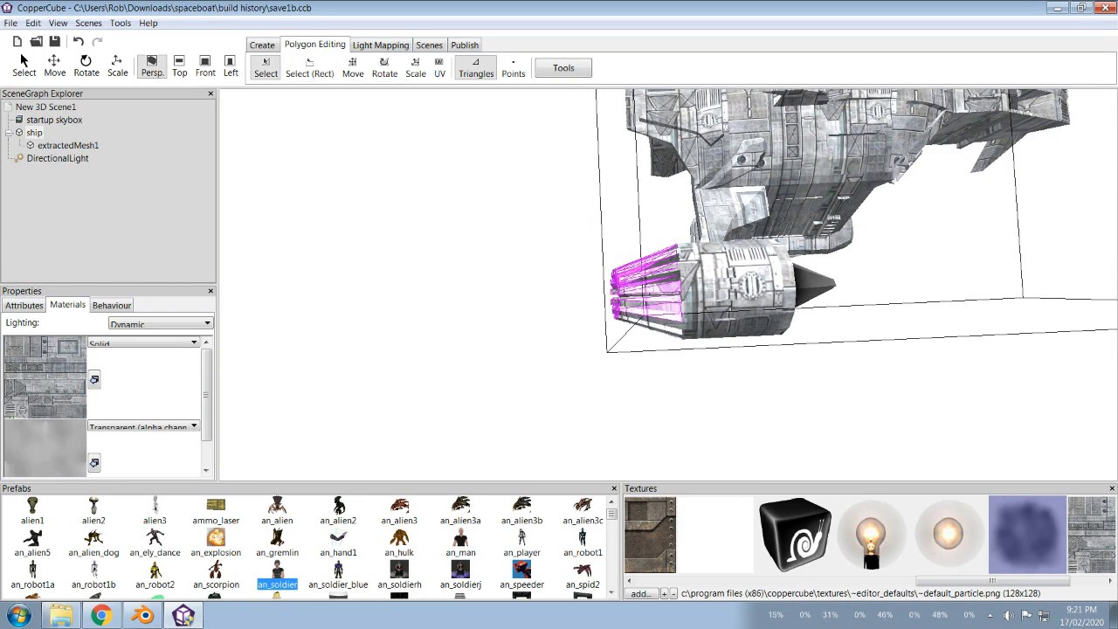
drag(648, 284, 961, 468)
scroll(668, 285, up, 4)
scroll(668, 285, up, 2)
ctrl+click(603, 249)
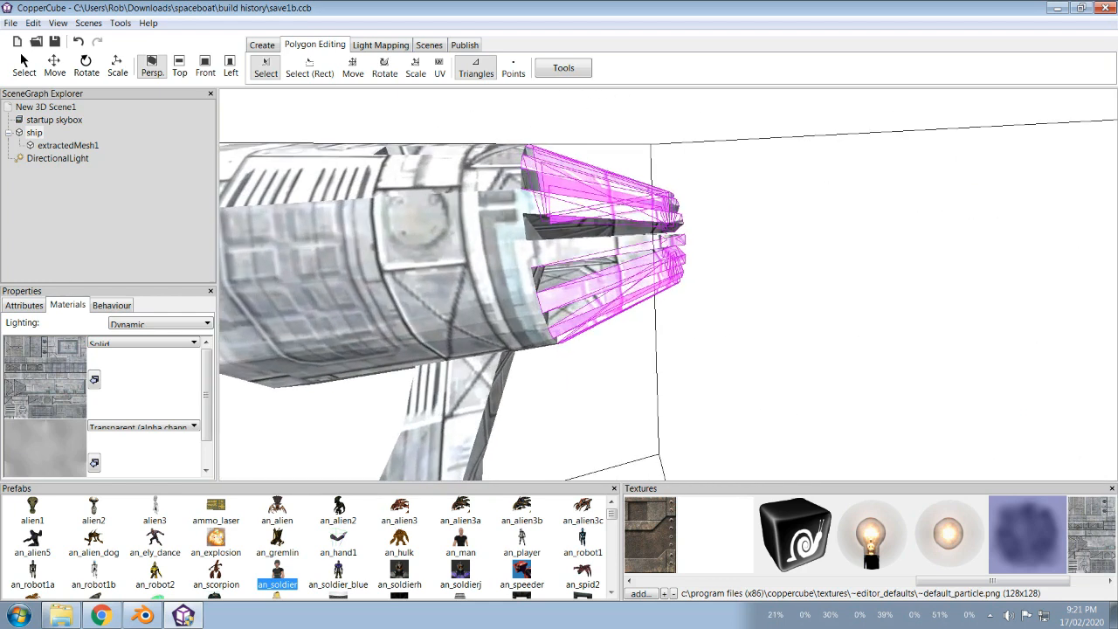
ctrl+click(594, 270)
drag(593, 271, 587, 273)
Step: Add the dark underside of the upper slat and the notch face beside the engine ring to the selection
ctrl+click(594, 227)
drag(594, 227, 647, 174)
ctrl+click(609, 227)
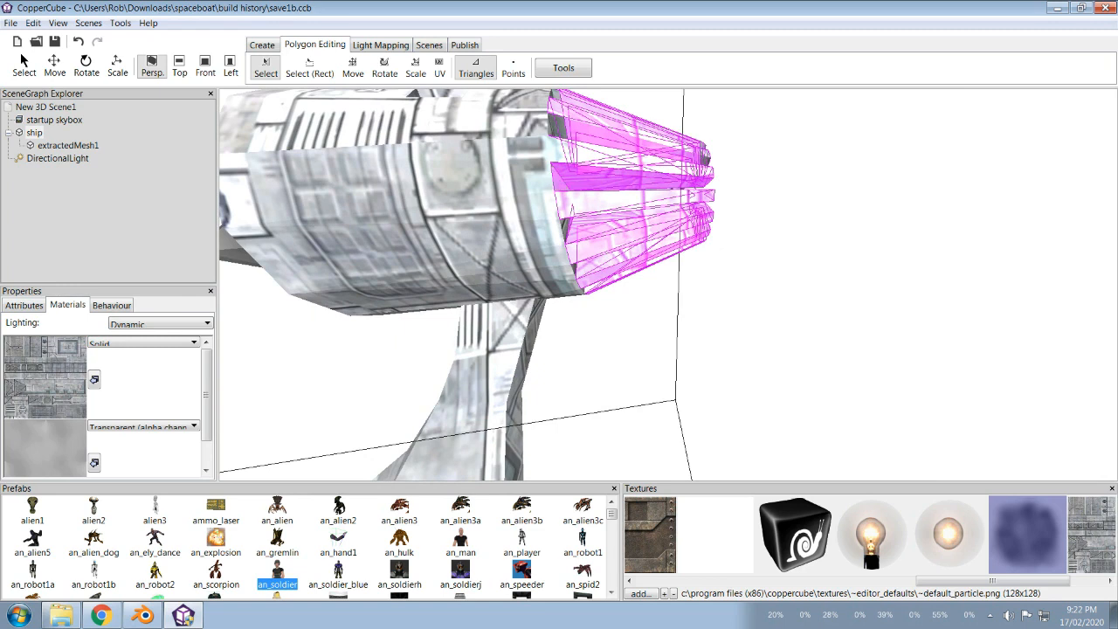
ctrl+click(558, 125)
drag(648, 175, 666, 187)
scroll(606, 265, up, 4)
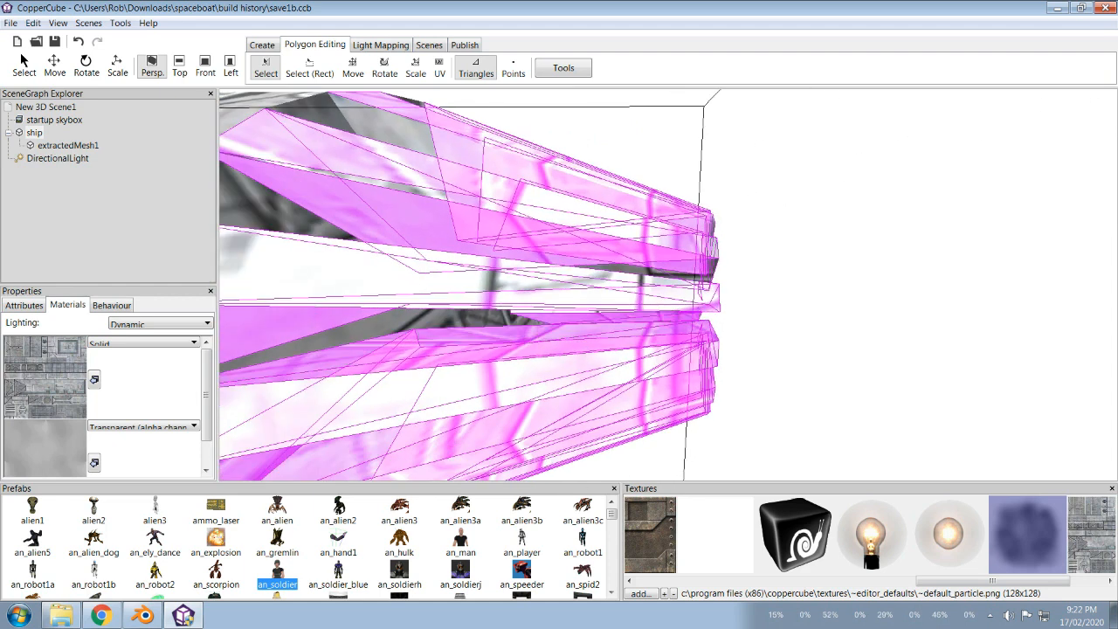
Step: Add the lower slats' outer and side faces on the engine's shaded side to the triangle selection
drag(666, 188, 620, 219)
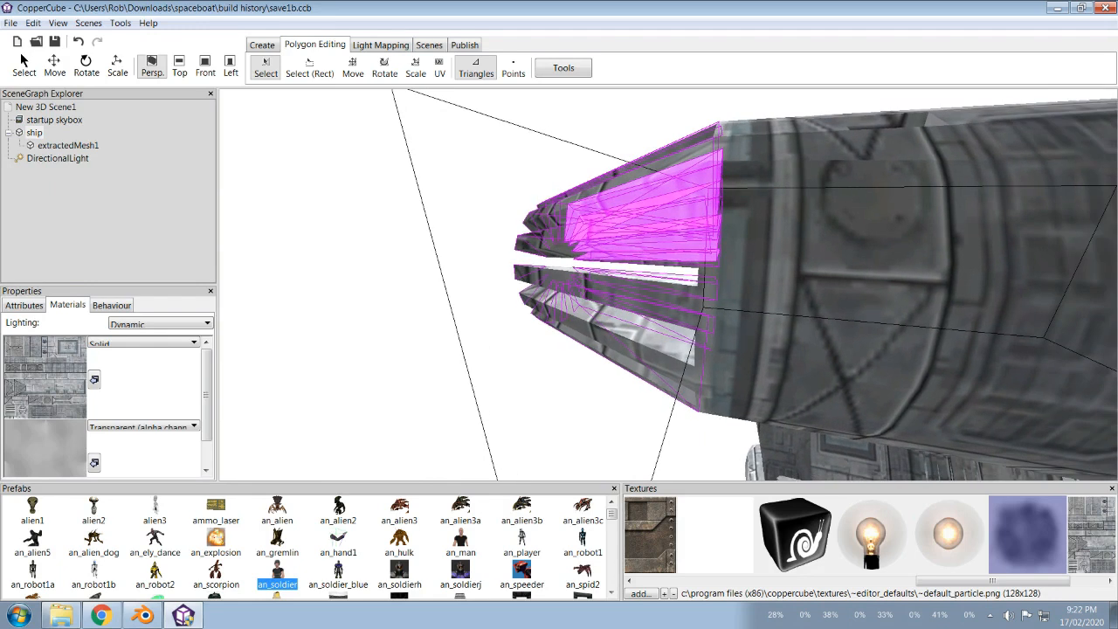
ctrl+click(637, 301)
ctrl+click(576, 276)
drag(576, 277, 570, 283)
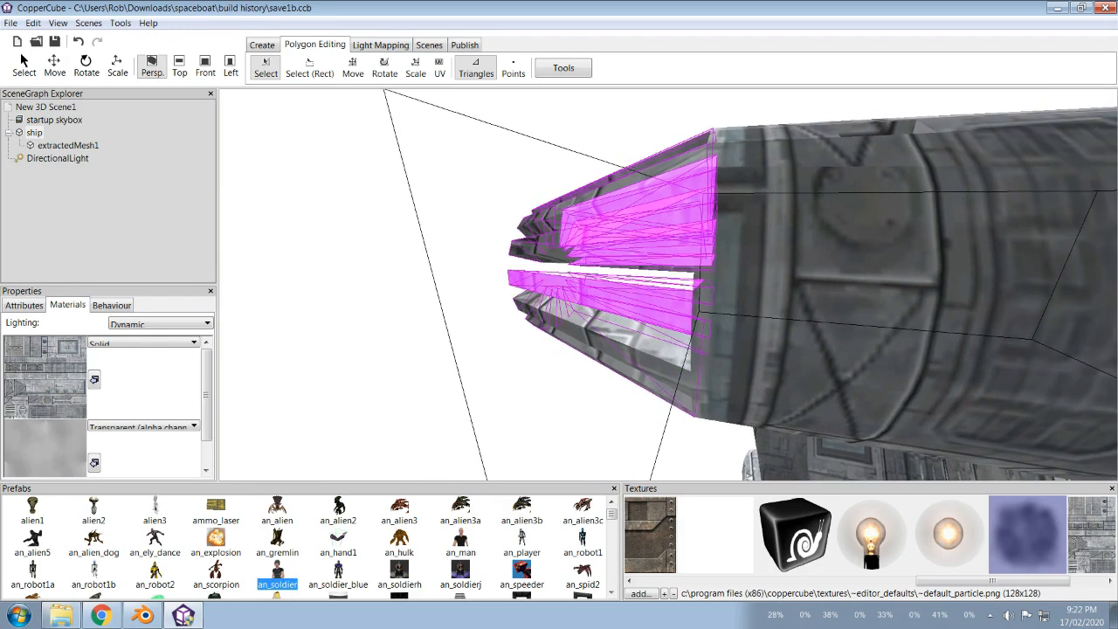
ctrl+click(614, 352)
ctrl+click(664, 376)
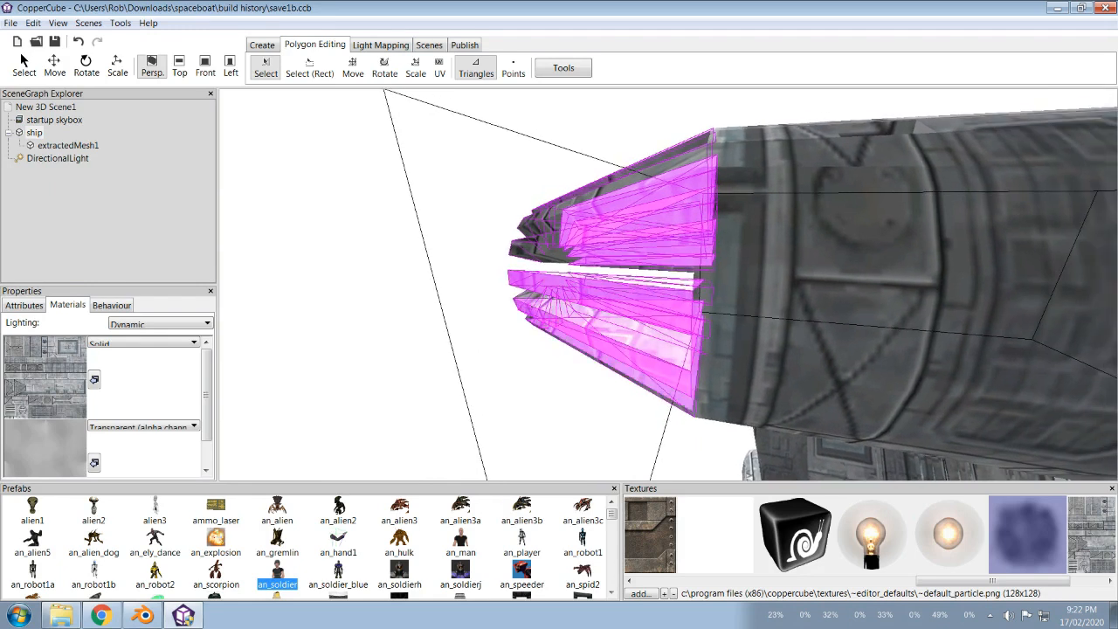
drag(664, 376, 662, 365)
Step: Add the upper slats' tips and outer faces on the shaded side to the triangle selection
ctrl+click(550, 238)
ctrl+click(530, 233)
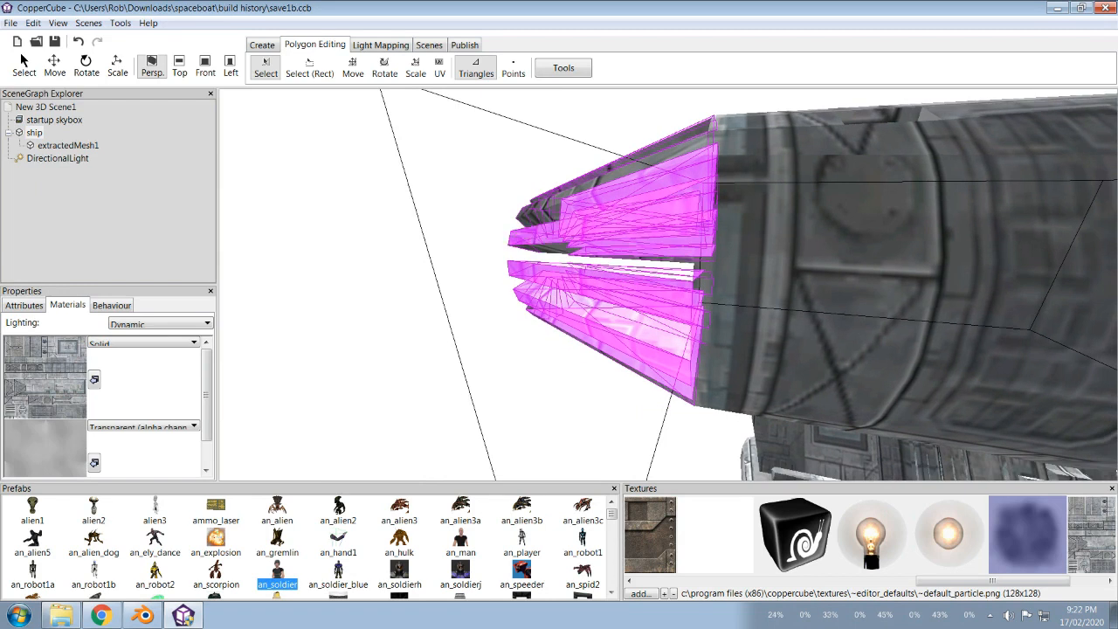
ctrl+click(629, 167)
ctrl+click(540, 215)
ctrl+click(603, 175)
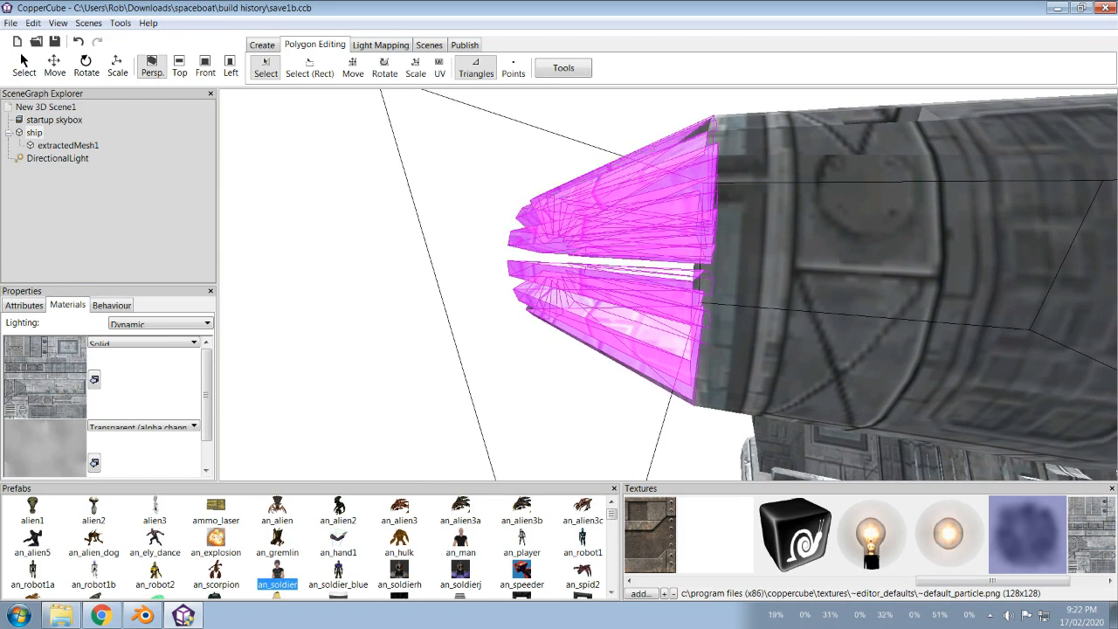
Step: Add the narrow face at the slat tip just below the central gap to the selection
drag(603, 174, 629, 212)
scroll(646, 262, up, 3)
drag(646, 262, 639, 204)
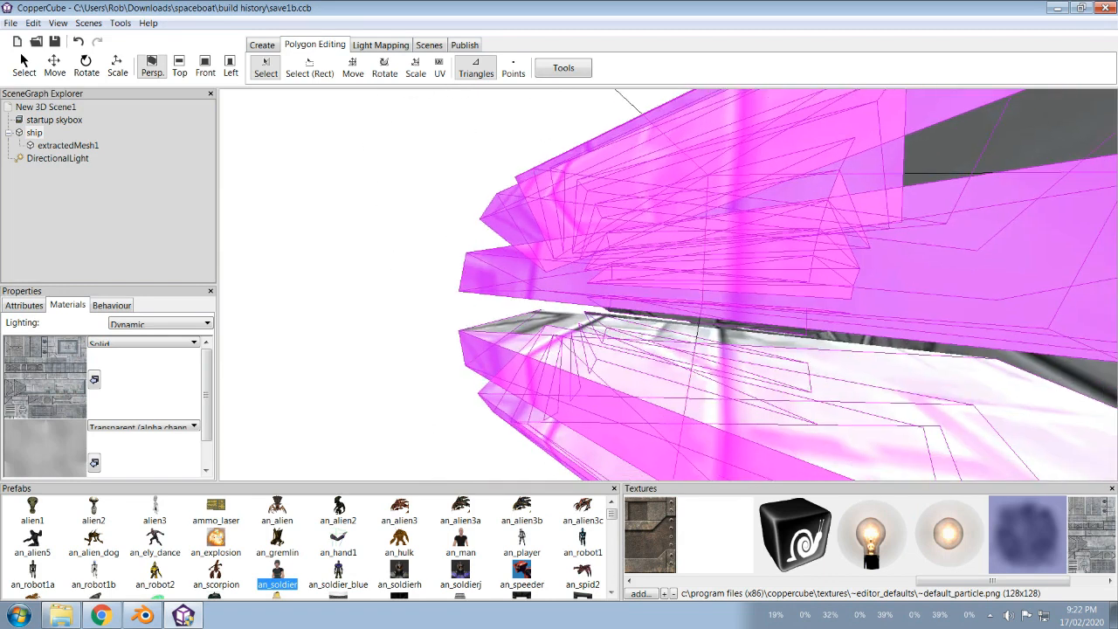
ctrl+click(533, 321)
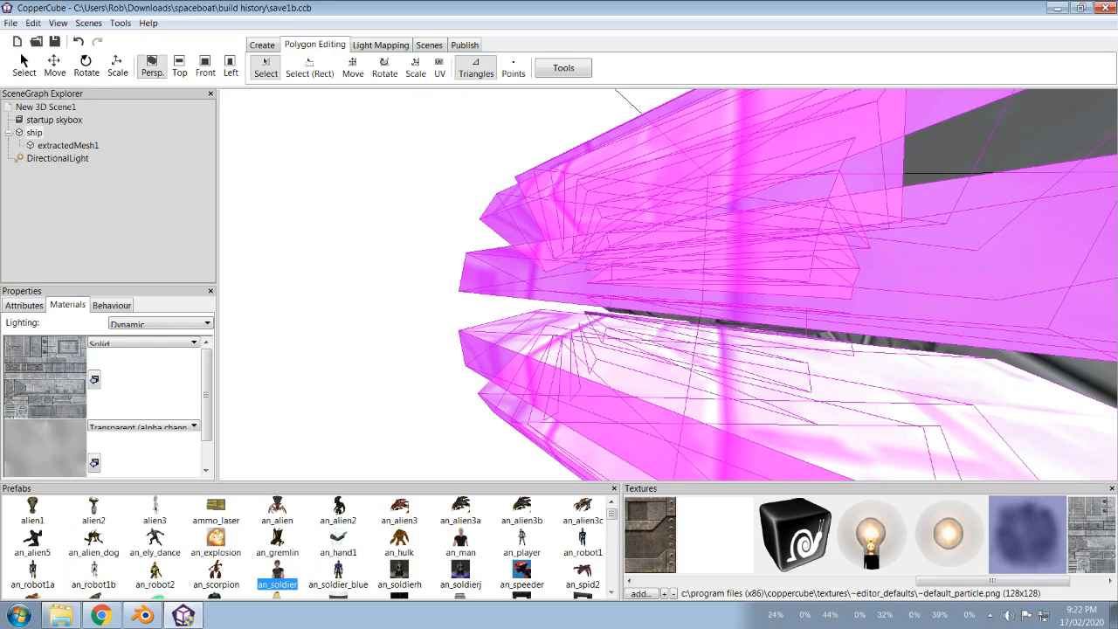
Step: Add the remaining grey end faces and tip sides of the slats to the triangle selection
drag(647, 262, 873, 297)
key(Up)
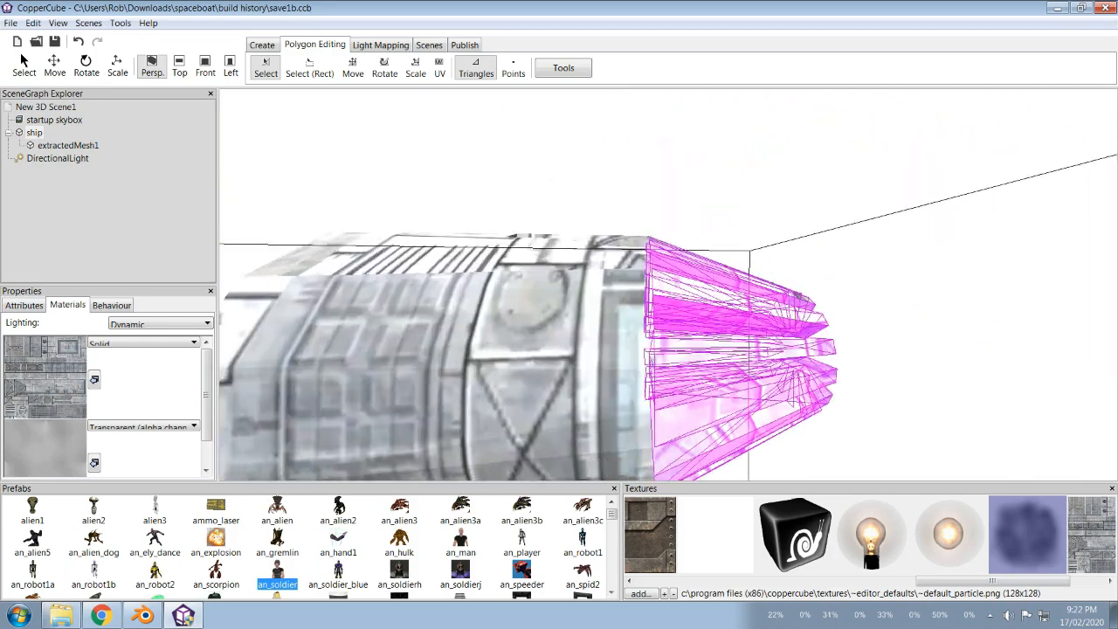
key(Down)
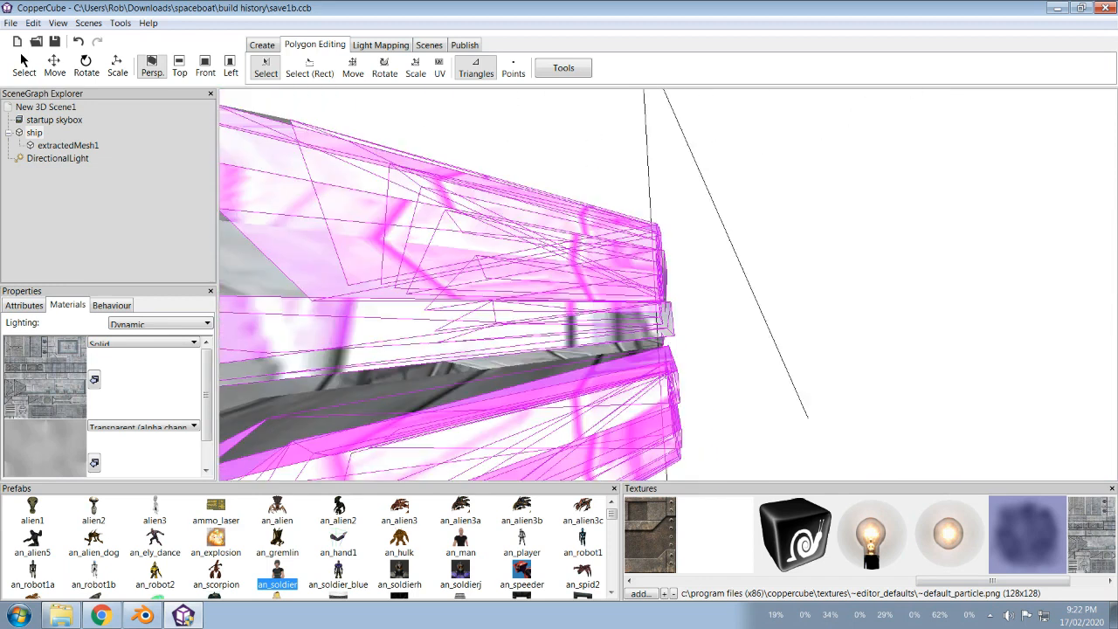
key(Left)
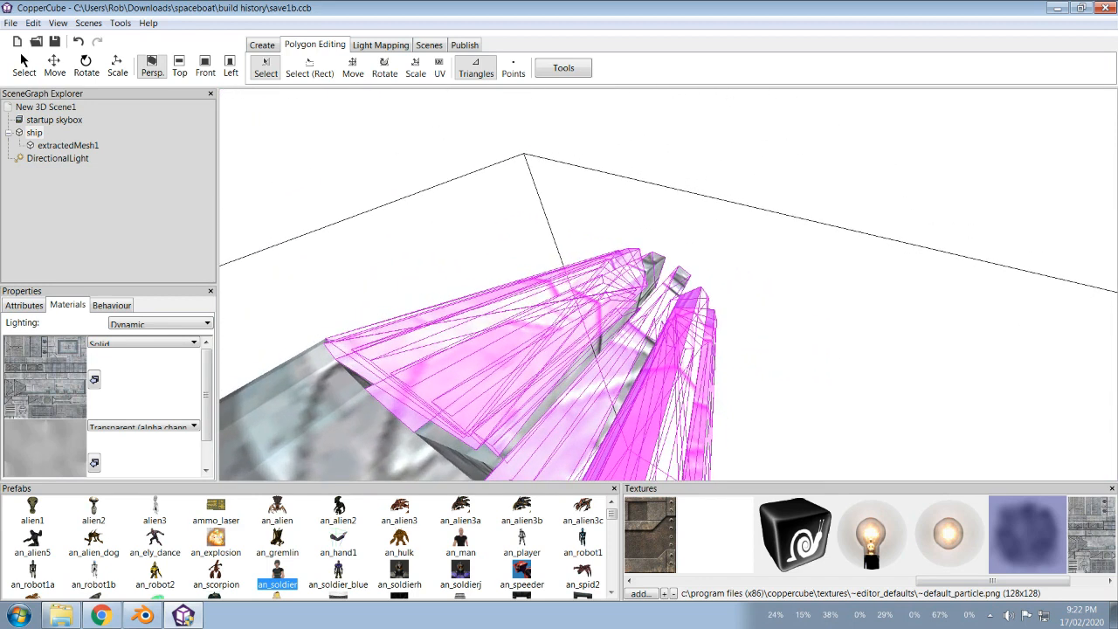
key(Right)
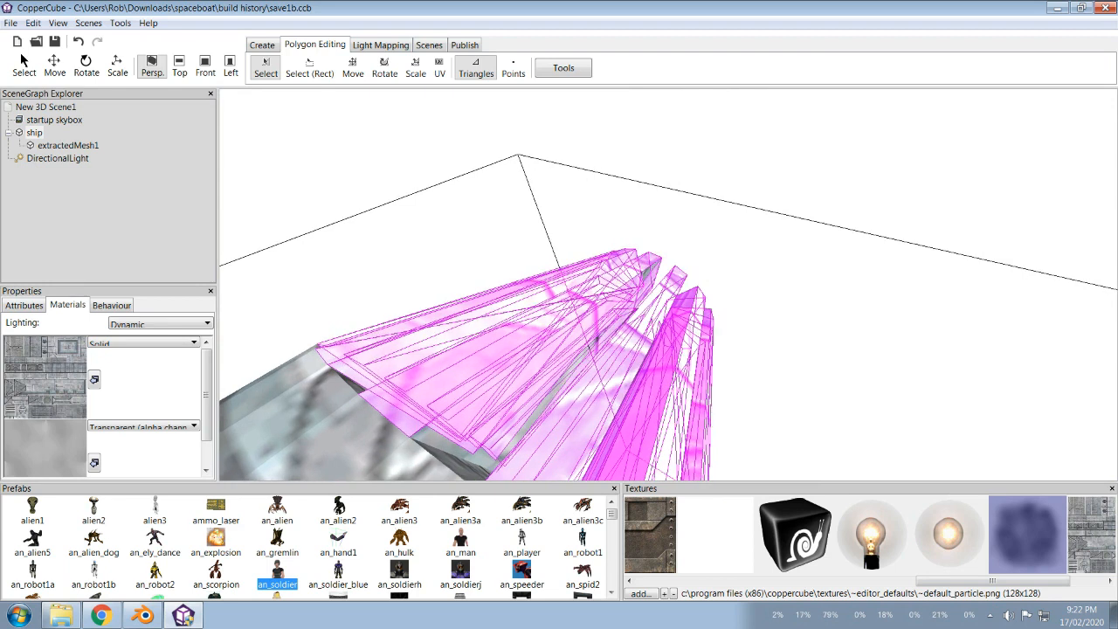
key(Left)
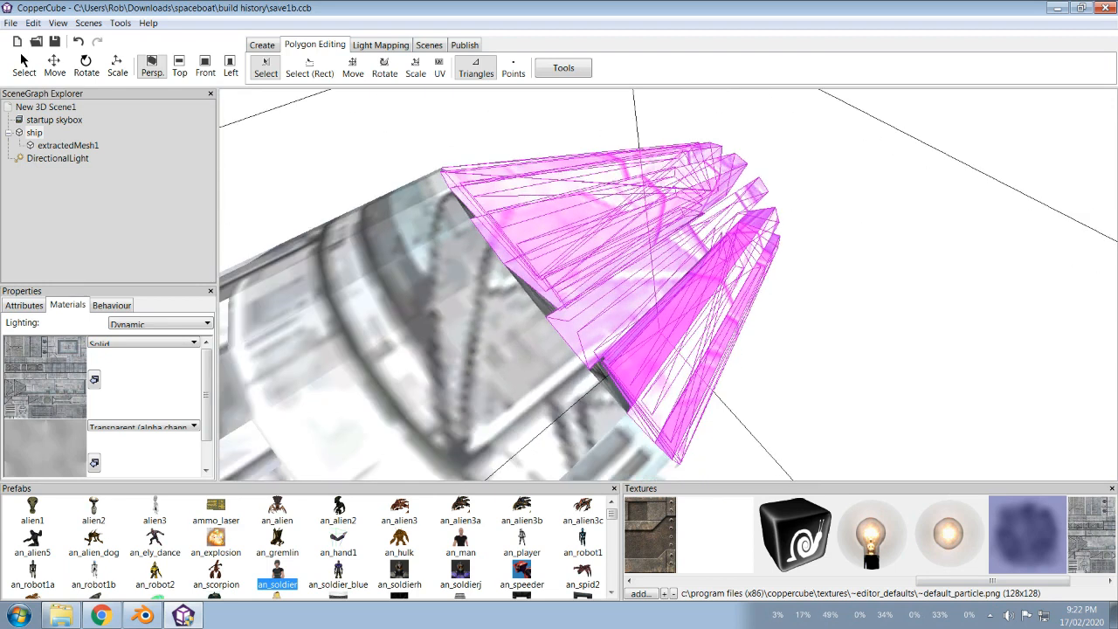
key(Right)
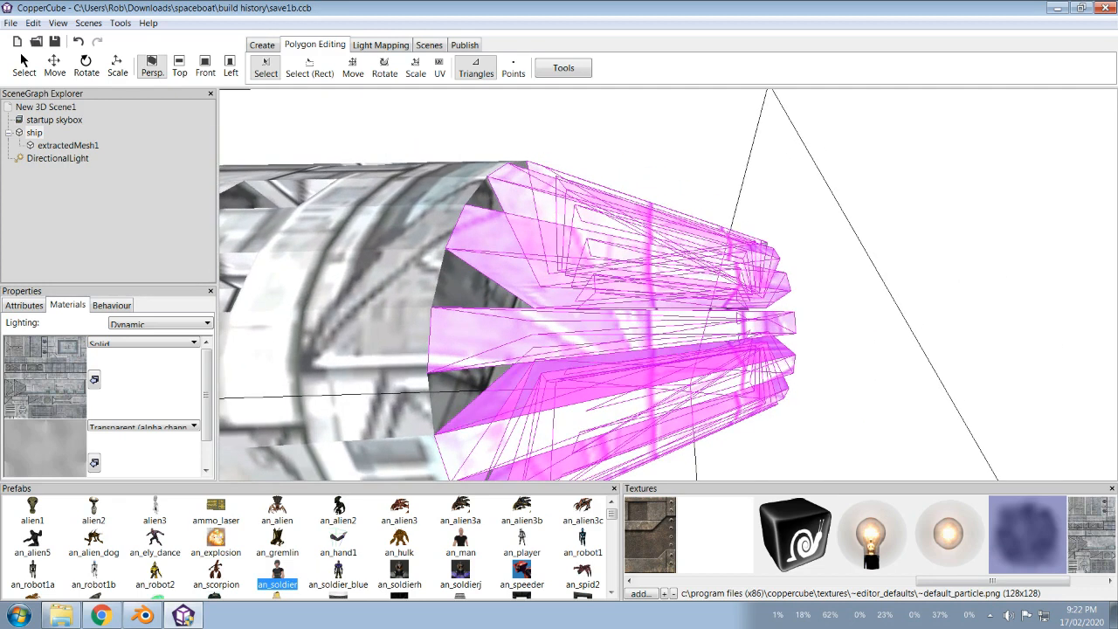
Step: Add the dark triangles between the slat bases along the engine ring's bright side to the selection
ctrl+click(465, 284)
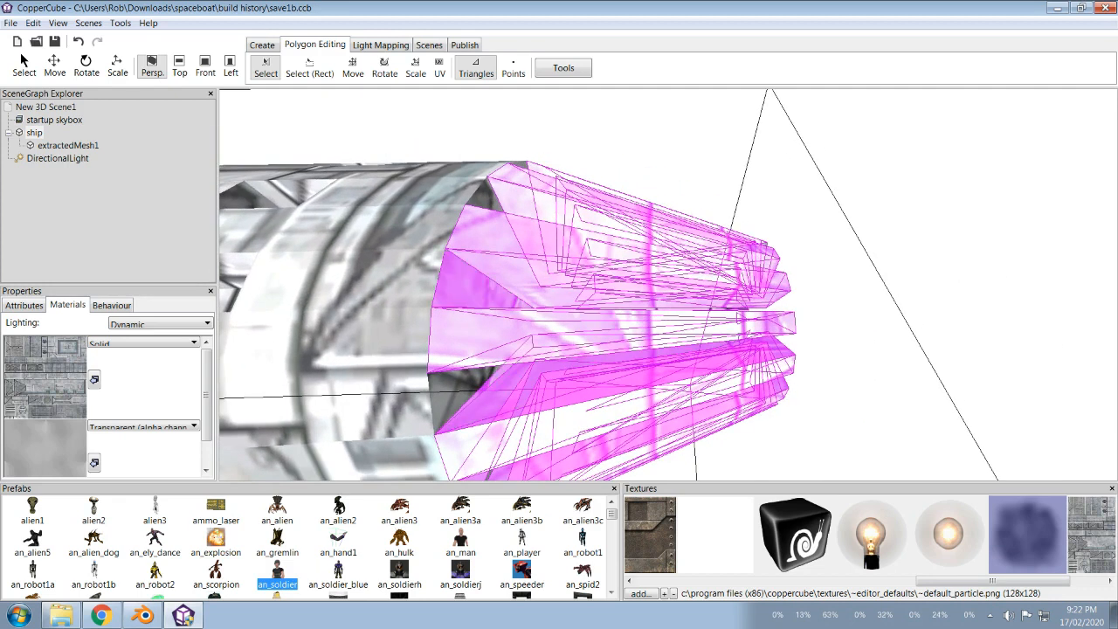
ctrl+click(478, 197)
ctrl+click(453, 392)
key(Down)
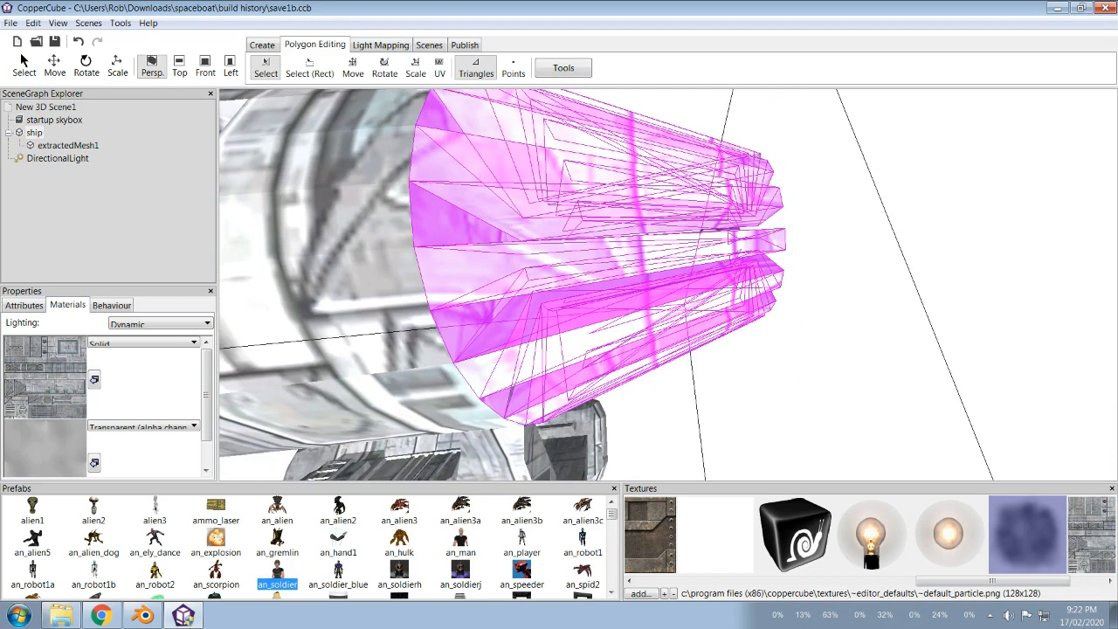
key(Up)
Step: Add the missing triangles between the slat bases along the engine ring's shaded side to the selection
key(Left)
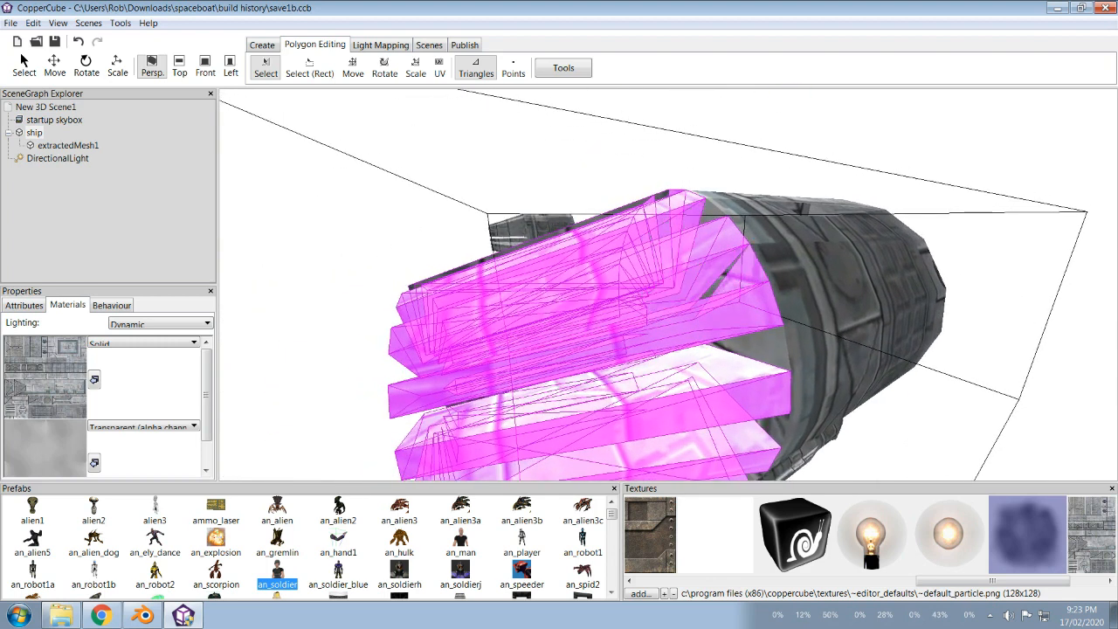
ctrl+click(758, 348)
ctrl+click(756, 415)
key(Up)
key(Down)
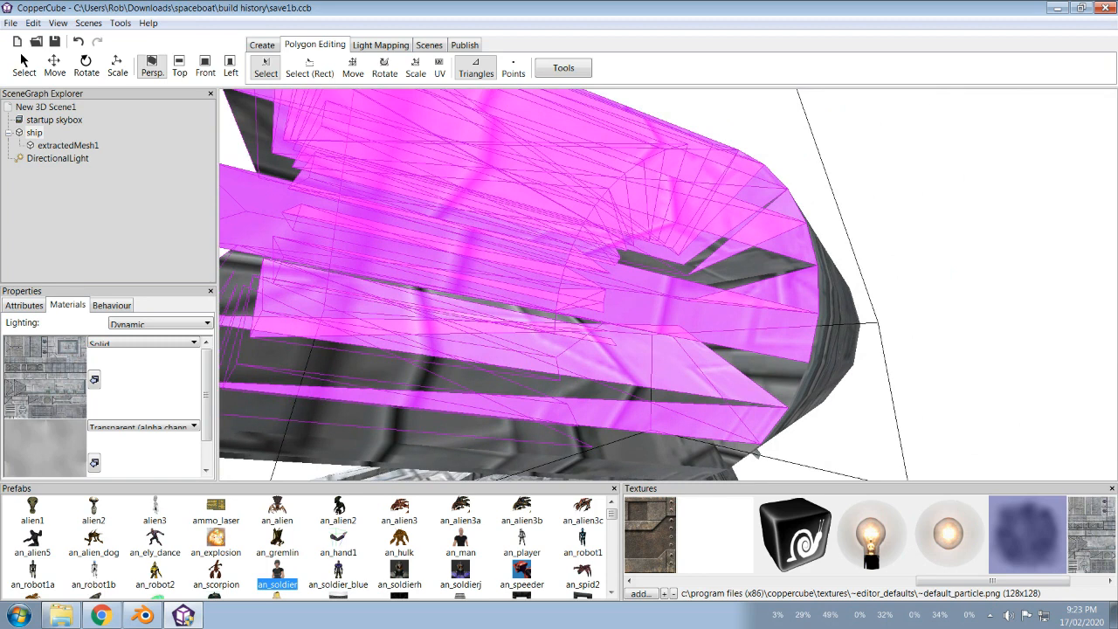
ctrl+click(709, 262)
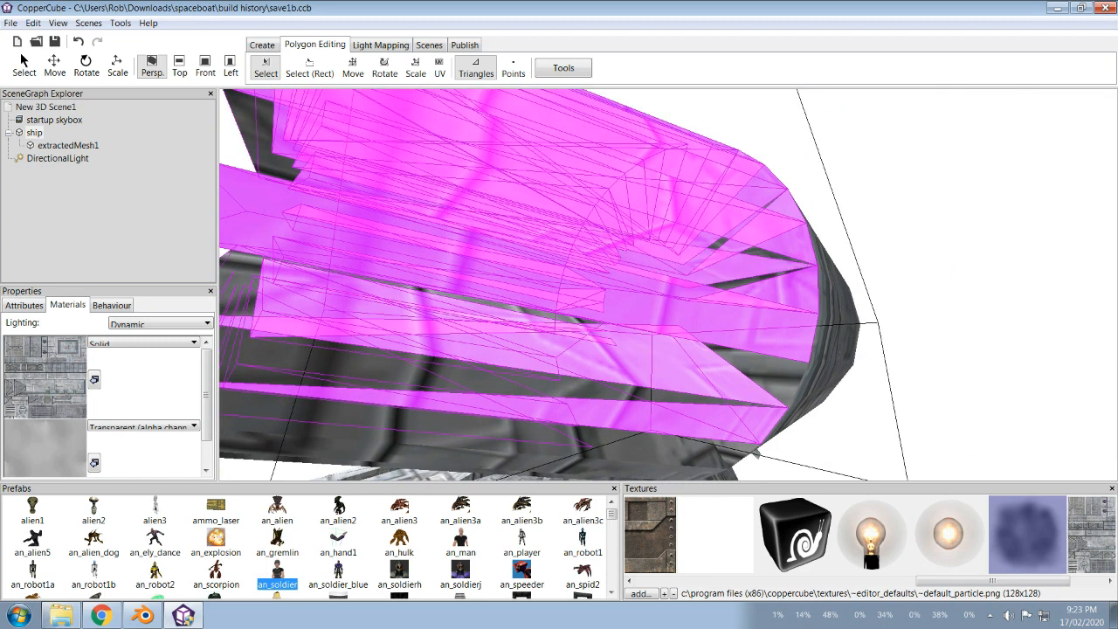
Step: Add the unselected slat faces and base triangles on the engine's underside to the selection
key(Left)
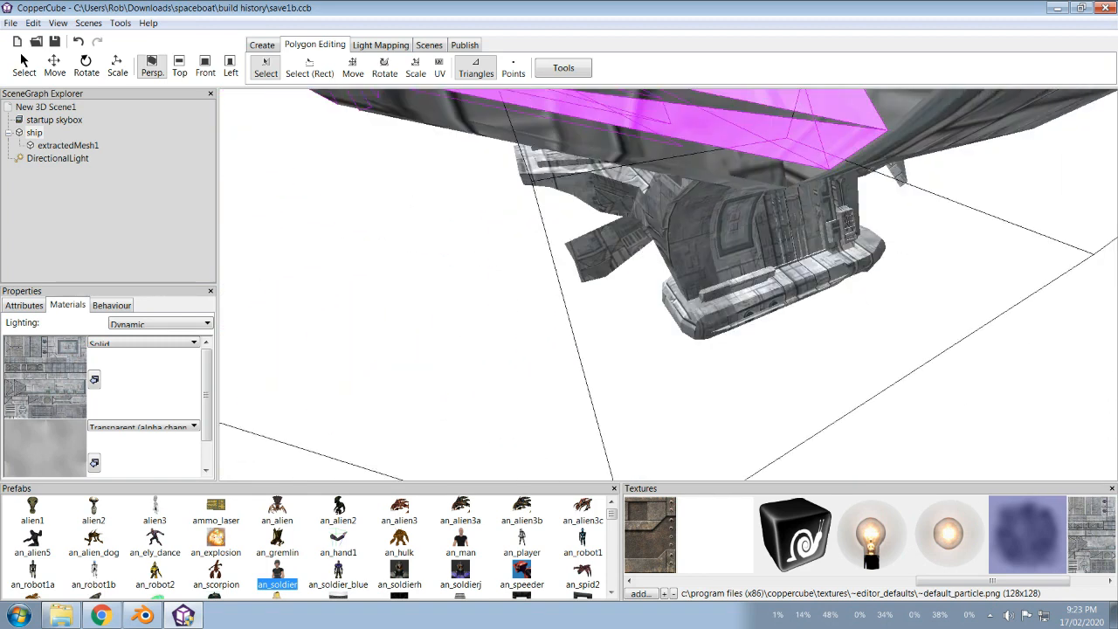
key(Down)
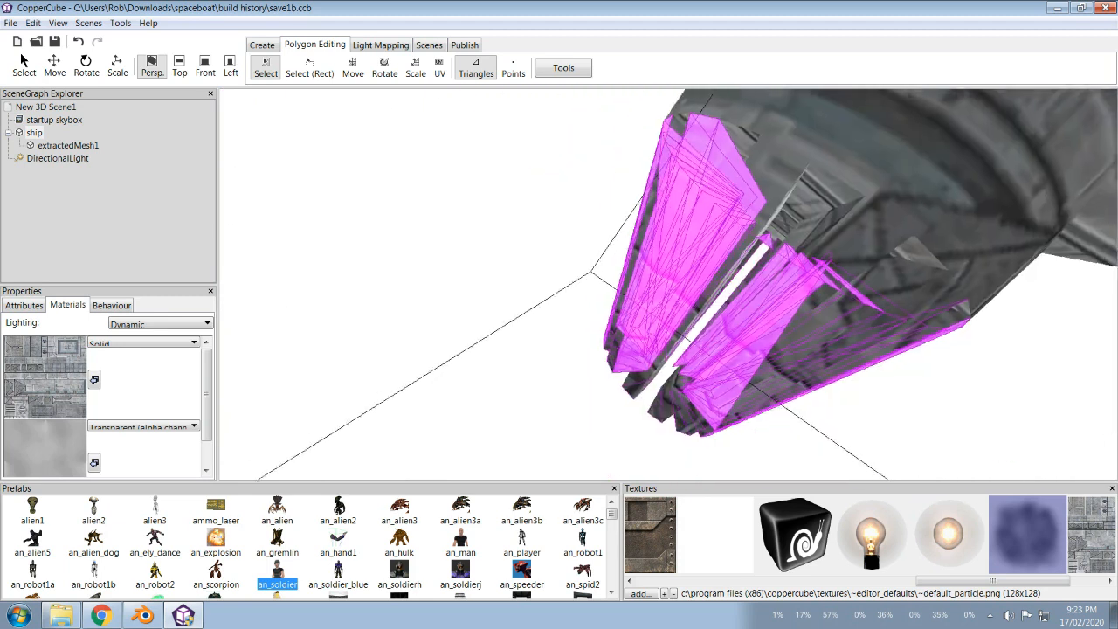
ctrl+click(830, 253)
ctrl+click(821, 302)
ctrl+click(801, 254)
ctrl+click(844, 180)
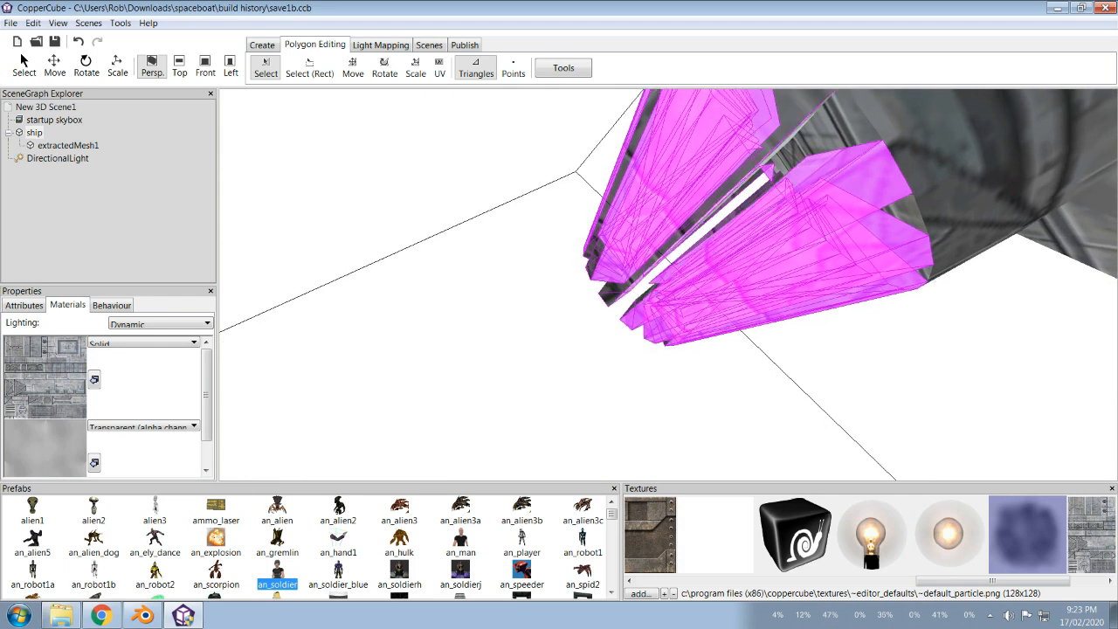
Step: Add the remaining side faces of the slats next to the open gap on the underside to the selection
ctrl+click(793, 110)
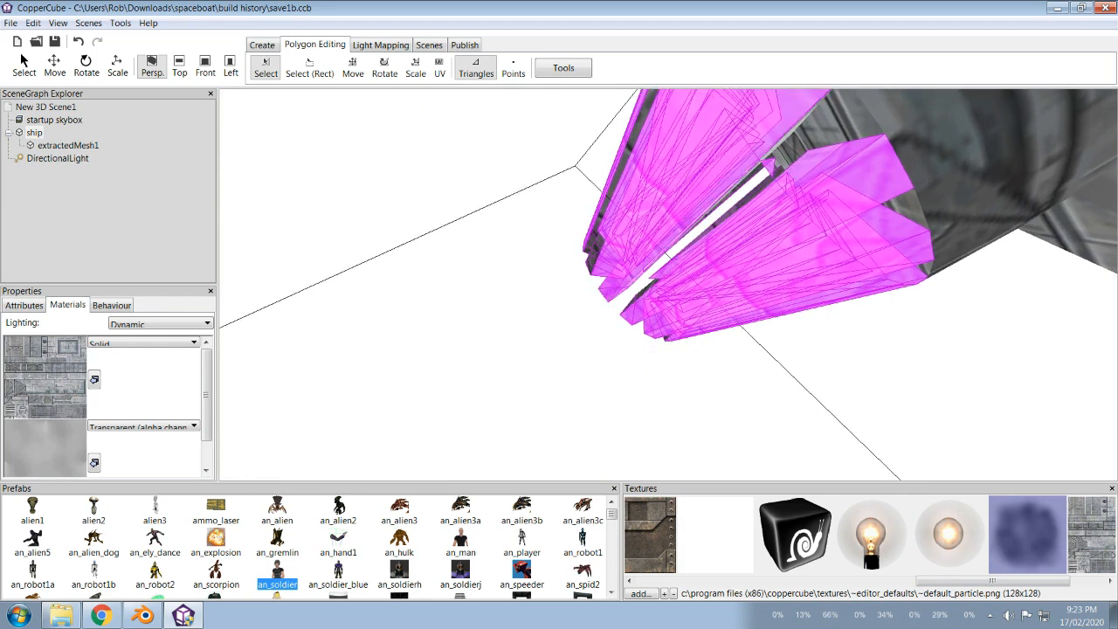
ctrl+click(629, 145)
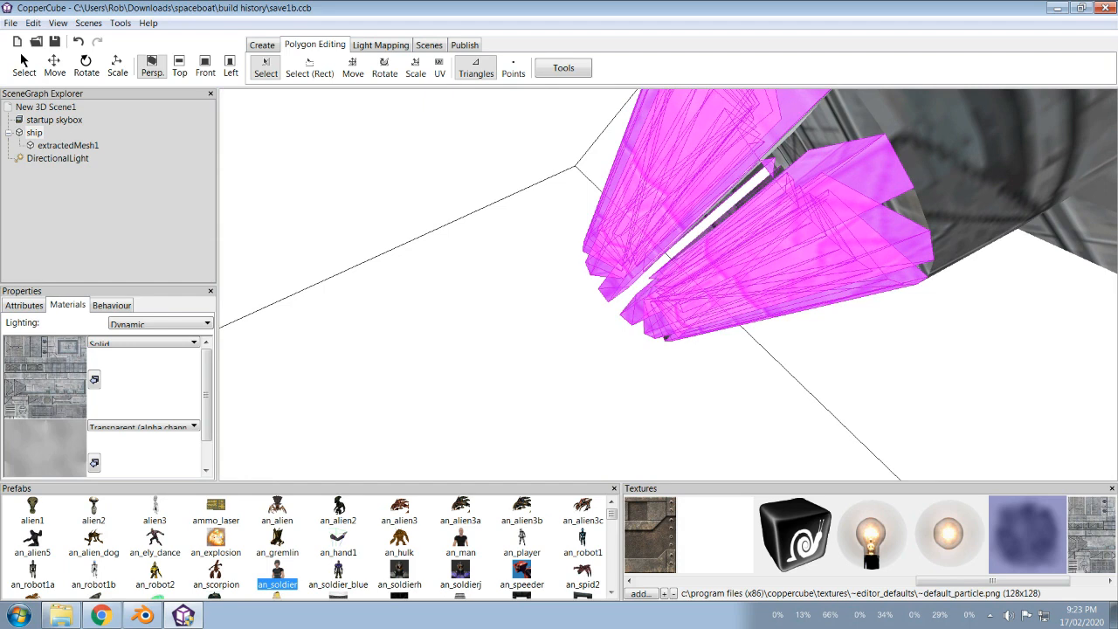
scroll(668, 284, up, 5)
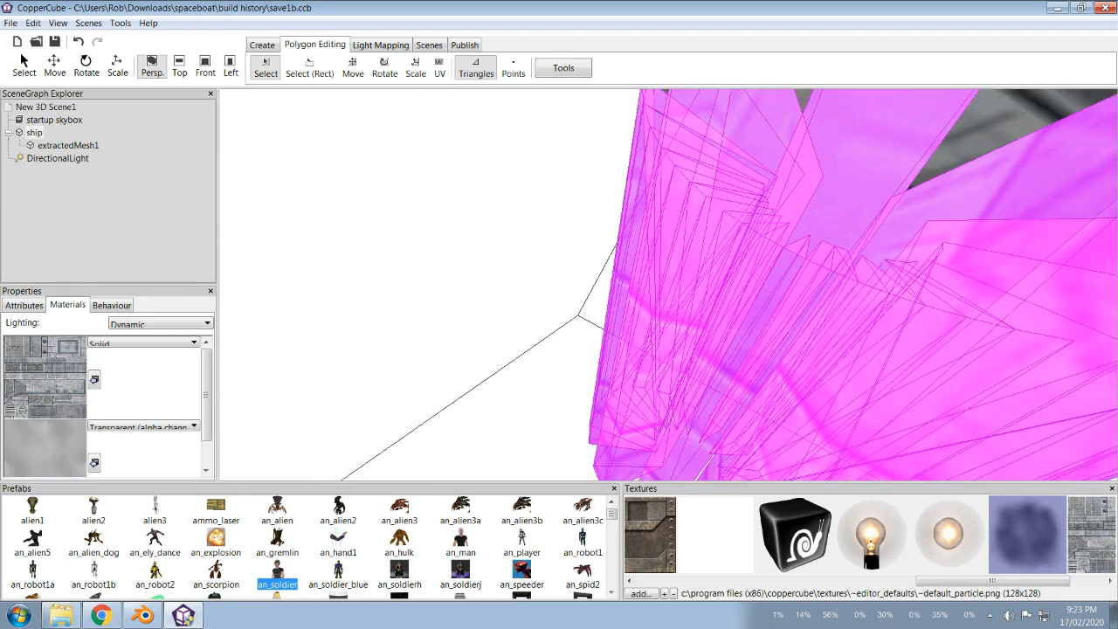
right_drag(668, 285, 668, 363)
ctrl+click(734, 181)
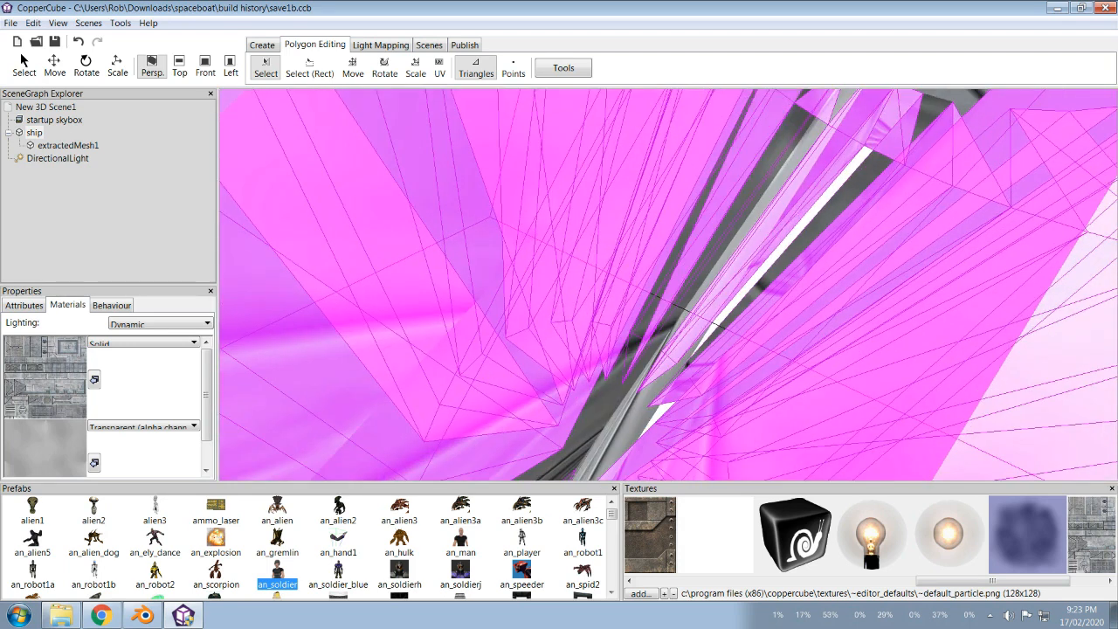
Step: Add the remaining dark side faces along the slats and at their tips to the selection
mouse_move(668, 285)
right_down()
mouse_move(677, 301)
mouse_move(664, 328)
mouse_move(742, 358)
mouse_move(690, 271)
mouse_move(568, 315)
mouse_move(664, 236)
mouse_move(690, 297)
mouse_move(682, 280)
mouse_move(646, 305)
mouse_move(638, 271)
mouse_move(760, 288)
mouse_move(677, 289)
mouse_move(734, 285)
mouse_move(677, 367)
mouse_move(699, 436)
mouse_move(664, 297)
mouse_move(677, 285)
right_up()
ctrl+click(419, 244)
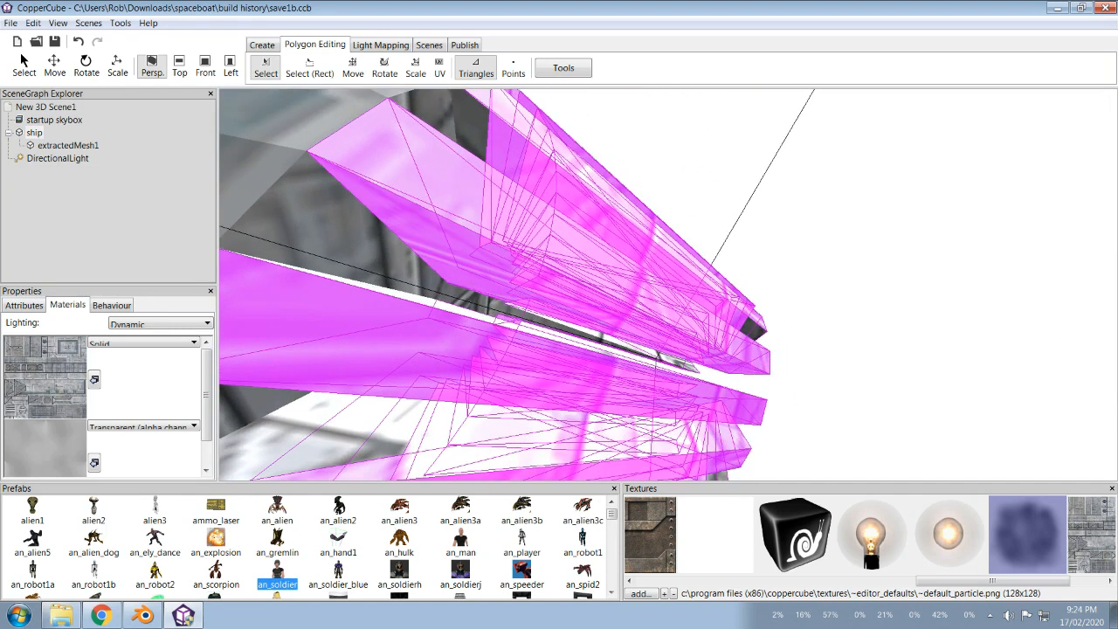
ctrl+click(476, 123)
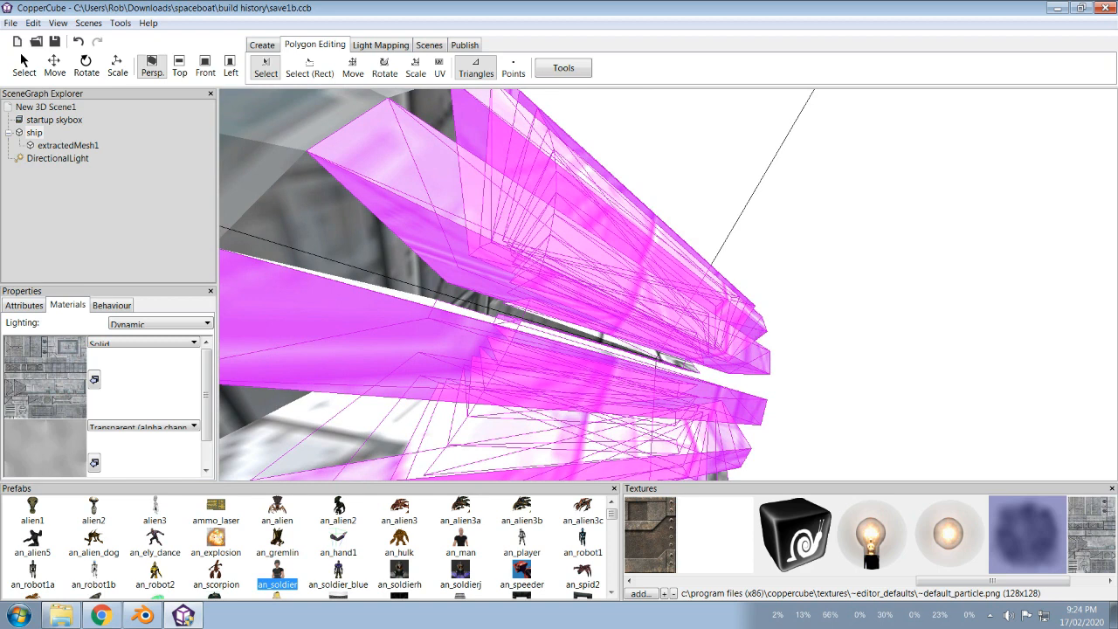
ctrl+click(670, 360)
ctrl+click(576, 330)
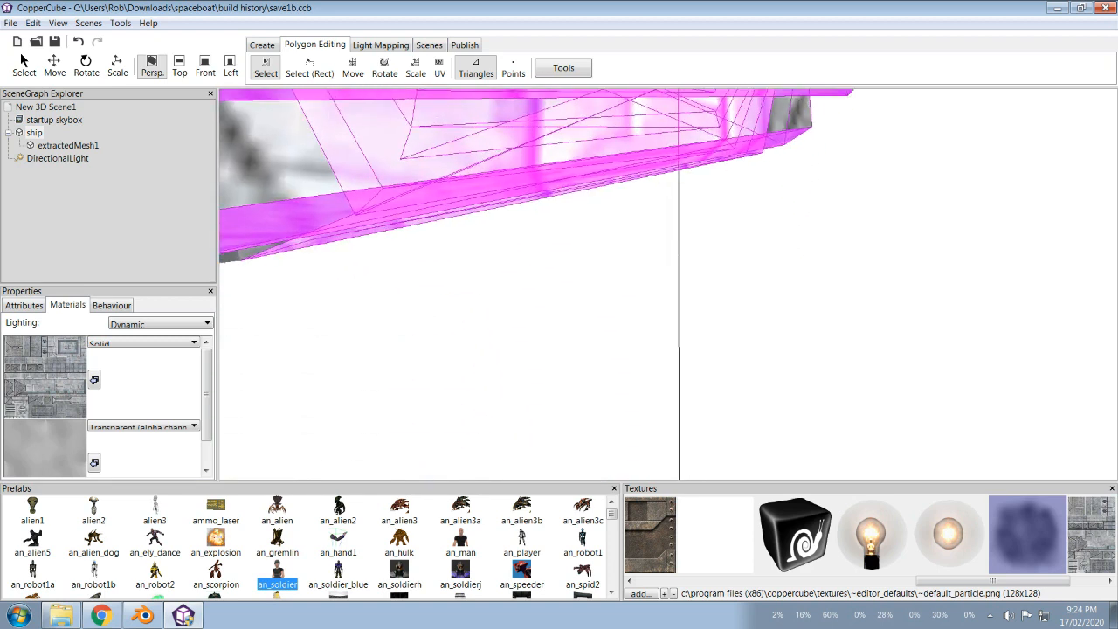
ctrl+click(715, 271)
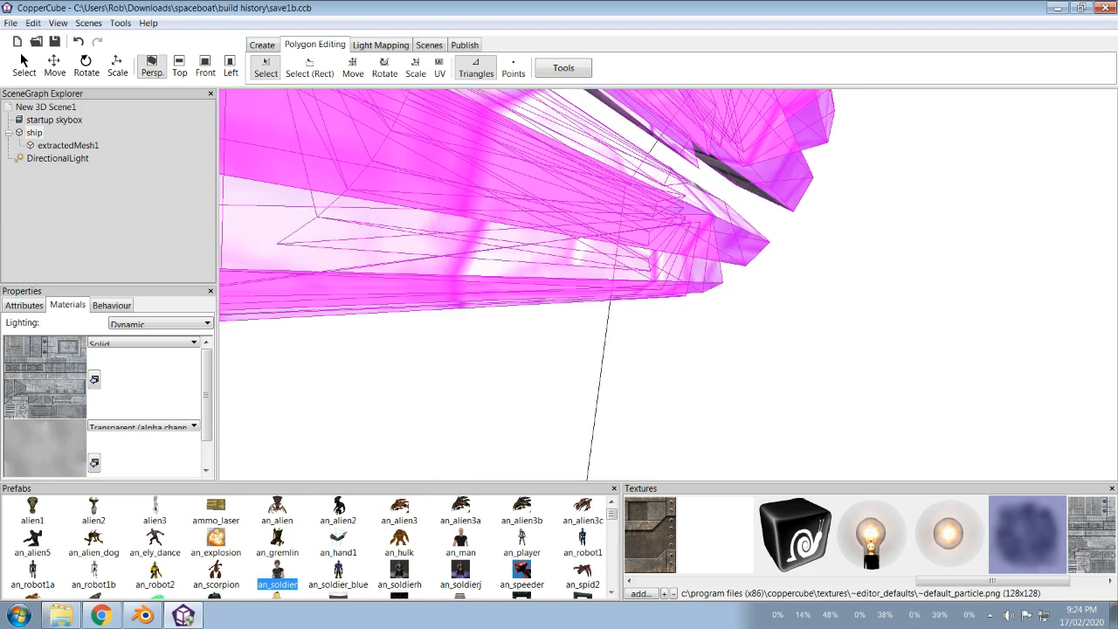
ctrl+click(741, 177)
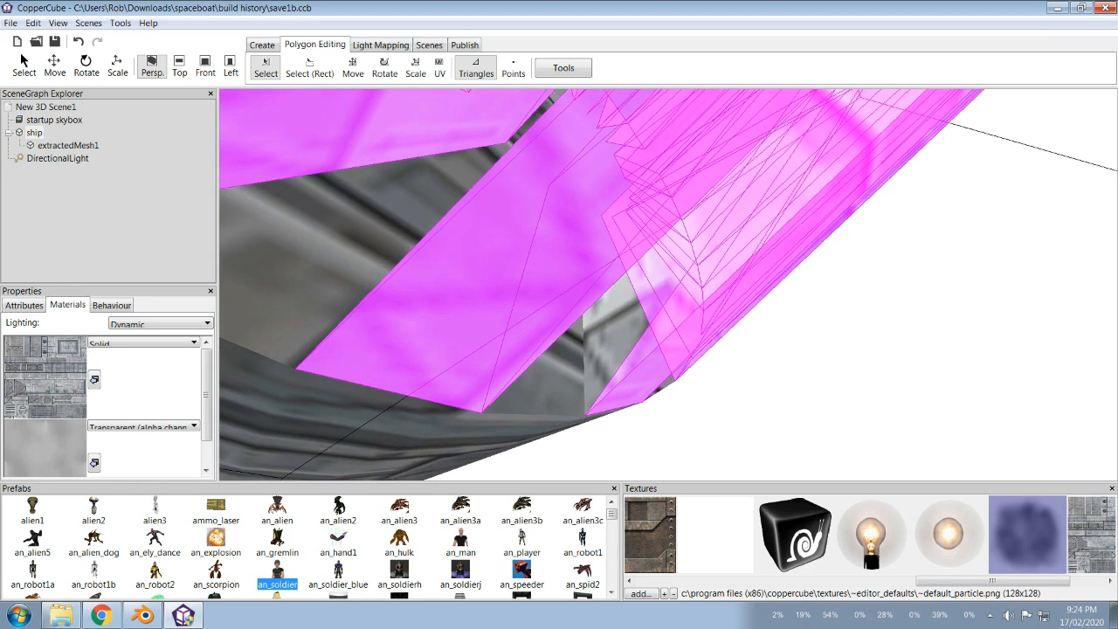
Step: Add the dark base triangles between the slats along the lower rim of the engine ring to the selection
ctrl+click(609, 349)
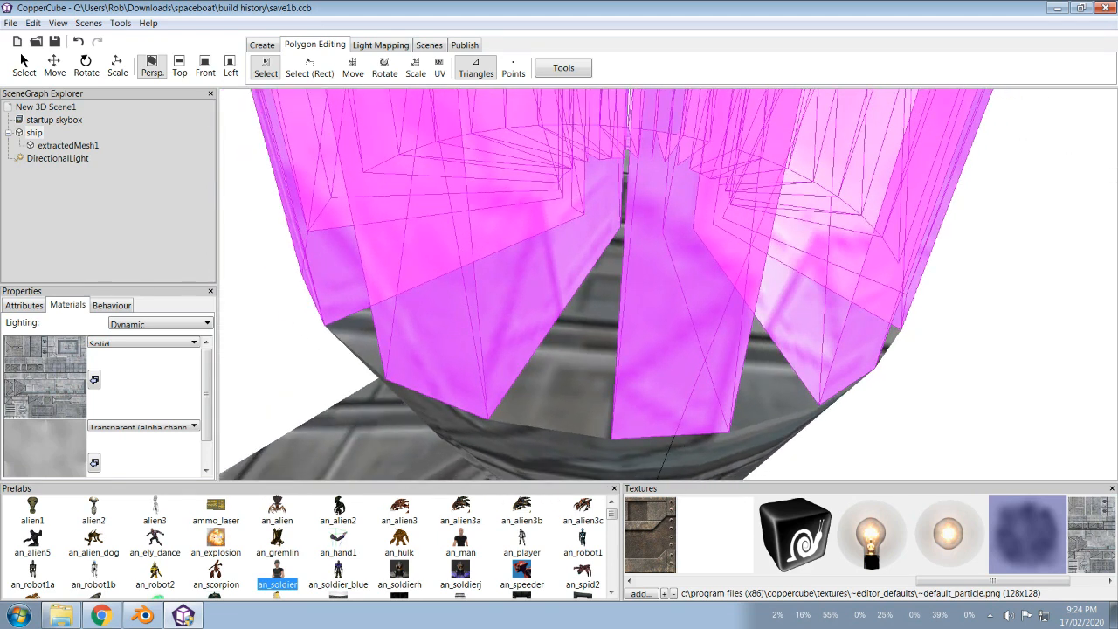
ctrl+click(573, 362)
ctrl+click(780, 356)
ctrl+click(761, 390)
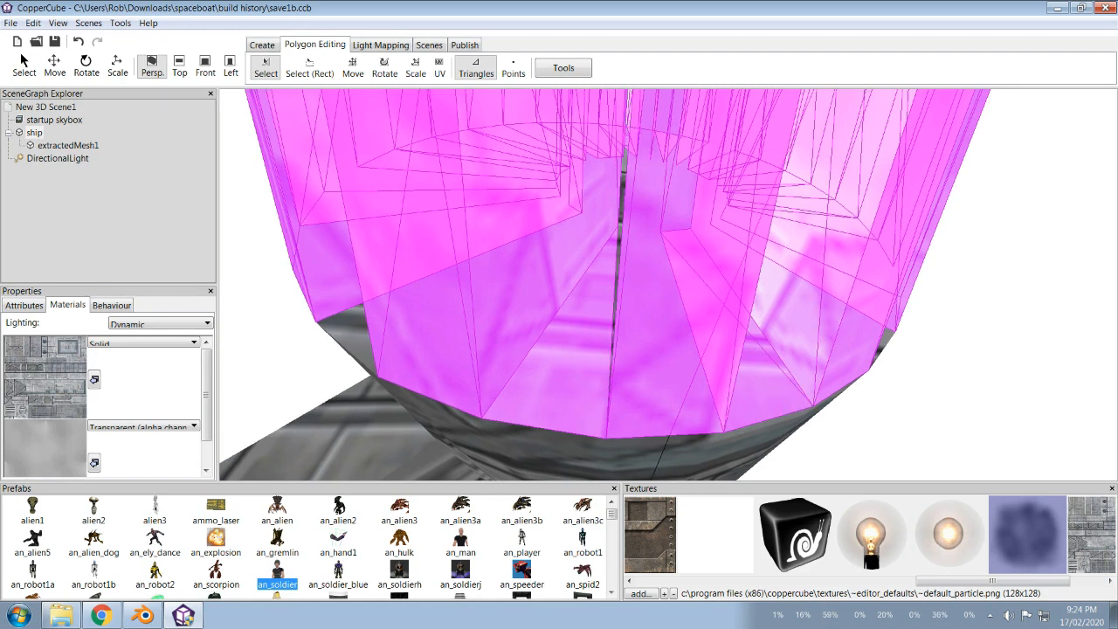
right_drag(668, 284, 808, 302)
scroll(668, 284, down, 5)
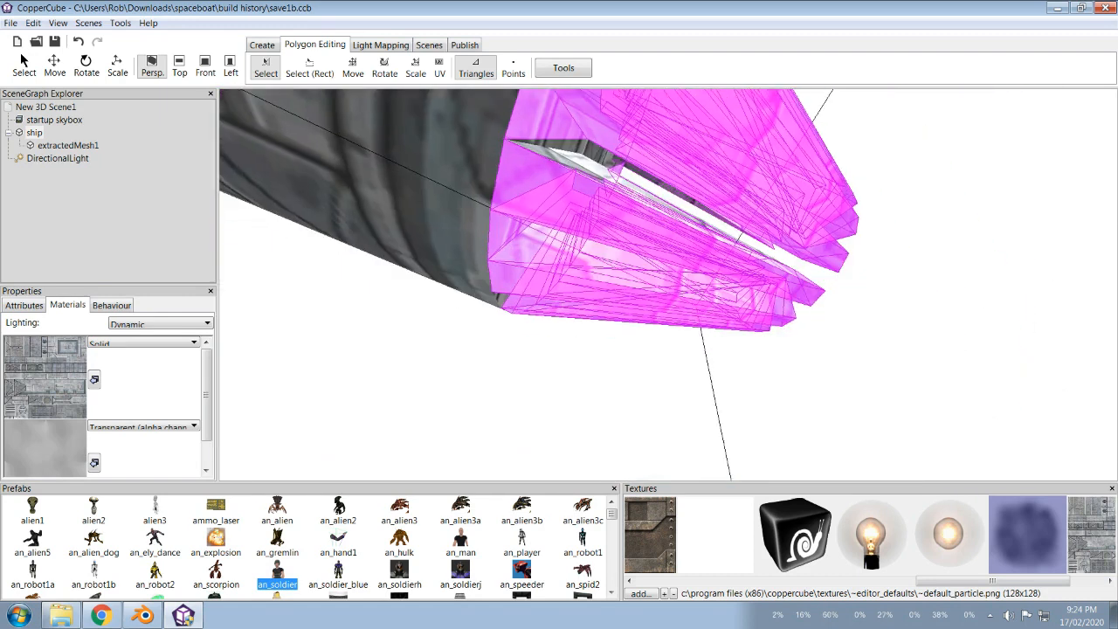
Step: Add the unselected triangles between the lower slat bases on the engine's lit side to the selection
right_drag(669, 284, 633, 249)
scroll(668, 283, up, 8)
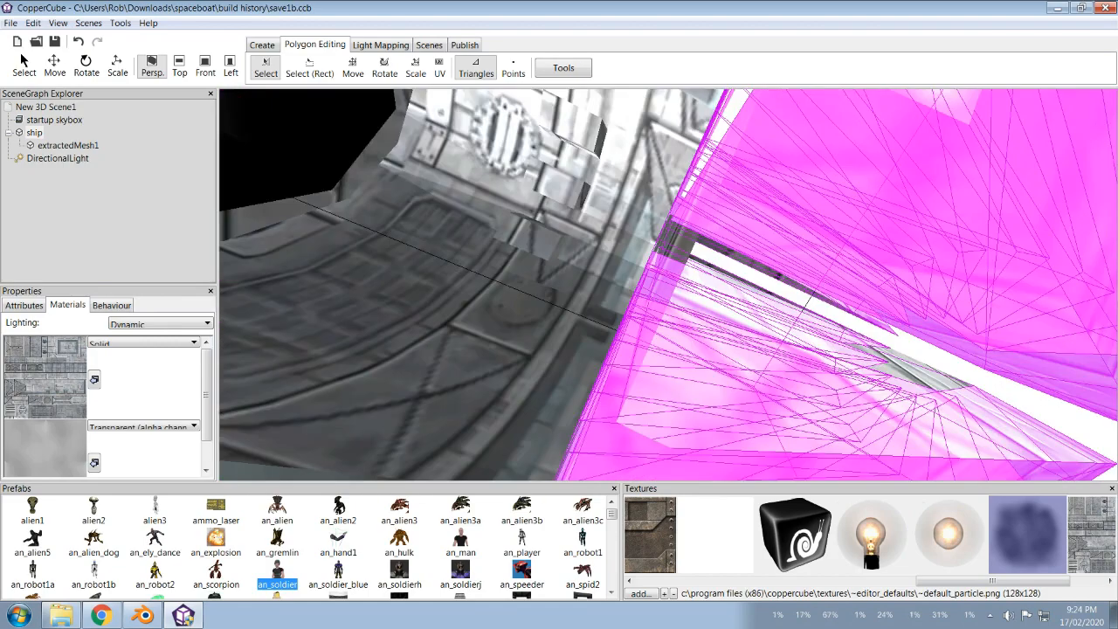
scroll(668, 284, down, 5)
right_drag(669, 284, 441, 293)
scroll(668, 284, up, 3)
scroll(669, 284, down, 3)
right_drag(669, 284, 961, 266)
scroll(668, 283, up, 2)
mouse_move(668, 284)
right_down()
mouse_move(677, 205)
mouse_move(677, 289)
mouse_move(655, 297)
right_up()
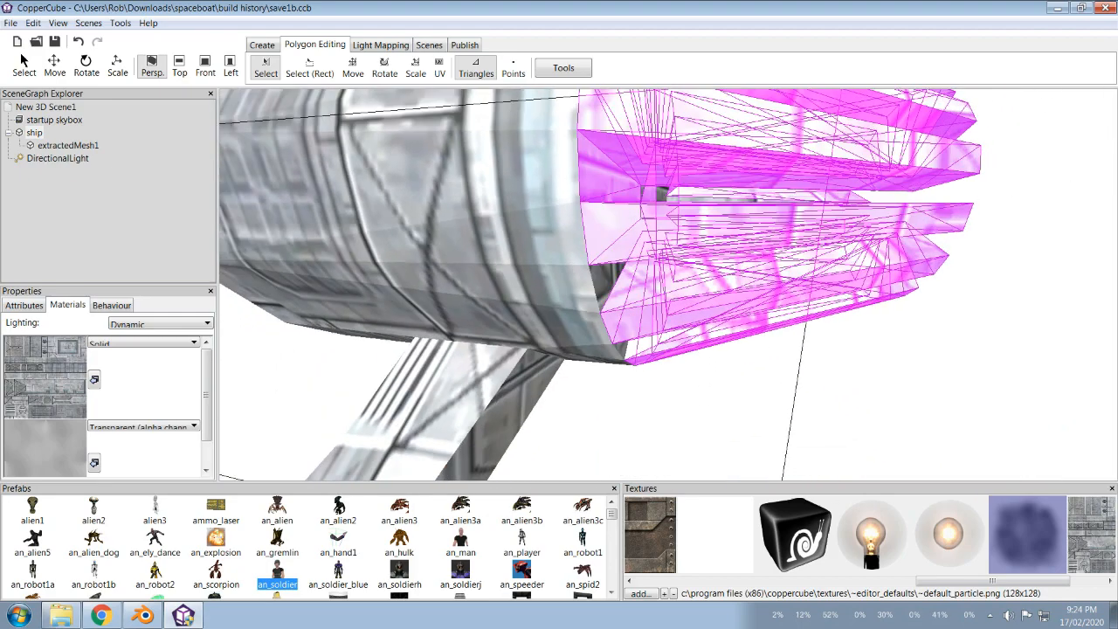
ctrl+click(603, 284)
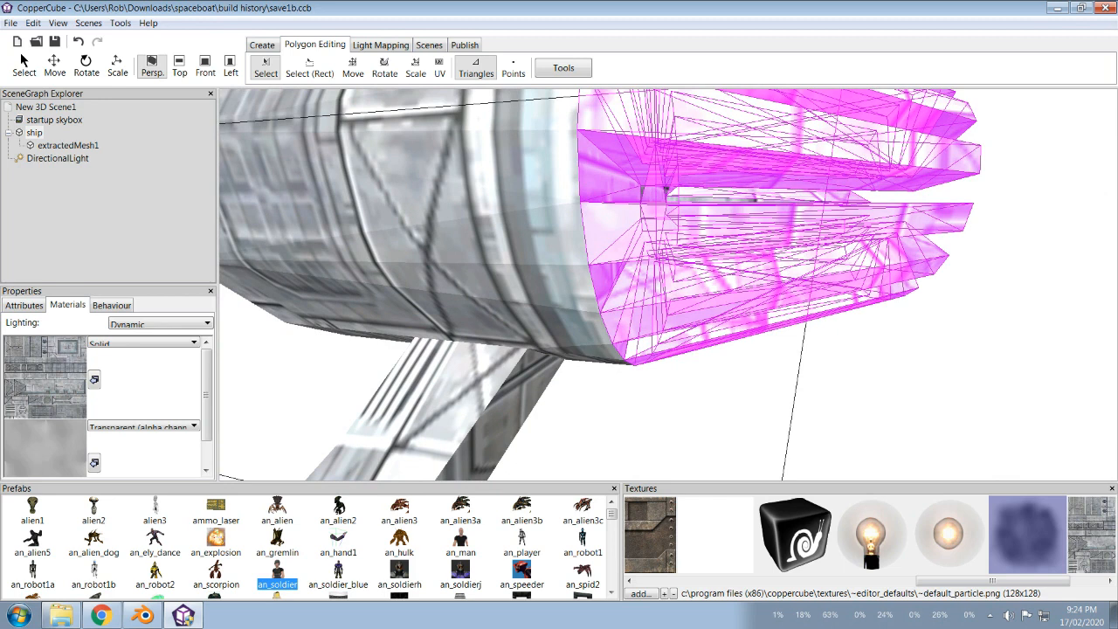
Step: Add the missing base triangles and gap faces between the slats on the engine's shaded strut side to the selection
right_drag(668, 284, 681, 354)
ctrl+click(644, 292)
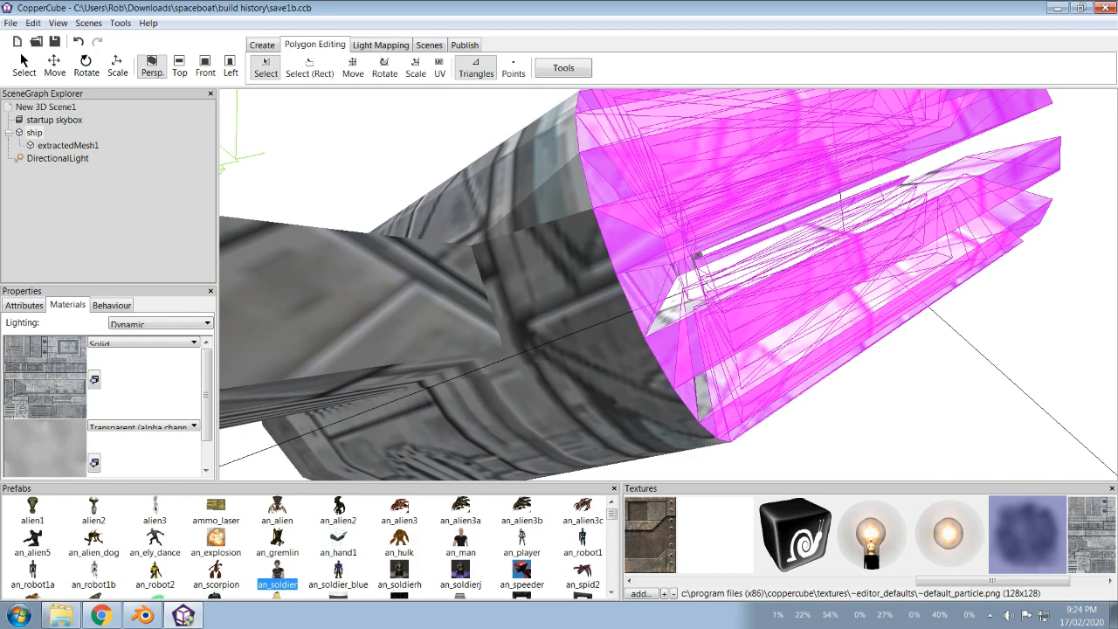
ctrl+click(703, 395)
ctrl+click(665, 318)
drag(697, 256, 559, 278)
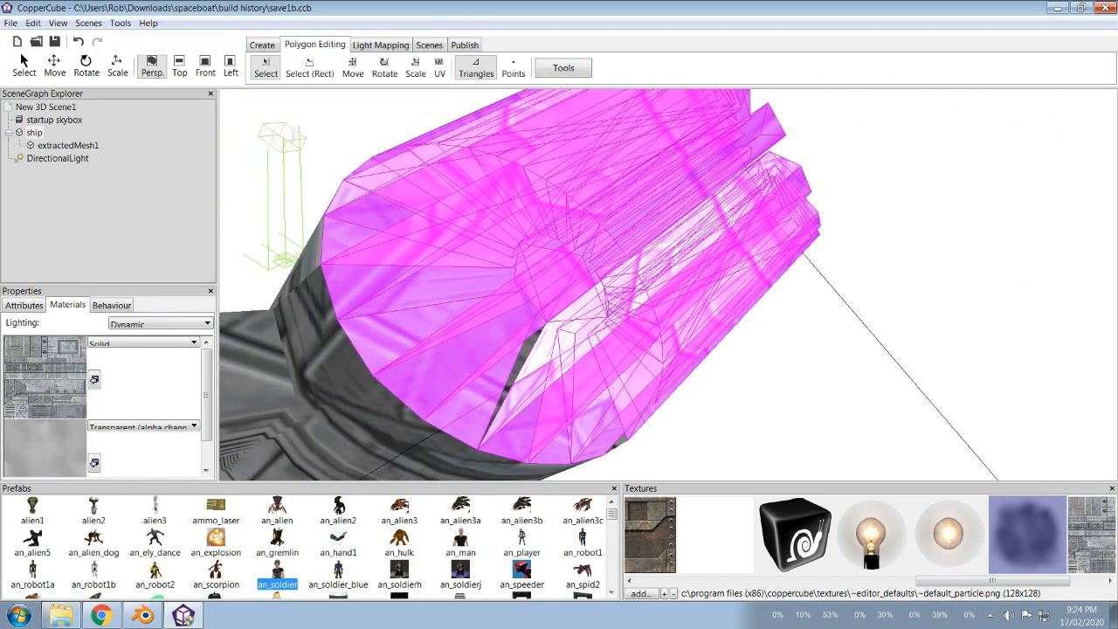
ctrl+click(517, 377)
drag(517, 377, 647, 419)
scroll(667, 285, up, 5)
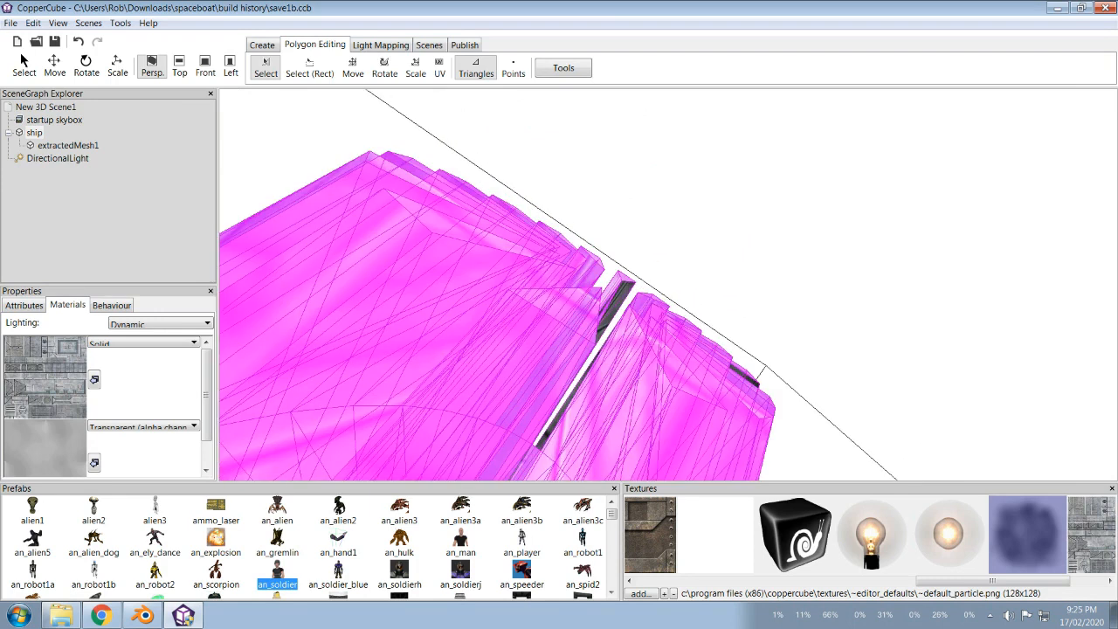
Step: Add the dark inner and side faces near the slats' rear tips to the selection
drag(668, 285, 576, 279)
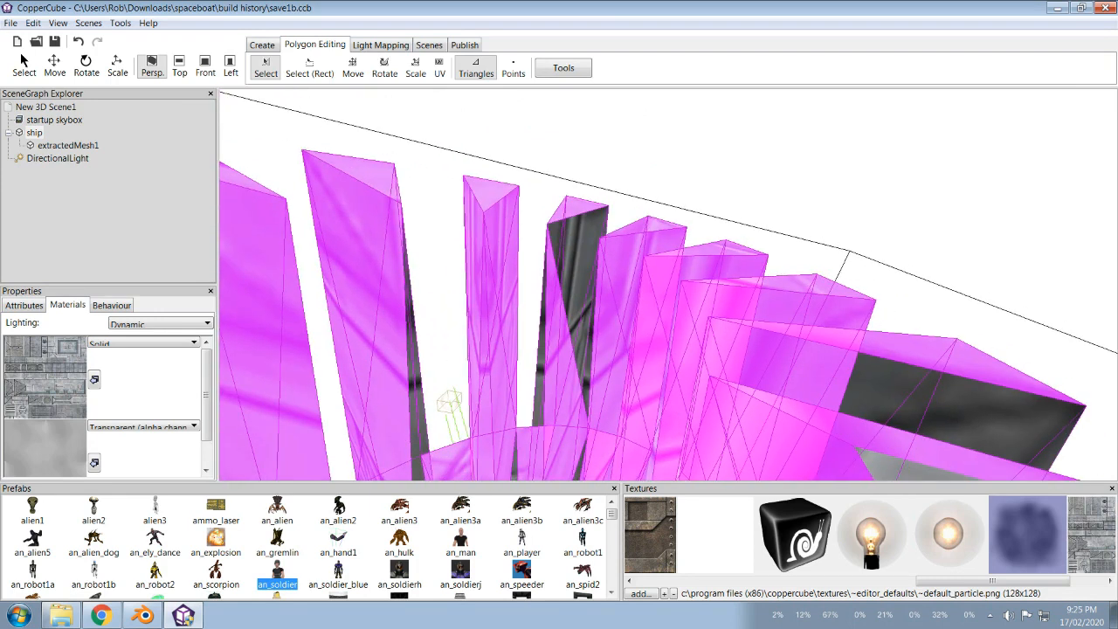
ctrl+click(572, 277)
ctrl+click(539, 371)
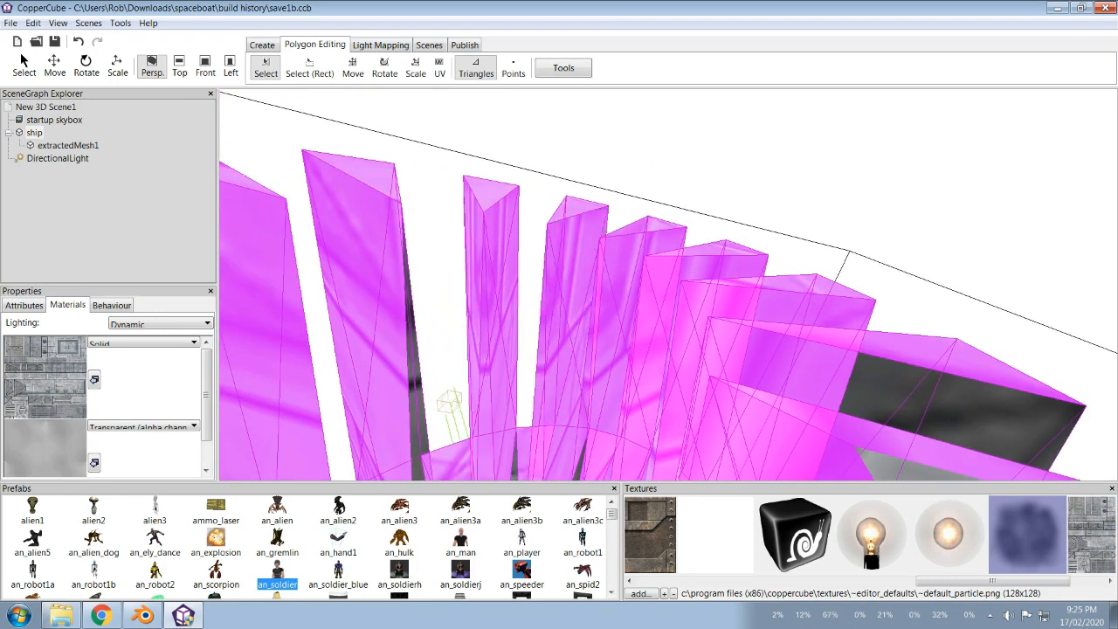
ctrl+click(414, 367)
drag(414, 367, 515, 407)
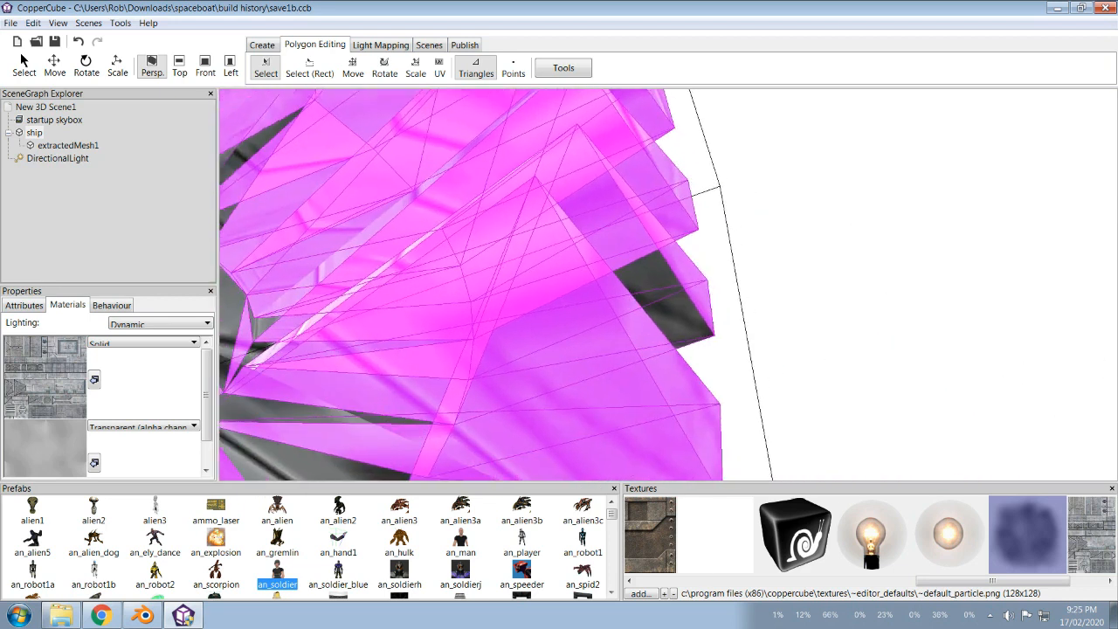
ctrl+click(666, 301)
drag(665, 301, 677, 328)
ctrl+click(677, 327)
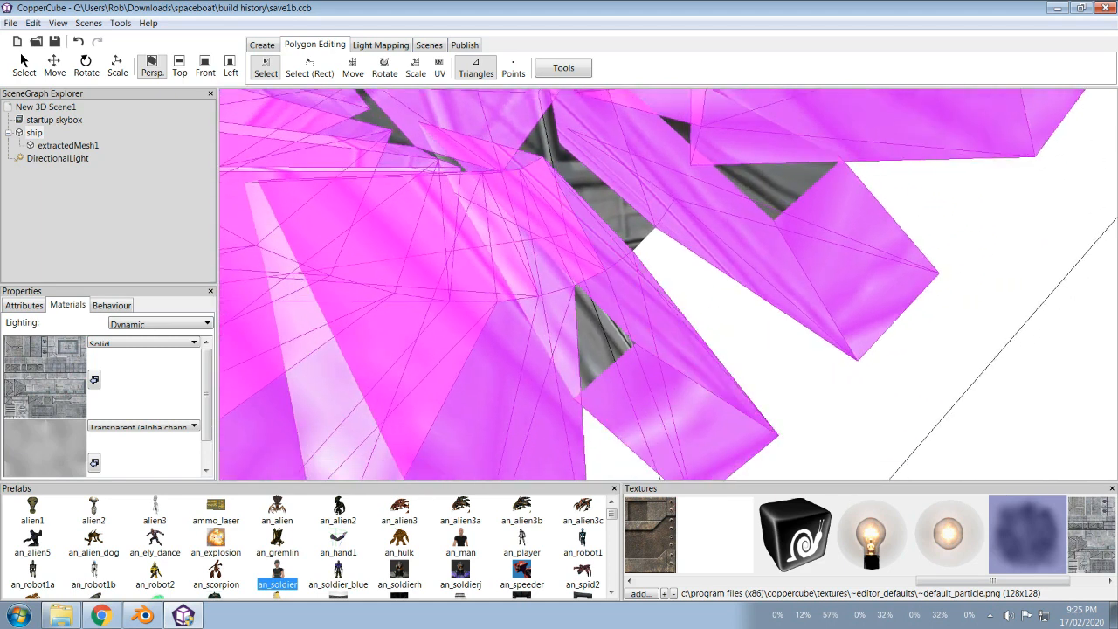
Step: Add the last dark triangles between the slat bases, where the slats meet the engine ring, to the selection
drag(677, 328, 716, 323)
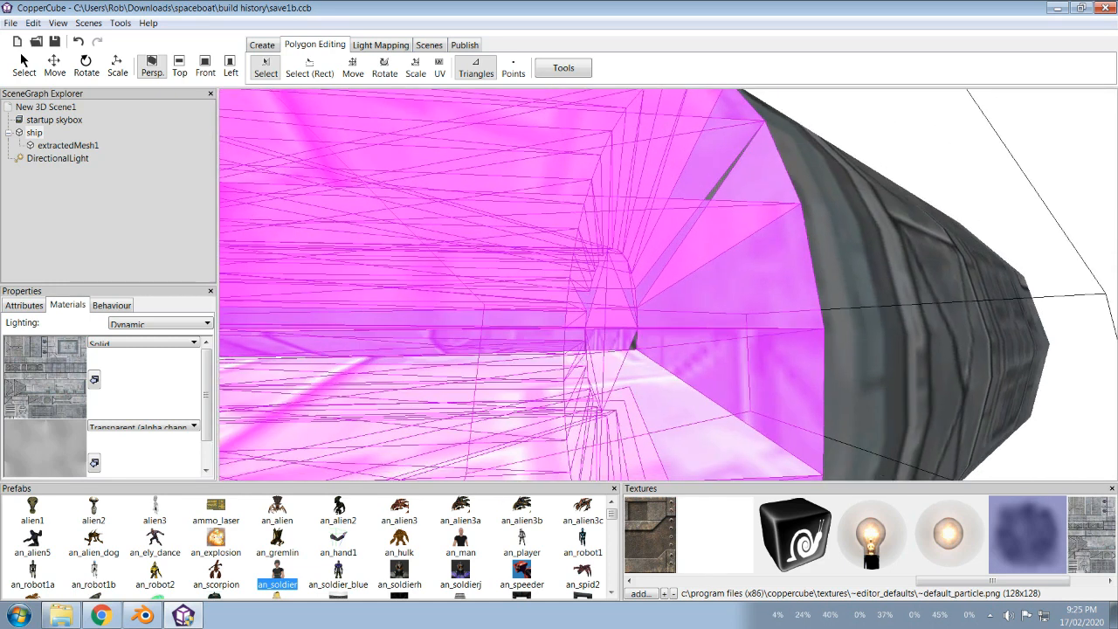
drag(668, 314, 673, 290)
click(718, 358)
drag(718, 358, 715, 421)
click(769, 325)
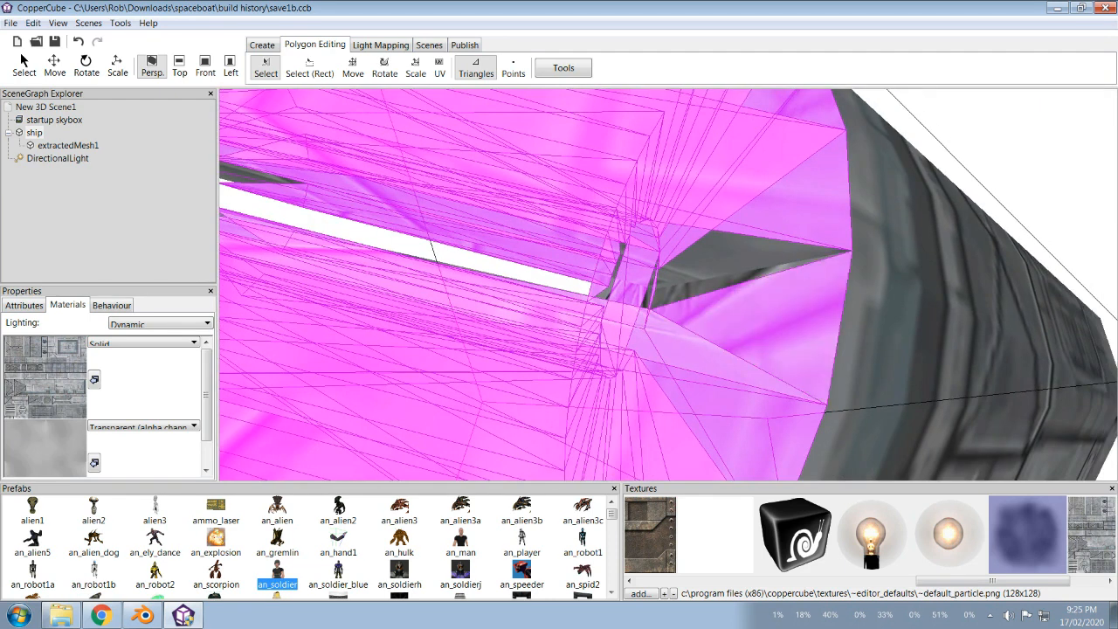
click(735, 252)
click(699, 284)
drag(668, 284, 817, 301)
scroll(669, 284, up, 3)
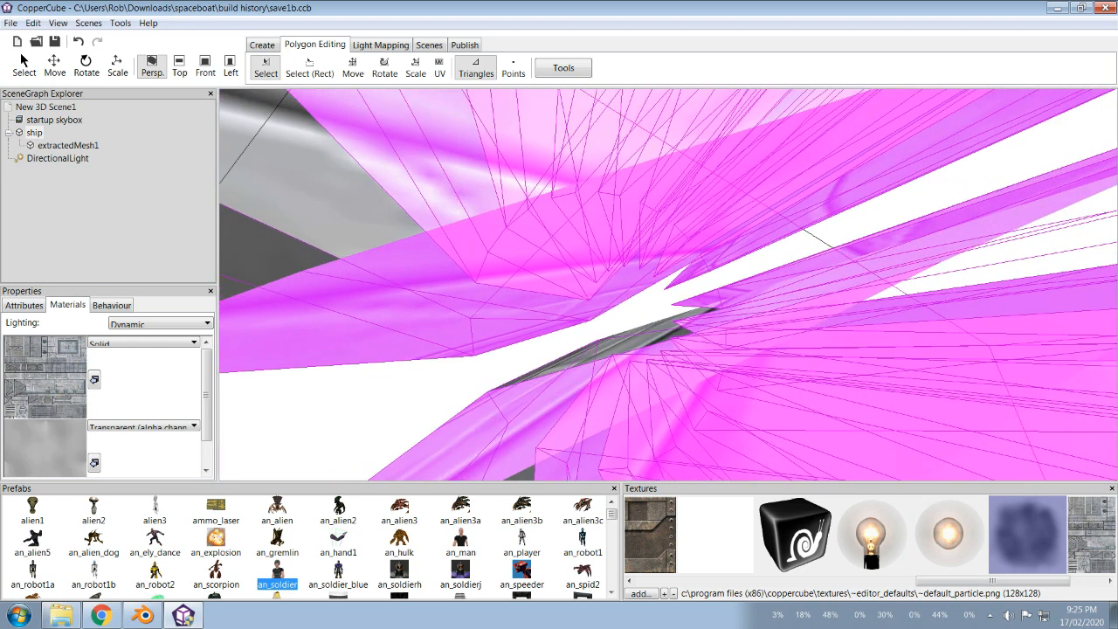
drag(668, 284, 590, 317)
scroll(629, 332, up, 3)
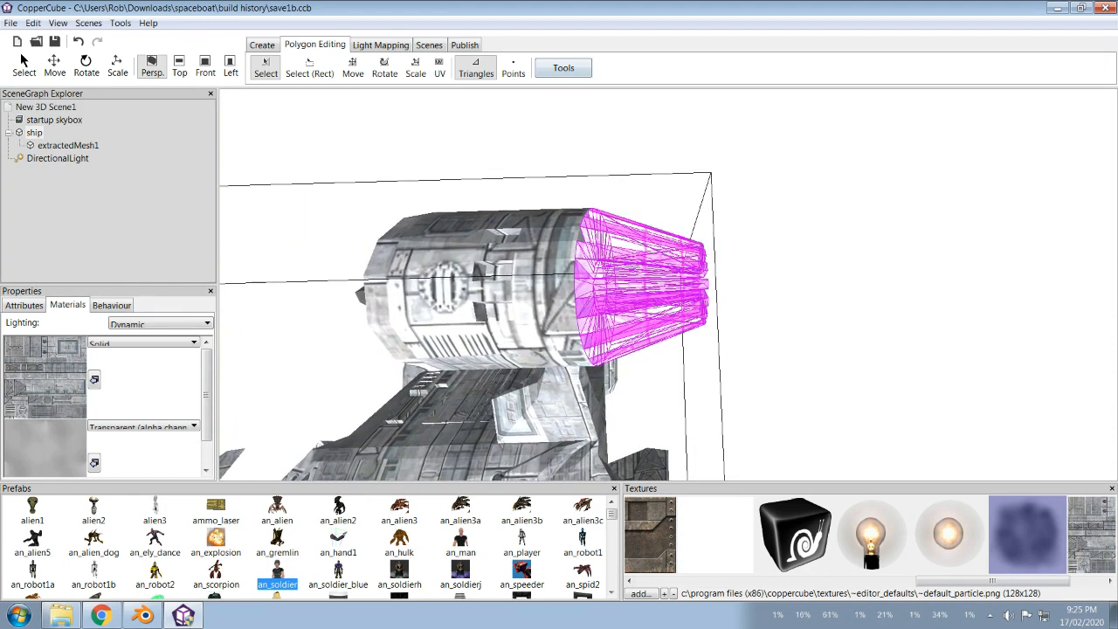
Step: Create a new mesh object from the selected triangles and delete the original triangles from the ship mesh
click(564, 67)
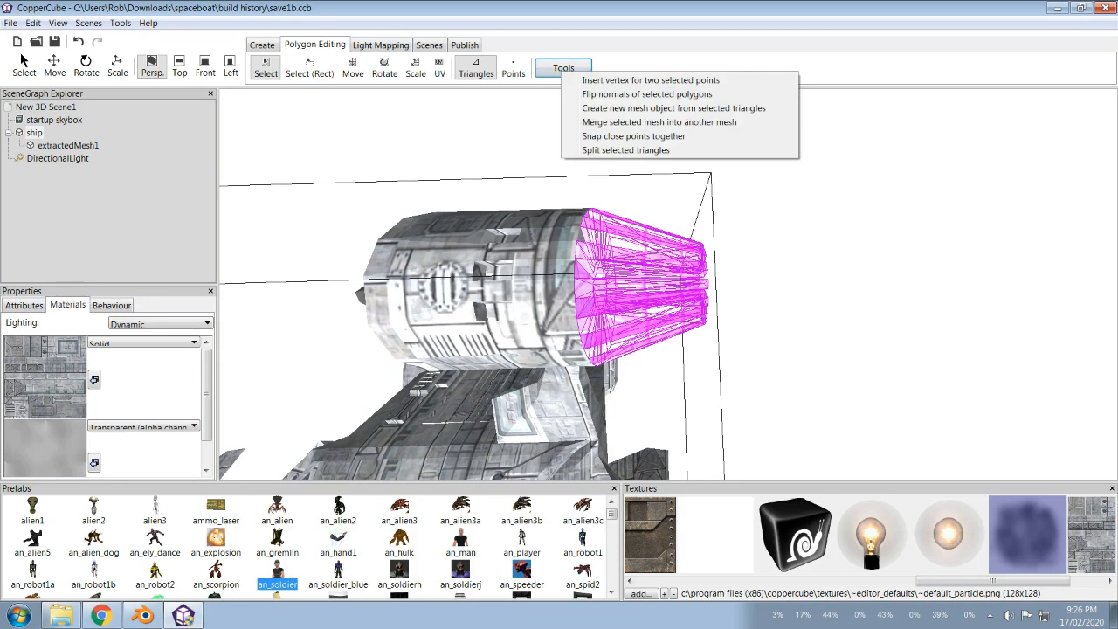
click(673, 107)
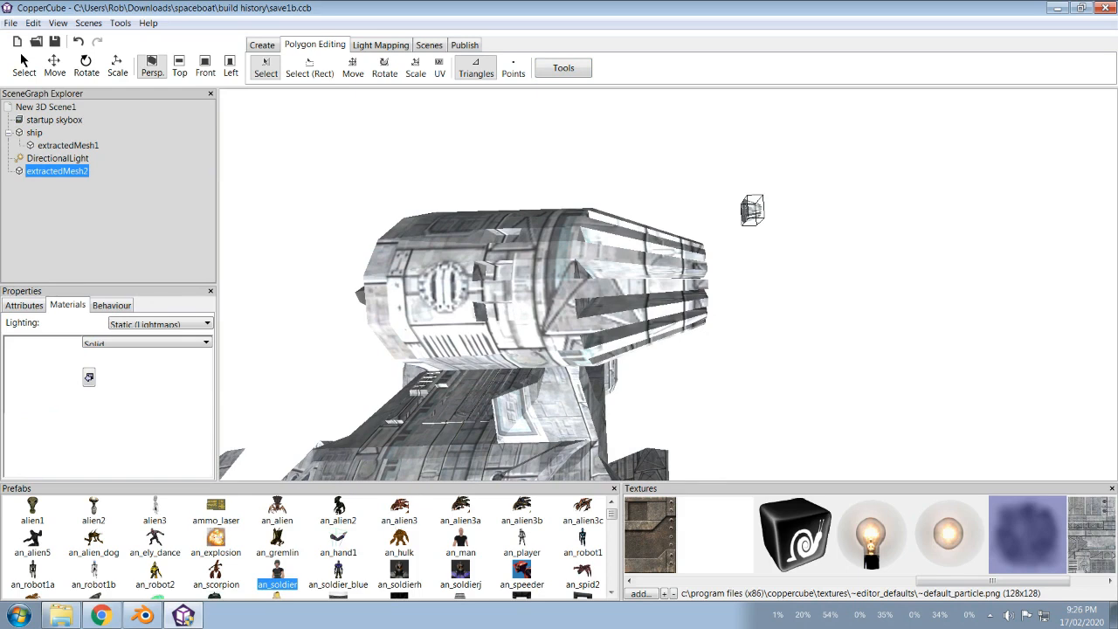
click(34, 132)
key(Delete)
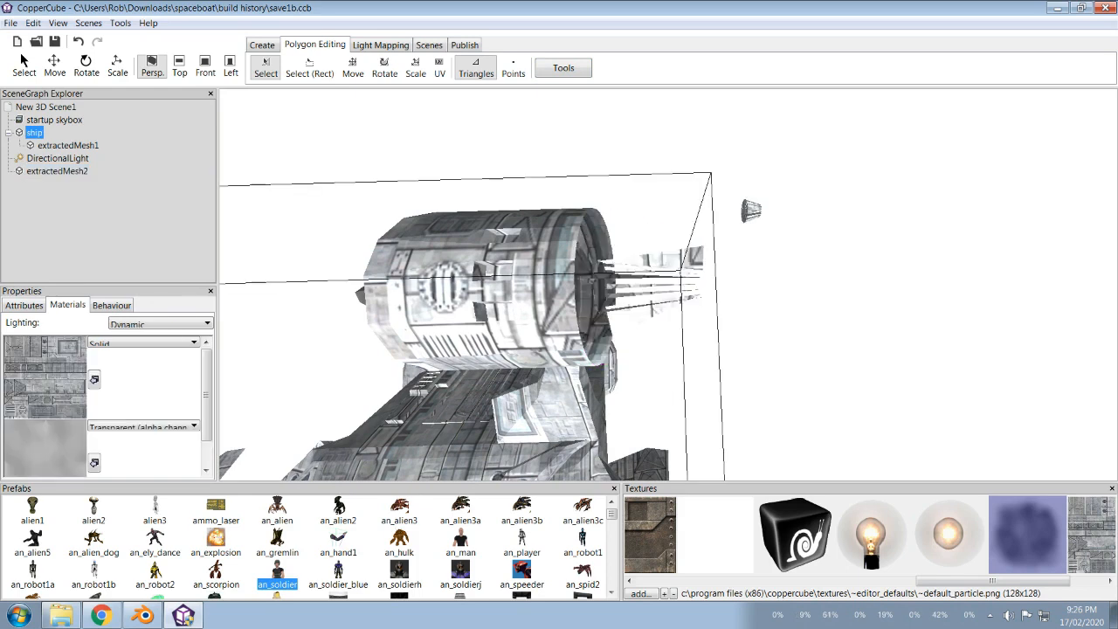
Step: Select the leftover slat faces still sticking out behind the ship's engine opening
click(532, 292)
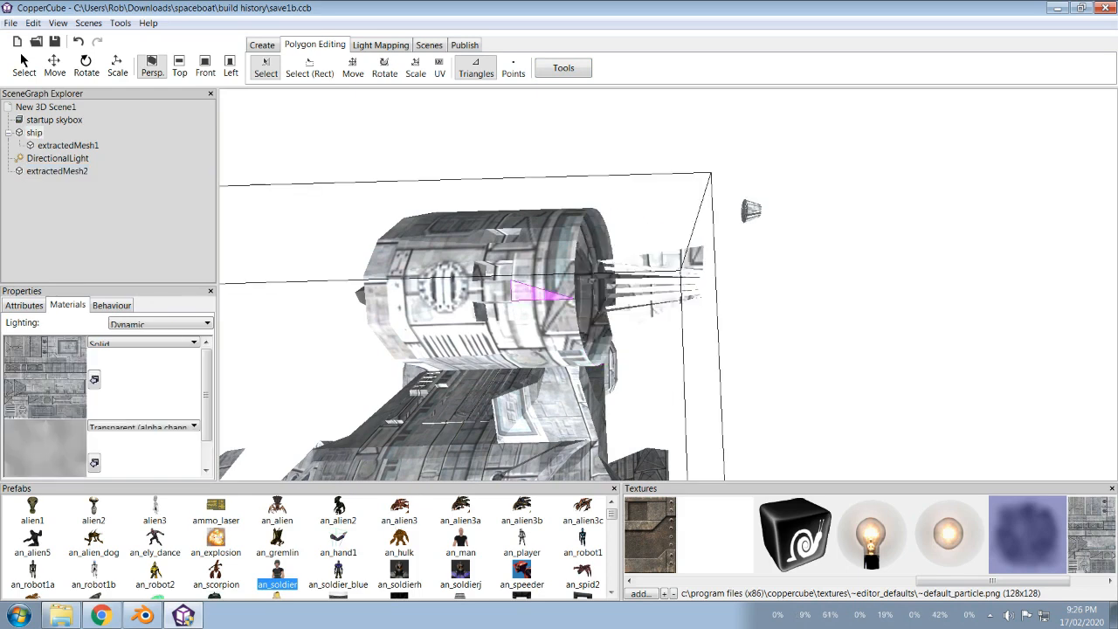
right_drag(532, 293, 523, 285)
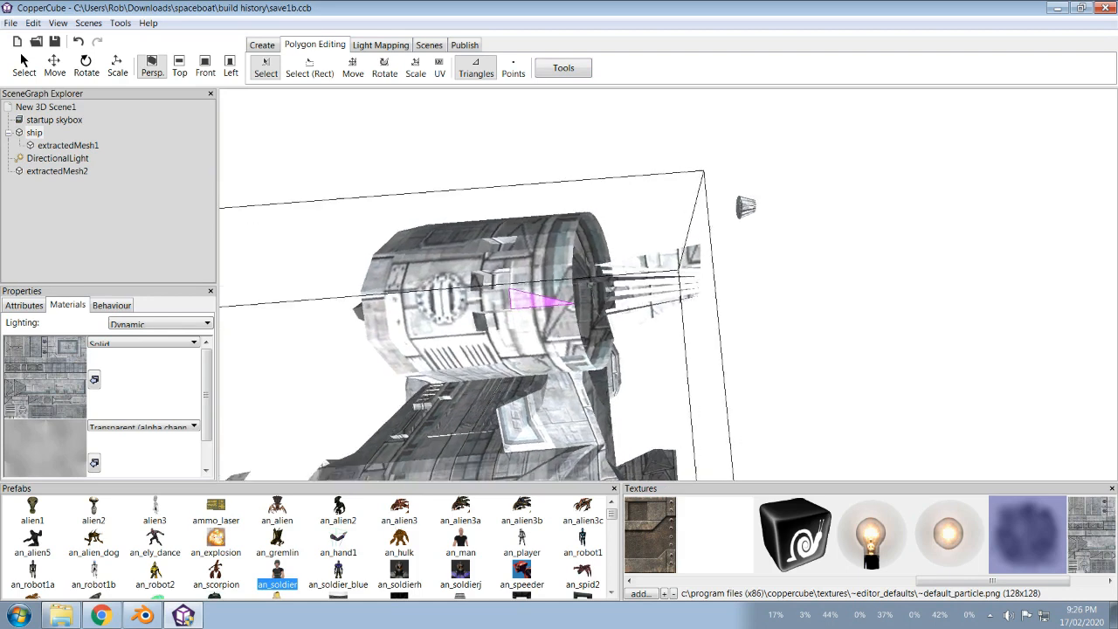
scroll(668, 285, up, 5)
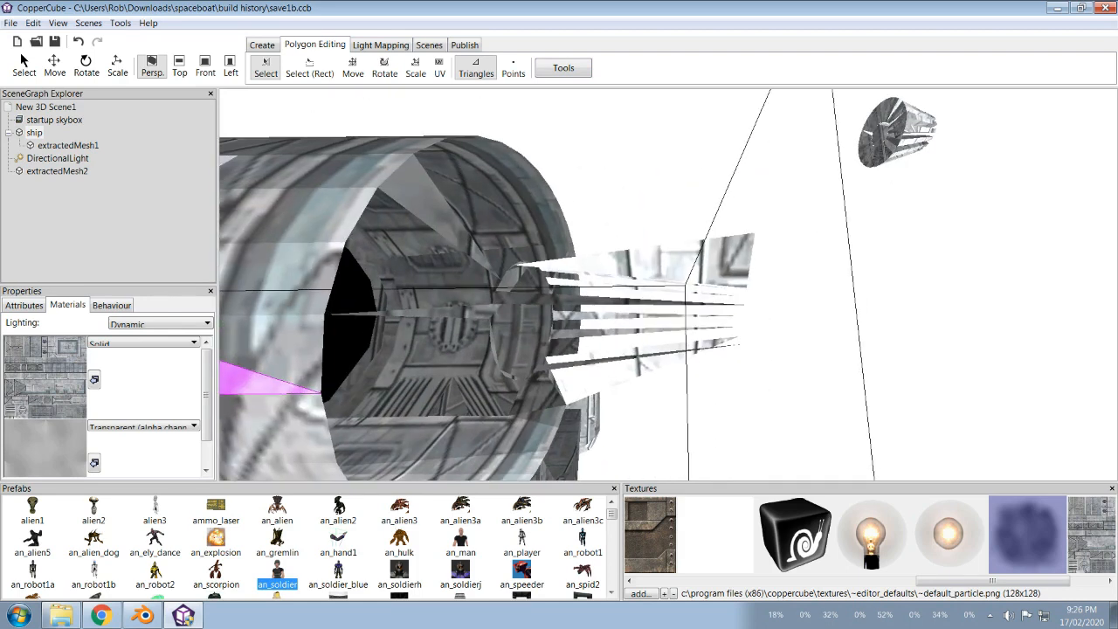
click(703, 261)
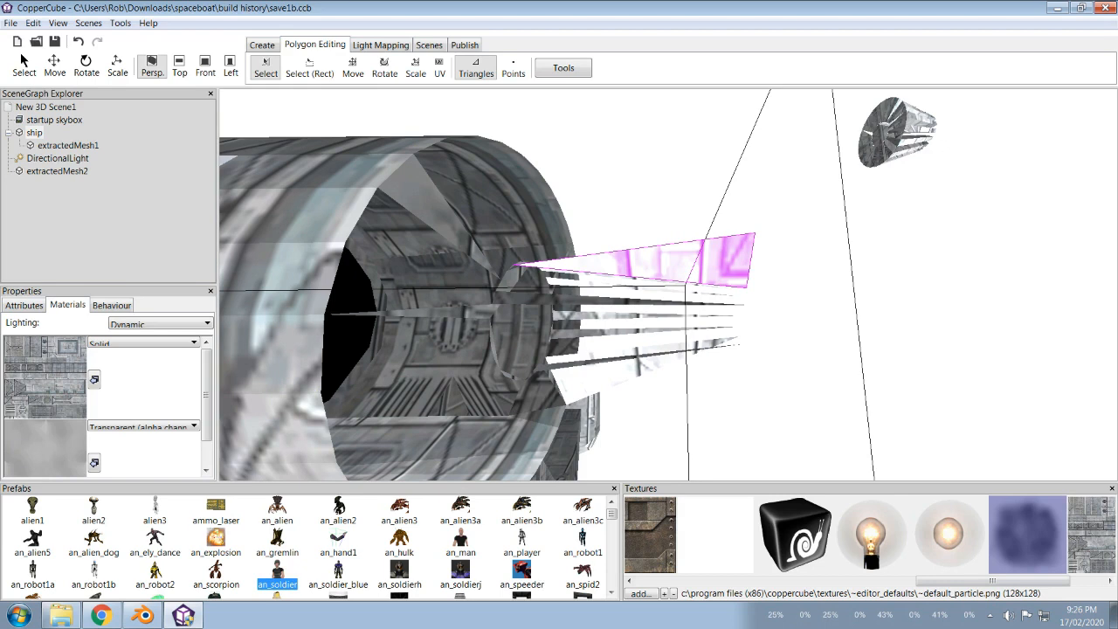
right_drag(667, 284, 667, 278)
ctrl+click(611, 321)
ctrl+click(617, 372)
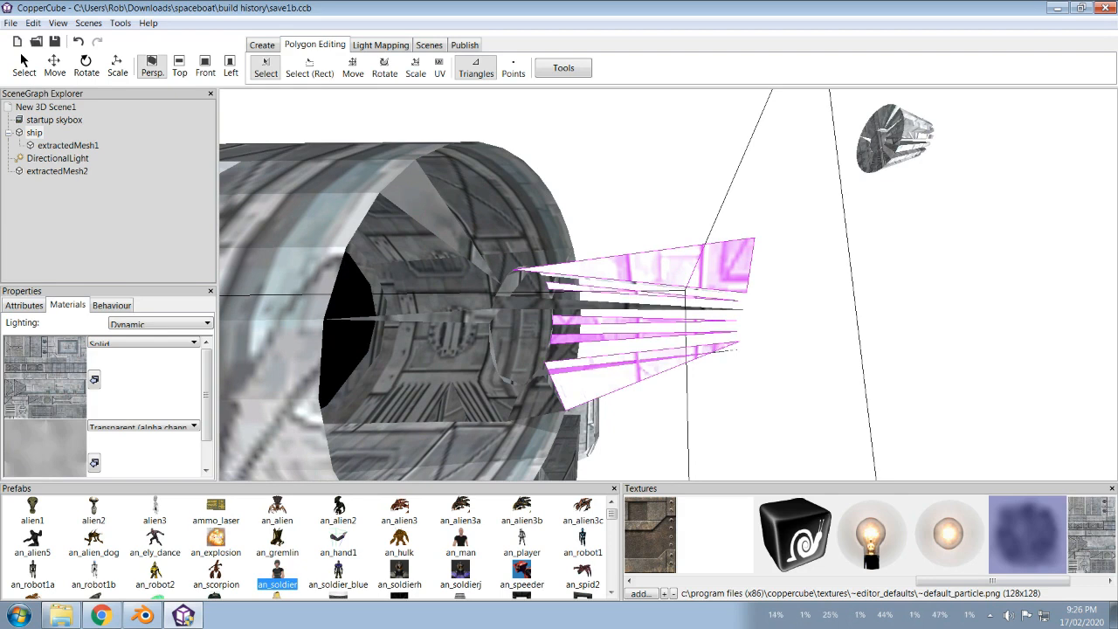
Step: Add the leftover ring, inner rim and slat triangles around the engine opening to the selection
right_drag(668, 284, 402, 302)
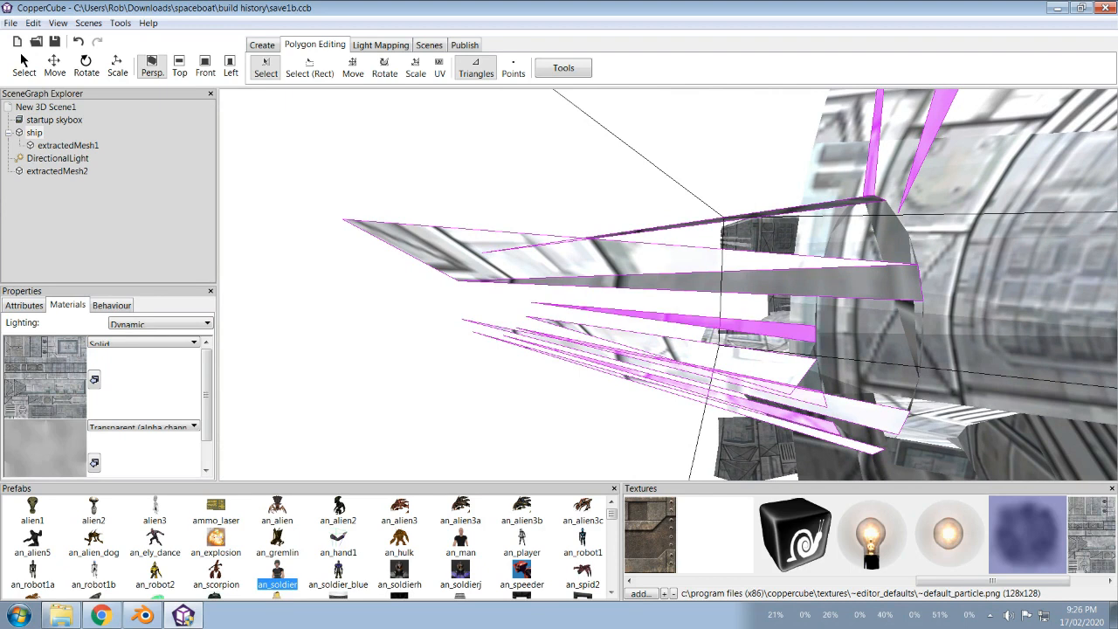
right_drag(401, 301, 594, 350)
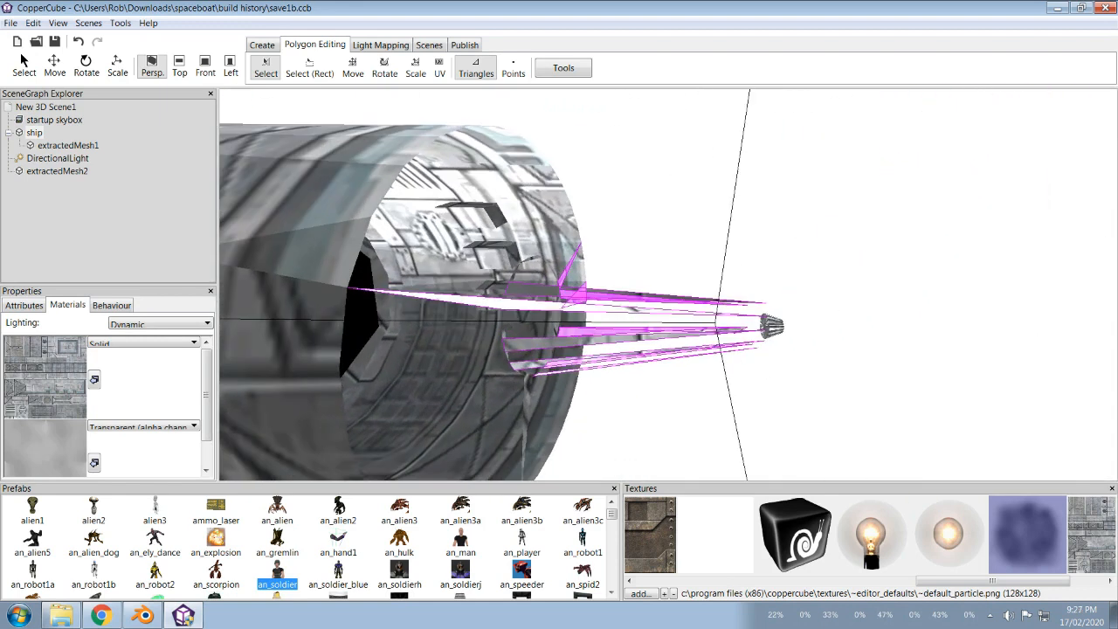
right_drag(594, 349, 651, 260)
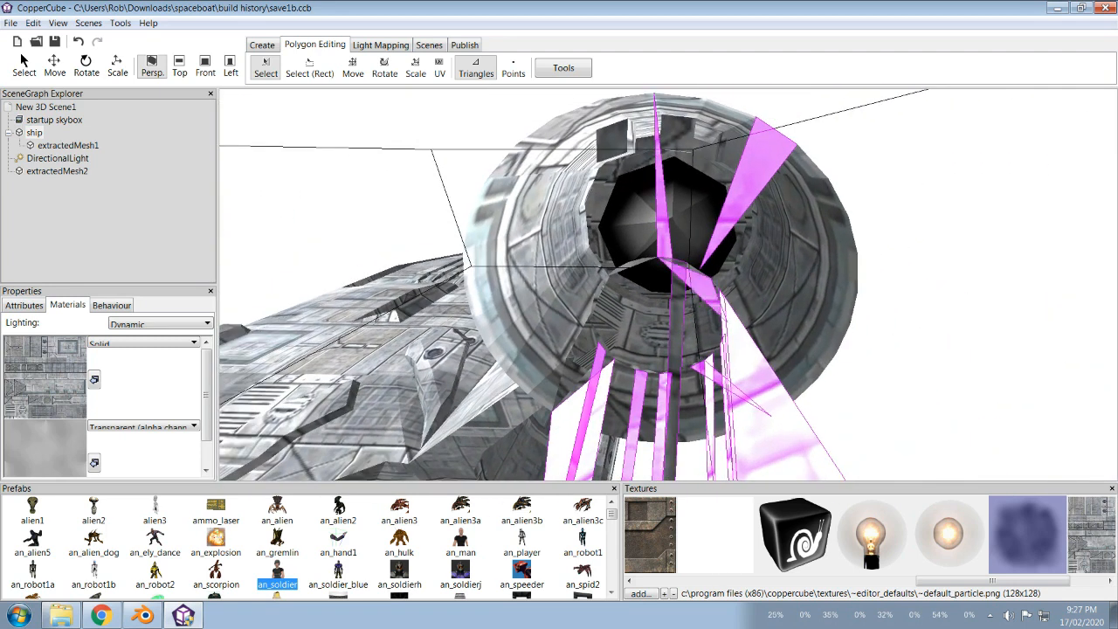
right_drag(651, 261, 611, 204)
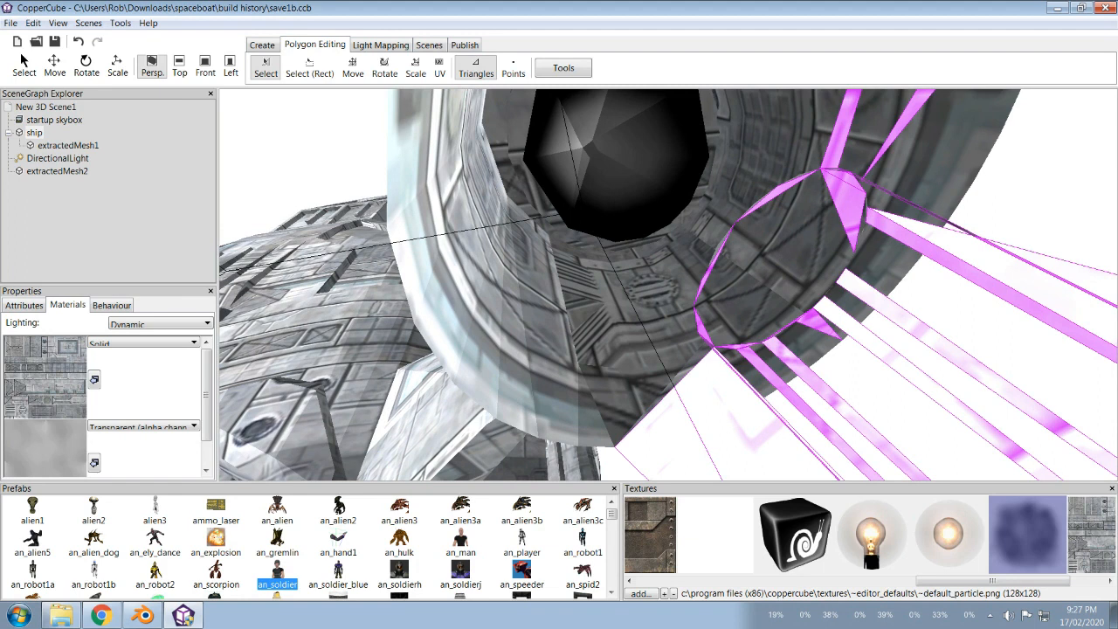
right_drag(612, 204, 589, 127)
Step: Extract the selected leftover slat and rim triangles into a separate mesh object and delete them from the ship mesh
key(w)
key(d)
key(s)
key(w)
key(s)
key(w)
key(s)
key(w)
key(s)
key(w)
key(s)
key(a)
key(a)
key(w)
key(s)
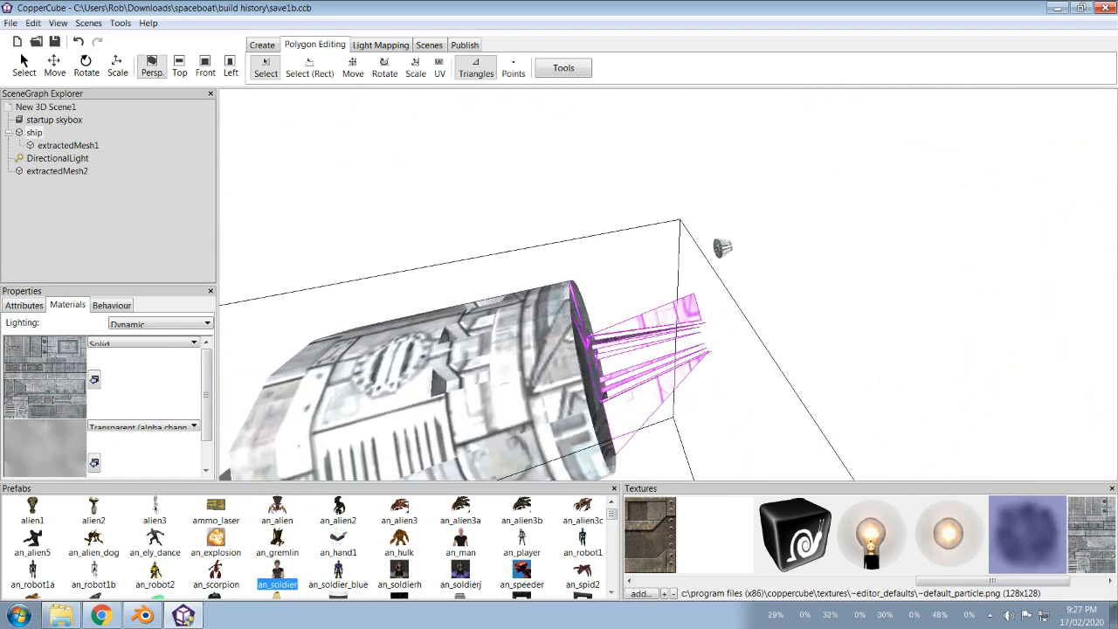
click(563, 67)
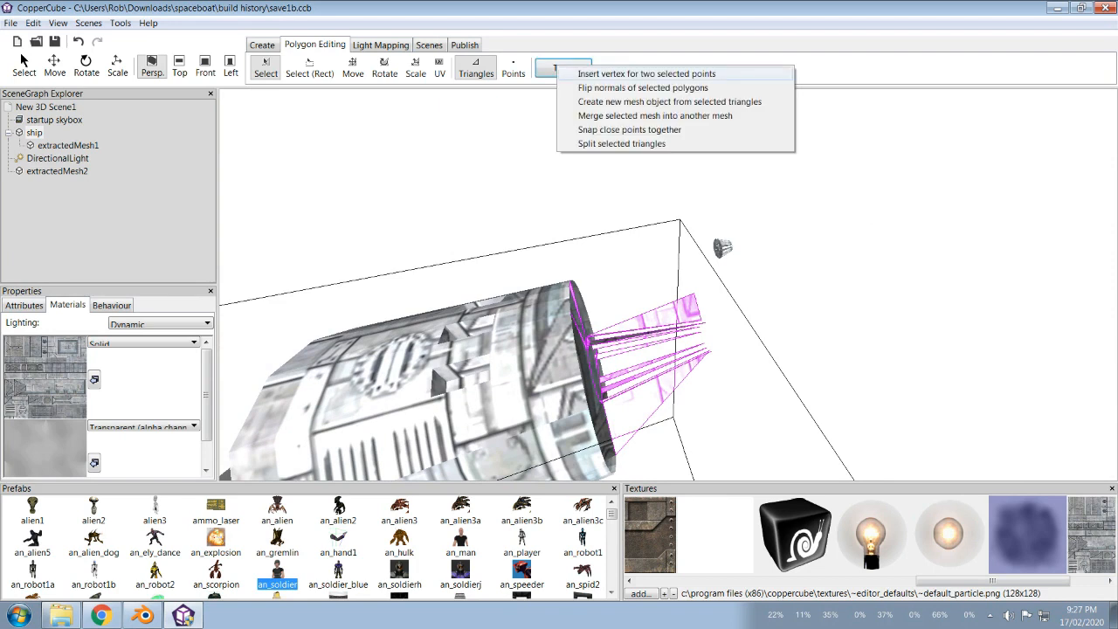
click(612, 100)
click(34, 132)
key(Delete)
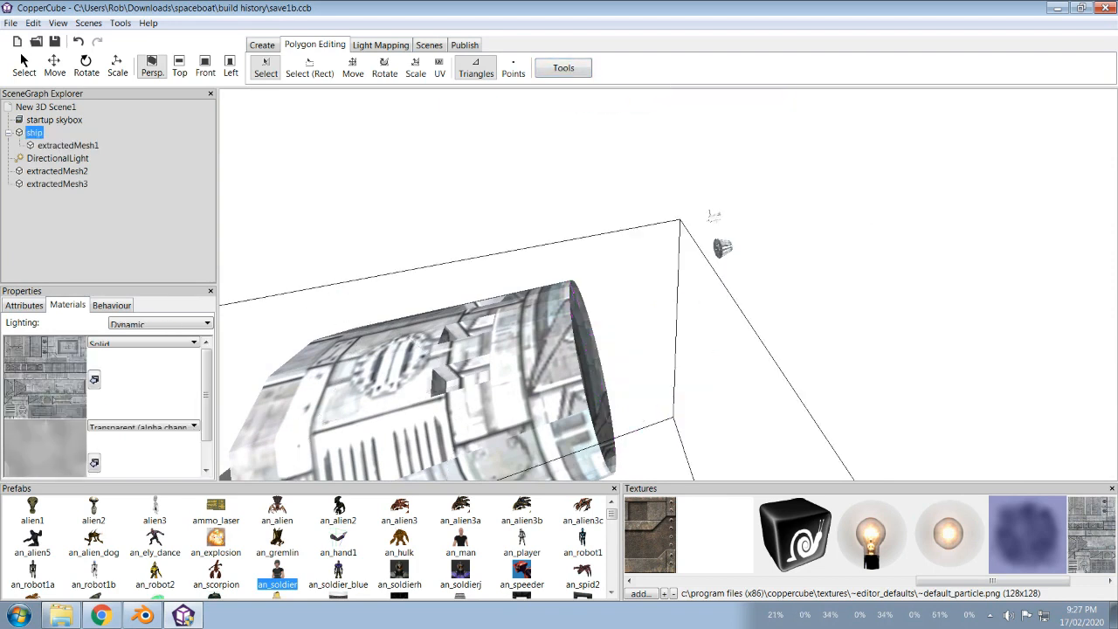
Step: Set the positions of extractedMesh2 and extractedMesh3 to 0, 0, 0
click(57, 171)
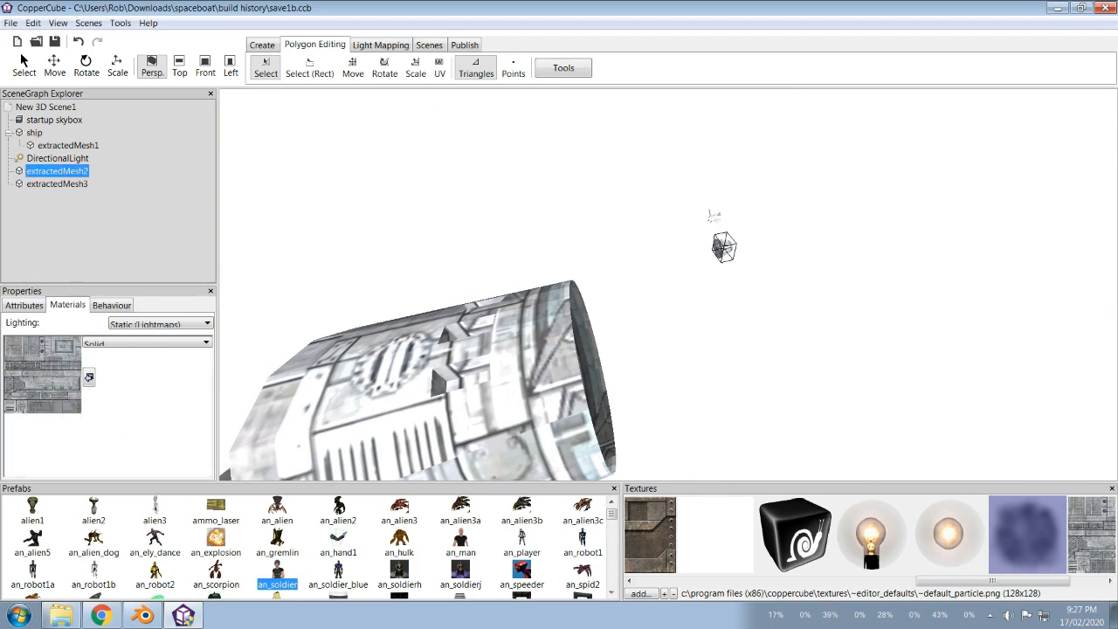
click(56, 183)
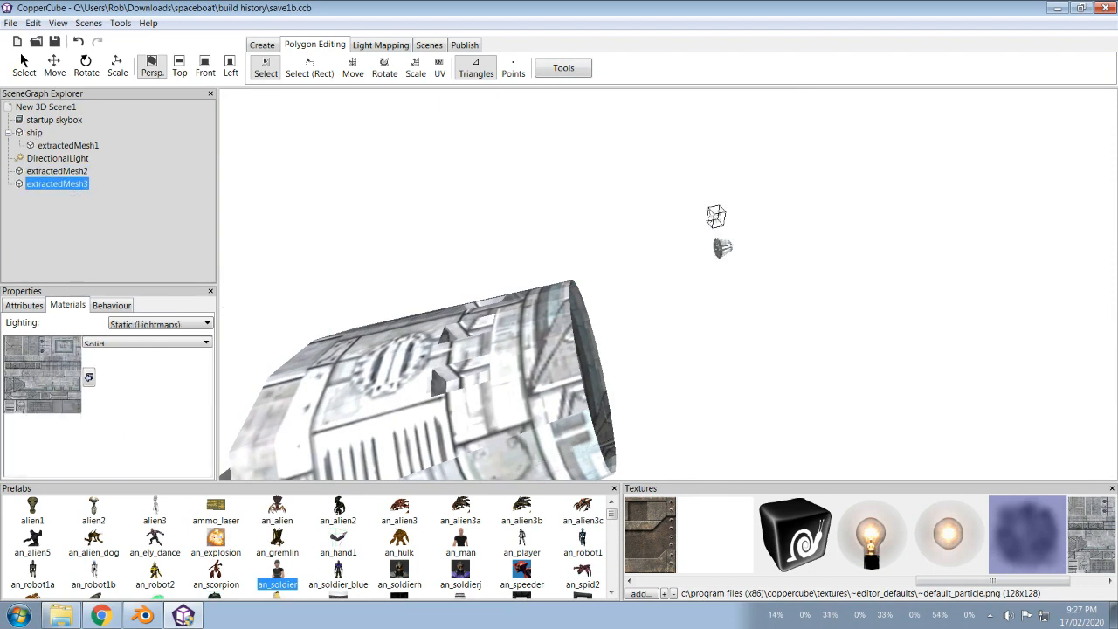
click(57, 170)
click(23, 304)
click(152, 354)
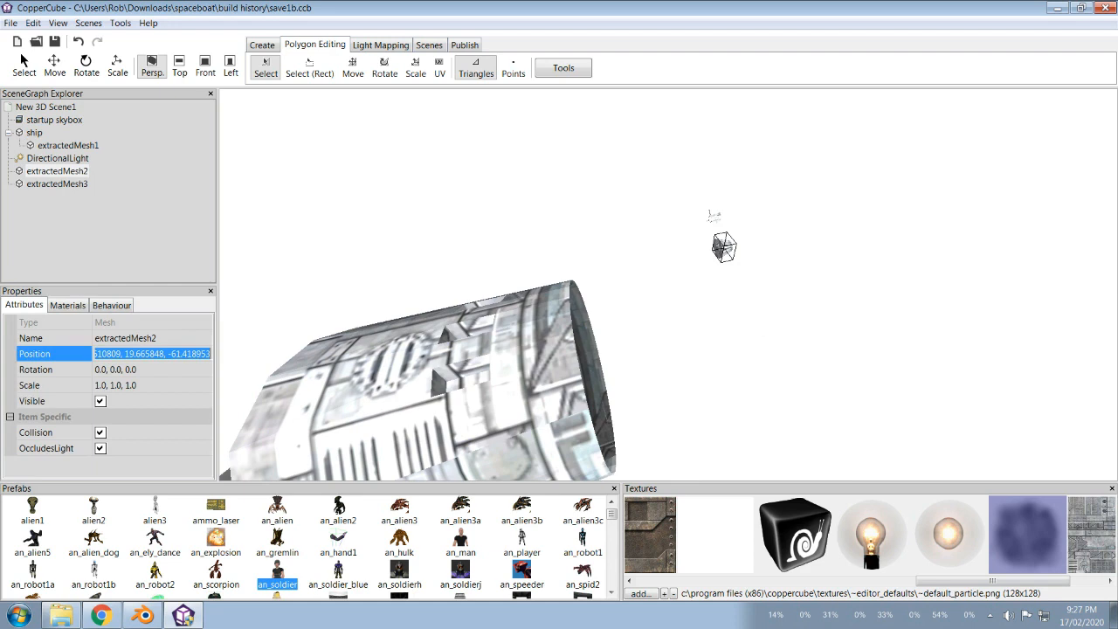
text(0)
key(Return)
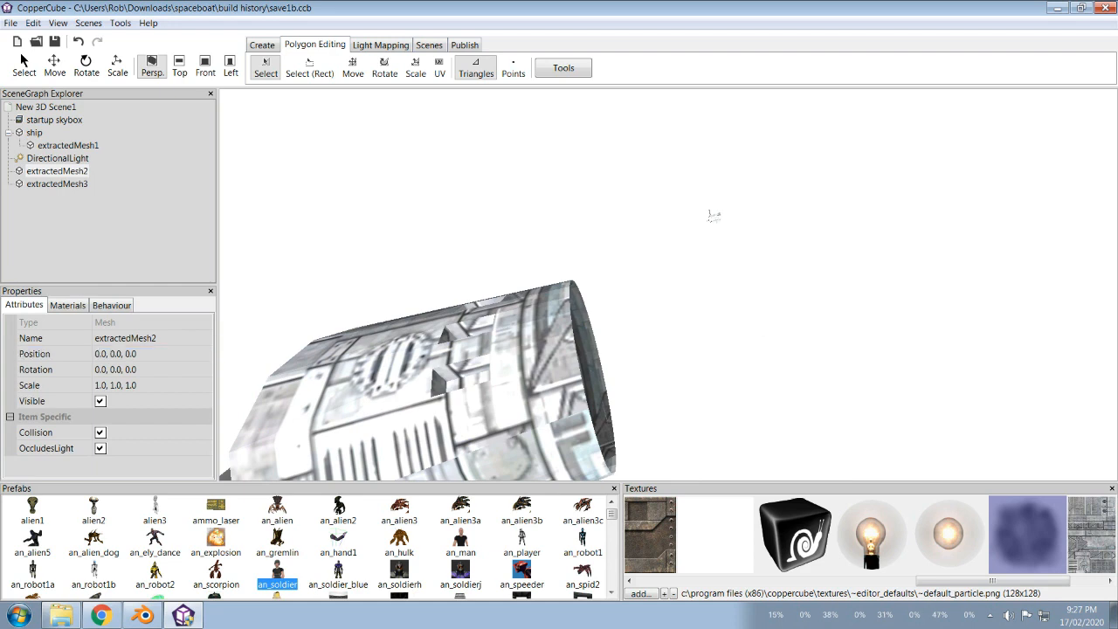
click(714, 216)
key(Return)
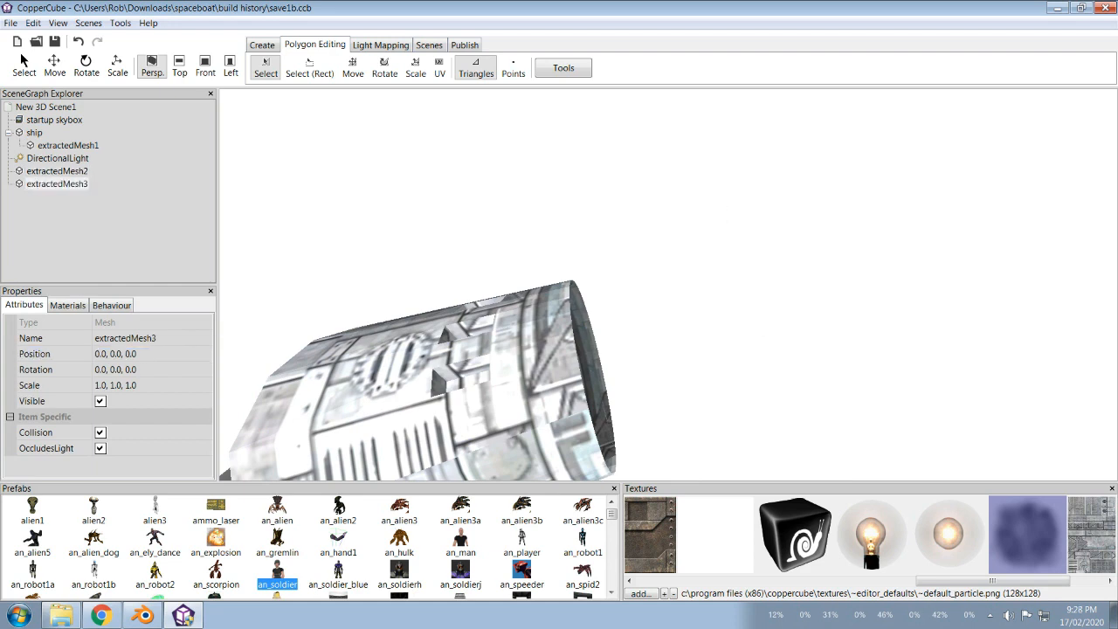
Step: Make extractedMesh2 and extractedMesh3 children of the ship in the scene hierarchy
middle_drag(559, 350, 393, 305)
click(57, 171)
middle_drag(668, 294, 672, 296)
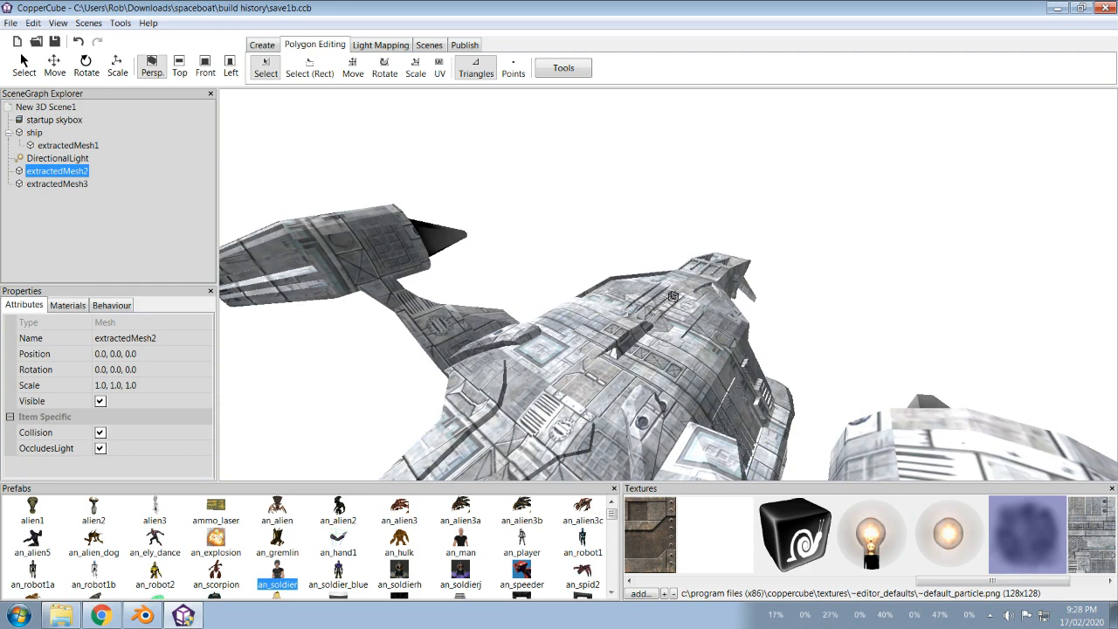
middle_drag(673, 296, 611, 301)
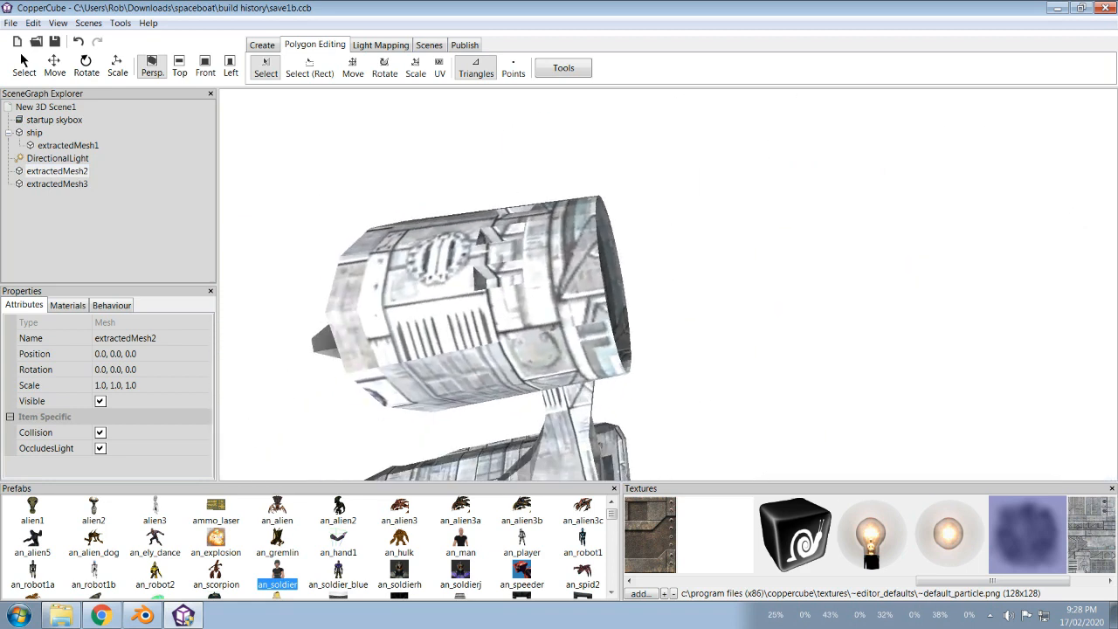
click(57, 183)
click(57, 171)
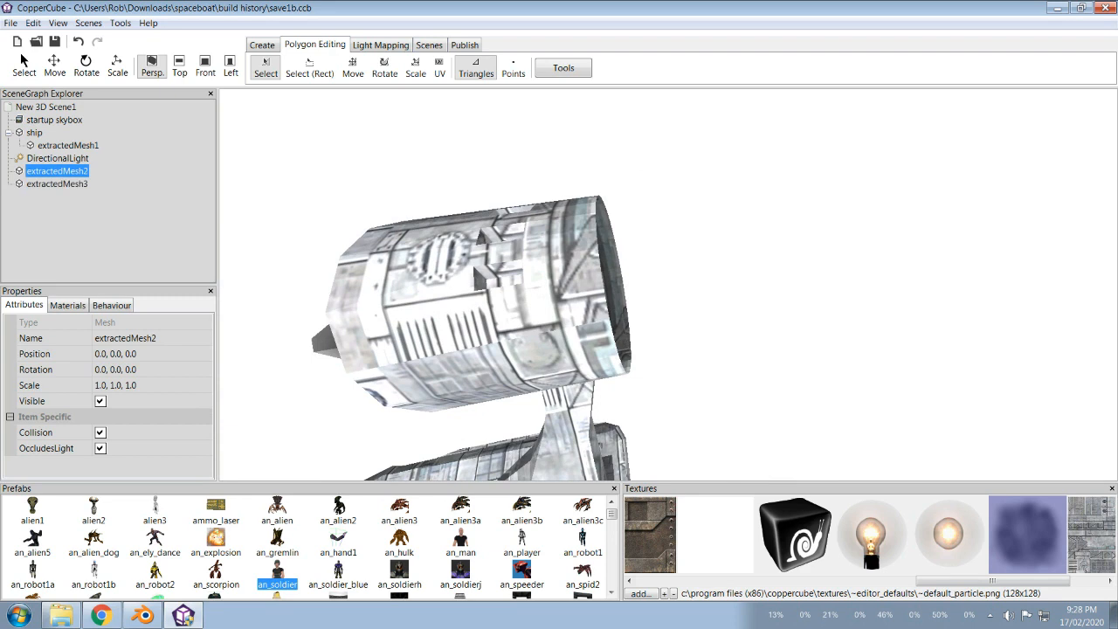
click(57, 184)
click(57, 171)
drag(58, 172, 35, 133)
click(58, 183)
click(55, 146)
scroll(668, 285, up, 5)
scroll(668, 285, down, 5)
right_drag(667, 285, 502, 275)
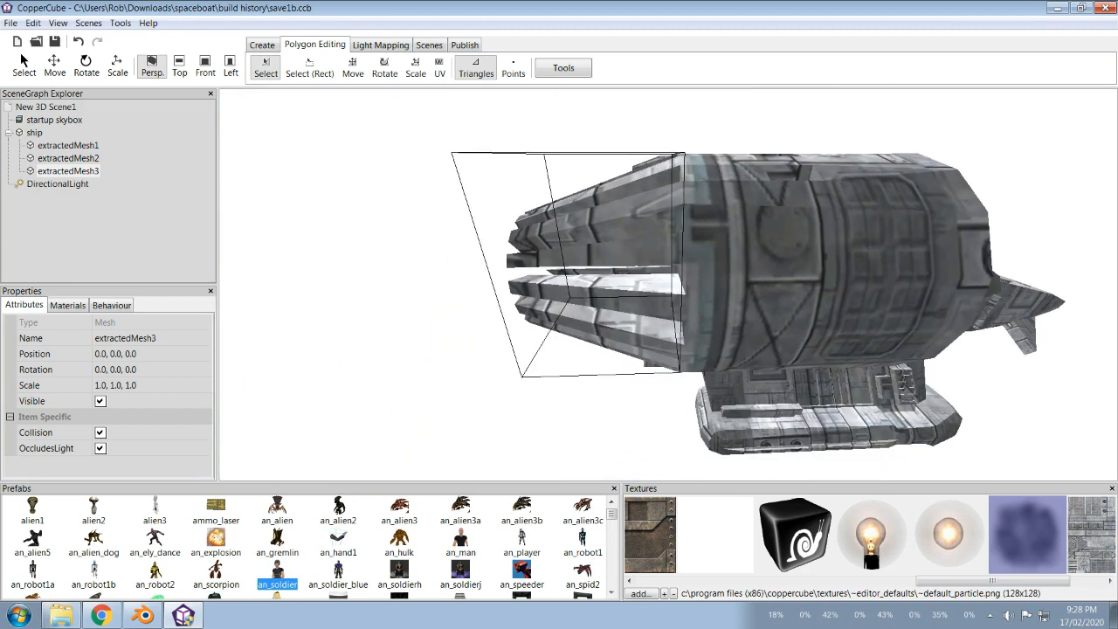
Step: Apply the blurred grey ~default_particle.png texture to the materials of extractedMesh3 and extractedMesh2
click(67, 305)
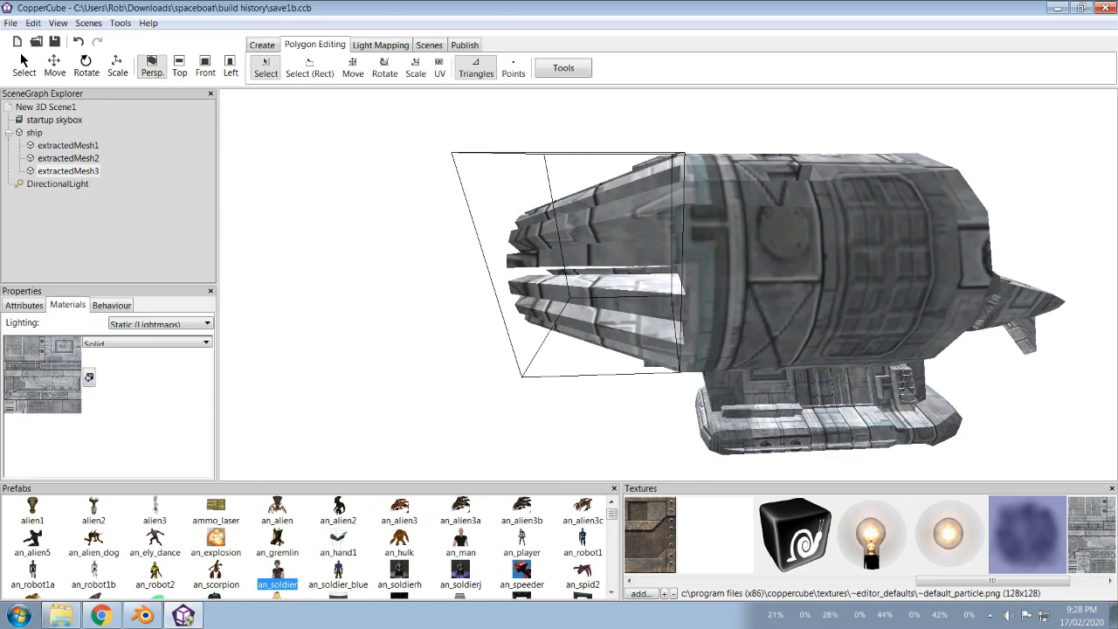
click(90, 376)
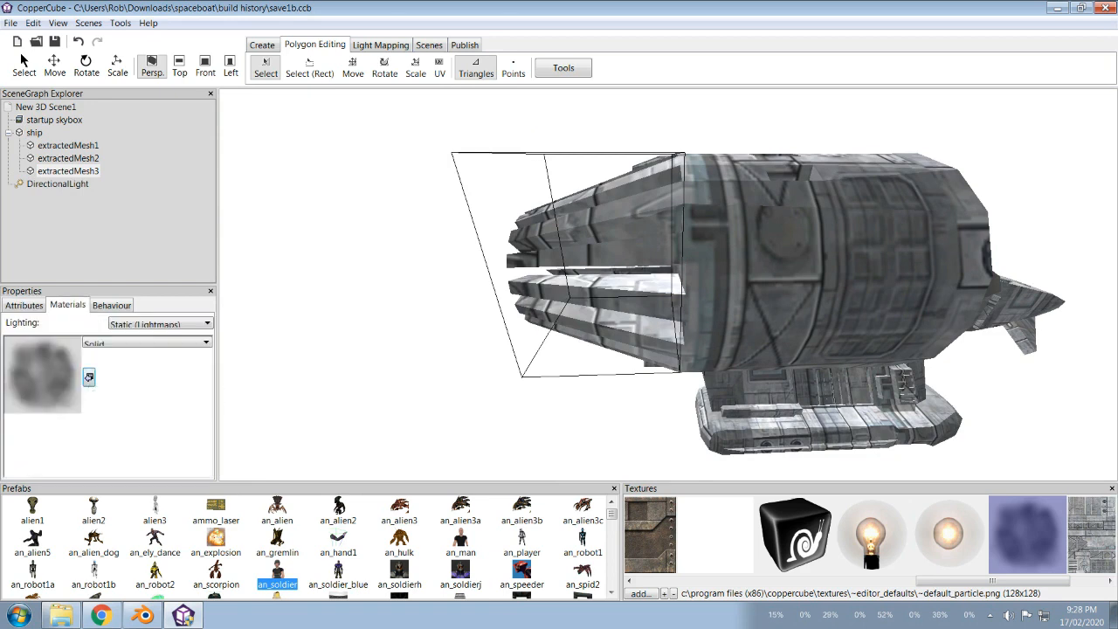
click(68, 158)
click(89, 376)
Step: Examine the retextured engine slats from the front, rear and side of the ship
right_drag(594, 284, 909, 288)
right_drag(668, 285, 631, 229)
scroll(668, 285, down, 6)
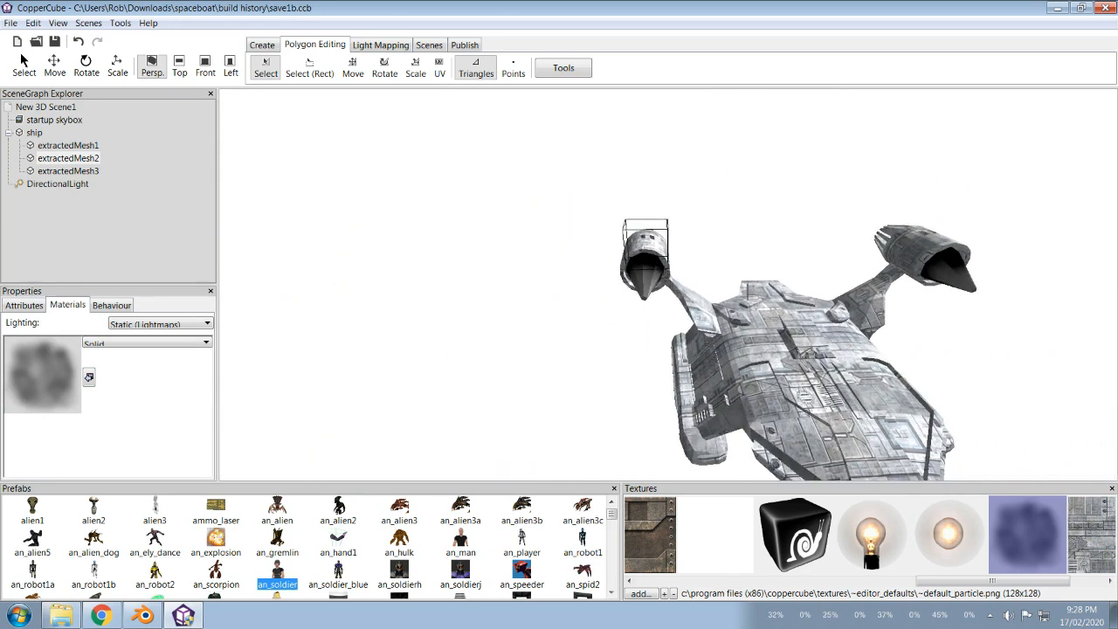
right_drag(668, 284, 734, 329)
scroll(669, 285, up, 6)
right_drag(668, 285, 768, 284)
scroll(668, 285, down, 5)
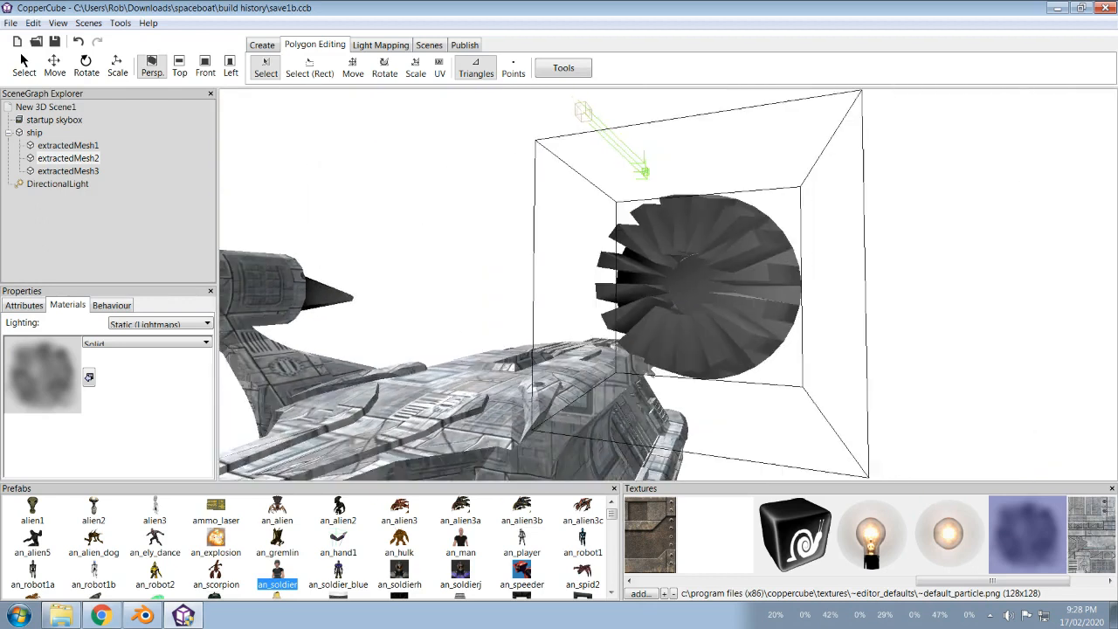
right_drag(669, 284, 699, 229)
scroll(669, 285, down, 5)
scroll(668, 284, up, 5)
scroll(668, 284, down, 4)
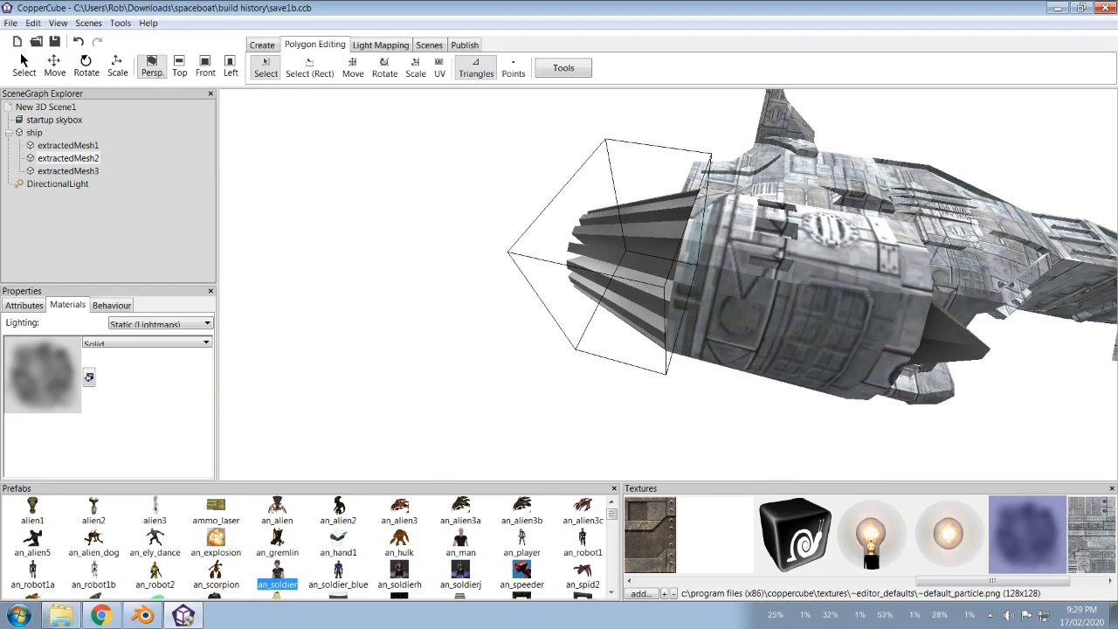
Step: Start adding a texture file and browse through the CopperCube6 library's TEXTURES shortcut to the SHIPS folder
drag(993, 581, 835, 581)
click(639, 593)
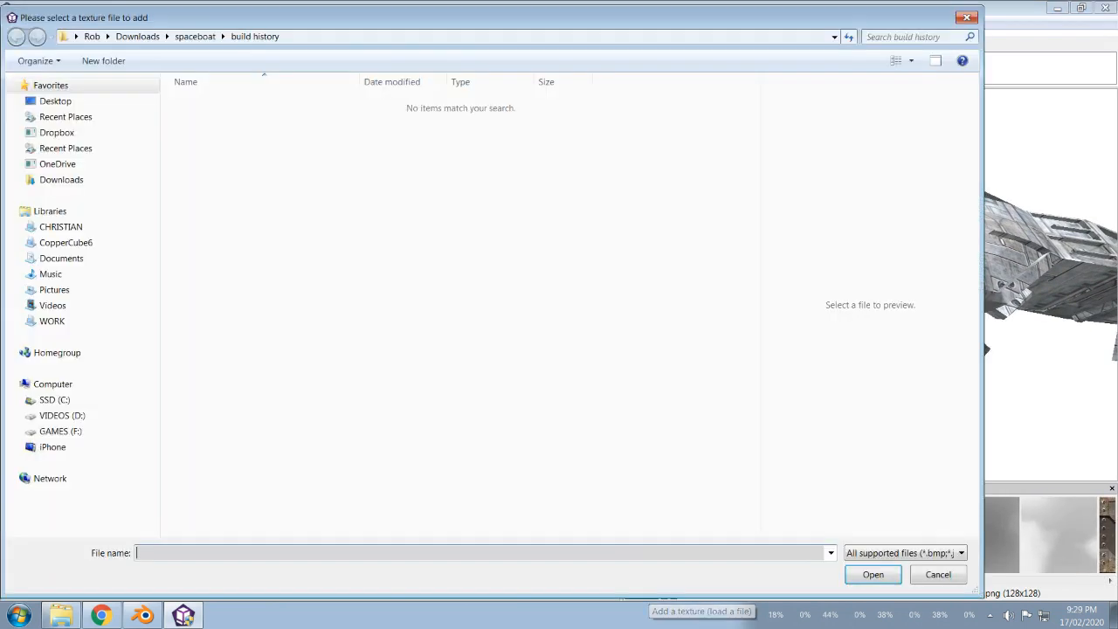
click(66, 242)
click(262, 444)
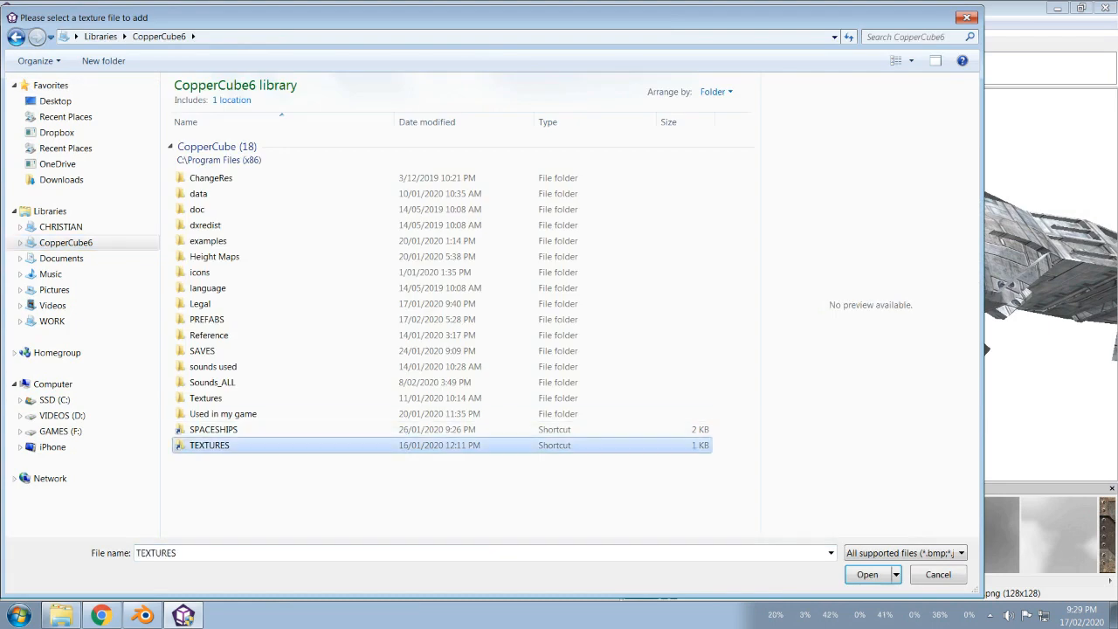
double_click(284, 443)
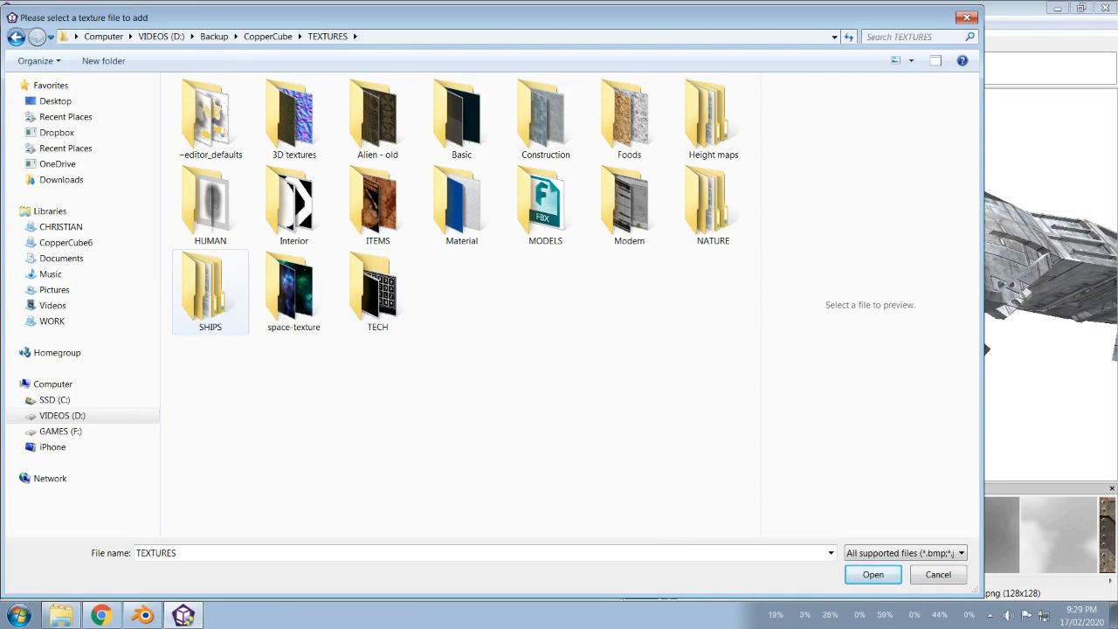
double_click(210, 292)
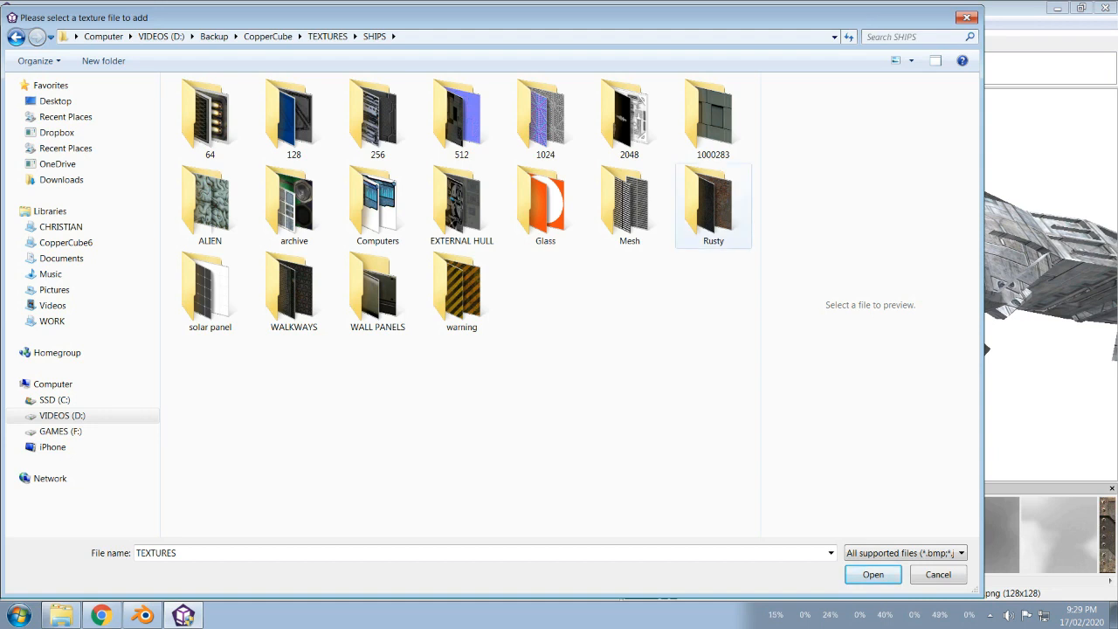
Step: Look through the Rusty and Mesh texture folders, returning to the SHIPS folder
double_click(712, 205)
click(374, 36)
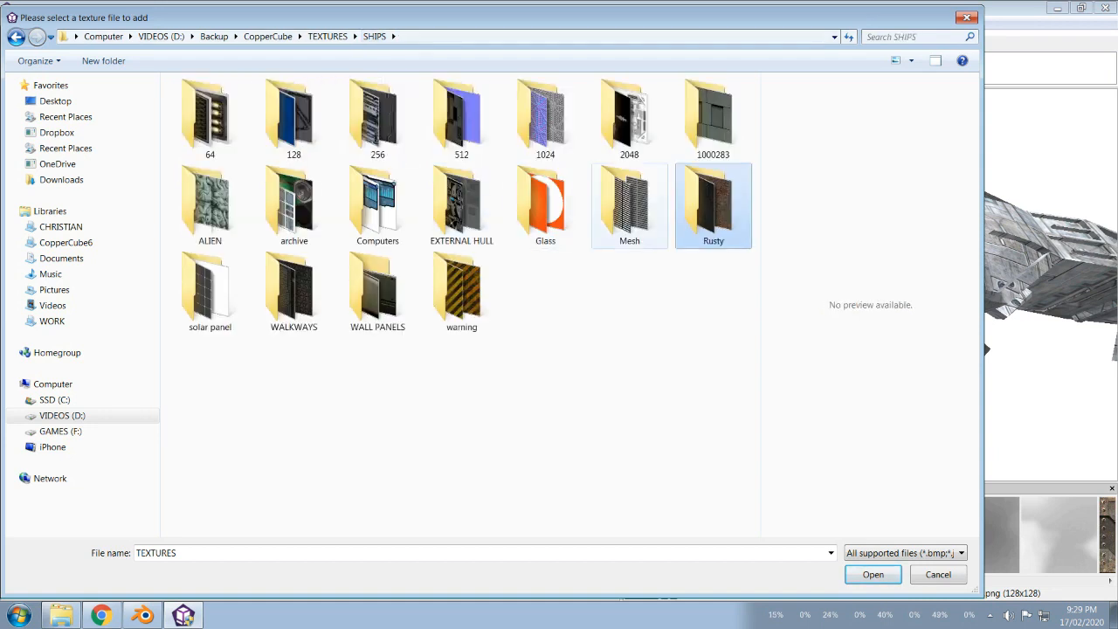
double_click(629, 205)
click(373, 36)
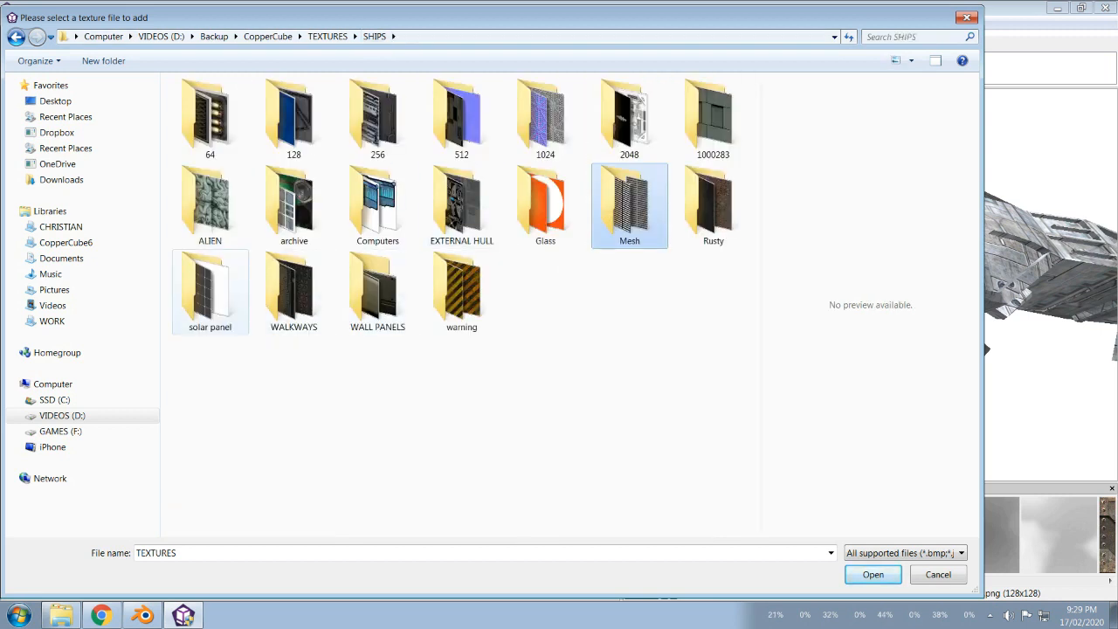
Step: Add the rusty grid texture fm_30.jpg from the WALKWAYS folder to the texture collection
double_click(294, 288)
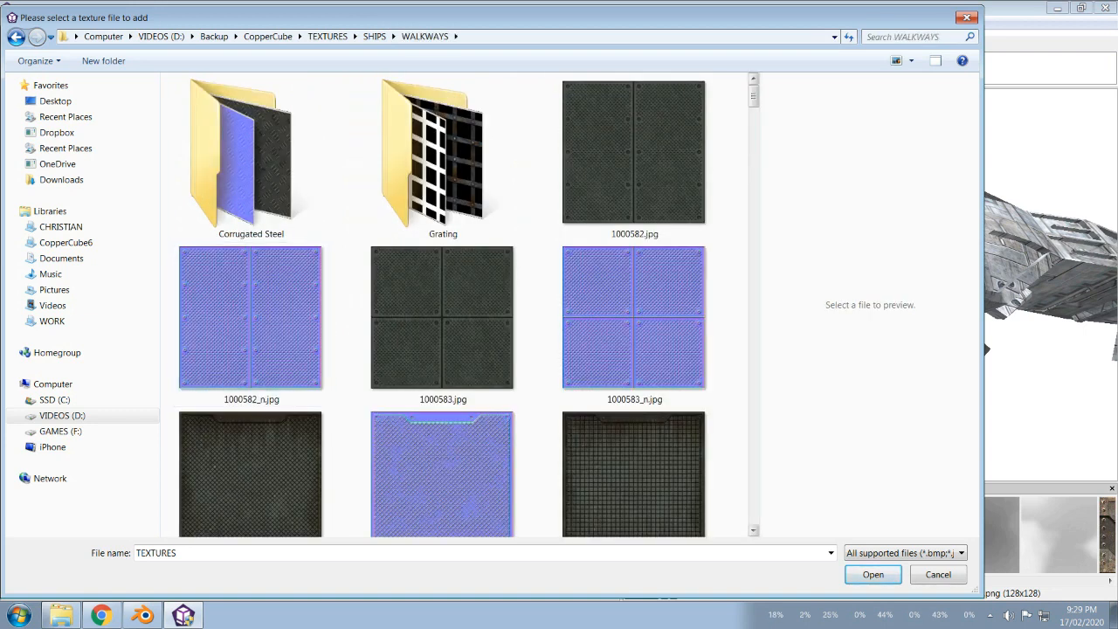
scroll(633, 92, down, 5)
scroll(633, 92, down, 1)
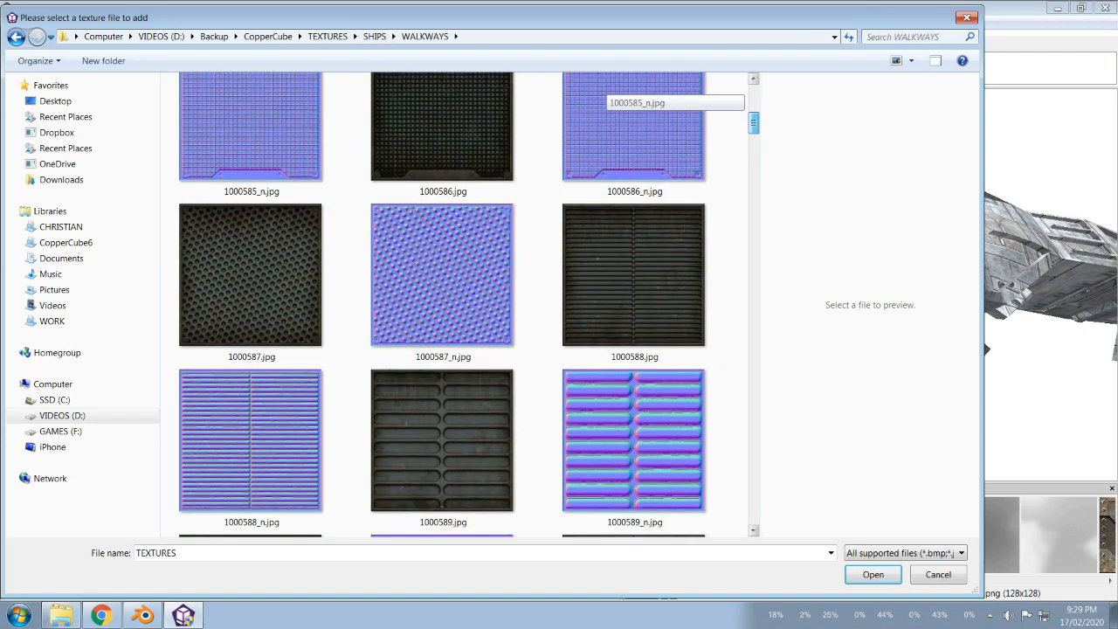
scroll(633, 92, down, 18)
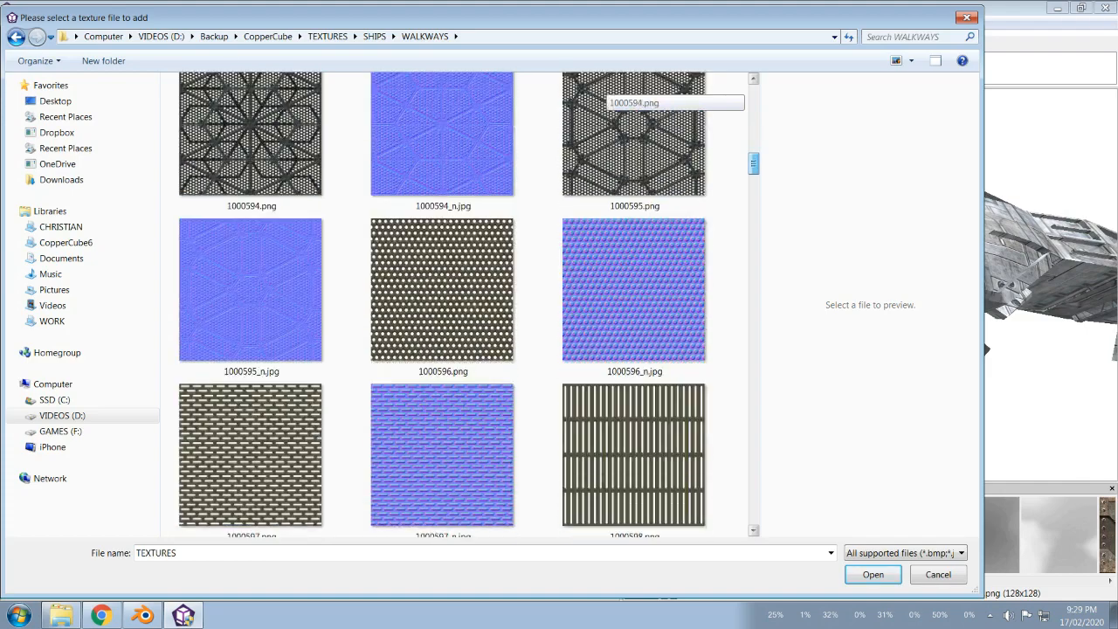
scroll(633, 92, down, 20)
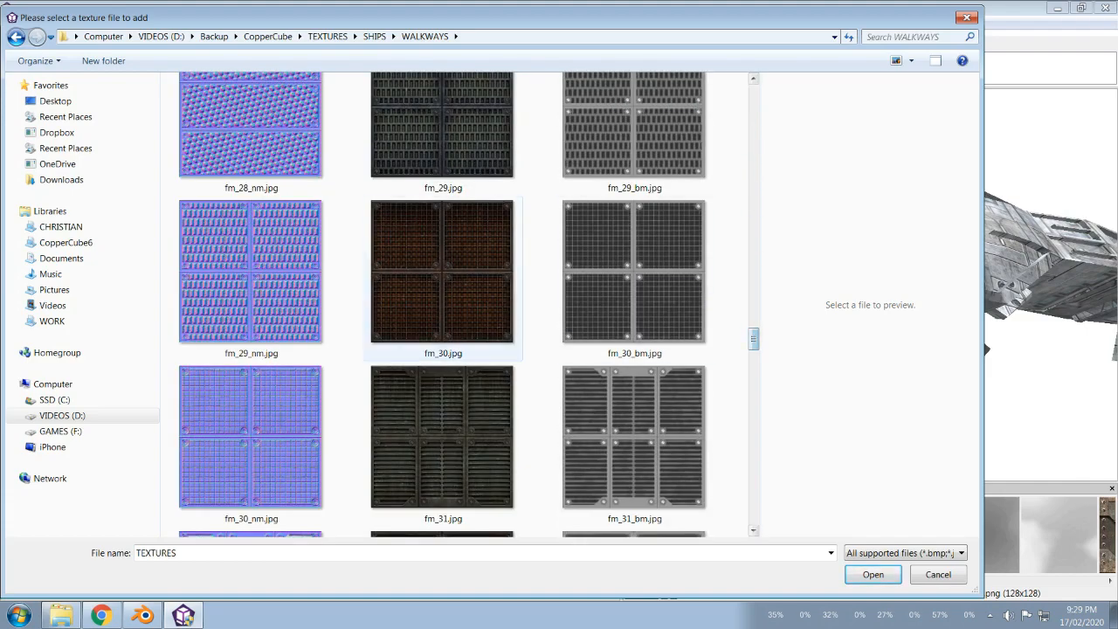
double_click(442, 271)
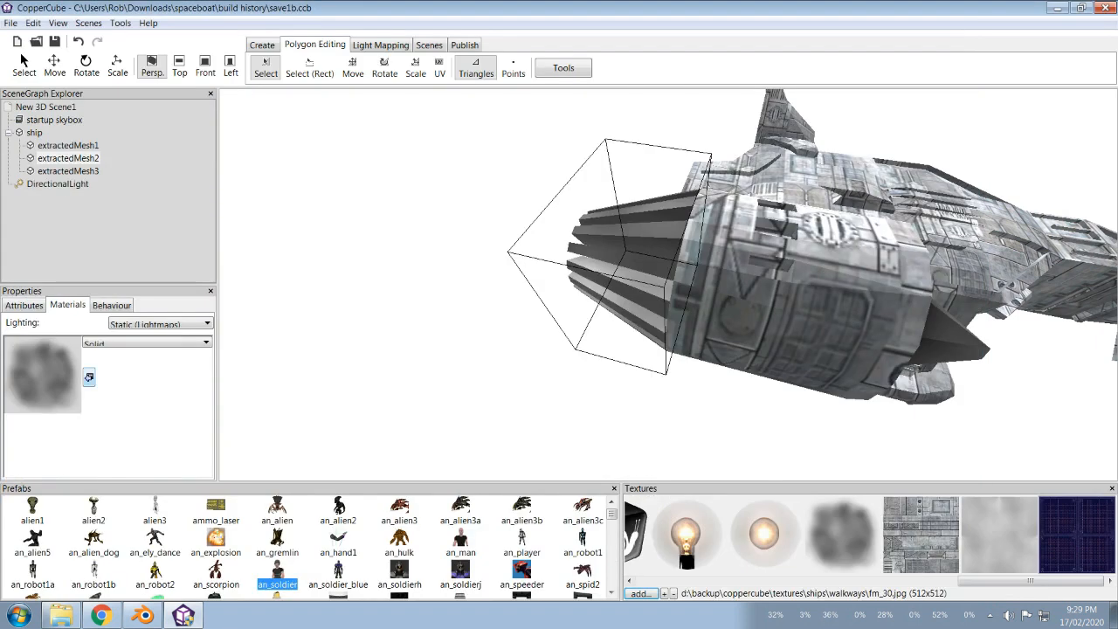
Step: Apply the fm_30.jpg texture to the engine slats of extractedMesh2
click(89, 377)
drag(856, 342, 845, 376)
key(Left)
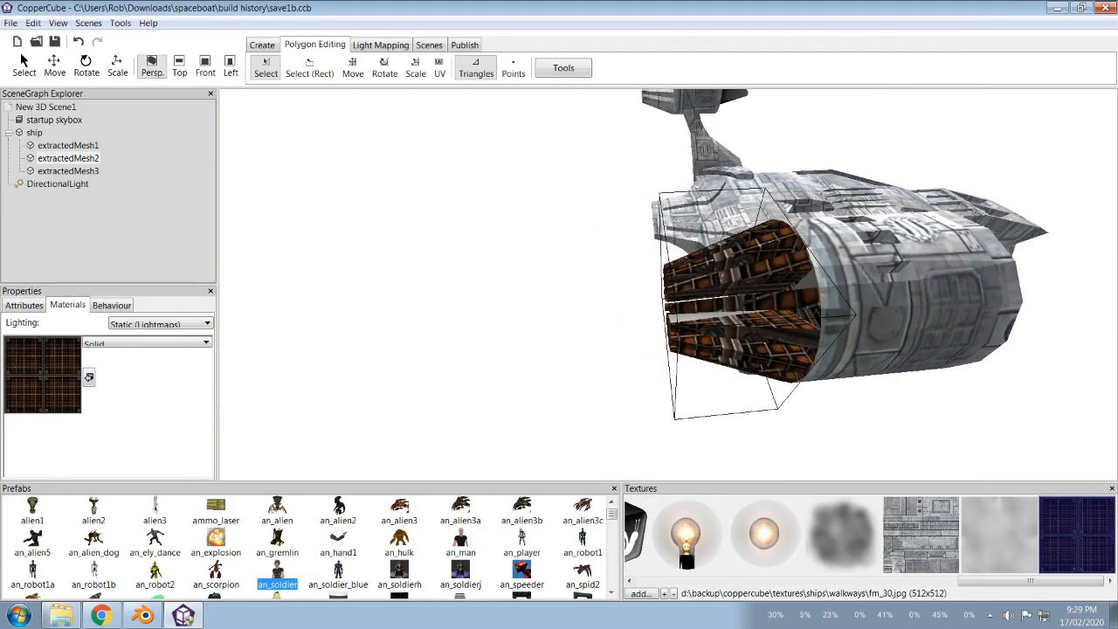
Step: Examine the fm_30.jpg texture on the engine slats from behind and above
key(Up)
key(Right)
key(Right)
key(Down)
key(Left)
key(Right)
key(Up)
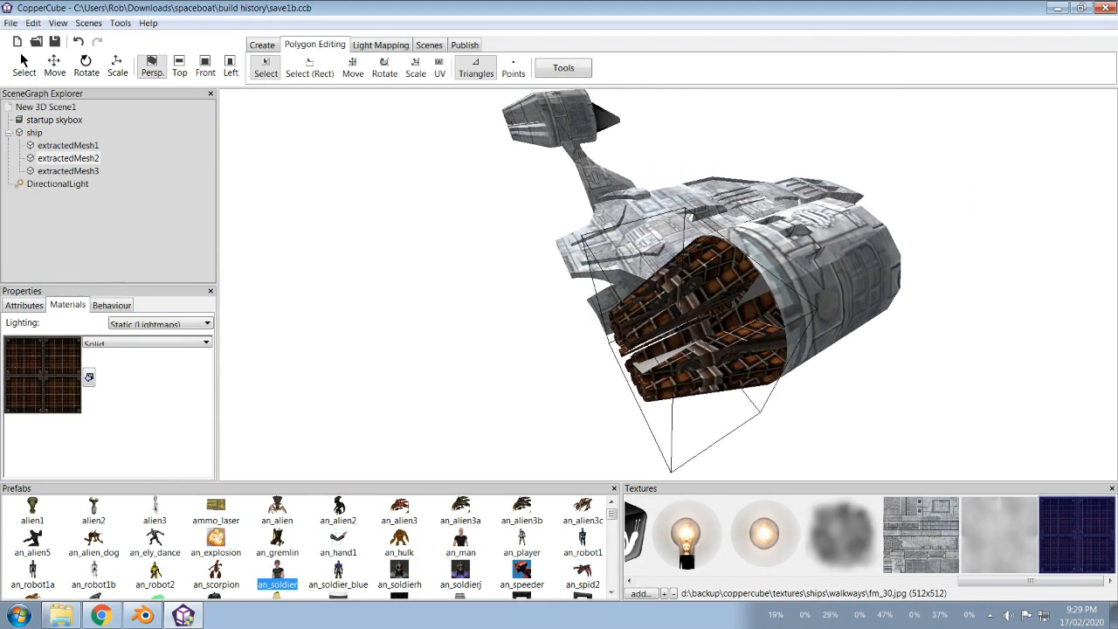
key(Left)
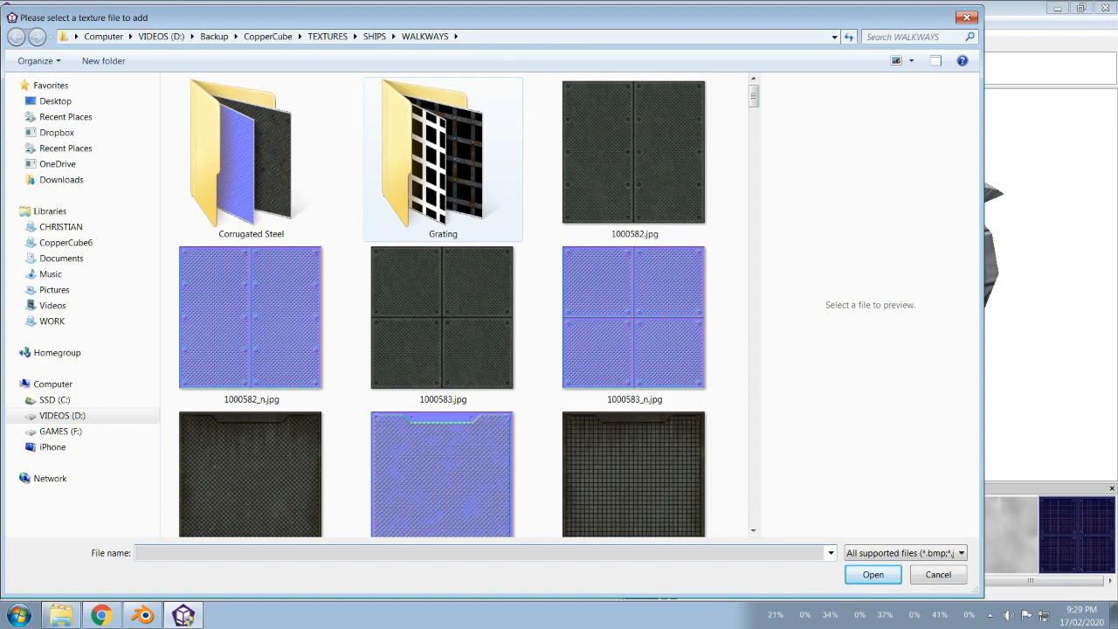
Step: Look through the Corrugated Steel textures, previewing 1000605.jpg, and return to the SHIPS folder
double_click(252, 158)
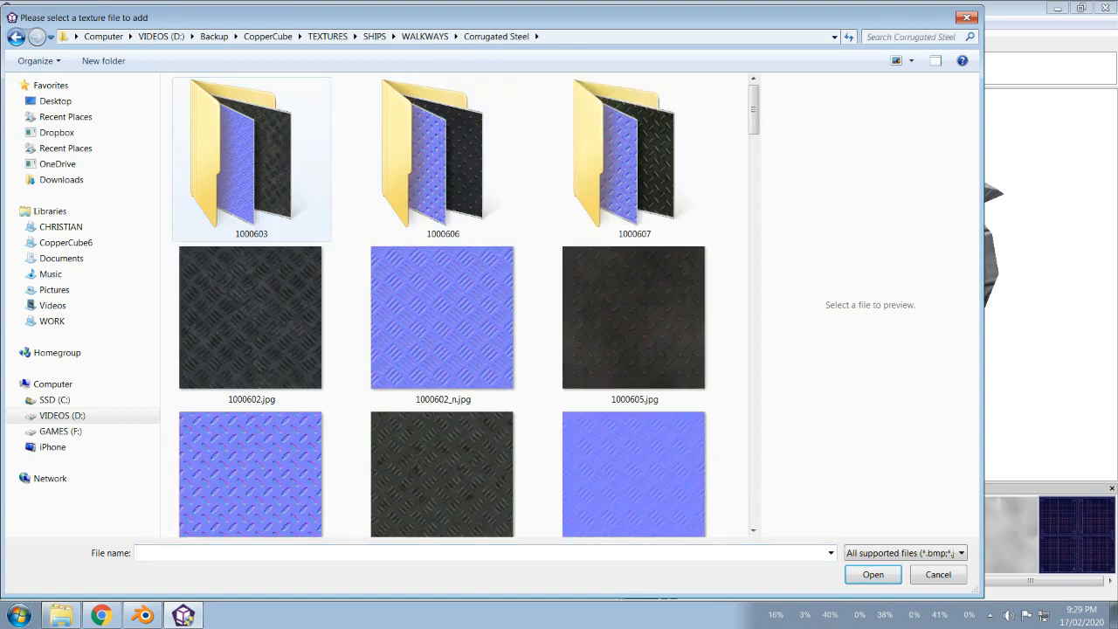
click(634, 317)
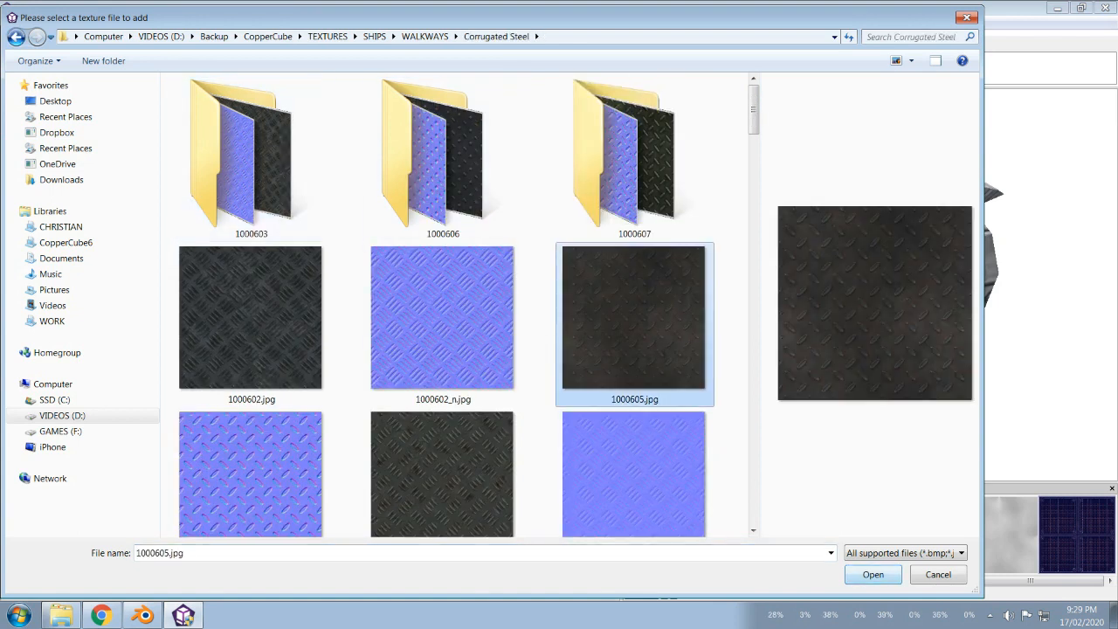
click(425, 35)
click(374, 36)
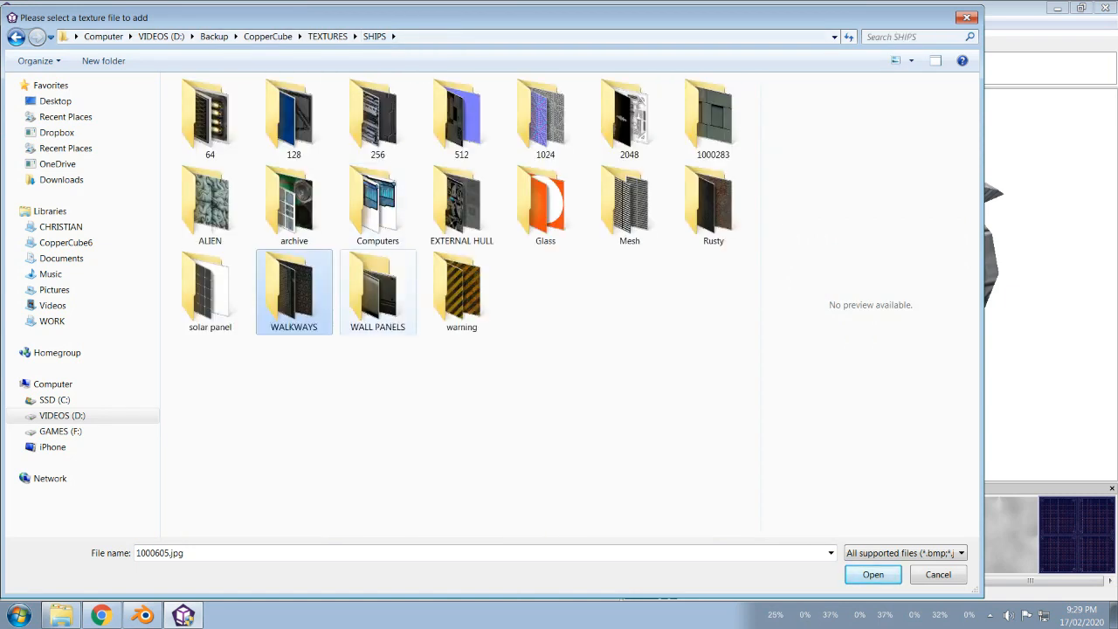
Step: Add the rusty 2007-06.jpg texture from the WALL PANELS folder and apply it to the extractedMesh2 engine slats
double_click(377, 293)
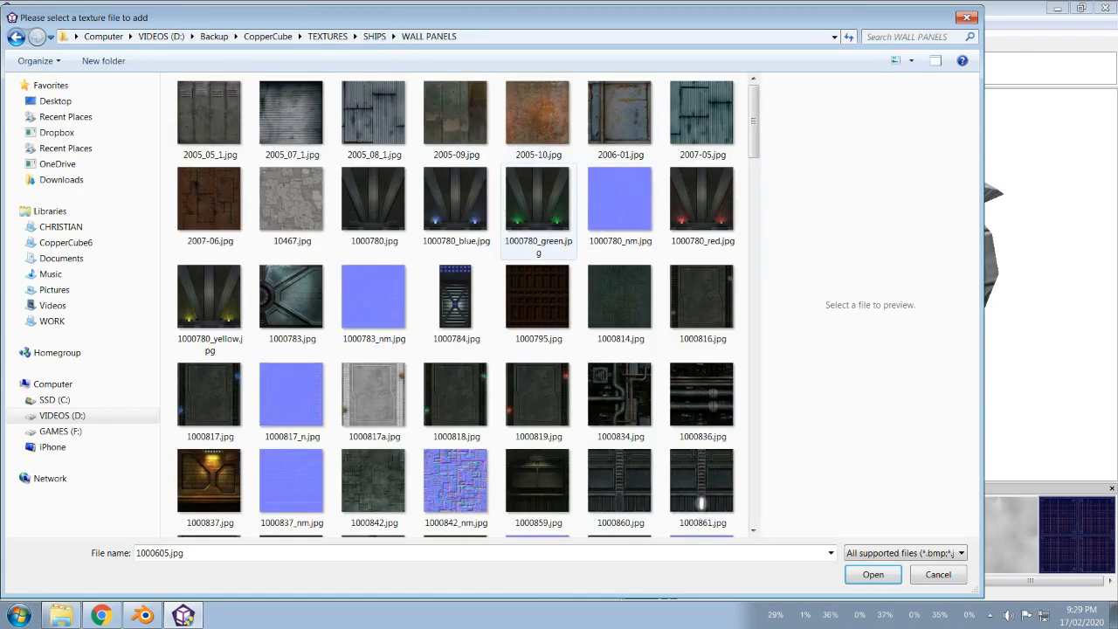
click(538, 119)
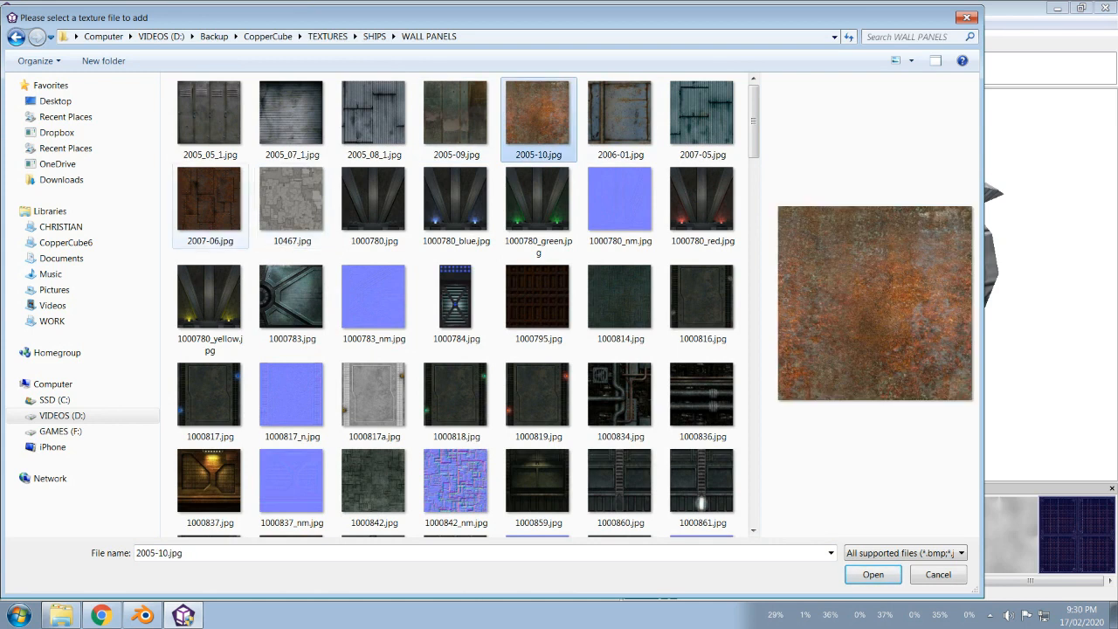
click(210, 206)
click(872, 574)
click(89, 376)
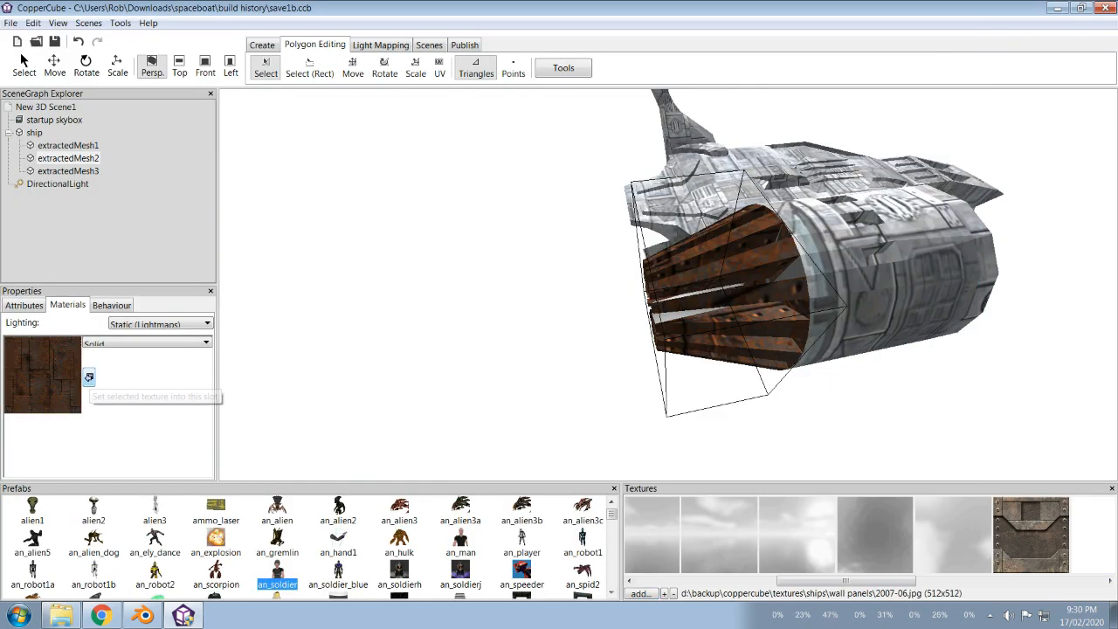
drag(524, 288, 489, 288)
Step: Add the dark 1000882.jpg texture from the WALL PANELS folder and apply it to the extractedMesh2 engine slats
click(639, 593)
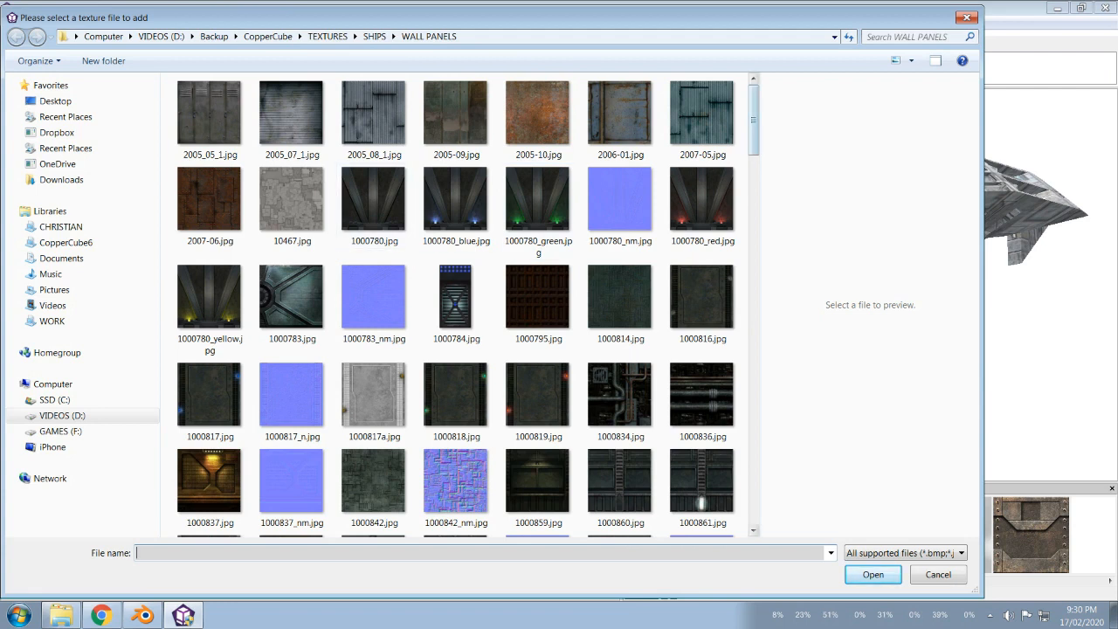
scroll(621, 122, down, 1)
scroll(620, 123, down, 4)
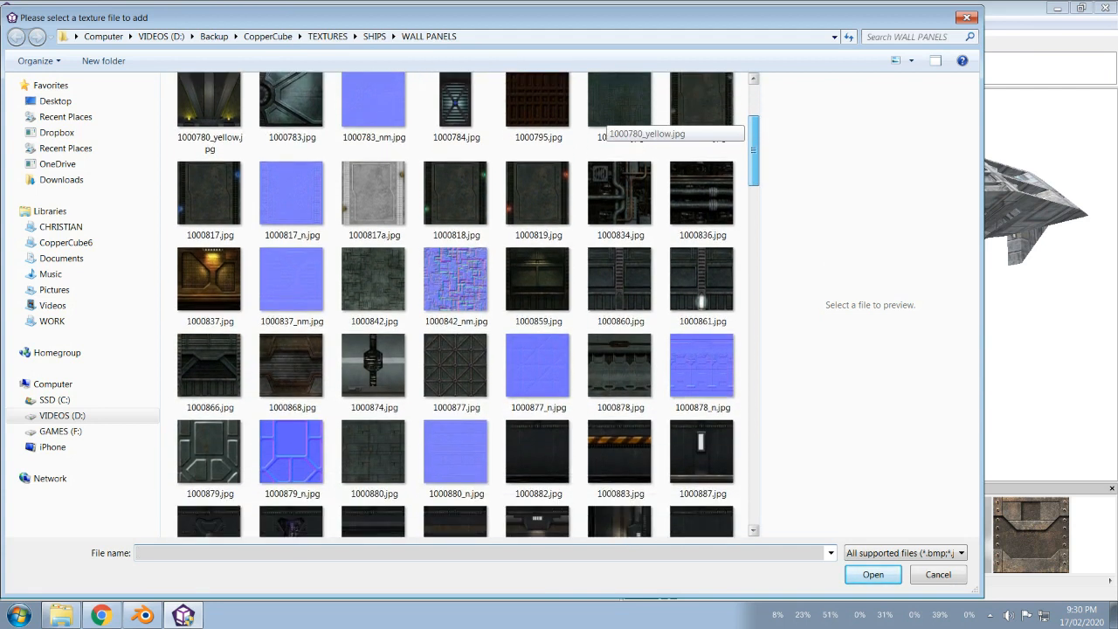
double_click(537, 244)
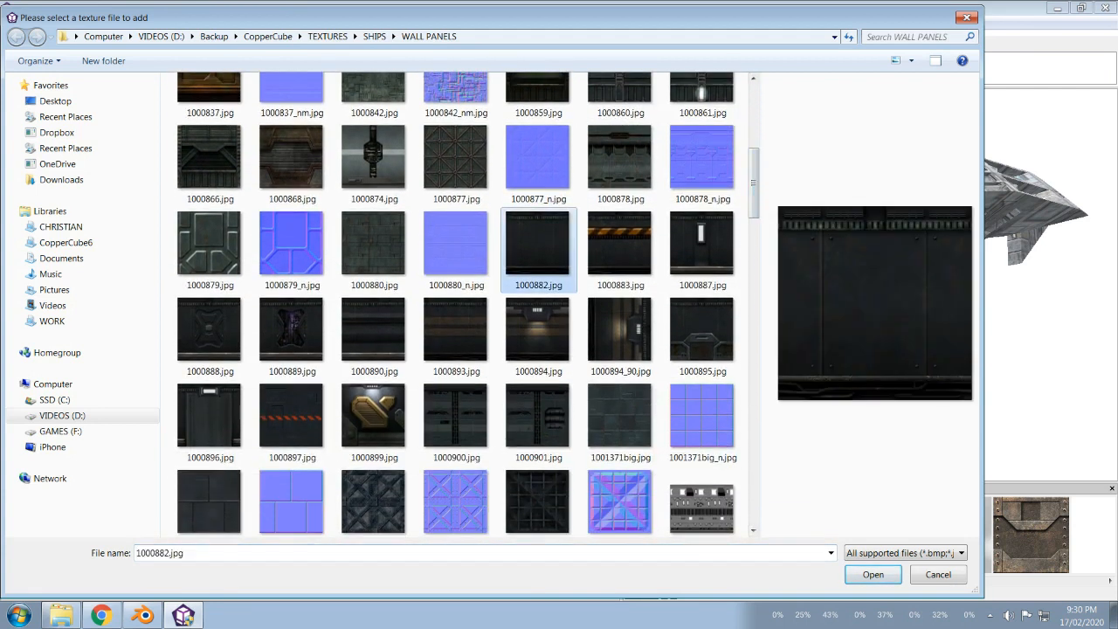
click(89, 376)
Step: Examine the 1000882.jpg texture on the engine slats and the whole ship from several angles
middle_drag(668, 236, 611, 334)
scroll(668, 285, down, 4)
middle_drag(669, 284, 642, 321)
scroll(668, 285, up, 4)
middle_drag(668, 285, 524, 393)
scroll(559, 282, up, 4)
middle_drag(559, 282, 611, 367)
scroll(559, 283, down, 4)
middle_drag(559, 282, 567, 323)
scroll(559, 282, up, 3)
scroll(668, 284, down, 6)
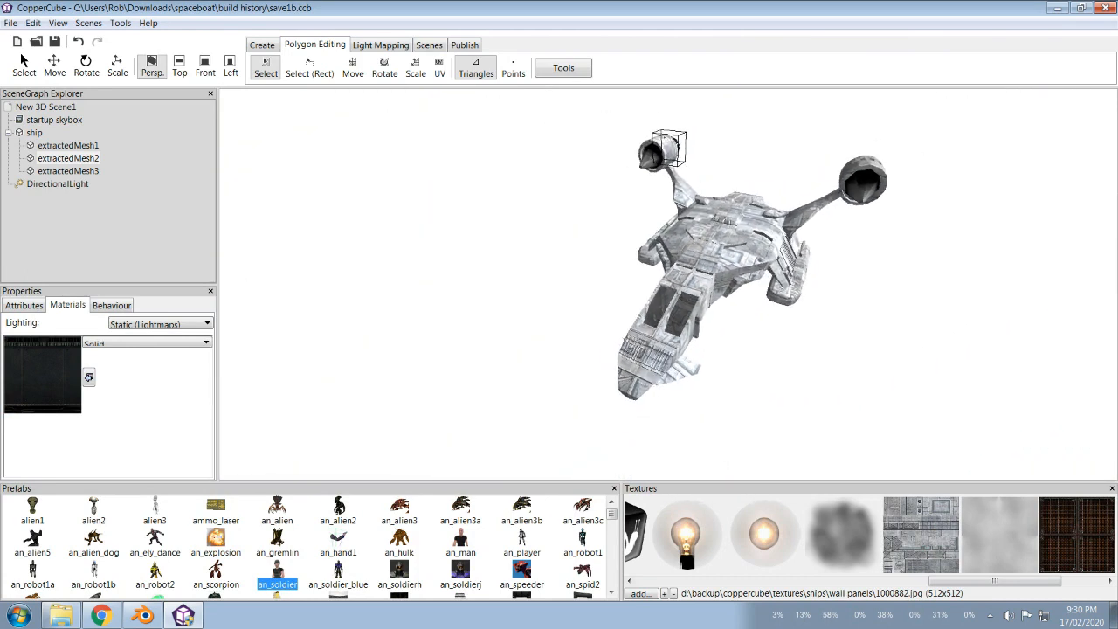
middle_drag(668, 284, 655, 341)
scroll(668, 285, up, 5)
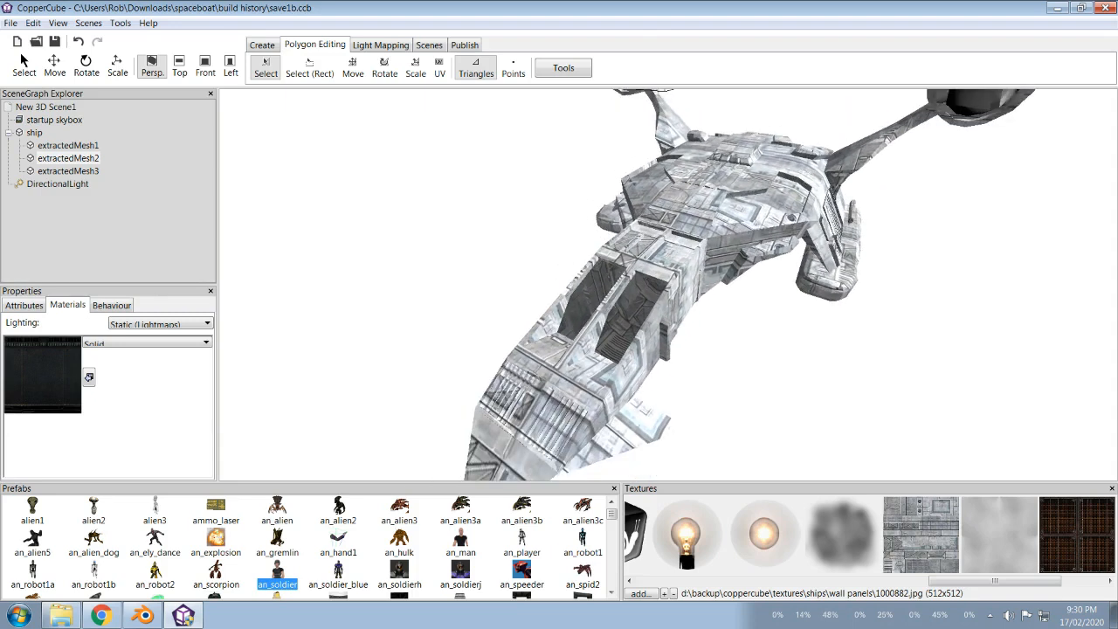
Step: Try the Solid material type on the ship's cockpit windows and restore Transparent (alpha channel)
click(68, 145)
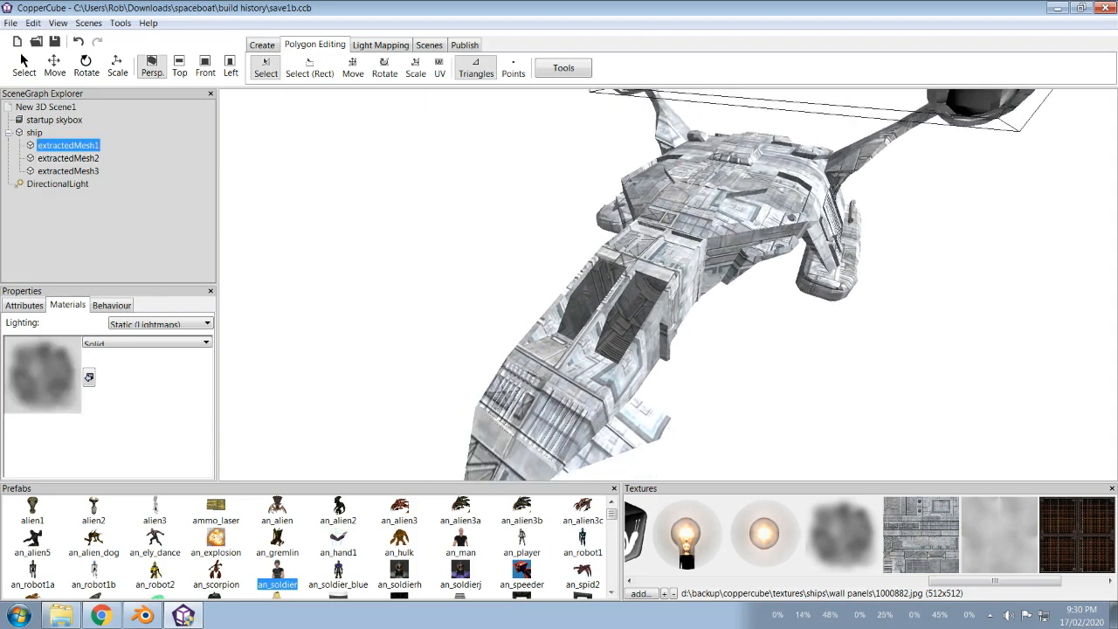
click(34, 132)
drag(206, 395, 206, 418)
click(143, 392)
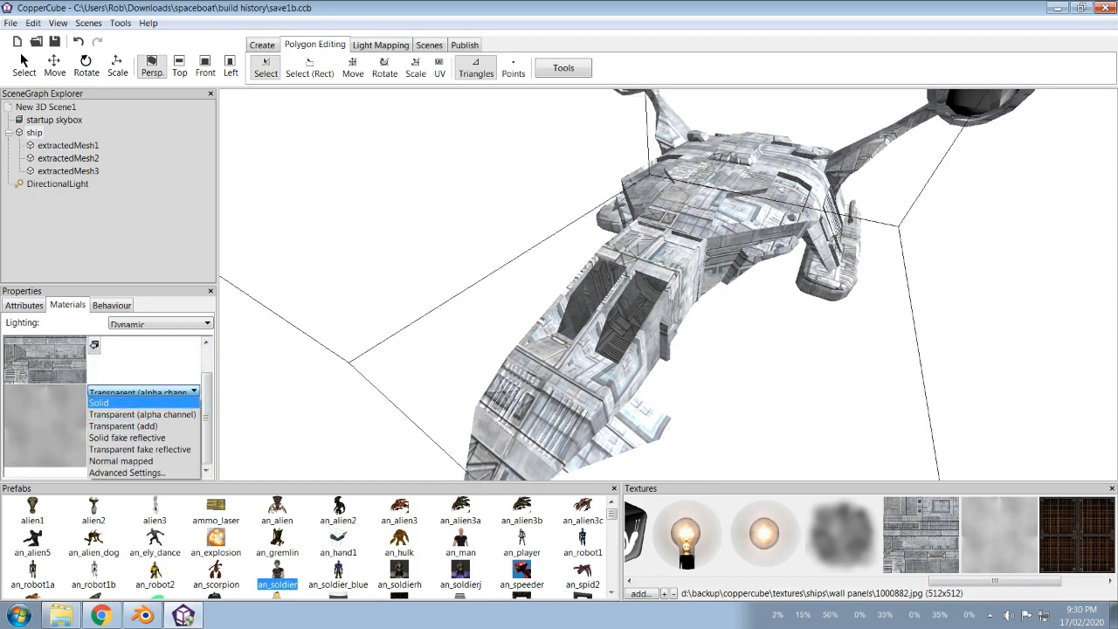
click(113, 403)
click(144, 392)
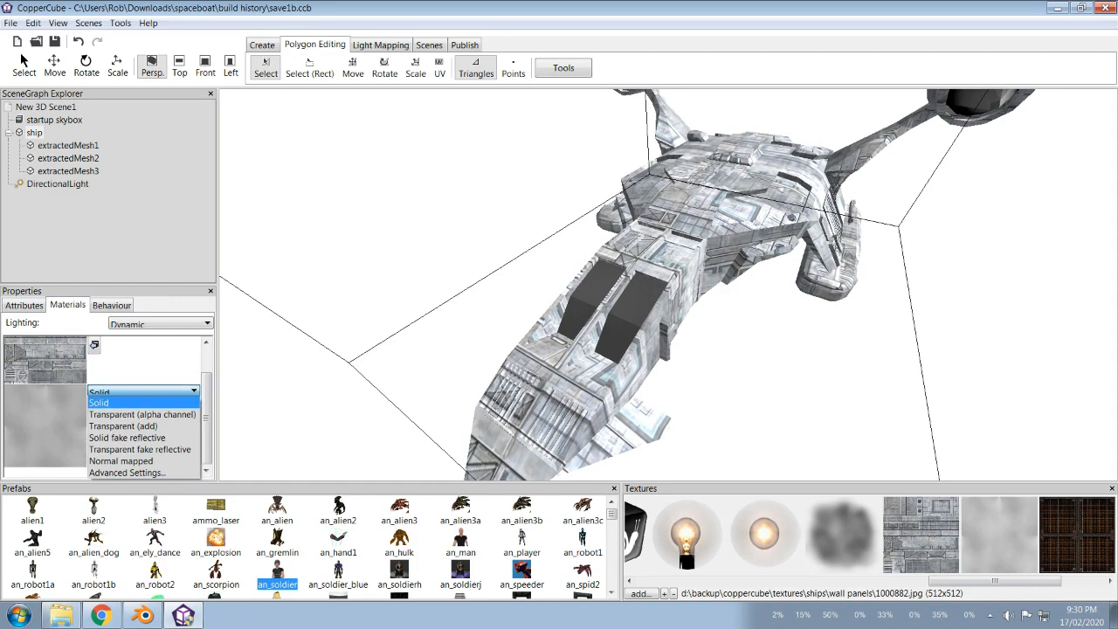
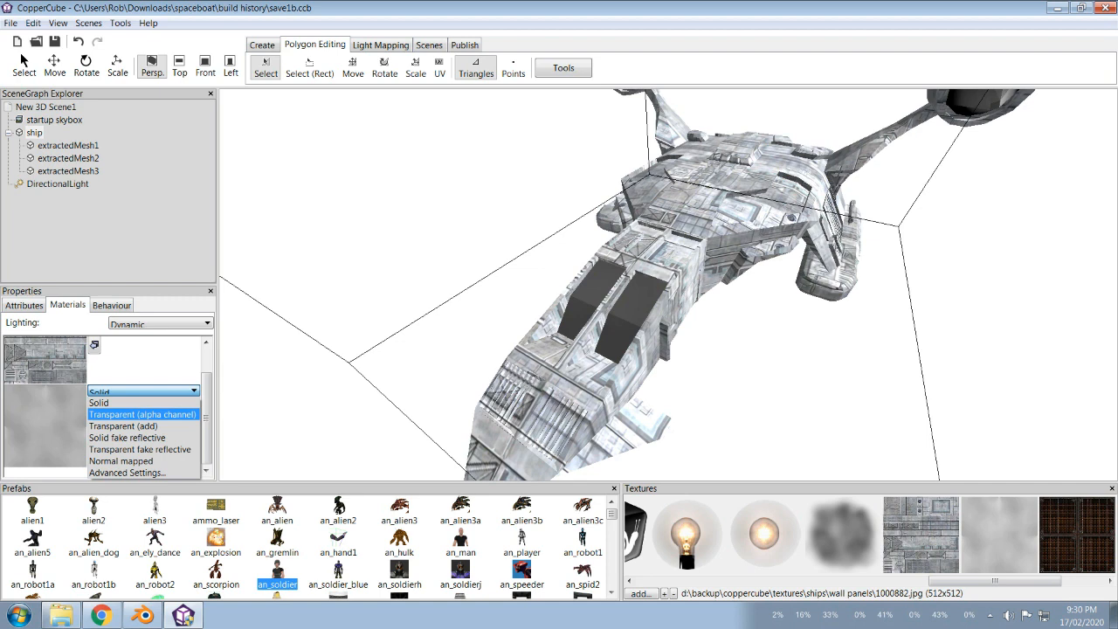
click(142, 414)
Step: Set the scene's ambient light to the darker grey 21, 21, 21
middle_drag(668, 288, 667, 246)
scroll(725, 262, up, 5)
scroll(667, 285, down, 5)
scroll(667, 285, up, 5)
middle_drag(667, 285, 663, 332)
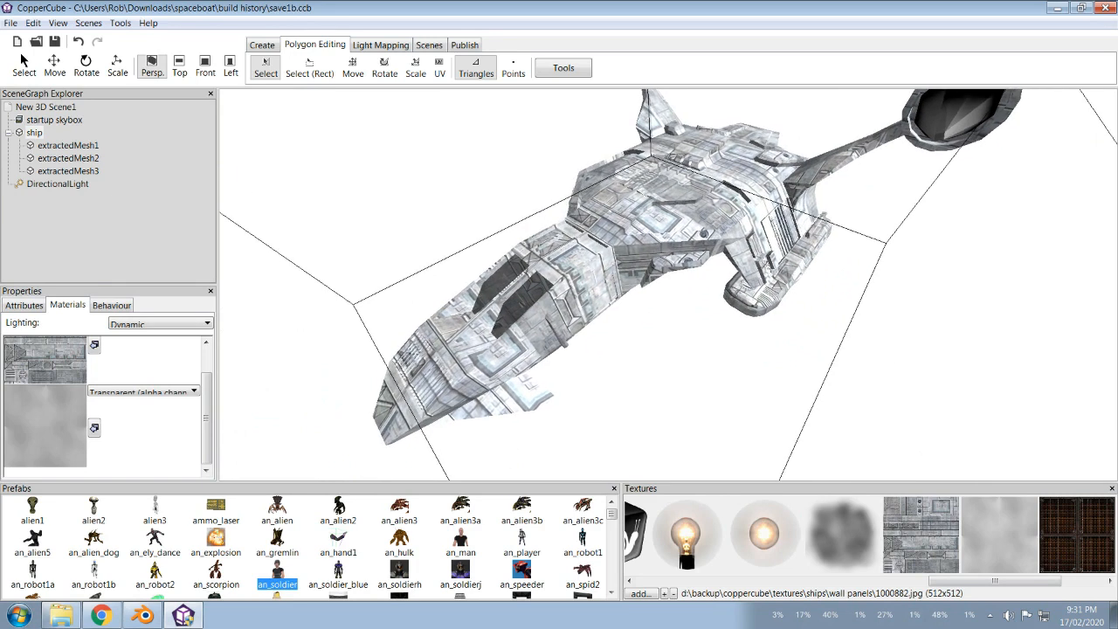
click(45, 107)
click(24, 304)
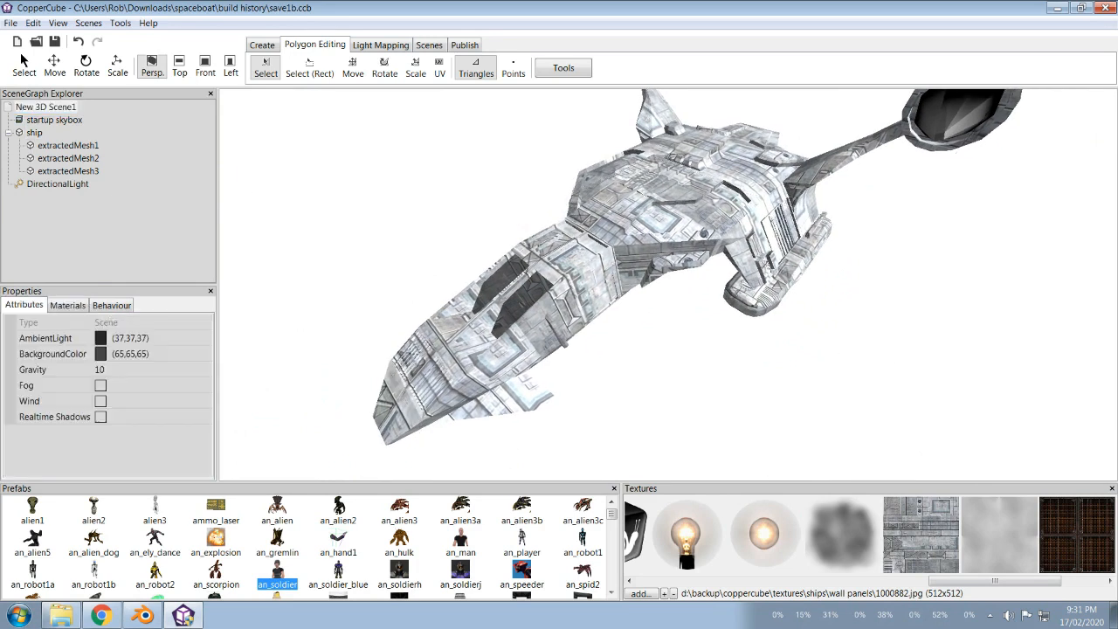
click(204, 338)
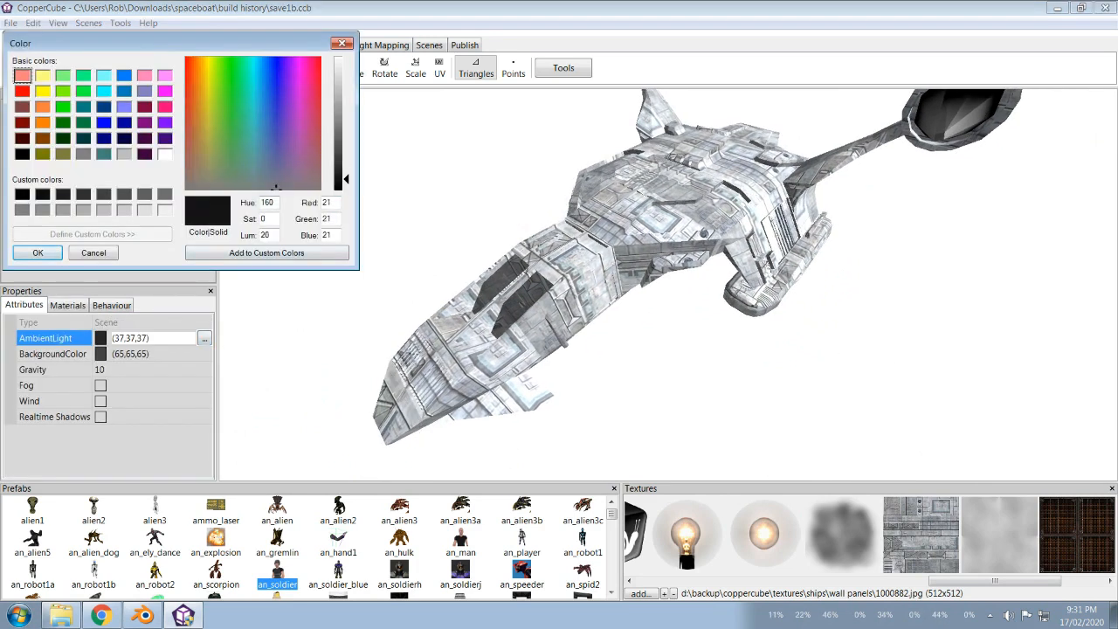
click(38, 252)
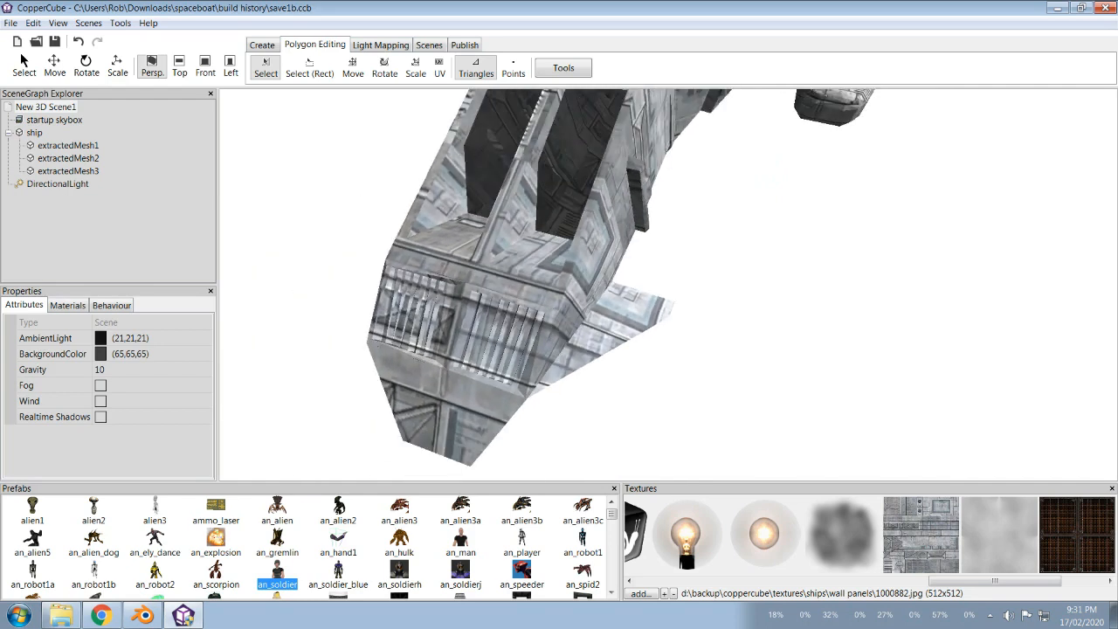
Step: Select the upper and outer edge triangles of the first small fin beside the ship's nose
click(632, 300)
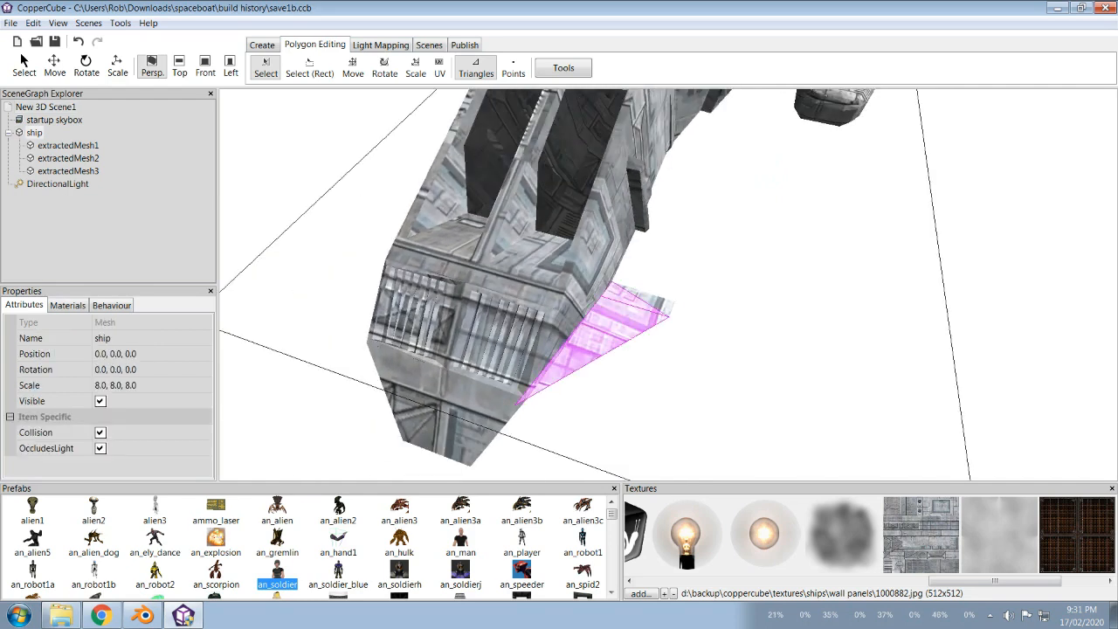
ctrl+click(659, 303)
key(Up)
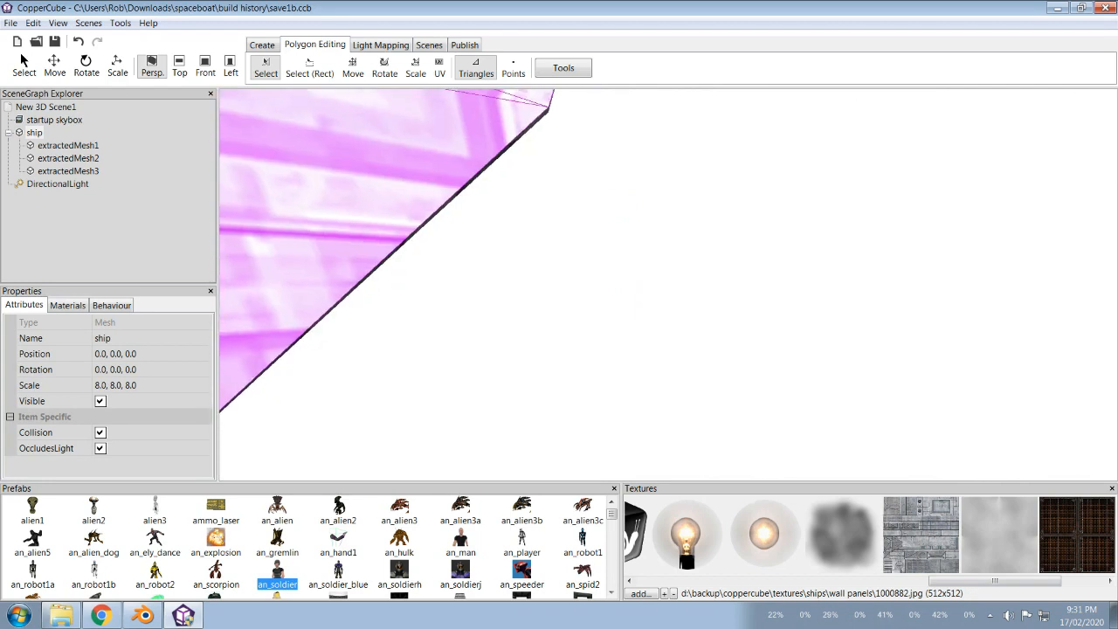
key(Down)
key(Right)
key(Left)
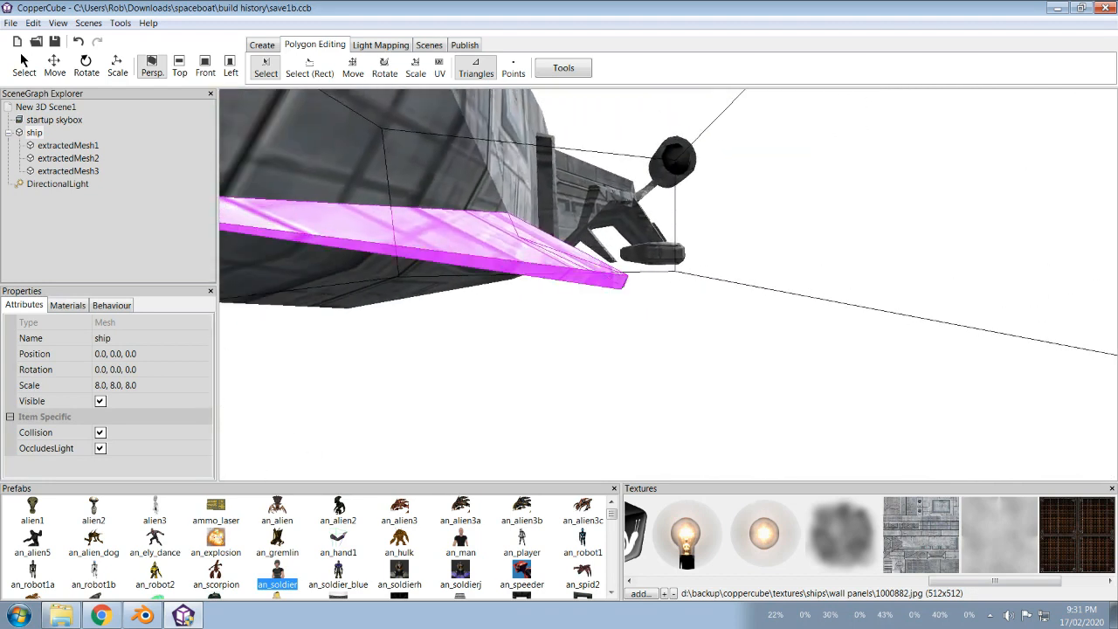
key(Left)
key(Right)
key(Down)
key(Down)
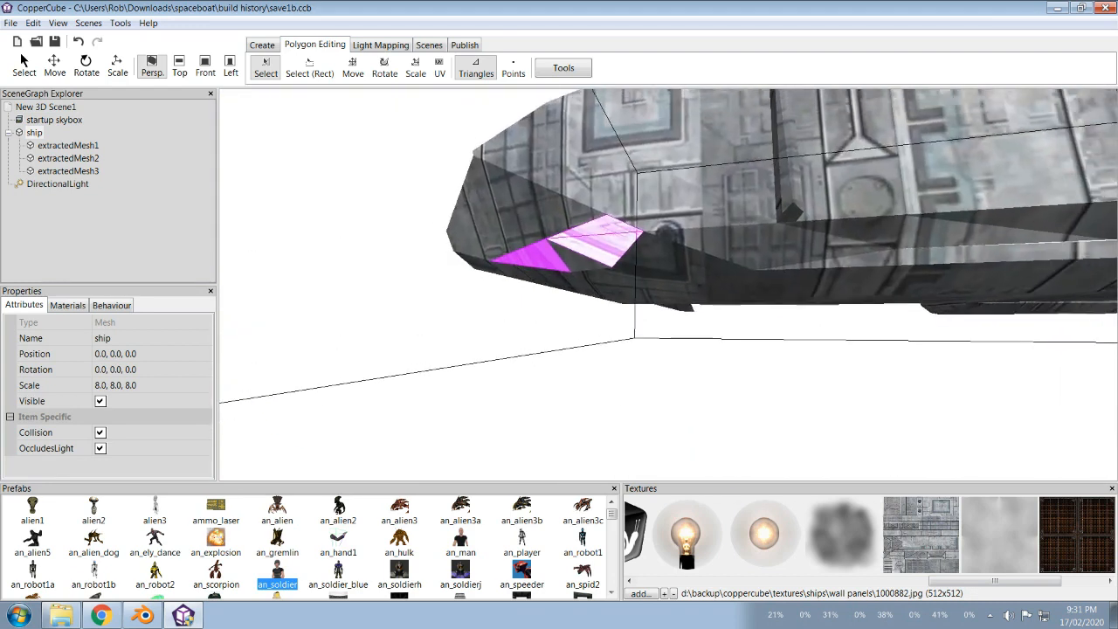
Step: Extend the selection to the remaining triangles of the first nose fin, including its underside
key(Left)
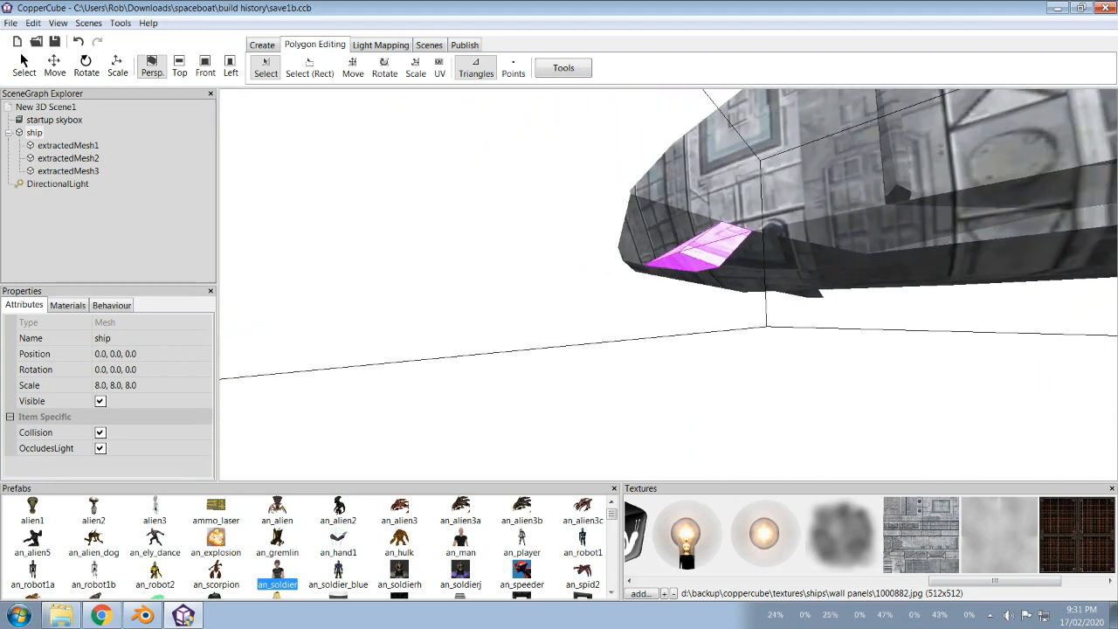
key(Right)
key(Up)
key(Left)
key(Up)
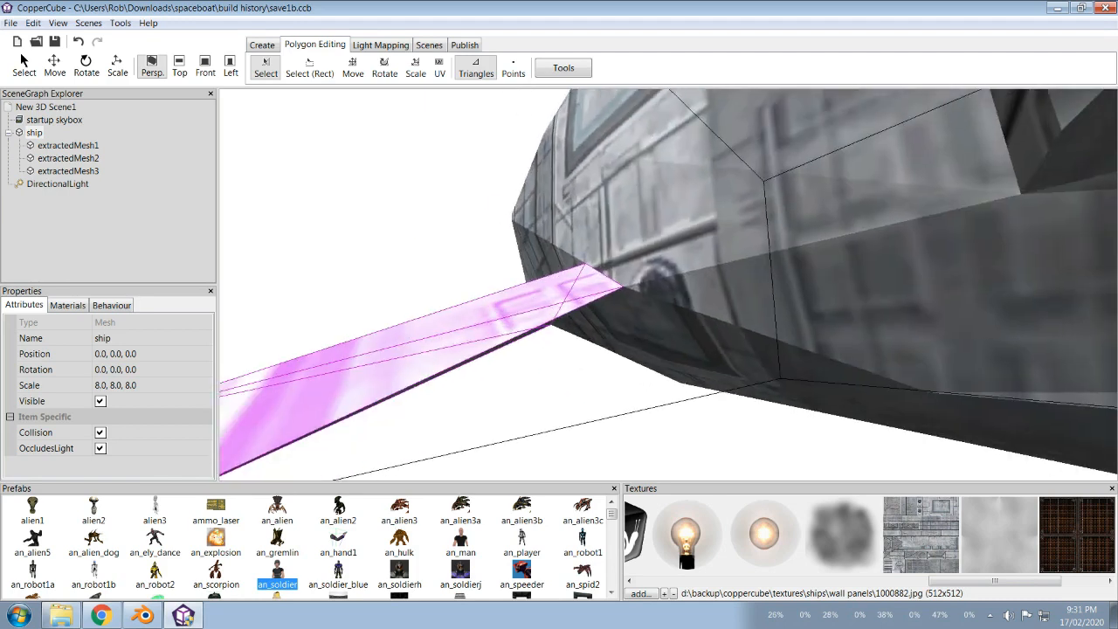
key(Down)
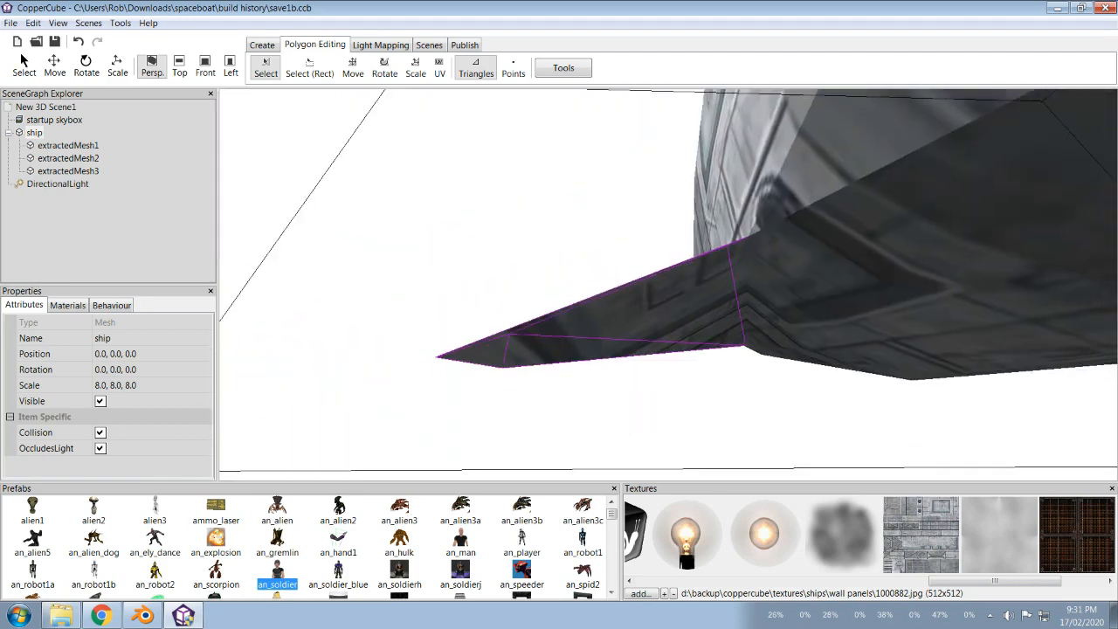
key(Up)
key(Left)
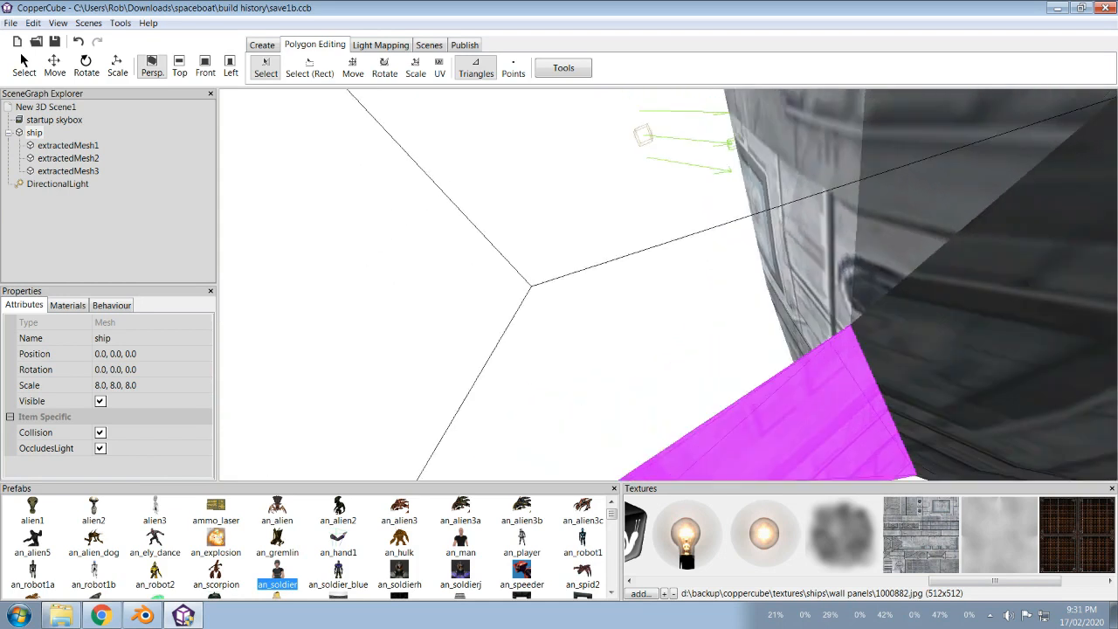
key(Right)
key(Down)
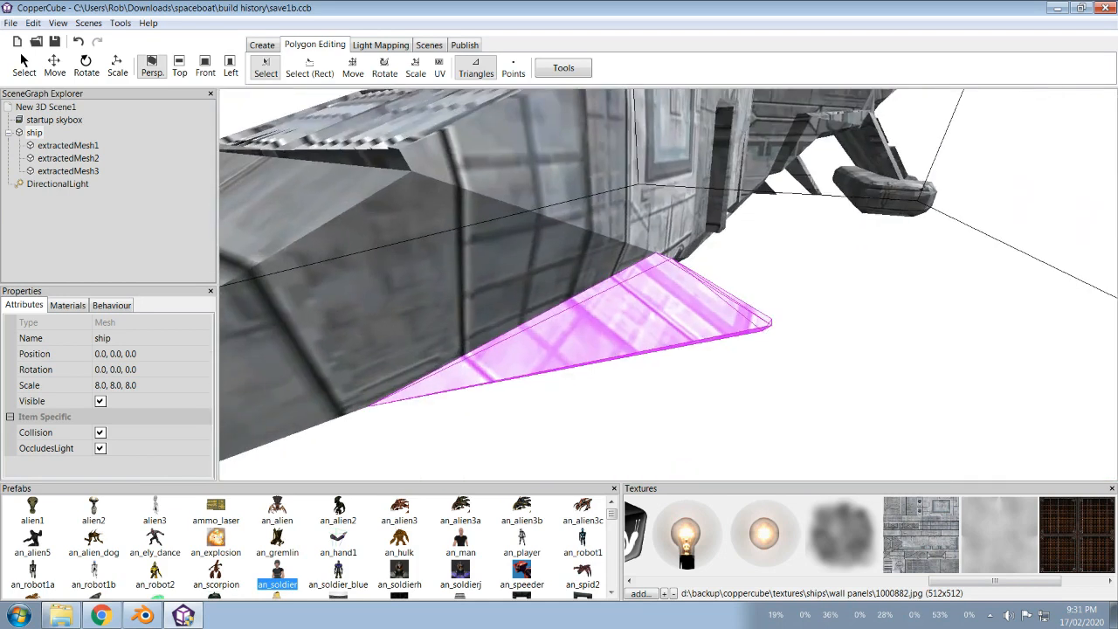
Step: Add the upper and edge triangles of the opposite nose fin to the selection
key(Left)
key(Left)
key(Up)
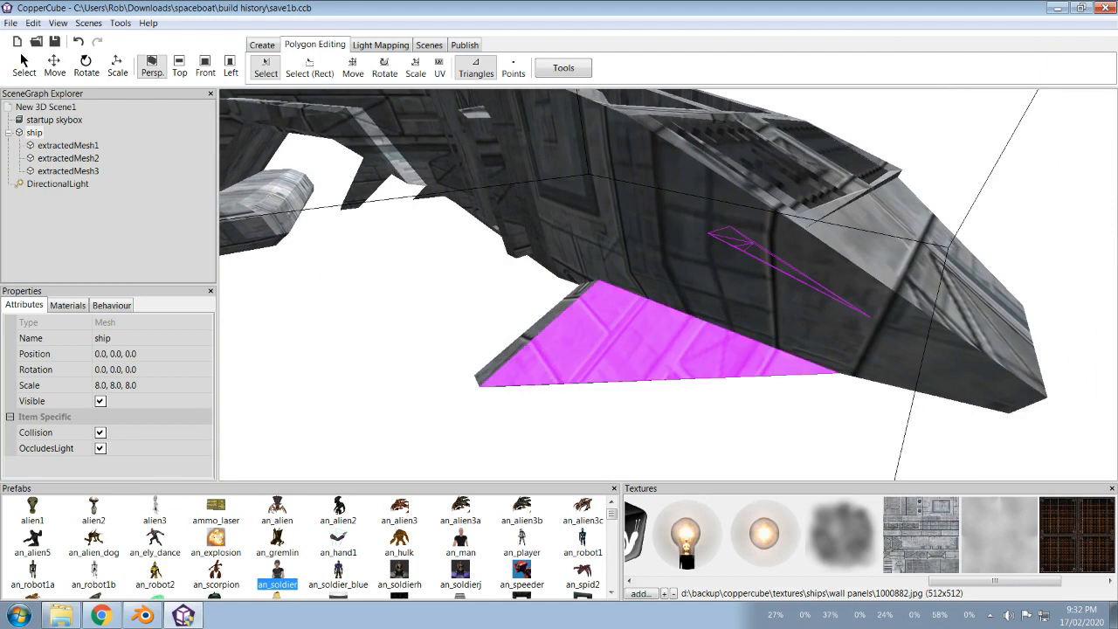
key(Right)
key(Left)
key(Up)
key(Right)
key(Up)
key(Right)
key(Down)
key(Right)
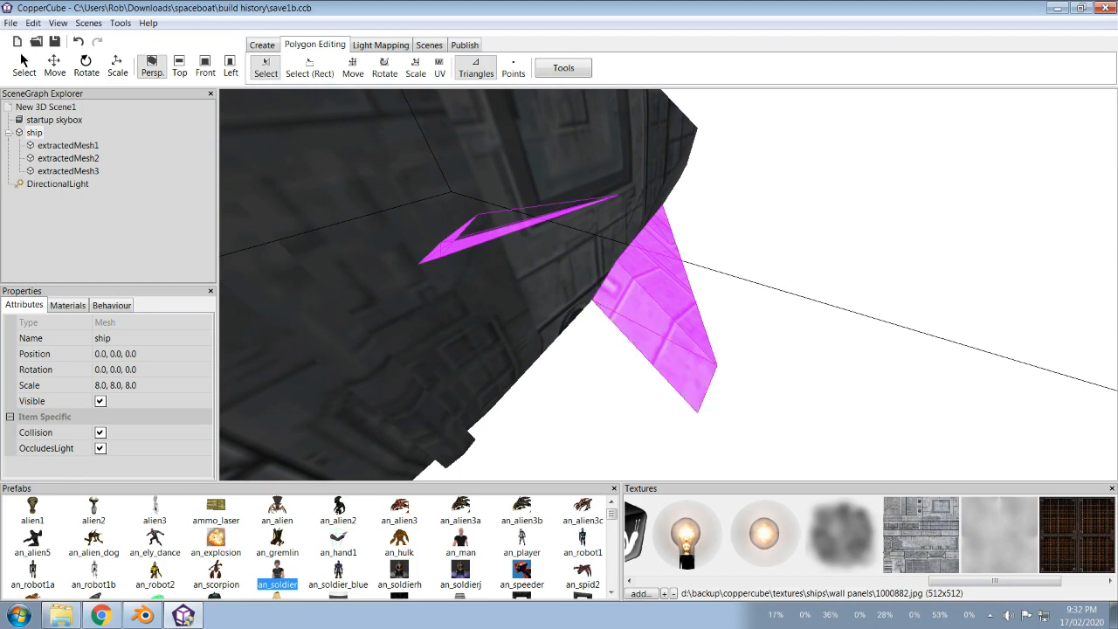
Step: Add the underside triangles of the second nose fin to complete the selection of both fins
key(Right)
key(Up)
key(Down)
key(Up)
key(Down)
key(Left)
key(Right)
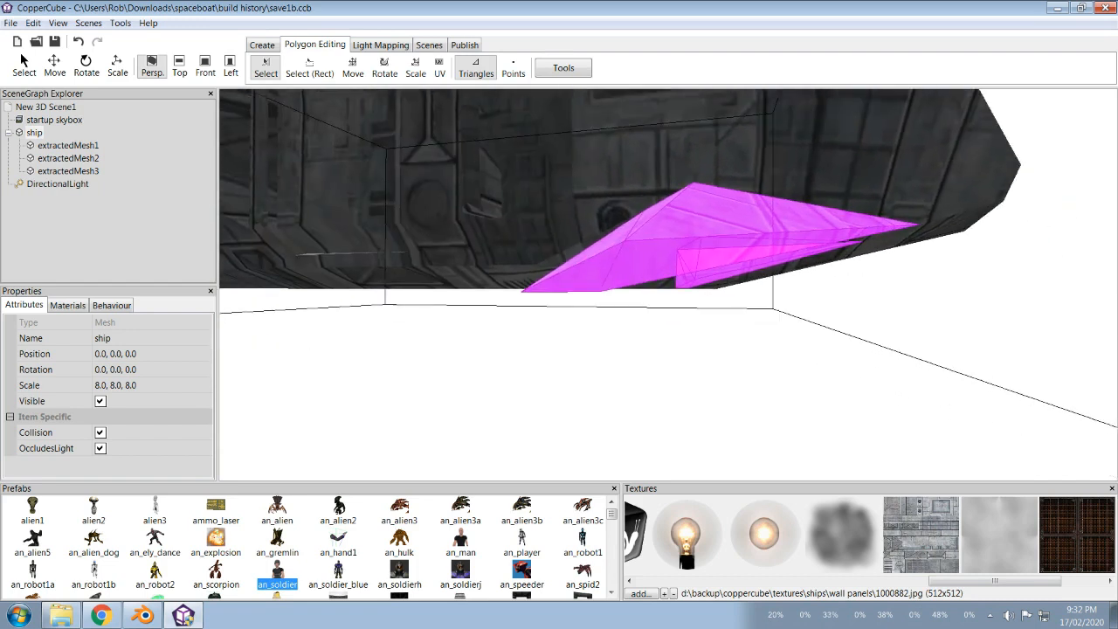
key(Up)
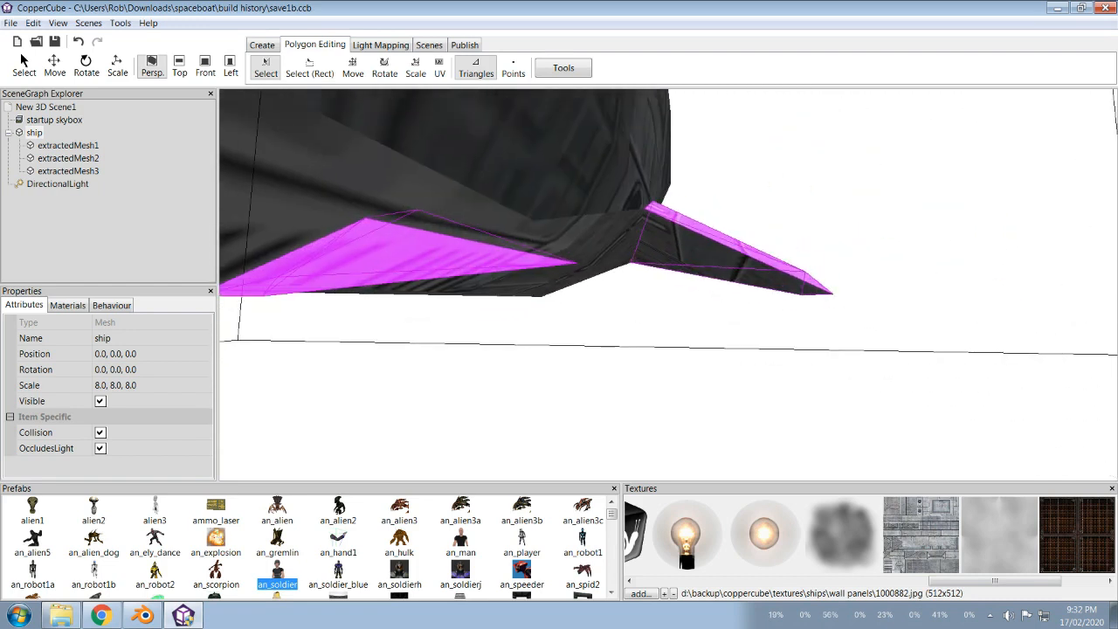
ctrl+click(668, 238)
ctrl+click(772, 254)
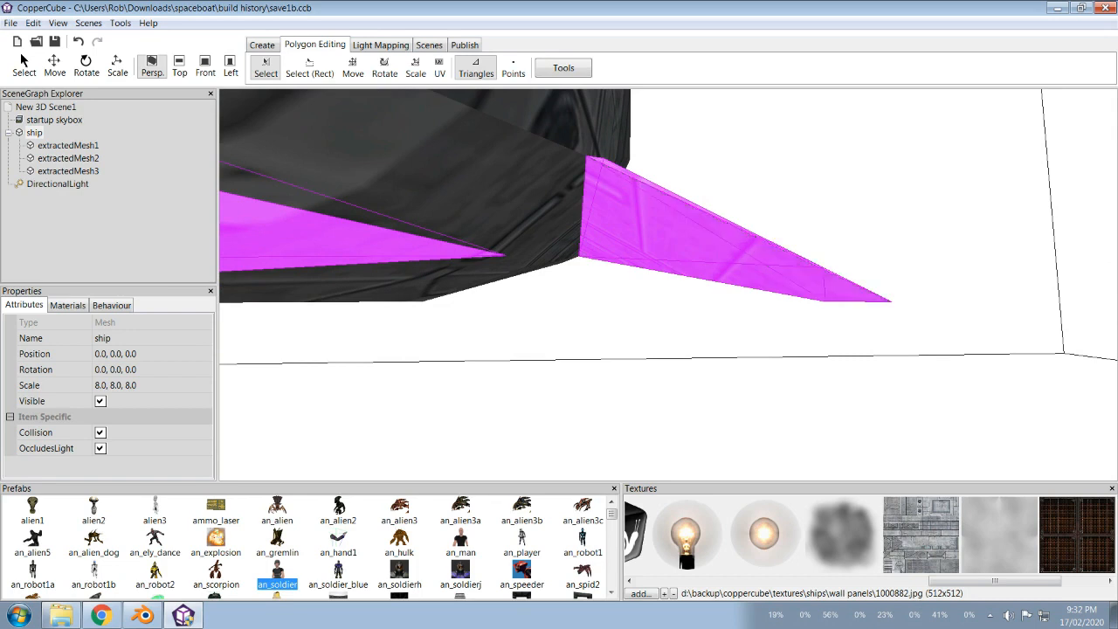
Step: Create a new mesh object from the selected triangles of both nose fins and reselect the ship
key(Right)
key(Up)
key(Left)
key(Down)
key(Up)
key(Down)
key(Up)
key(Up)
key(Down)
click(563, 67)
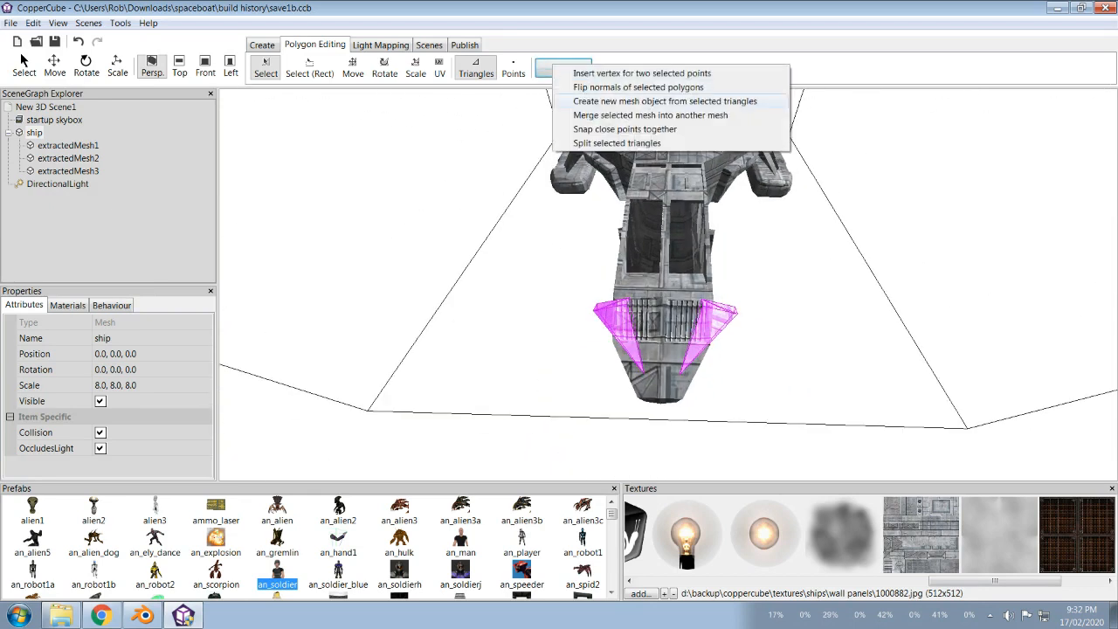
click(665, 101)
click(34, 132)
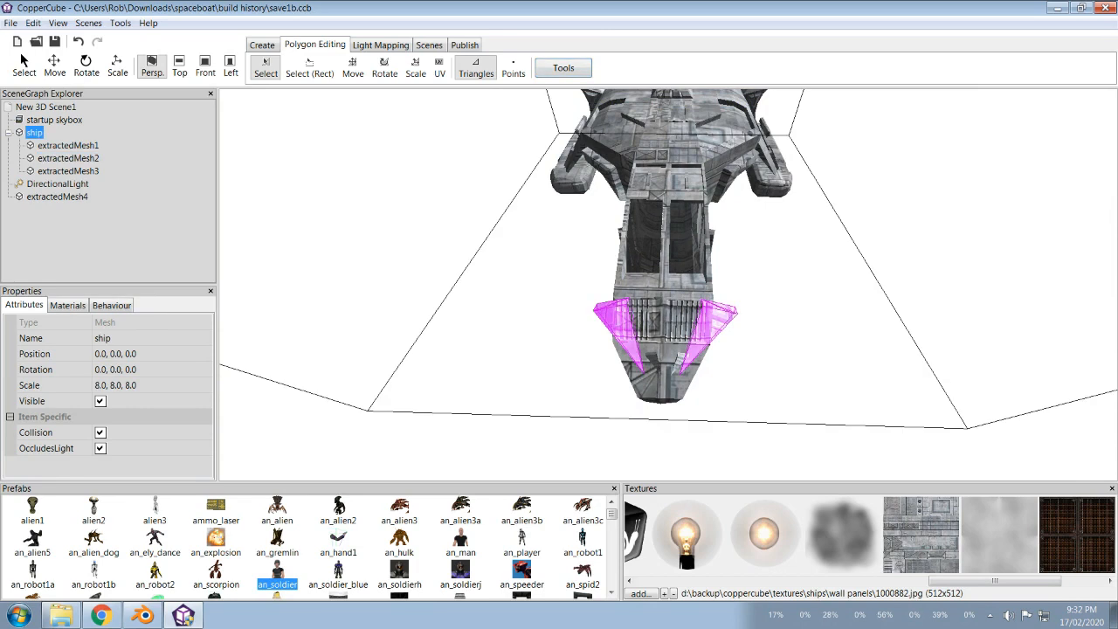
Step: Set the extracted nose-fin mesh's position to 0, 0, 0 and make it a child of the ship
click(56, 197)
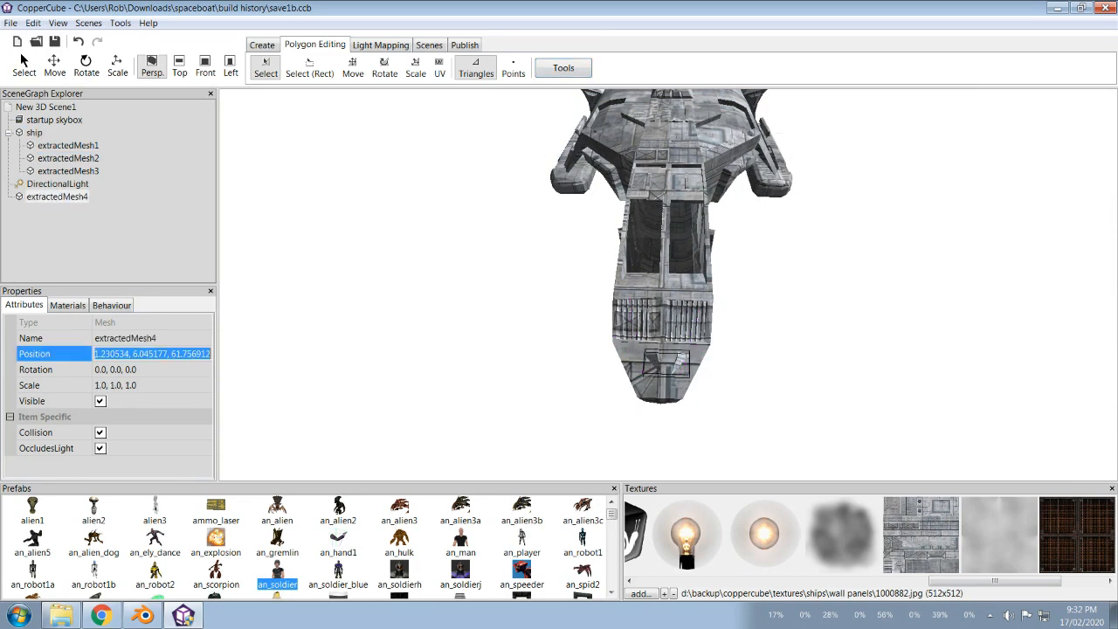
click(57, 196)
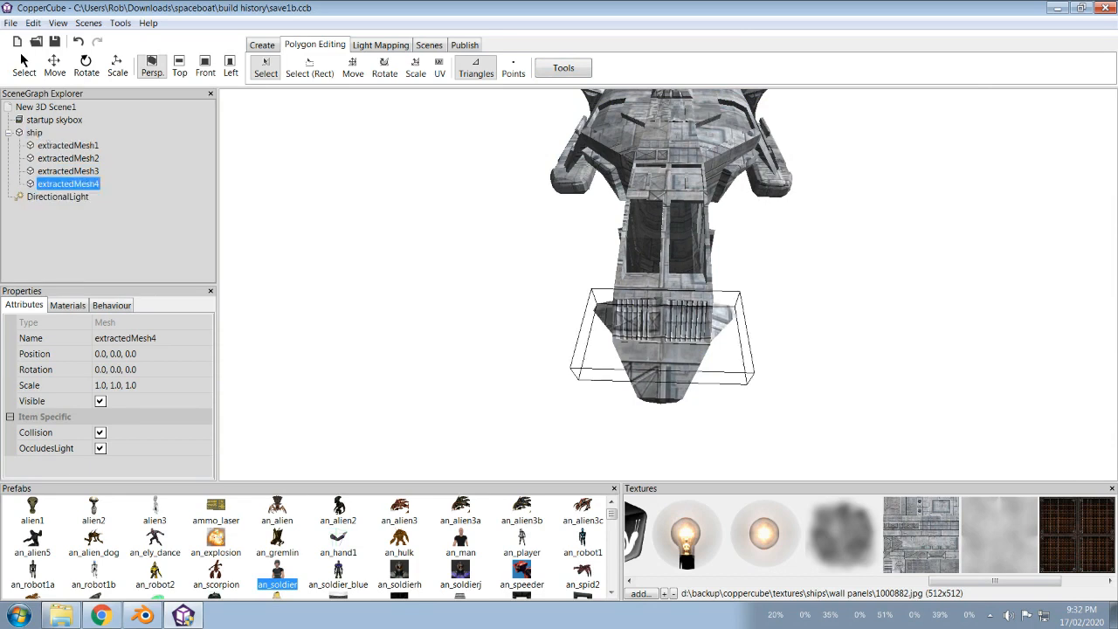
Step: Apply the dark wall-panel texture 1000882.jpg to the nose-fin mesh and check the fins on the ship
drag(995, 580, 1037, 581)
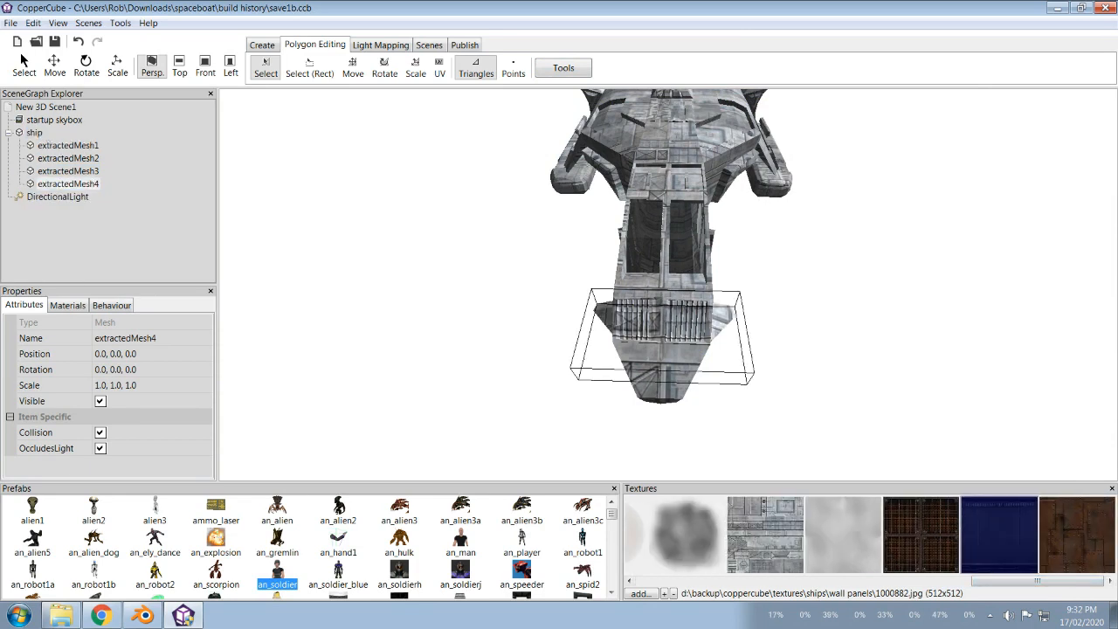
click(67, 305)
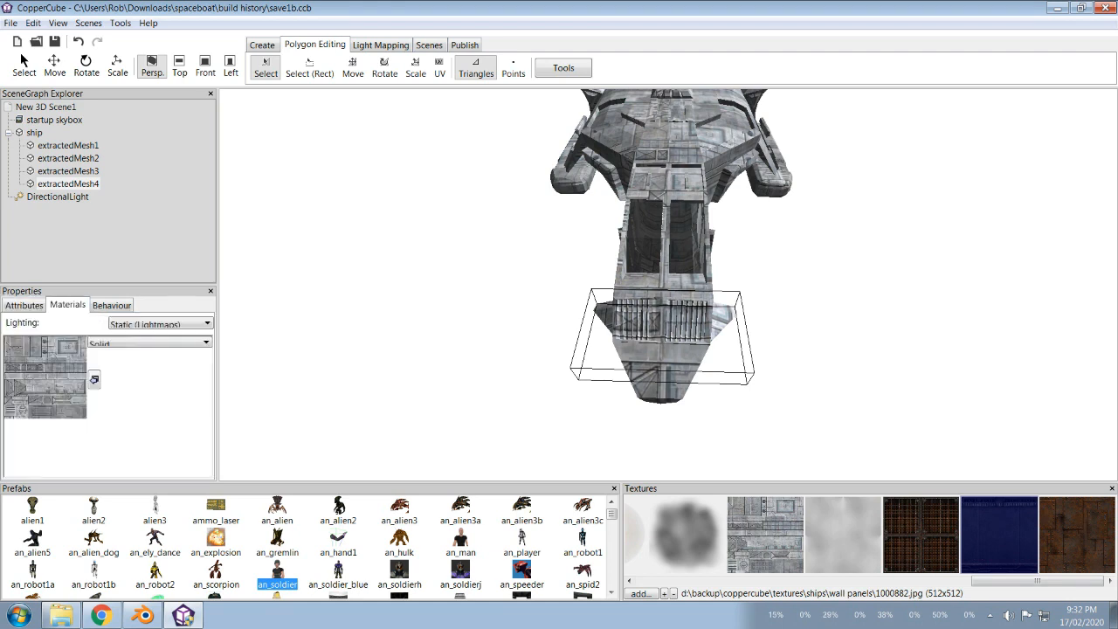
click(93, 379)
middle_drag(668, 288, 542, 323)
scroll(668, 285, down, 4)
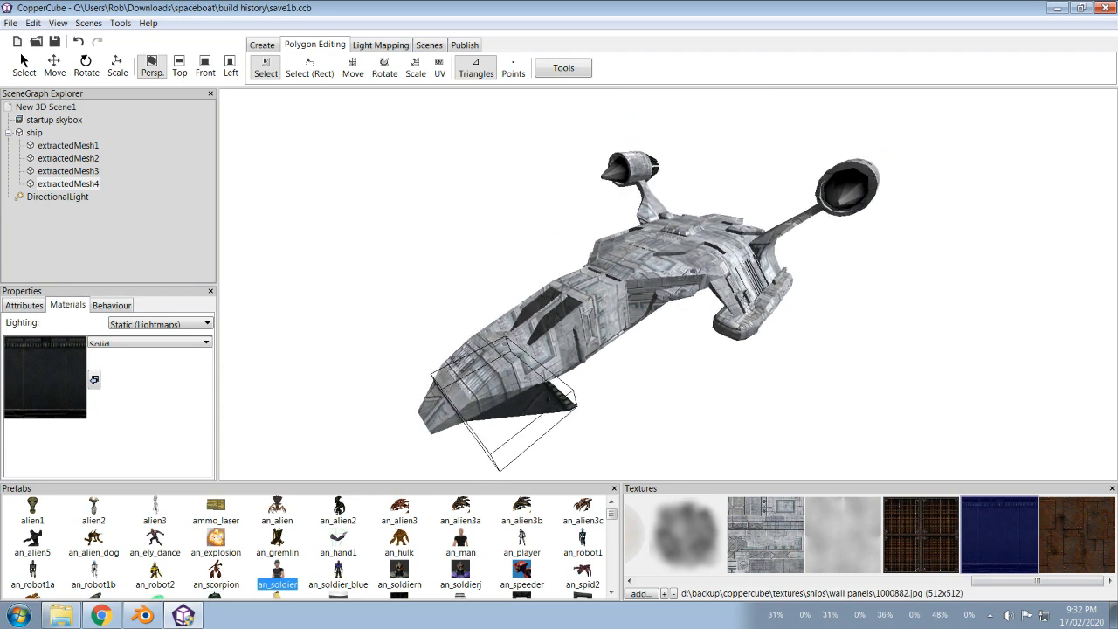
middle_drag(668, 288, 724, 327)
scroll(668, 284, up, 4)
scroll(668, 285, down, 4)
middle_drag(668, 288, 637, 302)
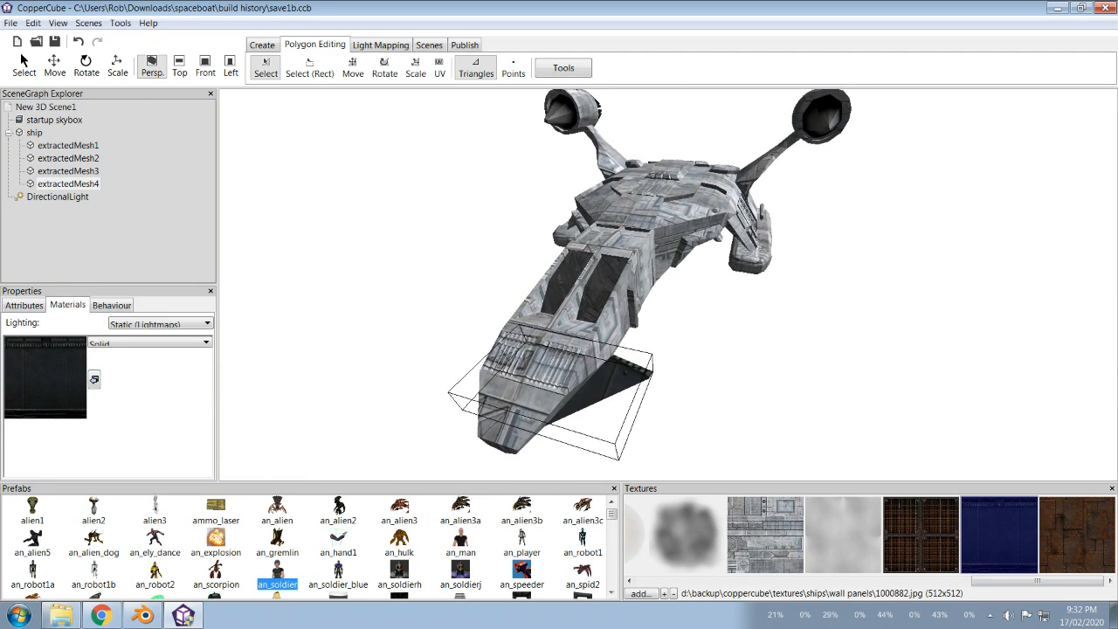
Step: Look closely at the upper hull and compare it with the Spaceboat reference picture in Chrome
middle_drag(638, 302, 777, 341)
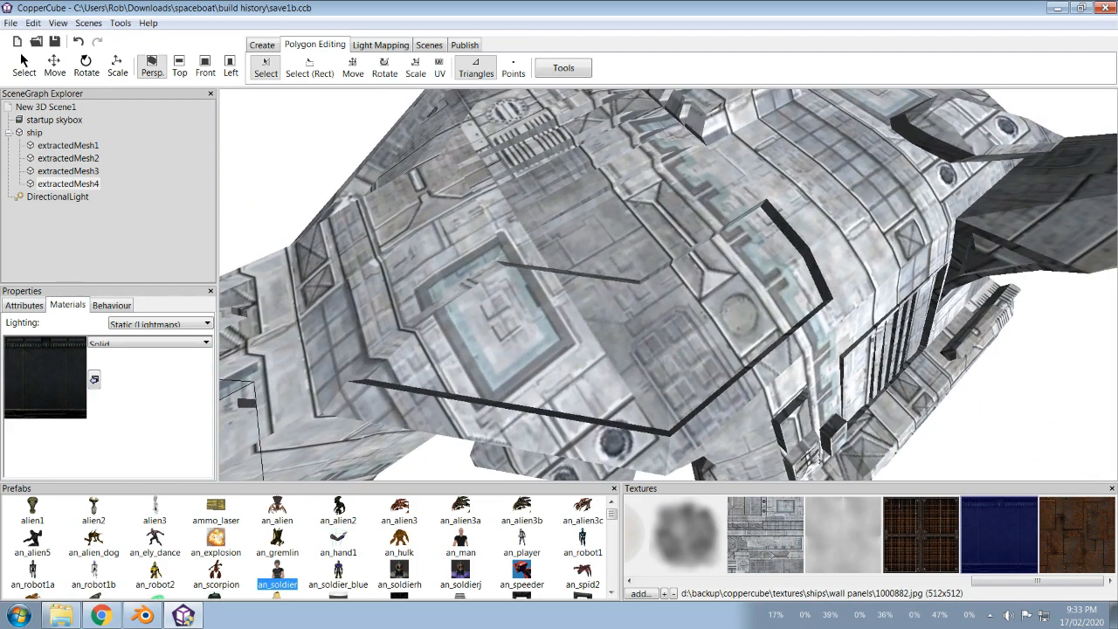
key(alt+Tab)
mouse_move(256, 339)
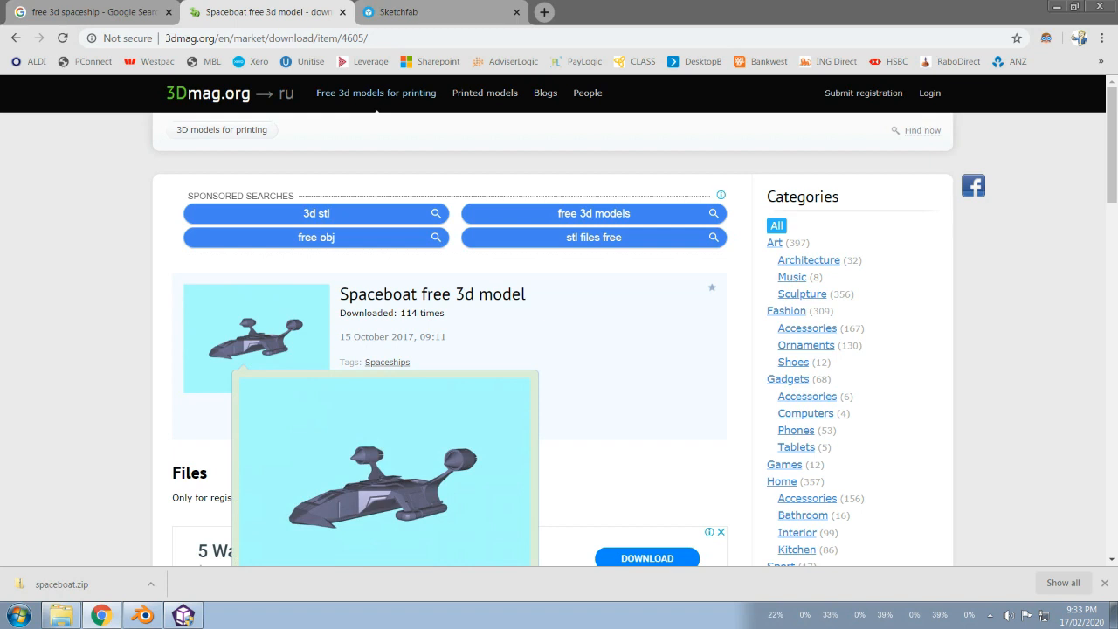
key(alt+Tab)
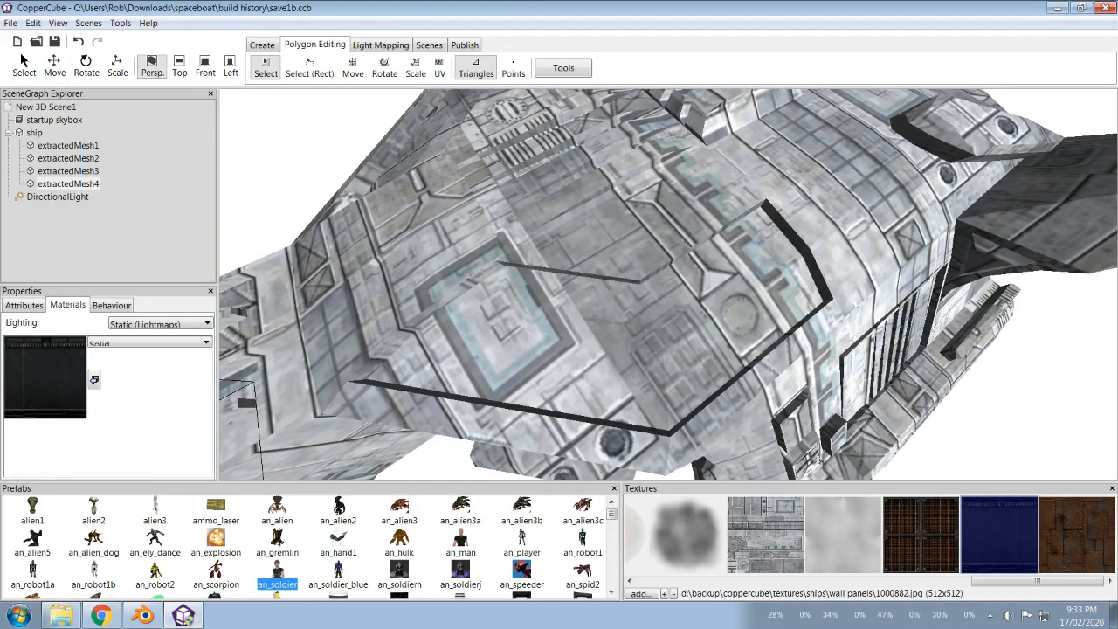
Step: Select all triangles of the first recessed panel on the ship's upper hull
click(742, 270)
ctrl+click(766, 327)
ctrl+click(688, 280)
ctrl+click(712, 346)
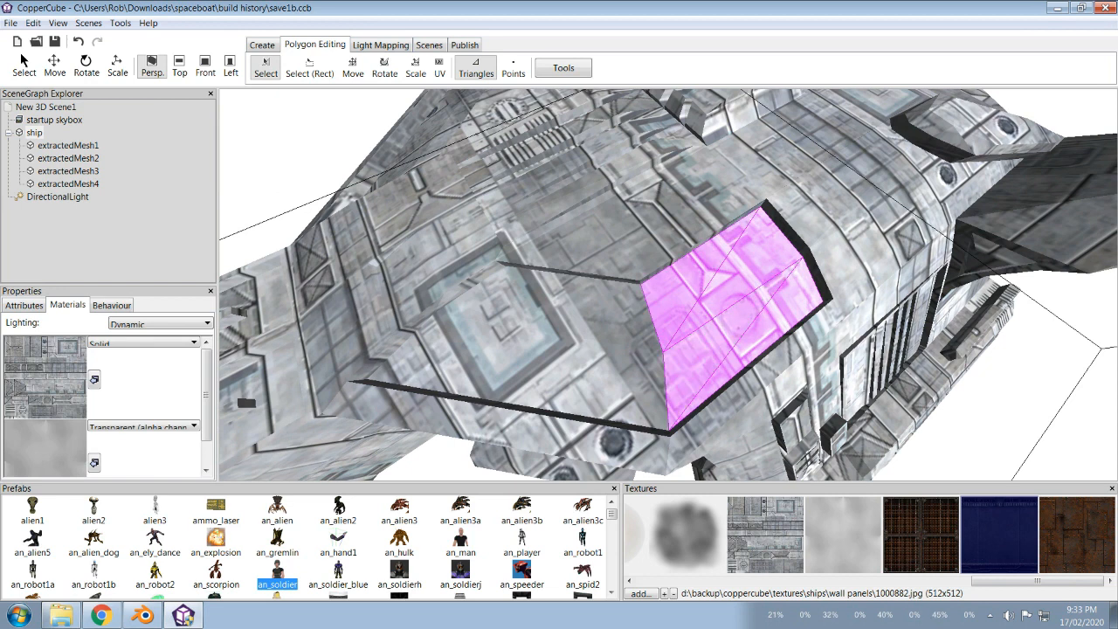
ctrl+click(580, 315)
ctrl+click(566, 387)
ctrl+click(490, 347)
ctrl+click(528, 288)
Step: Add the triangles of the matching recessed panel on the opposite side of the hull to the selection
middle_drag(559, 289, 735, 271)
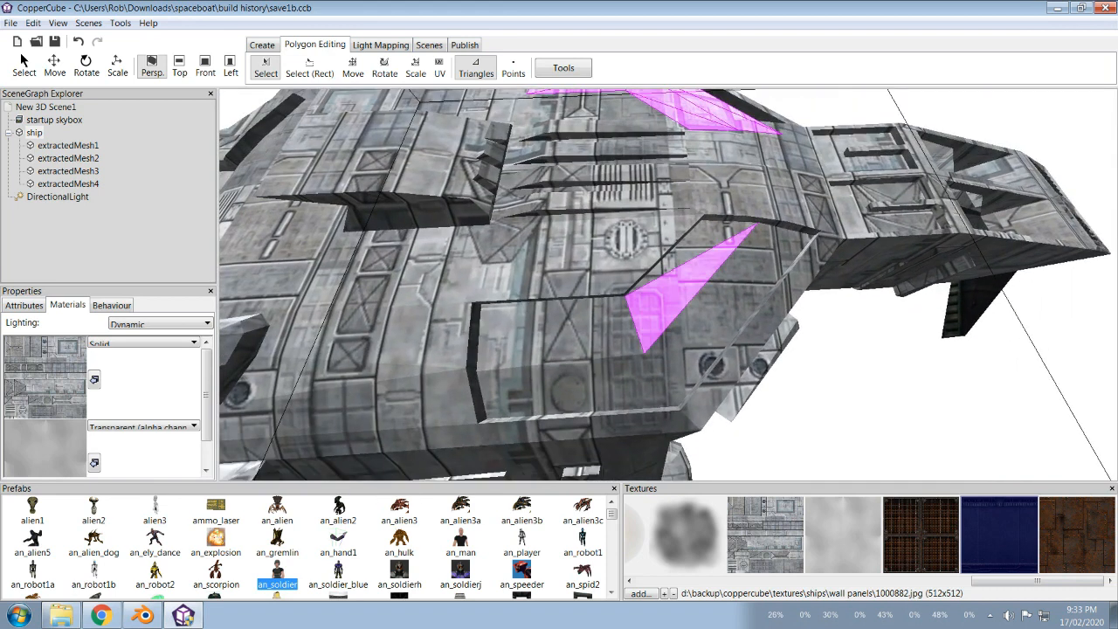
middle_drag(735, 270, 612, 306)
scroll(637, 285, down, 4)
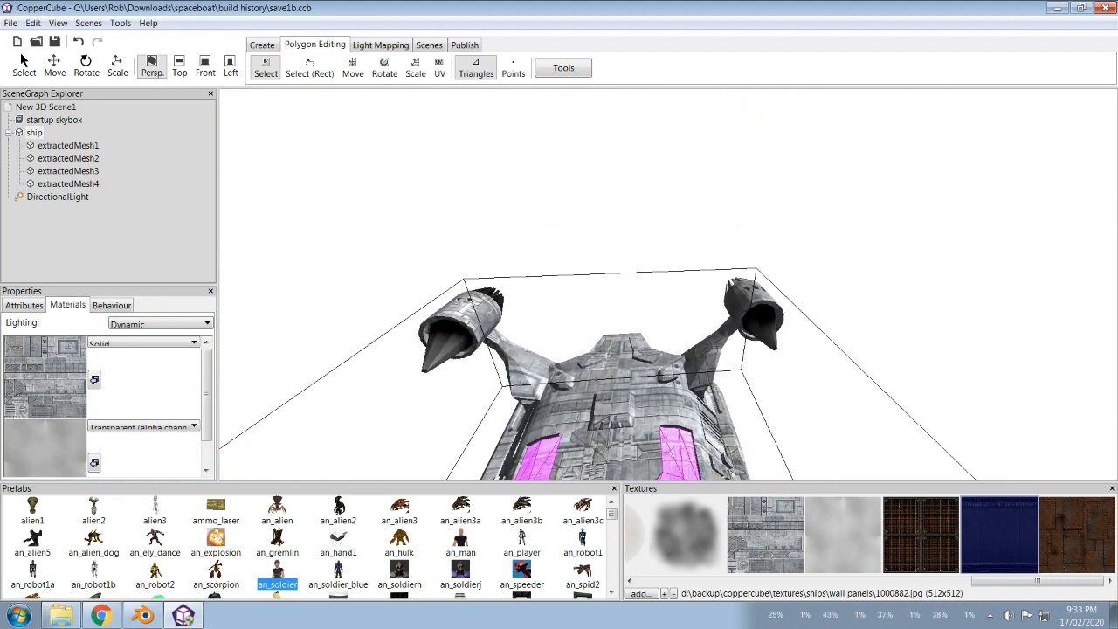
Step: Examine the selection of both recessed hull panels from several angles for missing triangles
scroll(667, 285, up, 5)
middle_drag(667, 285, 760, 288)
scroll(668, 284, down, 5)
middle_drag(667, 285, 786, 289)
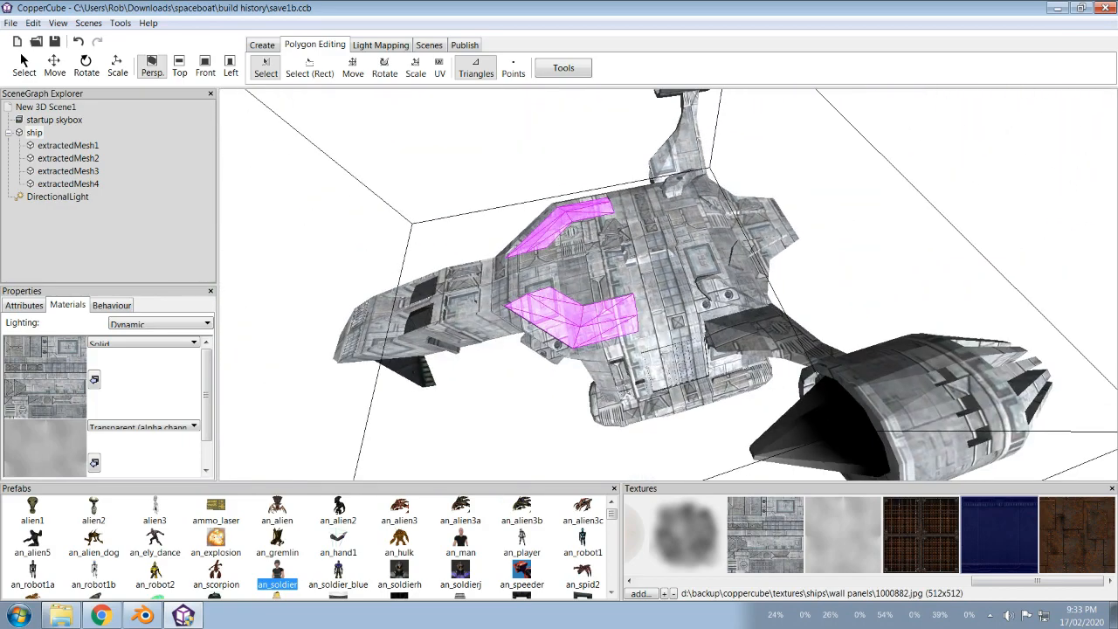
scroll(668, 285, up, 3)
middle_drag(667, 284, 751, 244)
scroll(629, 288, up, 2)
scroll(667, 285, down, 2)
scroll(667, 285, up, 2)
scroll(668, 285, down, 10)
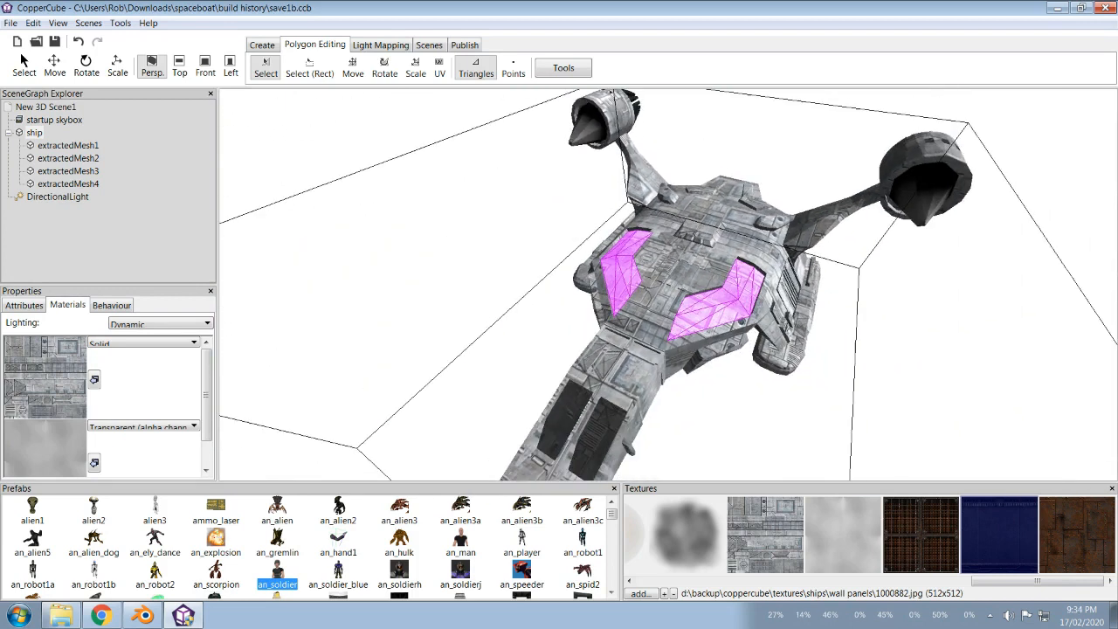
middle_drag(668, 285, 498, 393)
scroll(668, 285, up, 6)
scroll(668, 285, up, 4)
middle_drag(669, 285, 681, 393)
scroll(668, 284, down, 4)
middle_drag(668, 285, 690, 262)
Step: Create a new mesh object from the selected triangles of both hull panels and select that mesh
click(563, 67)
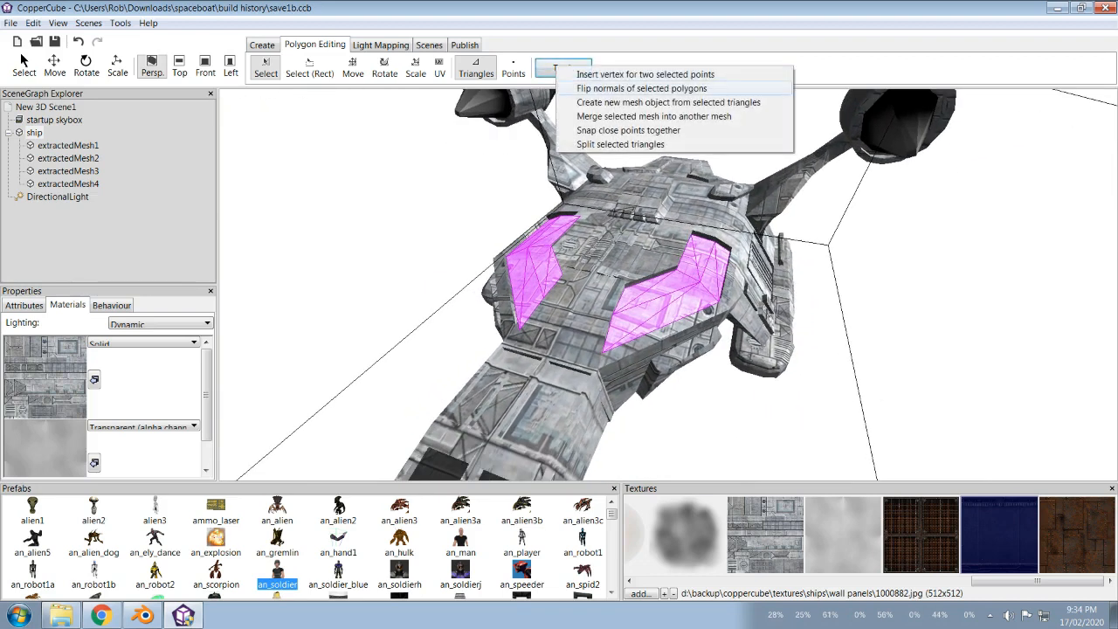
click(668, 102)
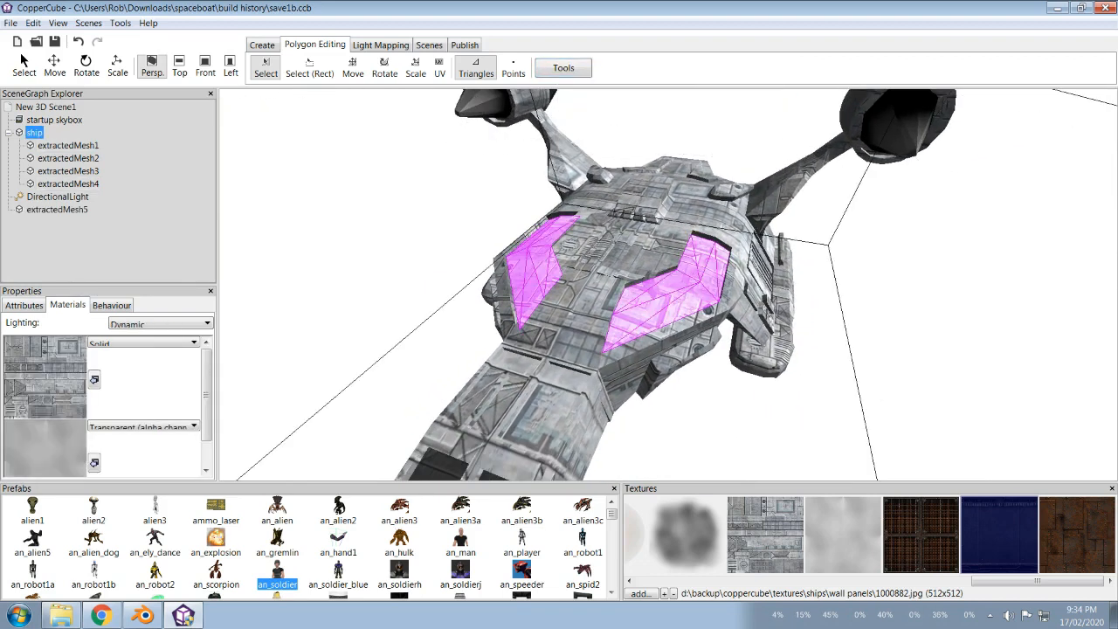
click(668, 285)
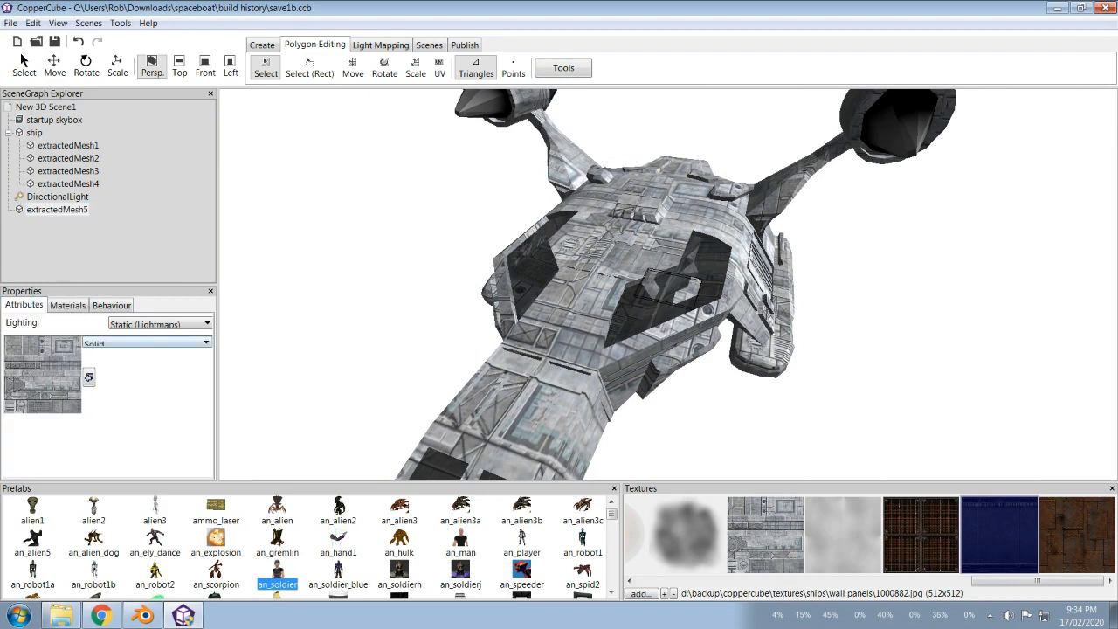
Step: Set the extracted hull-panel mesh's position to 0 and make it a child of the ship
click(24, 305)
click(152, 353)
text(0)
key(Return)
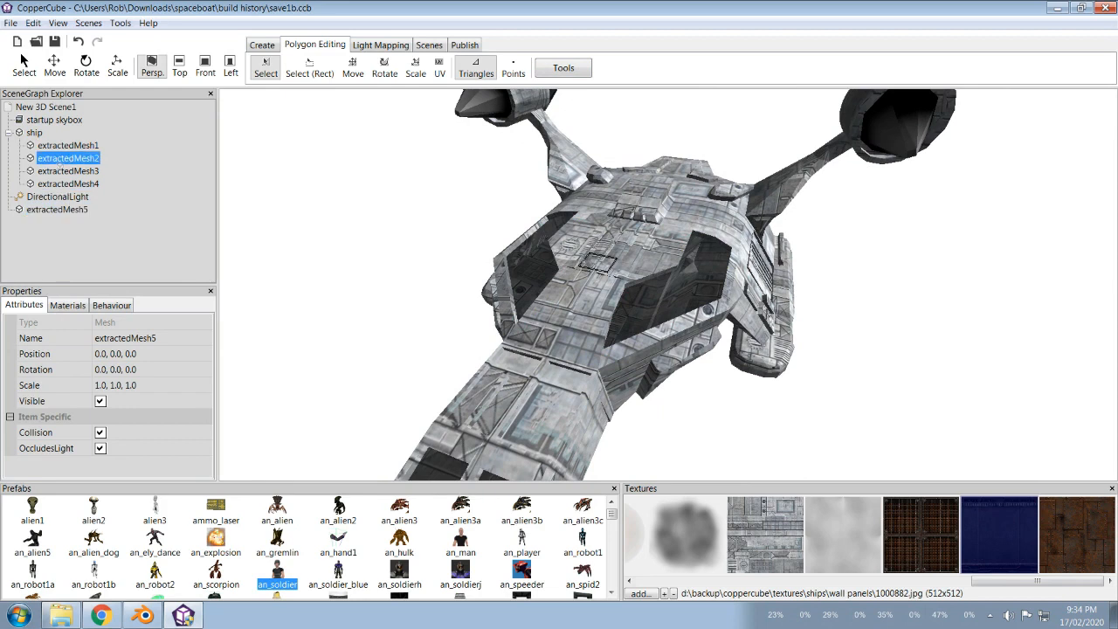
drag(57, 209, 35, 132)
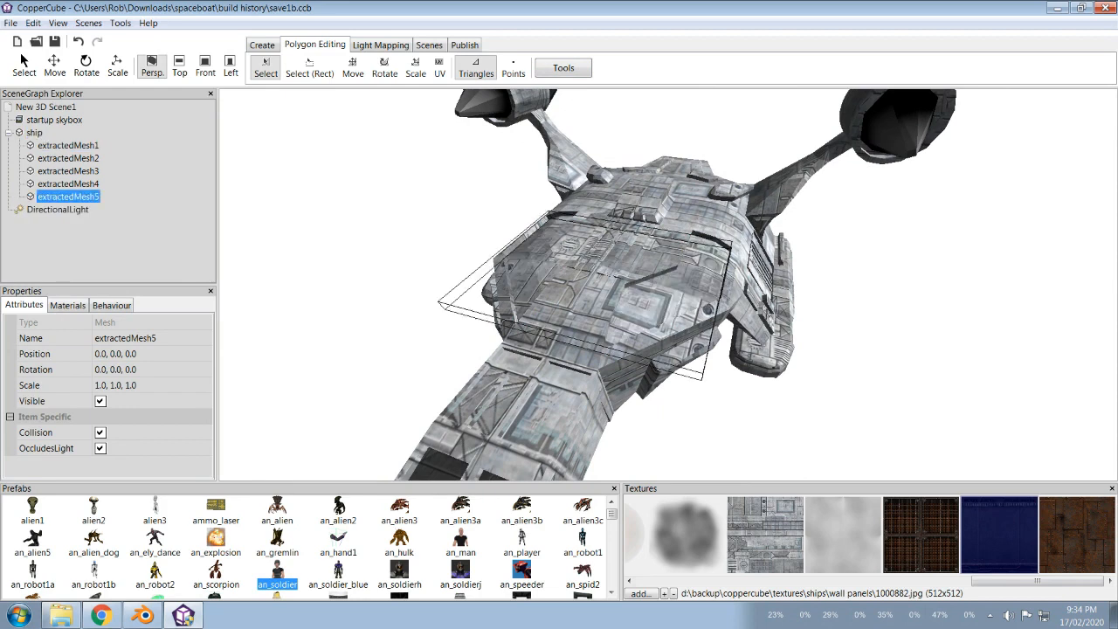
Step: Apply the dark wall-panel texture 1000882.jpg to the hull-panel mesh and check it on the ship
click(67, 305)
click(89, 376)
middle_drag(668, 285, 686, 224)
scroll(668, 285, down, 1)
scroll(668, 284, down, 3)
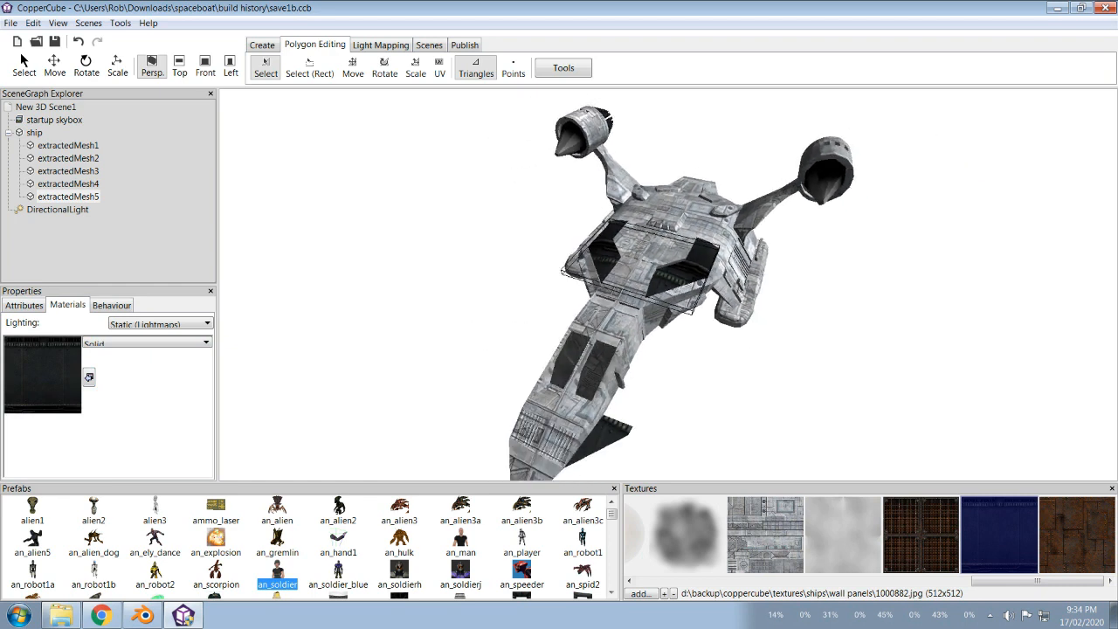
scroll(668, 285, up, 3)
middle_drag(668, 285, 675, 285)
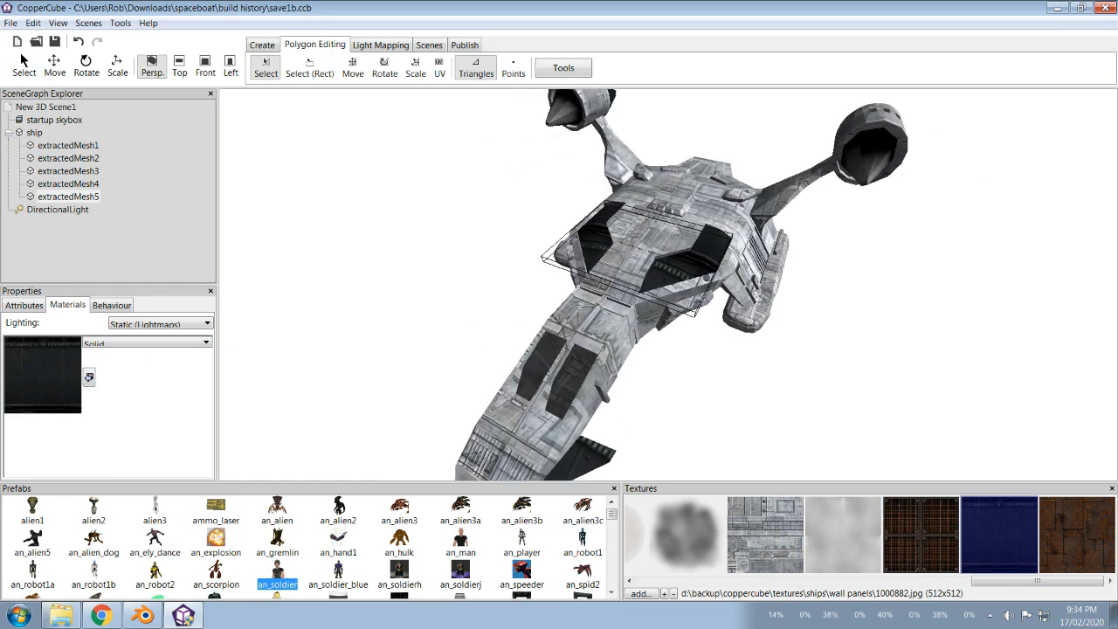
Step: Open the file chooser for adding a texture from the WALL PANELS folder
click(640, 593)
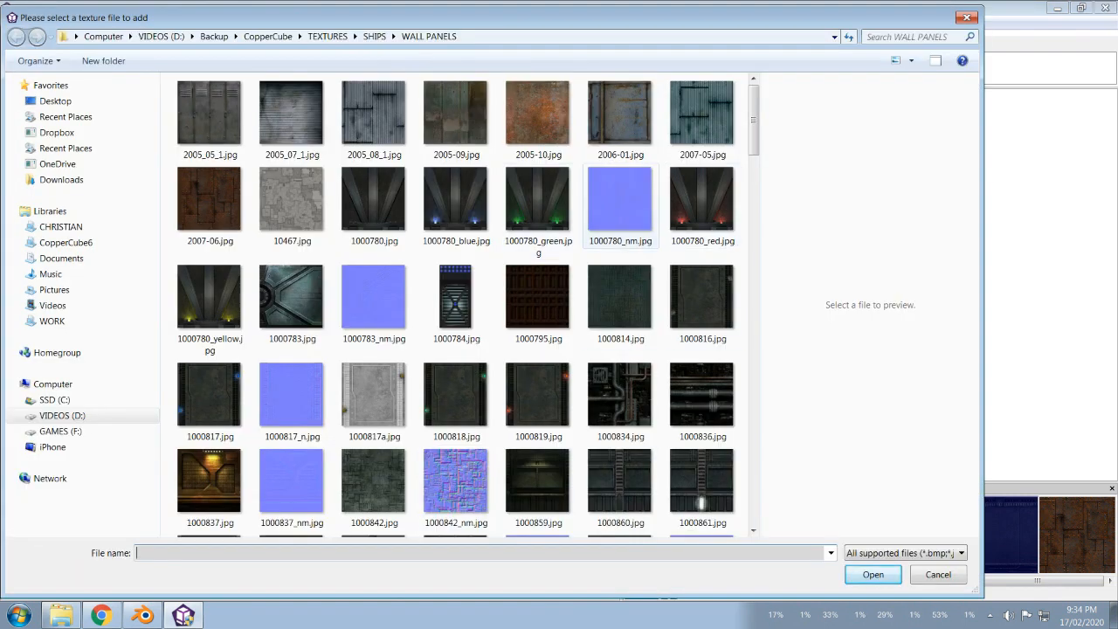
Step: Look through the textures in the WALL PANELS folder for a suitable panel texture
scroll(468, 305, down, 3)
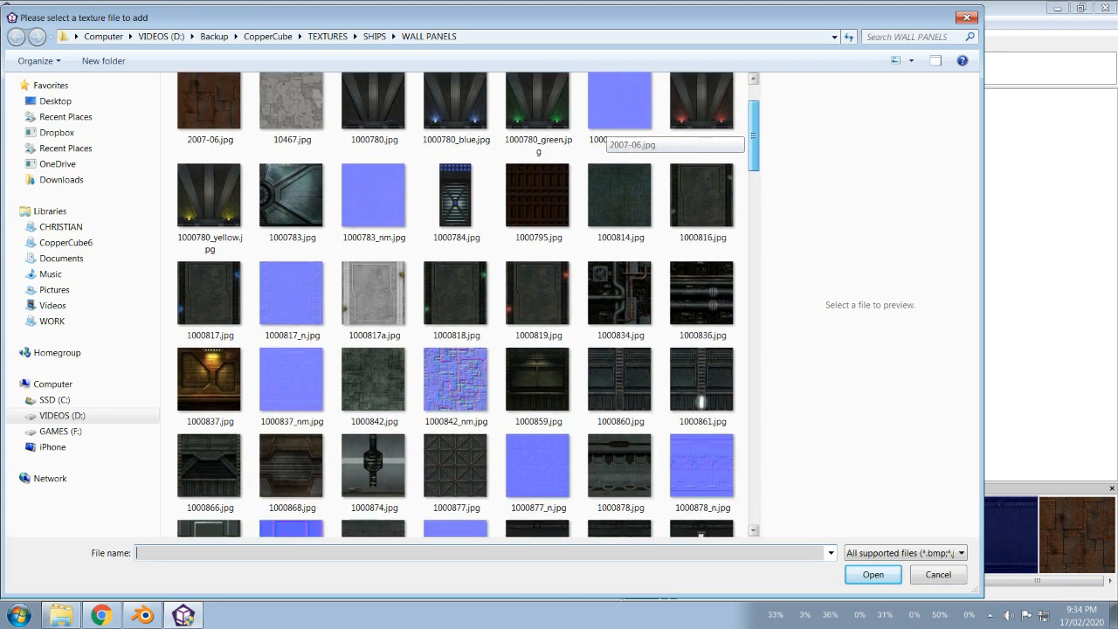
scroll(469, 304, down, 3)
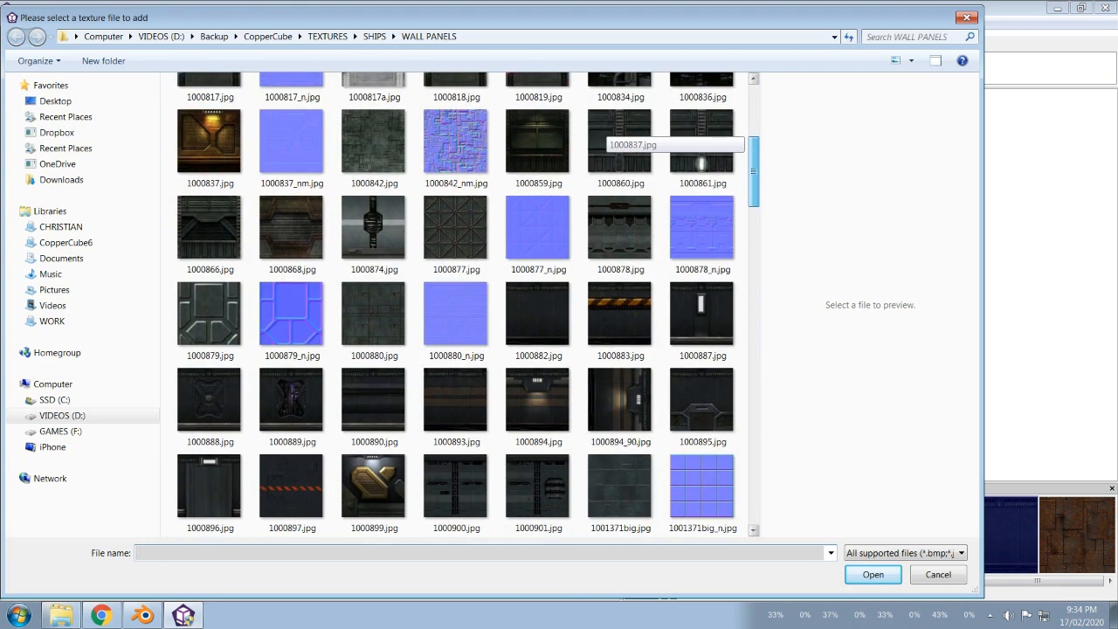
scroll(468, 305, down, 1)
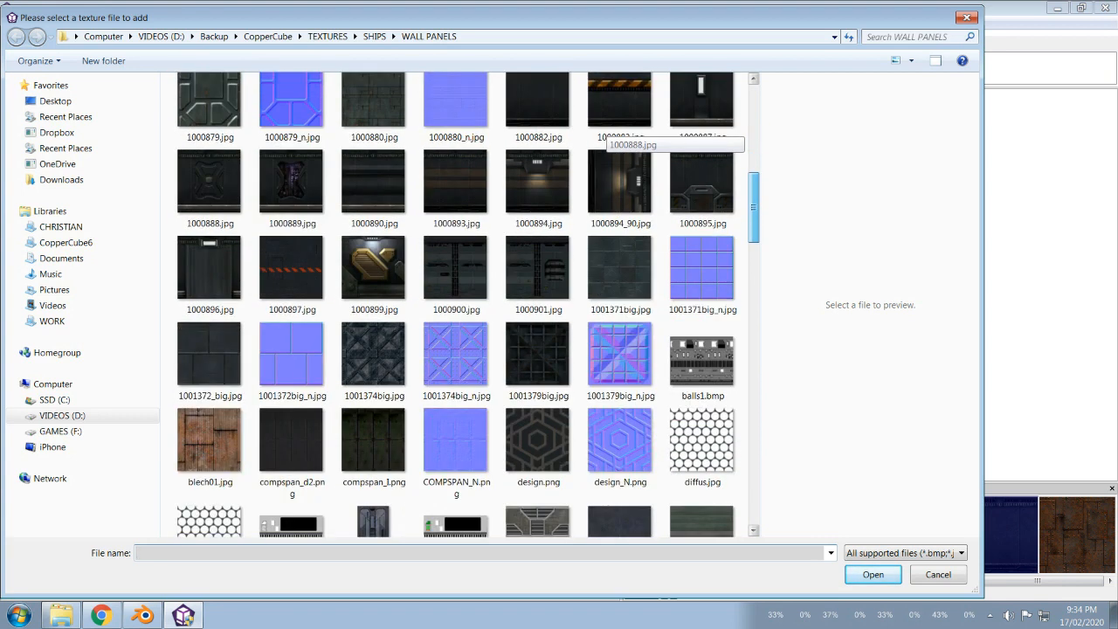
scroll(468, 305, down, 7)
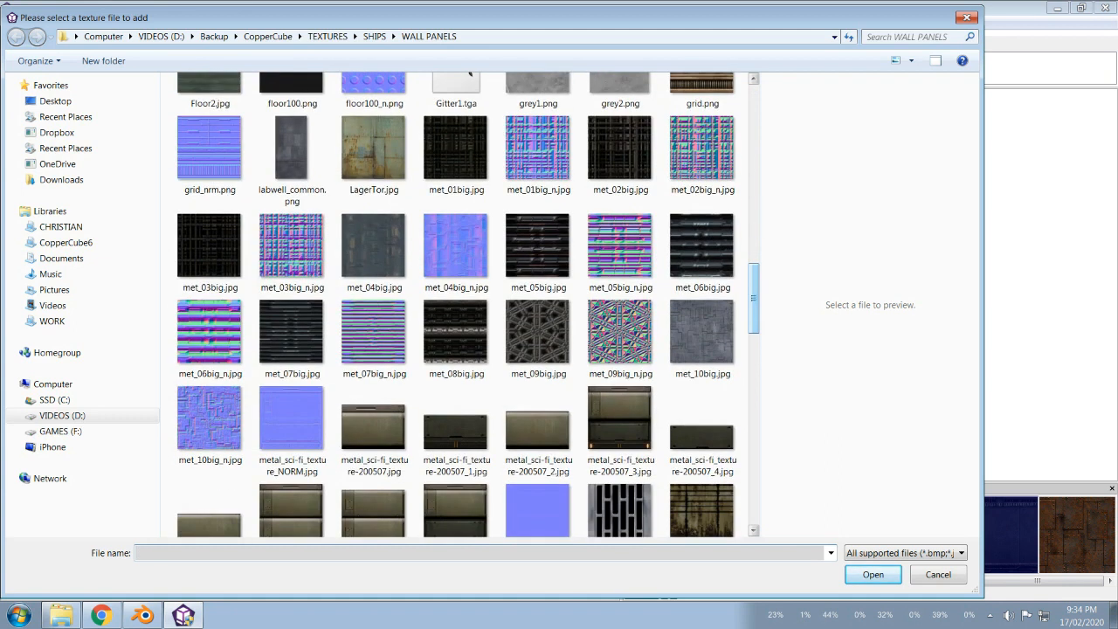
scroll(468, 305, down, 4)
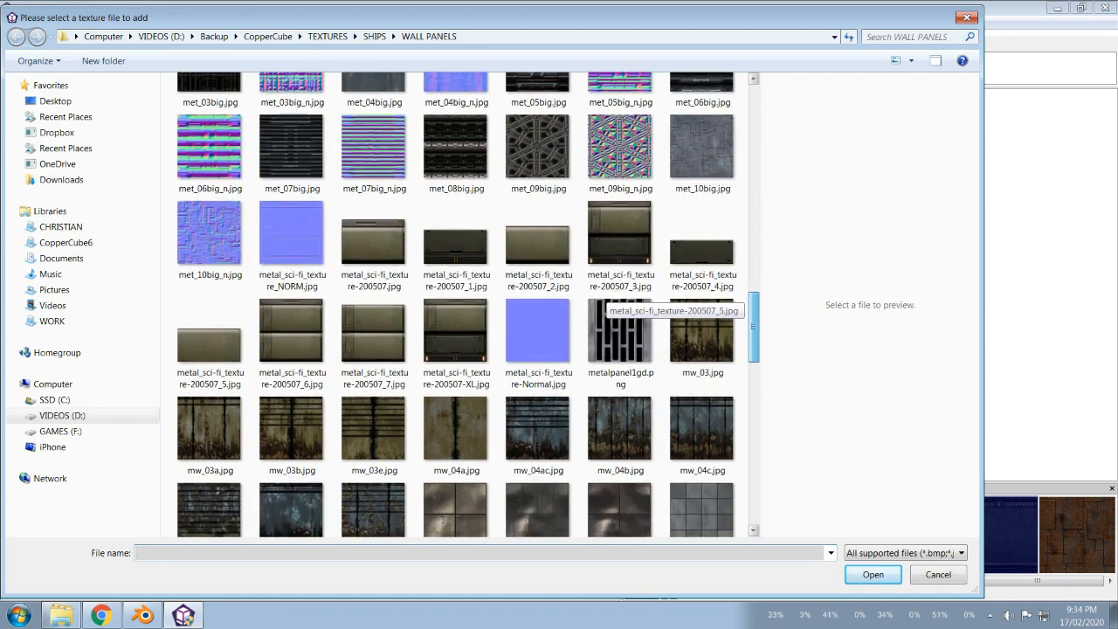
scroll(468, 305, down, 4)
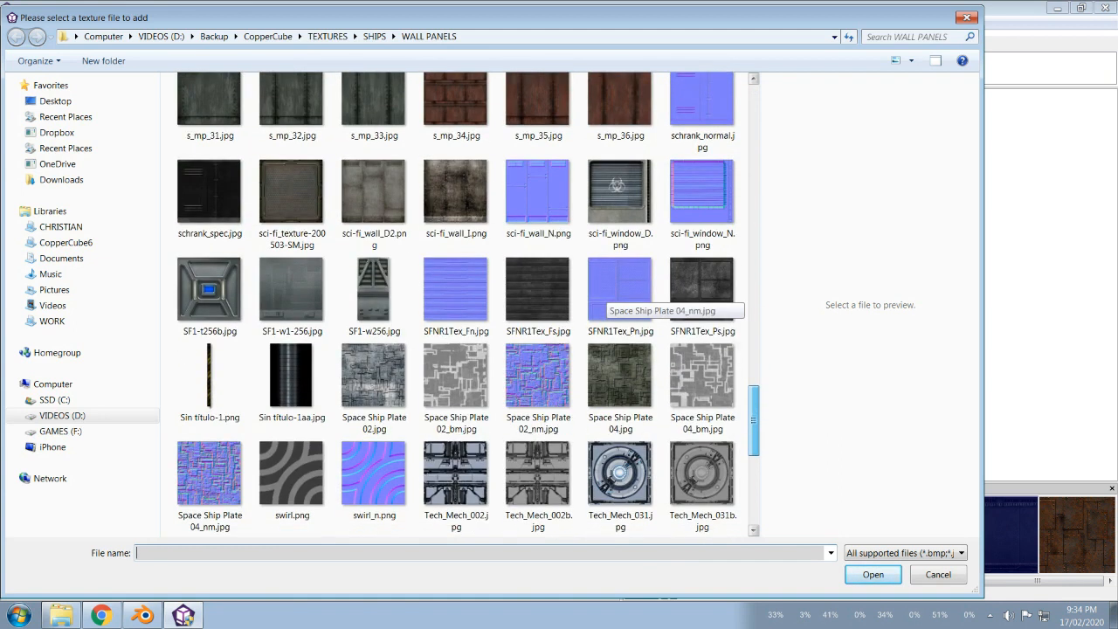
scroll(468, 305, down, 5)
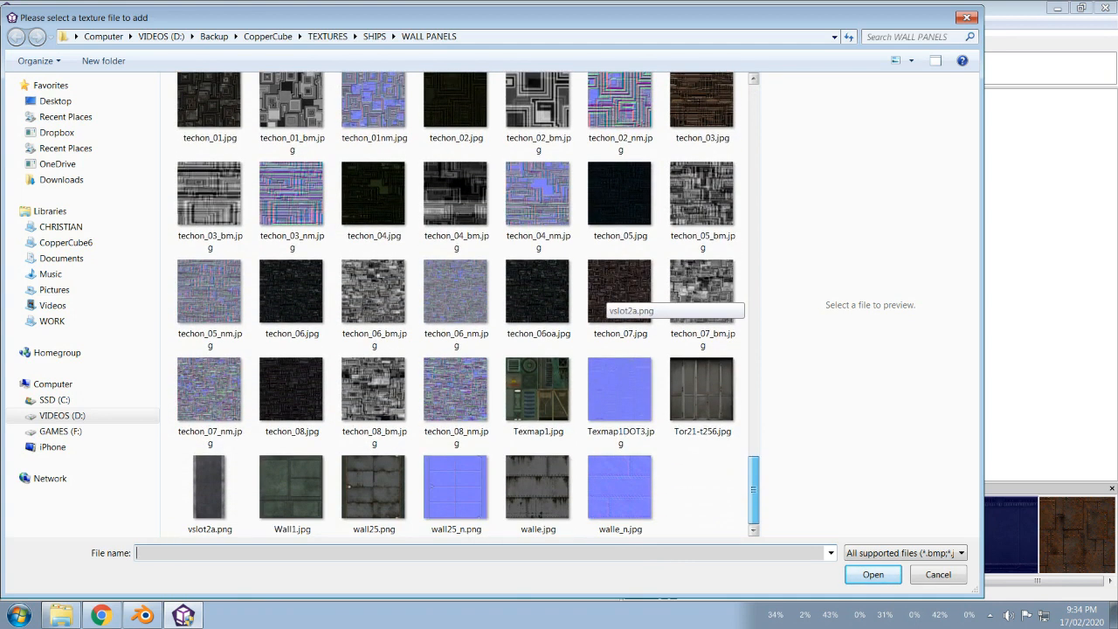
Step: Add fm_29.jpg from the SHIPS\WALKWAYS folder to the textures and apply it to extractedMesh5's material
click(373, 35)
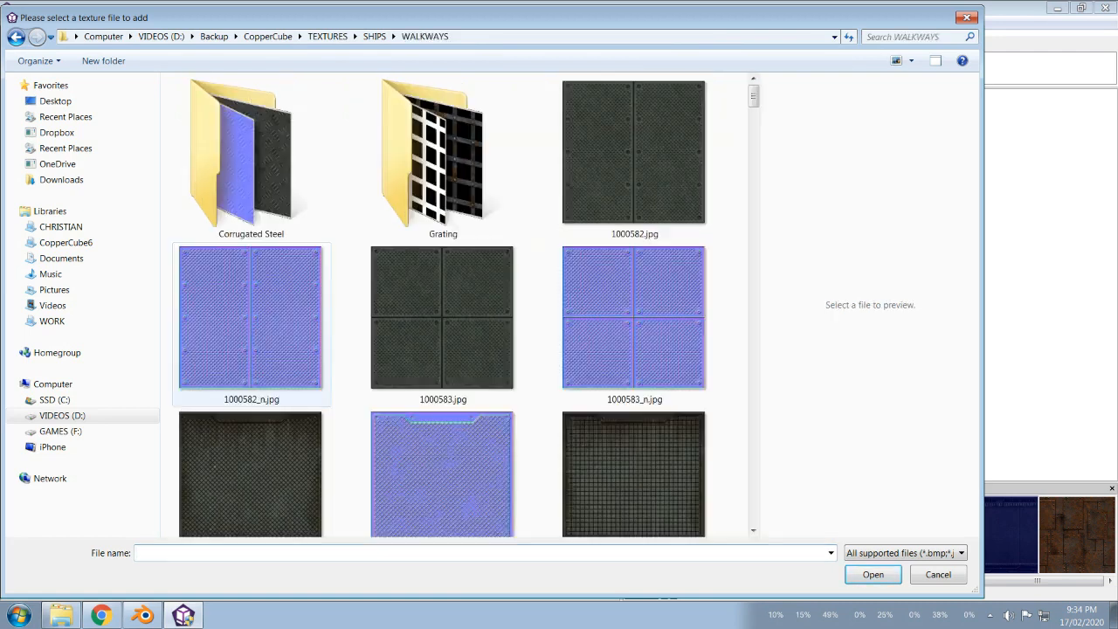
scroll(611, 85, down, 5)
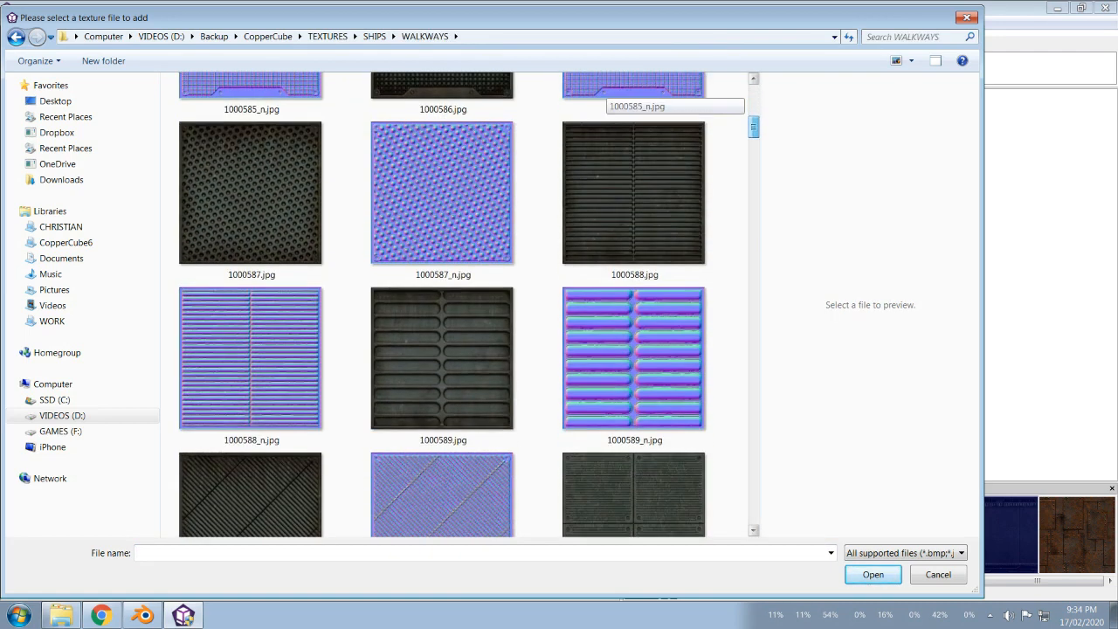
scroll(611, 87, down, 15)
scroll(612, 87, down, 10)
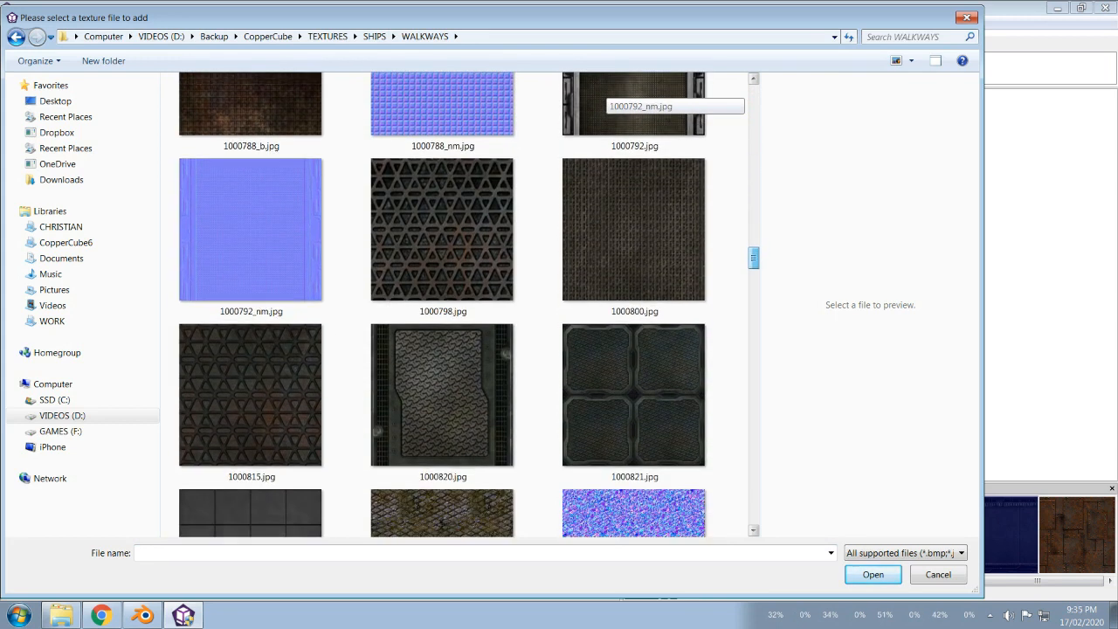
scroll(611, 87, down, 12)
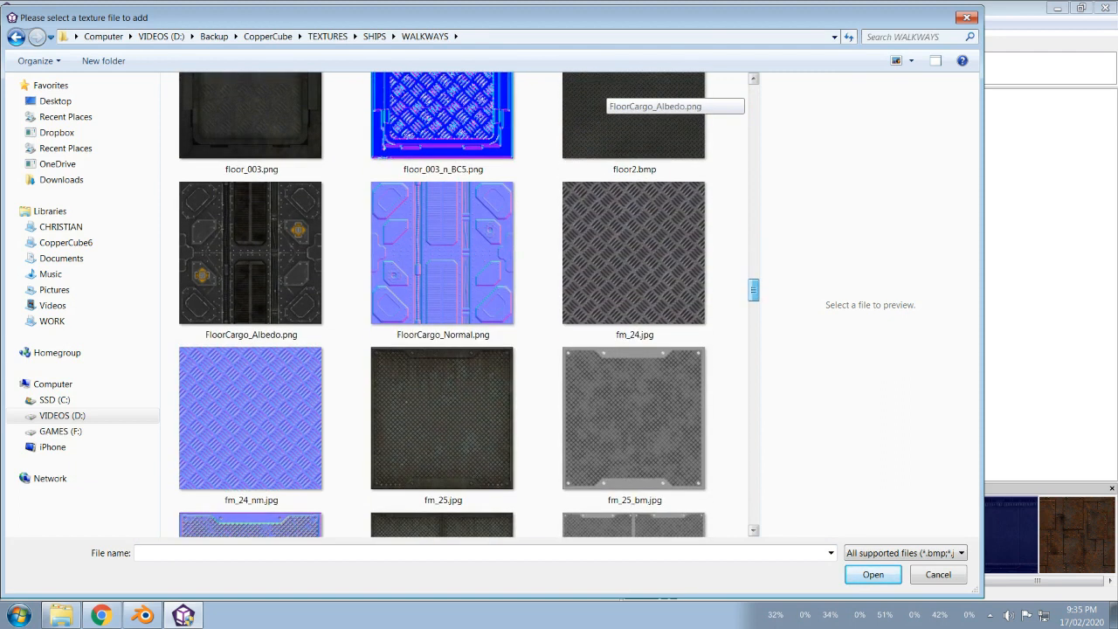
scroll(612, 87, down, 8)
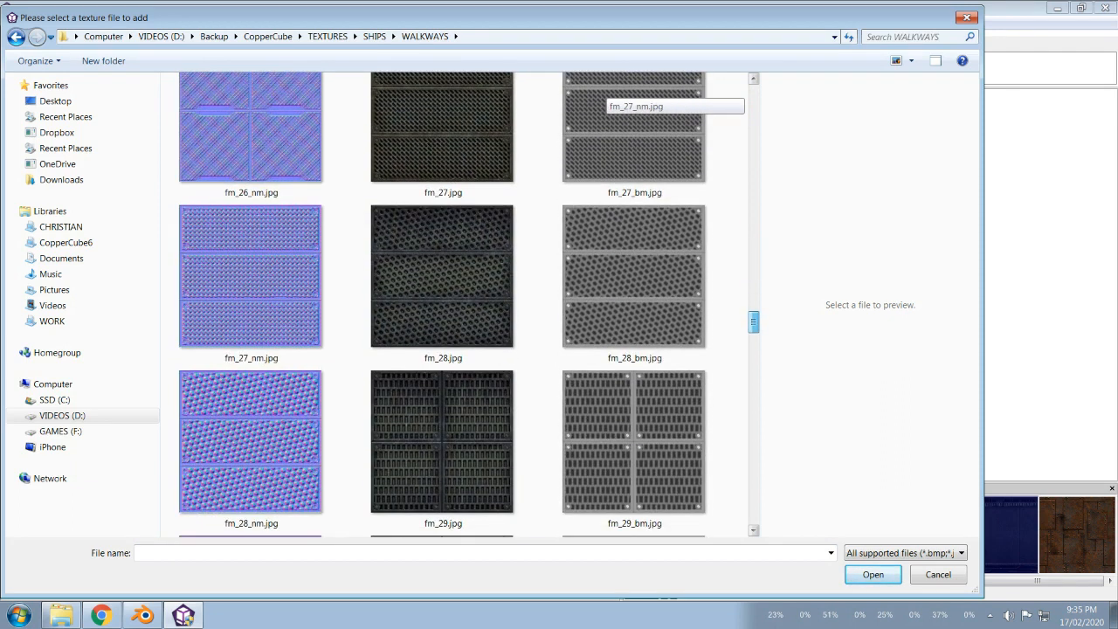
scroll(611, 88, down, 3)
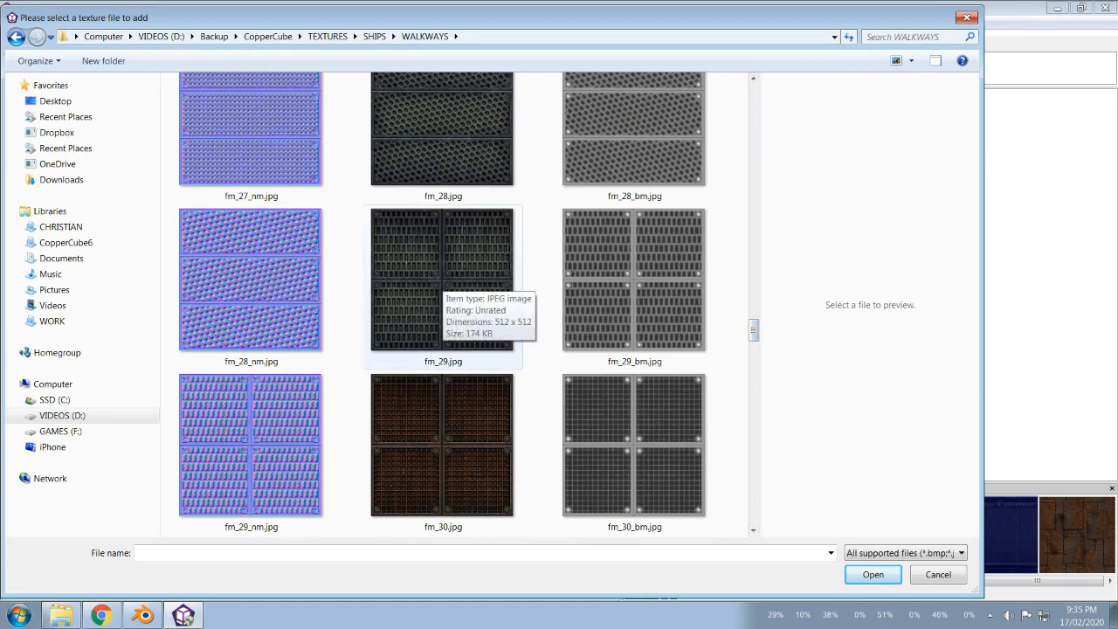
click(442, 278)
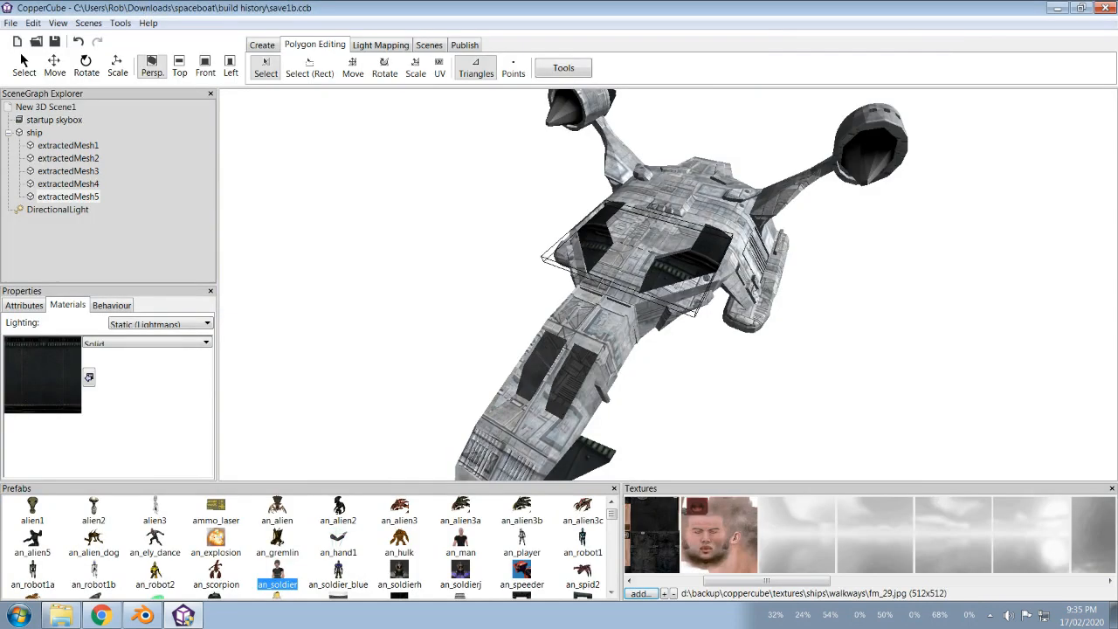
click(89, 377)
Step: Try planar texture coordinates on extractedMesh5 with a resolution of 0.05
drag(874, 375, 852, 362)
scroll(900, 348, up, 5)
click(69, 197)
right_click(69, 196)
mouse_move(131, 234)
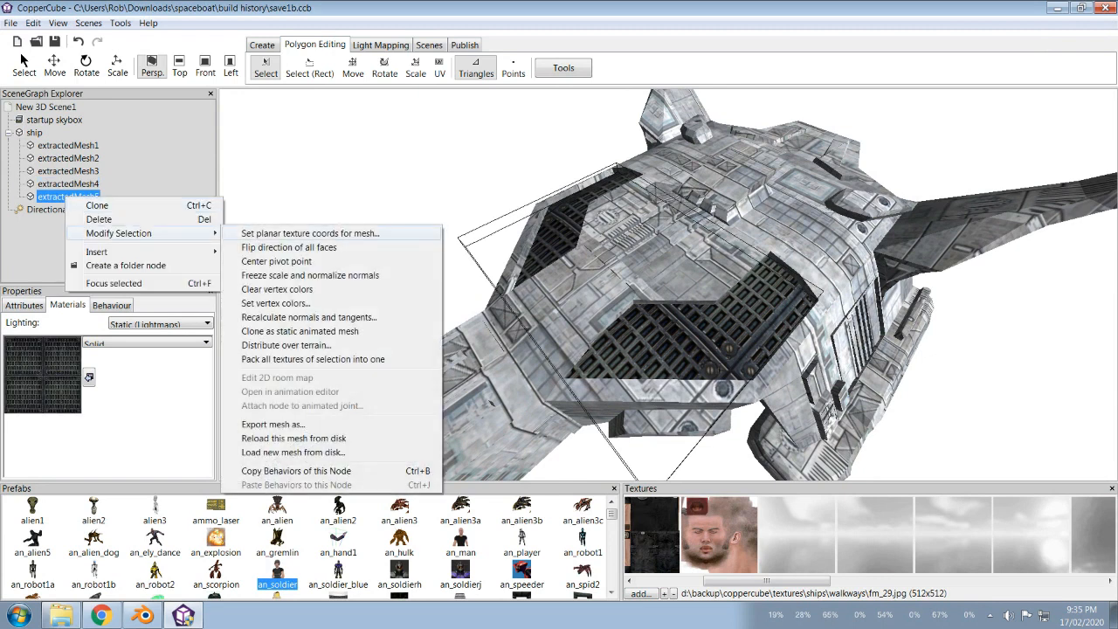
click(271, 234)
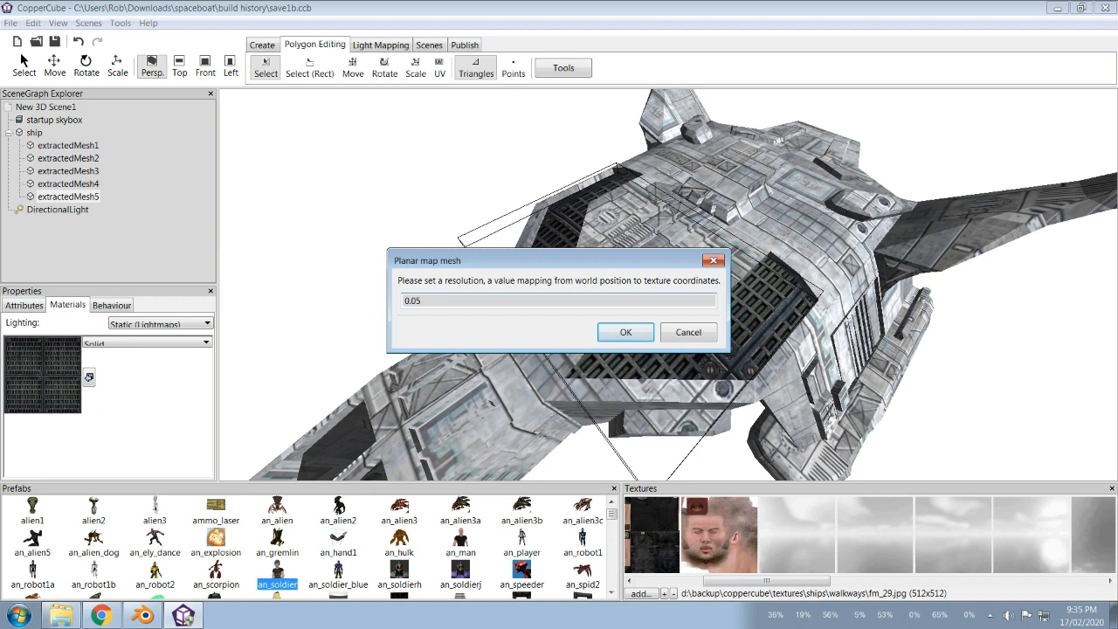
key(Return)
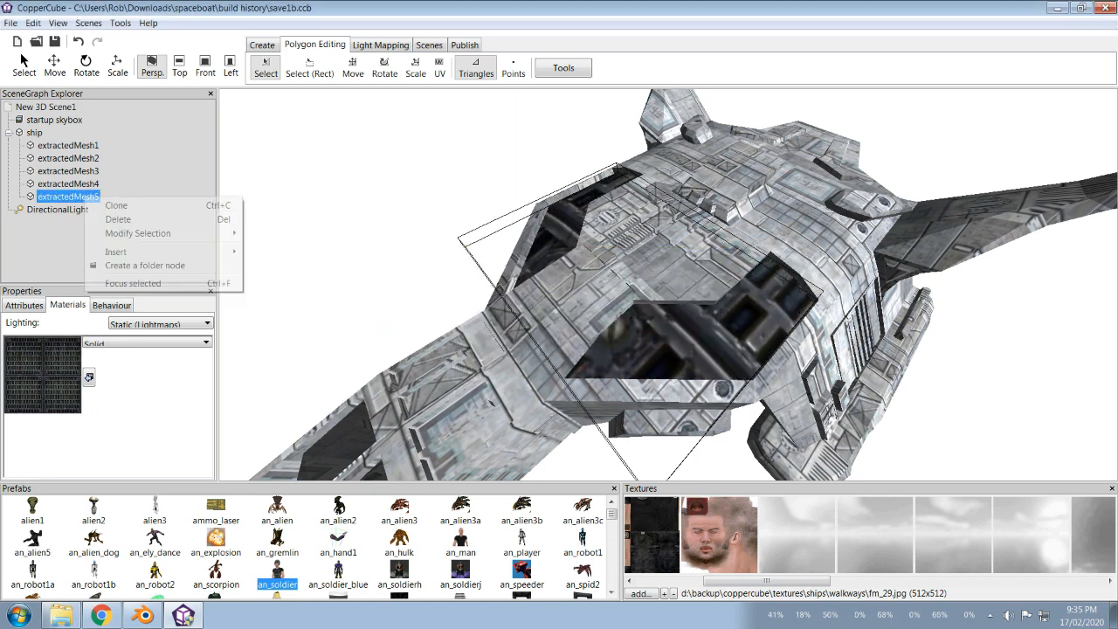
Step: Try remapping extractedMesh5's planar texture coordinates at a different resolution
mouse_move(131, 234)
click(271, 233)
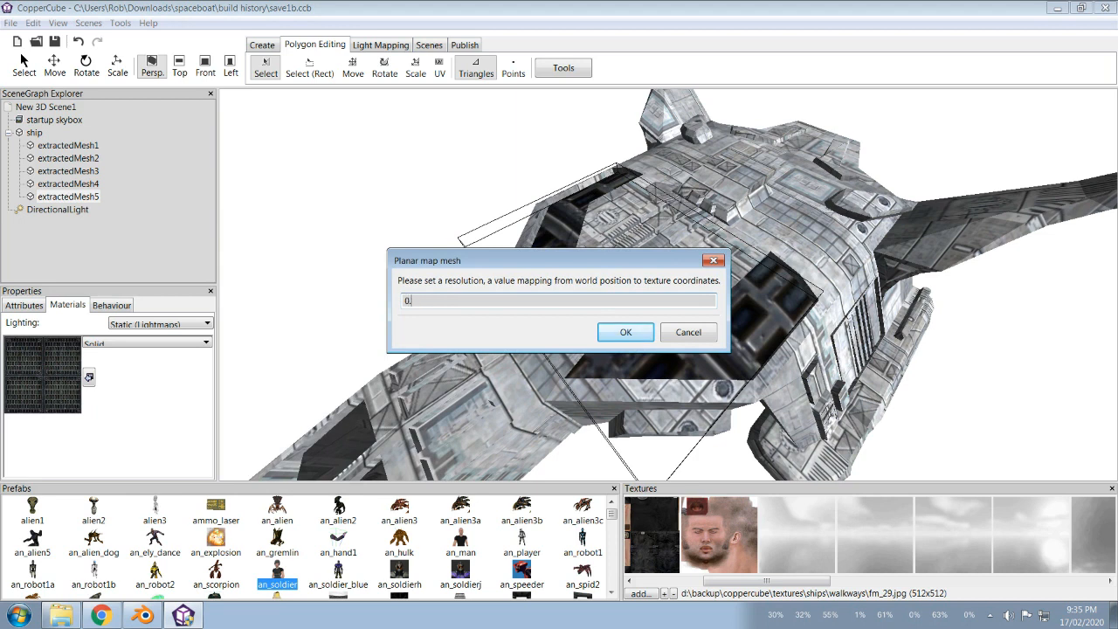
key(Return)
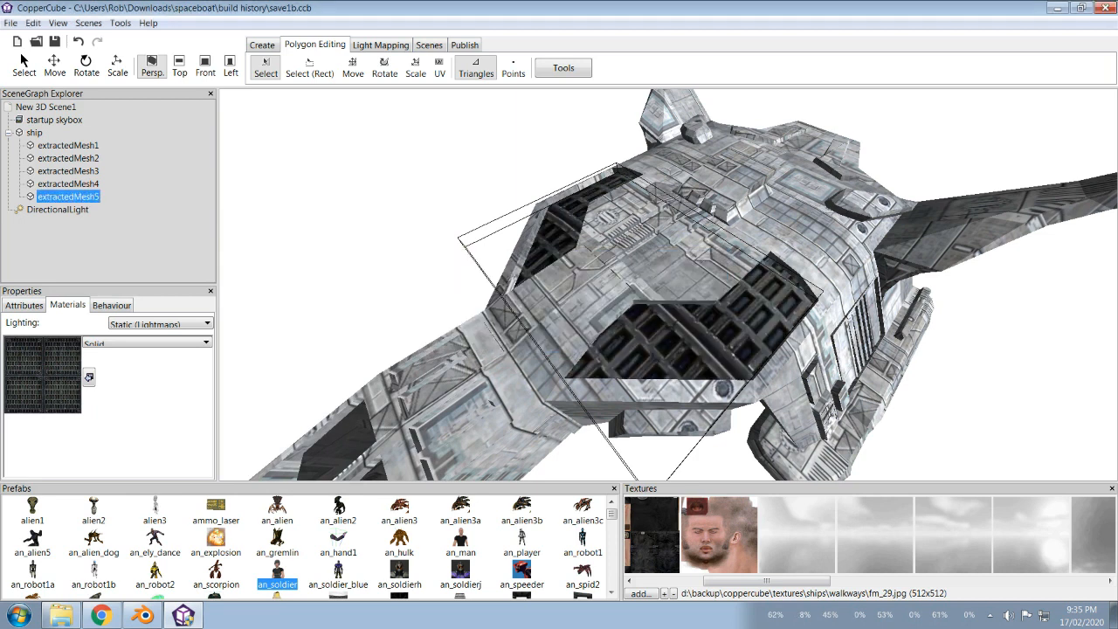
Step: Set the planar texture coordinates of extractedMesh5 to a resolution of 0.5
right_click(87, 195)
mouse_move(131, 230)
click(271, 229)
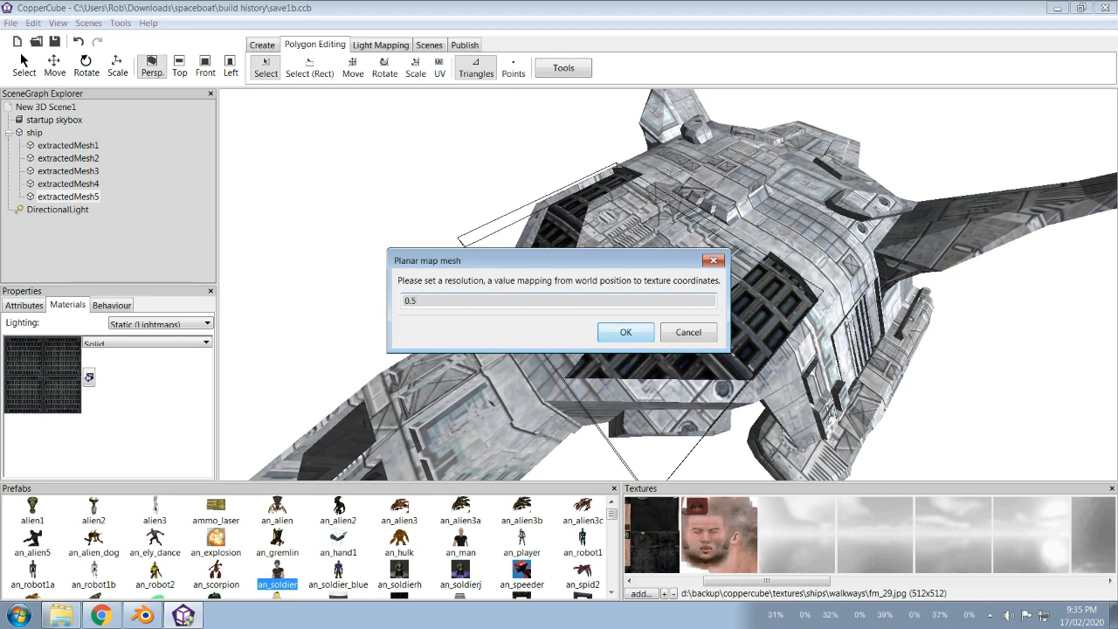
key(Return)
scroll(655, 372, down, 5)
scroll(655, 372, up, 8)
middle_drag(655, 372, 865, 375)
scroll(668, 285, down, 6)
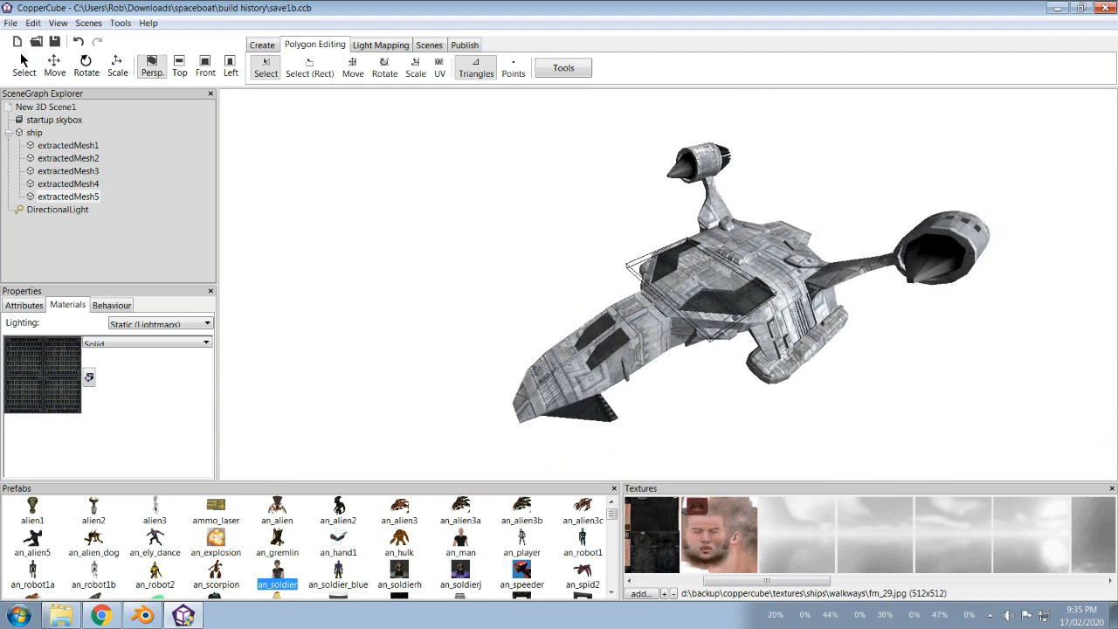
Step: Go through extractedMesh1 to extractedMesh5 to examine which part of the ship and which material each one covers
click(68, 145)
click(68, 158)
click(68, 171)
click(68, 184)
click(68, 197)
click(69, 184)
click(68, 172)
click(68, 158)
click(68, 145)
click(68, 158)
click(68, 171)
click(68, 183)
click(68, 196)
click(68, 183)
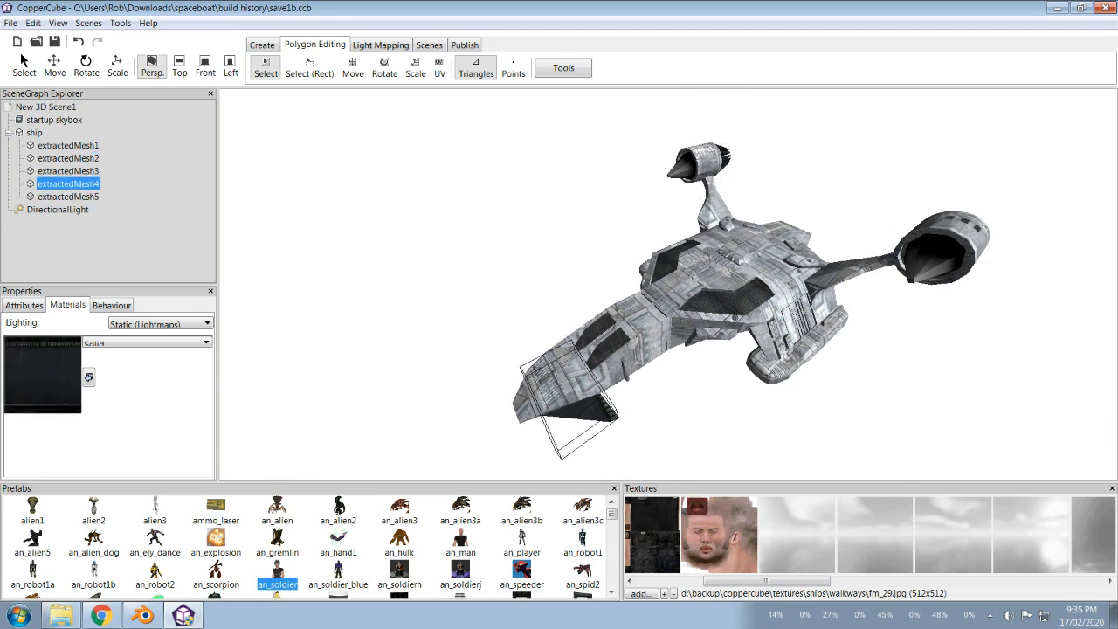
click(68, 171)
click(68, 158)
click(68, 145)
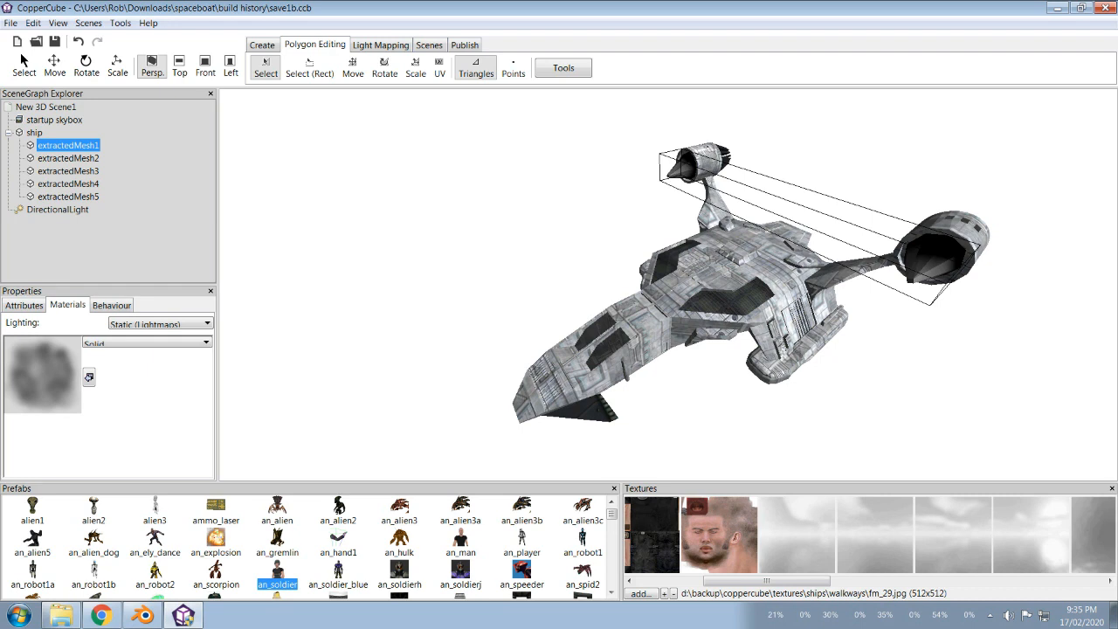
Step: Examine the grating texture on the ship's upper hull panels up close and from a distance
scroll(695, 292, up, 8)
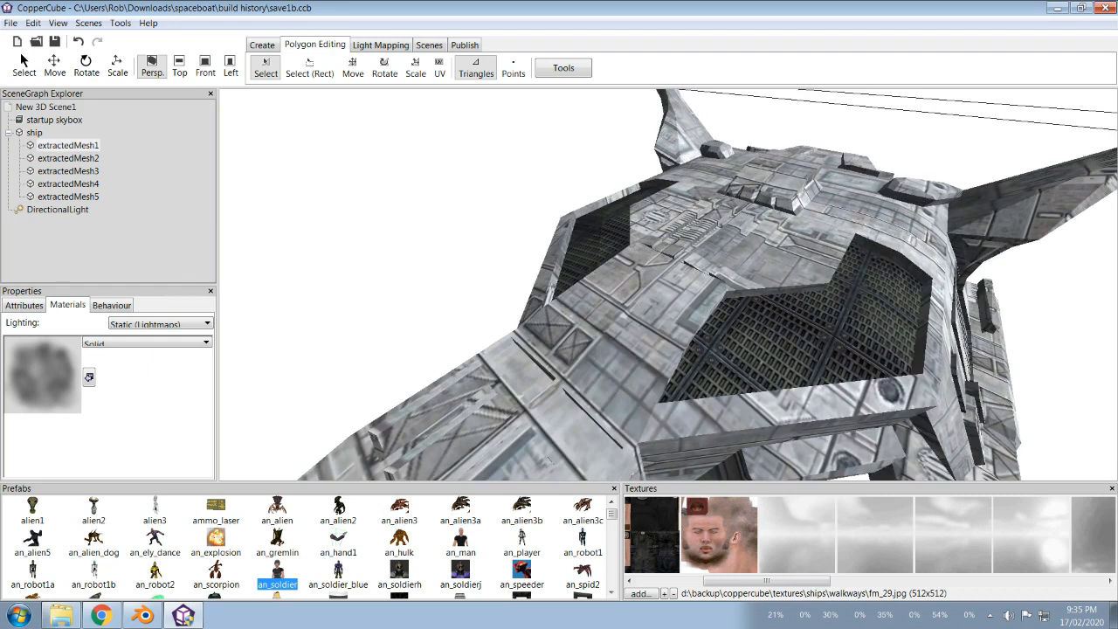
middle_drag(549, 460, 892, 398)
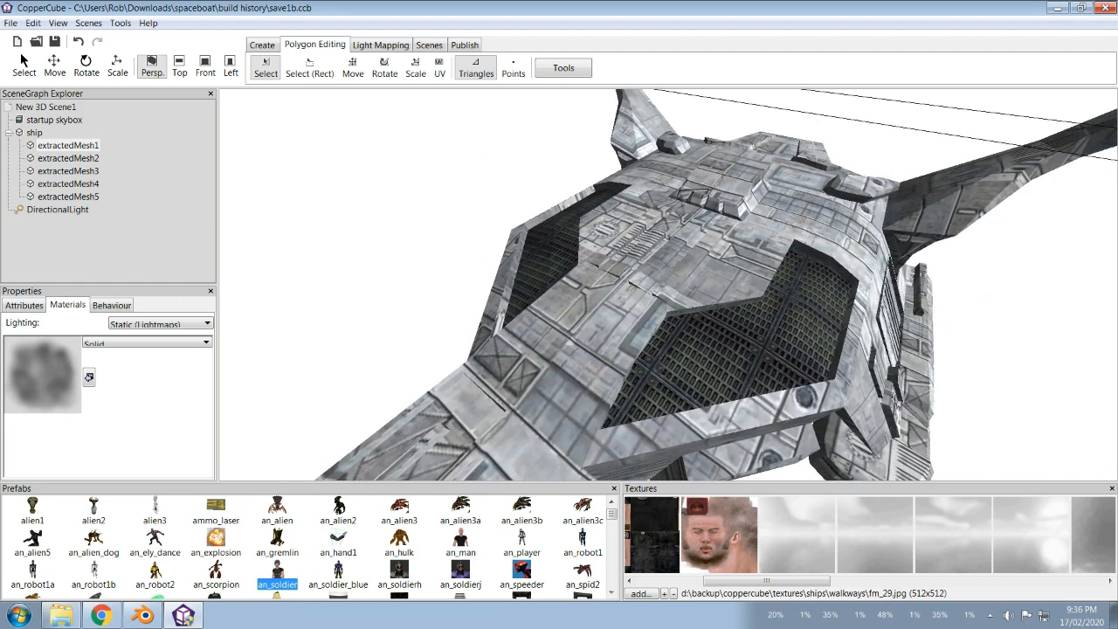
scroll(669, 283, down, 8)
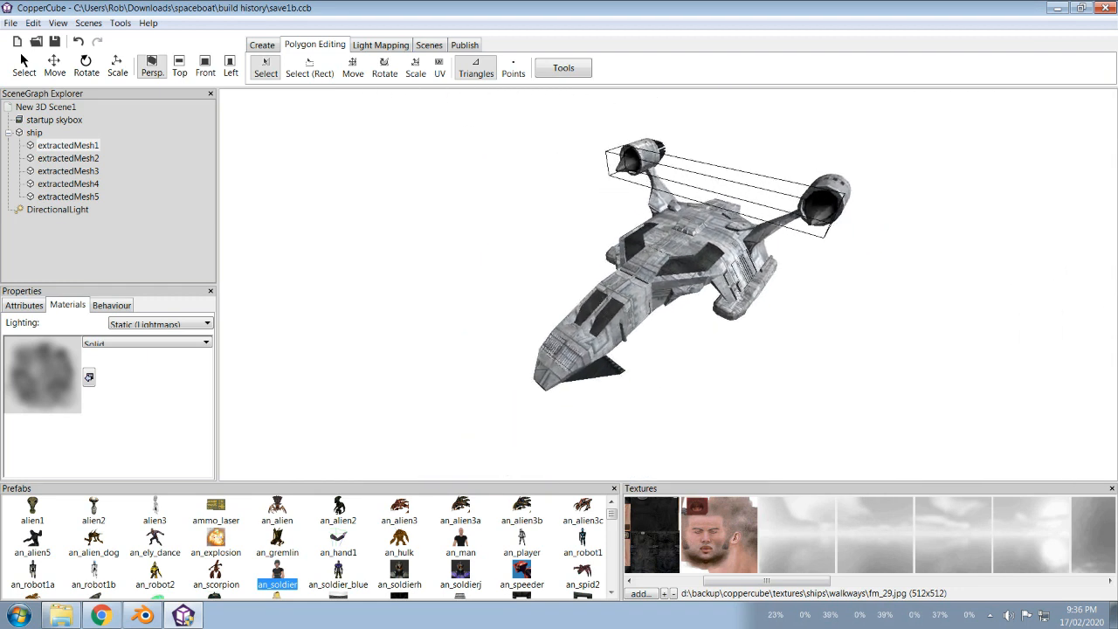
scroll(668, 284, up, 8)
middle_drag(668, 284, 647, 297)
scroll(668, 284, down, 5)
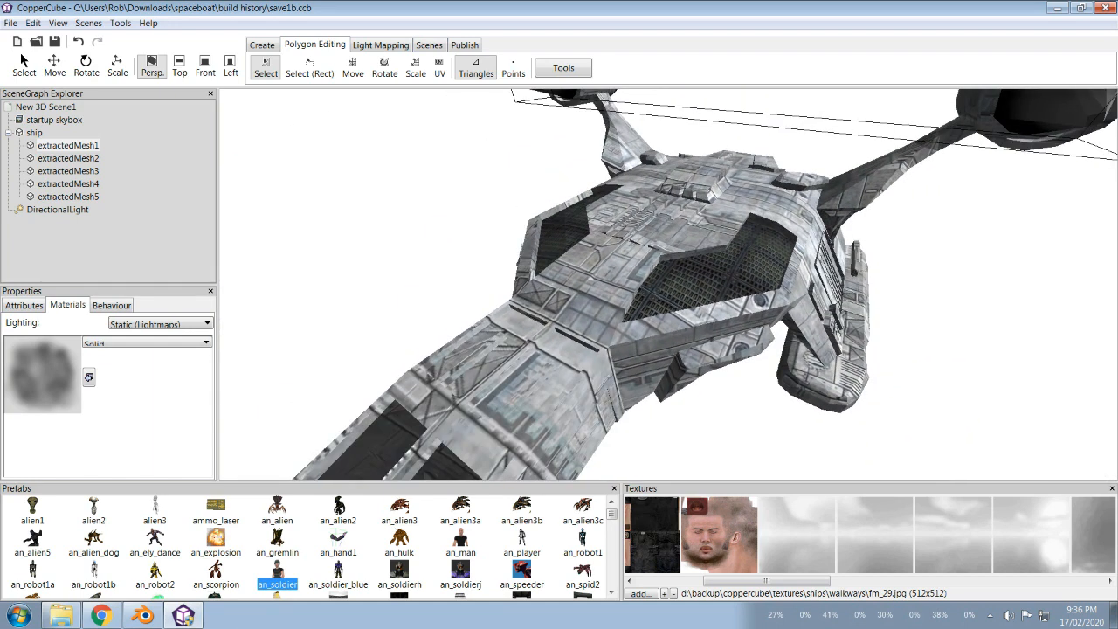
Step: Focus the view on the ship node and examine the whole model from different angles
click(34, 132)
right_click(34, 133)
mouse_move(84, 169)
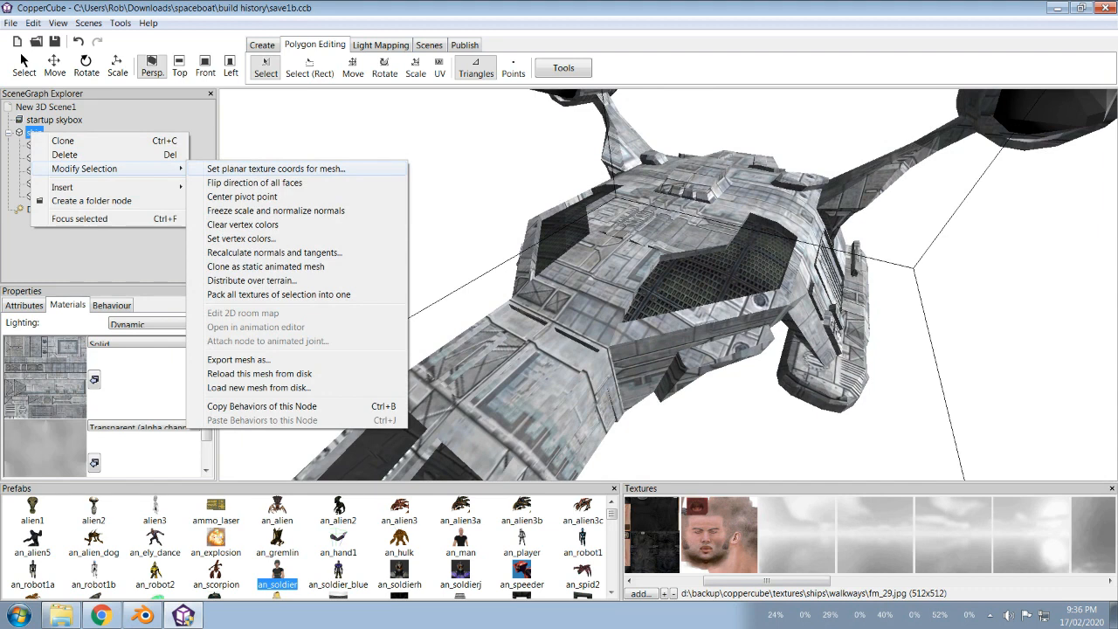
click(109, 219)
middle_drag(668, 284, 606, 317)
scroll(668, 284, up, 3)
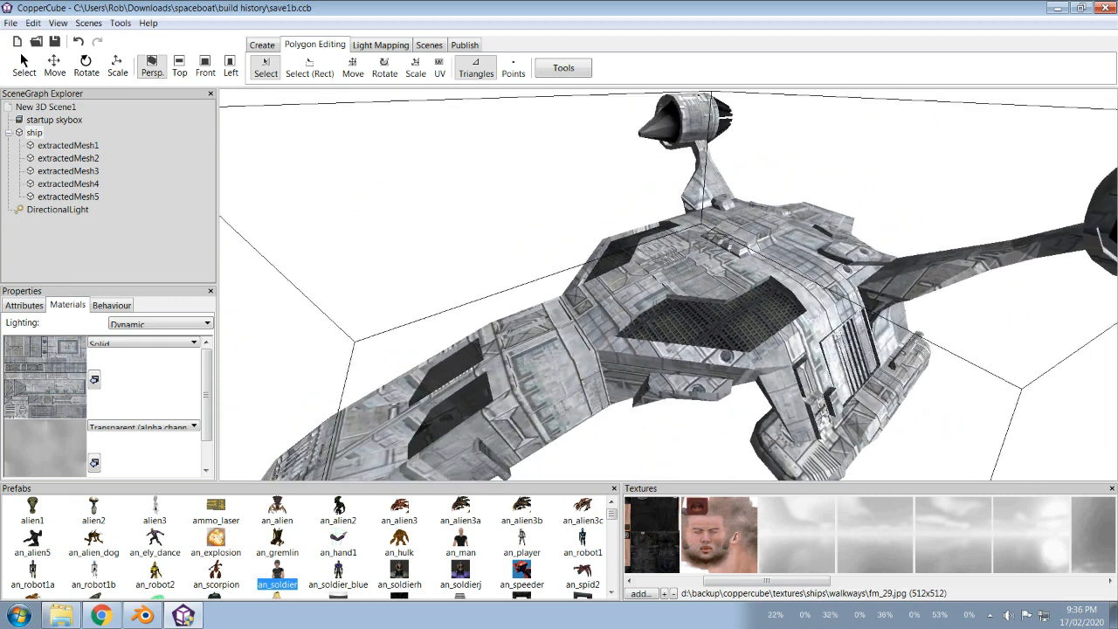
drag(667, 285, 637, 280)
scroll(667, 284, down, 5)
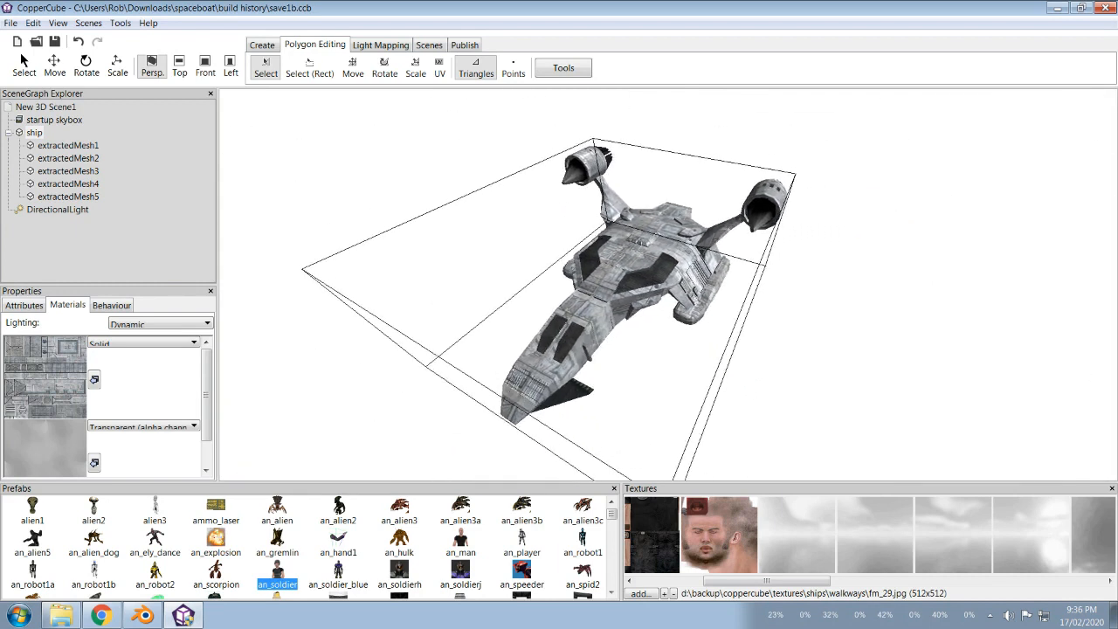
scroll(668, 283, up, 5)
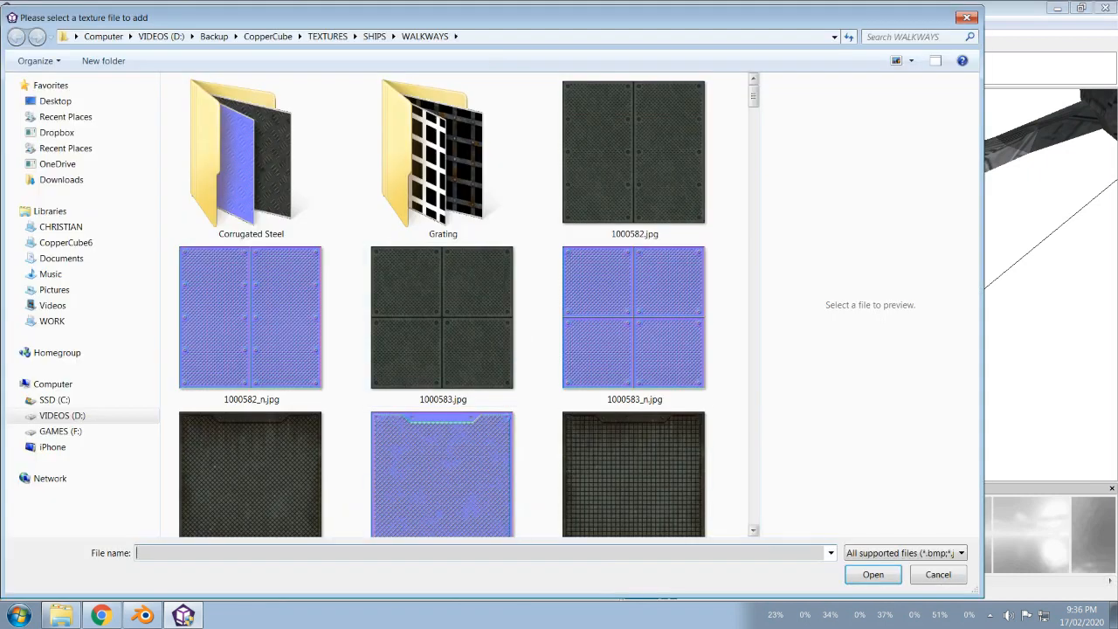
Step: Add cargo.png from the EXTERNAL HULL folder under SHIPS to the texture library
scroll(611, 96, down, 2)
scroll(612, 96, down, 8)
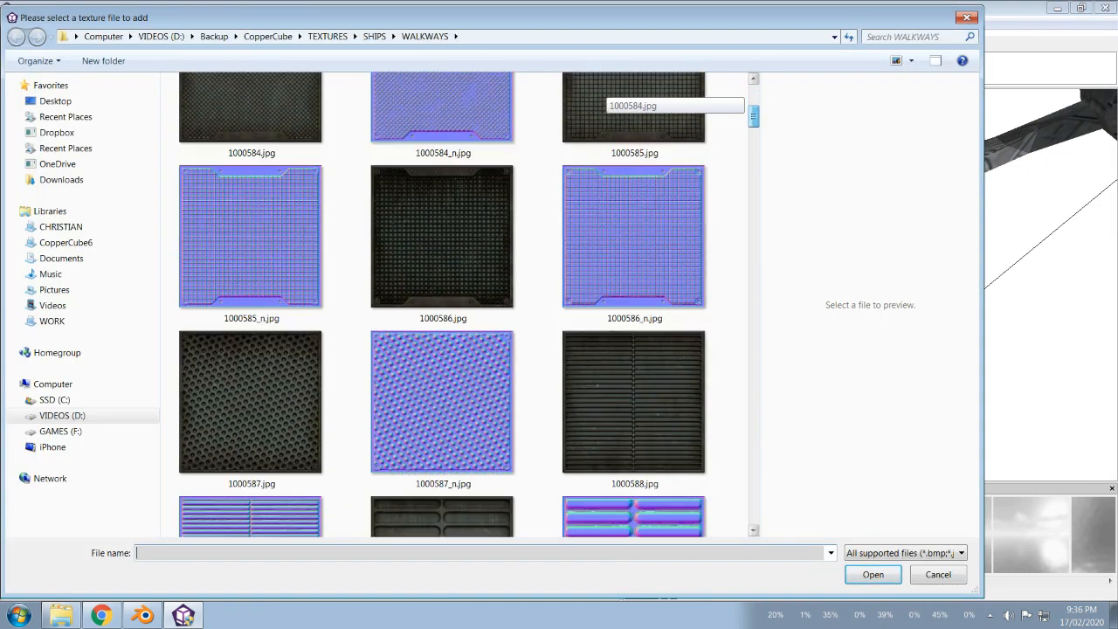
scroll(612, 96, down, 1)
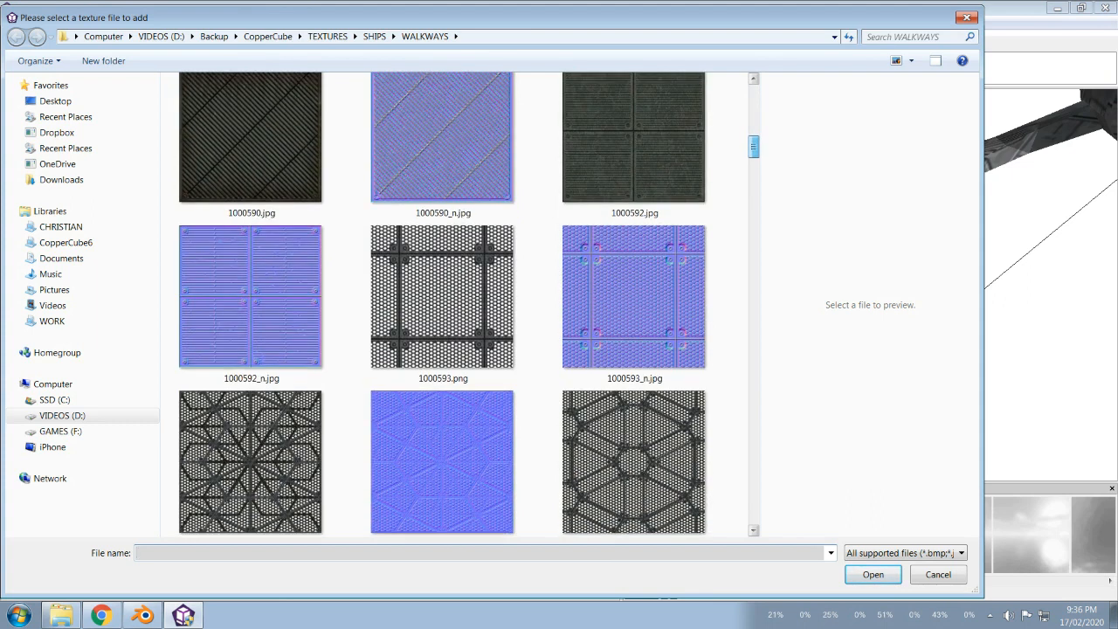
click(375, 37)
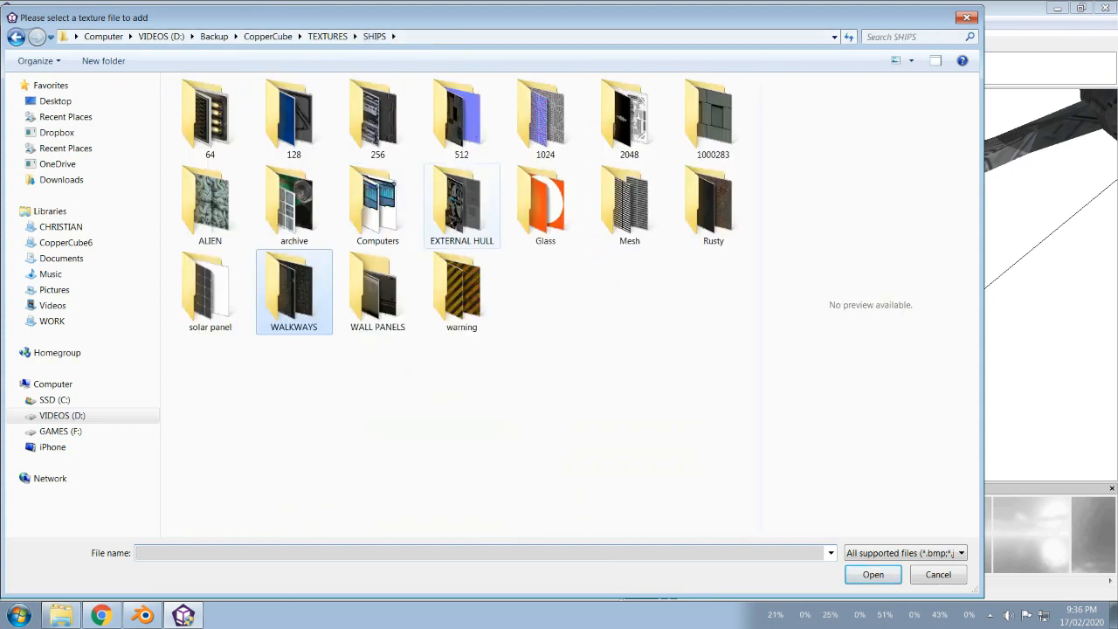
double_click(459, 207)
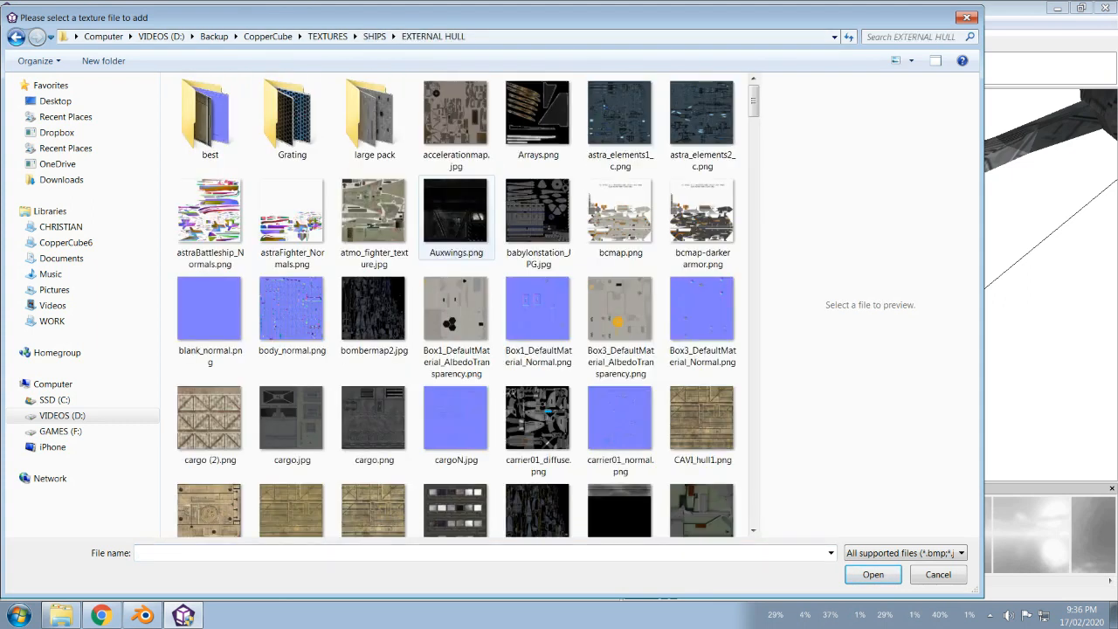
scroll(593, 96, down, 5)
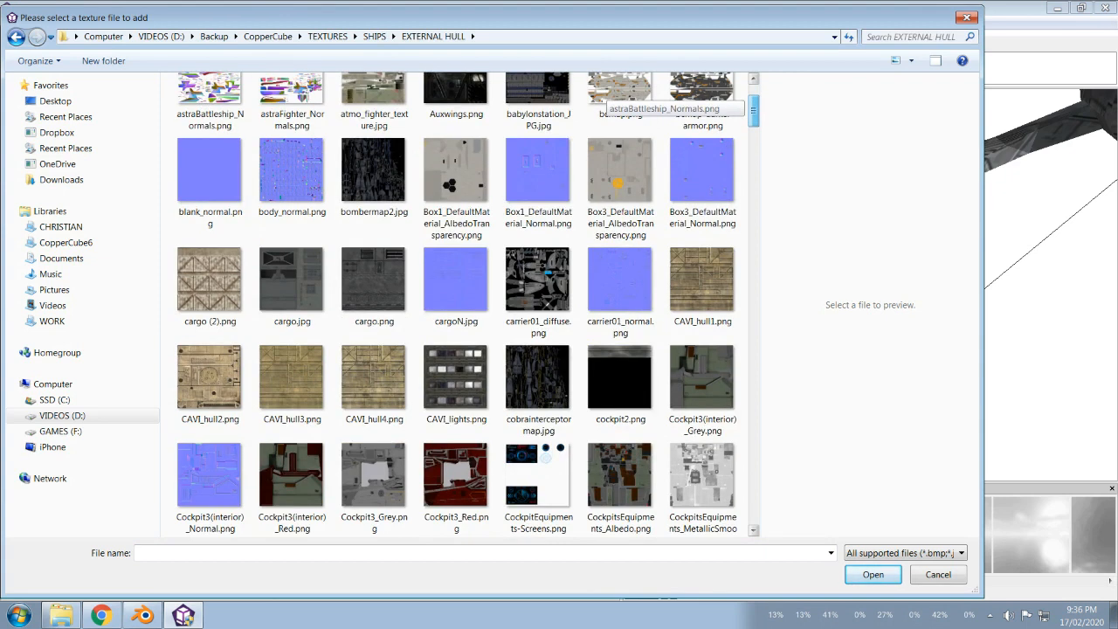
click(374, 196)
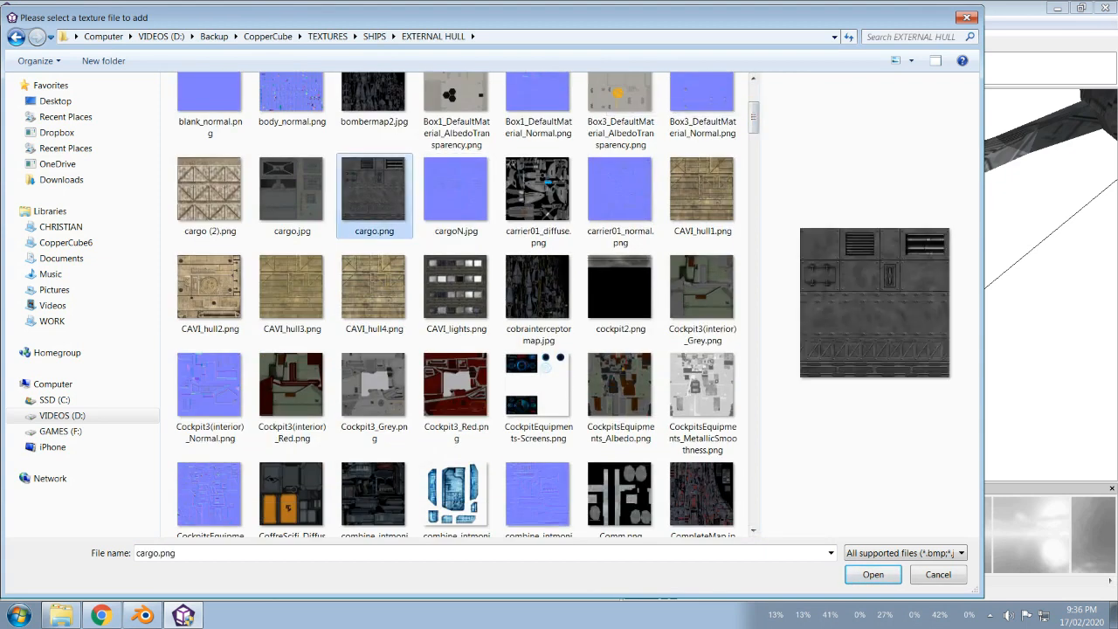
click(872, 574)
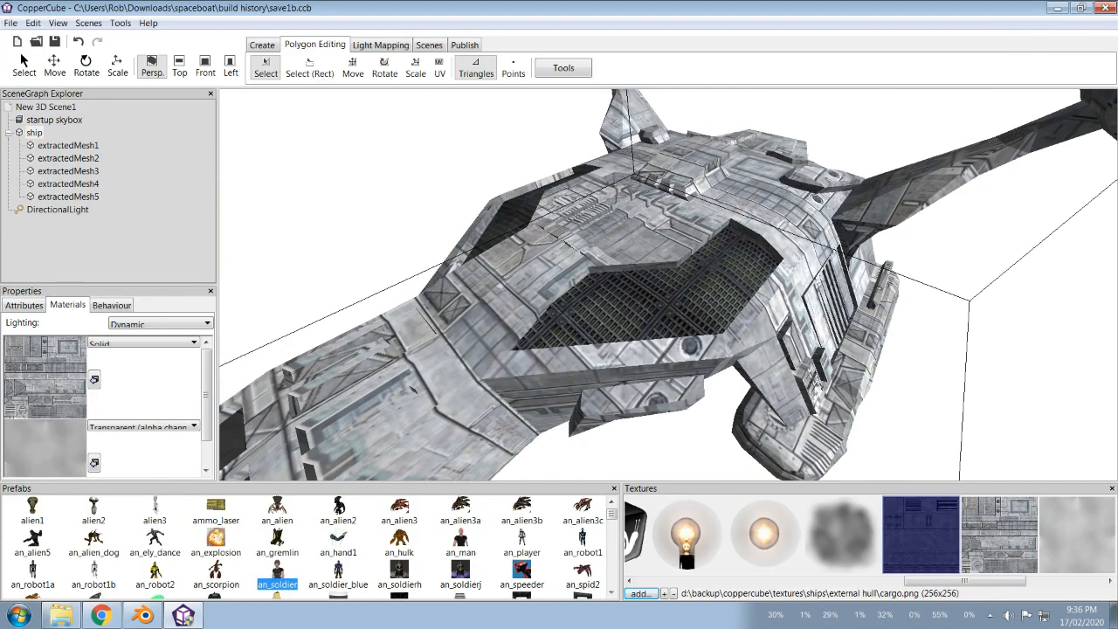
Step: Apply the cargo.png texture to extractedMesh5, the ship's upper hull panels, and examine it from several angles
click(410, 389)
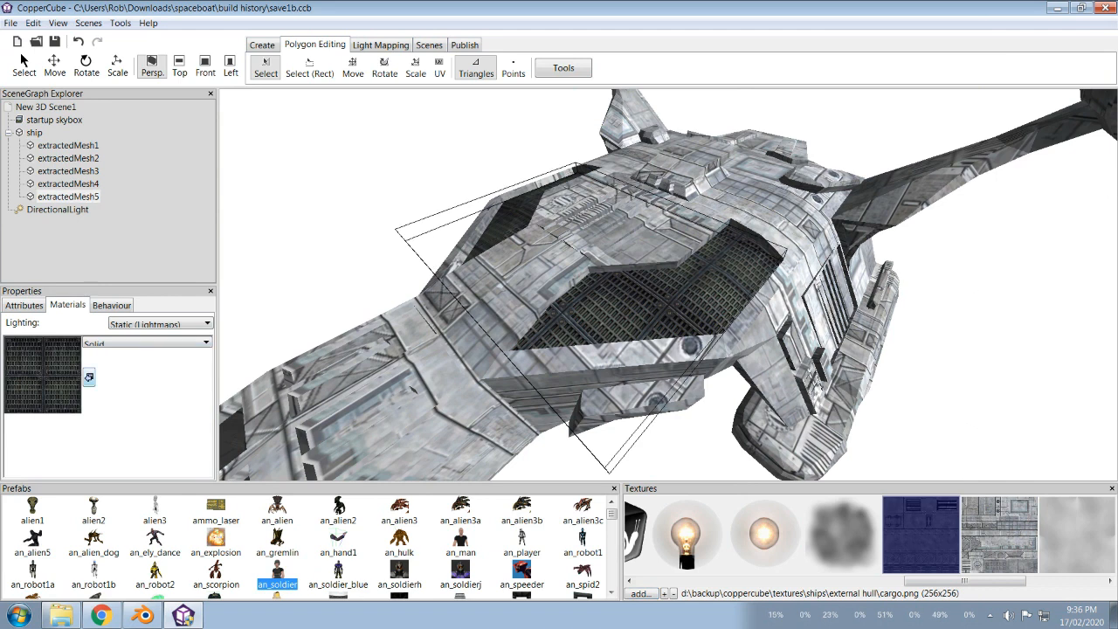
click(89, 378)
drag(410, 366, 779, 276)
scroll(668, 284, down, 5)
drag(668, 285, 839, 310)
scroll(669, 285, up, 10)
scroll(669, 284, down, 5)
drag(668, 285, 585, 262)
Step: Apply the cargo.png texture to extractedMesh4, the fin beside the ship's nose
click(68, 183)
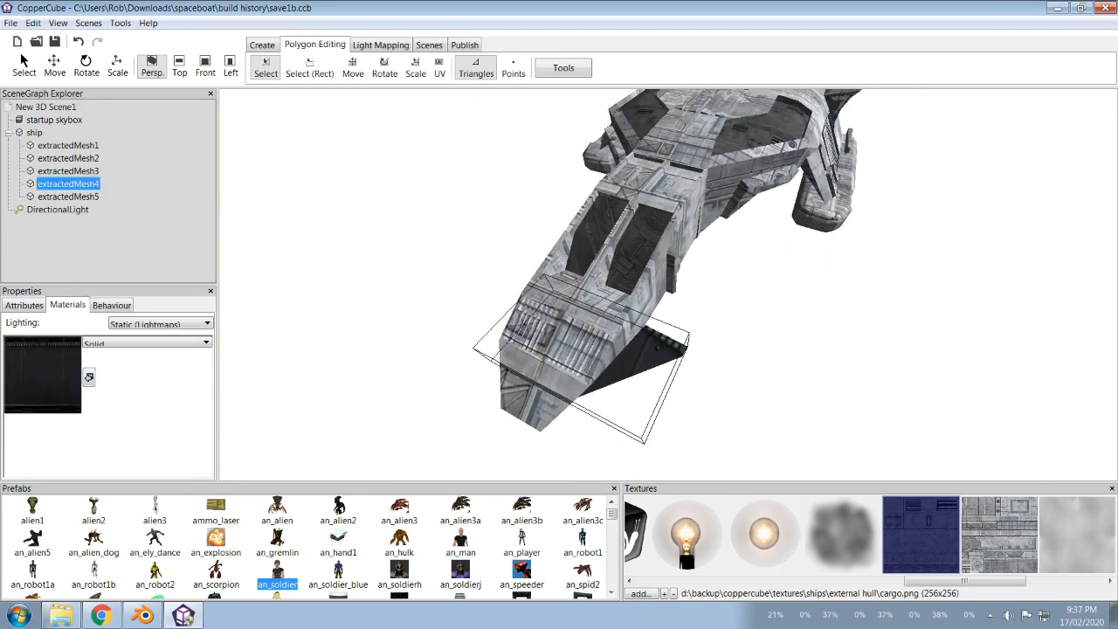
click(89, 376)
drag(577, 262, 524, 319)
scroll(667, 285, up, 3)
scroll(668, 285, down, 3)
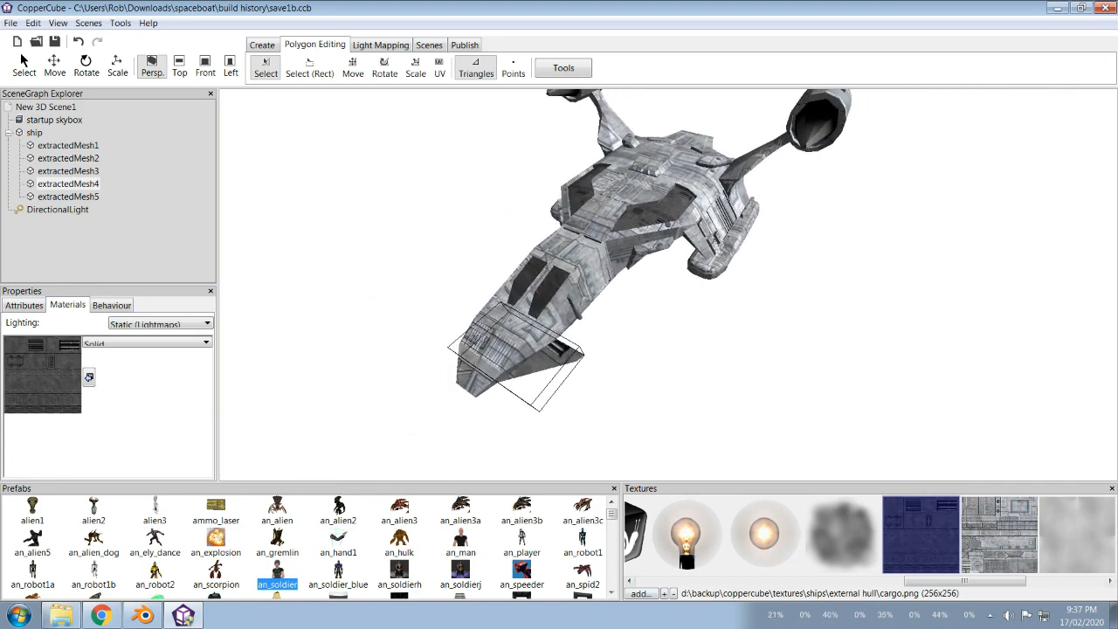
Step: Add Box3_DefaultMaterial_AlbedoTransparency.png from the EXTERNAL HULL folder and apply it to extractedMesh4 and extractedMesh5
double_click(620, 314)
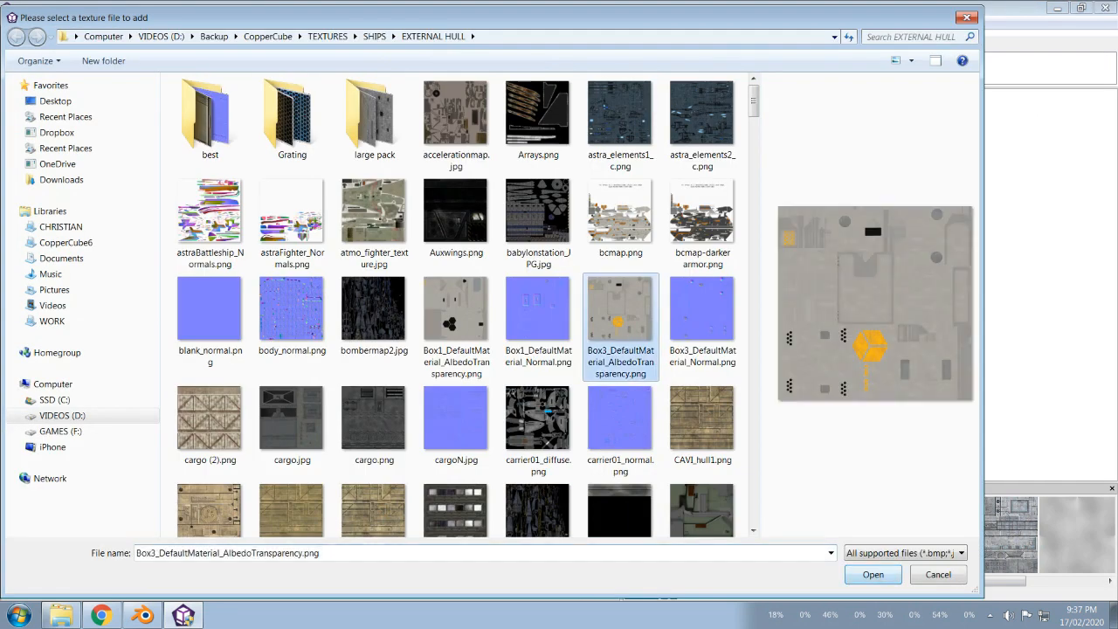
click(88, 377)
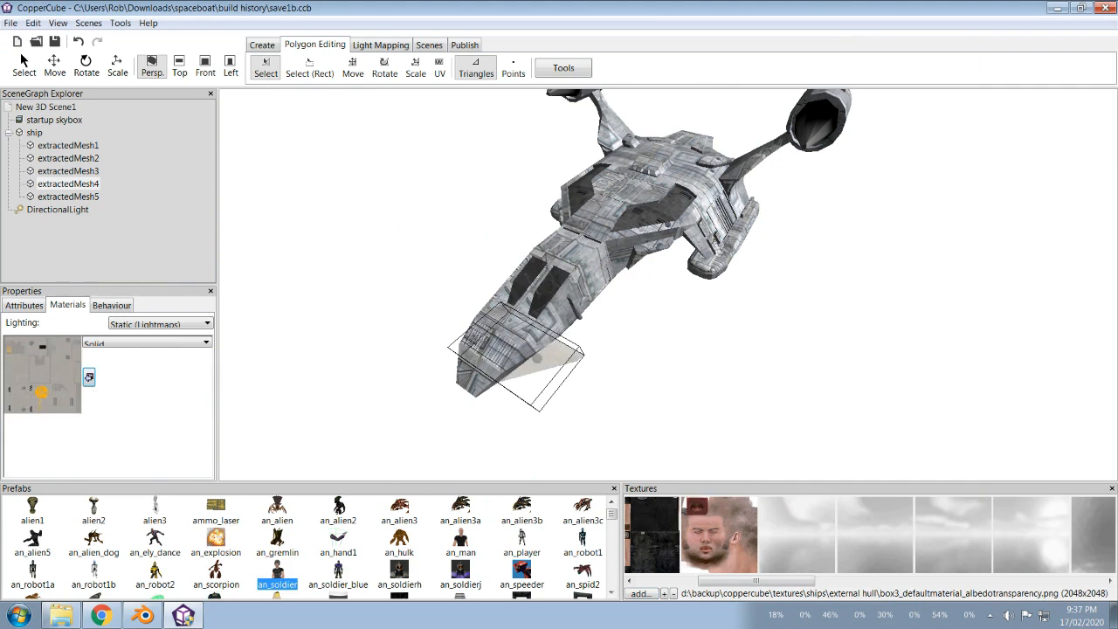
click(68, 197)
click(88, 376)
middle_drag(611, 288, 633, 389)
scroll(668, 284, up, 3)
scroll(668, 285, down, 2)
middle_drag(577, 262, 574, 305)
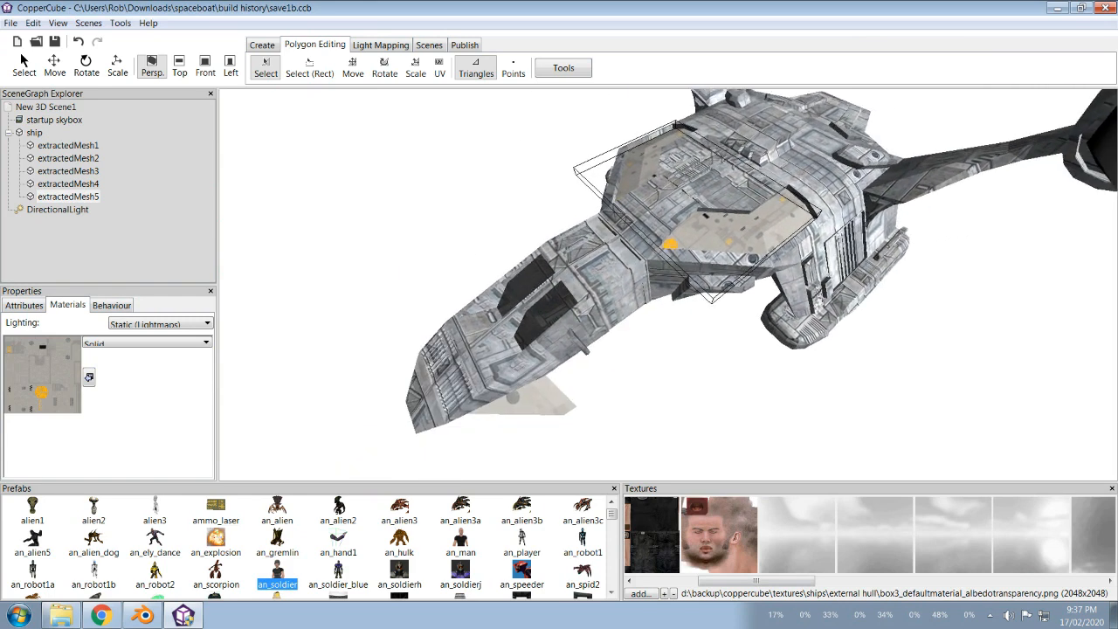
Step: Add Hull1 (4).png from the EXTERNAL HULL folder and apply it to the upper hull panels of extractedMesh5
click(640, 593)
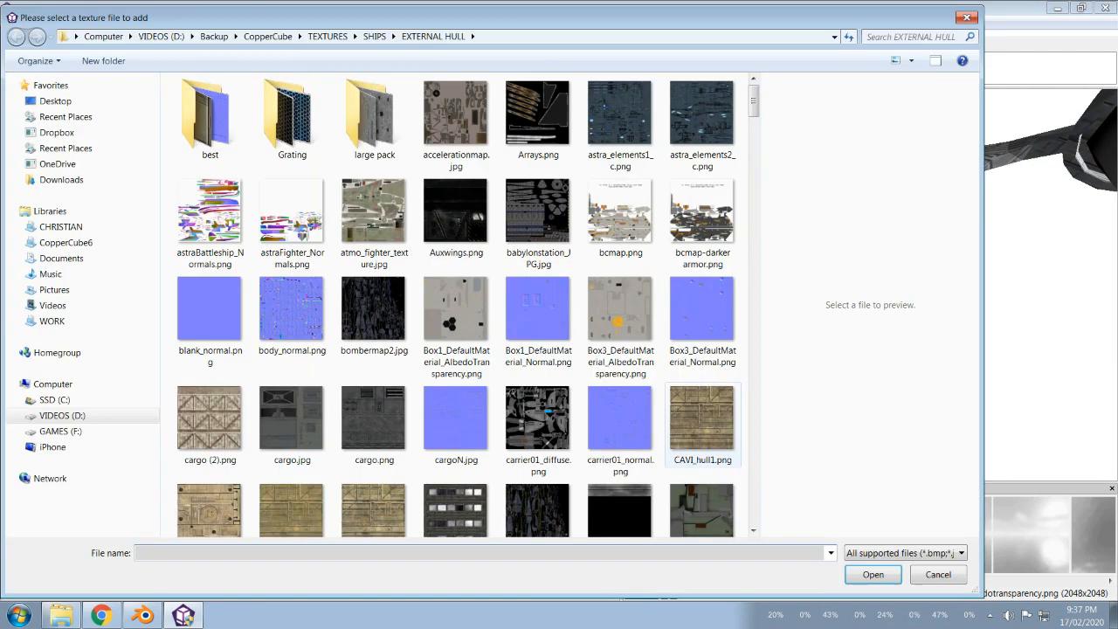
scroll(620, 105, down, 6)
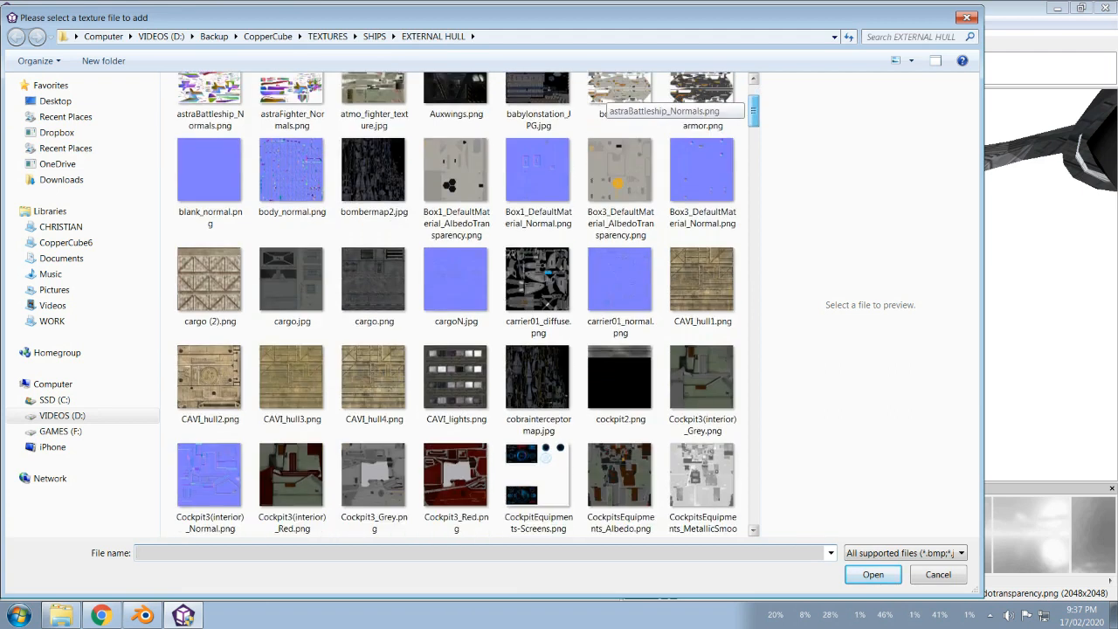
scroll(620, 105, down, 6)
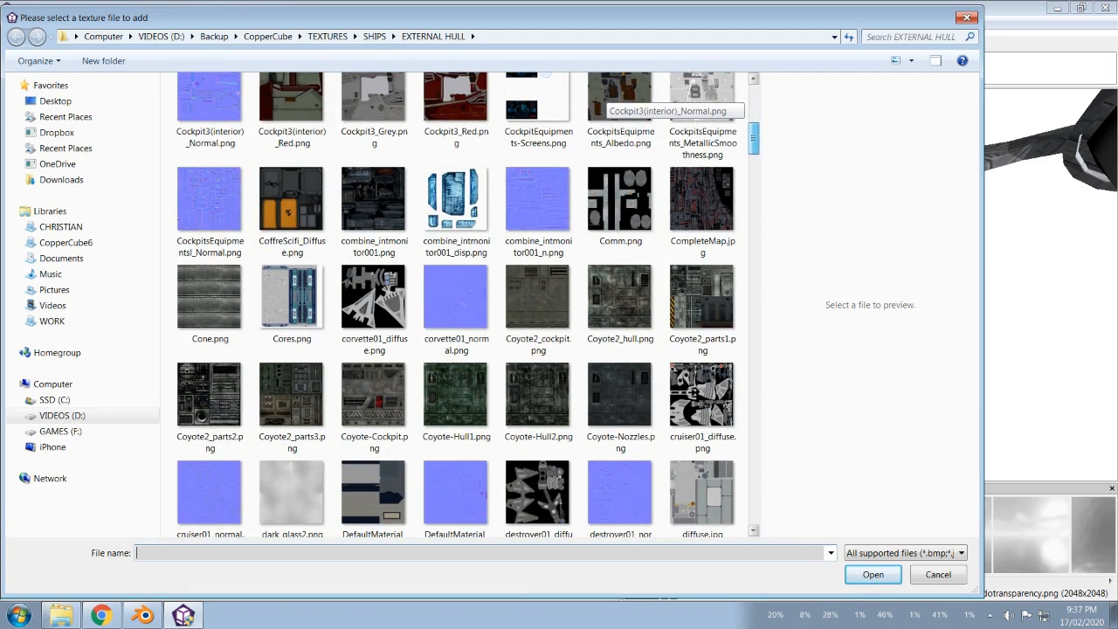
scroll(620, 105, down, 8)
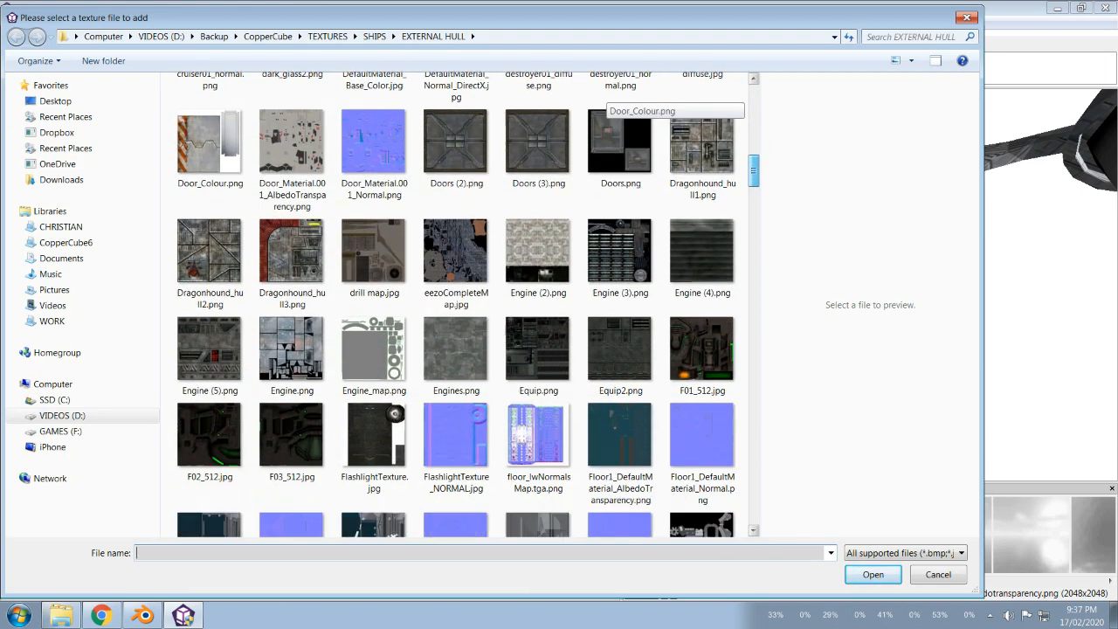
scroll(620, 105, down, 5)
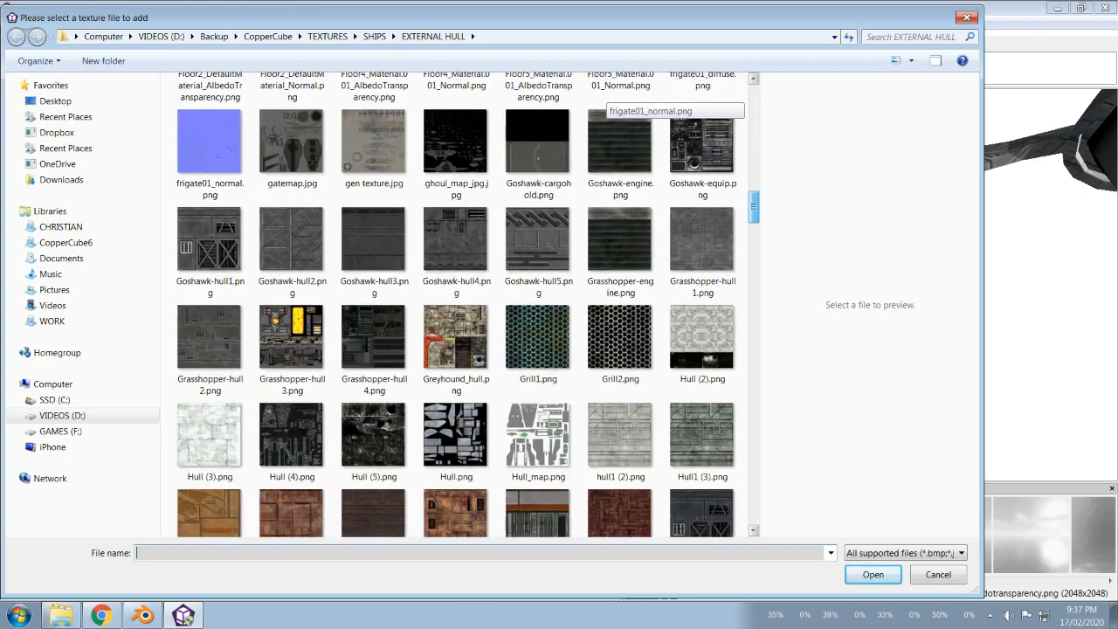
scroll(620, 105, down, 1)
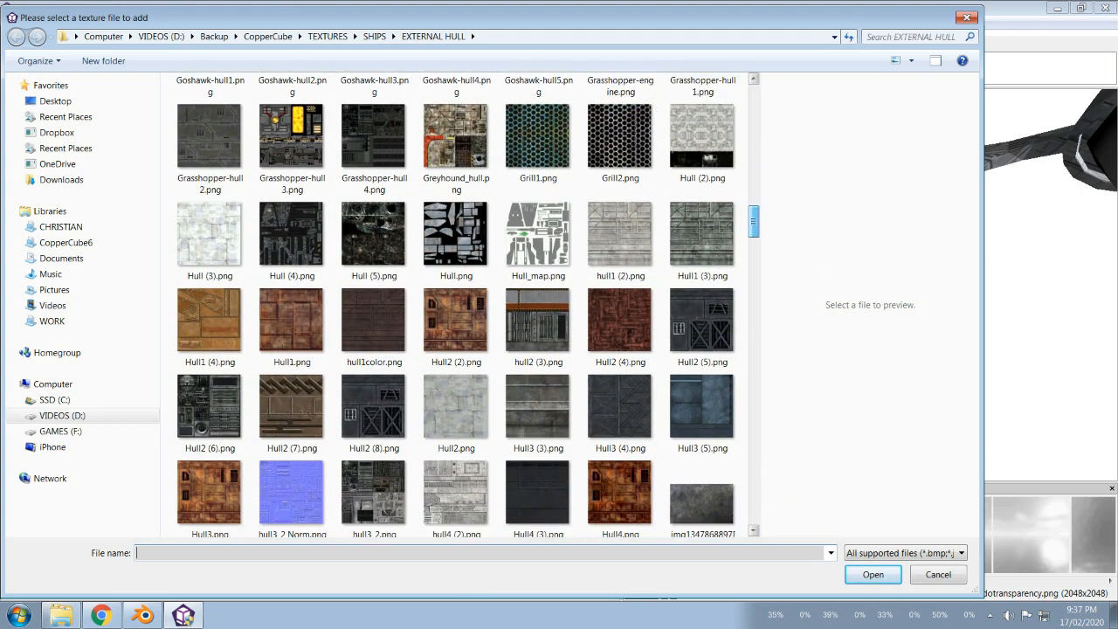
click(210, 325)
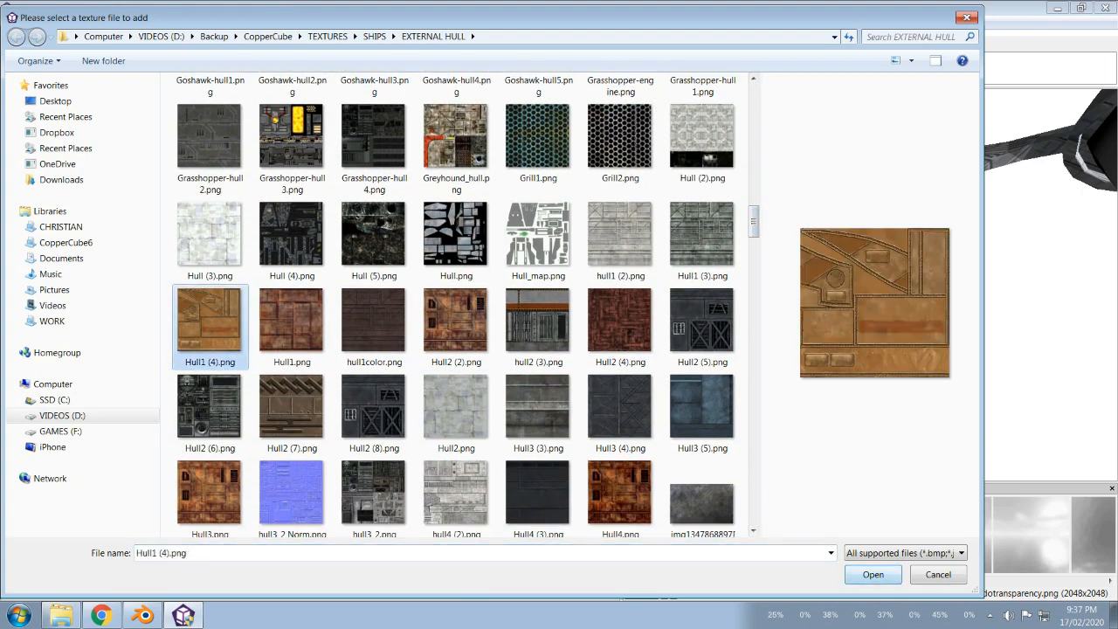
double_click(210, 324)
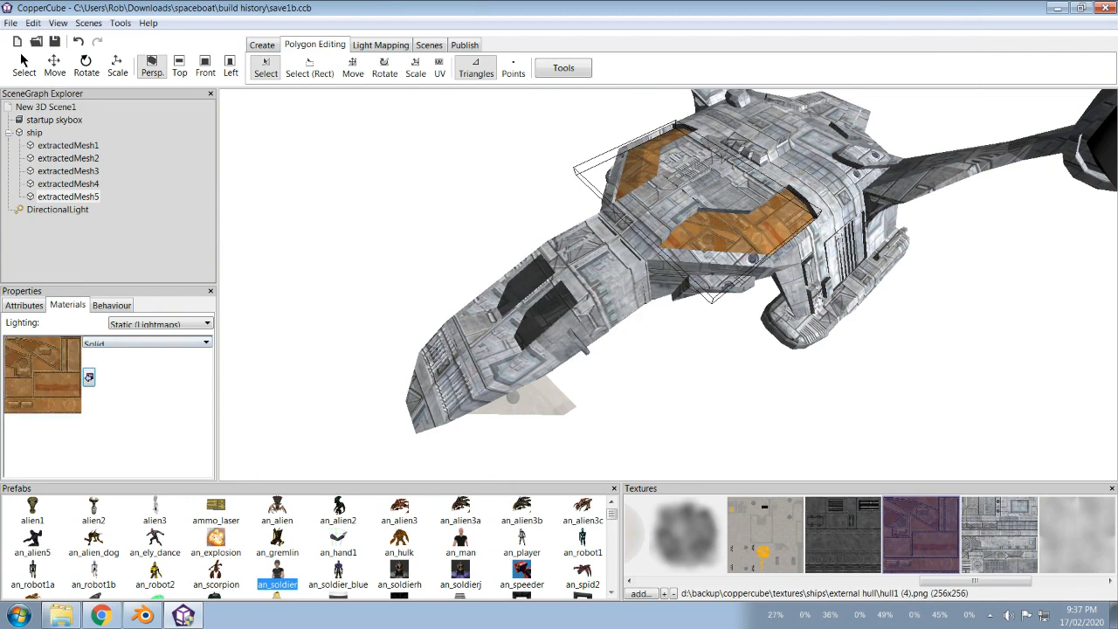
Step: Apply the Hull1 (4).png texture to extractedMesh4 and compare it with the upper hull panels
click(68, 183)
click(90, 376)
right_drag(668, 284, 463, 402)
scroll(669, 284, down, 5)
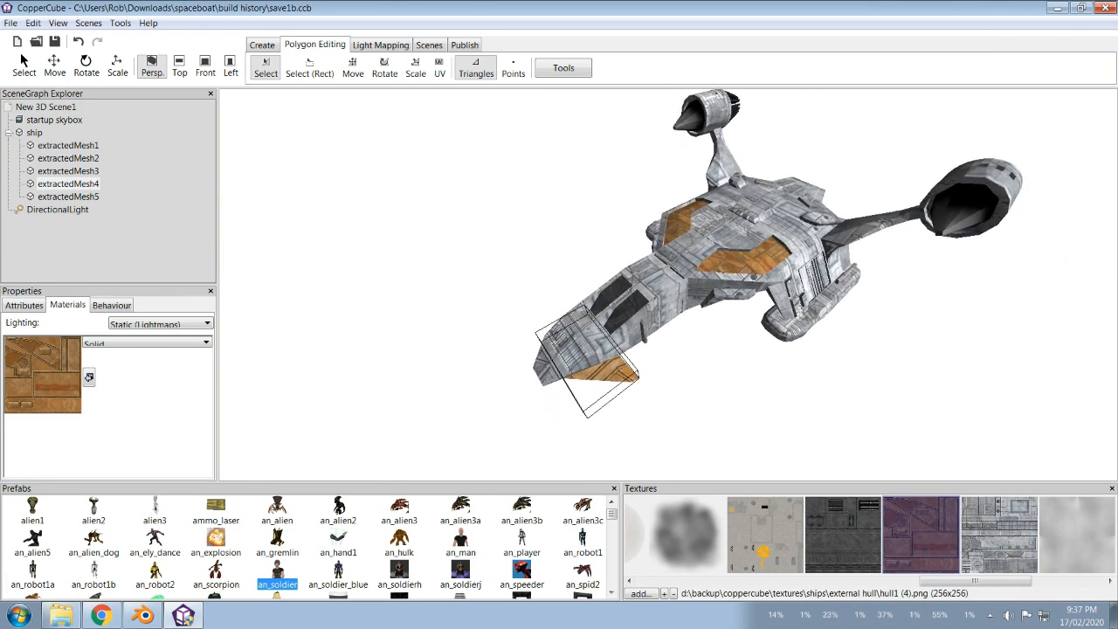
scroll(668, 283, up, 6)
scroll(668, 284, down, 6)
right_drag(668, 284, 611, 262)
Step: Replace the texture of the nose fin, extractedMesh4, with cargo.png and check it up close
click(842, 533)
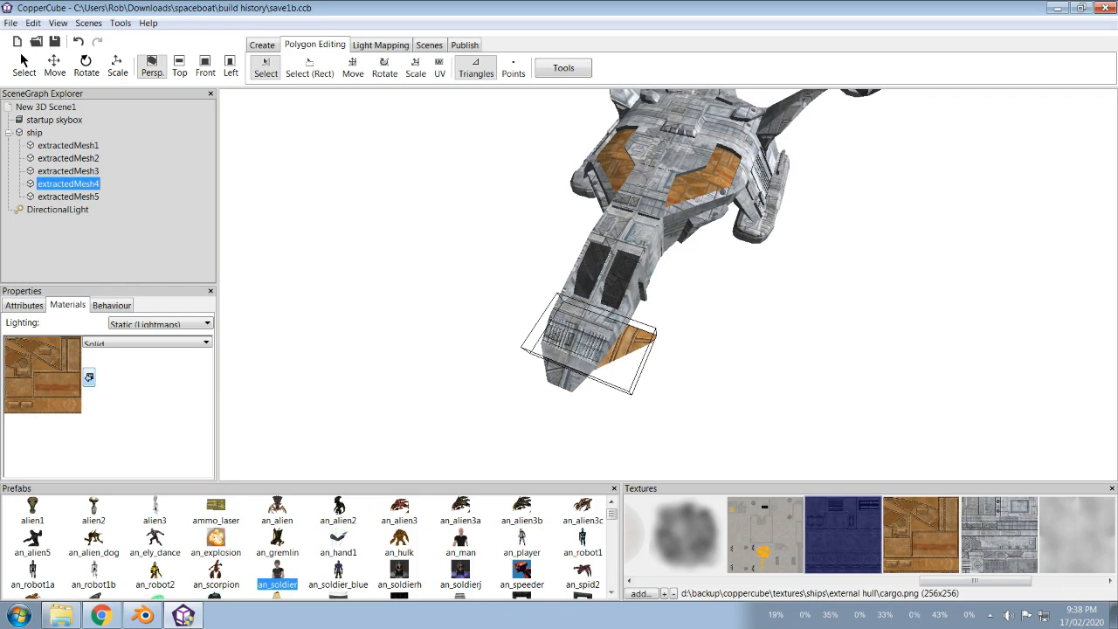
click(90, 377)
right_drag(612, 306, 655, 323)
scroll(668, 284, up, 3)
scroll(668, 285, down, 5)
scroll(668, 285, up, 4)
scroll(668, 285, down, 5)
Step: Select the top and outer side triangles of the raised bent strip on the ship's rear hull
click(45, 107)
mouse_move(668, 284)
right_down()
mouse_move(821, 292)
mouse_move(725, 201)
mouse_move(716, 245)
mouse_move(707, 201)
mouse_move(742, 197)
mouse_move(734, 235)
mouse_move(687, 276)
right_up()
scroll(668, 285, up, 5)
scroll(668, 285, up, 5)
click(712, 337)
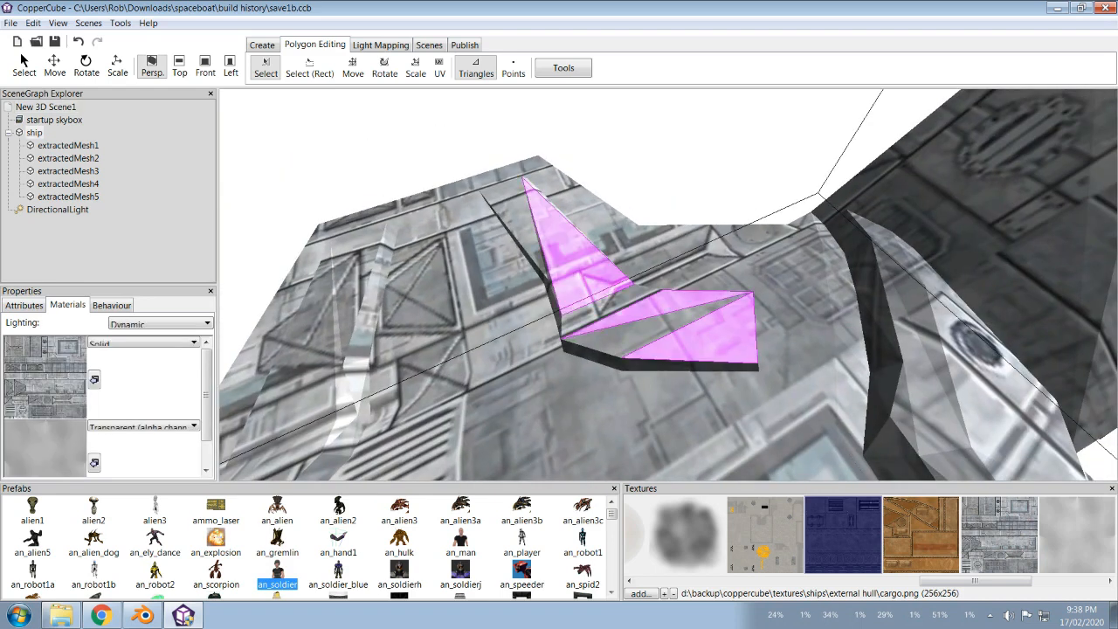
ctrl+click(646, 332)
right_drag(647, 332, 655, 325)
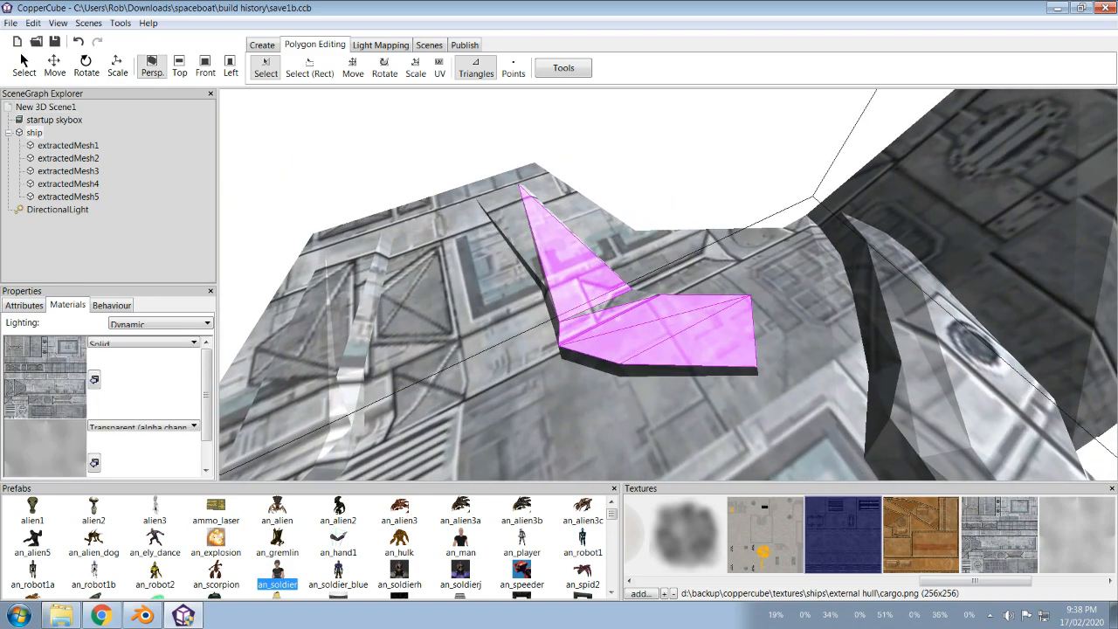
right_drag(655, 326, 786, 316)
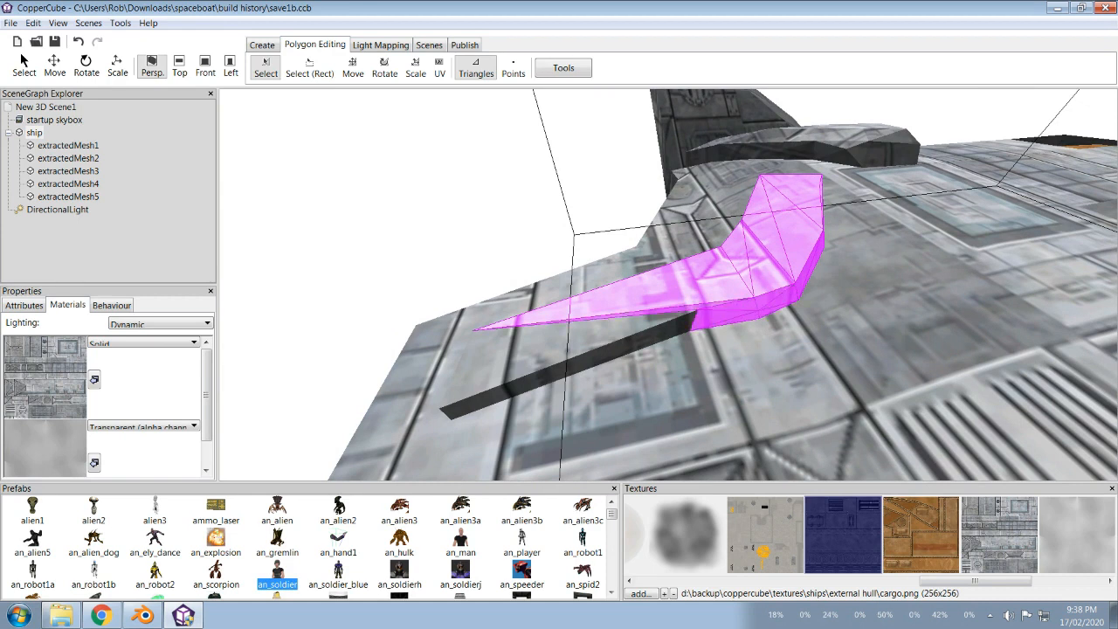
ctrl+click(536, 349)
right_drag(663, 315, 785, 325)
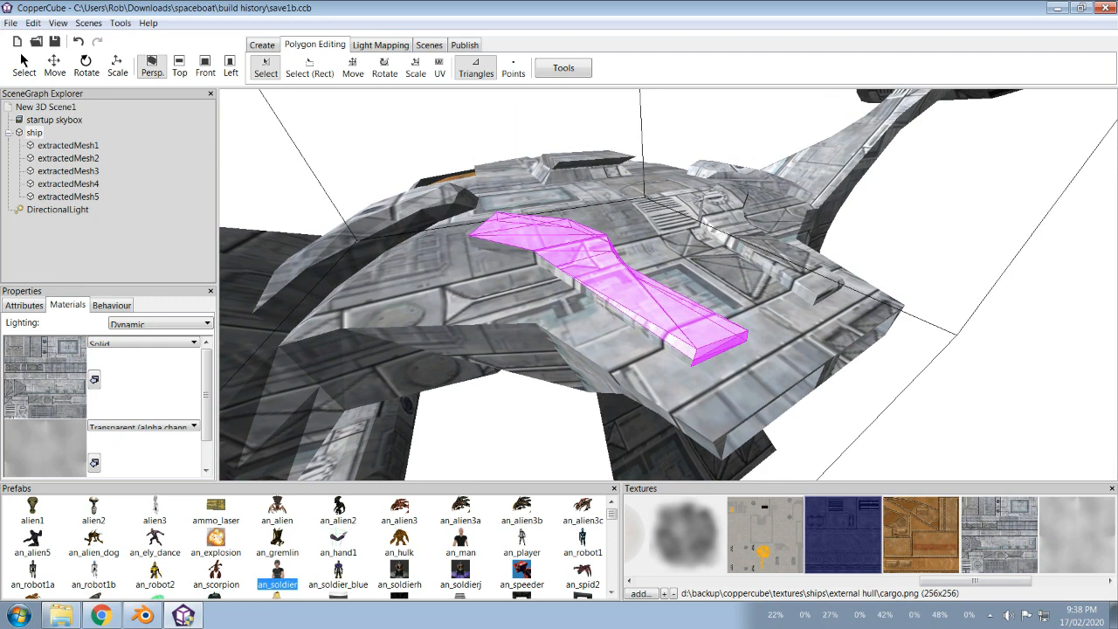
Step: Add the strip's remaining side and end triangles to the selection and create a new mesh object from them
click(603, 299)
right_drag(603, 299, 532, 297)
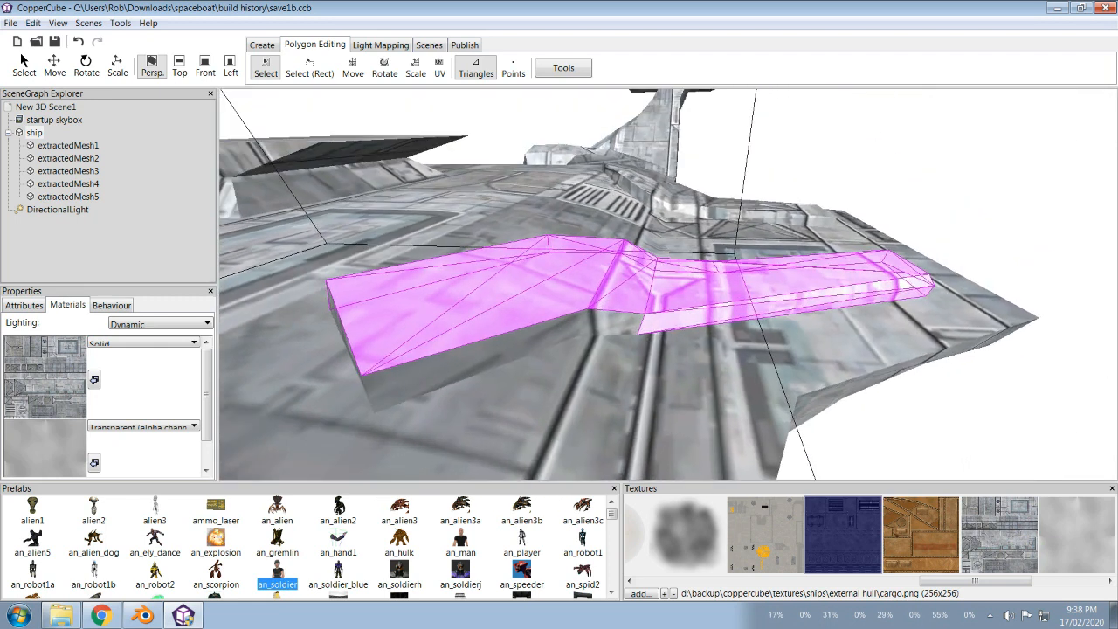
click(455, 358)
right_drag(454, 358, 516, 362)
ctrl+click(607, 346)
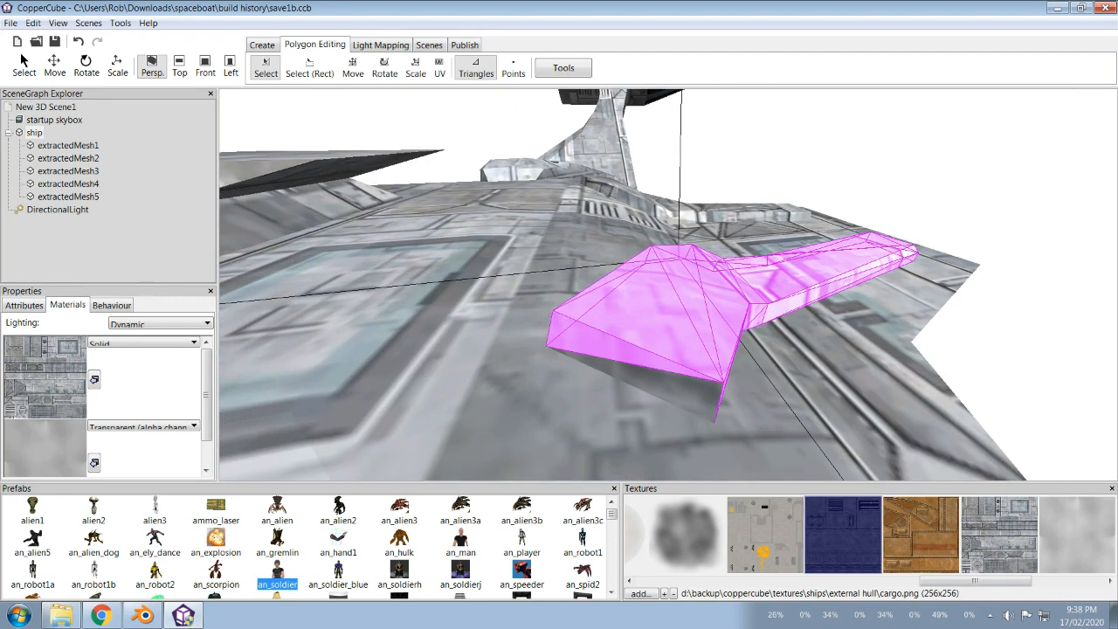
ctrl+click(661, 383)
right_drag(662, 383, 537, 371)
scroll(585, 367, down, 3)
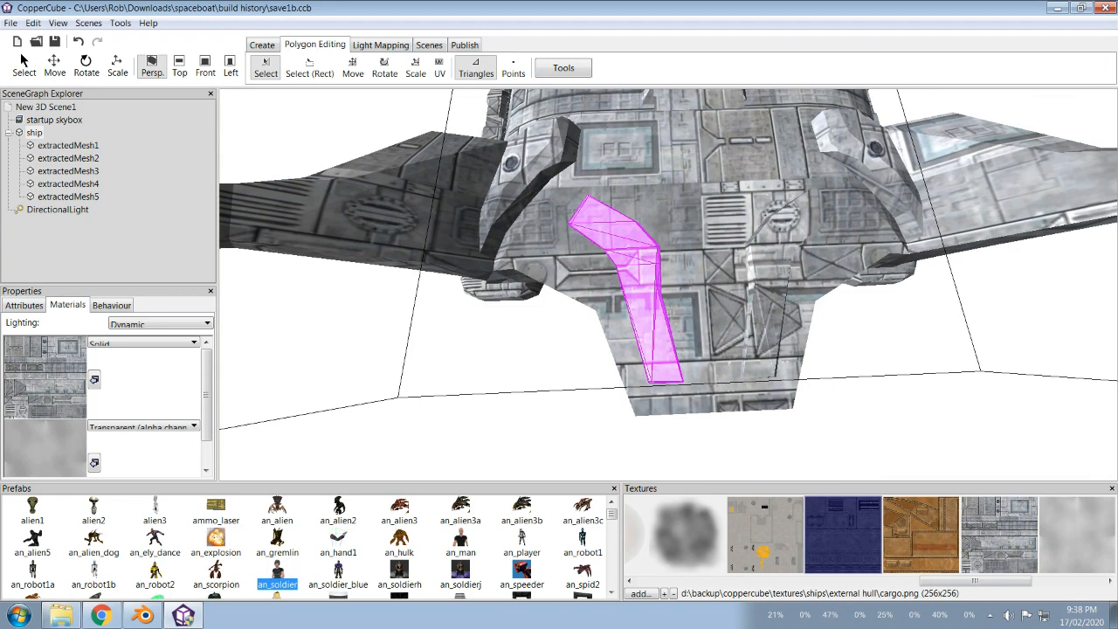
click(563, 67)
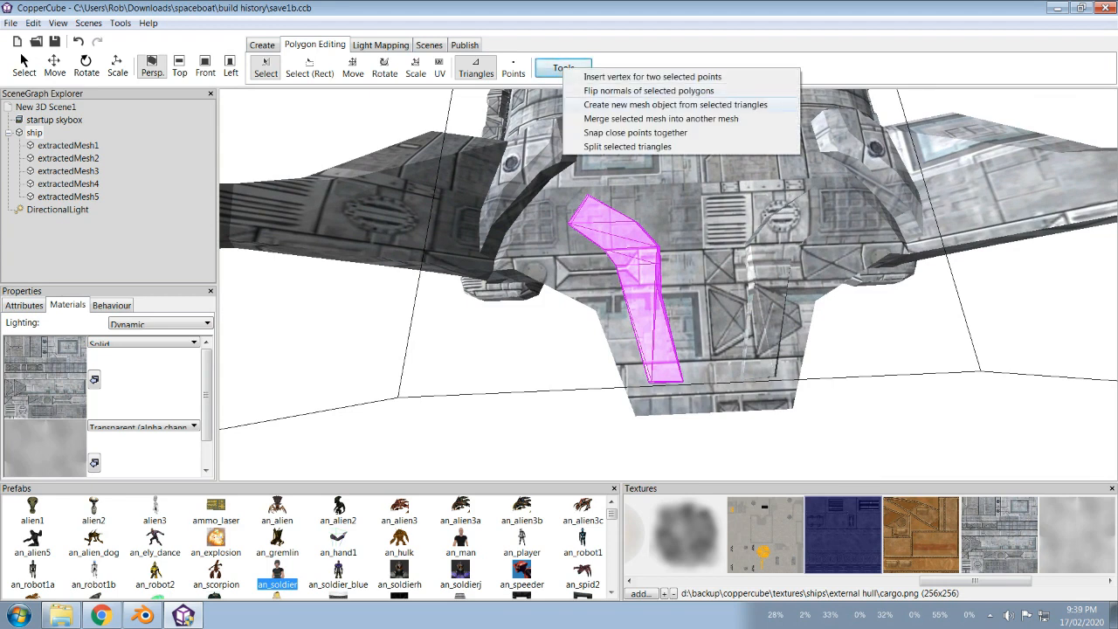
click(675, 104)
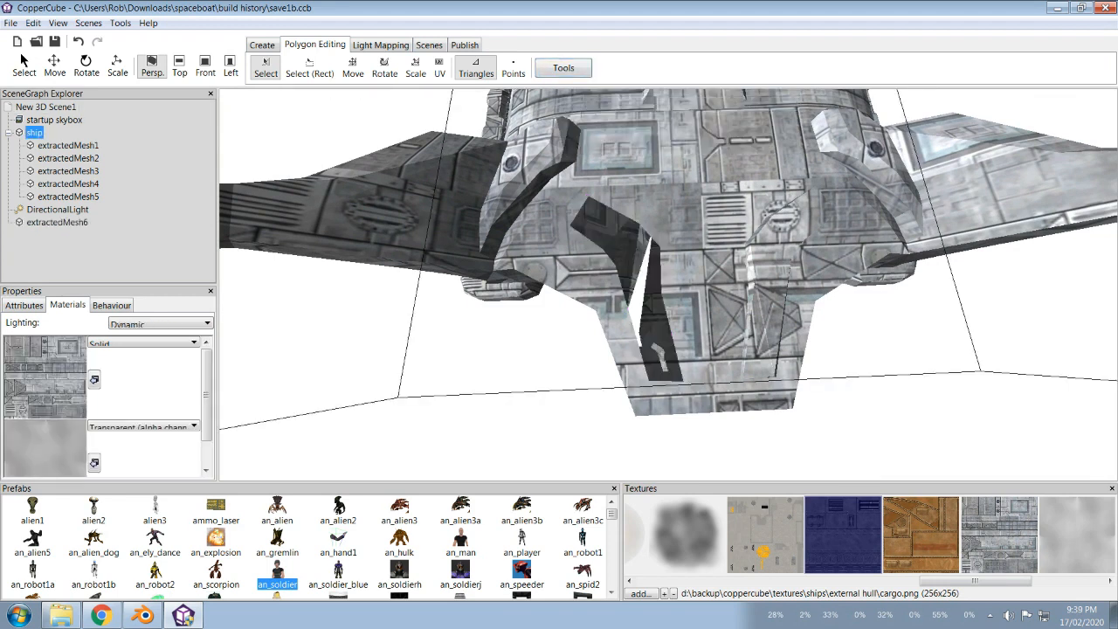
Step: Set the position of extractedMesh6 to 0.0, 0.0, 0.0
click(57, 222)
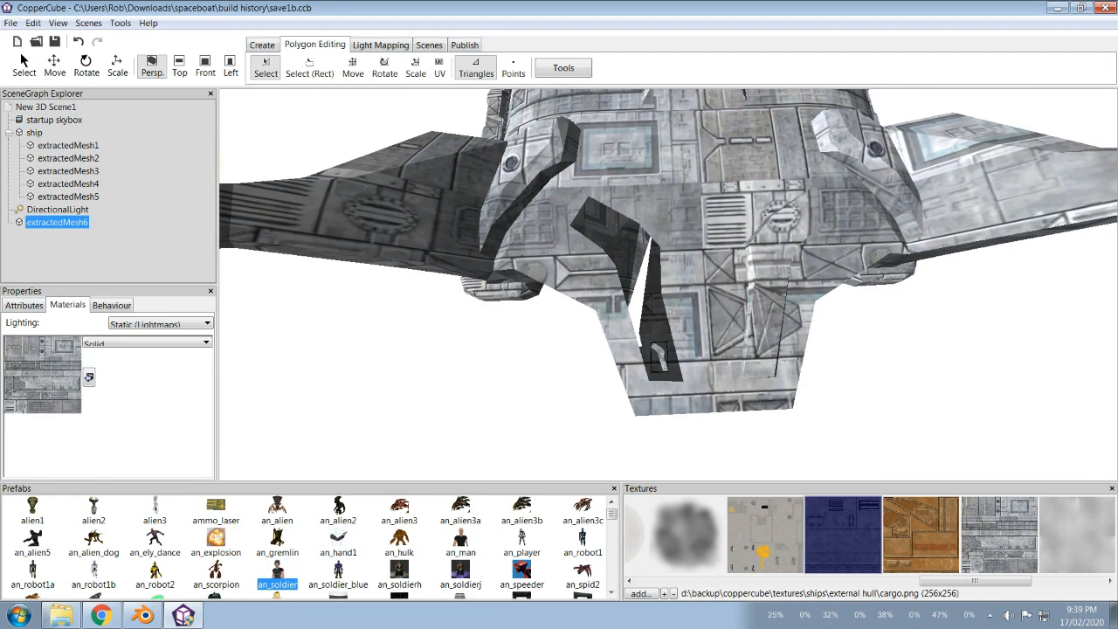
click(23, 305)
click(139, 355)
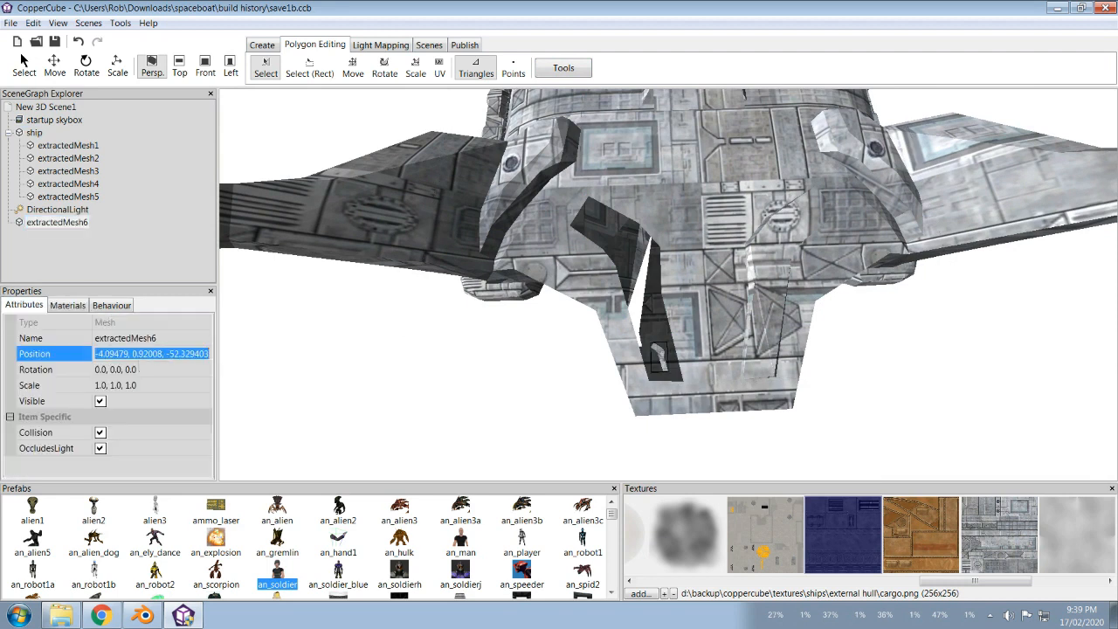
text(0.0, 0.0, 0.0)
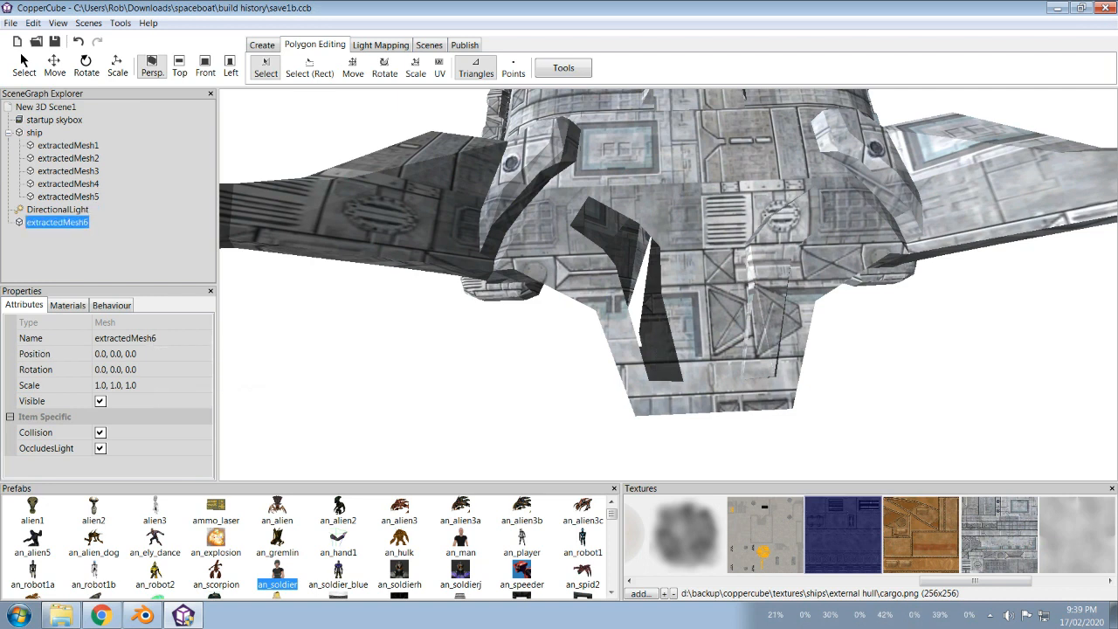
Step: Make extractedMesh6 a child of ship and replace its texture with cargo.png
drag(35, 133, 35, 132)
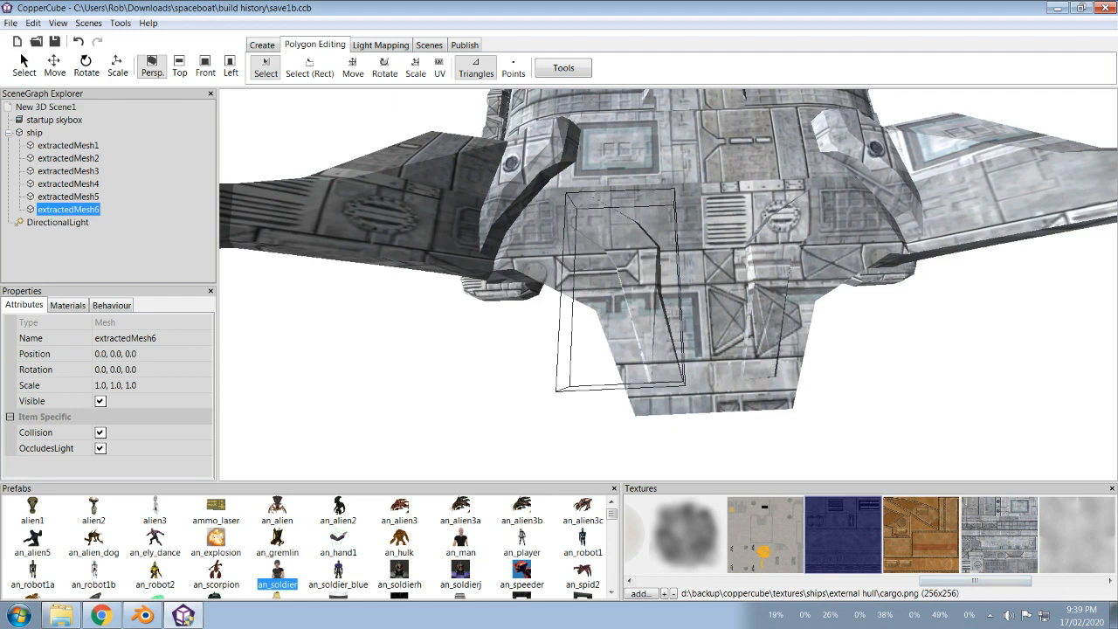
click(67, 305)
click(89, 377)
drag(559, 289, 577, 332)
drag(668, 288, 533, 284)
scroll(668, 285, up, 3)
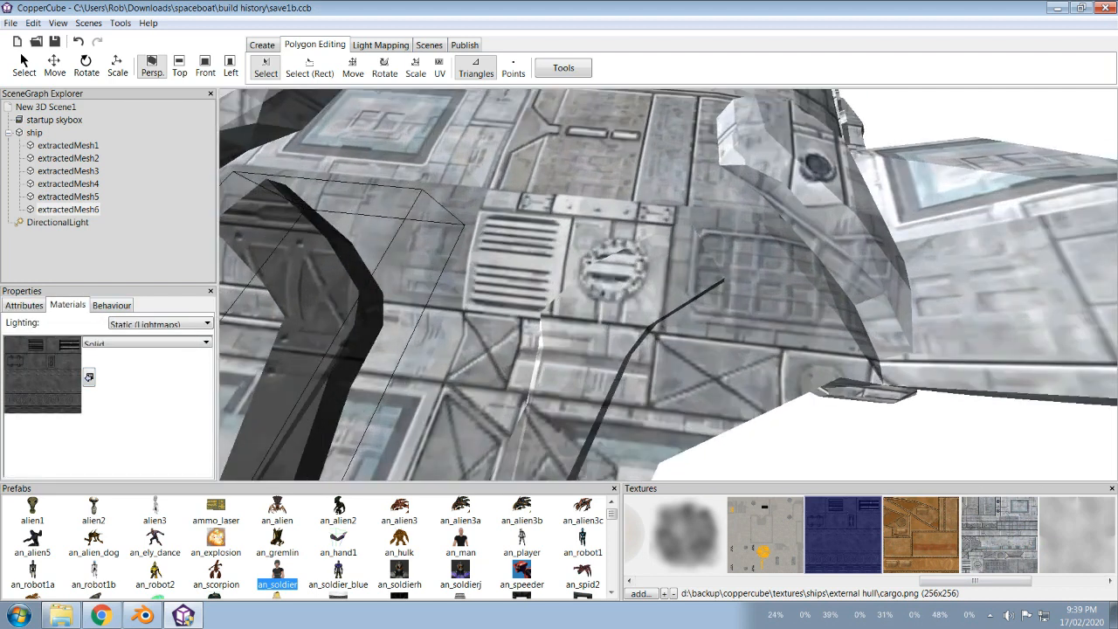
Step: Select the top triangles of the second raised bent strip on the ship's rear hull, opposite extractedMesh6
drag(668, 285, 576, 306)
scroll(668, 285, down, 3)
drag(668, 285, 756, 285)
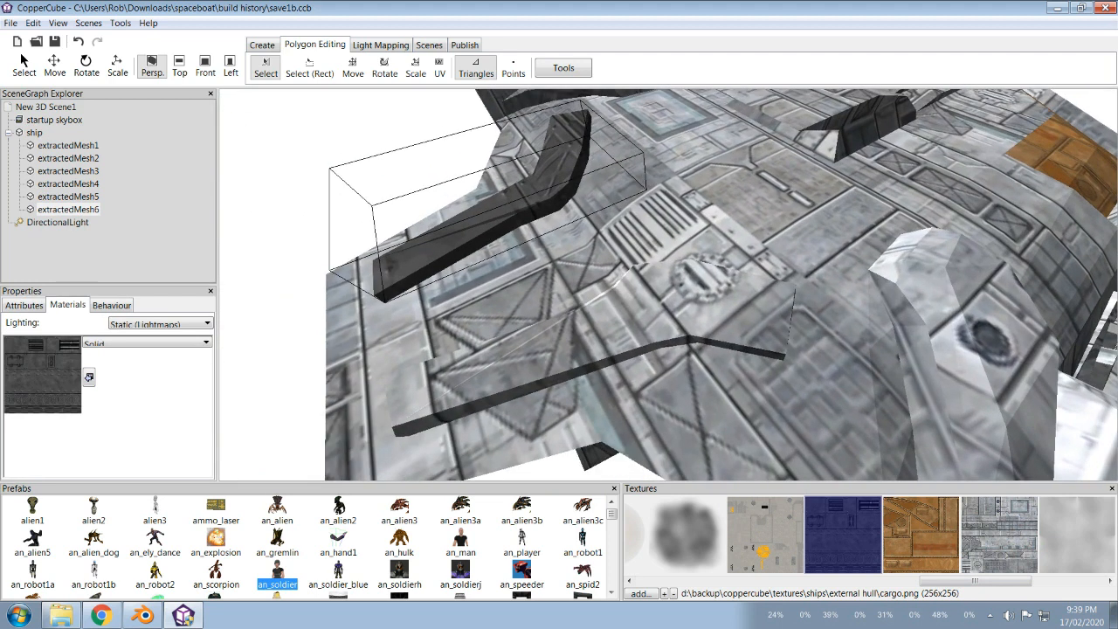
click(704, 293)
ctrl+click(703, 318)
ctrl+click(647, 295)
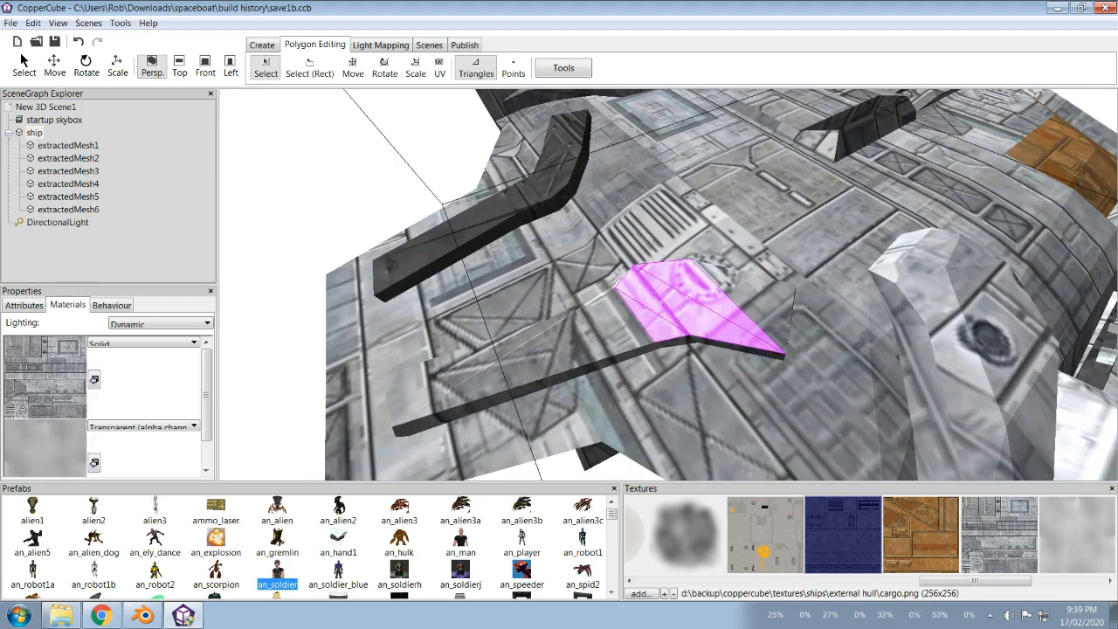
ctrl+click(577, 340)
ctrl+click(756, 302)
drag(756, 302, 655, 347)
ctrl+click(556, 367)
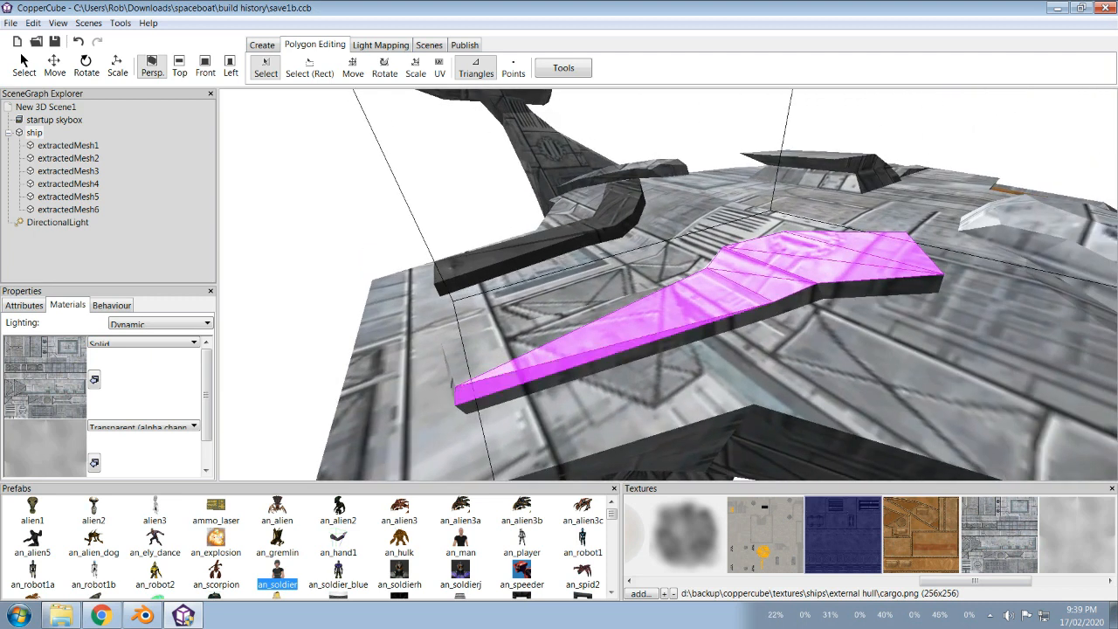
Step: Add the triangles of the second strip's outer side and end faces to the selection
ctrl+click(799, 294)
drag(799, 293, 784, 294)
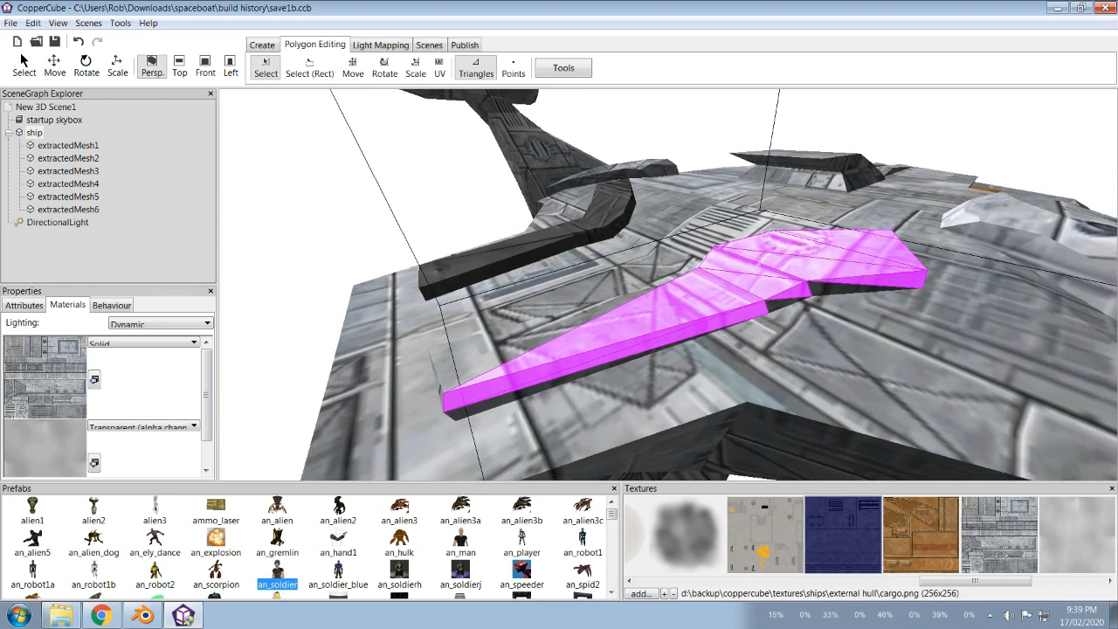
ctrl+click(568, 377)
drag(567, 378, 820, 420)
ctrl+click(718, 366)
ctrl+drag(673, 350, 673, 344)
mouse_move(664, 259)
ctrl+mouse_down()
mouse_move(786, 340)
mouse_move(734, 315)
mouse_move(664, 253)
ctrl+mouse_up()
right_drag(669, 285, 760, 235)
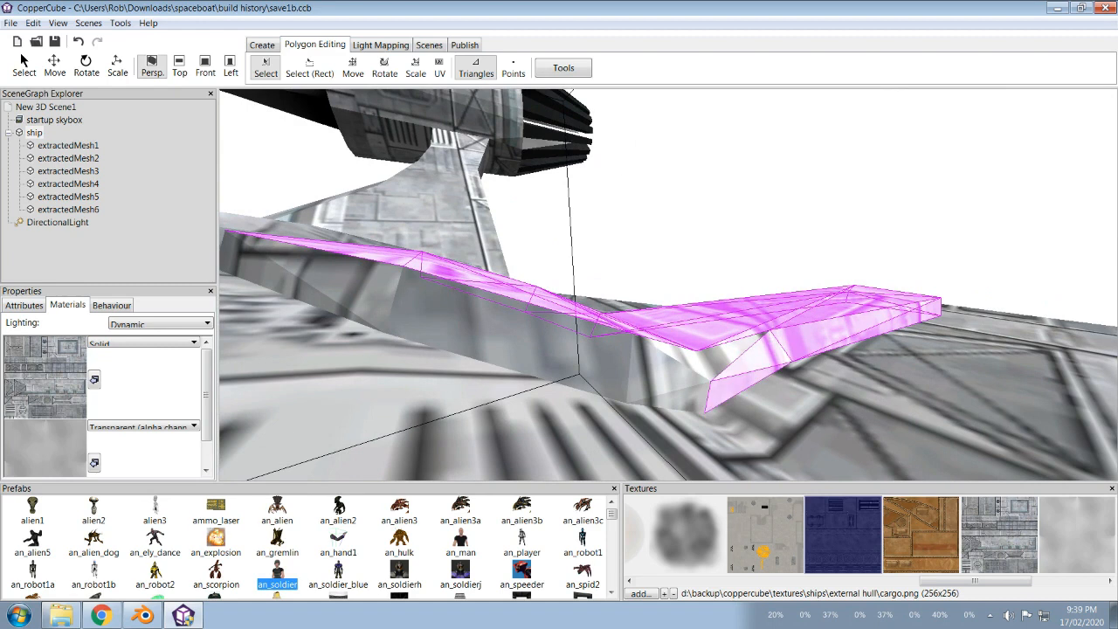
Step: Add the second strip's remaining inner side triangles so the whole strip is selected
ctrl+click(559, 341)
ctrl+click(450, 310)
right_drag(450, 310, 516, 310)
ctrl+click(647, 325)
ctrl+click(550, 354)
ctrl+click(631, 337)
ctrl+click(565, 364)
mouse_move(565, 364)
right_down()
mouse_move(559, 253)
mouse_move(542, 284)
mouse_move(537, 253)
mouse_move(559, 331)
mouse_move(559, 293)
mouse_move(555, 280)
mouse_move(559, 358)
right_up()
scroll(668, 285, down, 5)
right_drag(668, 284, 706, 243)
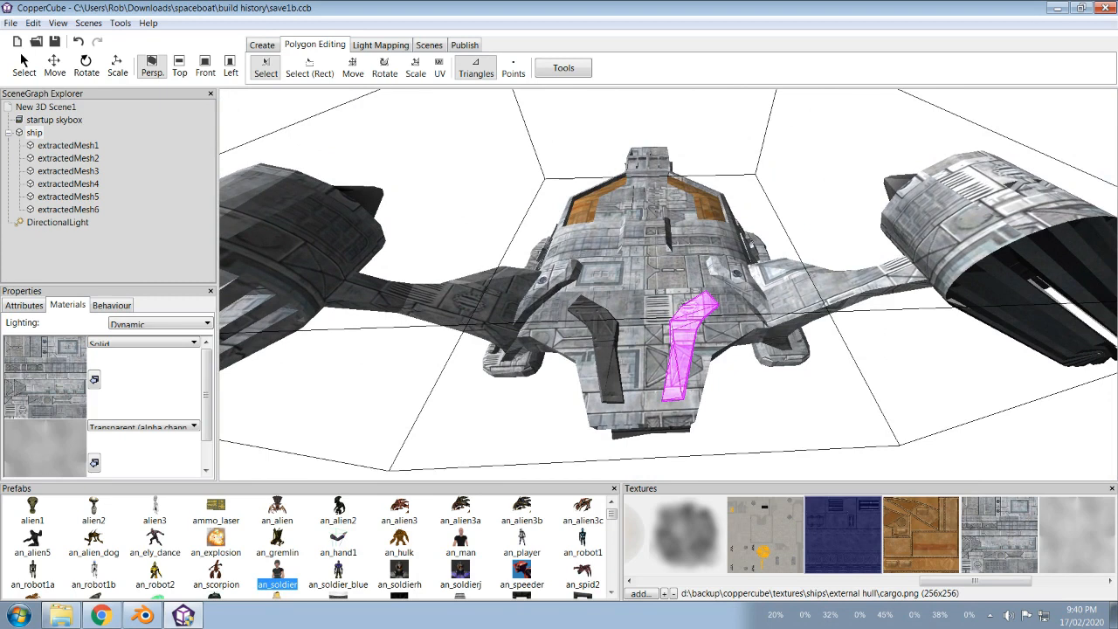
Step: Create a new mesh object from the selected strip triangles and set its position to 0
click(564, 68)
click(638, 106)
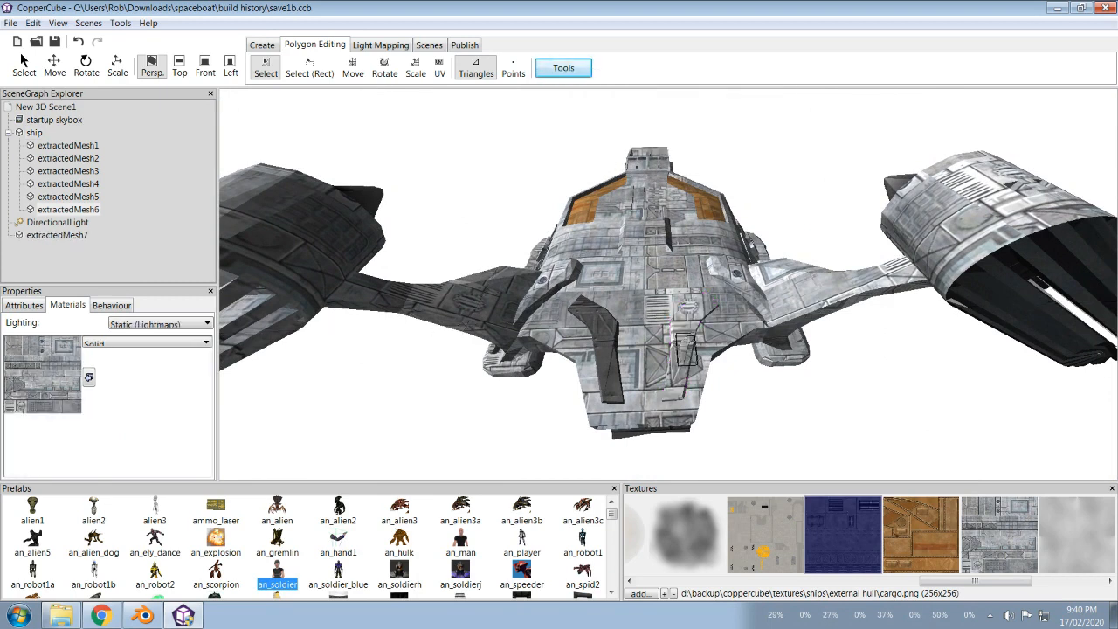
click(24, 305)
click(152, 338)
click(166, 354)
text(0)
key(Return)
click(68, 209)
click(57, 235)
click(68, 158)
click(34, 132)
key(Delete)
click(68, 209)
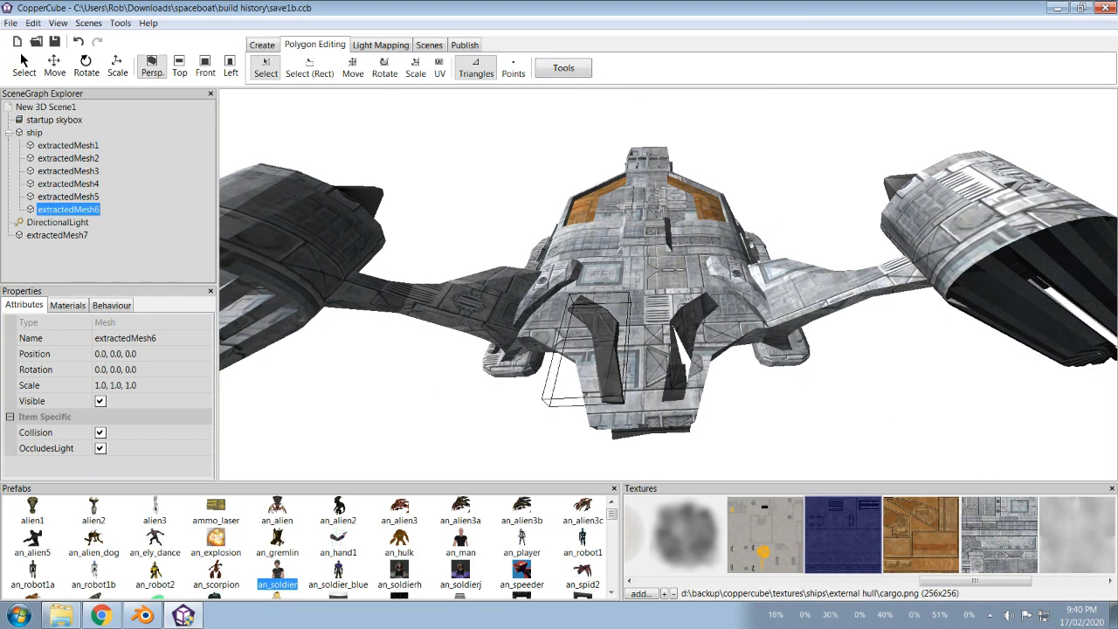
Step: Make extractedMesh7 a child of ship and replace its texture with cargo.png
click(57, 235)
drag(76, 243, 35, 132)
click(67, 305)
click(90, 377)
drag(736, 315, 743, 341)
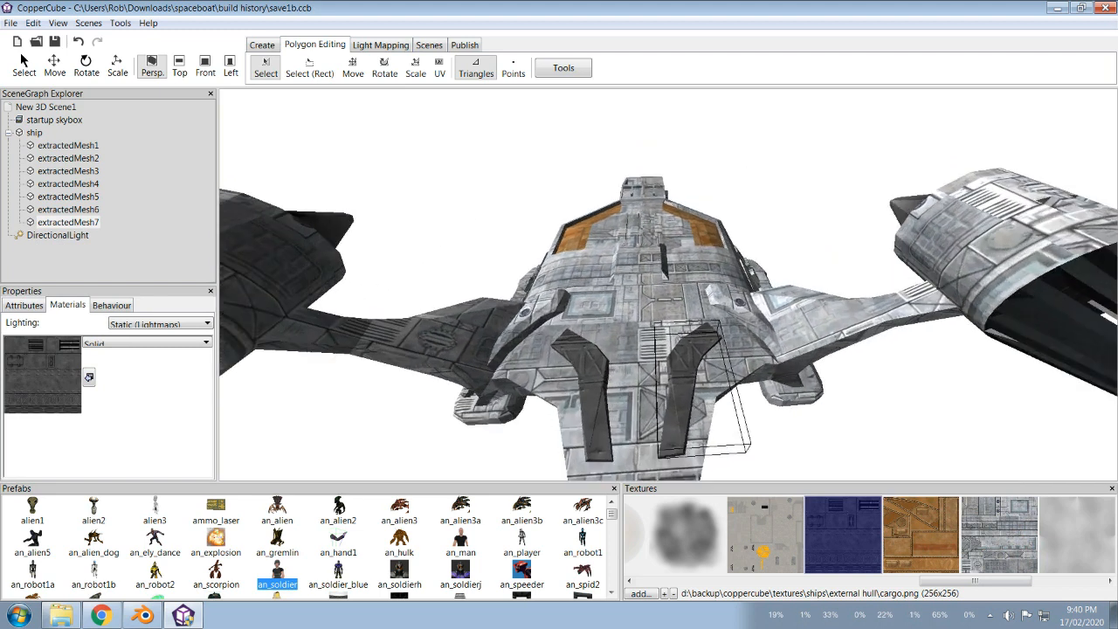
Step: Examine the two retextured rear strips up close and the ship's hull from several angles
scroll(668, 284, up, 4)
scroll(668, 284, down, 3)
drag(668, 284, 786, 279)
scroll(668, 284, up, 3)
drag(668, 284, 485, 262)
scroll(668, 284, up, 3)
drag(668, 283, 669, 227)
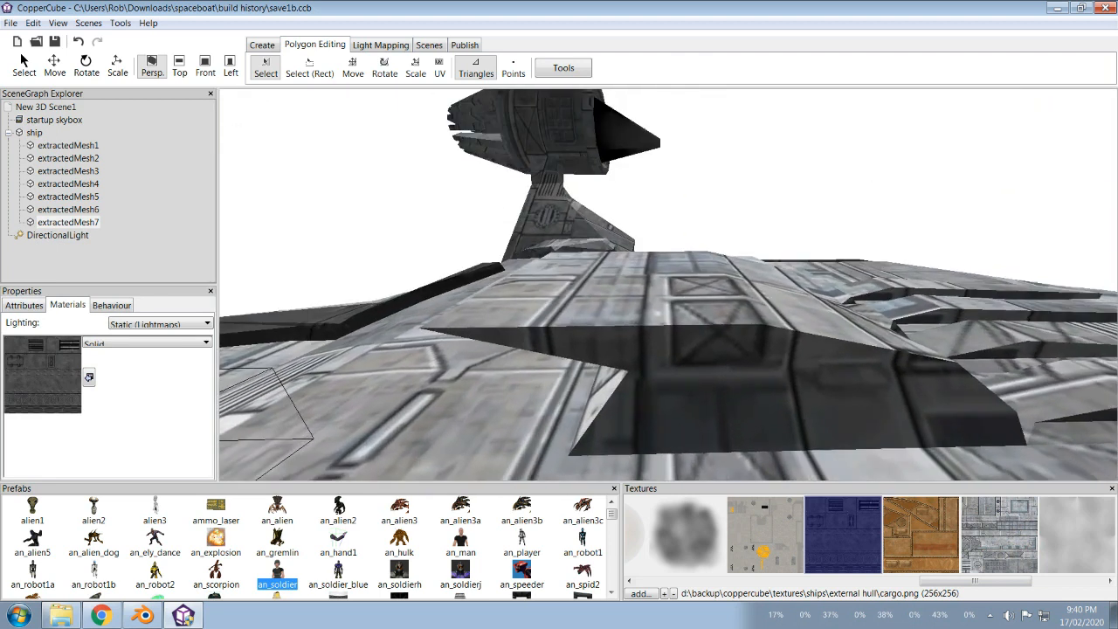
scroll(669, 284, down, 3)
drag(668, 284, 362, 183)
scroll(668, 284, down, 5)
scroll(668, 284, up, 2)
drag(668, 284, 865, 393)
scroll(668, 284, down, 5)
scroll(668, 284, down, 3)
drag(668, 284, 694, 284)
scroll(668, 283, up, 6)
Step: Load the texture Cockpit3(interior)_Grey.png from the EXTERNAL HULL folder and try it on extractedMesh7
click(639, 593)
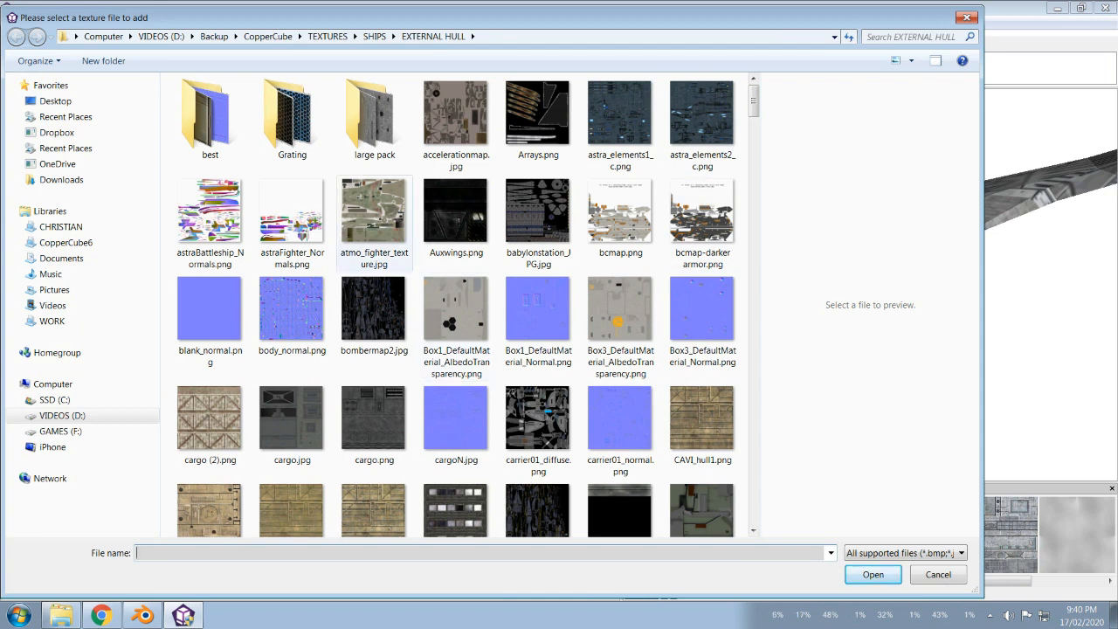
scroll(699, 306, down, 3)
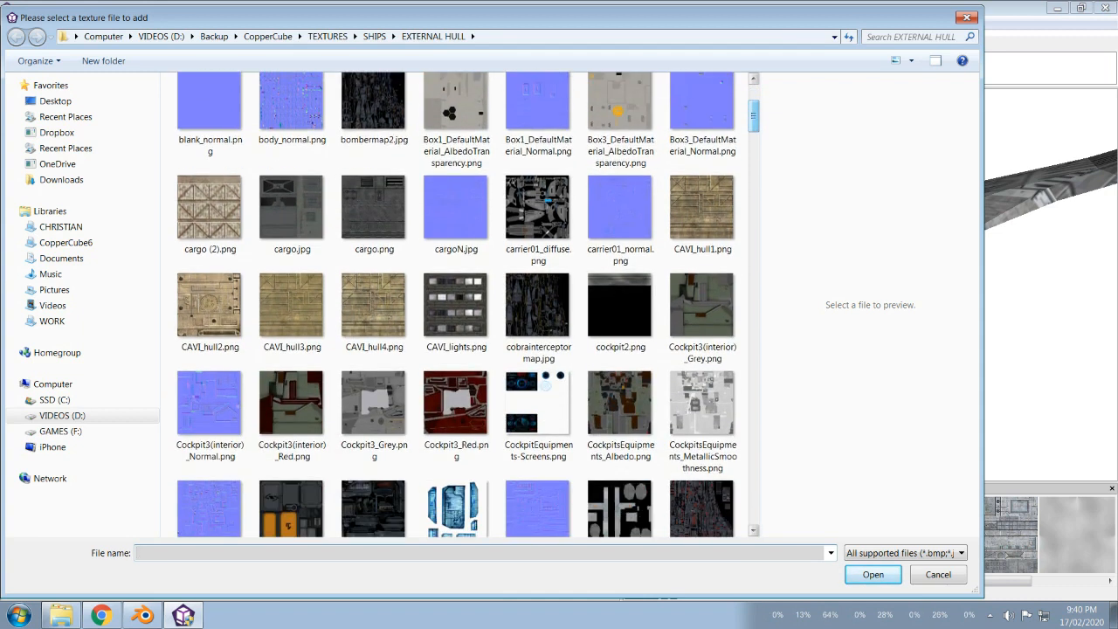
click(702, 314)
click(873, 574)
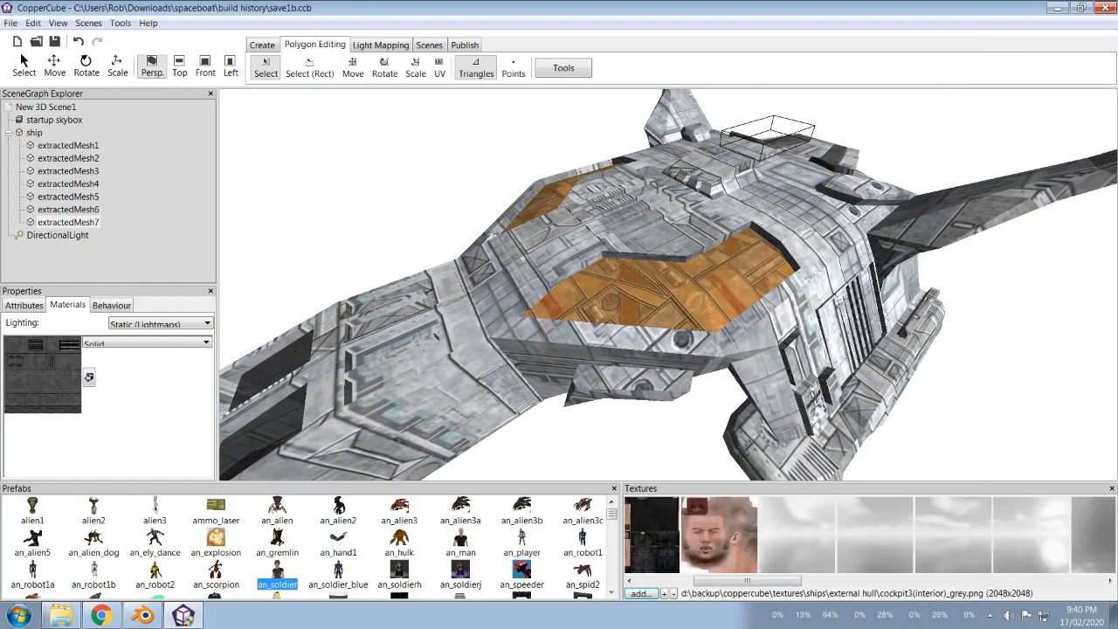
drag(597, 234, 650, 140)
scroll(584, 349, up, 5)
drag(593, 264, 596, 151)
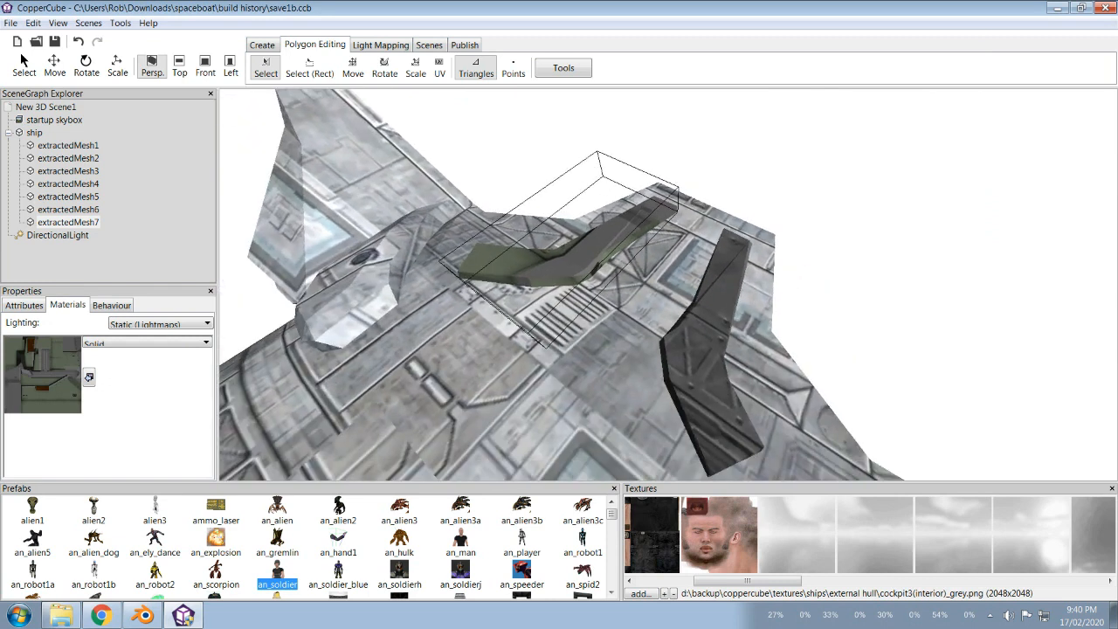
Step: Put the cargo.png texture back on extractedMesh7
drag(747, 581, 957, 581)
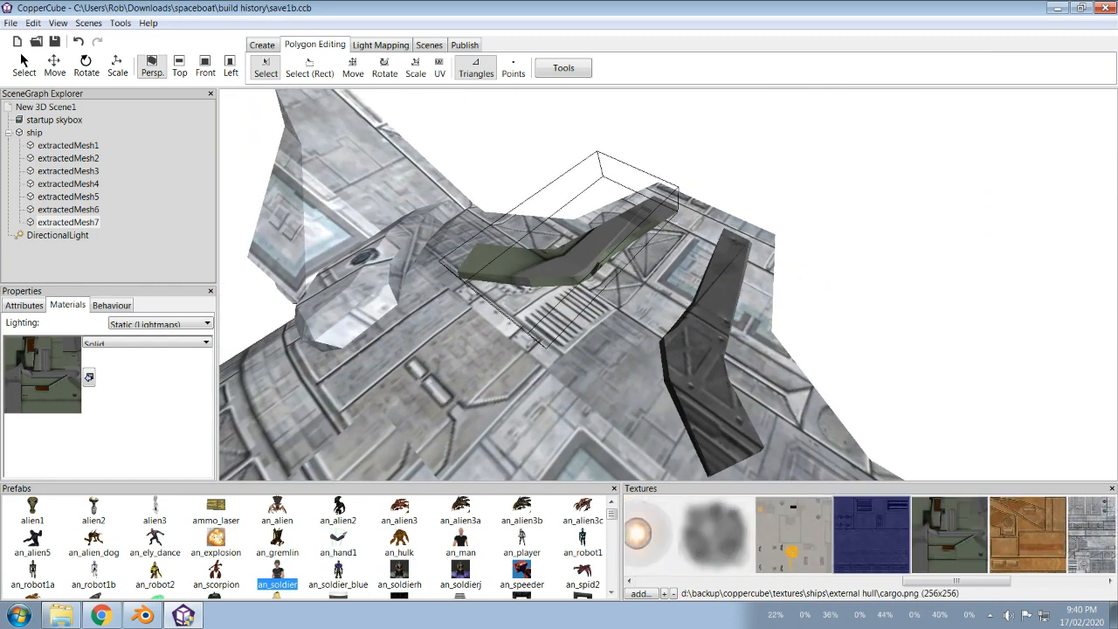
click(89, 377)
Step: Select the orange hull panels, extractedMesh5, and replace their texture with cockpit3(interior)_grey.png
drag(611, 349, 678, 316)
right_click(678, 316)
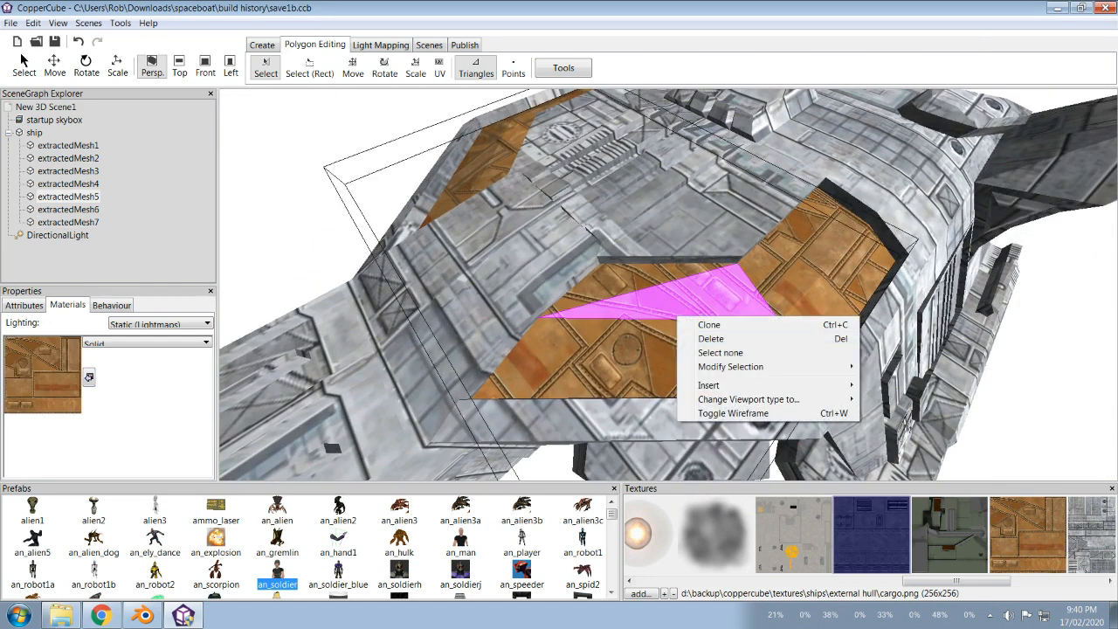
click(612, 349)
click(611, 349)
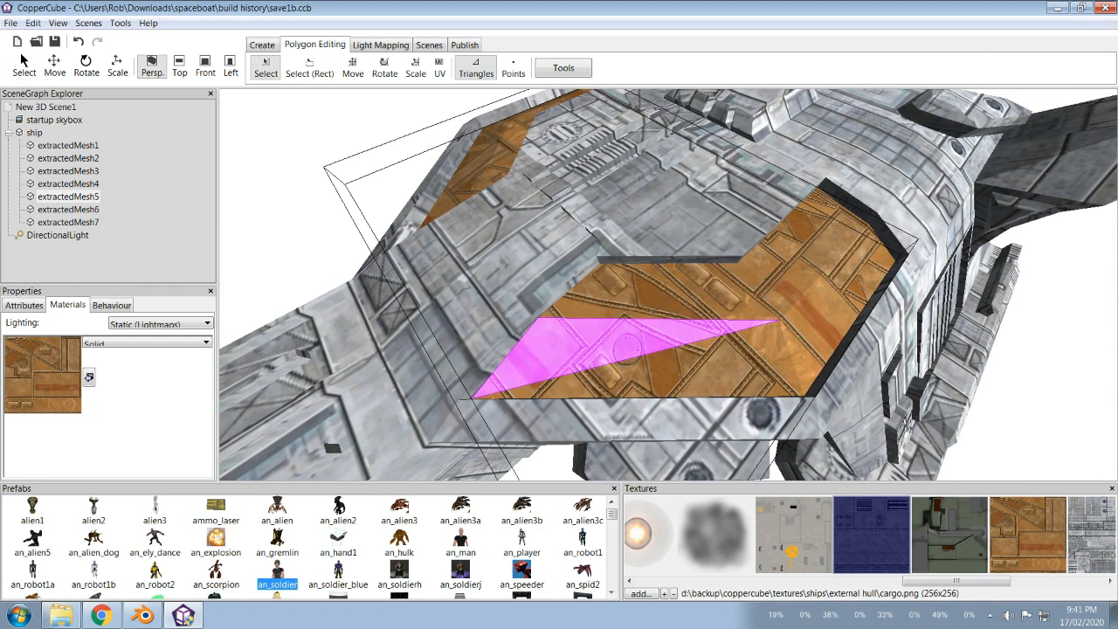
click(612, 349)
click(611, 349)
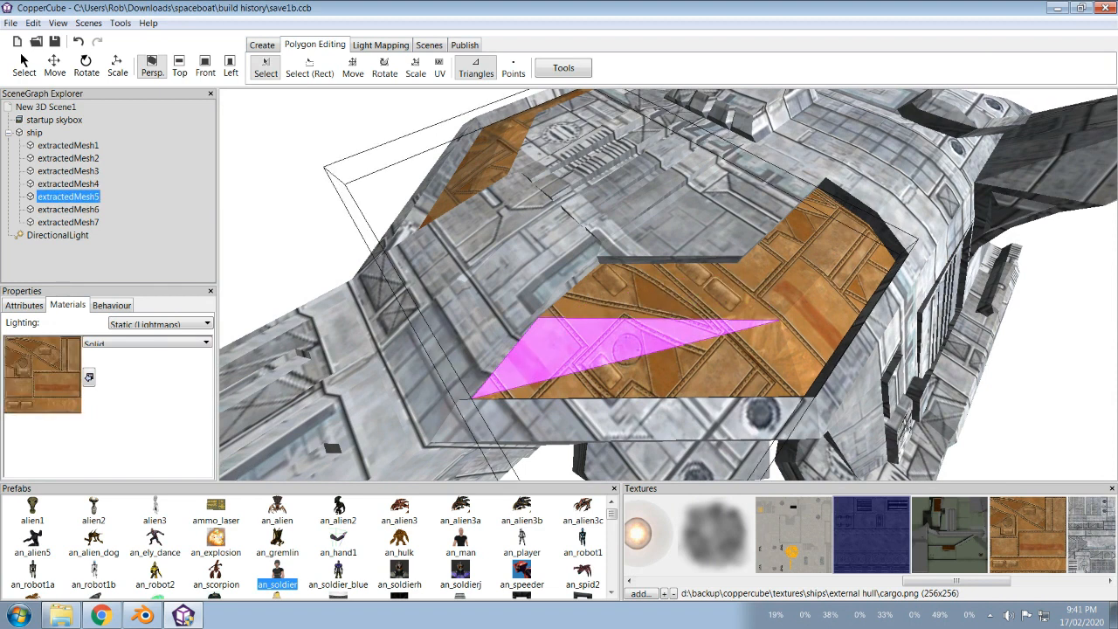
click(25, 63)
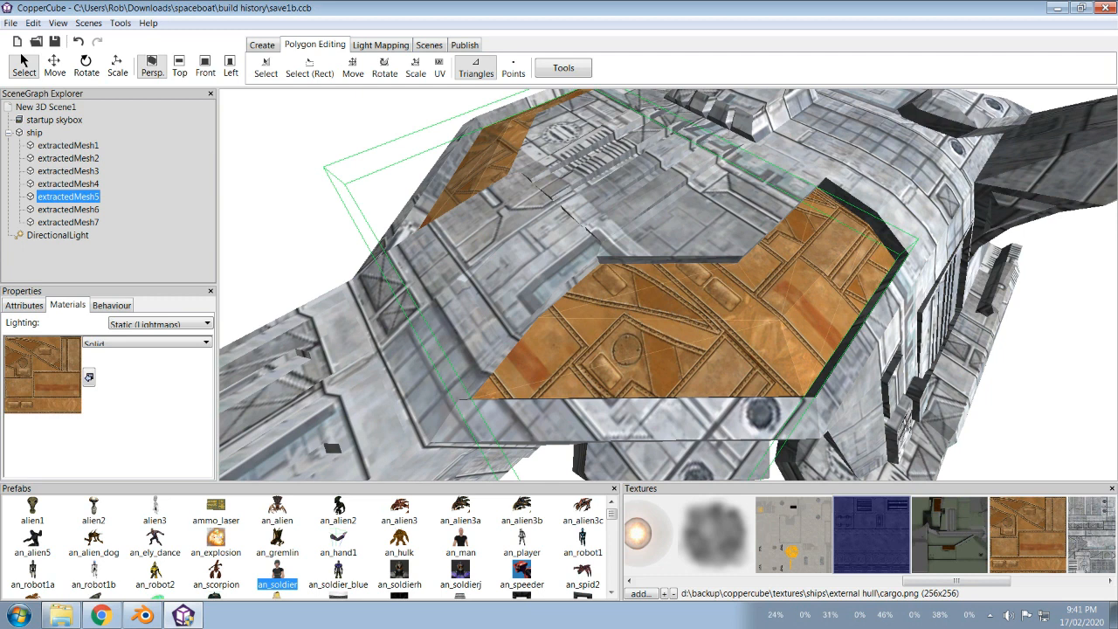
click(949, 534)
click(89, 377)
drag(668, 285, 668, 358)
scroll(668, 285, down, 4)
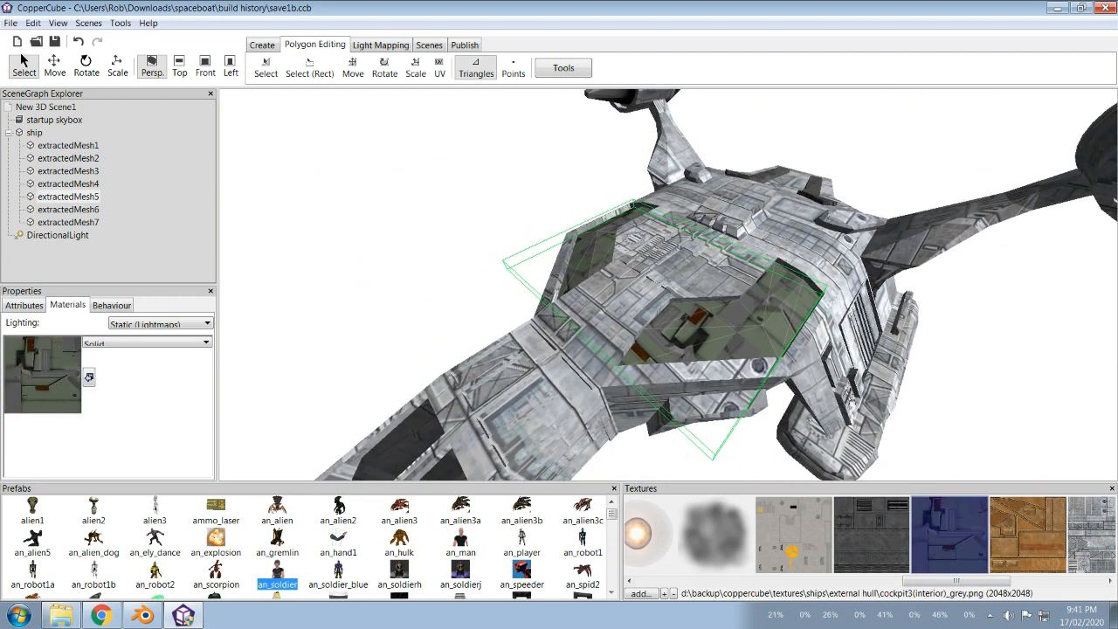
click(66, 196)
right_click(61, 196)
mouse_move(131, 231)
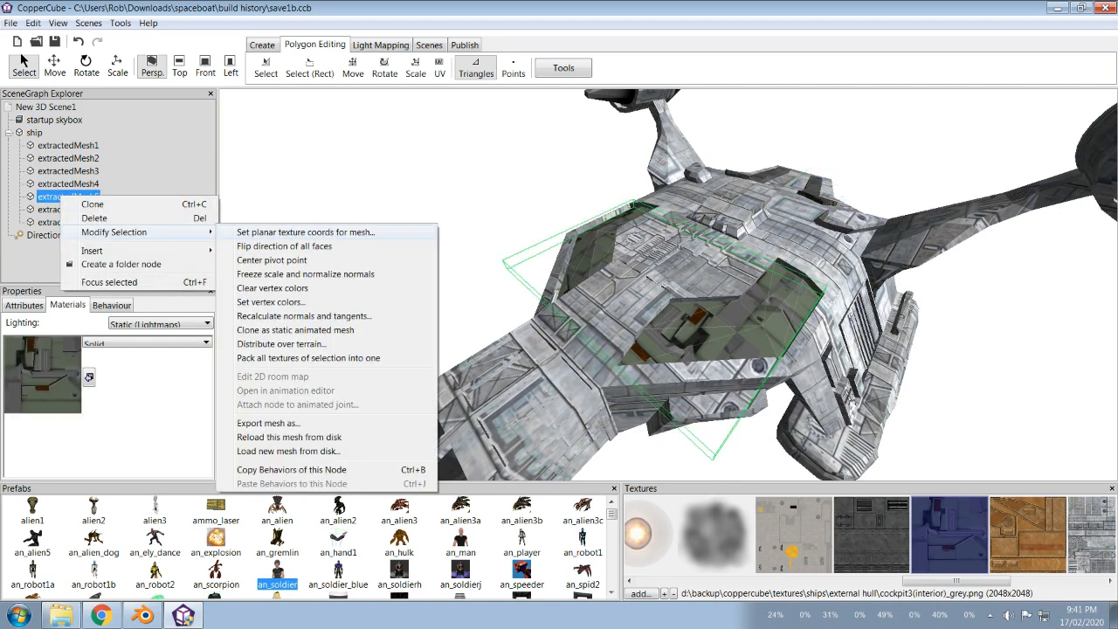
key(Escape)
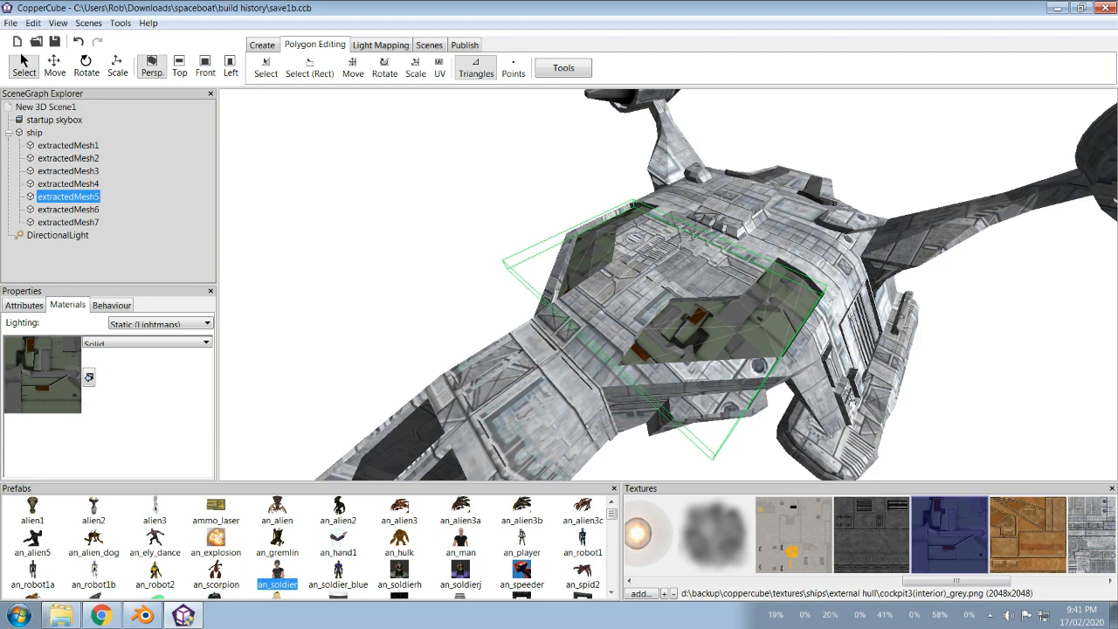
right_click(87, 196)
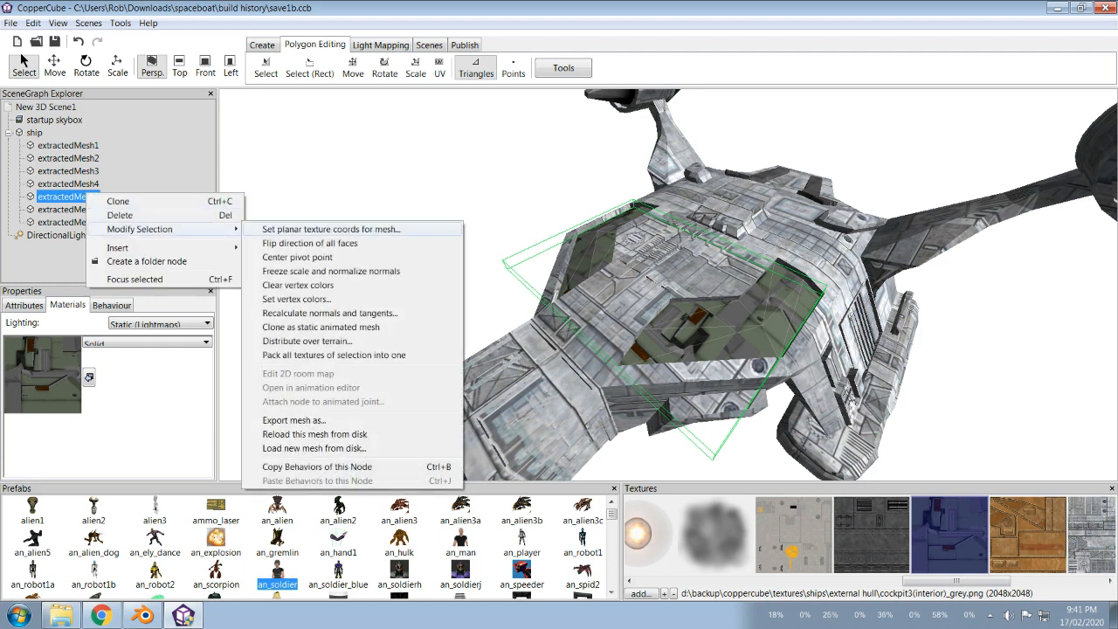
click(331, 229)
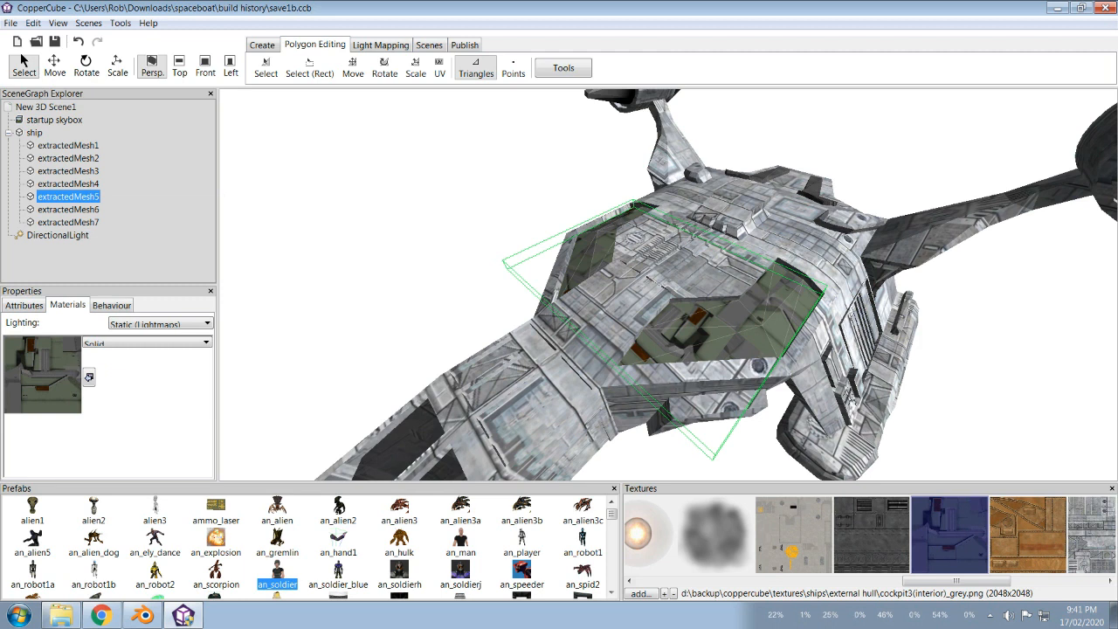
Step: Set planar texture coordinates for extractedMesh5 with a resolution of 0.3
right_click(88, 196)
mouse_move(144, 229)
click(331, 229)
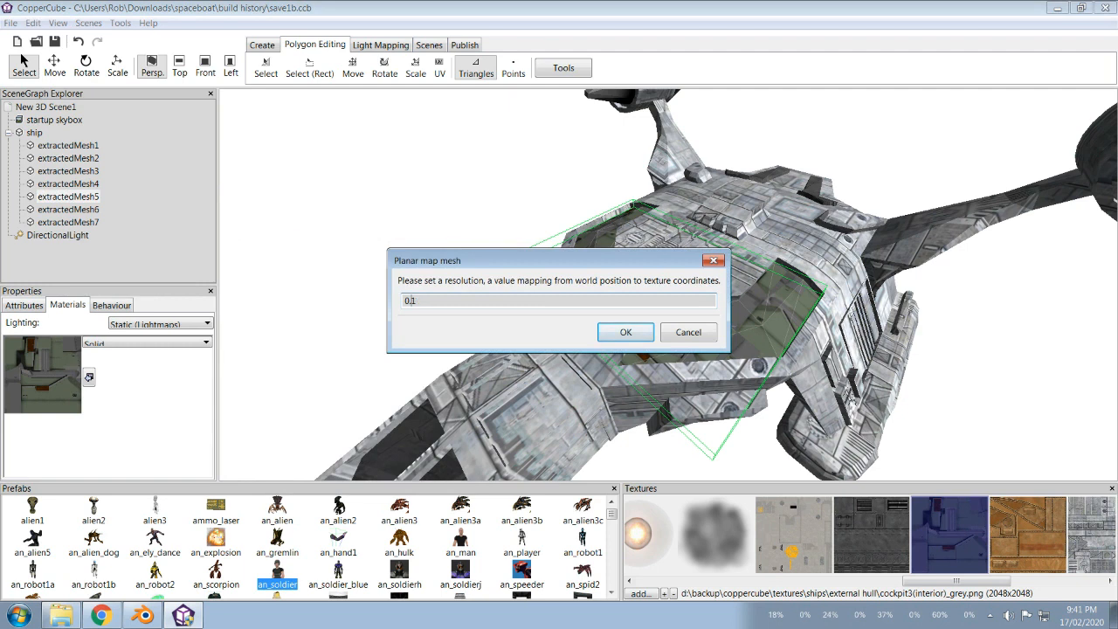
text(3)
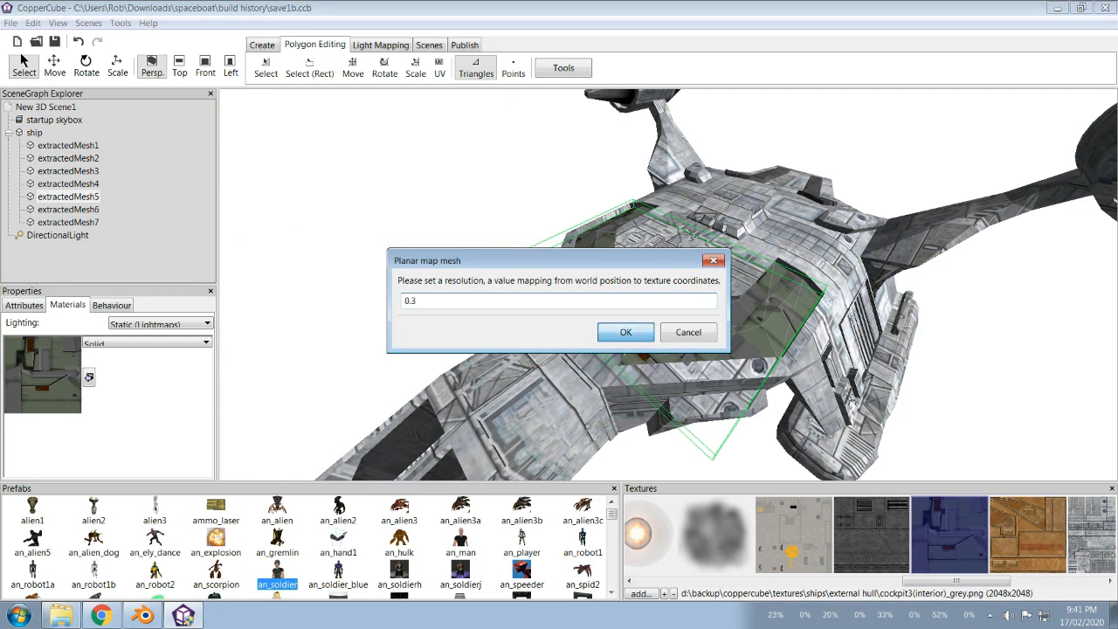
key(Return)
drag(559, 289, 586, 249)
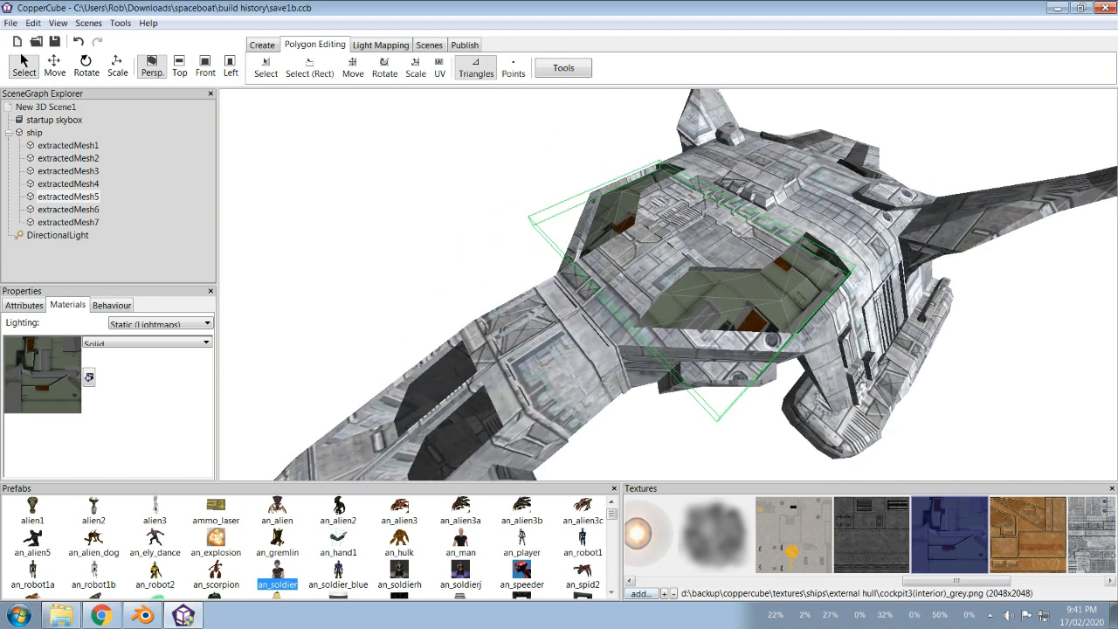
Step: Browse to the SHIPS folder's 2048 subfolder and choose the texture FloorCargo_Albedo.png to add
click(88, 376)
click(374, 36)
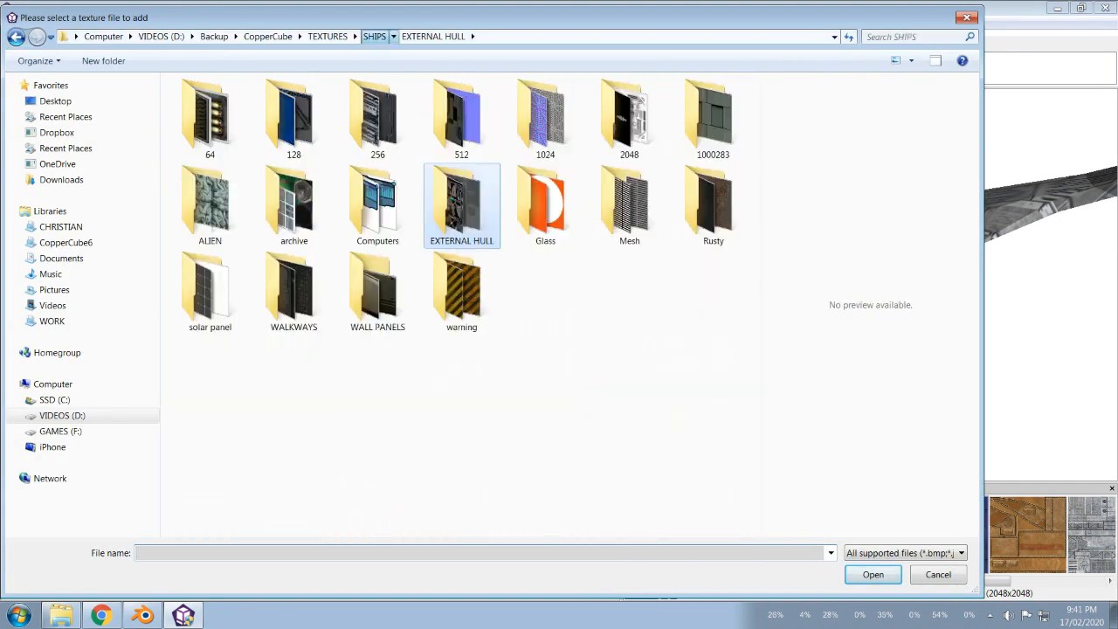
double_click(629, 114)
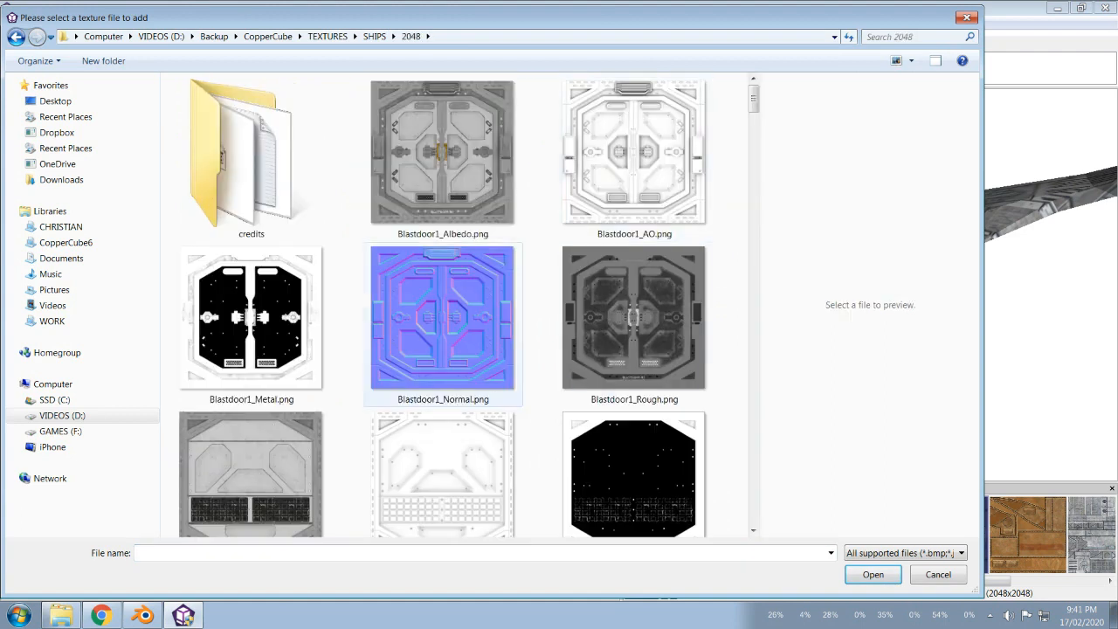
scroll(611, 88, down, 10)
scroll(612, 87, down, 5)
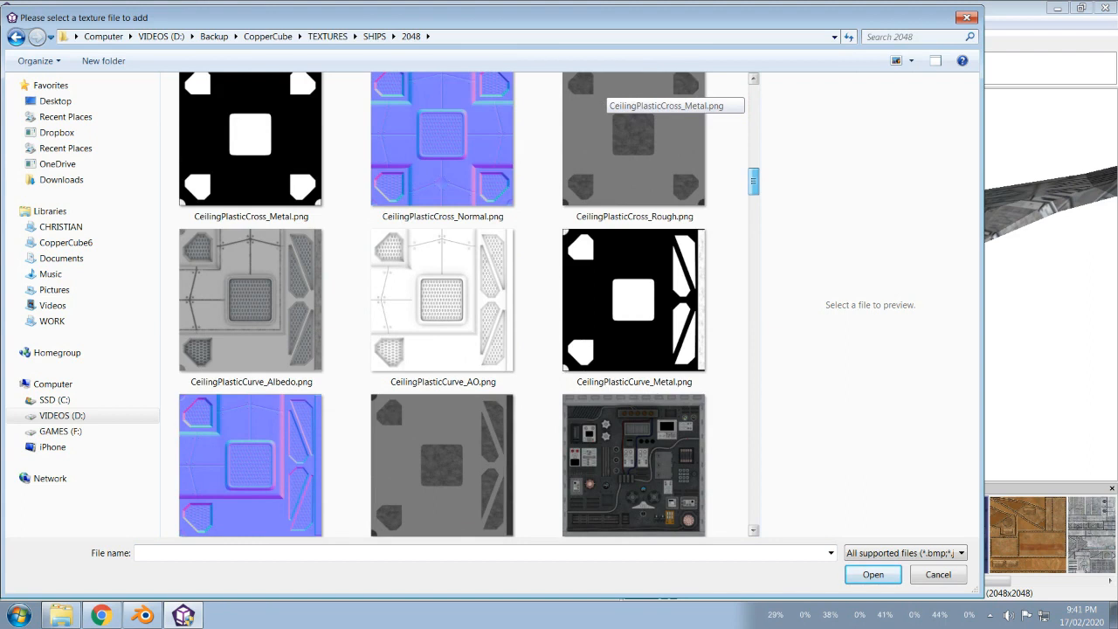
scroll(611, 88, down, 4)
scroll(603, 170, down, 6)
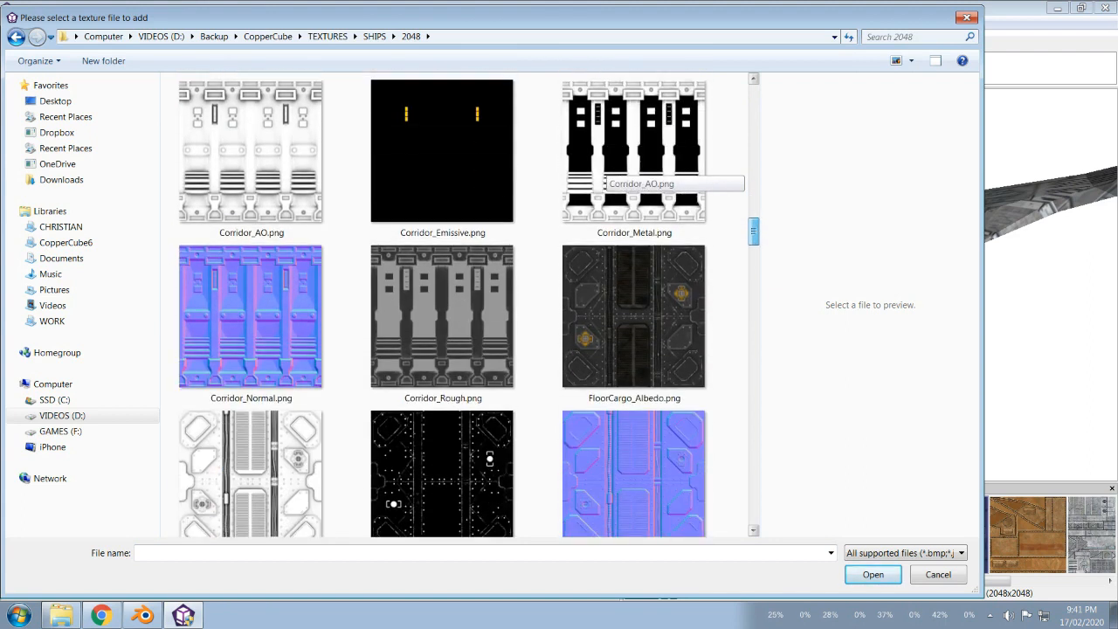
scroll(604, 182, down, 1)
click(603, 186)
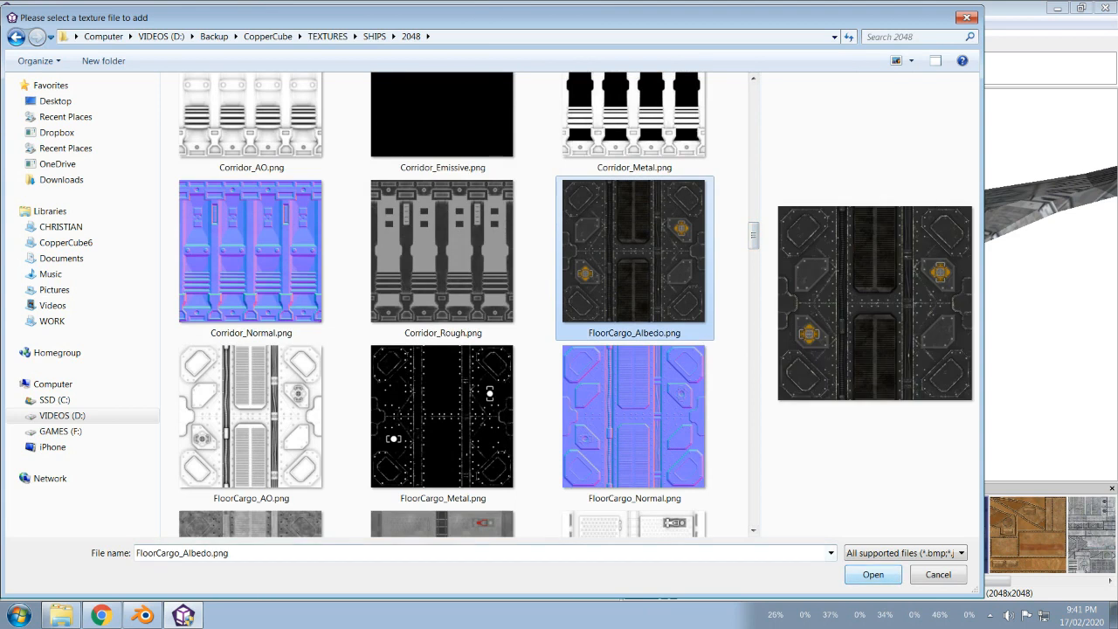
Step: Apply the FloorCargo_Albedo.png texture to extractedMesh5 and check the panels from several angles
click(89, 377)
drag(668, 284, 612, 306)
scroll(669, 285, down, 3)
drag(669, 285, 611, 218)
scroll(668, 285, up, 3)
drag(612, 285, 760, 288)
scroll(669, 285, down, 5)
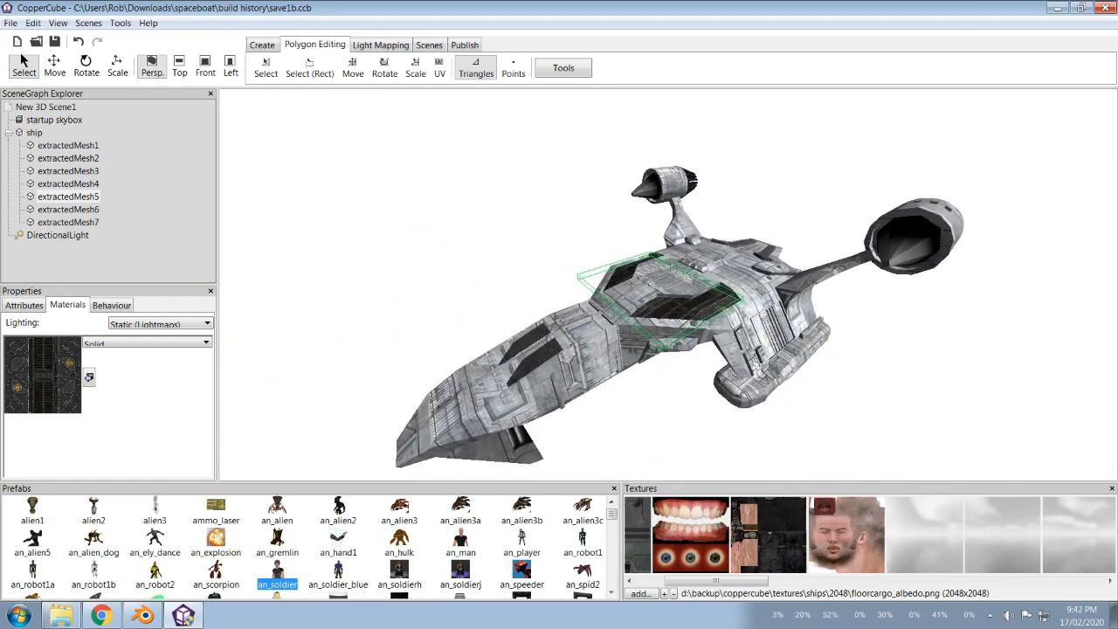
Step: Apply the FloorCargo_Albedo.png texture to extractedMesh4, the fin beneath the ship's nose
drag(668, 285, 664, 349)
scroll(668, 285, up, 5)
scroll(668, 285, down, 4)
scroll(668, 285, down, 1)
click(655, 275)
click(89, 377)
scroll(668, 285, down, 5)
scroll(668, 285, up, 5)
scroll(668, 285, down, 3)
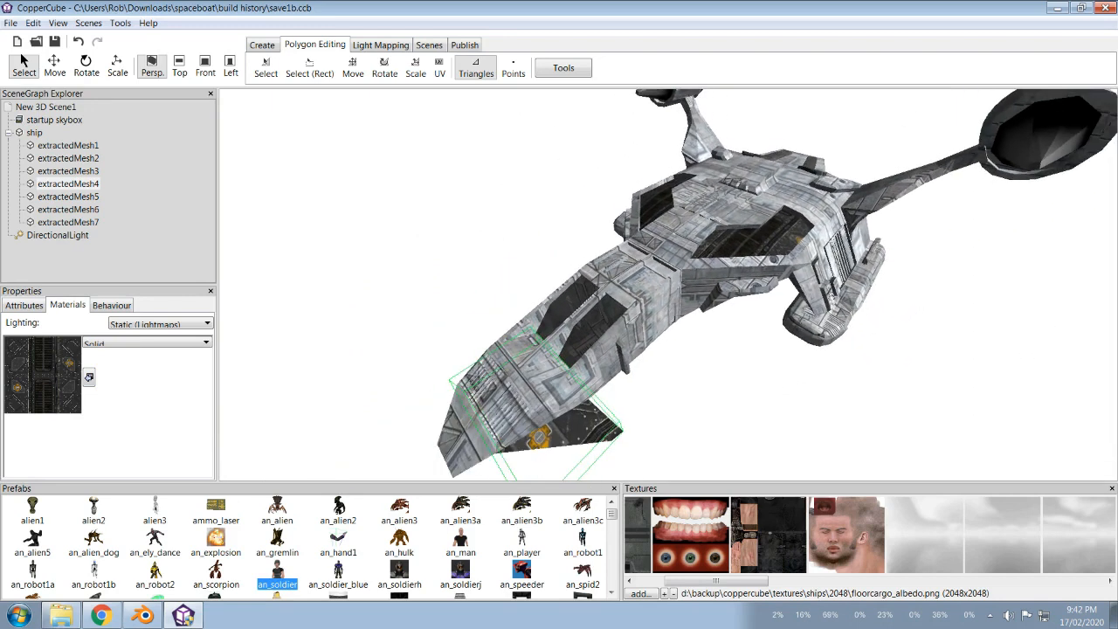
Step: Try the FloorCargo_Albedo.png texture on the ship's first material, covering the main hull
click(34, 132)
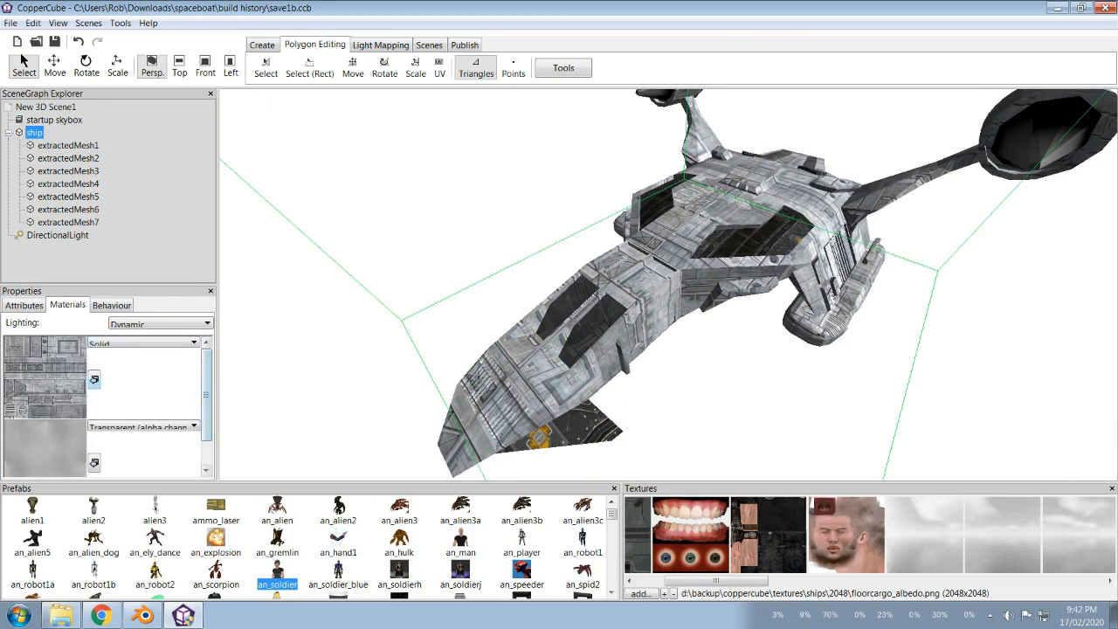
click(95, 379)
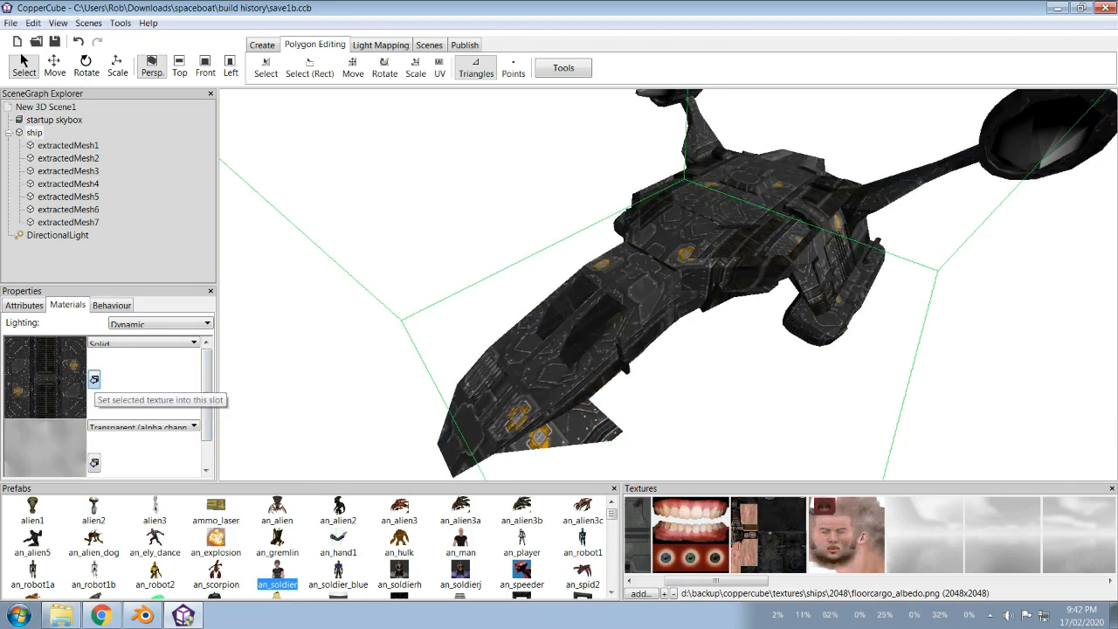
scroll(668, 285, down, 3)
scroll(668, 285, up, 3)
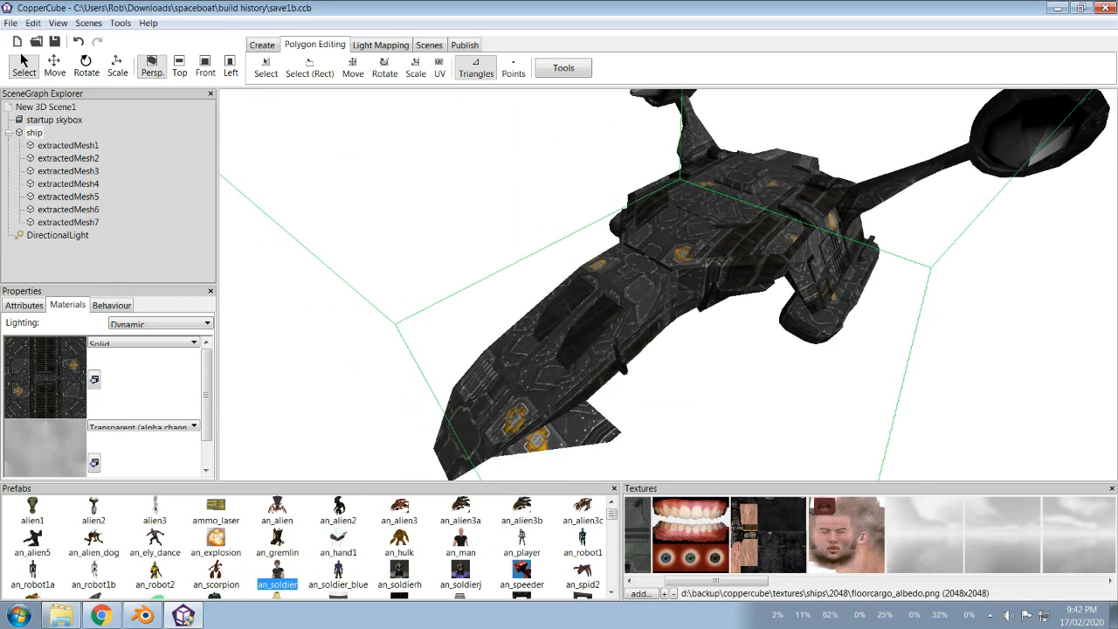
mouse_move(668, 285)
mouse_down()
mouse_move(668, 325)
mouse_move(680, 277)
mouse_up()
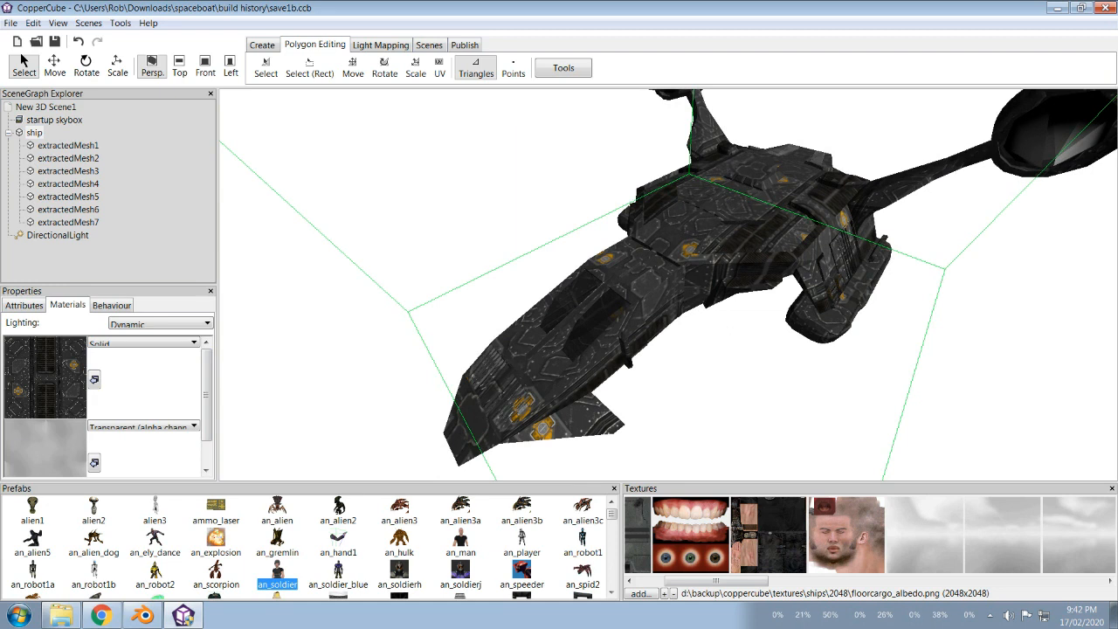
key(Escape)
Step: Browse the SHIPS folder's 2048 subfolder and add the texture Texture_3_Diffuse.PNG
click(639, 593)
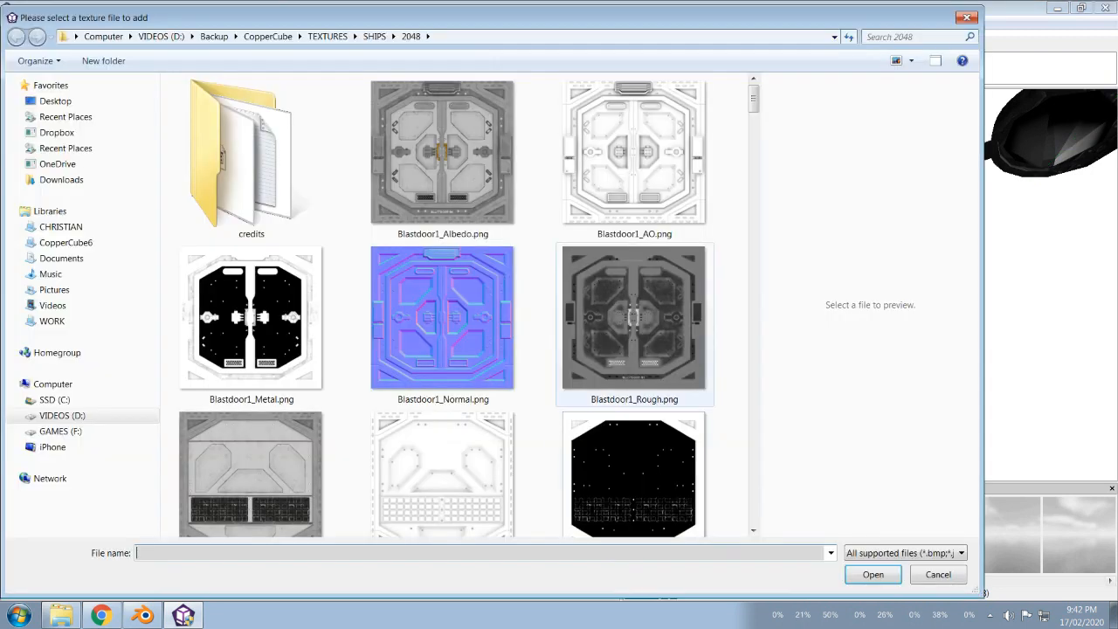
scroll(611, 96, down, 10)
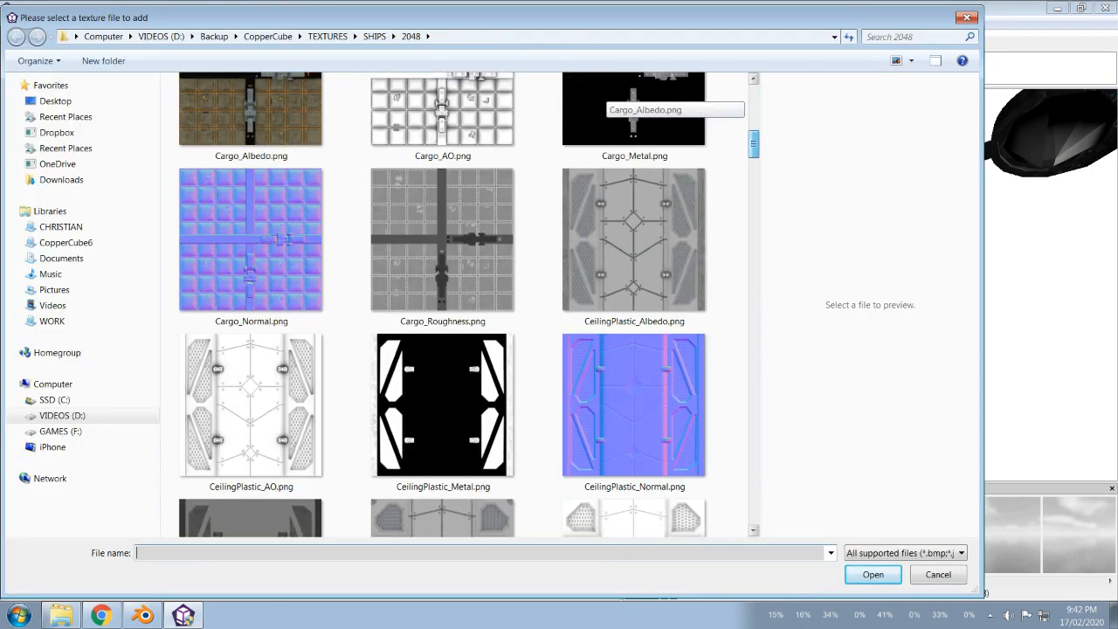
scroll(612, 96, down, 10)
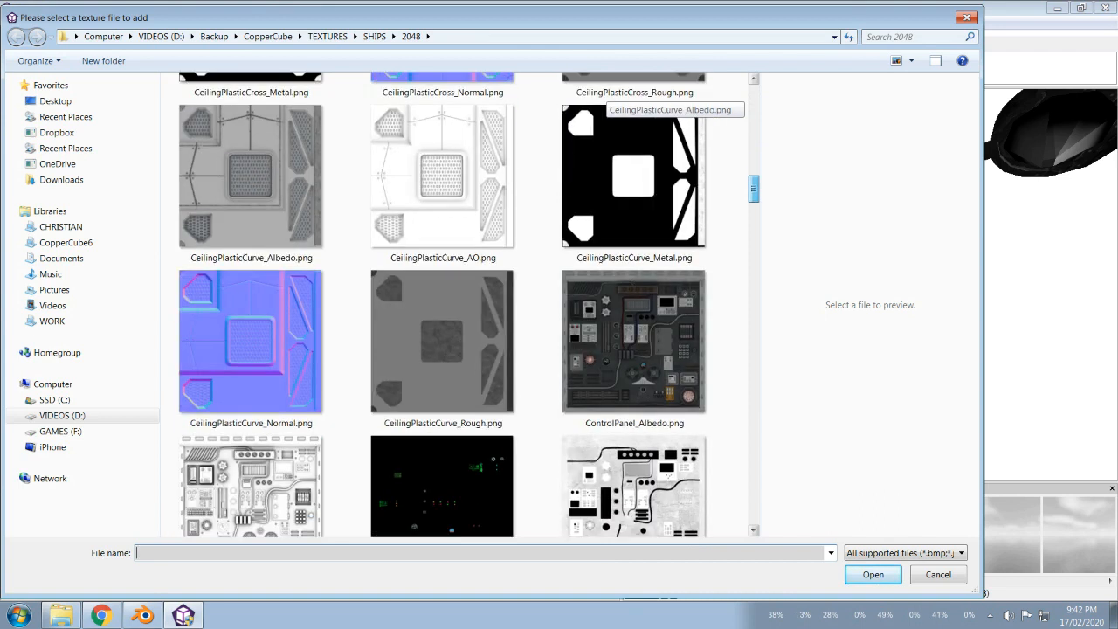
scroll(612, 97, down, 3)
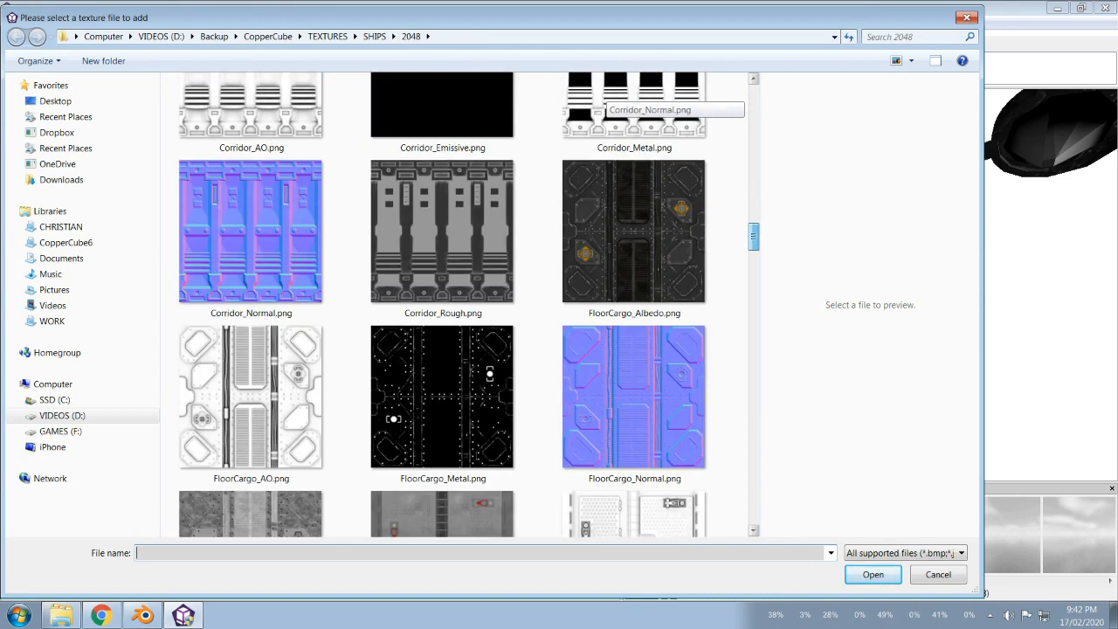
scroll(611, 96, down, 5)
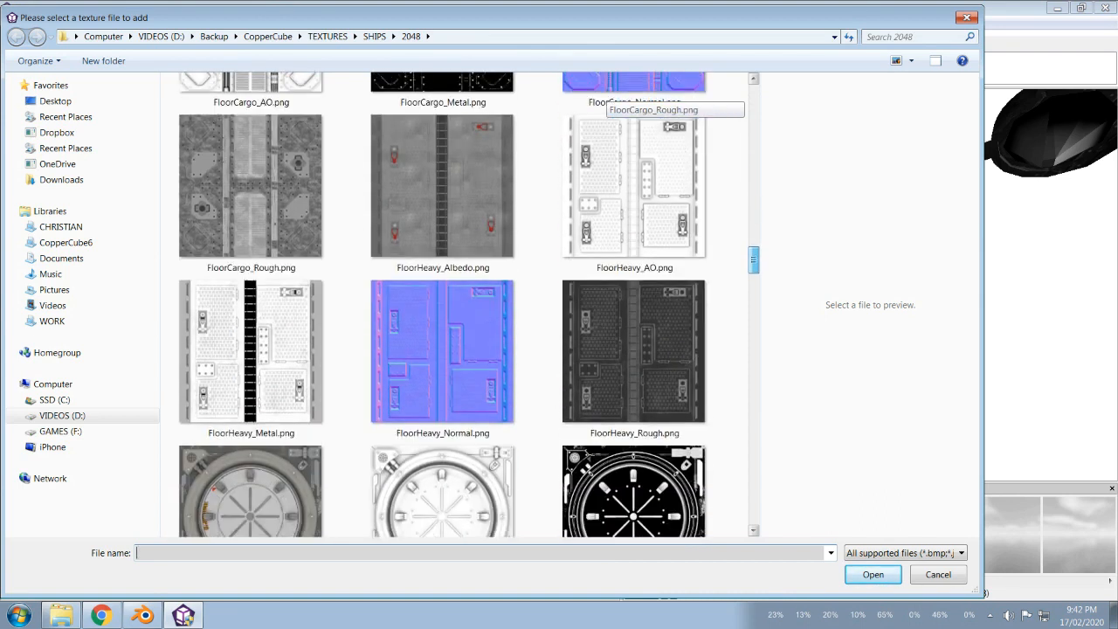
scroll(612, 96, down, 2)
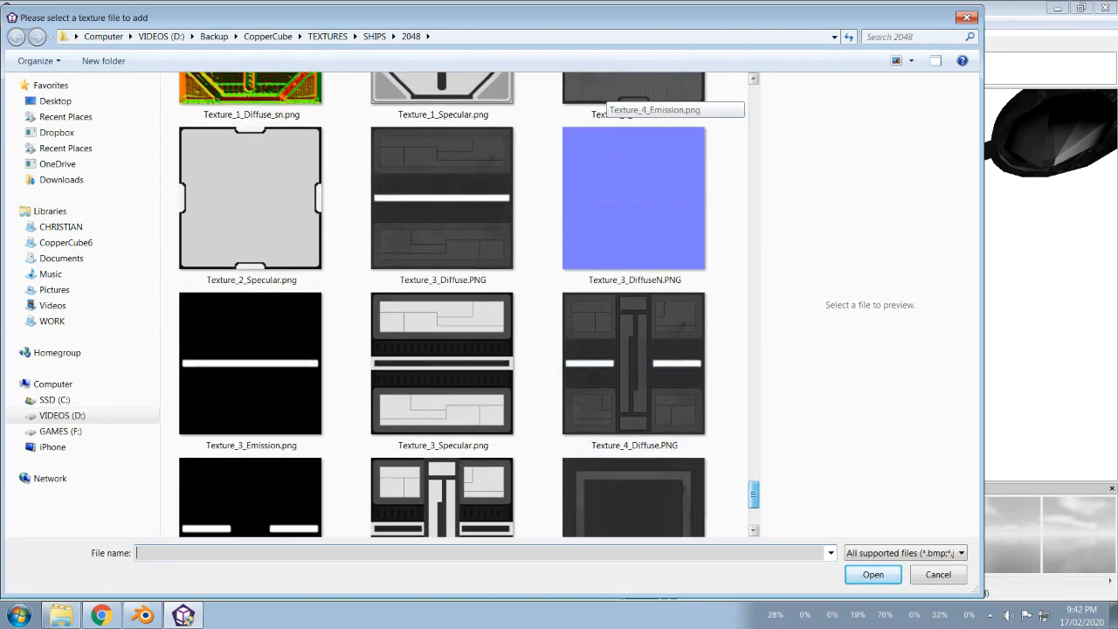
click(443, 205)
key(Return)
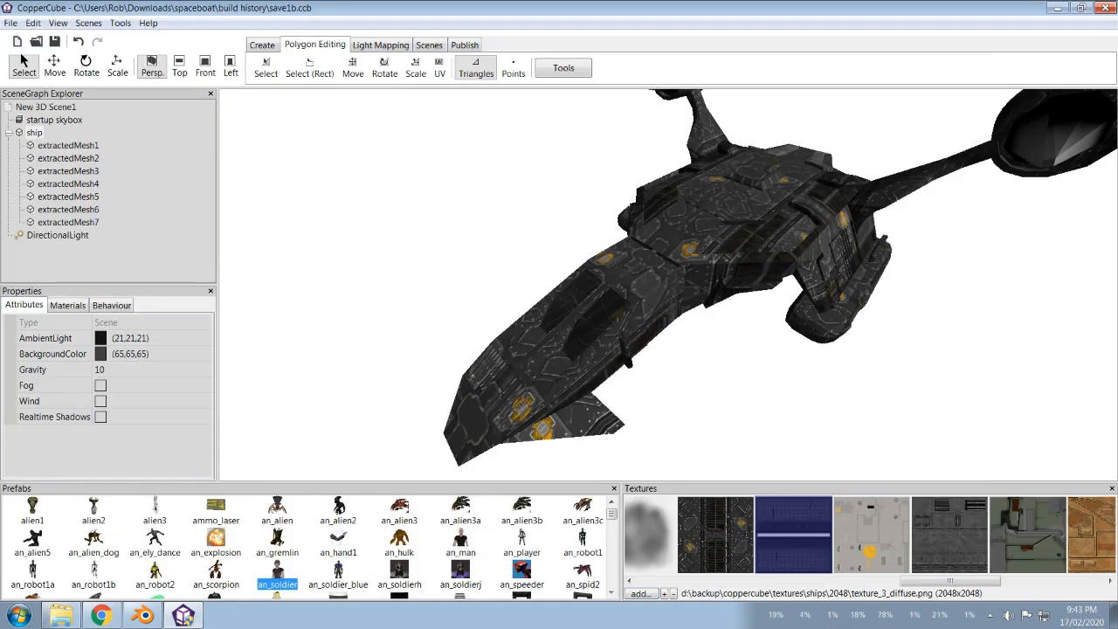
Step: Try the texture_3_diffuse.png texture on the ship's first material and check the hull from several angles
click(34, 132)
click(68, 305)
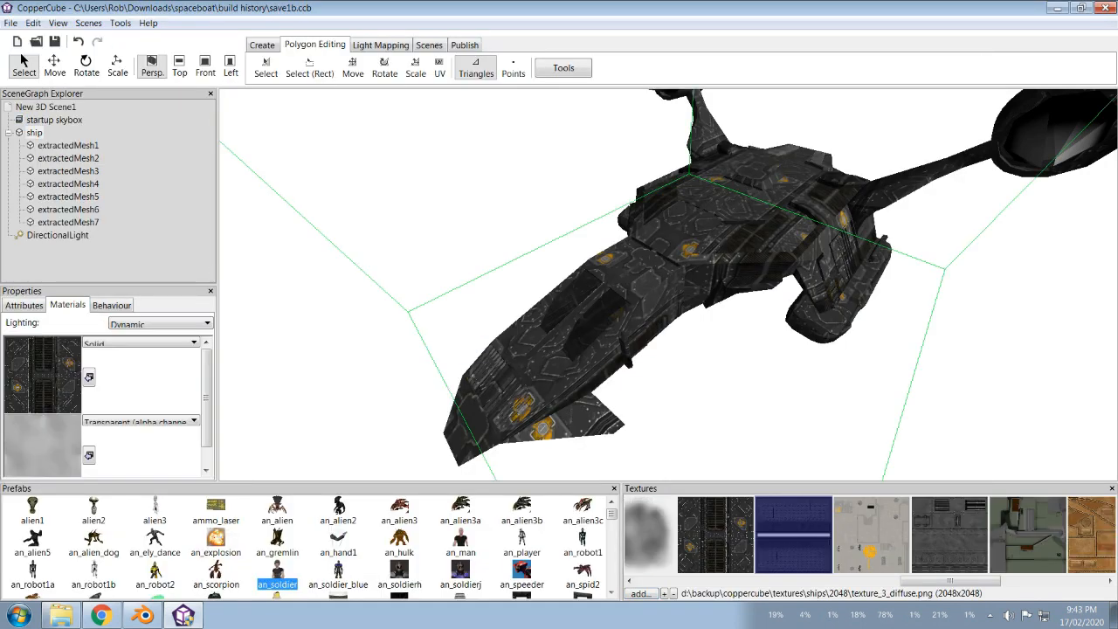
click(88, 377)
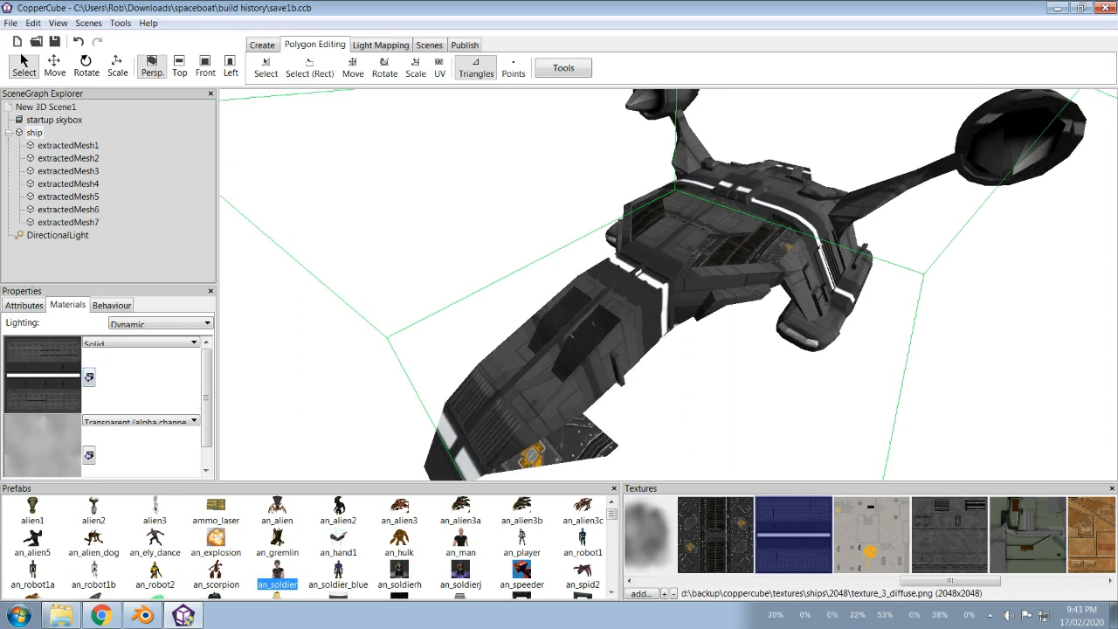
middle_drag(667, 284, 734, 262)
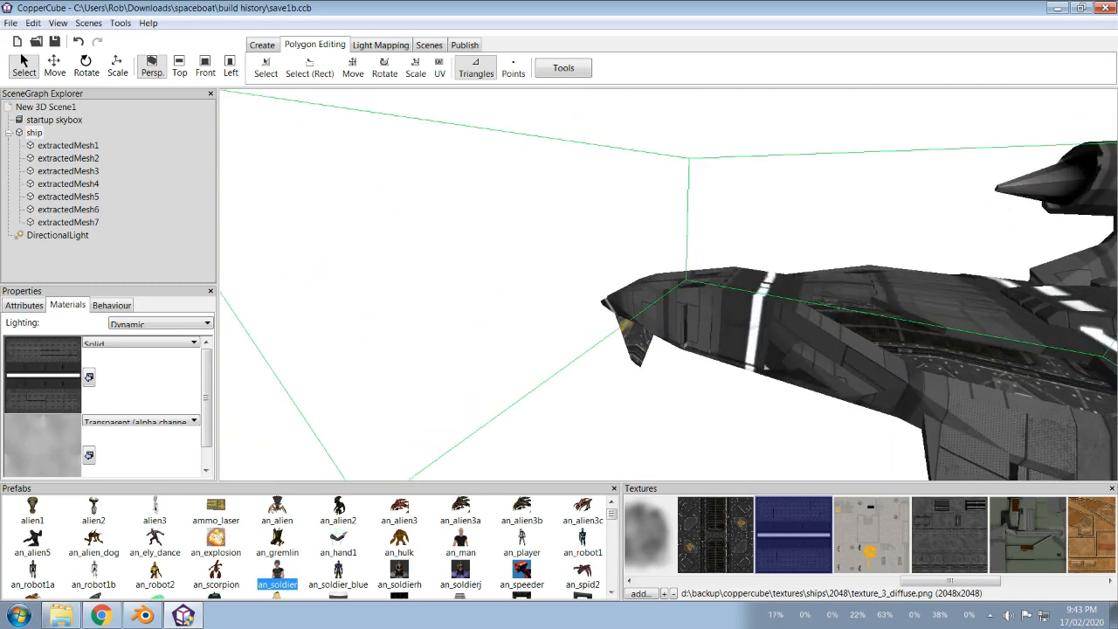
scroll(668, 284, up, 3)
middle_drag(668, 285, 691, 350)
scroll(668, 285, down, 5)
middle_drag(668, 285, 633, 275)
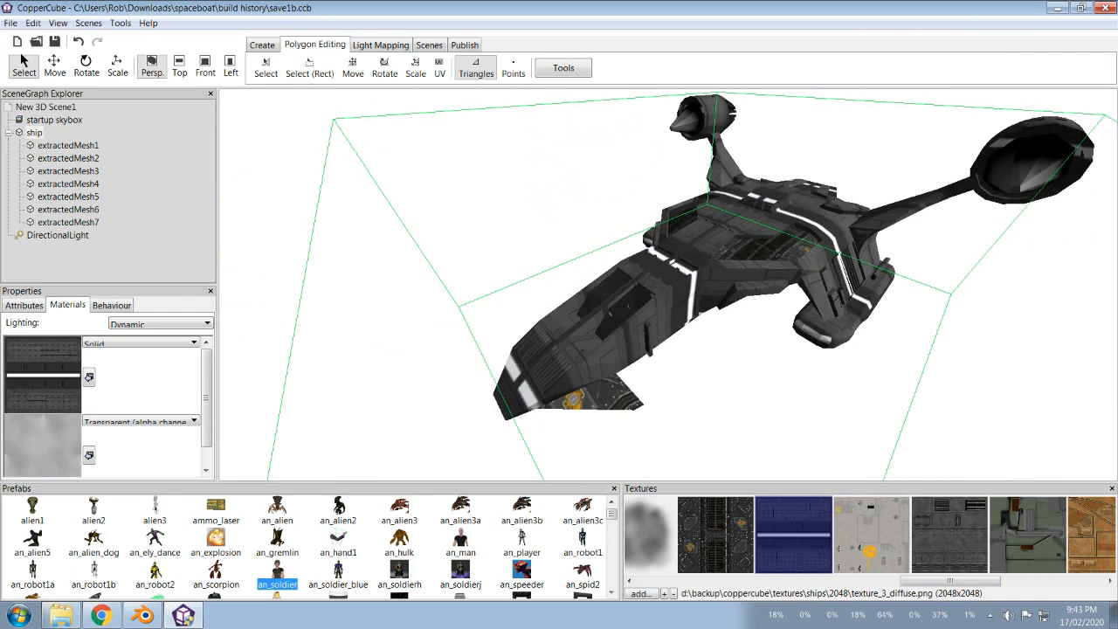
Step: Apply the external hull texture part6b.png to the ship's first material and check the hull
drag(950, 580, 1053, 581)
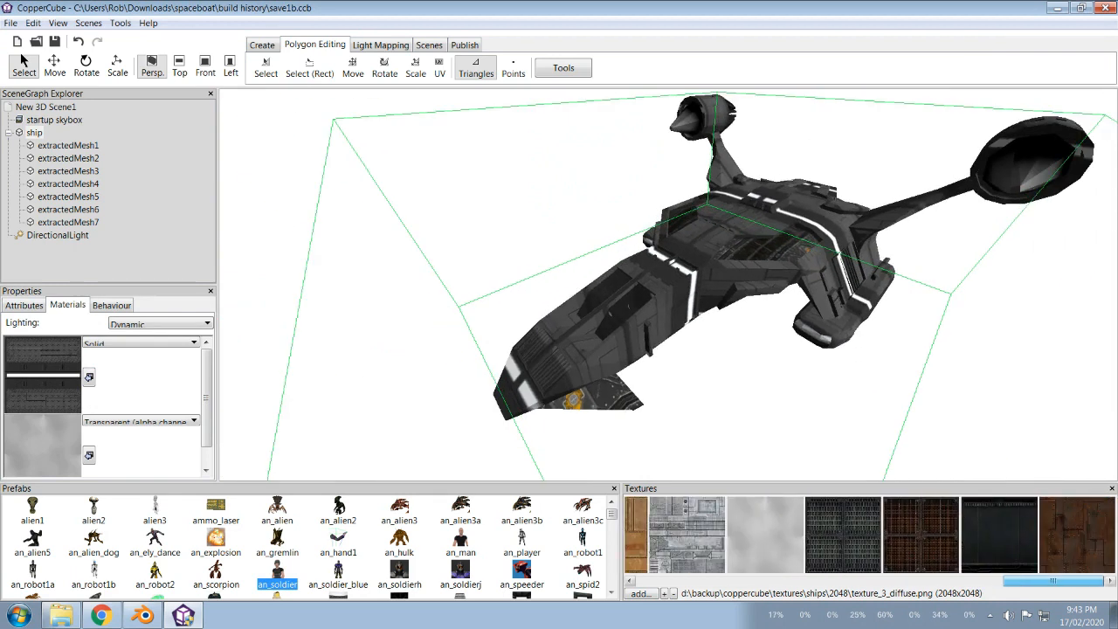
click(686, 533)
click(89, 377)
middle_drag(668, 285, 642, 305)
scroll(668, 285, down, 6)
scroll(668, 284, up, 3)
scroll(668, 284, down, 4)
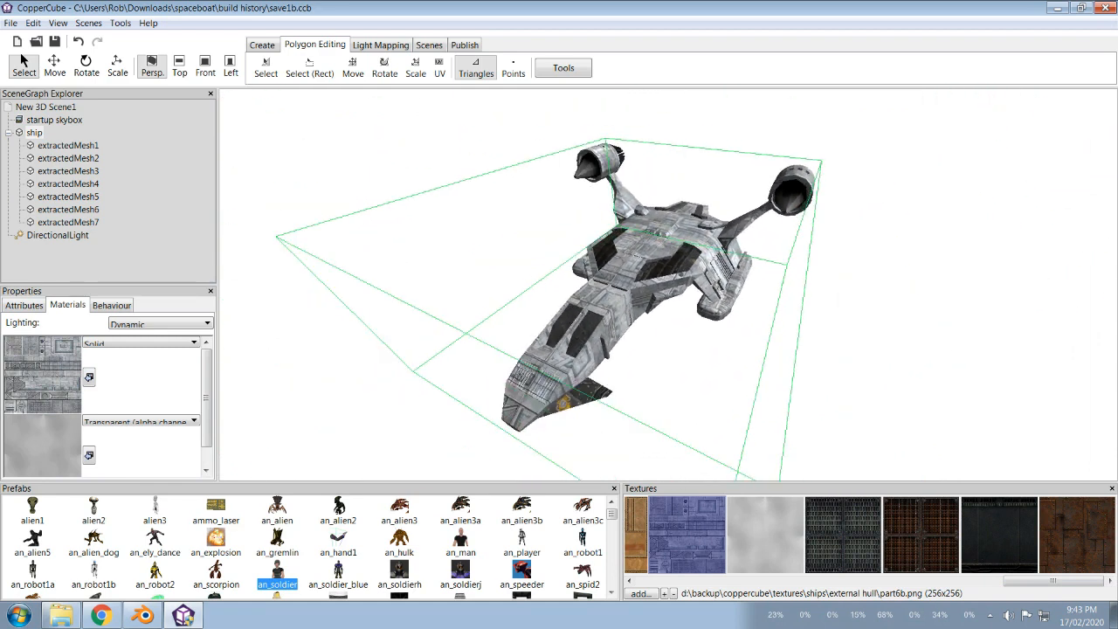
Step: Set the scene's ambient light to dark grey (17,17,17)
click(57, 235)
click(45, 107)
click(24, 305)
click(131, 338)
click(205, 339)
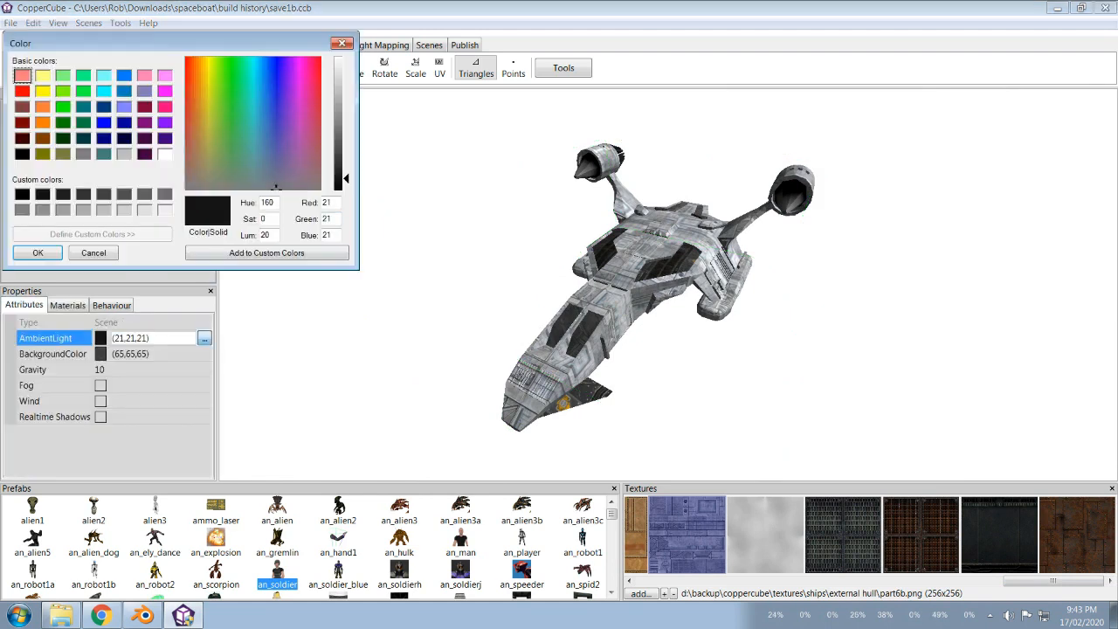
click(339, 181)
key(Return)
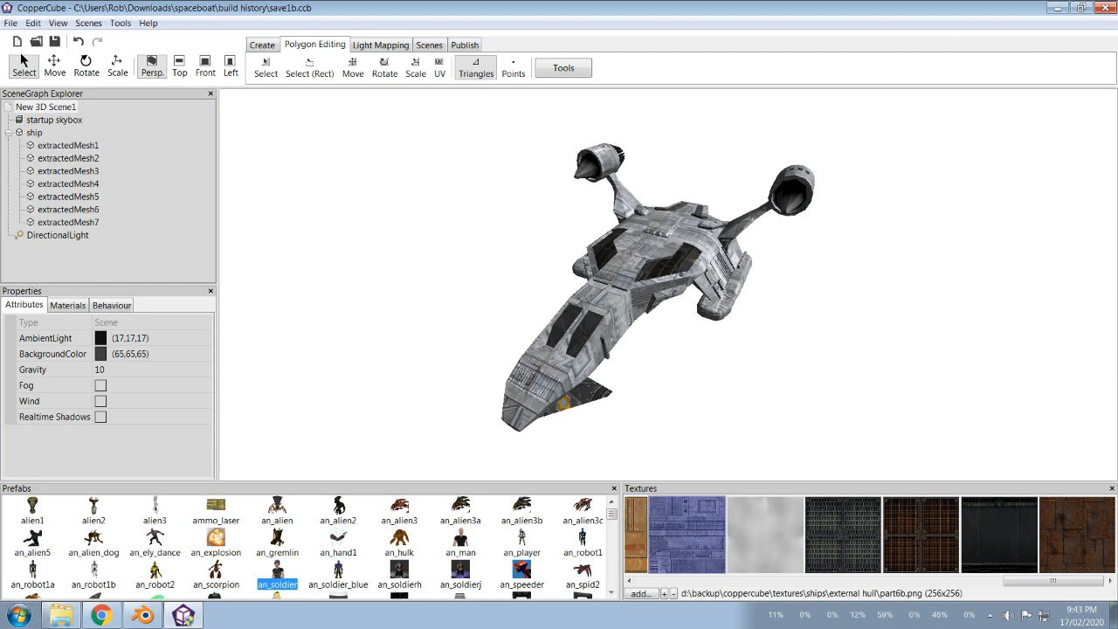
Step: Brighten the scene's ambient light to grey (60,60,60)
click(131, 338)
click(204, 338)
click(340, 167)
drag(346, 167, 346, 159)
key(Return)
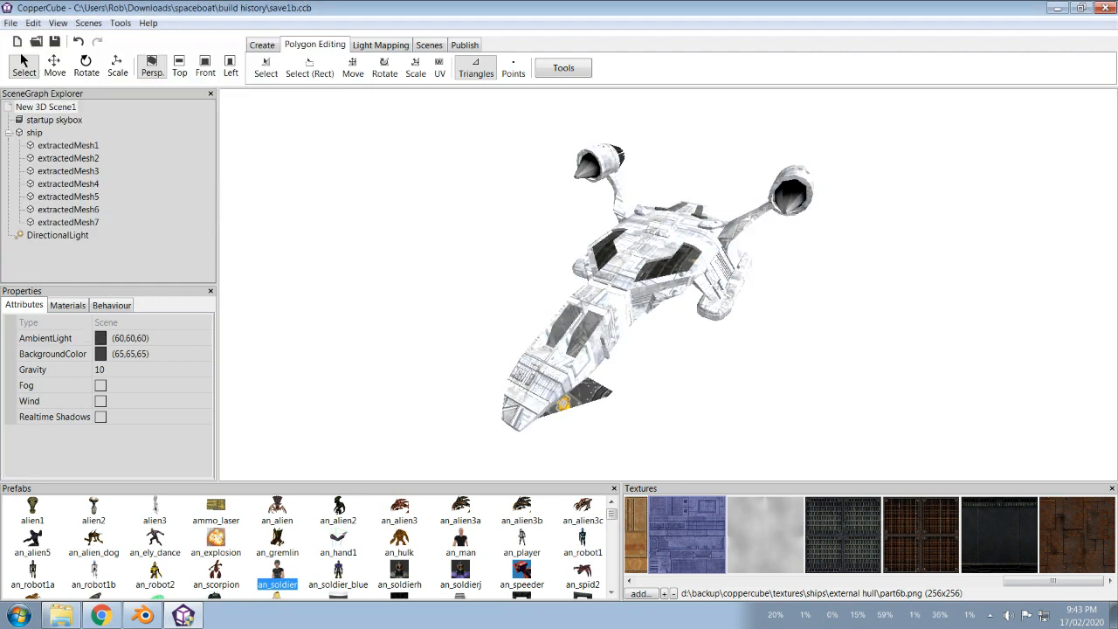
Step: Move the directional light's target sideways so its direction becomes 0.091552, -0.965986, 0.241845, and check the lighting on the ship
click(57, 235)
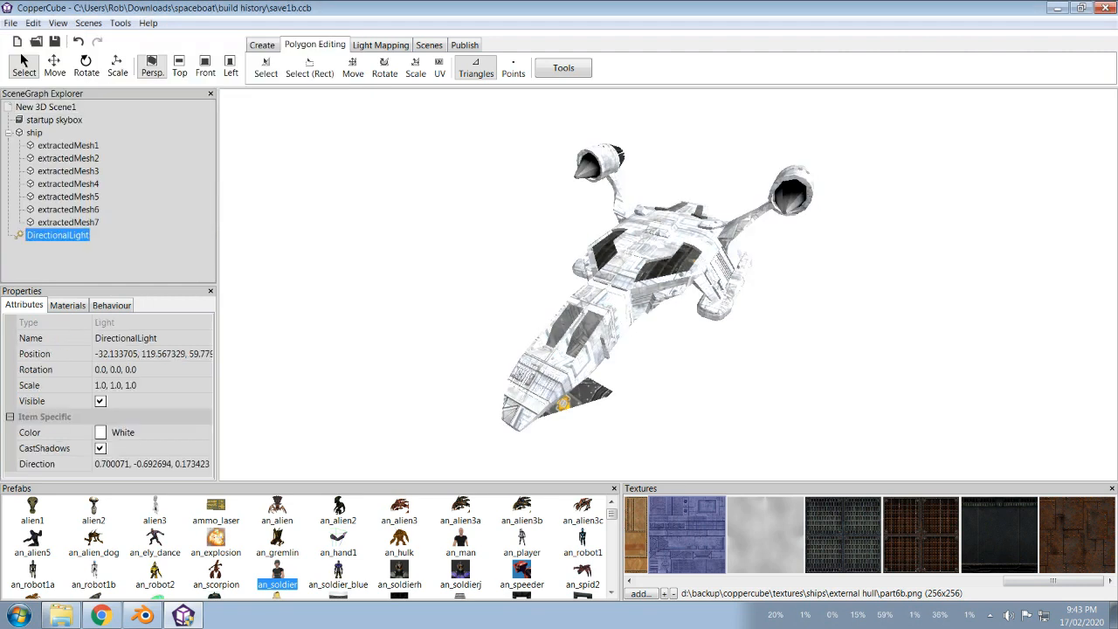
click(54, 67)
drag(667, 284, 667, 375)
key(Down)
key(Up)
key(Down)
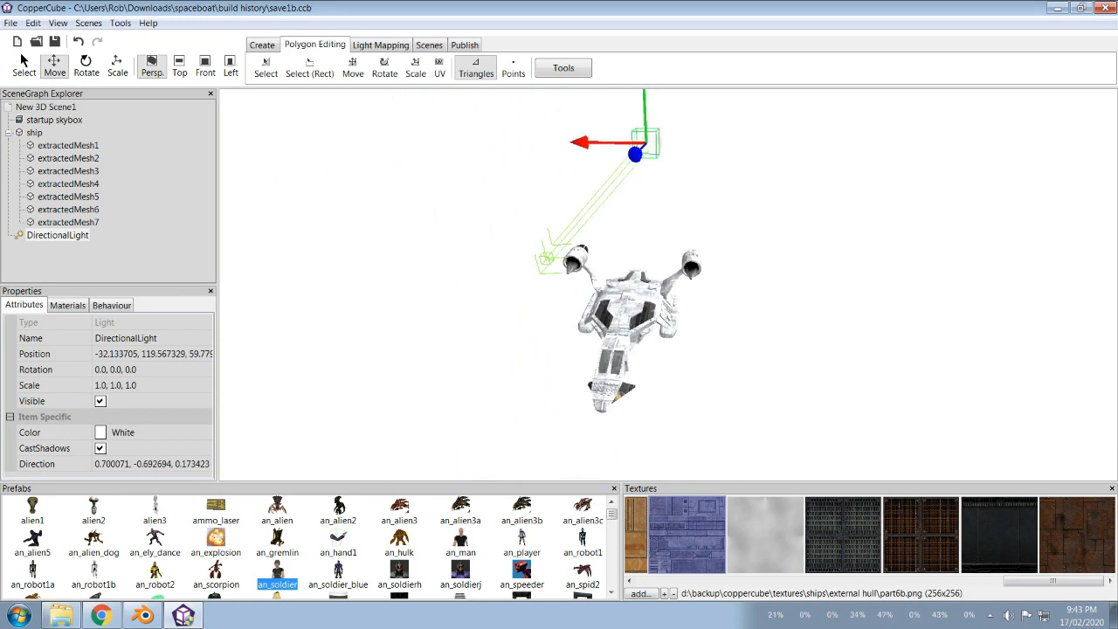
click(546, 258)
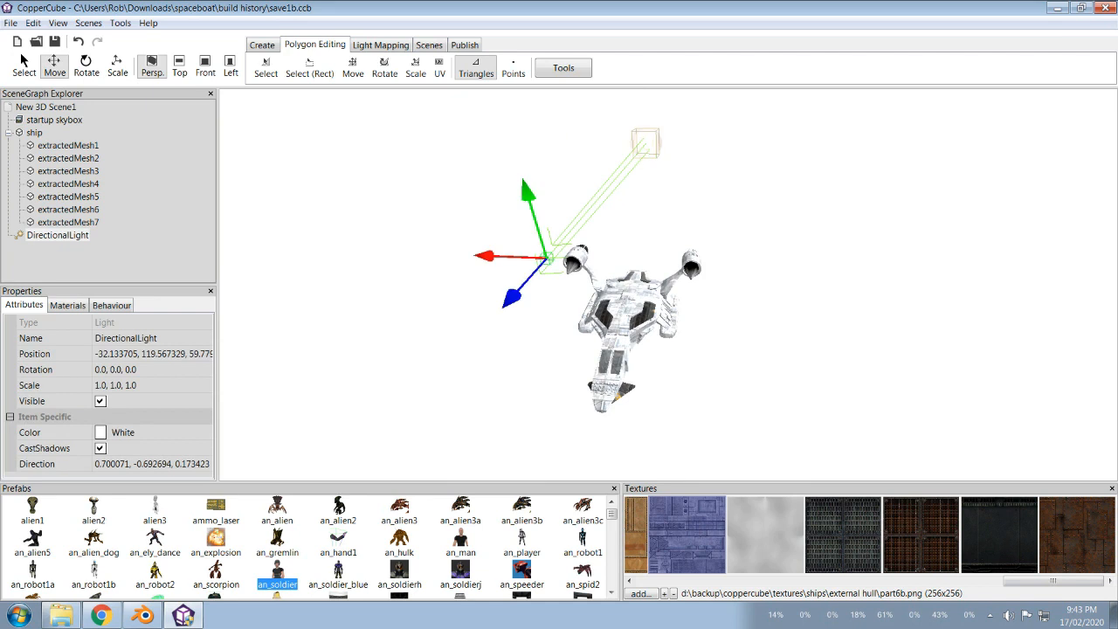
drag(502, 256, 594, 257)
drag(667, 284, 711, 349)
key(Up)
key(Up)
key(Up)
drag(667, 284, 559, 244)
key(Down)
mouse_move(668, 284)
mouse_down()
mouse_move(644, 282)
mouse_move(667, 260)
mouse_move(712, 305)
mouse_move(648, 275)
mouse_up()
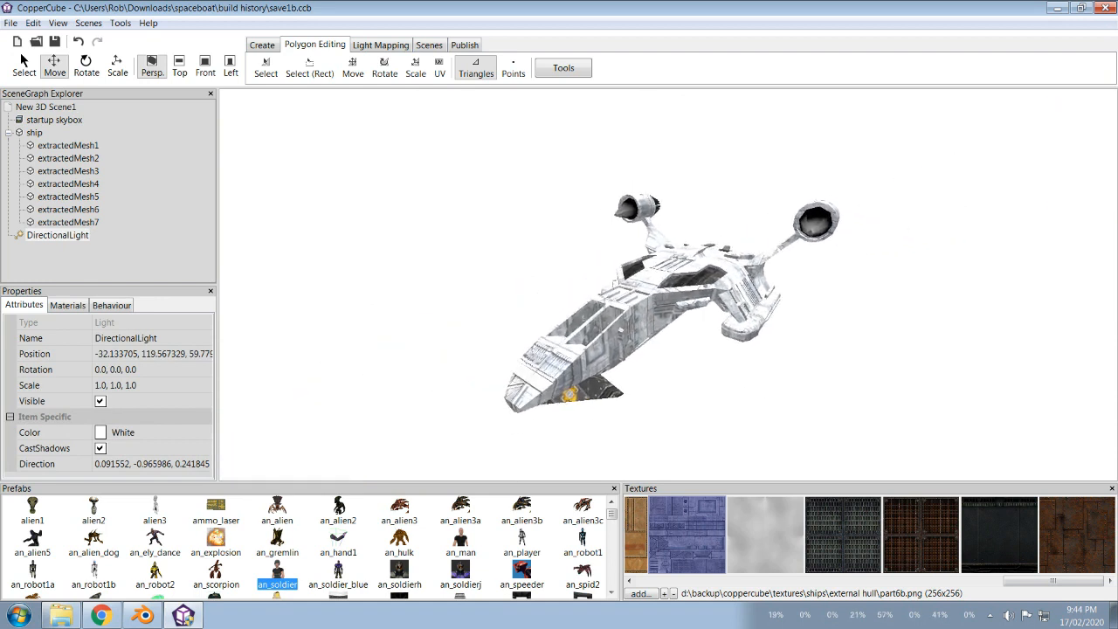
Step: Choose the wall panel texture 2007-06.jpg and apply it to the first side of the startup skybox
drag(1054, 581, 958, 581)
click(911, 535)
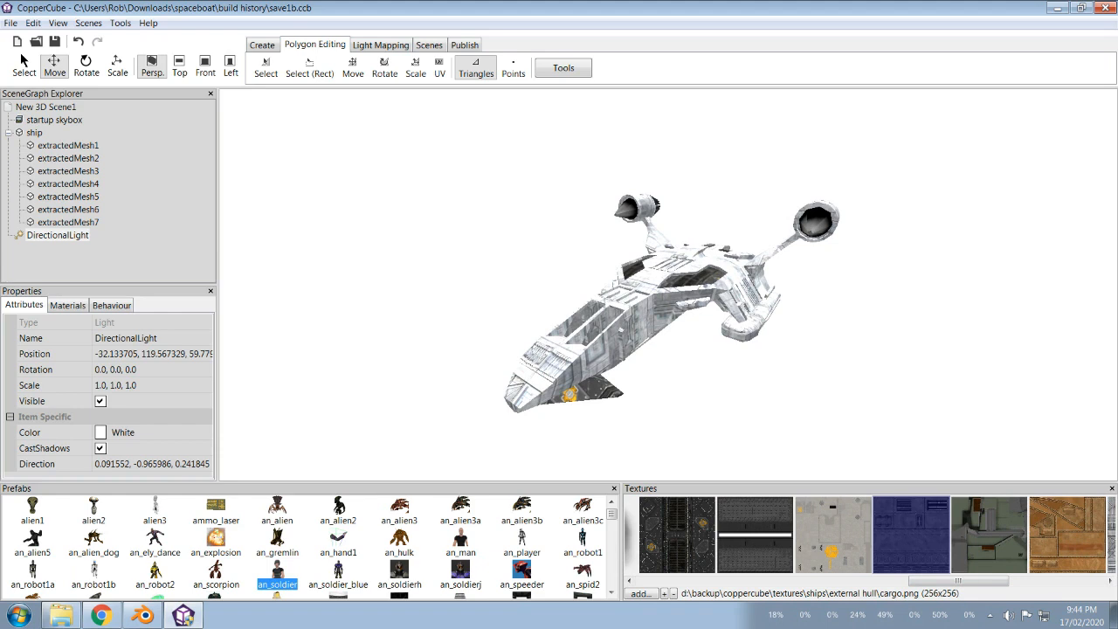
drag(958, 581, 1054, 581)
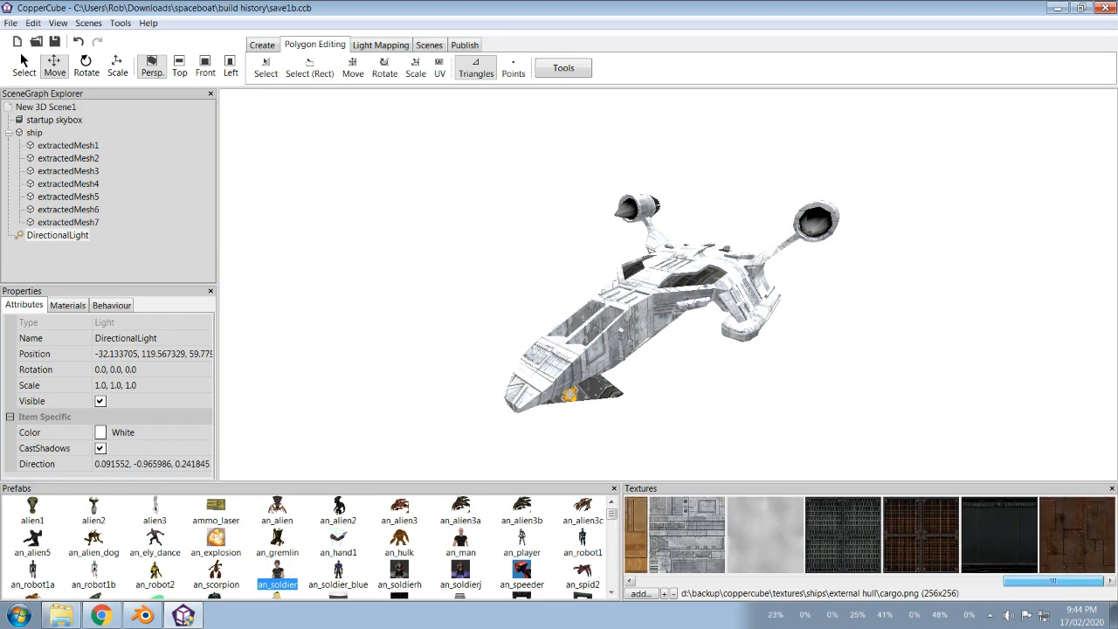
click(1077, 535)
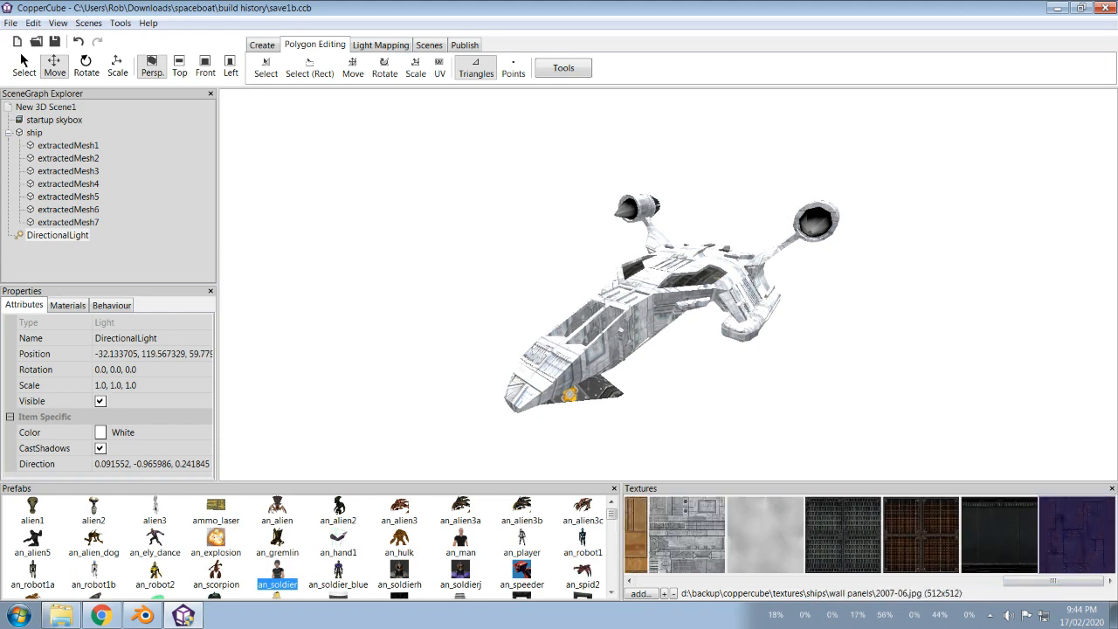
click(54, 120)
click(67, 304)
click(94, 379)
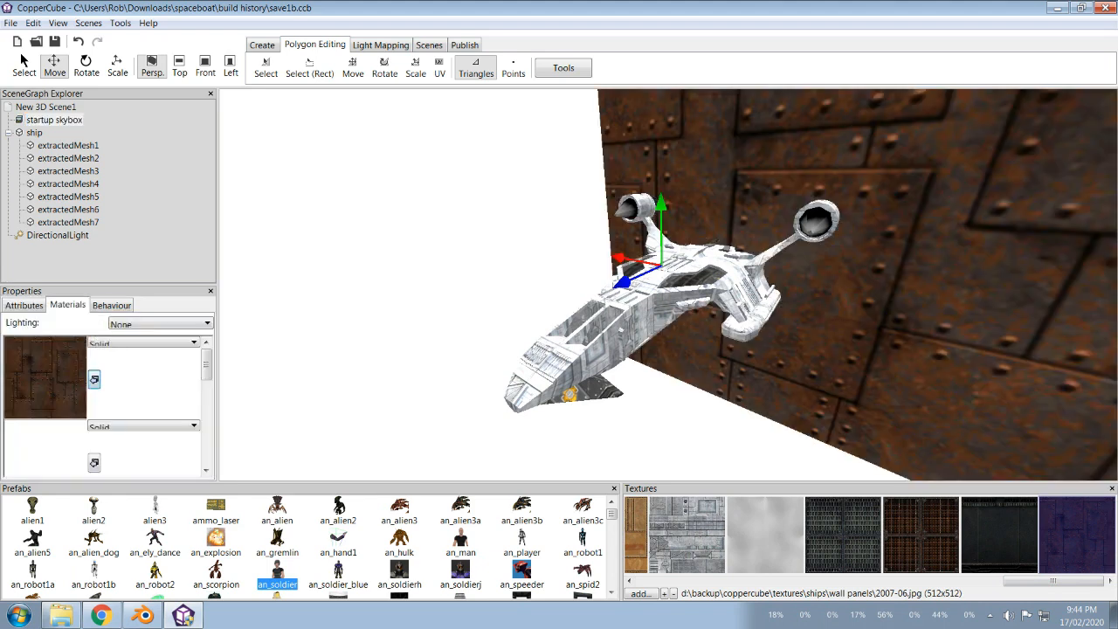
Step: Apply the 2007-06.jpg texture to the five remaining sides of the startup skybox and check the surroundings
click(94, 463)
scroll(94, 411, down, 3)
click(94, 442)
scroll(94, 411, down, 2)
click(94, 454)
scroll(95, 410, down, 2)
click(94, 447)
click(94, 361)
drag(559, 218, 545, 266)
scroll(667, 285, up, 3)
scroll(667, 285, down, 5)
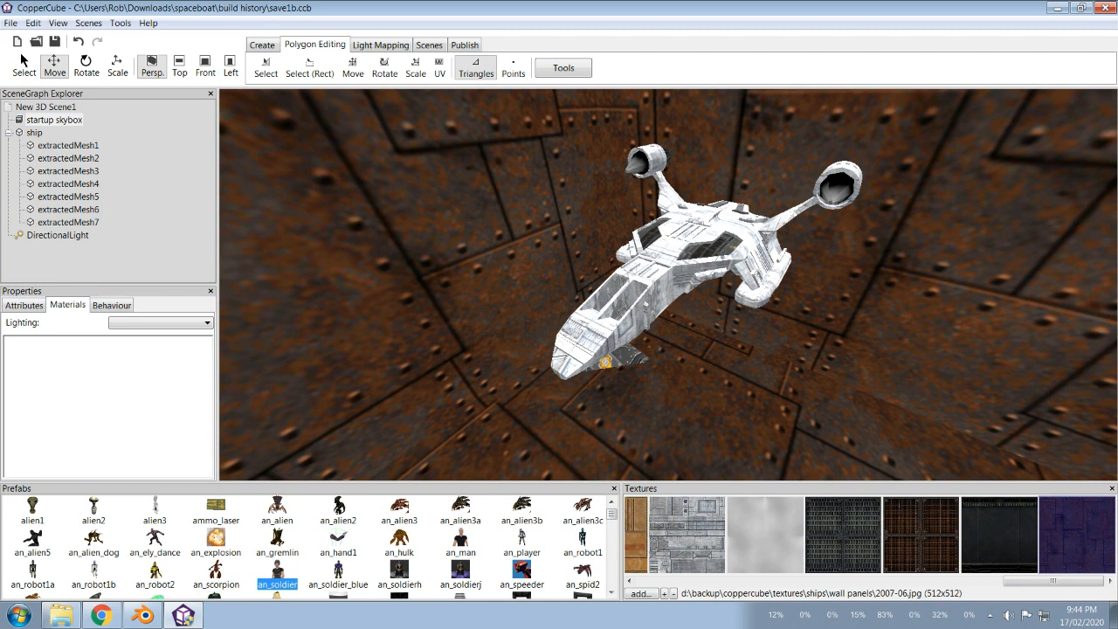
Step: Add the texture FloorCargo_Albedo.png from the SHIPS\2048 folder to the texture collection
drag(1052, 581, 637, 581)
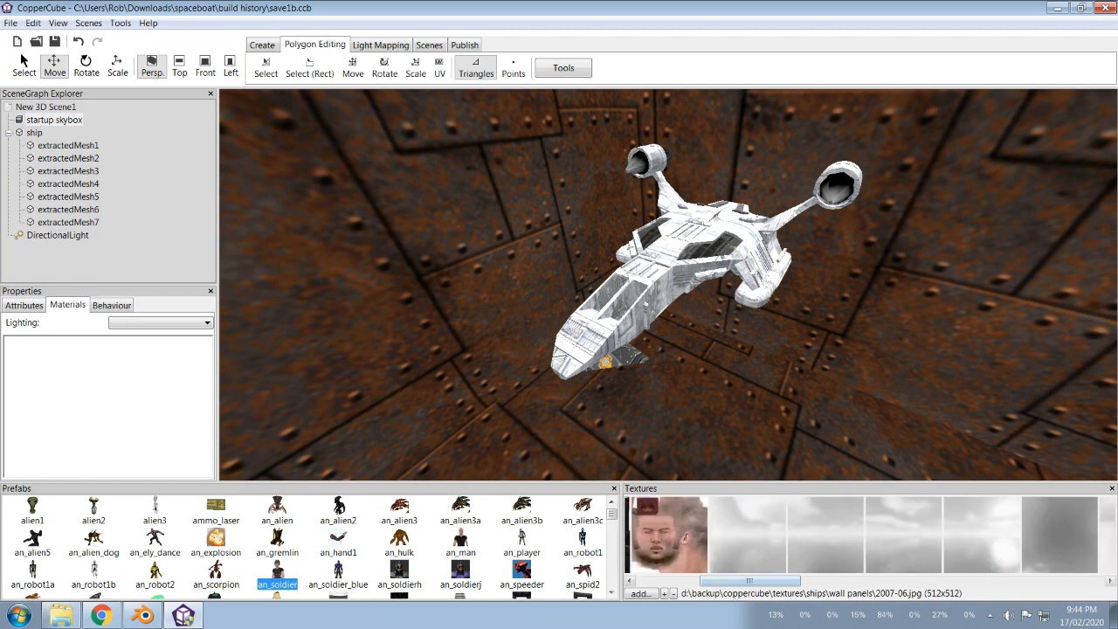
click(641, 593)
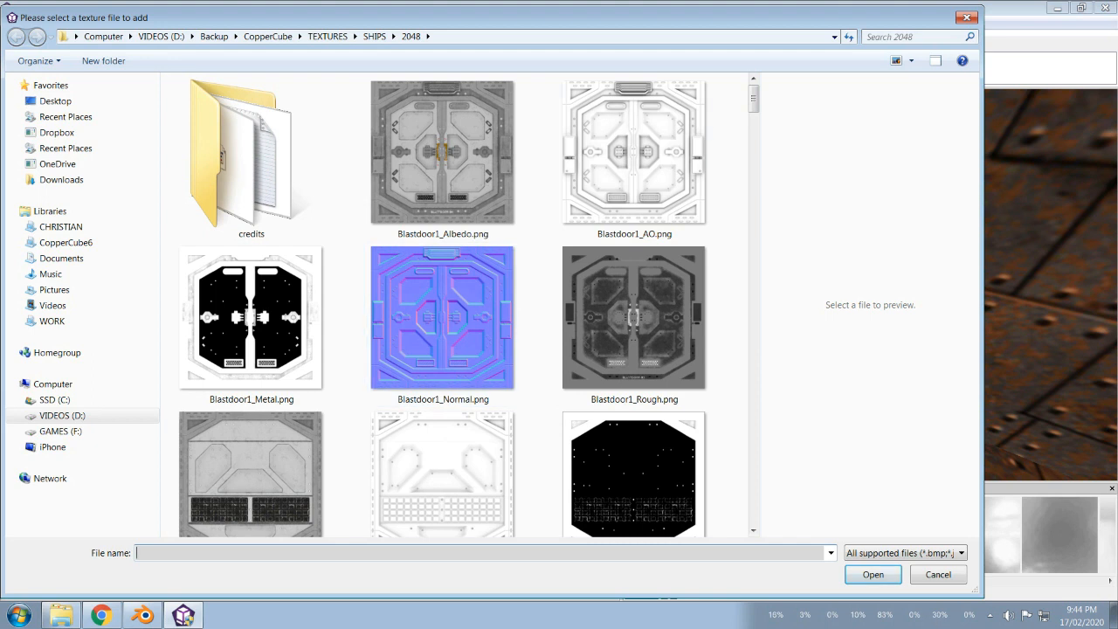
scroll(611, 96, down, 20)
scroll(611, 100, up, 15)
scroll(612, 101, up, 15)
scroll(612, 100, up, 5)
scroll(611, 188, up, 10)
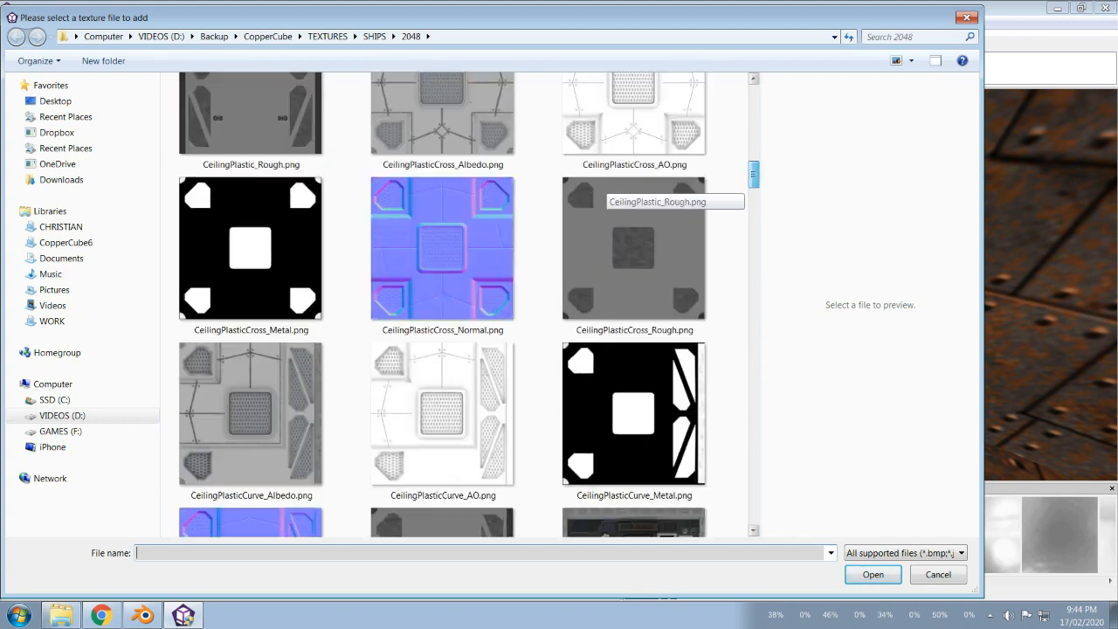
scroll(611, 187, up, 10)
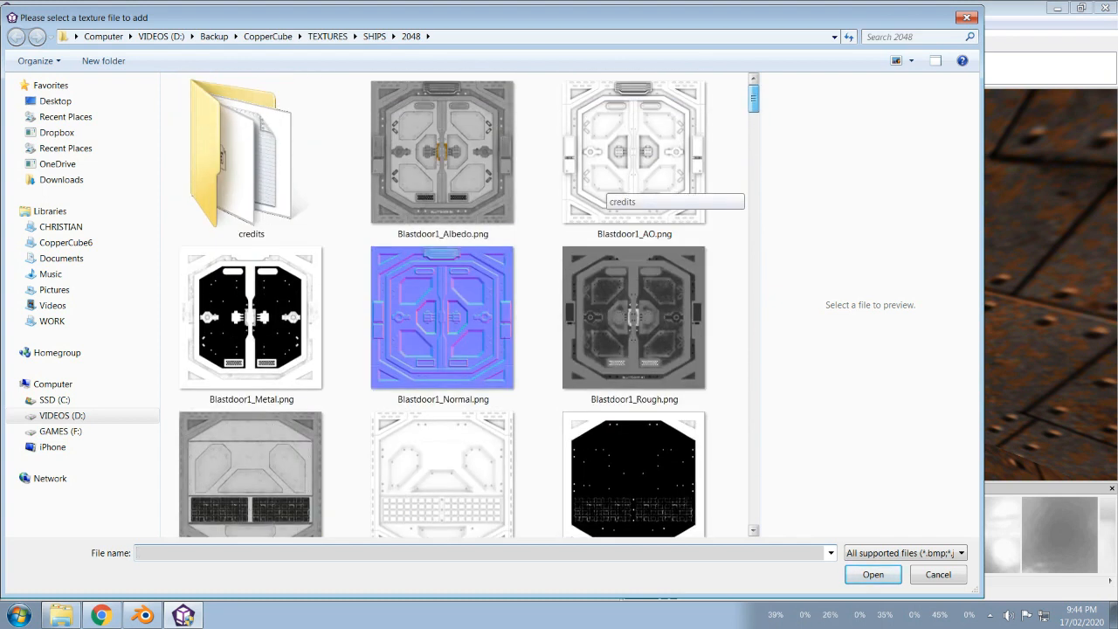
scroll(611, 188, down, 12)
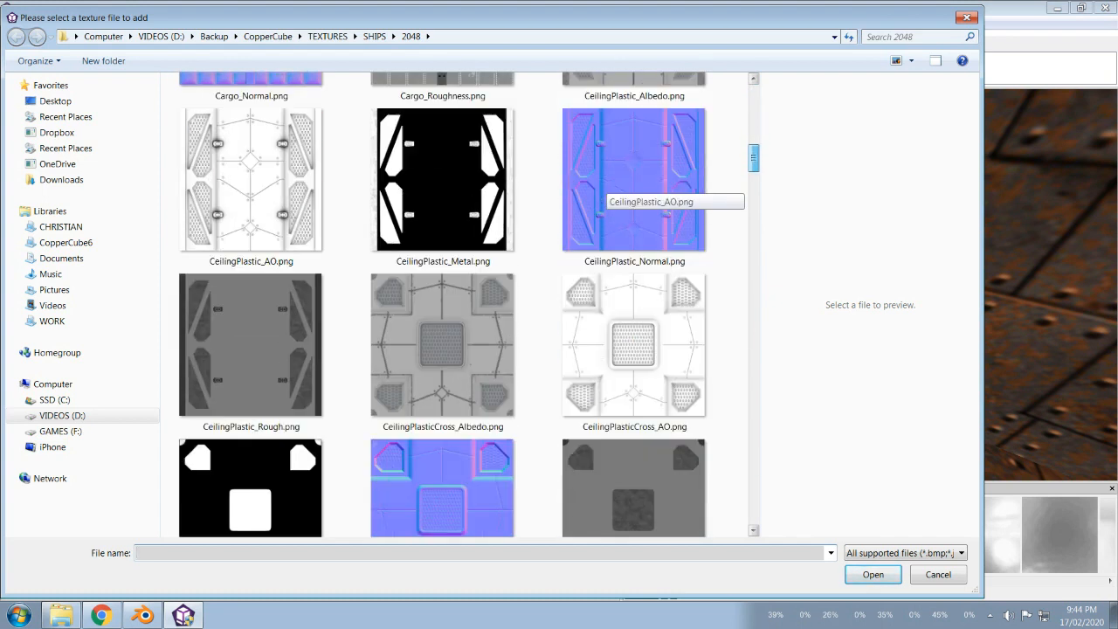
scroll(611, 187, down, 12)
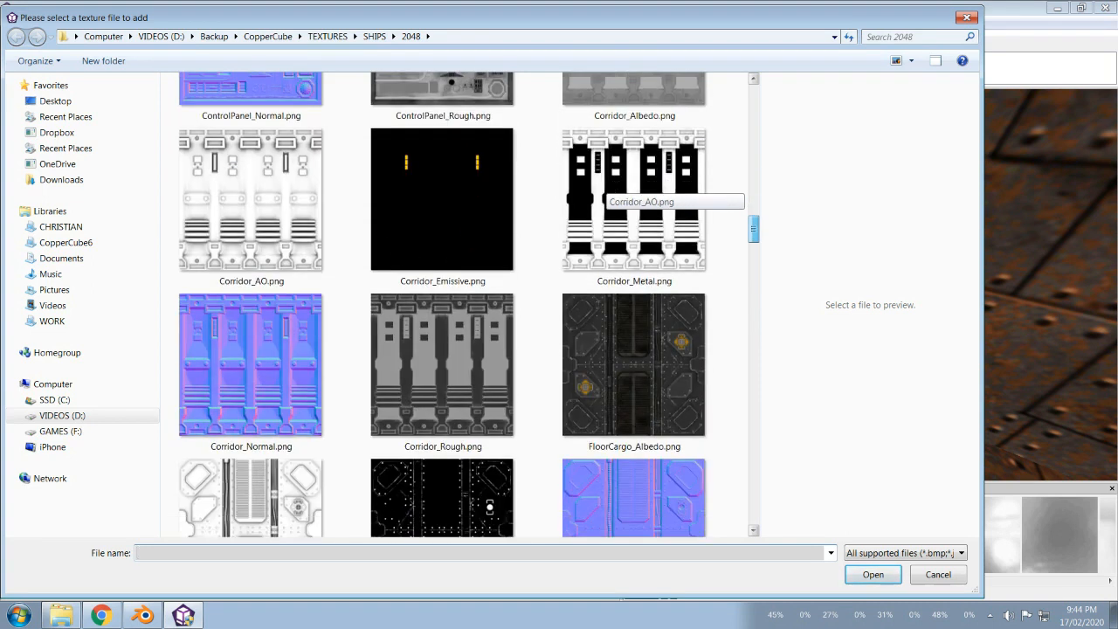
click(633, 205)
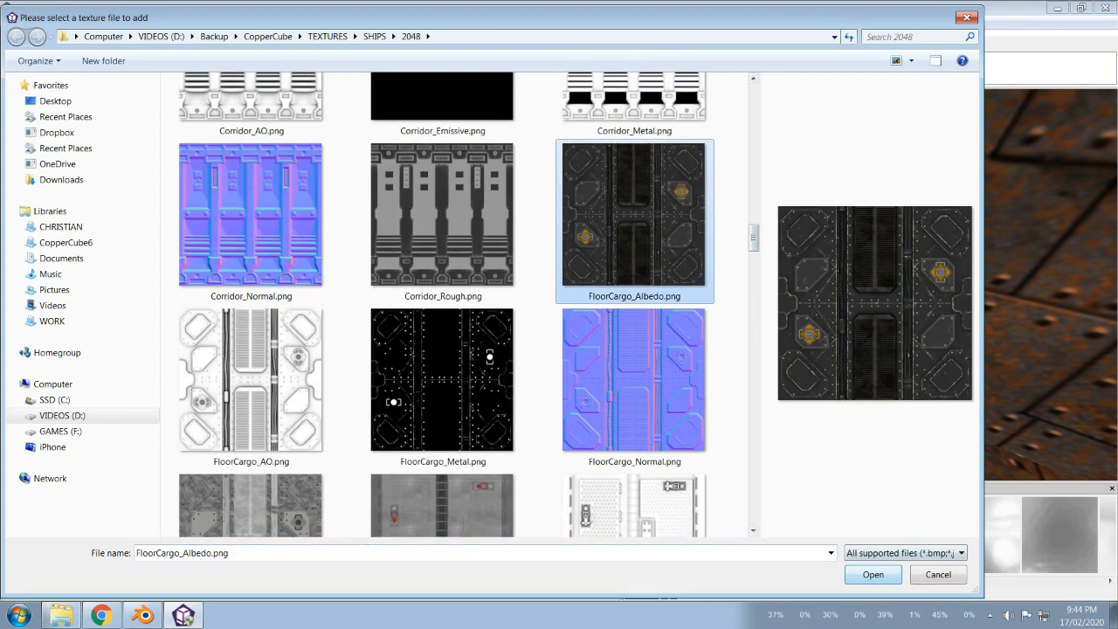
click(872, 574)
Step: Apply the floorcargo_albedo.png texture to the ship's first material
click(34, 132)
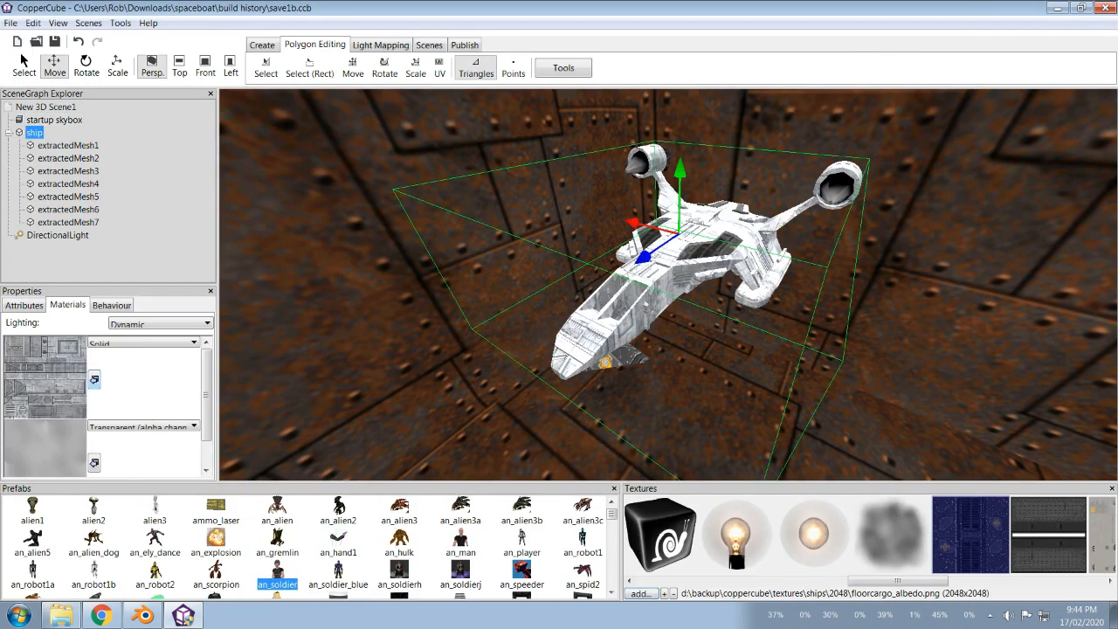
click(94, 379)
drag(436, 288, 426, 348)
scroll(648, 332, up, 5)
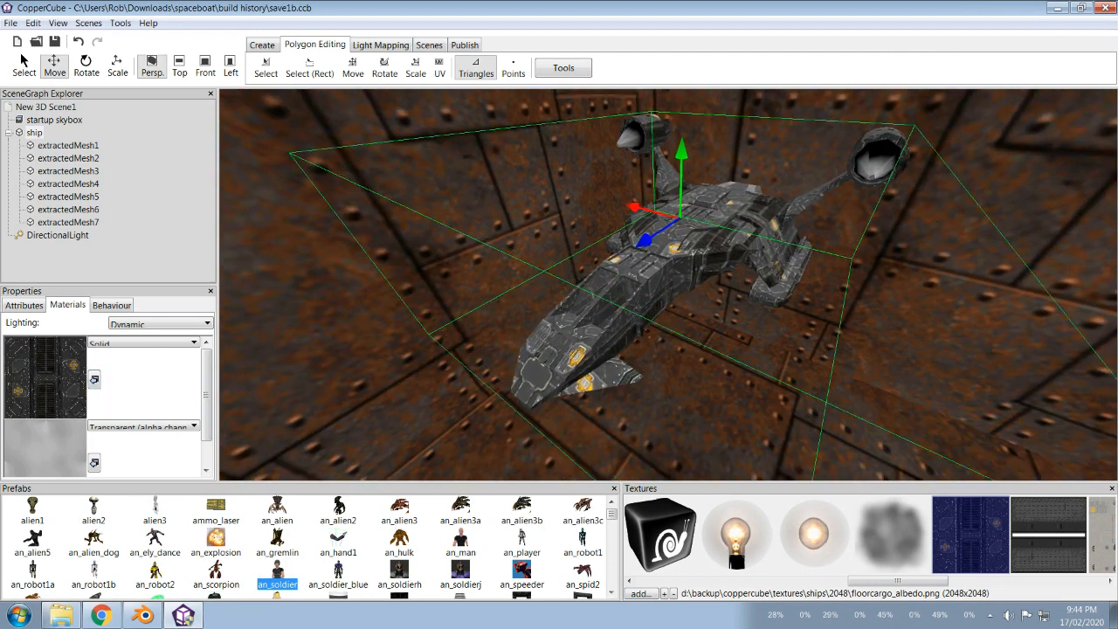
Step: Examine the new cargo floor texture on the ship's hull close up and from a distance
drag(668, 283, 786, 358)
scroll(668, 283, down, 4)
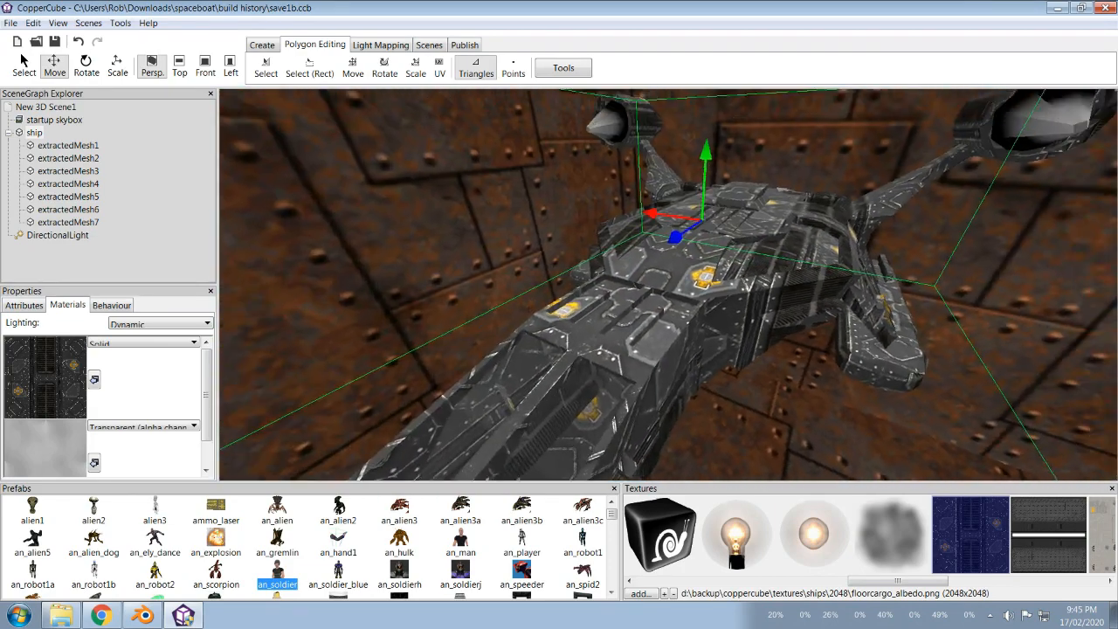
key(w)
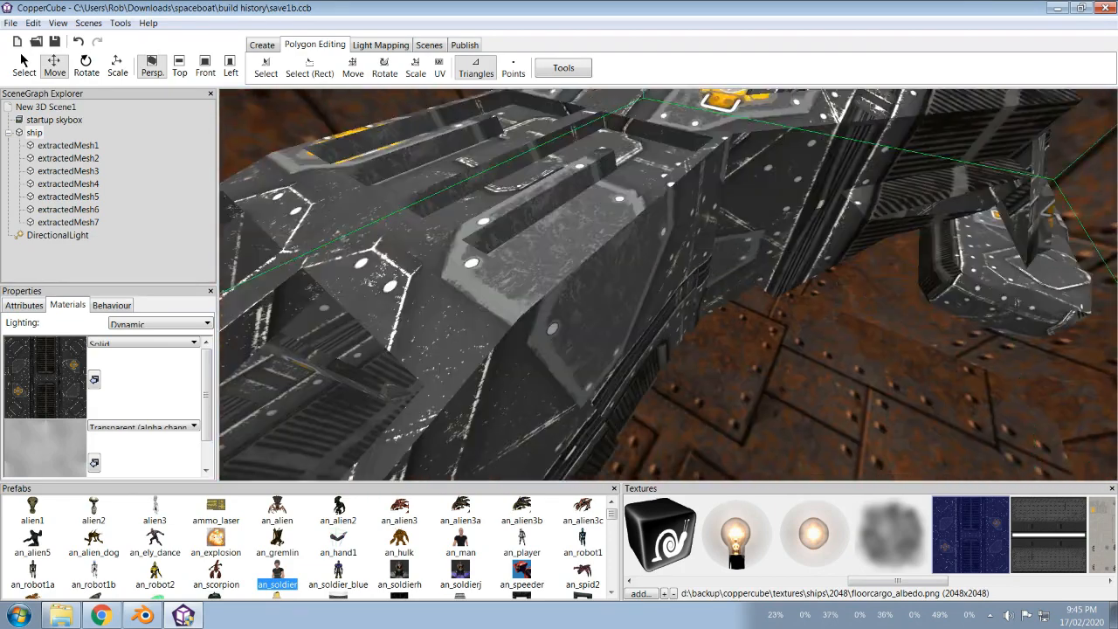
key(s)
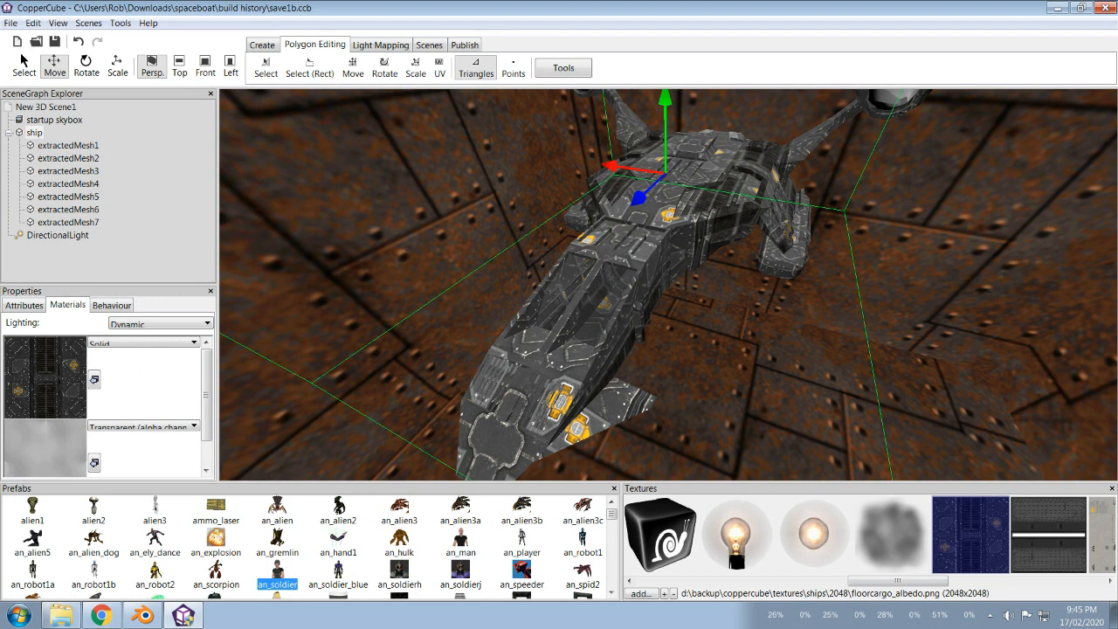
key(s)
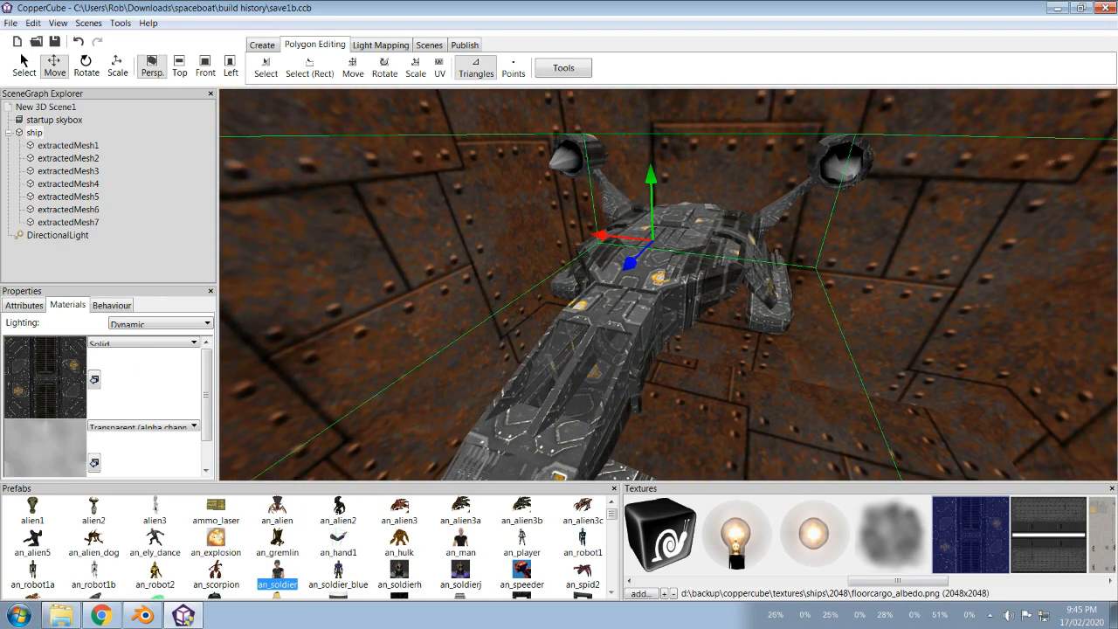
key(w)
key(a)
key(d)
key(d)
key(a)
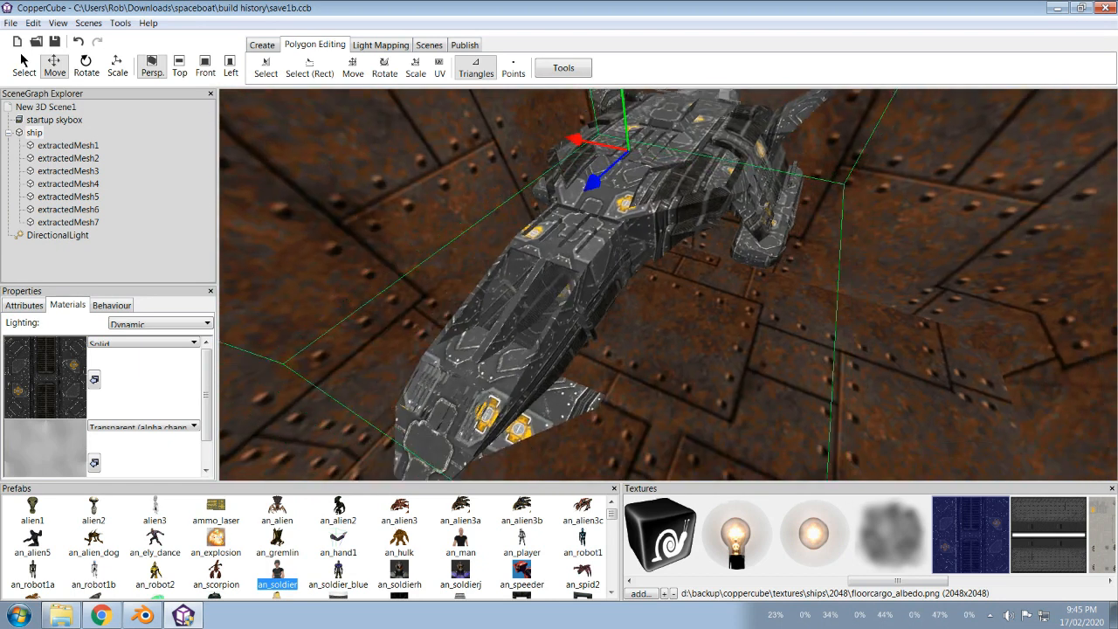
key(s)
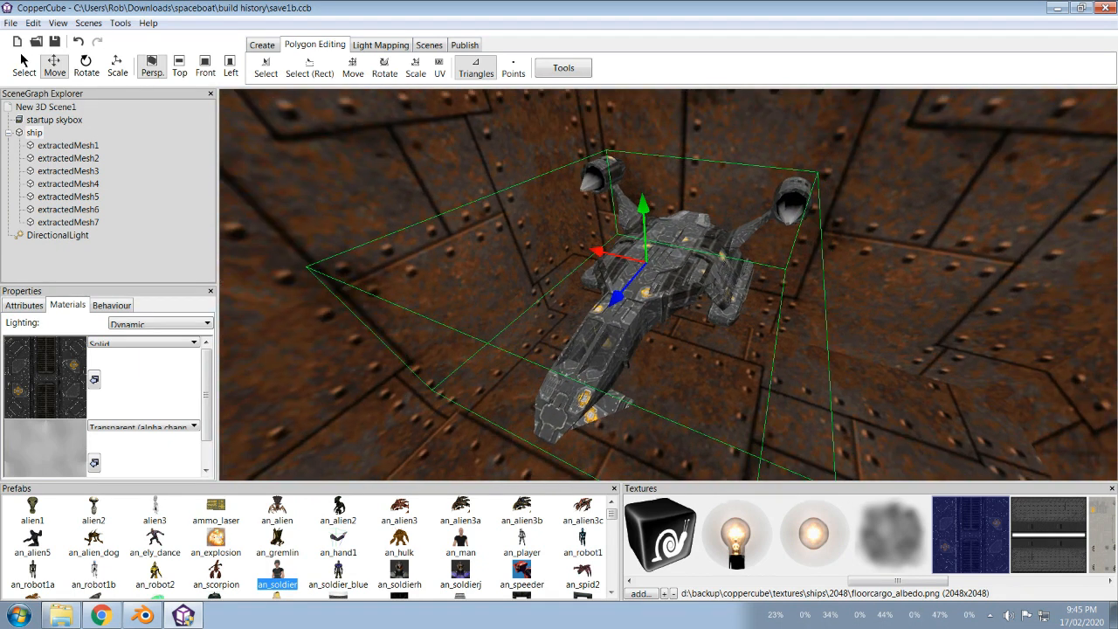
Step: Set the scene's ambient light to a darker grey (53,53,53)
click(46, 106)
click(45, 338)
click(204, 338)
drag(345, 170, 345, 168)
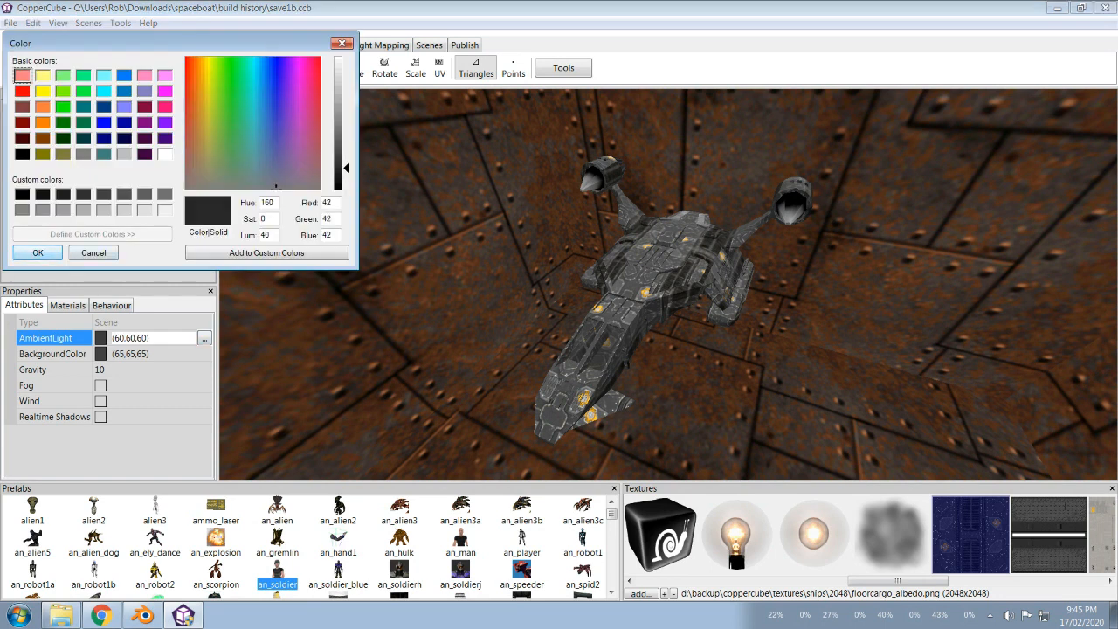
drag(345, 167, 345, 162)
click(38, 253)
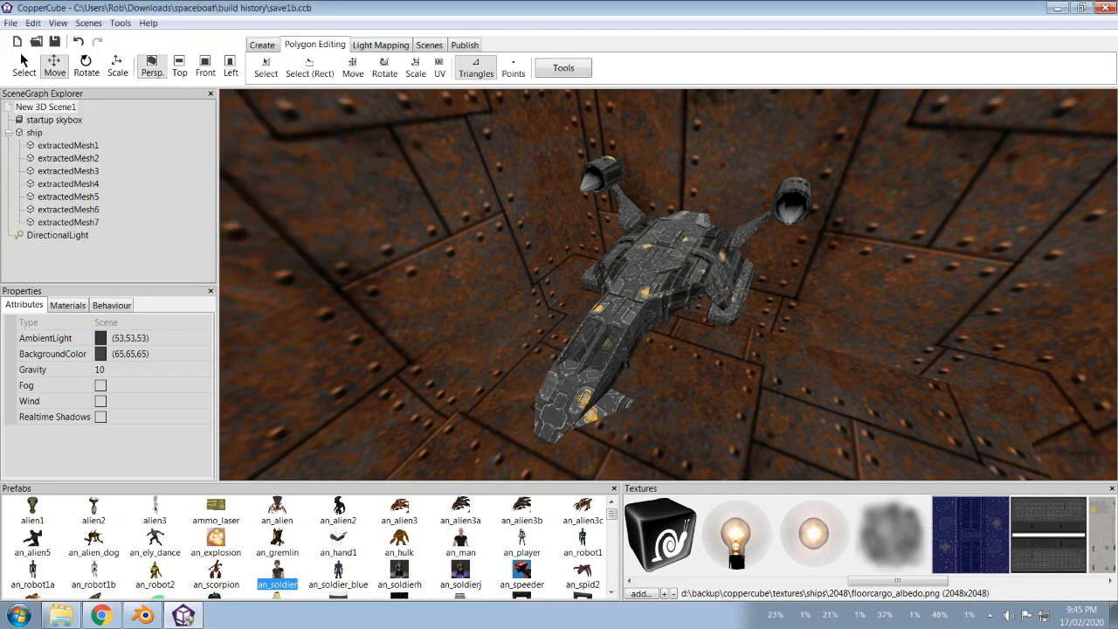
Step: Redirect the directional light to -0.480577, -0.850697, 0.212979 and check the lighting outside and inside the ship
double_click(57, 235)
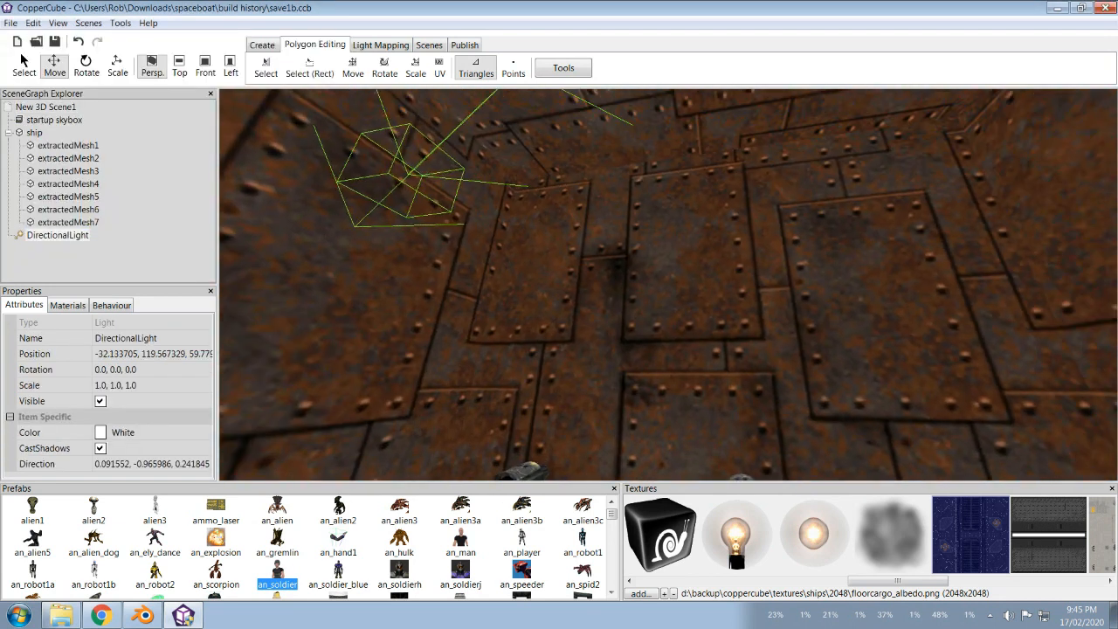
drag(668, 311, 669, 175)
click(492, 292)
drag(496, 203, 675, 152)
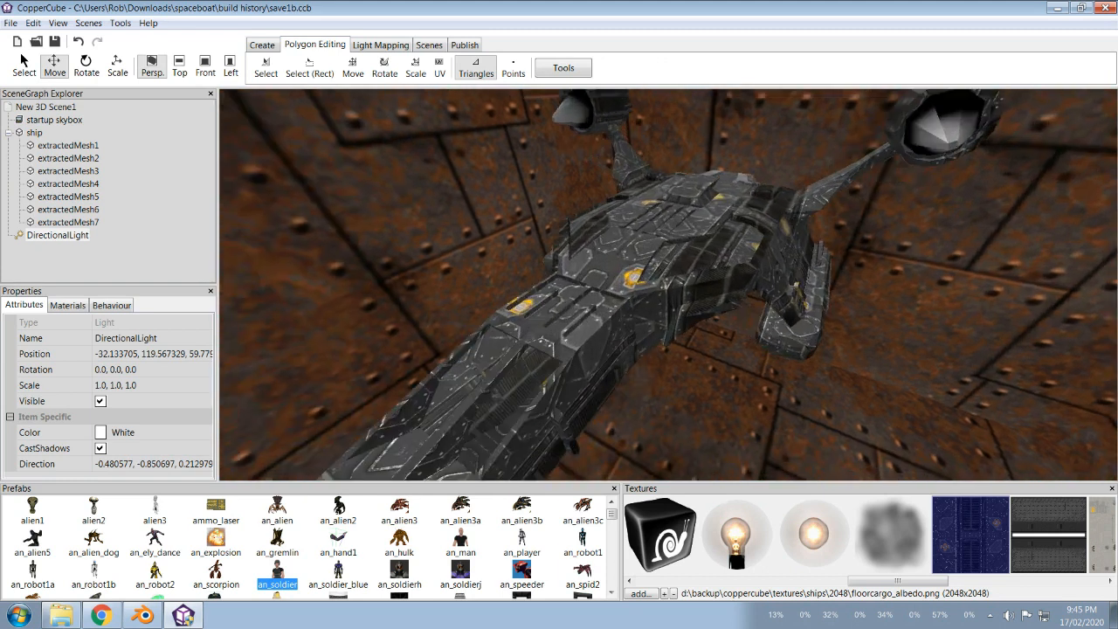
right_drag(668, 285, 668, 179)
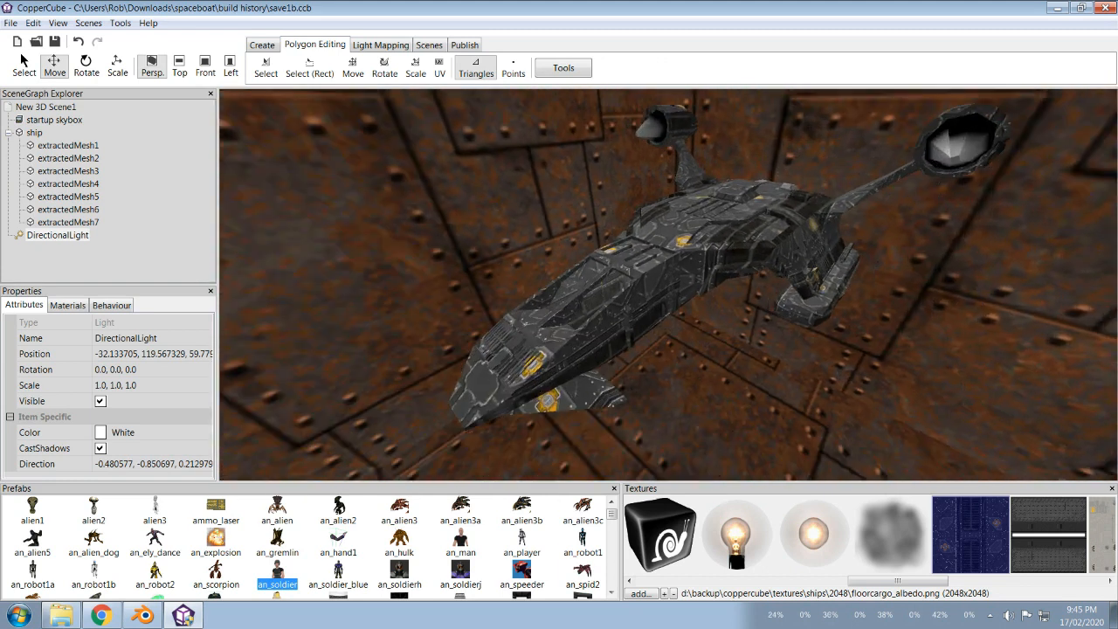
scroll(668, 285, up, 5)
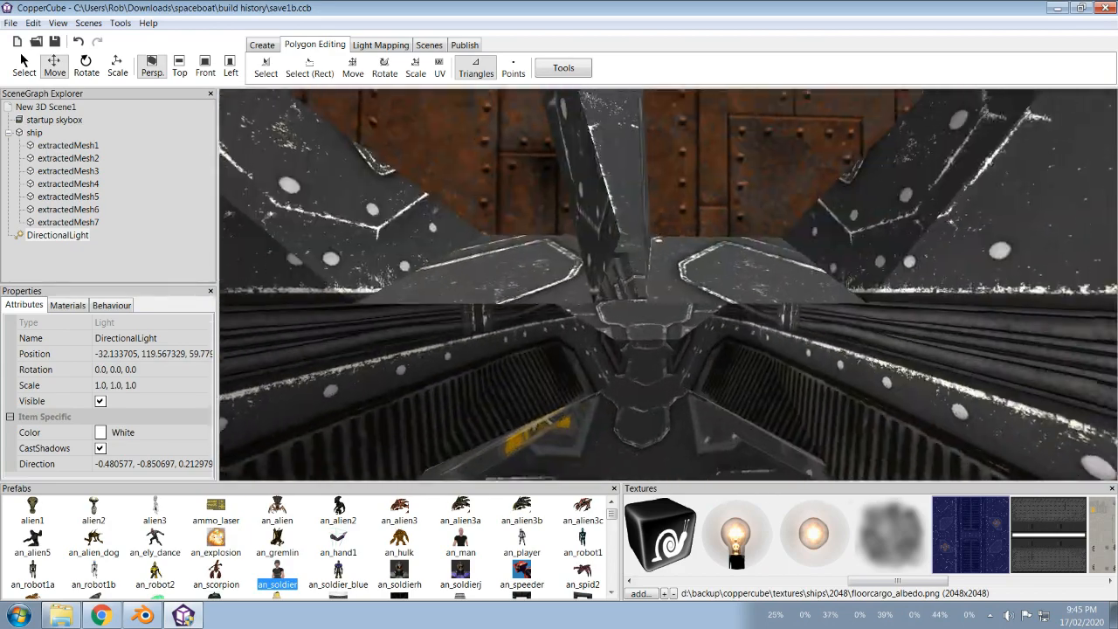
right_drag(669, 285, 668, 201)
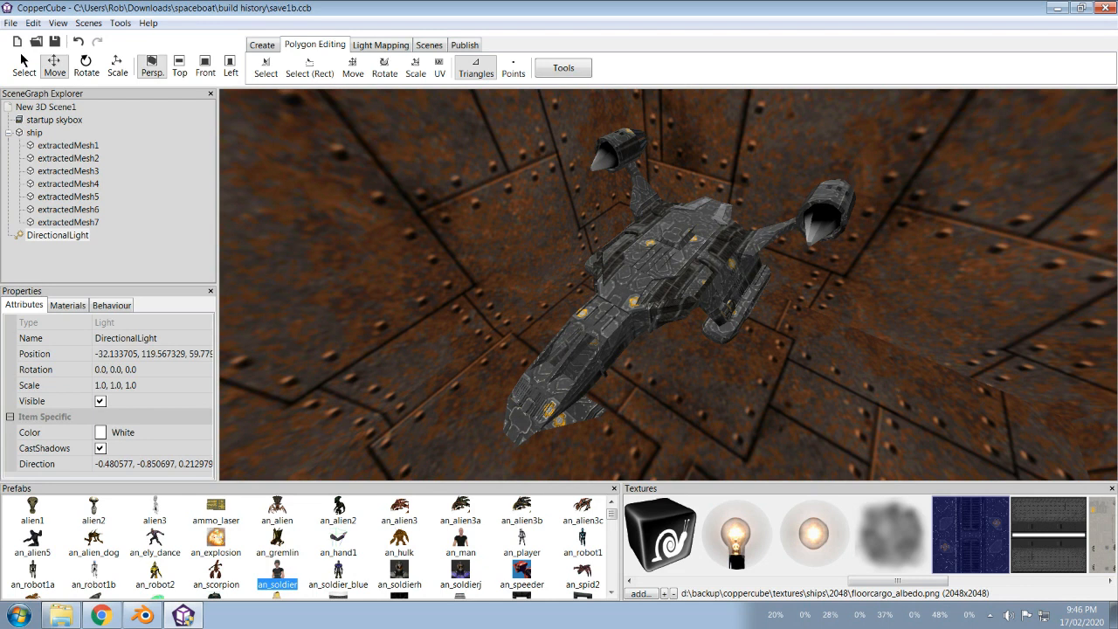
Step: Duplicate the ship with all its extracted meshes and enlarge the scene graph list to show more entries
click(34, 132)
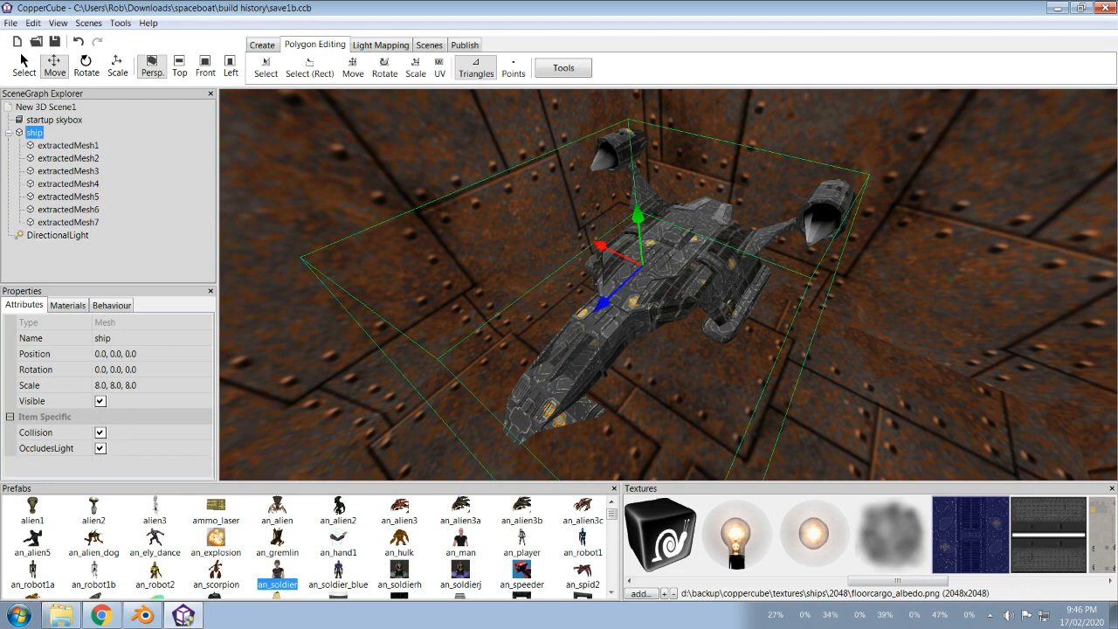
click(53, 120)
click(34, 132)
key(ctrl+v)
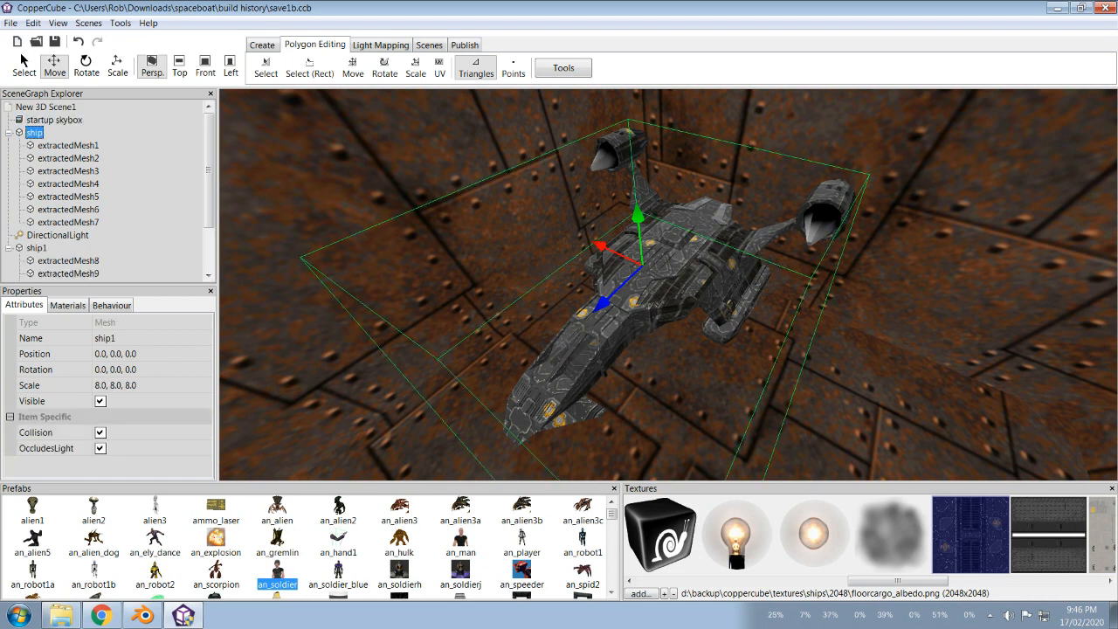
scroll(110, 190, down, 2)
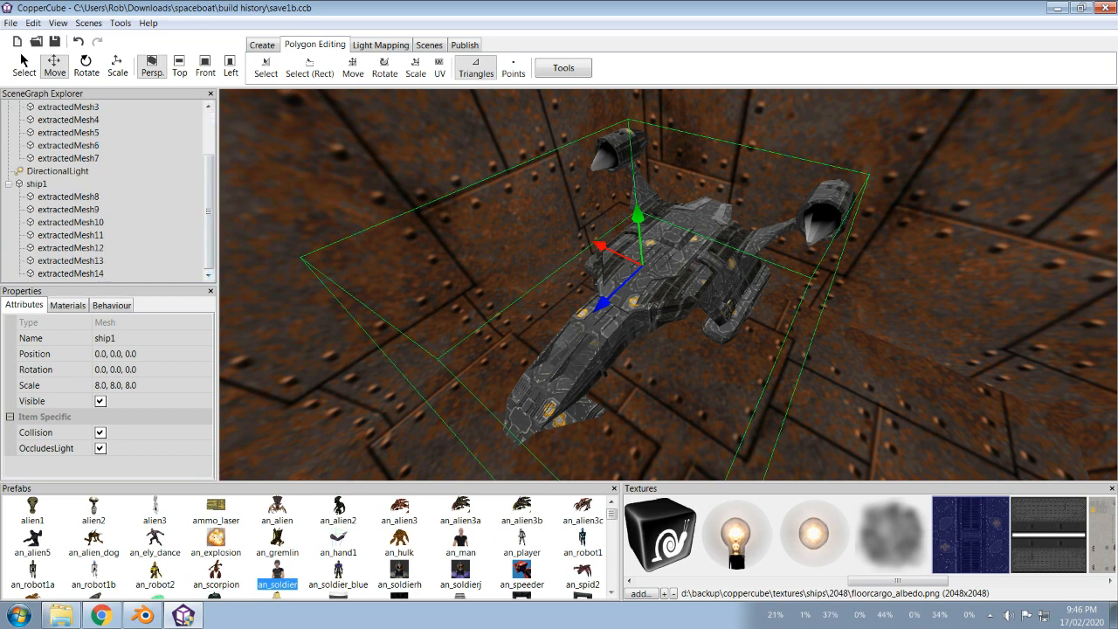
drag(108, 286, 108, 367)
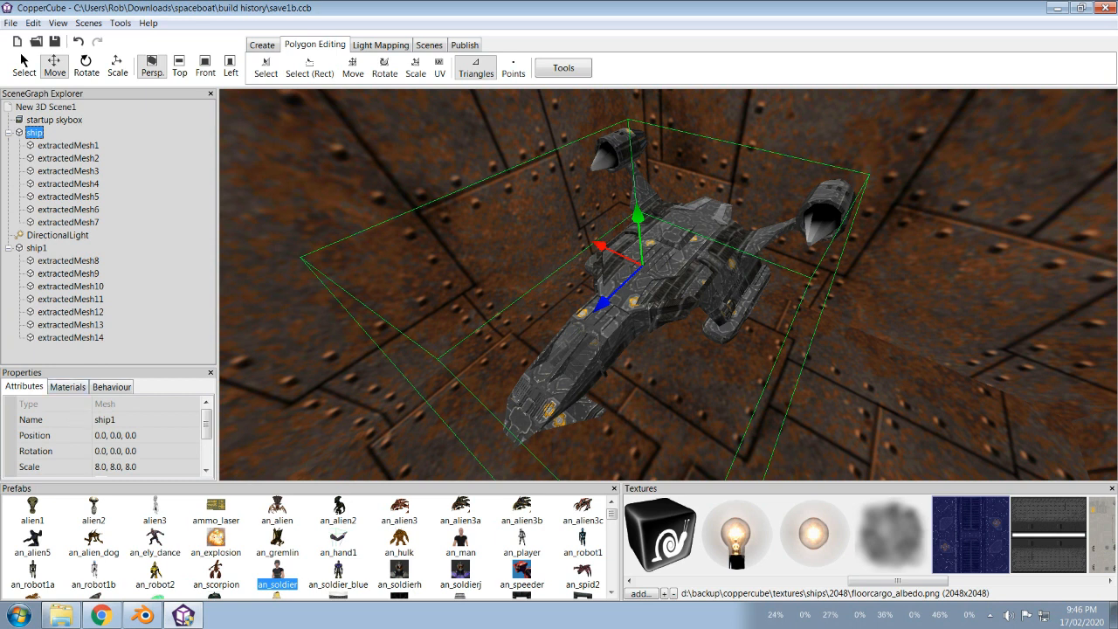
drag(108, 365, 109, 331)
Step: Rename the original ship mesh to exterior
click(131, 385)
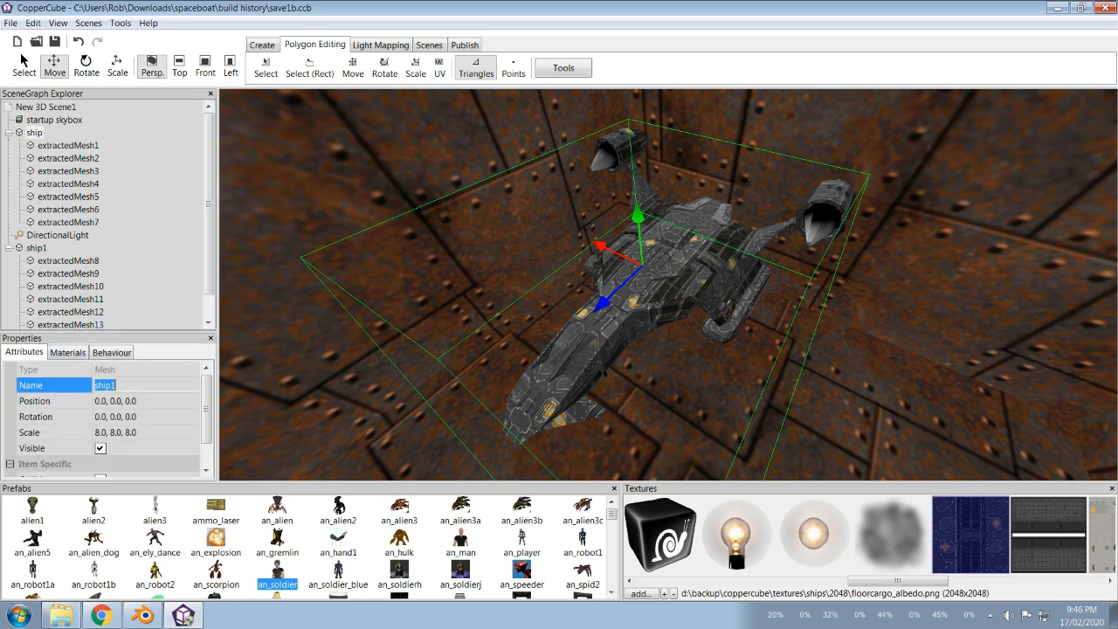
click(46, 106)
click(34, 132)
click(124, 385)
text(exterior)
key(Return)
Step: Rename the duplicated ship mesh to interior
click(36, 248)
click(131, 385)
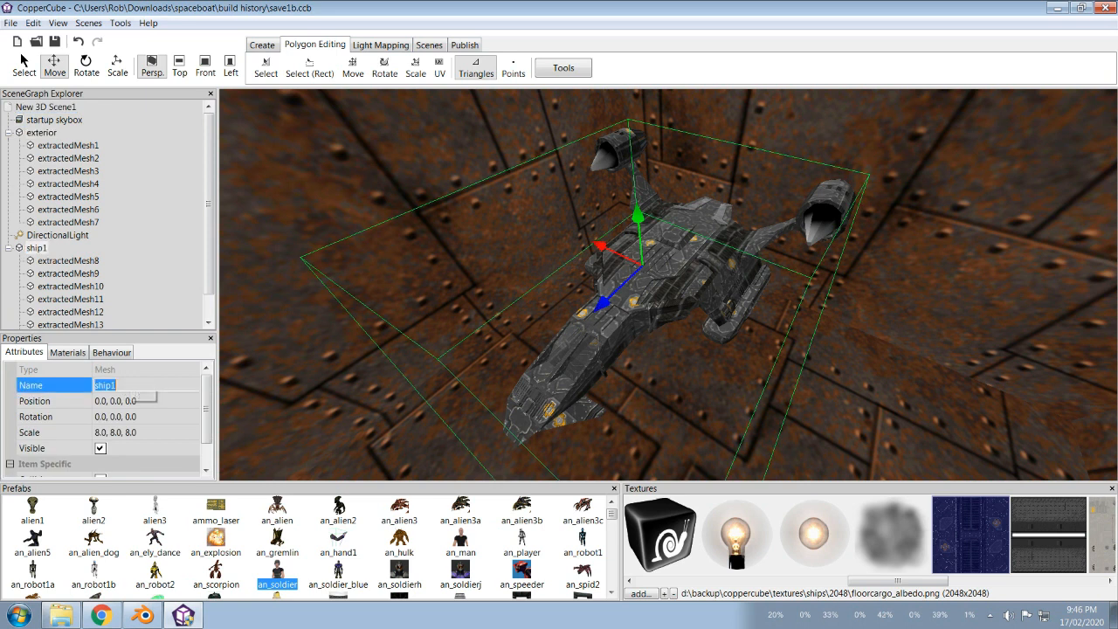
text(interior)
key(Return)
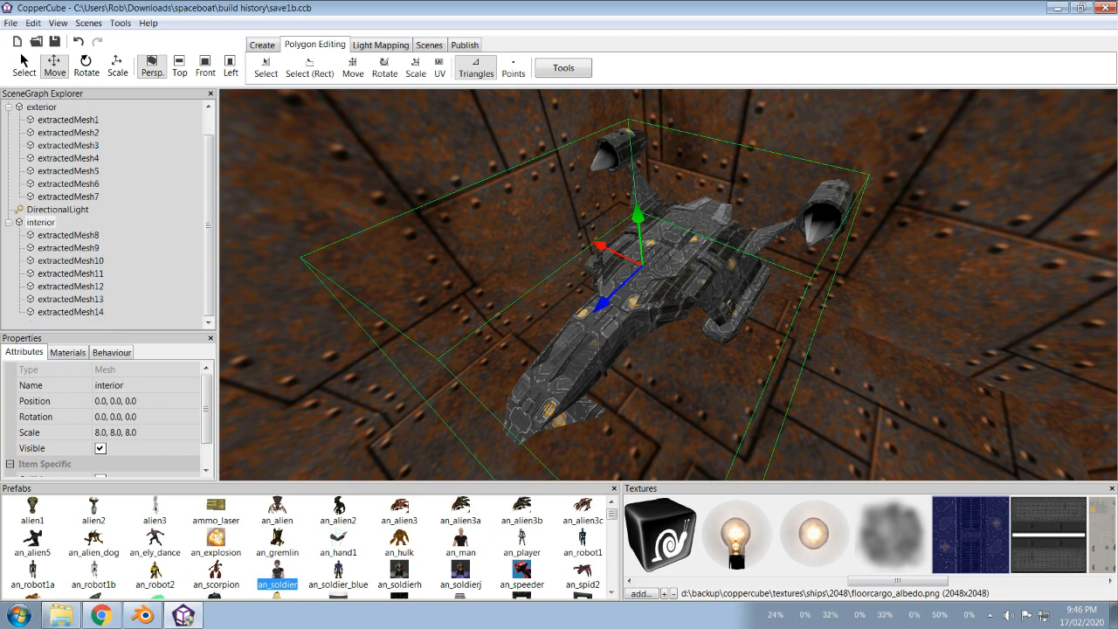
mouse_move(208, 225)
mouse_down()
mouse_move(208, 203)
mouse_move(208, 225)
mouse_up()
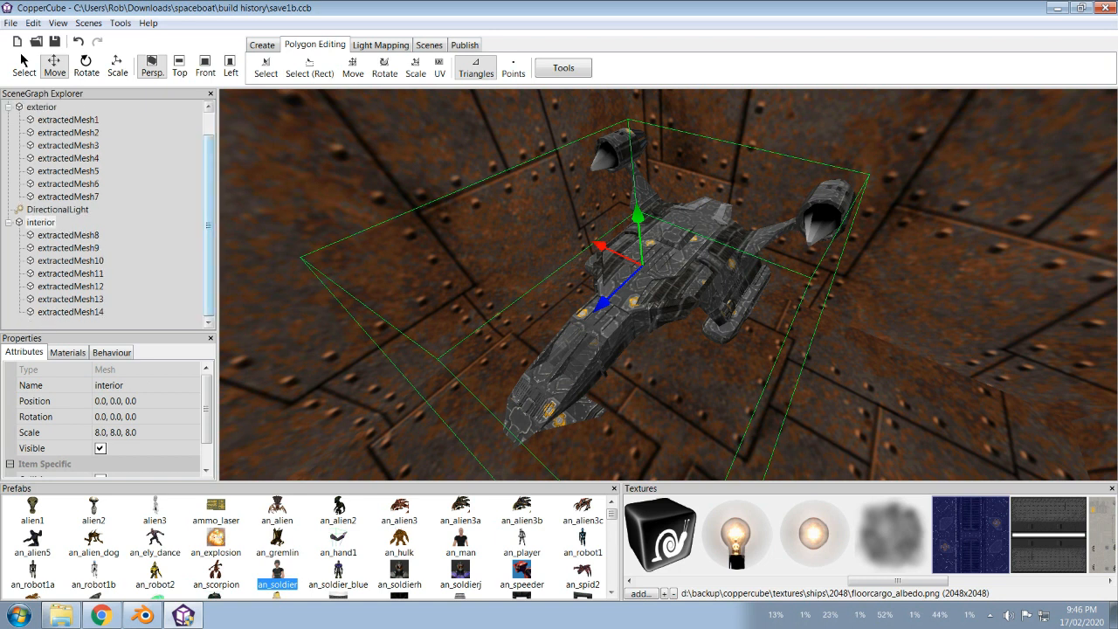
Step: Toggle the interior mesh's visibility off and on to compare it with the exterior, leaving it visible
click(41, 222)
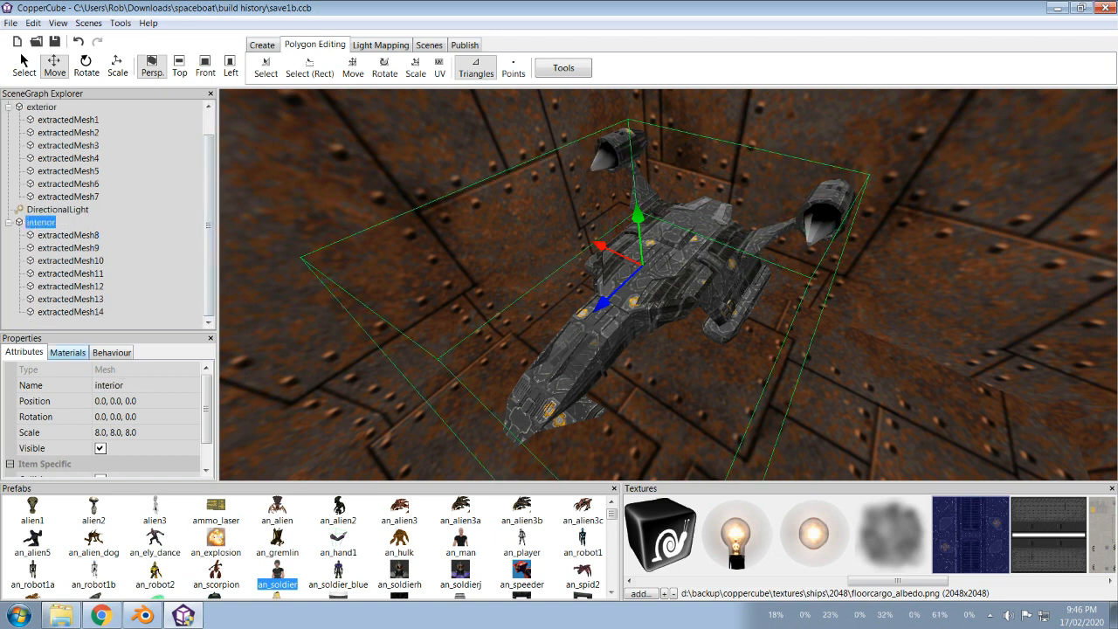
click(101, 448)
click(100, 449)
click(101, 448)
click(101, 448)
click(100, 448)
click(101, 448)
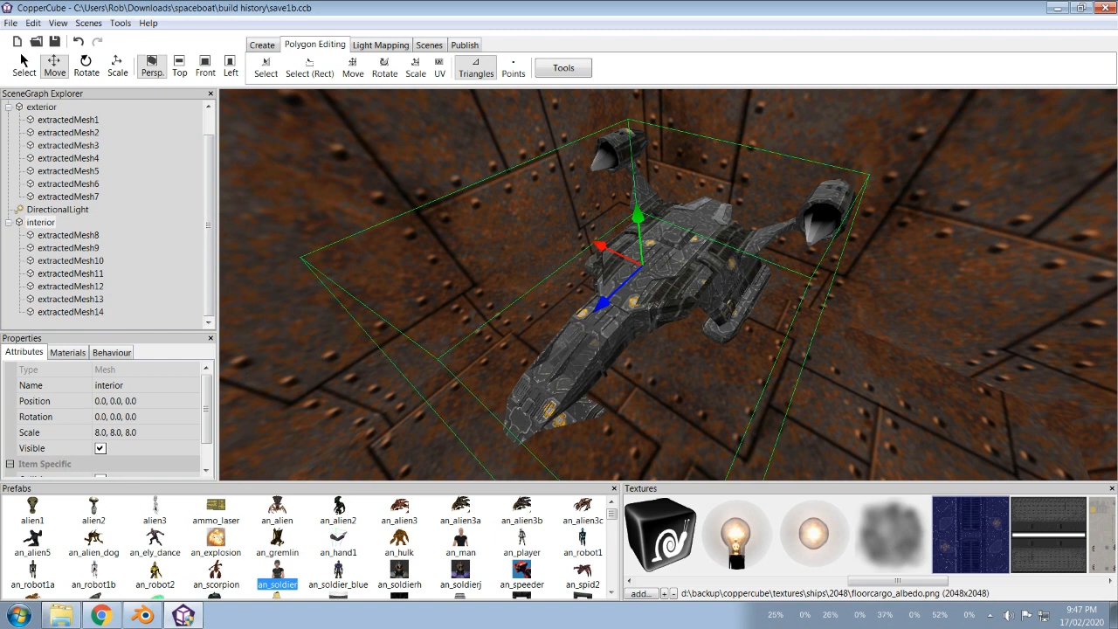
Step: Apply the external hull texture cargo.png to the interior mesh's first material
right_drag(668, 285, 609, 312)
click(67, 235)
click(40, 222)
click(68, 352)
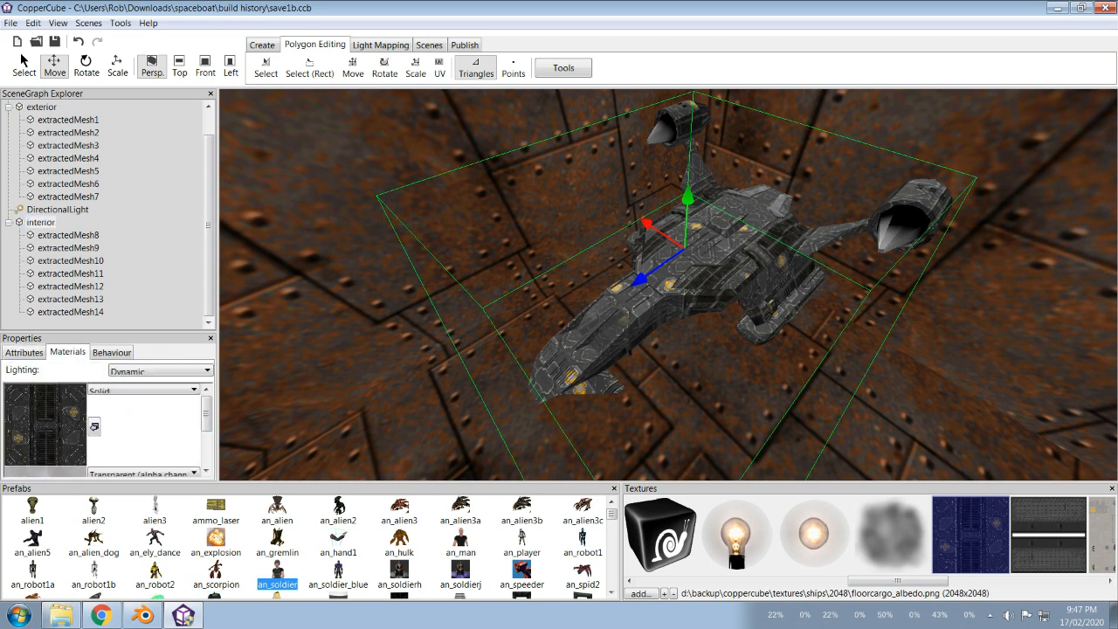
drag(898, 581, 990, 581)
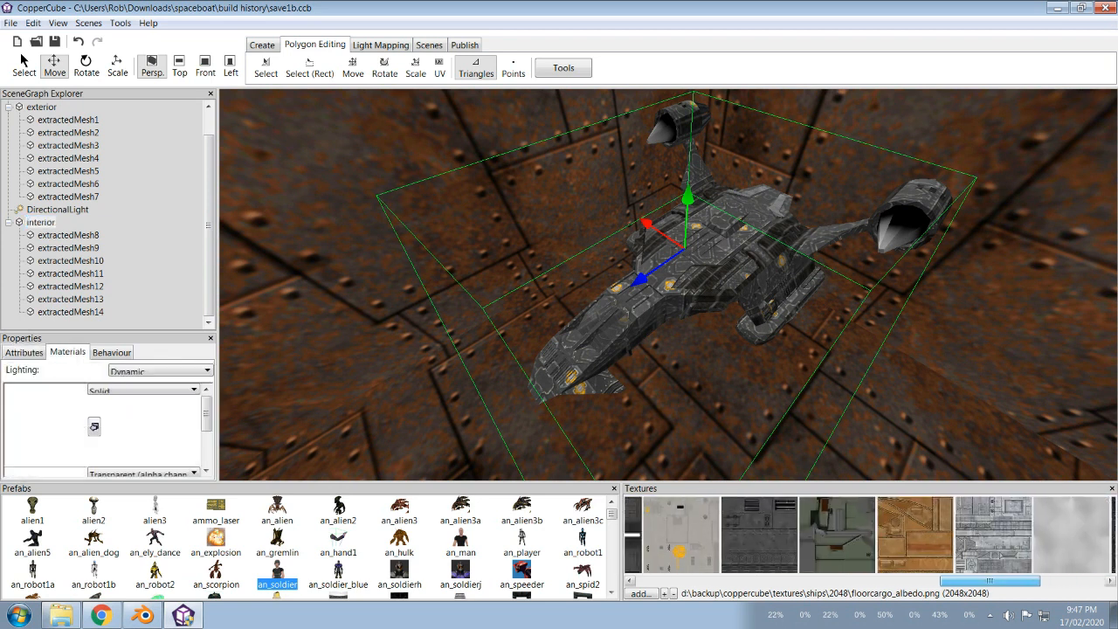
click(760, 534)
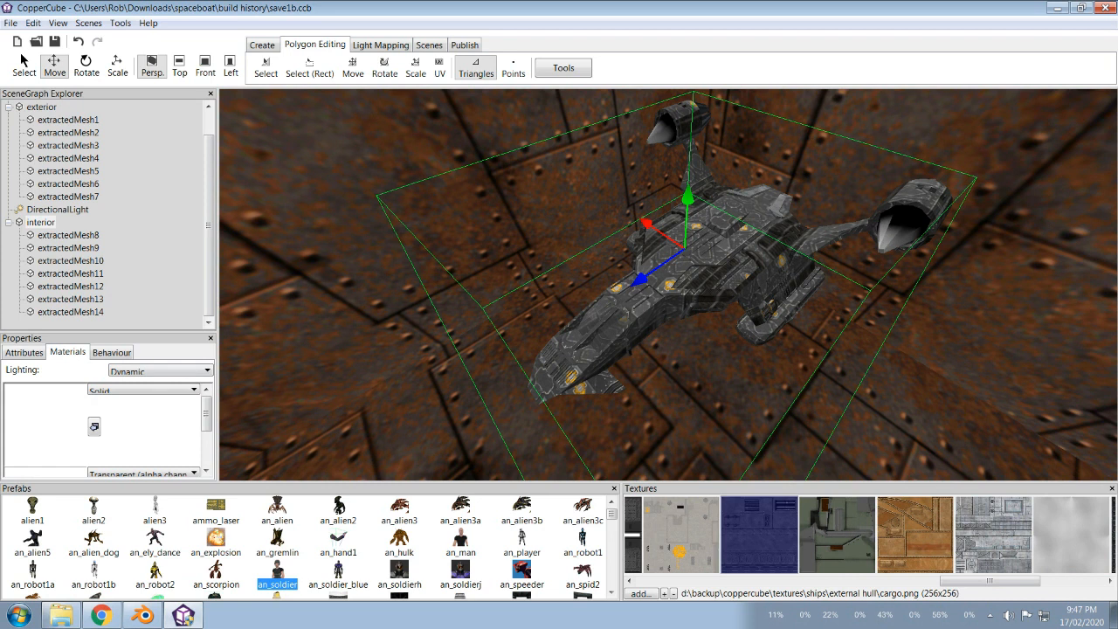
click(68, 235)
click(40, 221)
click(92, 423)
mouse_move(206, 413)
mouse_down()
mouse_move(206, 449)
mouse_move(206, 413)
mouse_up()
Step: Flip the direction of all faces of the interior mesh
drag(559, 285, 474, 249)
scroll(669, 285, up, 5)
drag(668, 284, 751, 262)
click(57, 209)
click(40, 222)
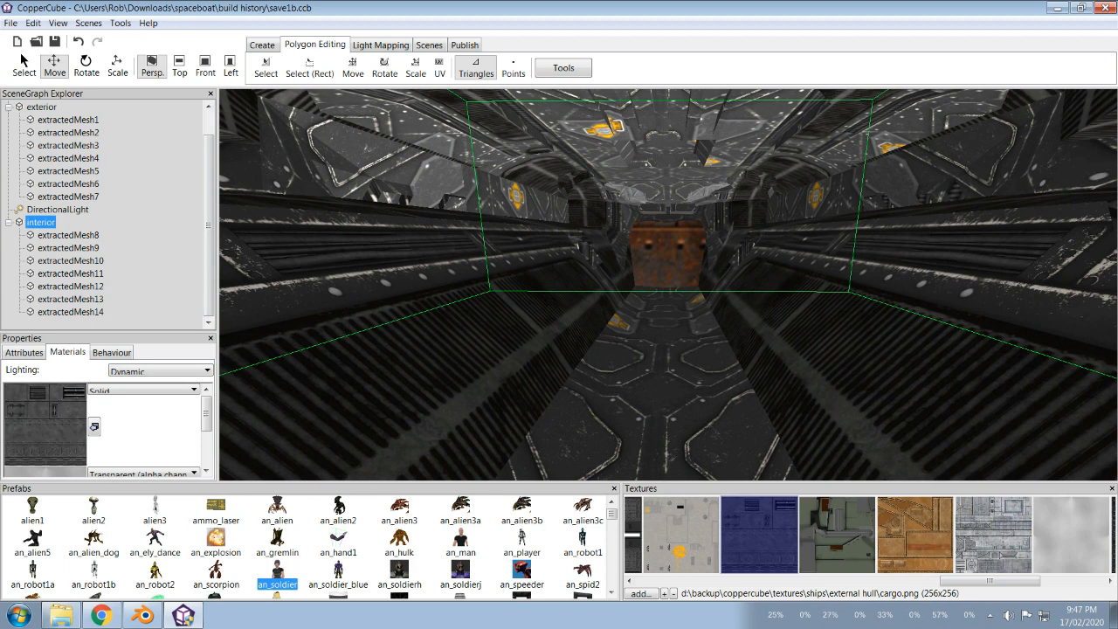
right_click(46, 224)
mouse_move(96, 258)
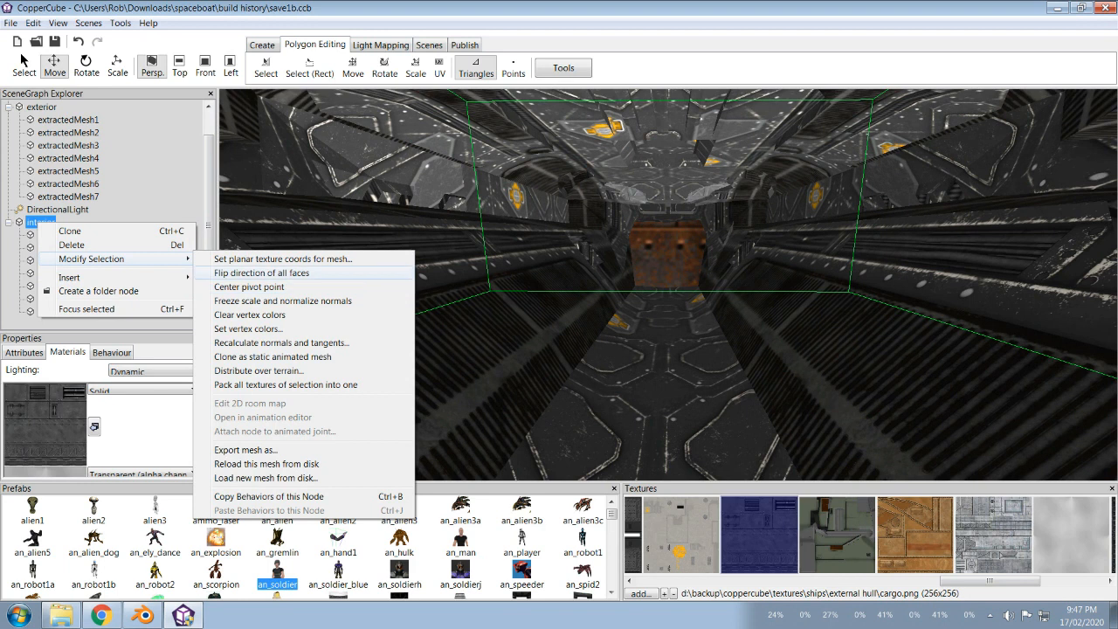
click(262, 272)
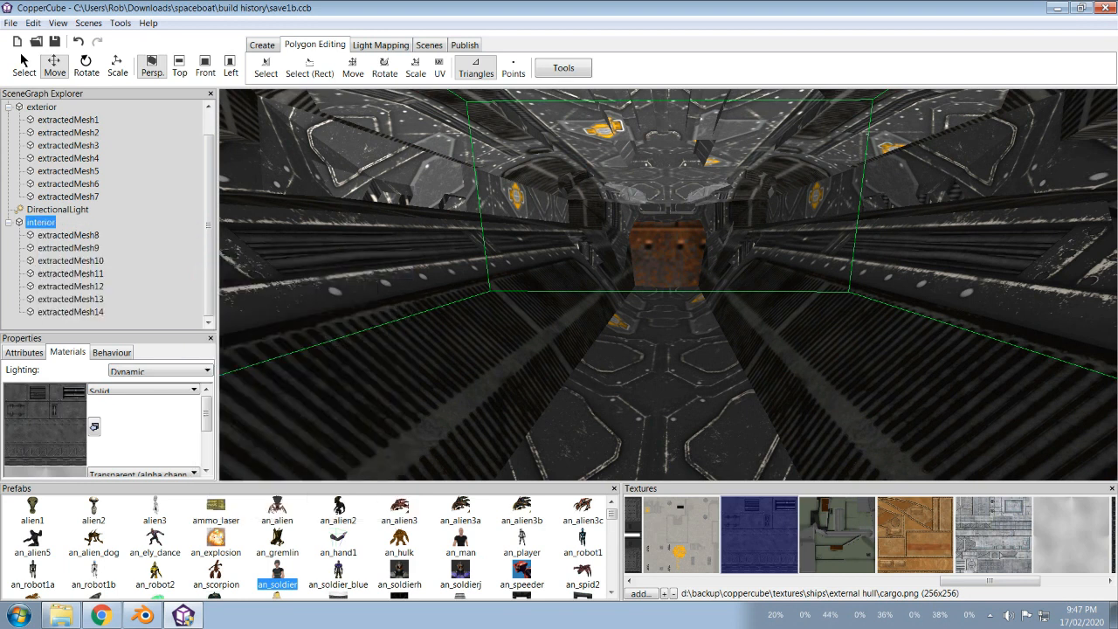
scroll(667, 285, up, 3)
right_drag(667, 285, 751, 314)
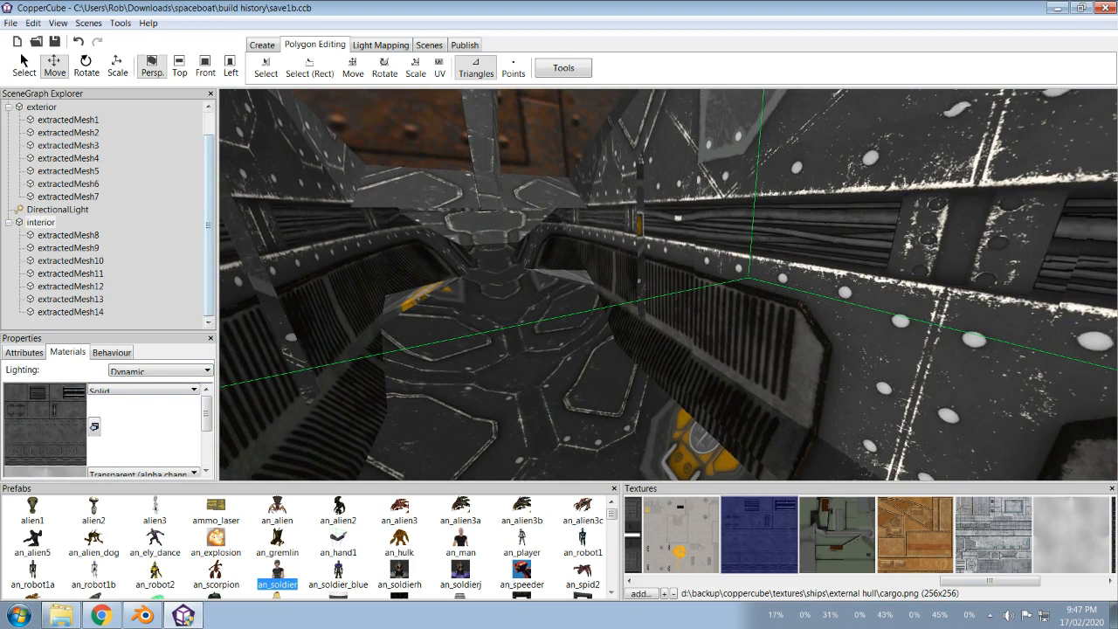
Step: Turn off the double-sided option in the advanced settings of the exterior mesh's first material
click(208, 122)
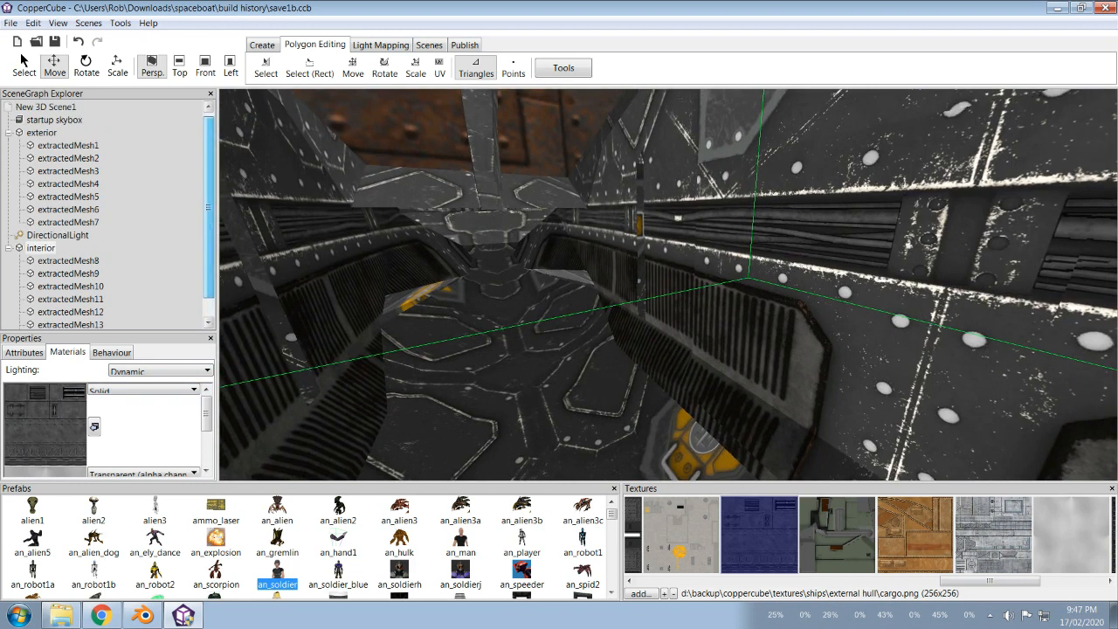
click(41, 132)
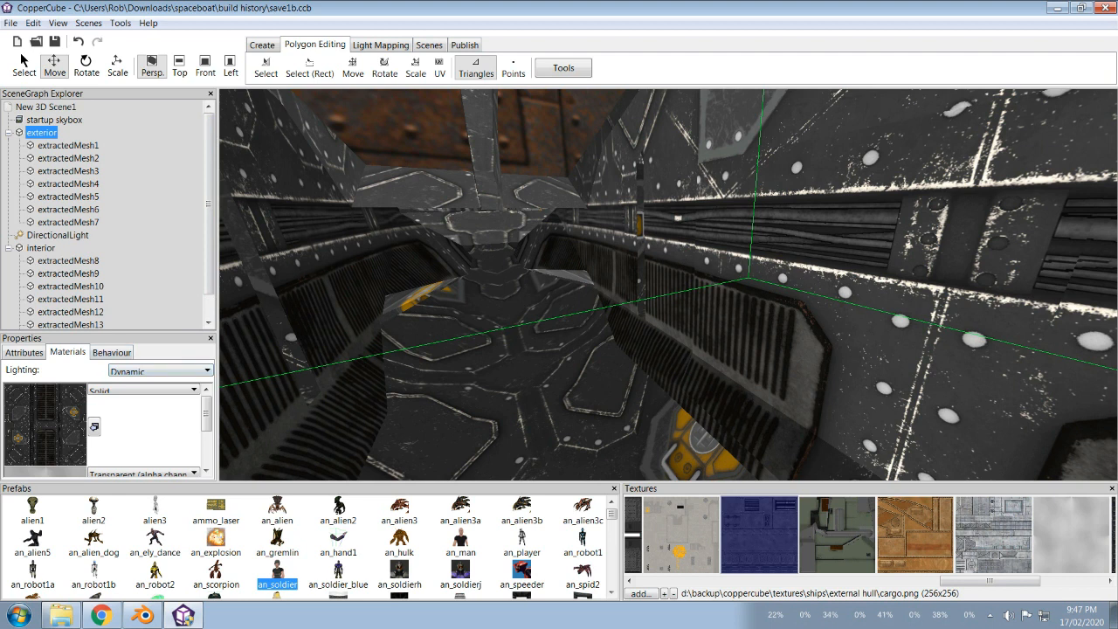
click(144, 390)
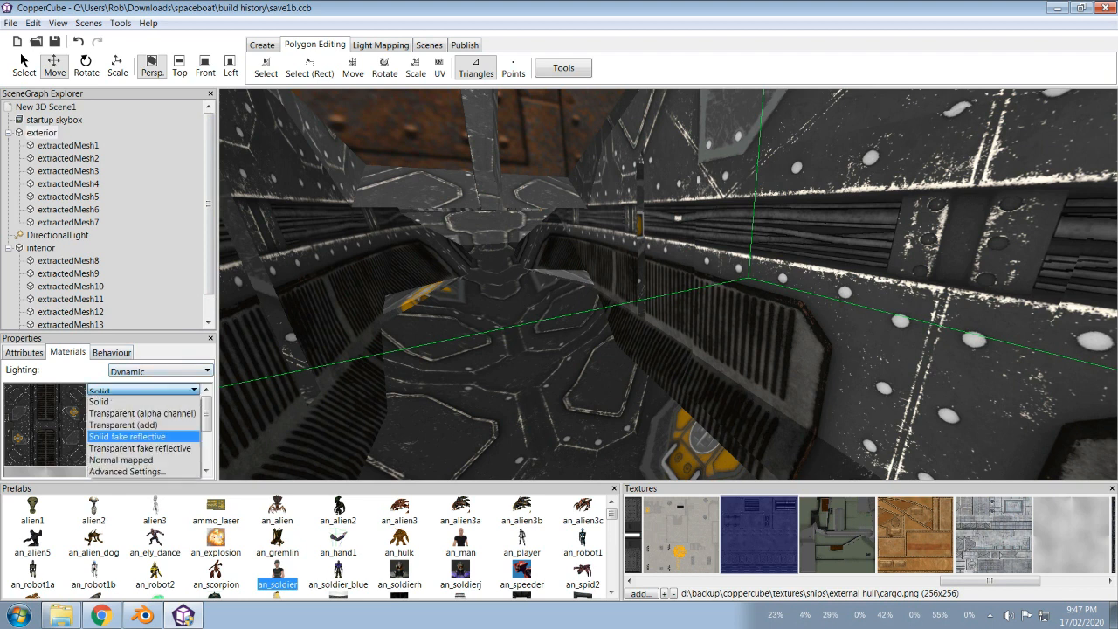
click(144, 470)
click(27, 426)
click(104, 465)
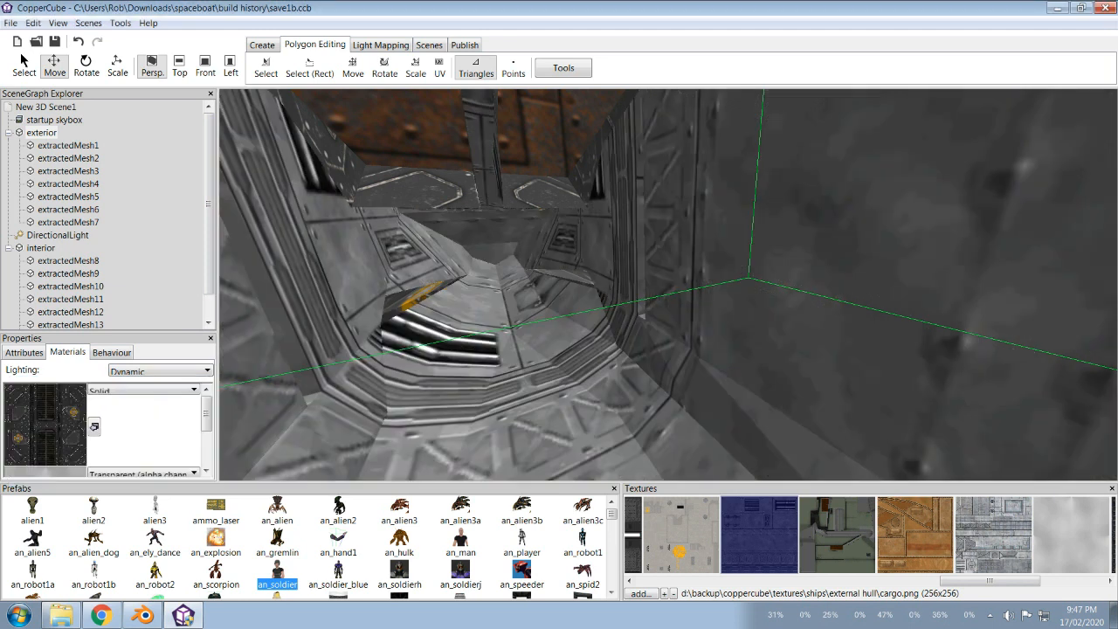
Step: Check the advanced settings of the exterior's transparent window material and inspect the cockpit windows from inside and outside
right_drag(668, 284, 965, 270)
drag(206, 413, 206, 444)
click(144, 391)
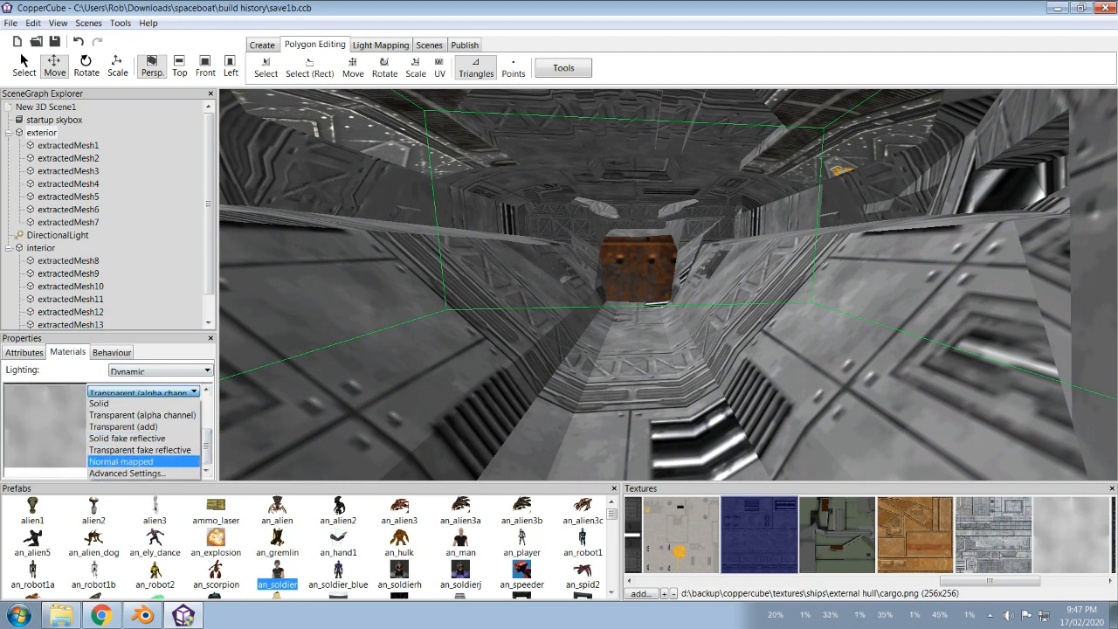
click(127, 472)
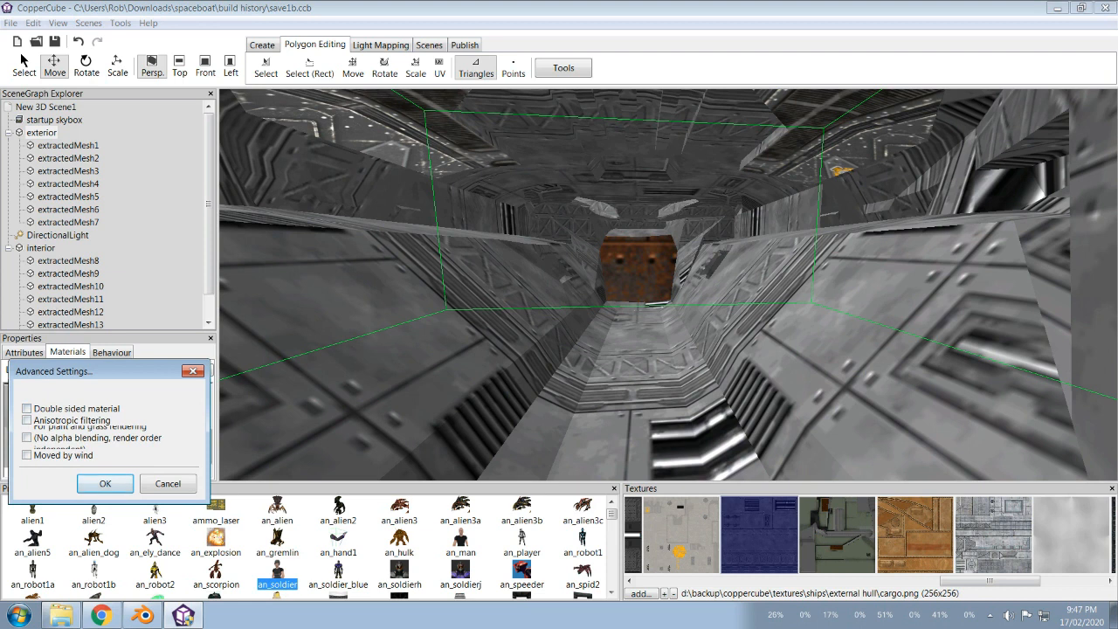
click(105, 483)
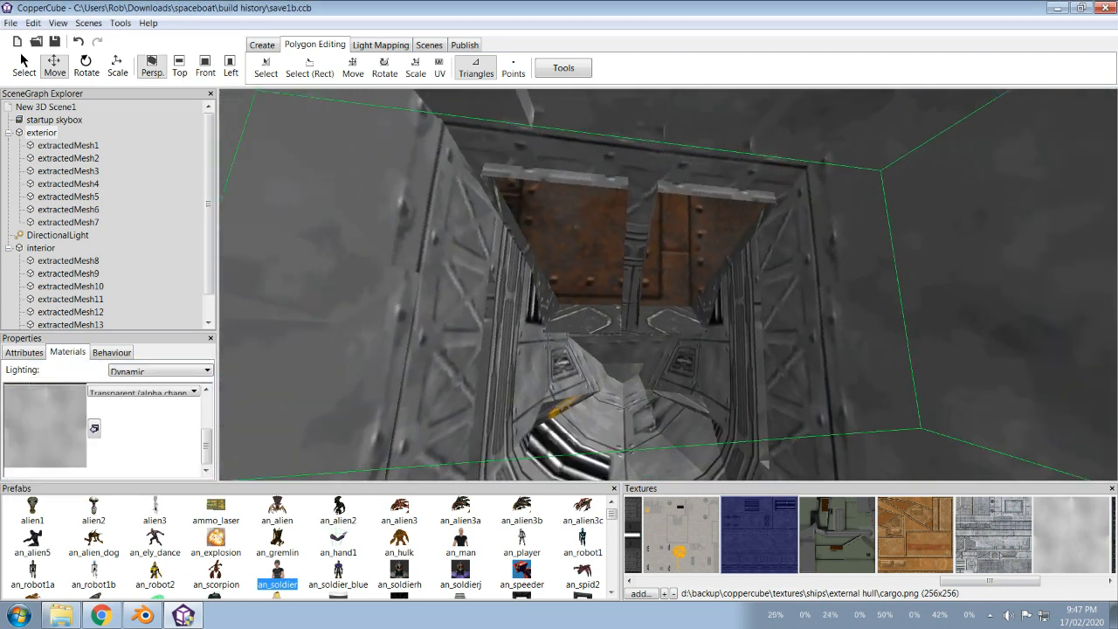
key(Up)
key(Down)
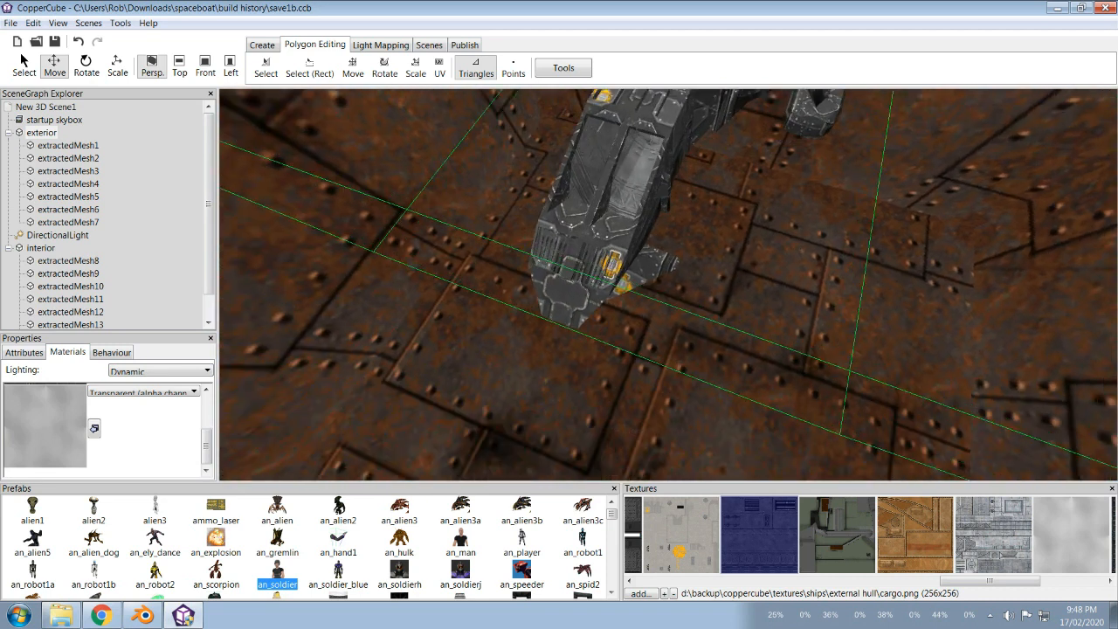
key(Up)
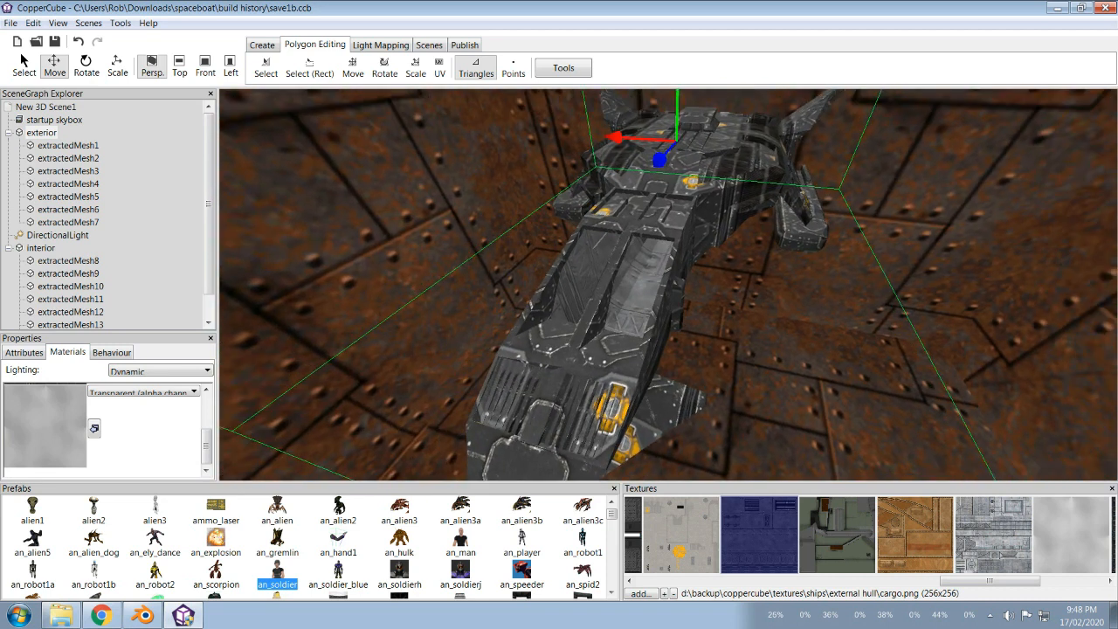
key(Up)
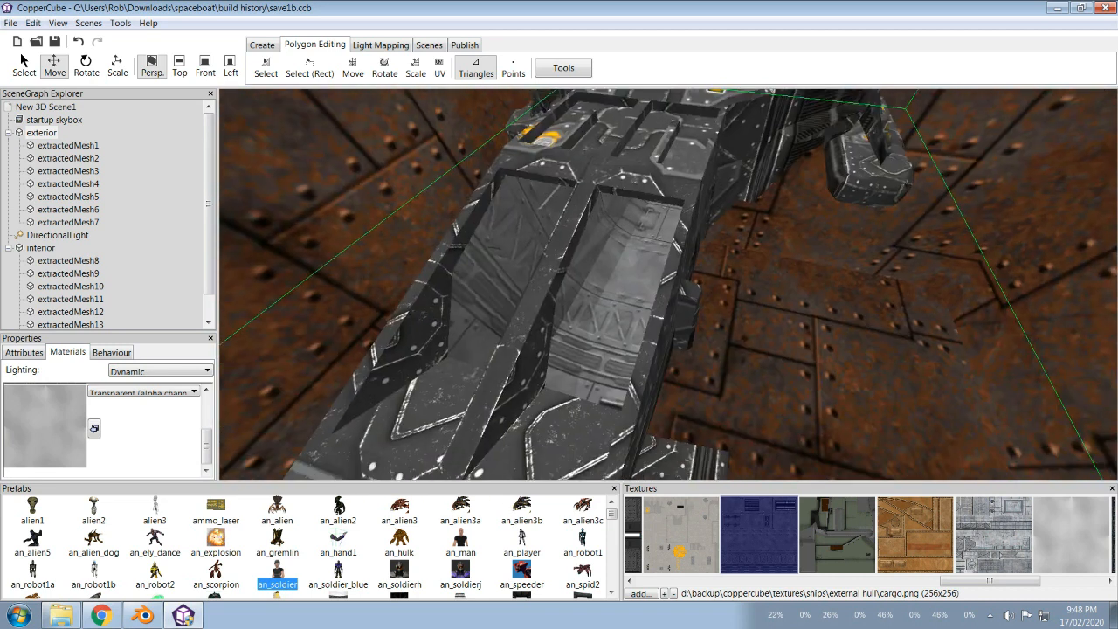
key(Down)
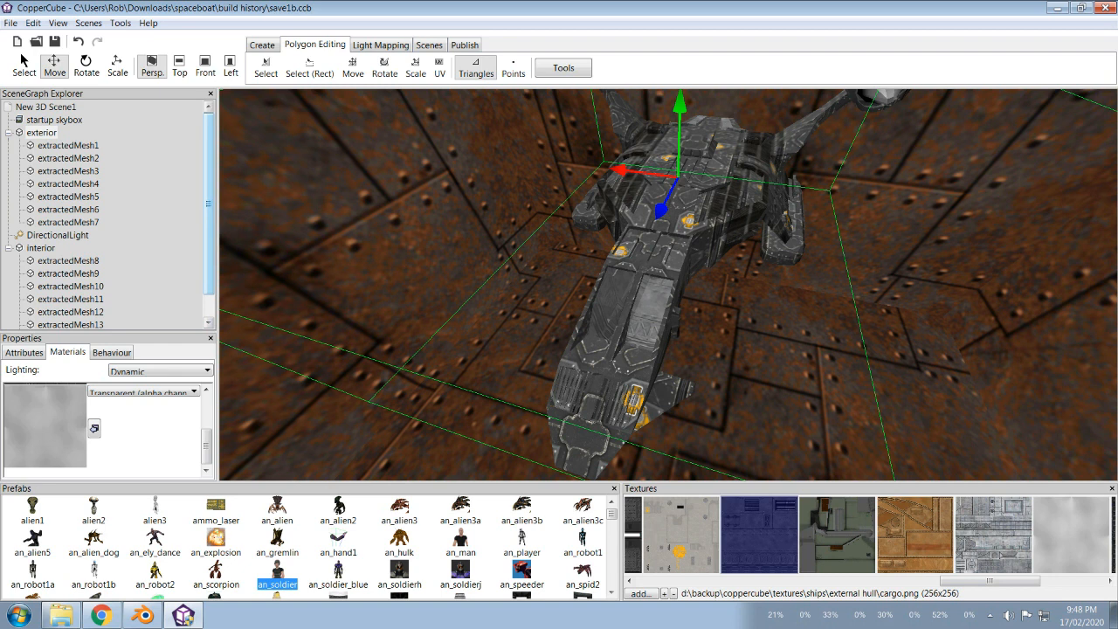
scroll(207, 209, down, 1)
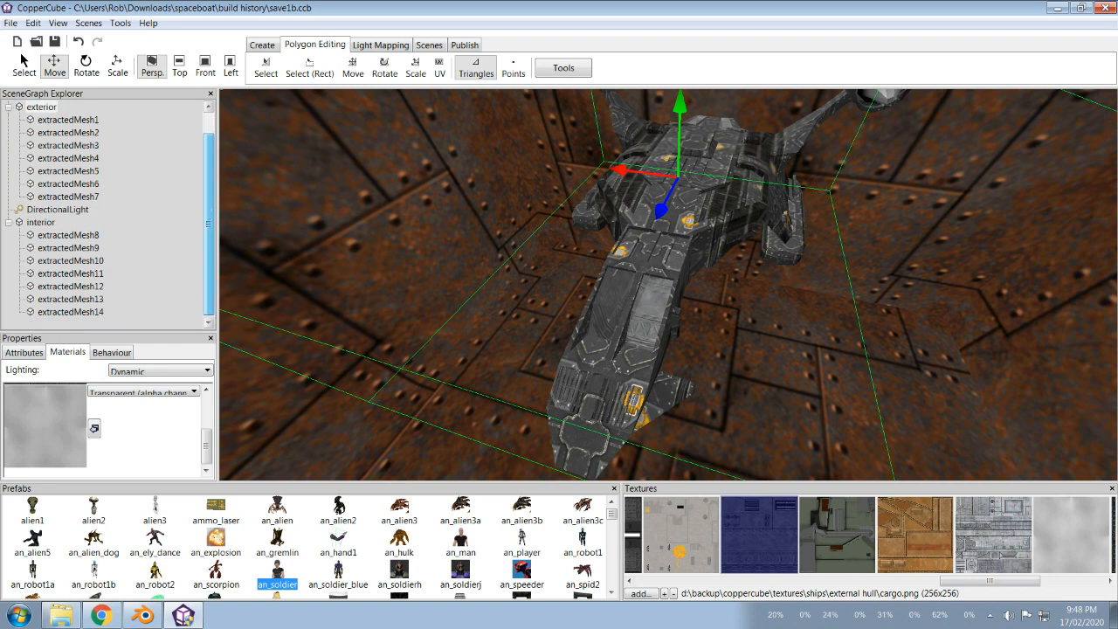
Step: Change the exterior mesh's cockpit window material type to Solid
drag(208, 224, 208, 202)
click(68, 145)
click(41, 132)
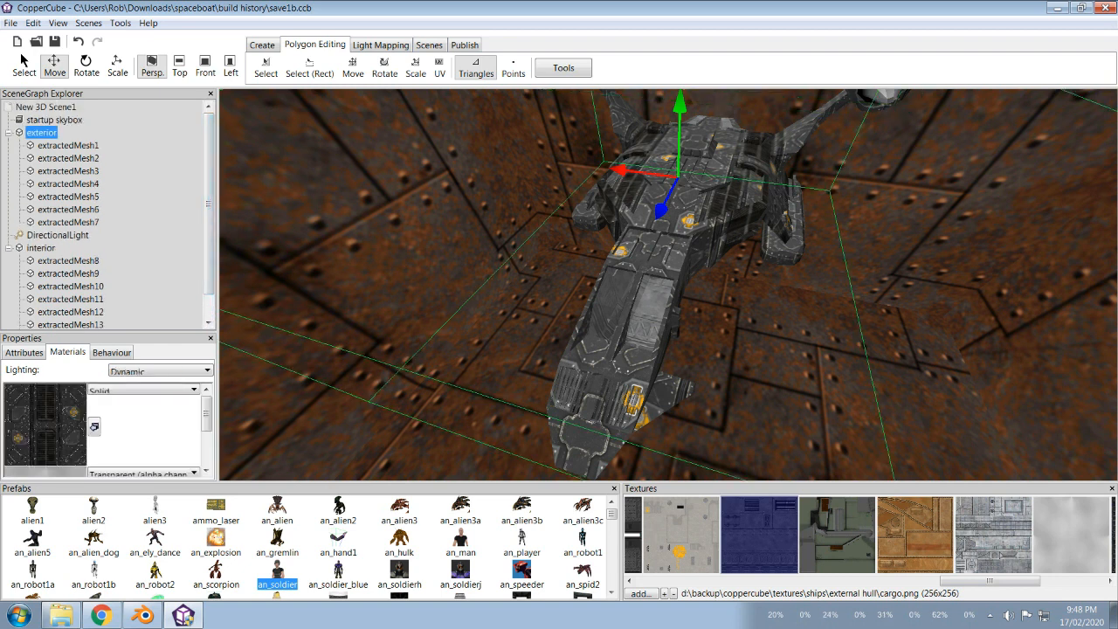
drag(206, 414, 206, 441)
click(143, 403)
click(131, 415)
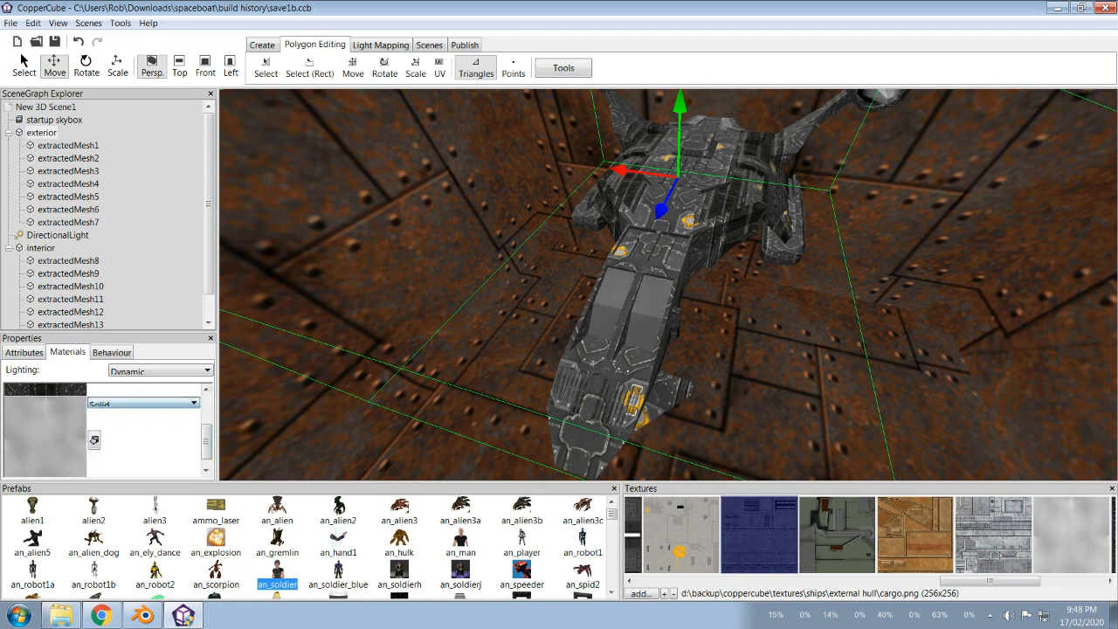
Step: Apply the wall panel texture 1000882.jpg to the exterior's cockpit window material and inspect it up close
drag(990, 581, 1053, 581)
click(1000, 535)
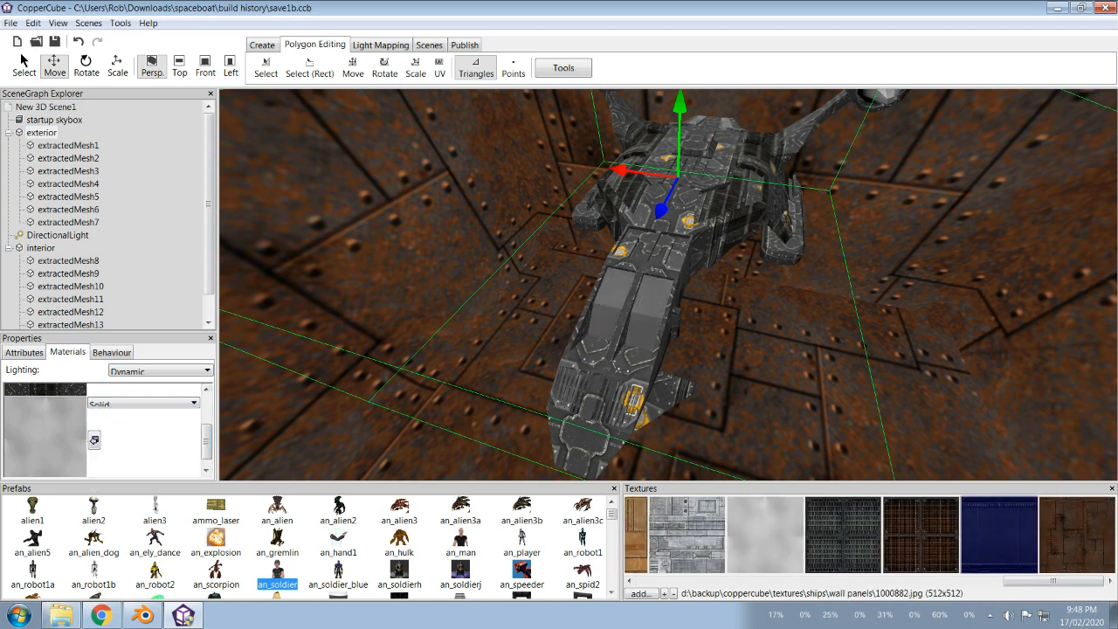
click(94, 440)
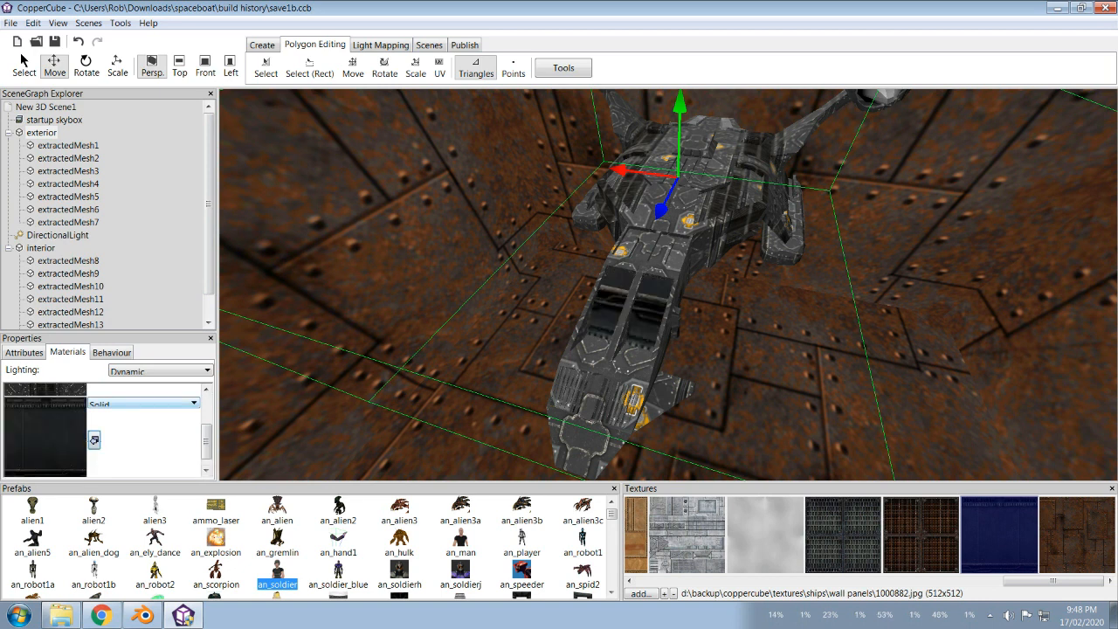
drag(668, 284, 471, 345)
scroll(669, 284, up, 4)
scroll(668, 284, up, 5)
scroll(668, 284, up, 4)
drag(669, 283, 568, 293)
scroll(669, 284, up, 2)
scroll(668, 284, down, 8)
Step: Try the external hull texture hull1 (4).png on the exterior's cockpit windows
drag(1053, 581, 972, 581)
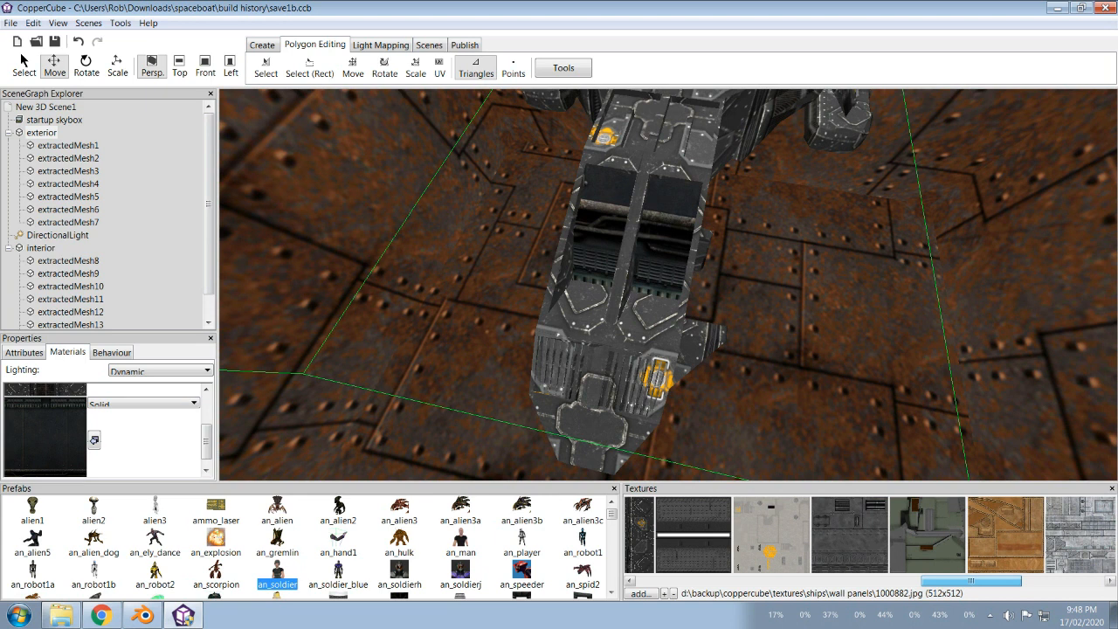
mouse_move(971, 581)
mouse_down()
mouse_move(892, 581)
mouse_move(1053, 580)
mouse_move(974, 581)
mouse_up()
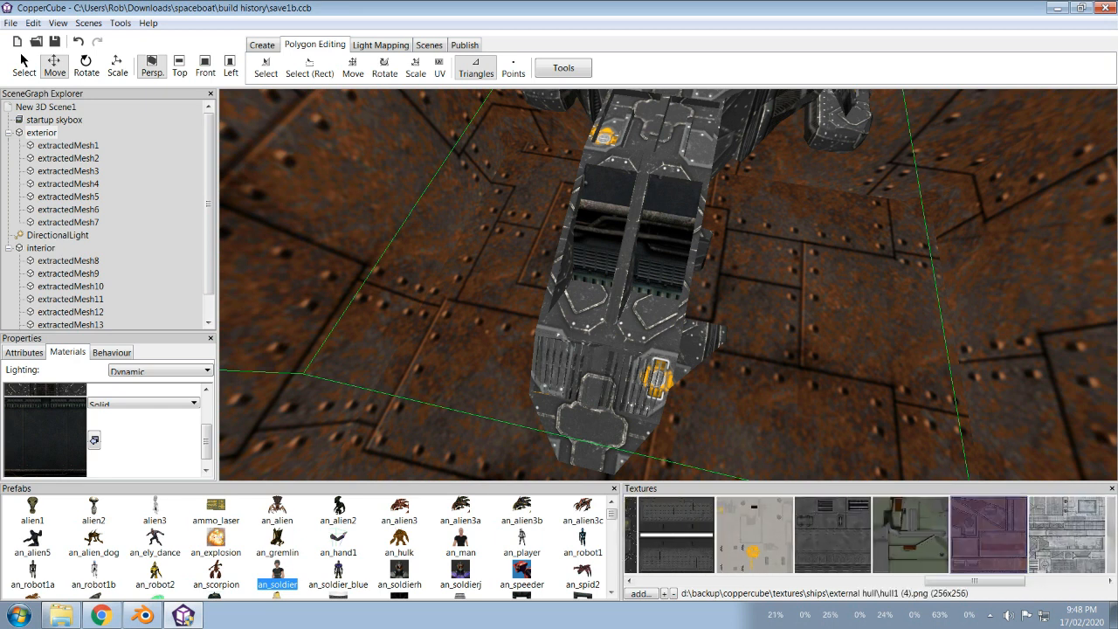
click(94, 439)
drag(668, 262, 813, 196)
Step: Try the texture box3_defaultmaterial_albedotransparency.png on the cockpit windows and inspect it from inside and outside
click(755, 534)
click(93, 439)
scroll(668, 285, up, 3)
drag(668, 284, 751, 288)
scroll(668, 285, up, 8)
scroll(668, 285, up, 8)
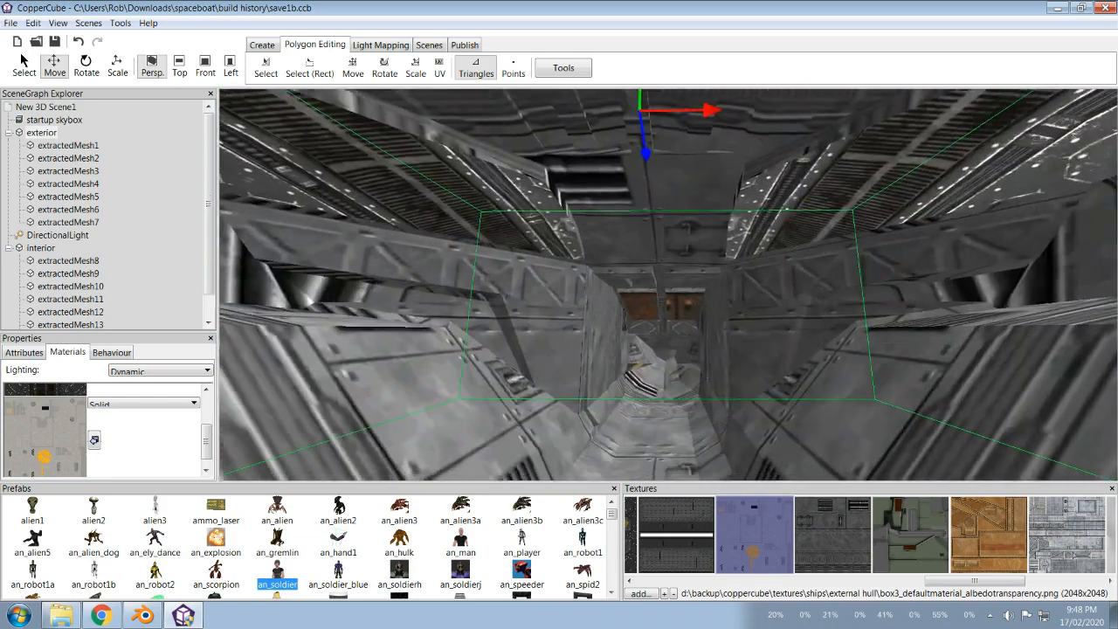
drag(668, 284, 444, 332)
scroll(668, 285, up, 3)
scroll(668, 285, down, 5)
scroll(668, 285, up, 5)
Step: Put the wall panel texture 1000882.jpg back on the exterior's cockpit windows
drag(975, 581, 1054, 581)
click(998, 534)
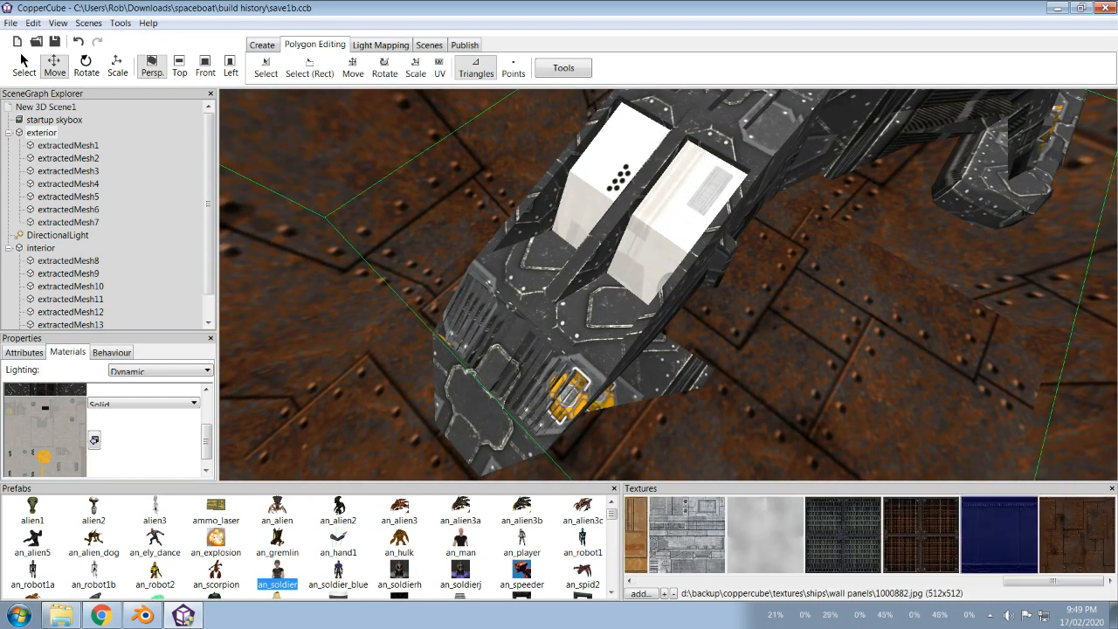
click(93, 439)
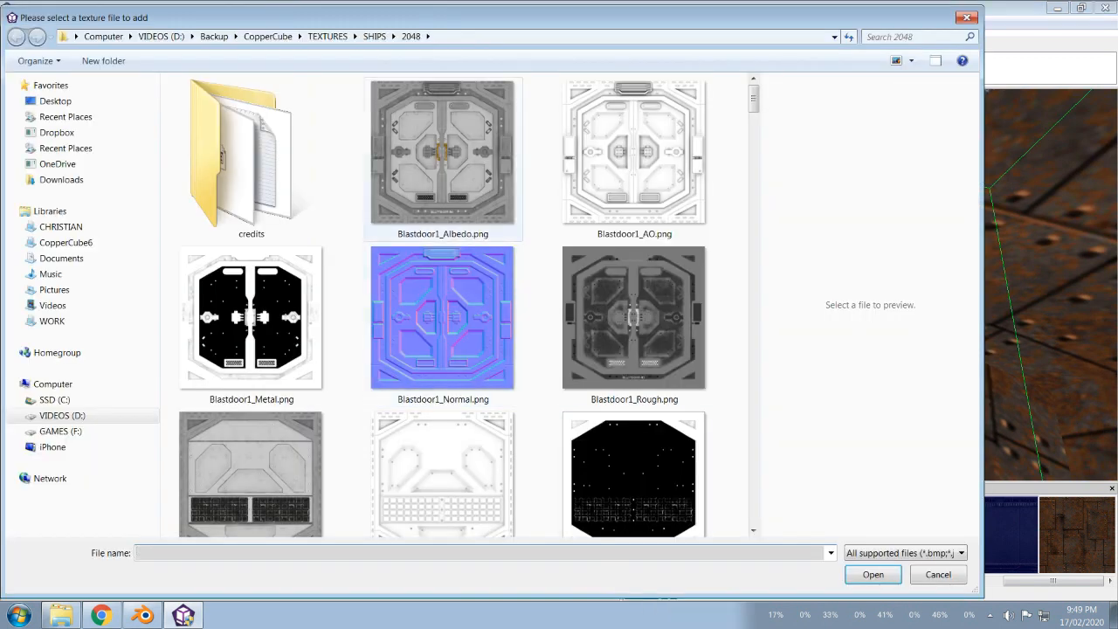
Step: Add base-color-normal.png from the Basic textures folder and apply it to the exterior's cockpit windows
click(328, 35)
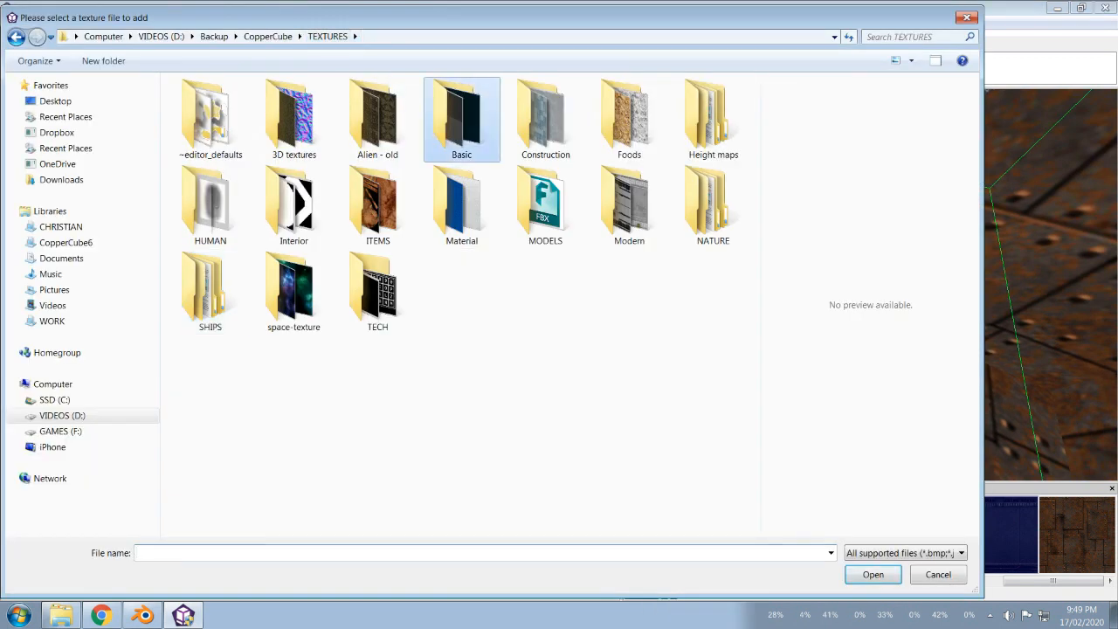
double_click(461, 118)
click(292, 113)
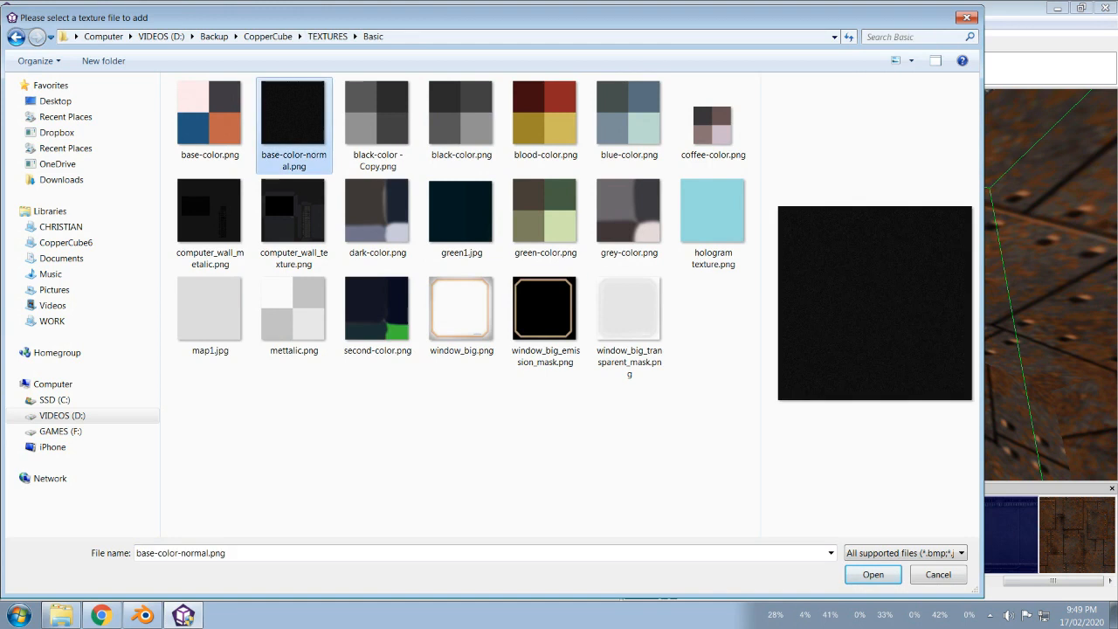
click(873, 574)
click(93, 439)
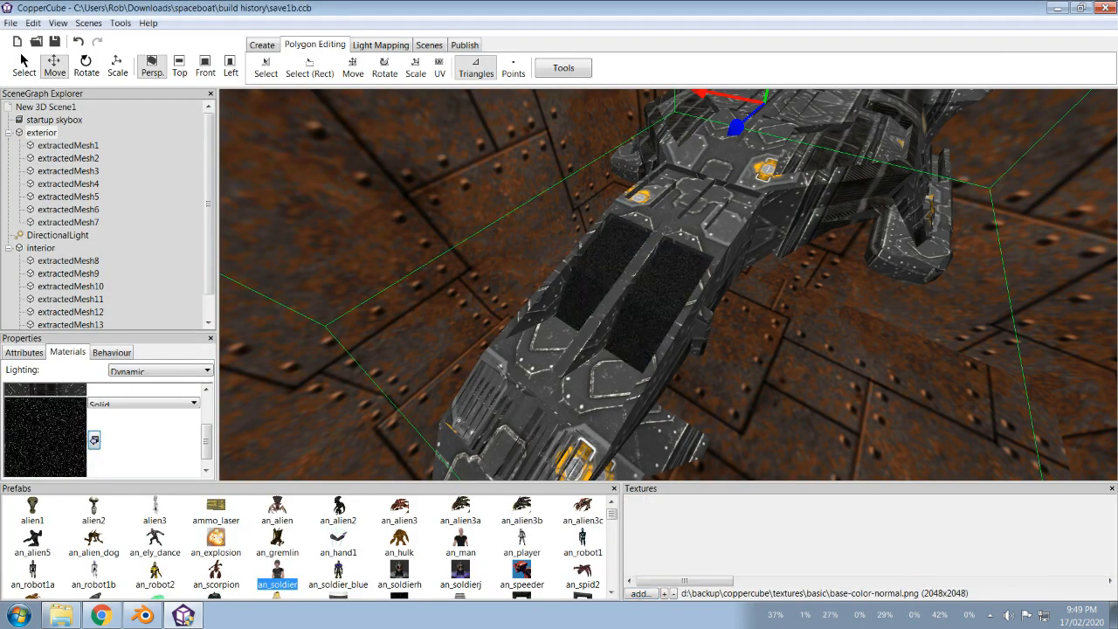
drag(669, 284, 646, 284)
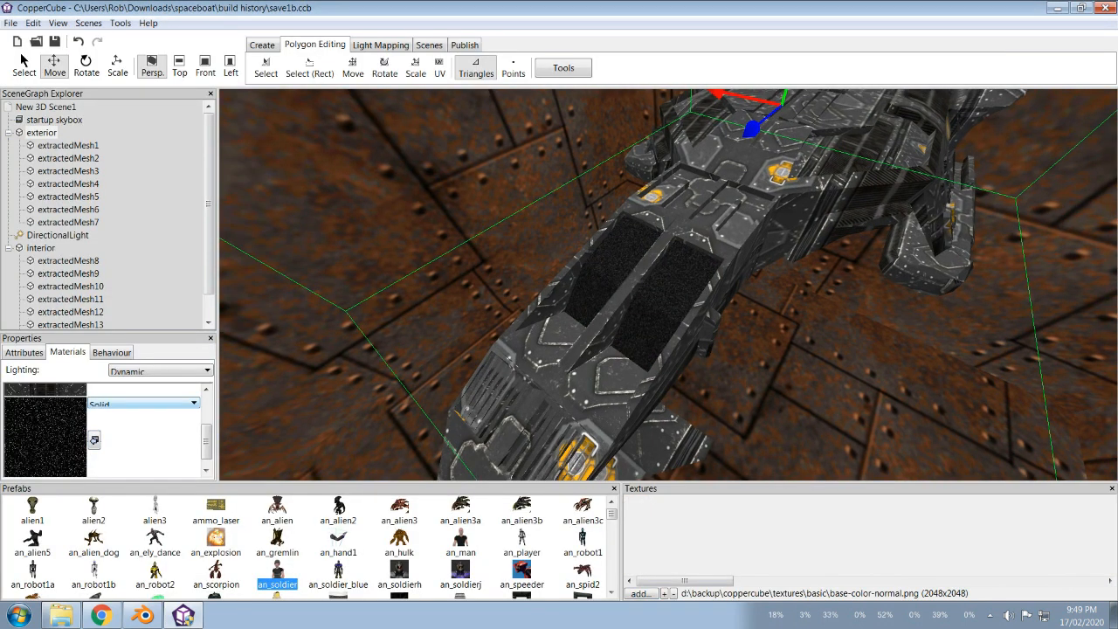
scroll(668, 284, up, 5)
scroll(668, 283, down, 5)
scroll(668, 284, down, 2)
Step: Add green1.jpg from the Basic textures folder and apply it to the exterior's cockpit window material
click(641, 593)
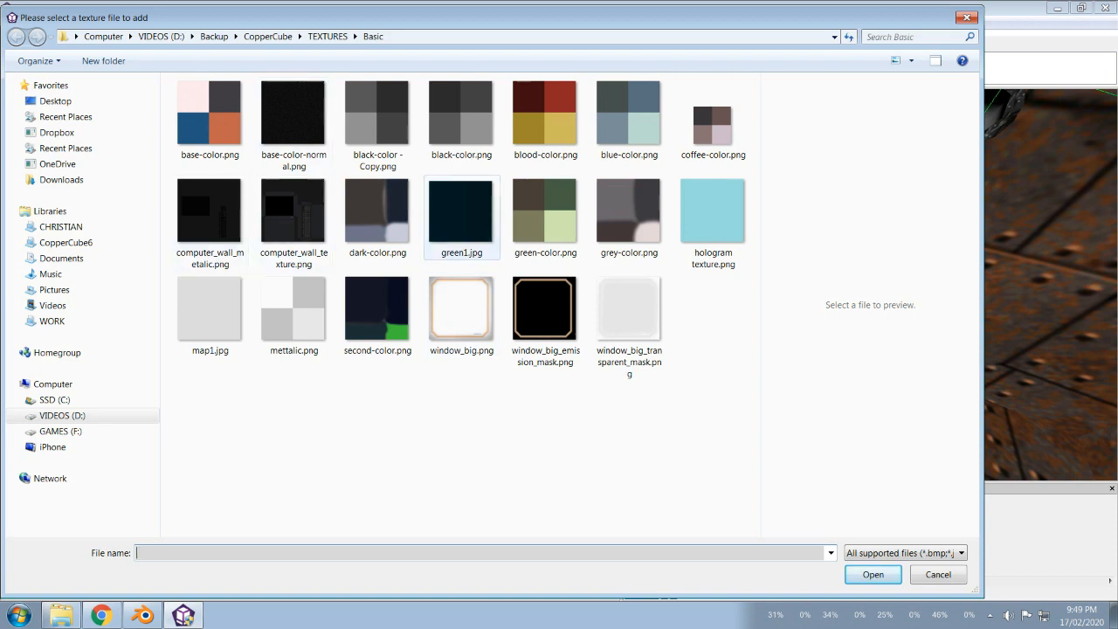
click(461, 217)
click(872, 574)
click(93, 439)
Step: Examine the ship's cabin and cockpit from inside with the new window texture
scroll(667, 285, up, 3)
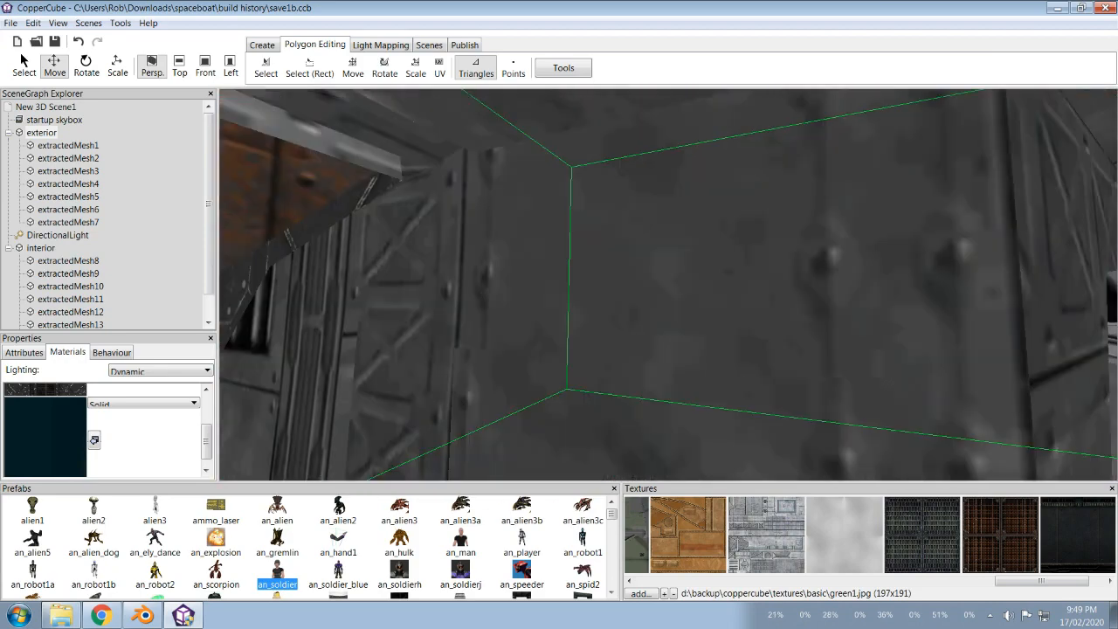
right_drag(667, 284, 725, 341)
right_drag(667, 284, 667, 348)
key(Down)
key(Up)
drag(668, 285, 891, 285)
key(Down)
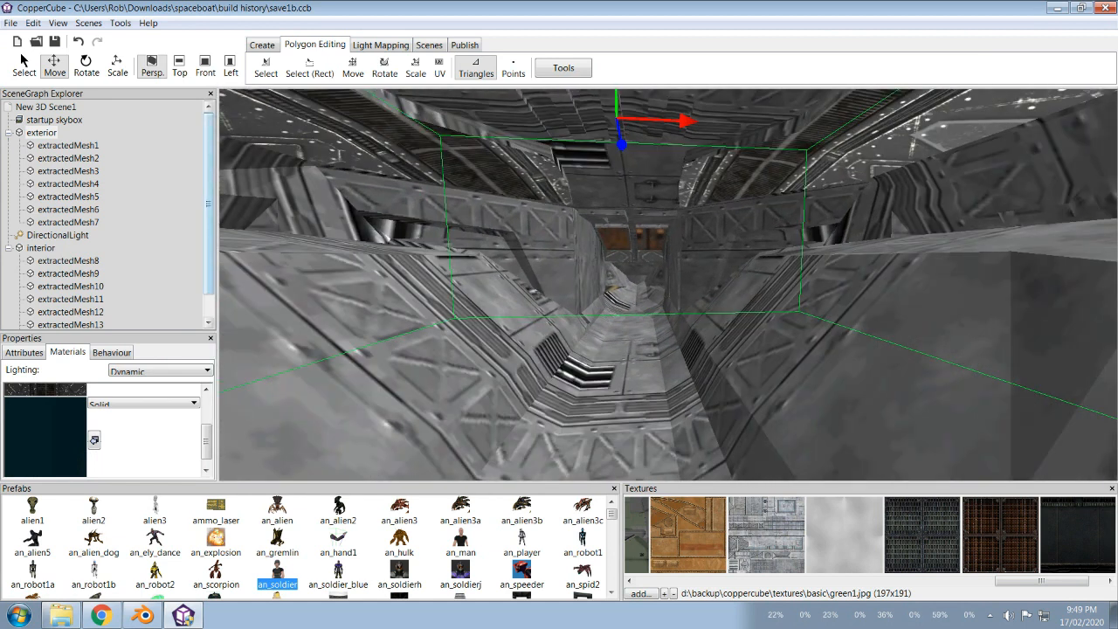
Step: Hide the exterior mesh and view the remaining interior mesh from outside the ship
drag(208, 203, 208, 226)
click(40, 221)
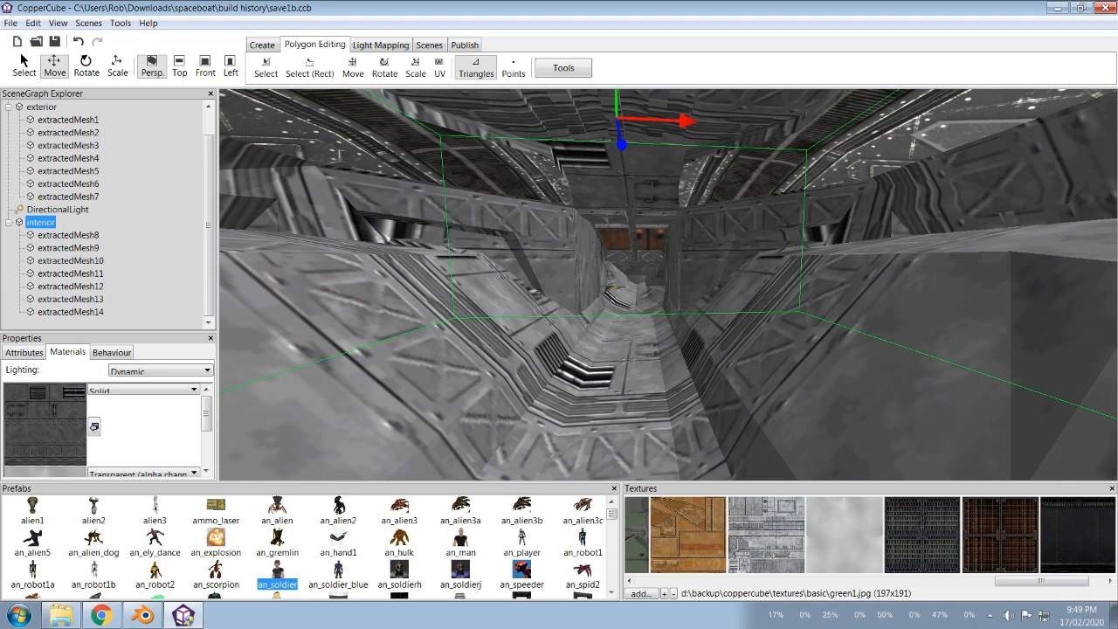
click(68, 120)
click(41, 107)
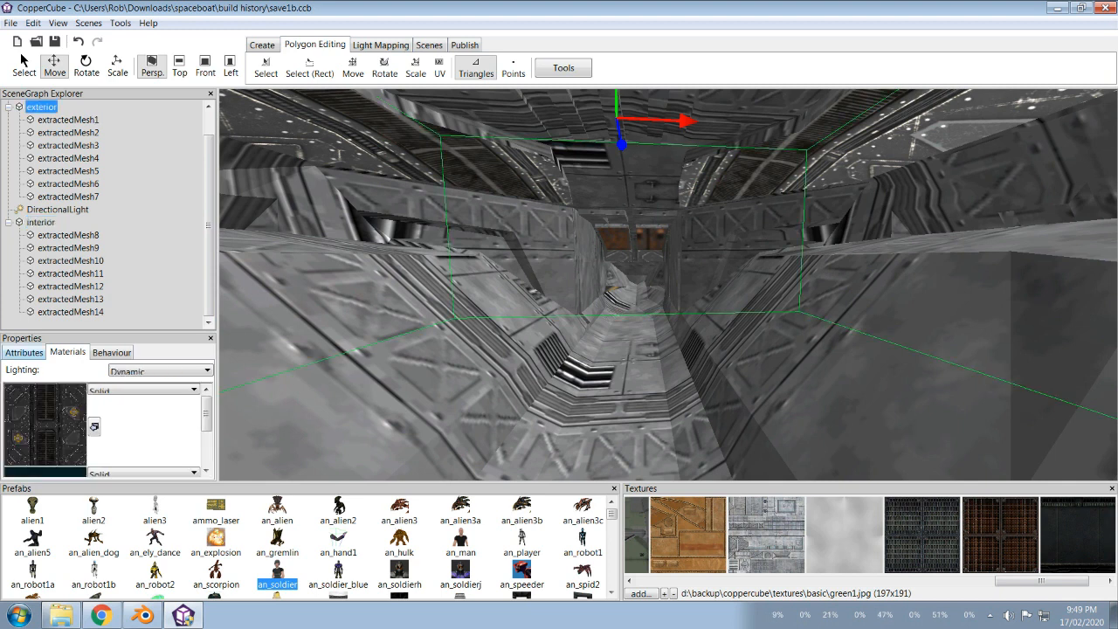
click(24, 352)
click(101, 448)
mouse_move(668, 284)
mouse_down()
mouse_move(567, 188)
mouse_move(546, 199)
mouse_move(655, 289)
mouse_up()
key(Up)
key(Down)
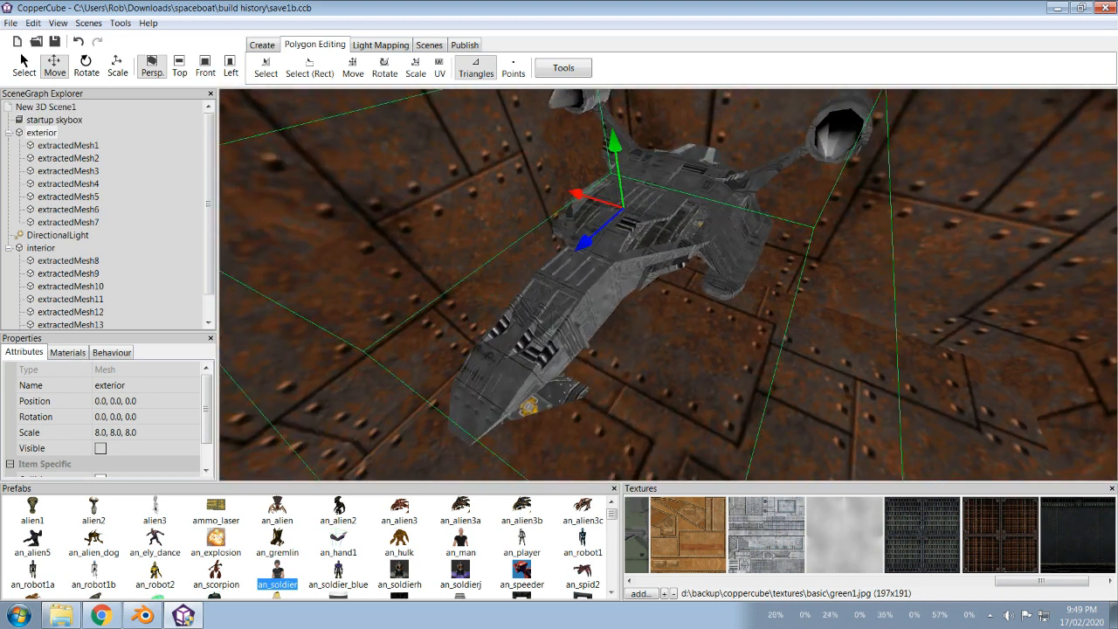
key(Up)
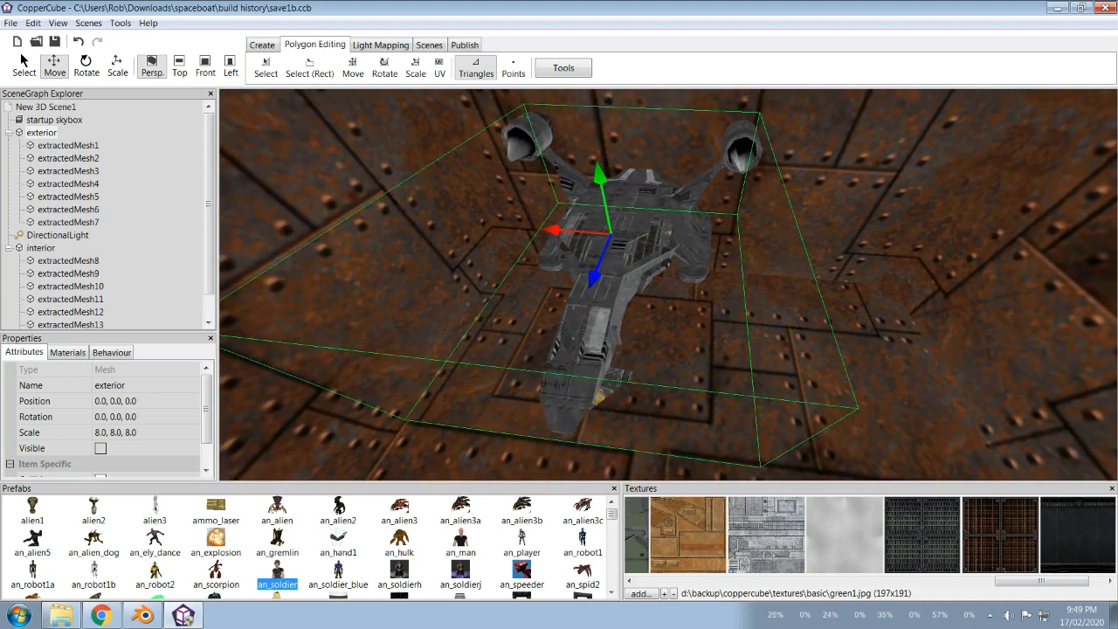
key(Down)
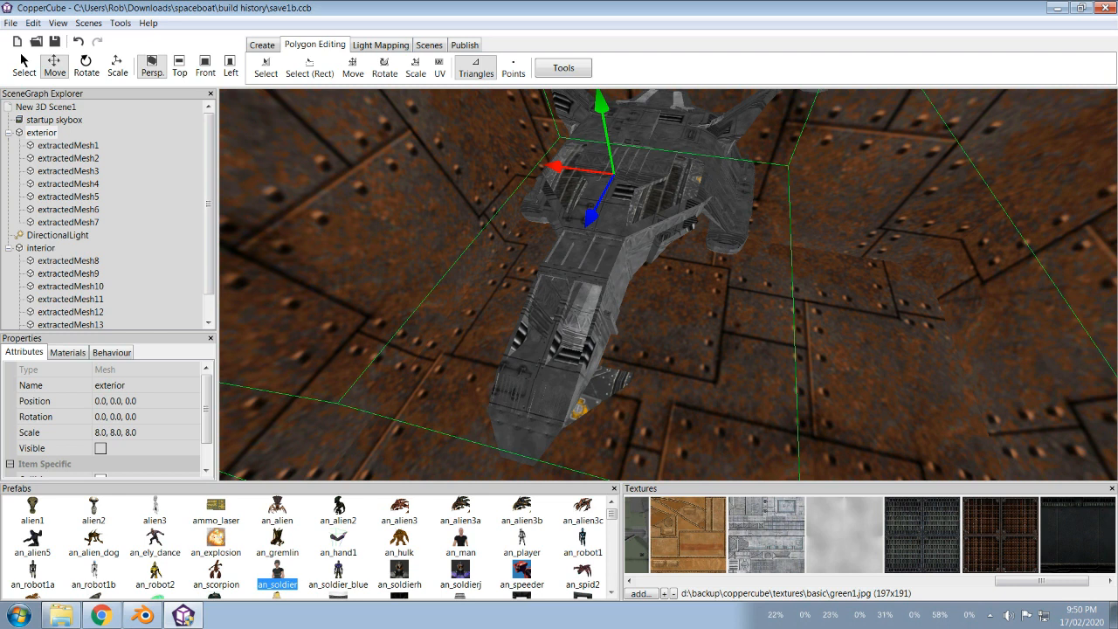
Step: Delete the engine parts extractedMesh8, extractedMesh9 and extractedMesh10 from the interior group
click(57, 235)
click(41, 247)
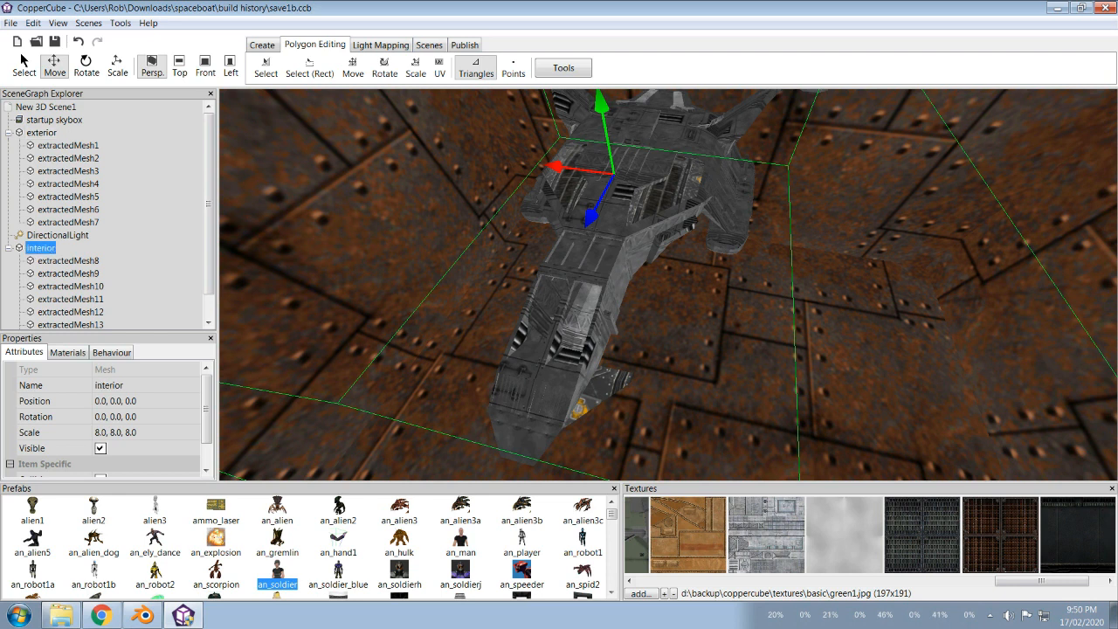
click(68, 260)
key(Up)
key(Down)
key(Down)
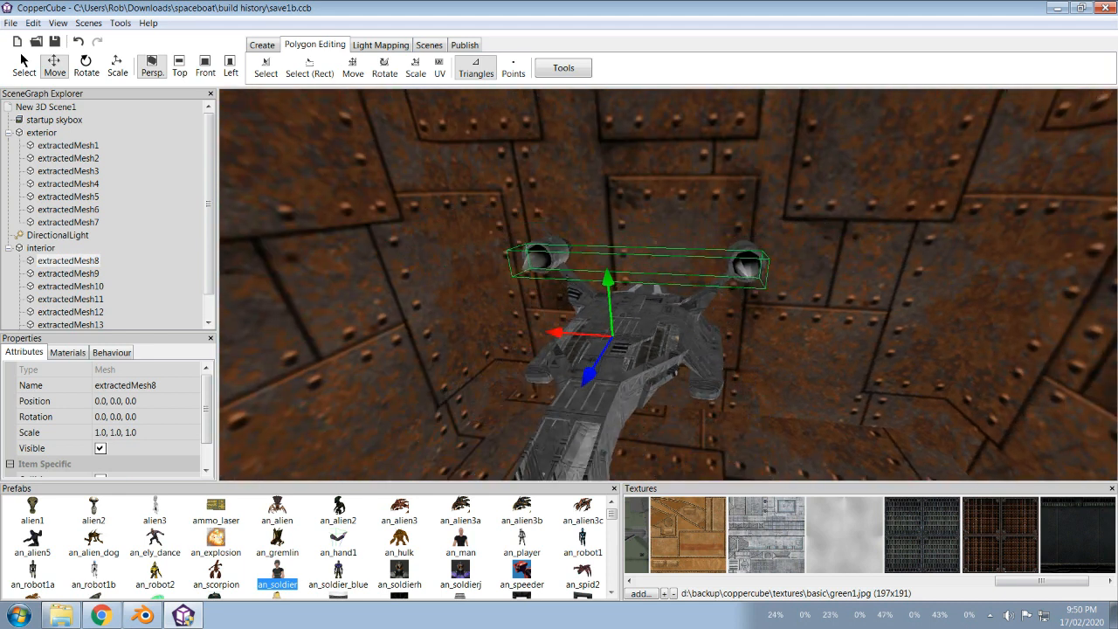
key(Delete)
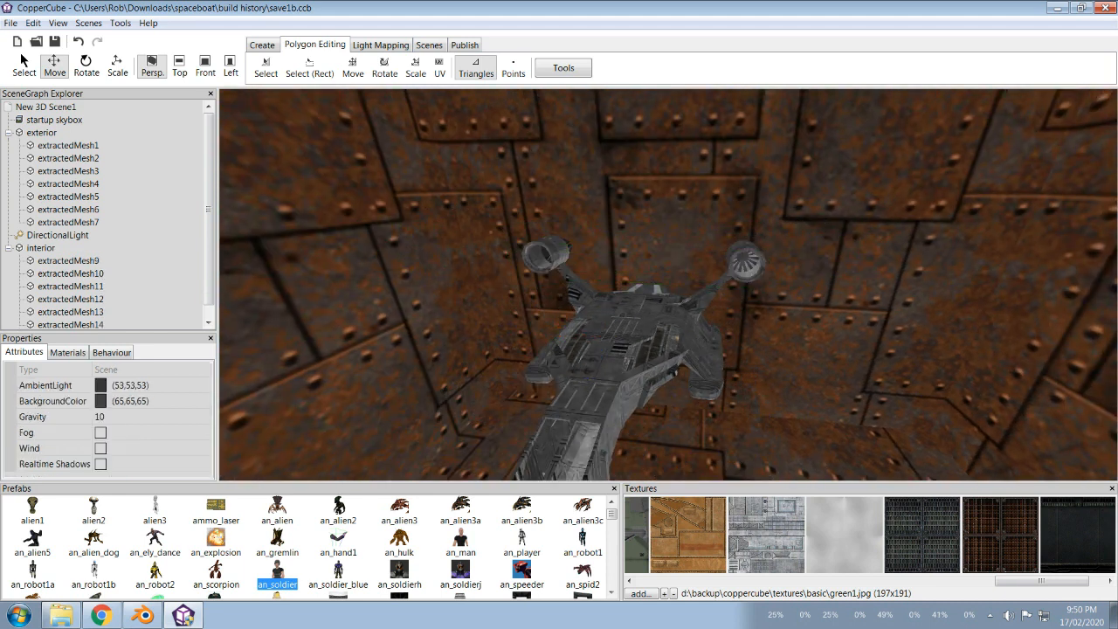
click(69, 261)
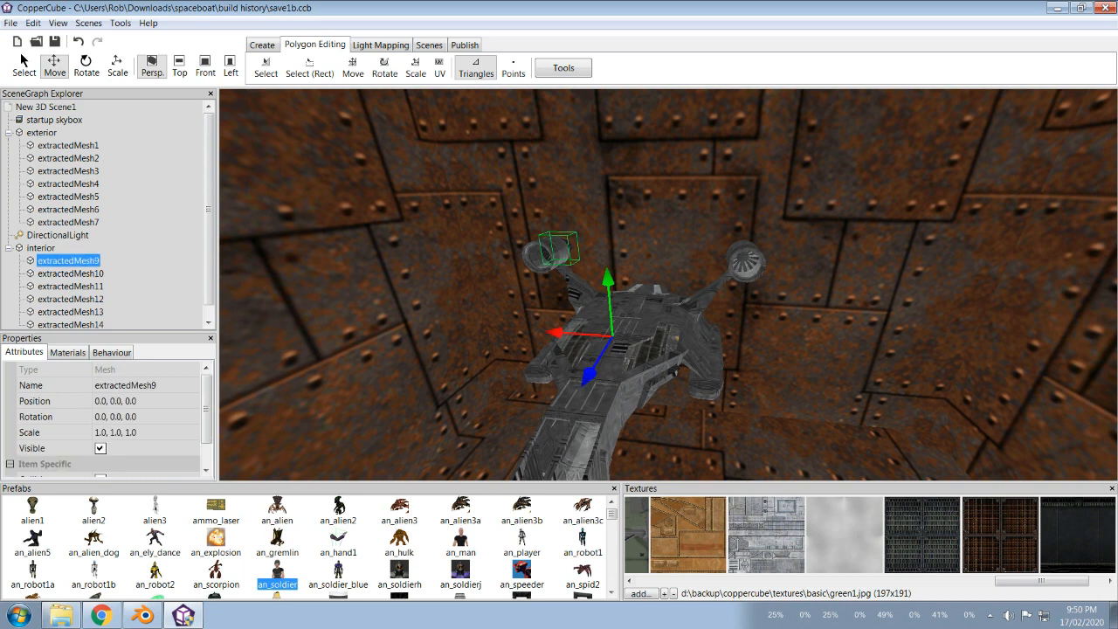
key(Delete)
click(68, 261)
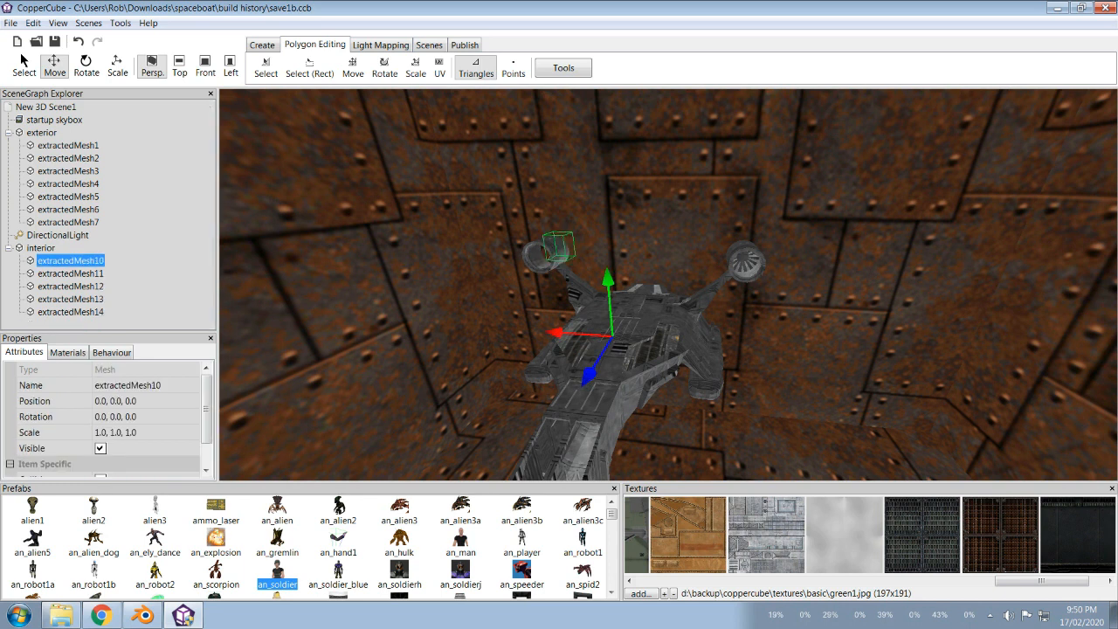
key(Delete)
Step: Try to delete extractedMesh11, the mesh around the ship's nose, from the interior group
click(68, 260)
drag(668, 218, 655, 415)
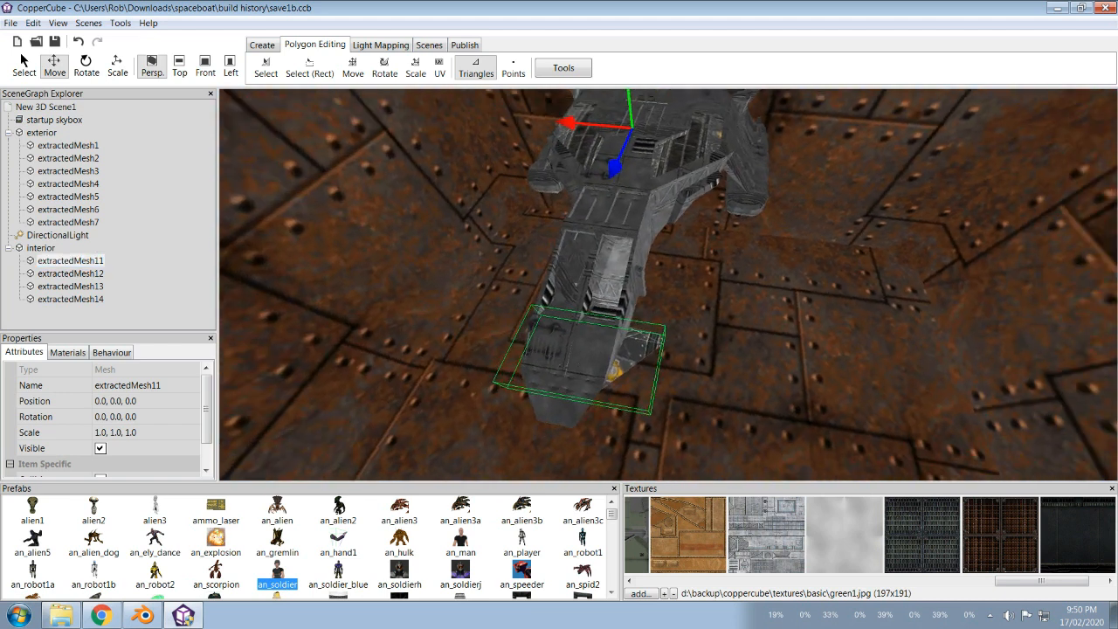
click(70, 273)
click(70, 260)
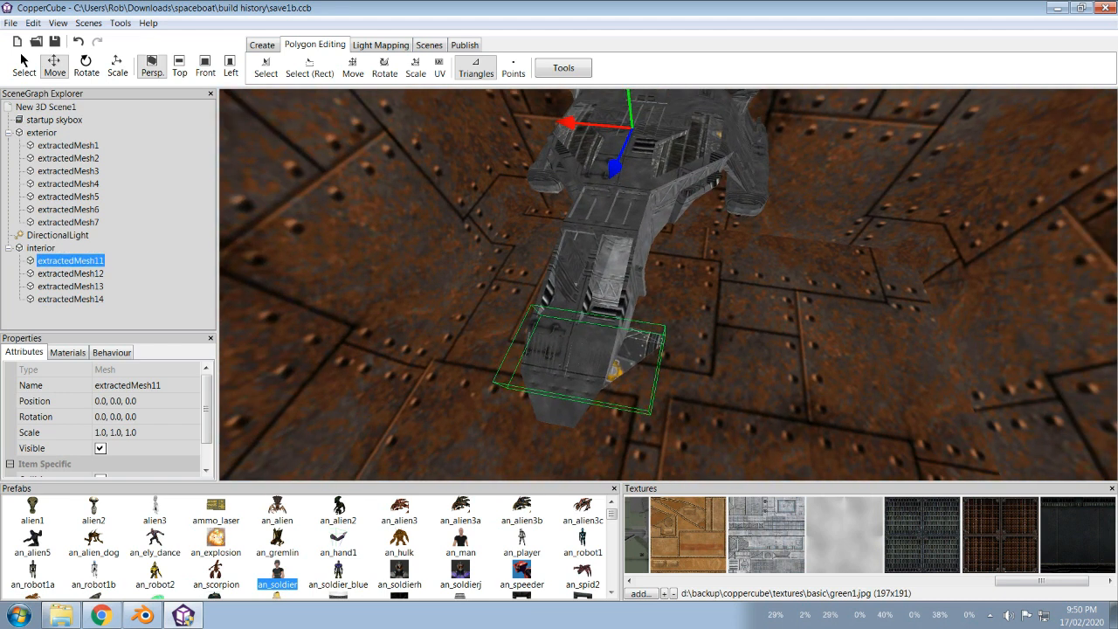
key(Delete)
Step: Examine extractedMesh12, extractedMesh13 and extractedMesh14 of the interior group from inside and outside the hull
click(70, 260)
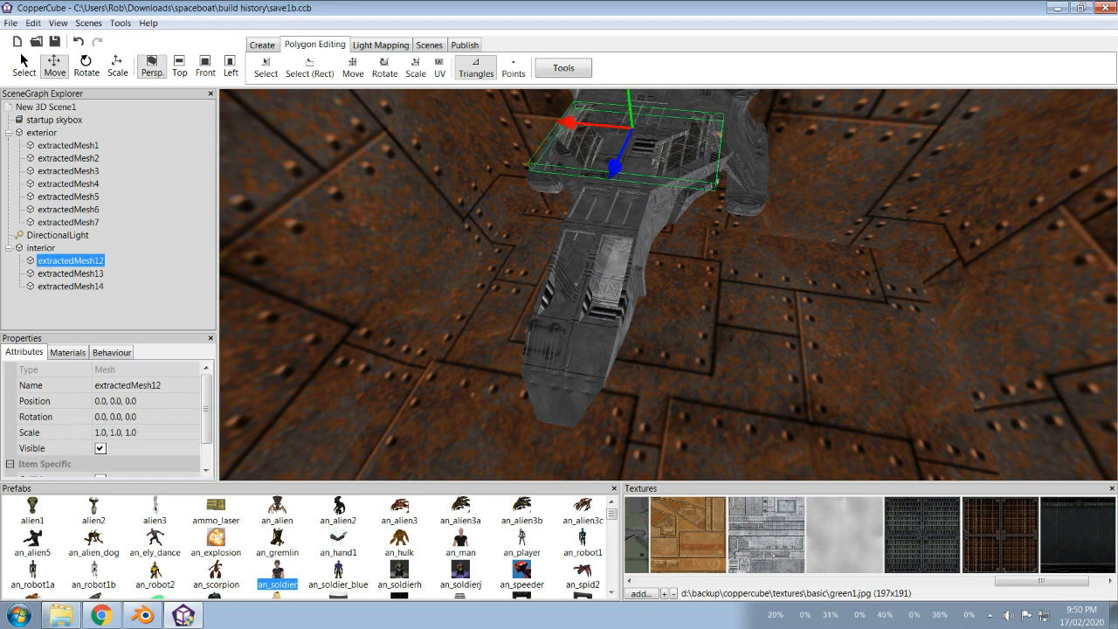
drag(655, 289, 647, 219)
key(Up)
mouse_move(669, 285)
mouse_down()
mouse_move(725, 219)
mouse_move(716, 188)
mouse_move(681, 262)
mouse_move(690, 288)
mouse_up()
key(Up)
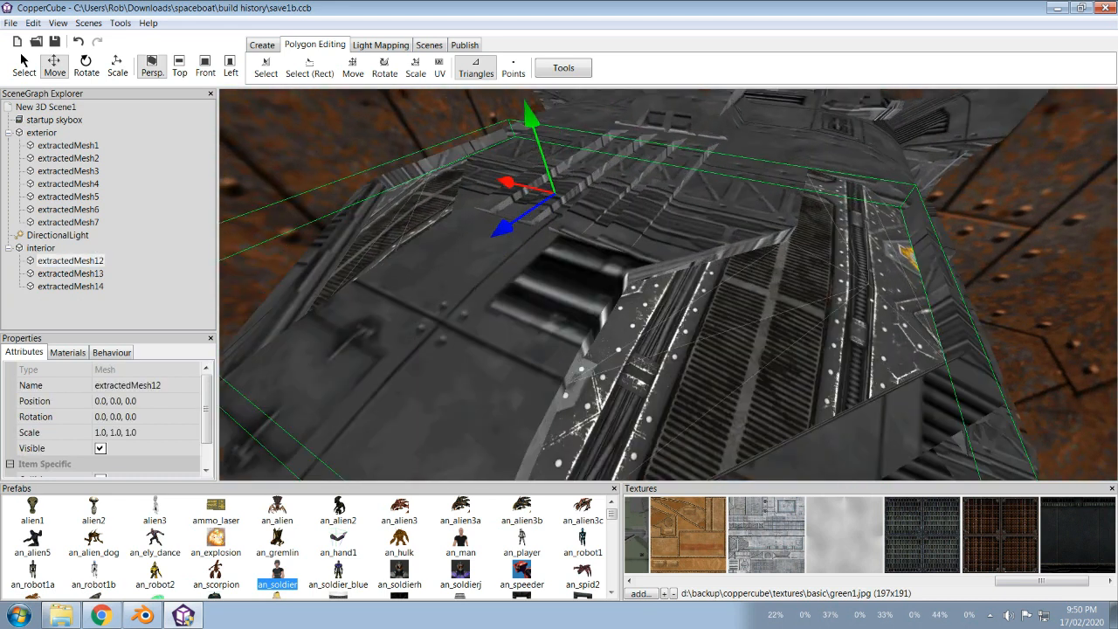
key(Up)
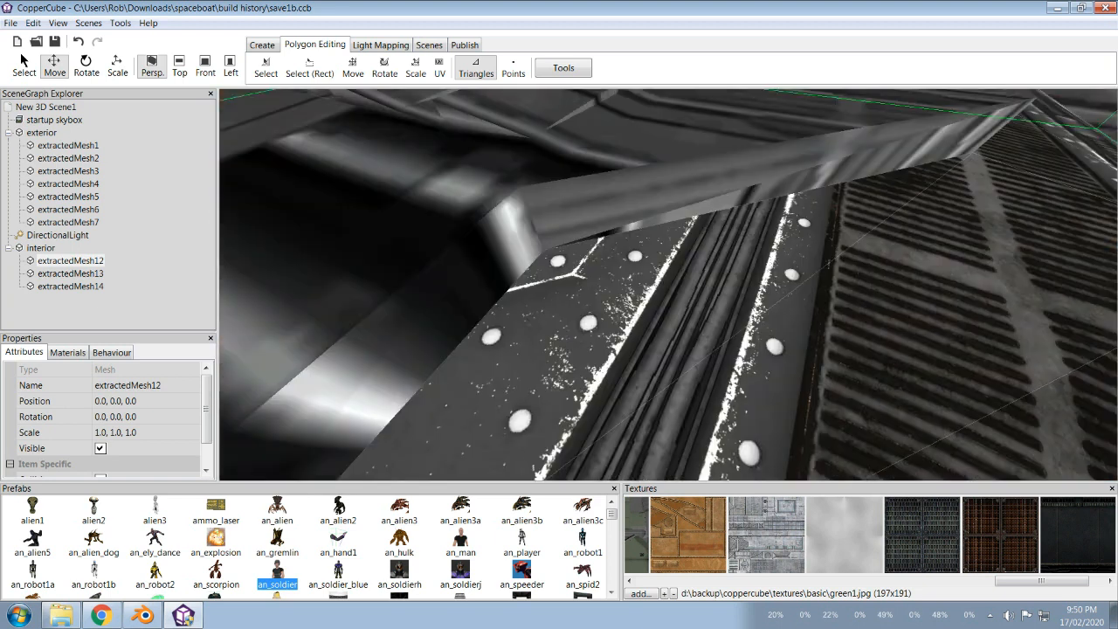
drag(669, 285, 559, 289)
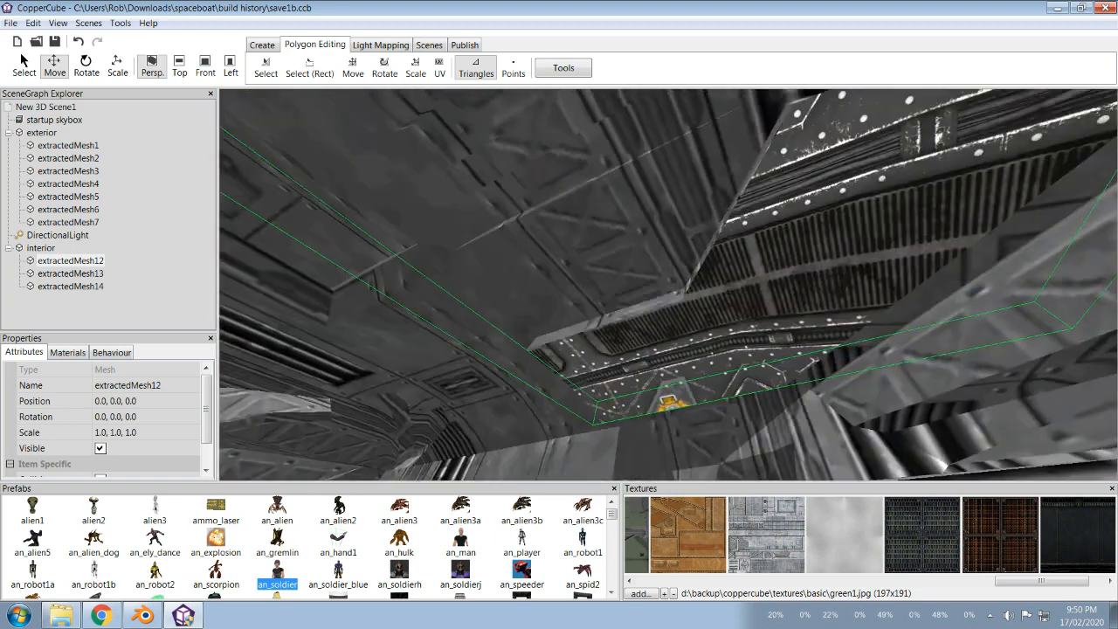
click(70, 273)
drag(670, 285, 598, 180)
key(Up)
click(598, 229)
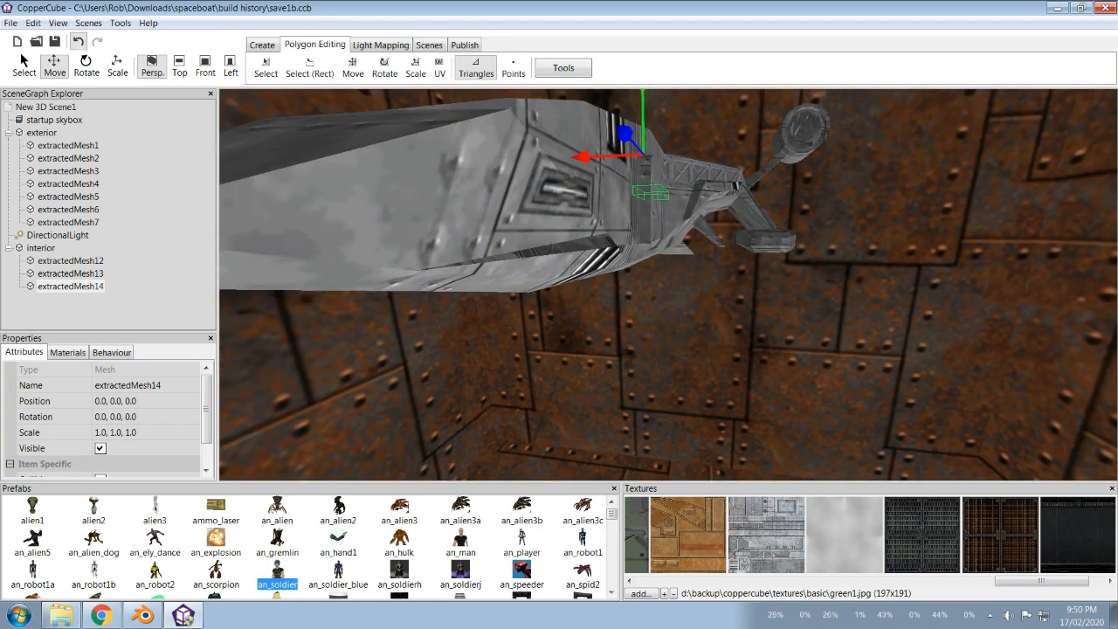
Step: Undo the deletion of extractedMesh11 and check the nose area from inside and outside
click(77, 41)
drag(668, 284, 699, 273)
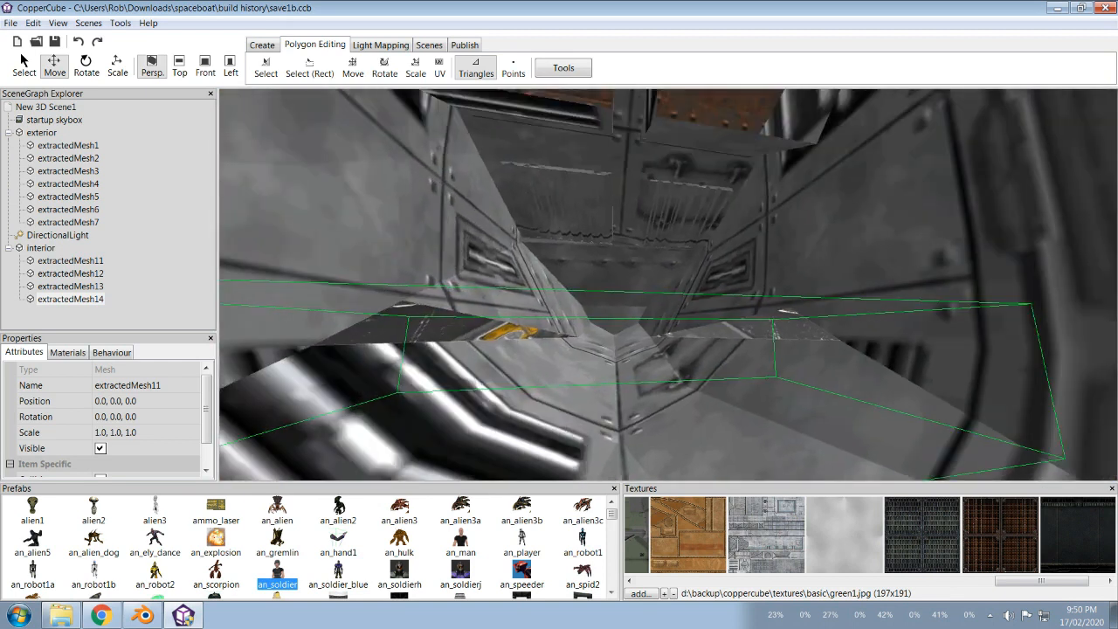
drag(668, 283, 720, 319)
key(Up)
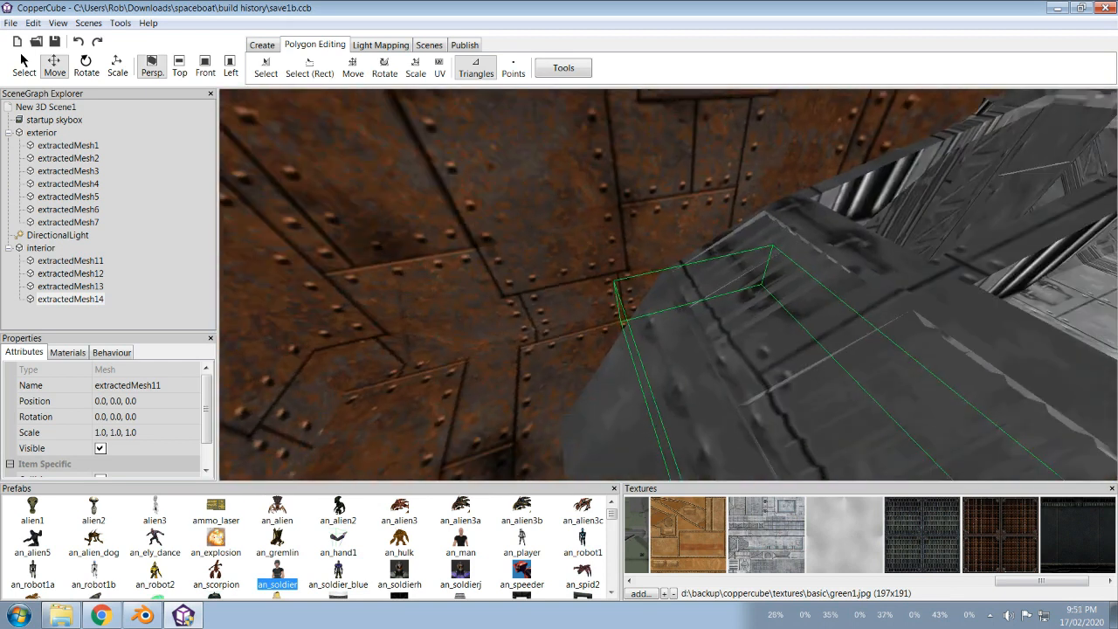
drag(669, 284, 624, 157)
key(Up)
key(Down)
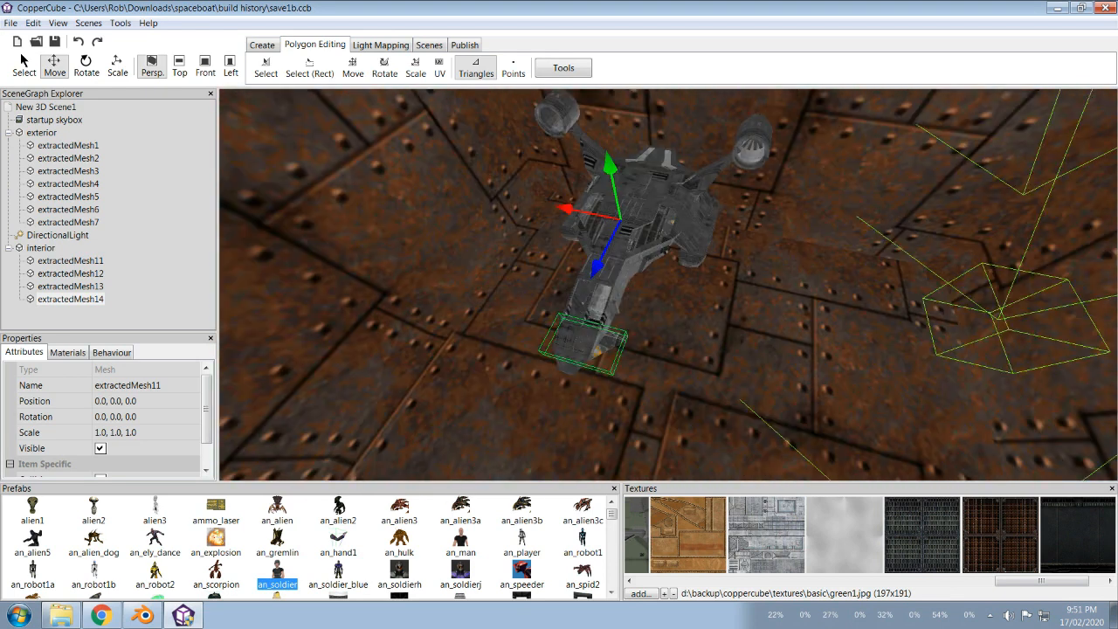
Step: Make the exterior mesh visible again and view the complete ship from the front
click(41, 131)
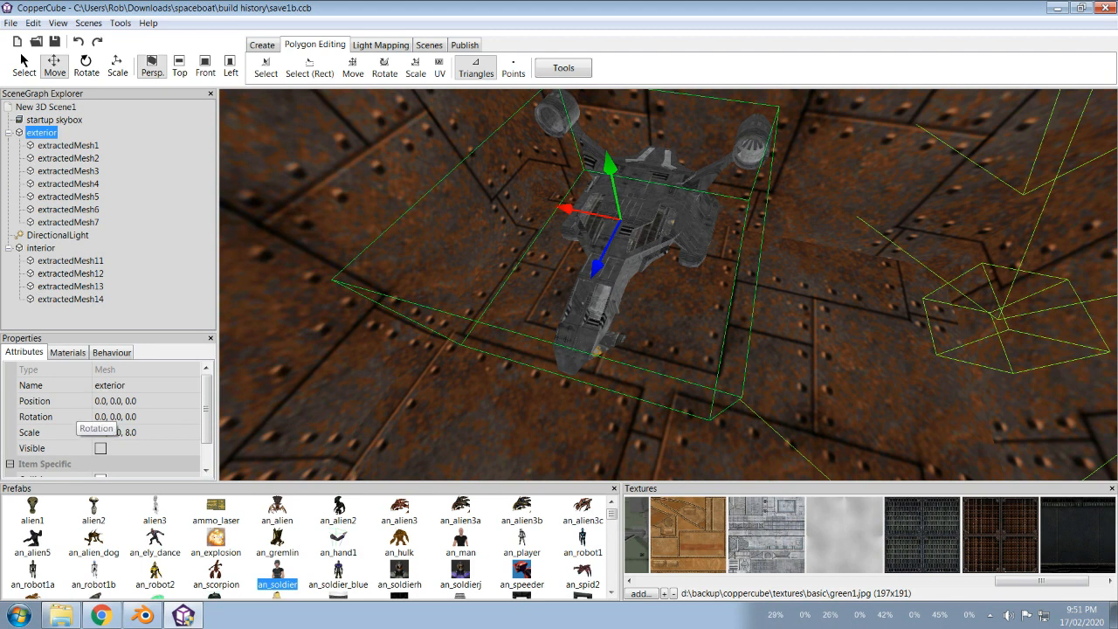
drag(668, 284, 698, 350)
key(Up)
key(Down)
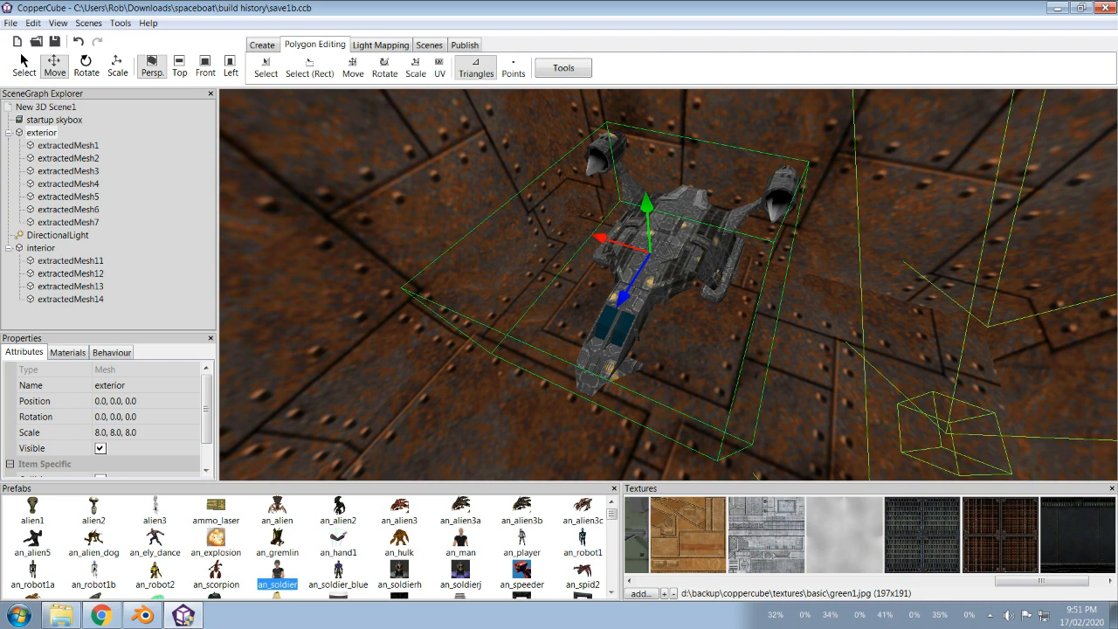
drag(636, 337, 662, 372)
key(Up)
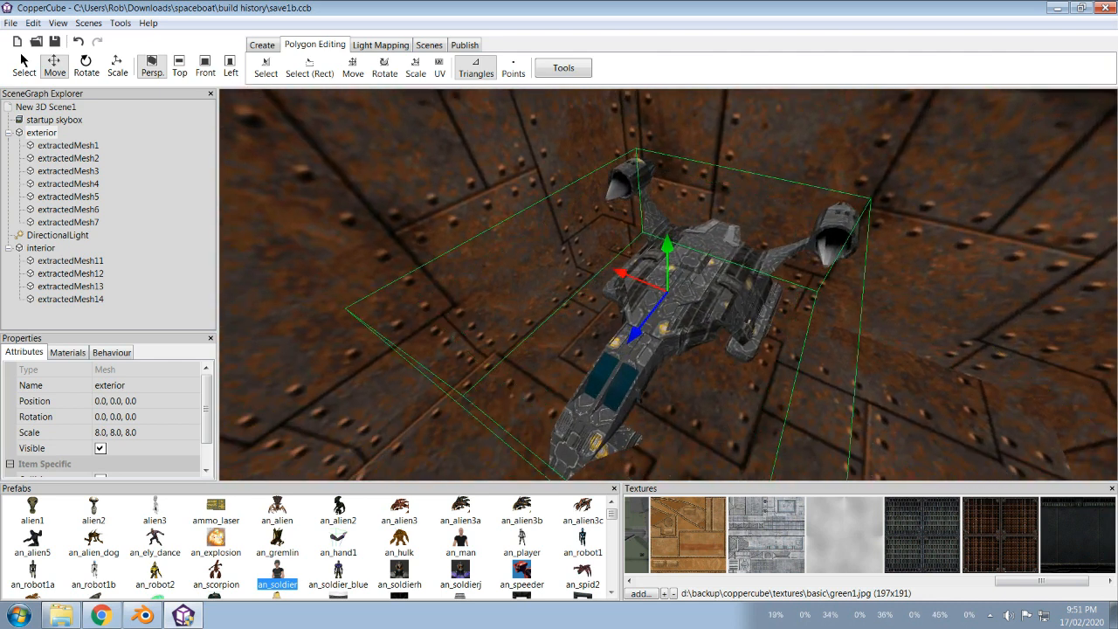
Step: Switch to Blender and create a new image texture for the brush, leaving the image browser without choosing a file
click(143, 616)
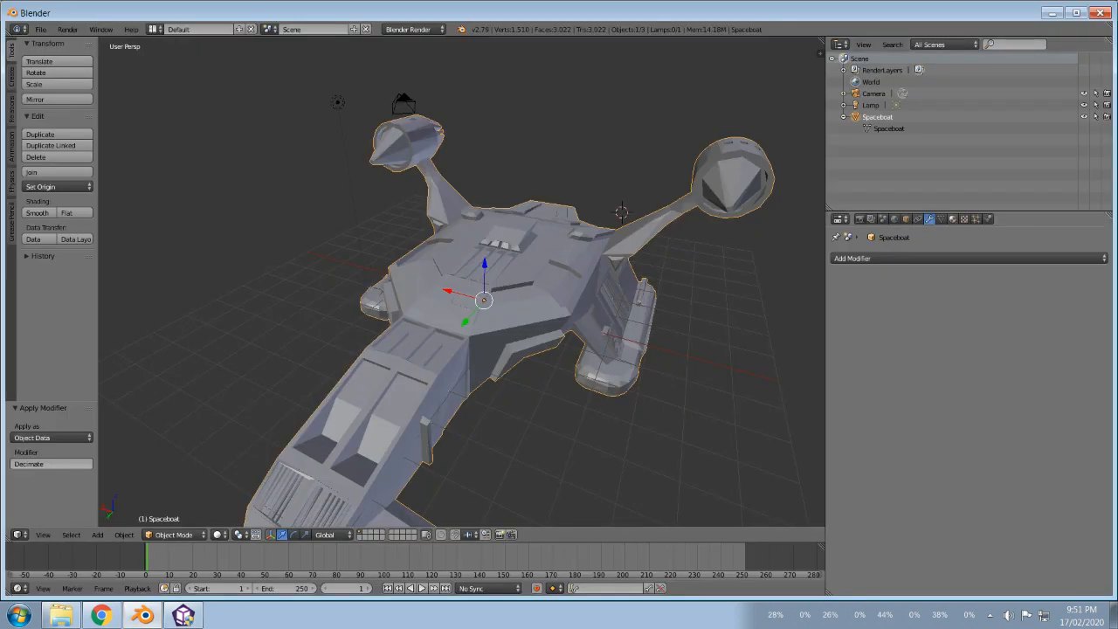
click(952, 219)
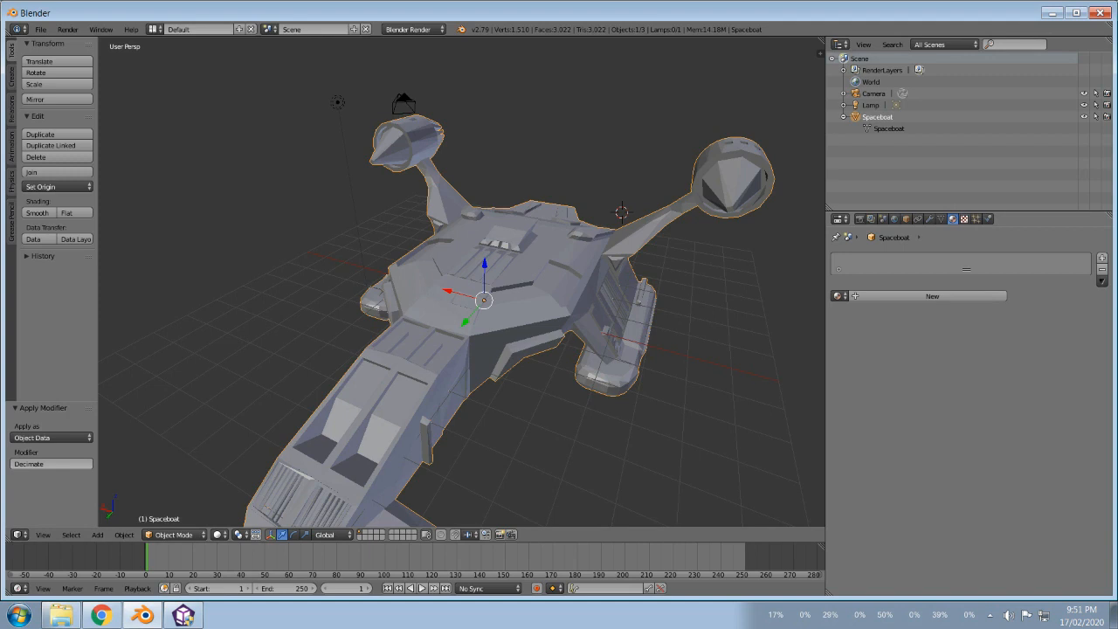
click(964, 219)
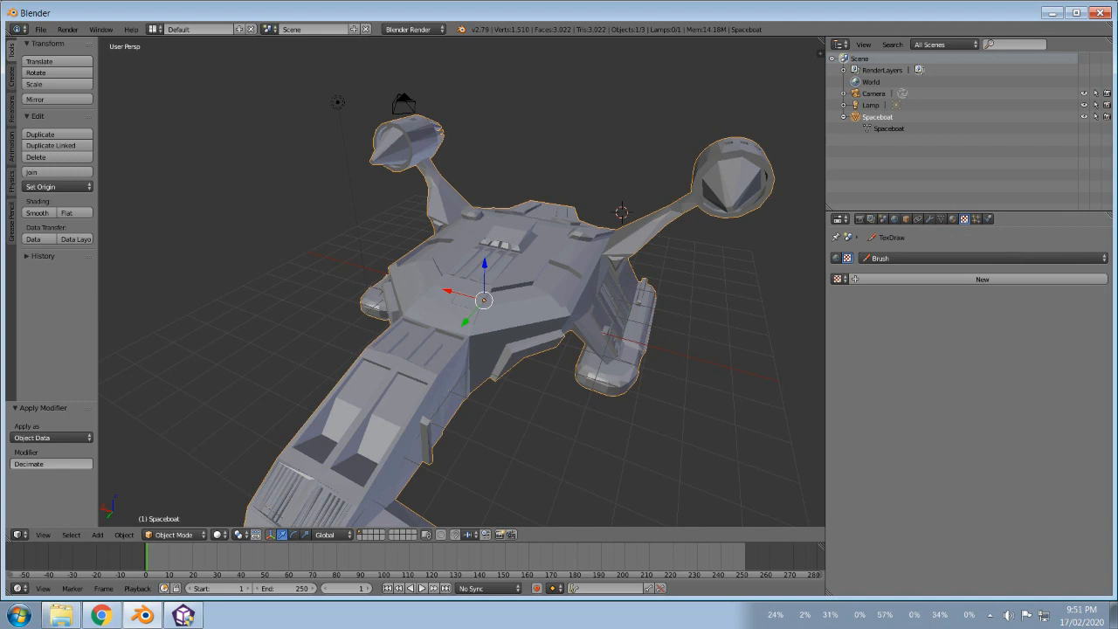
click(982, 279)
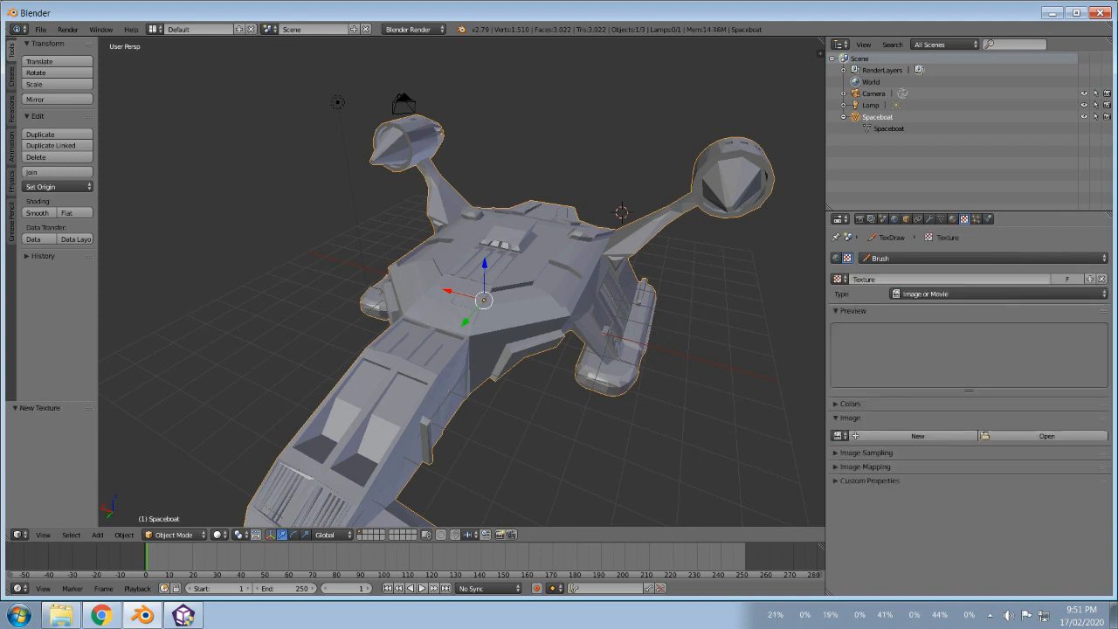
click(1048, 436)
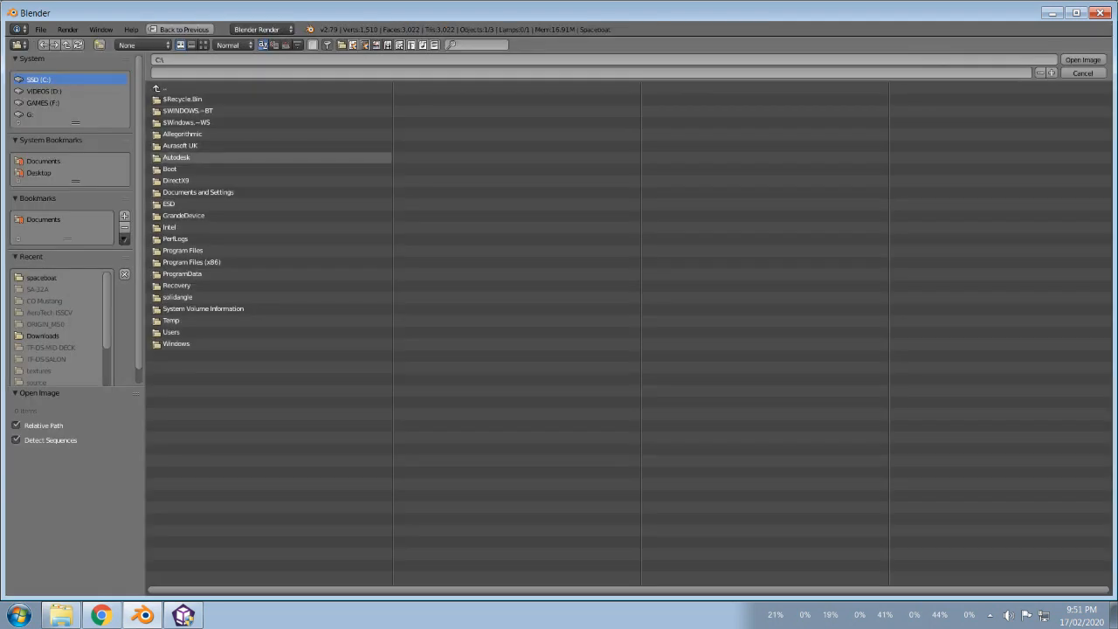
click(1083, 72)
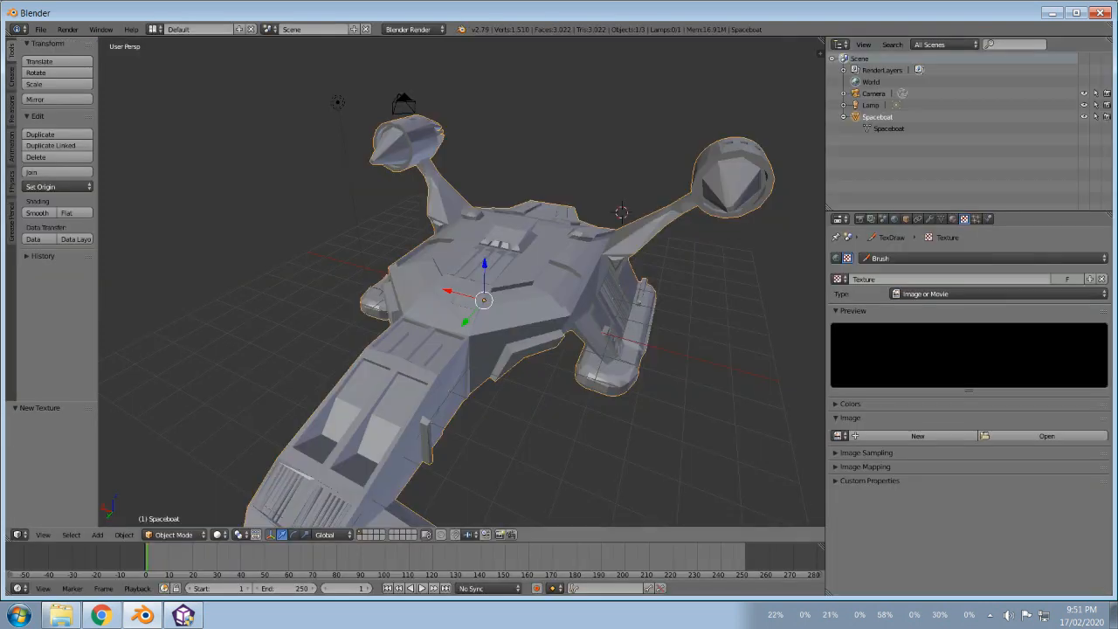
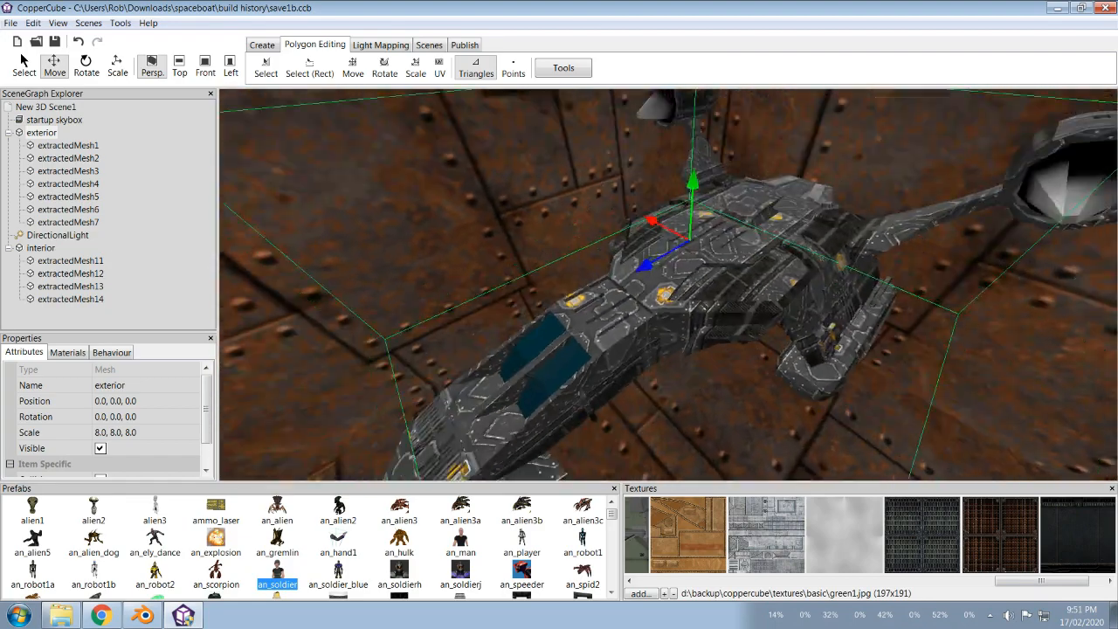
Step: Choose default_white.png as the current texture for replacing the skybox images
scroll(668, 285, up, 4)
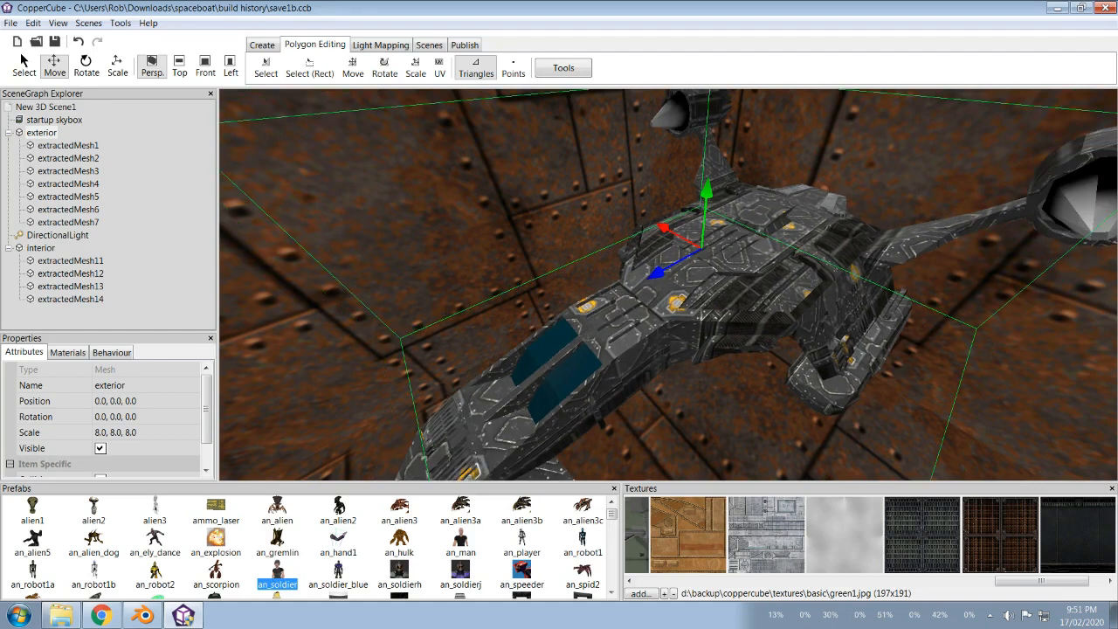
scroll(668, 285, down, 4)
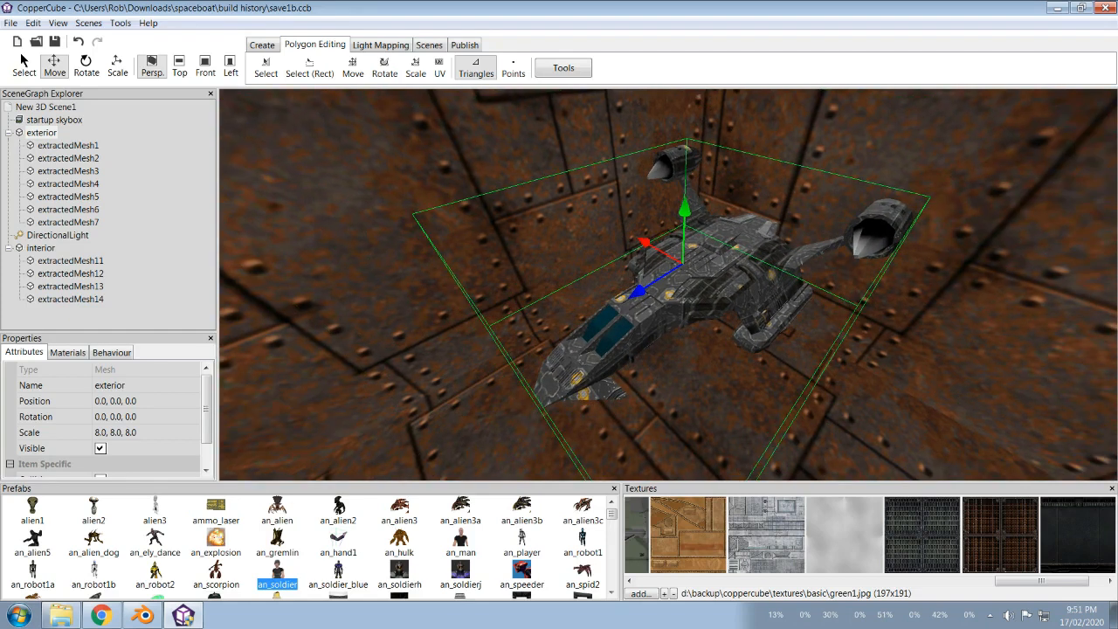
drag(1041, 581, 826, 581)
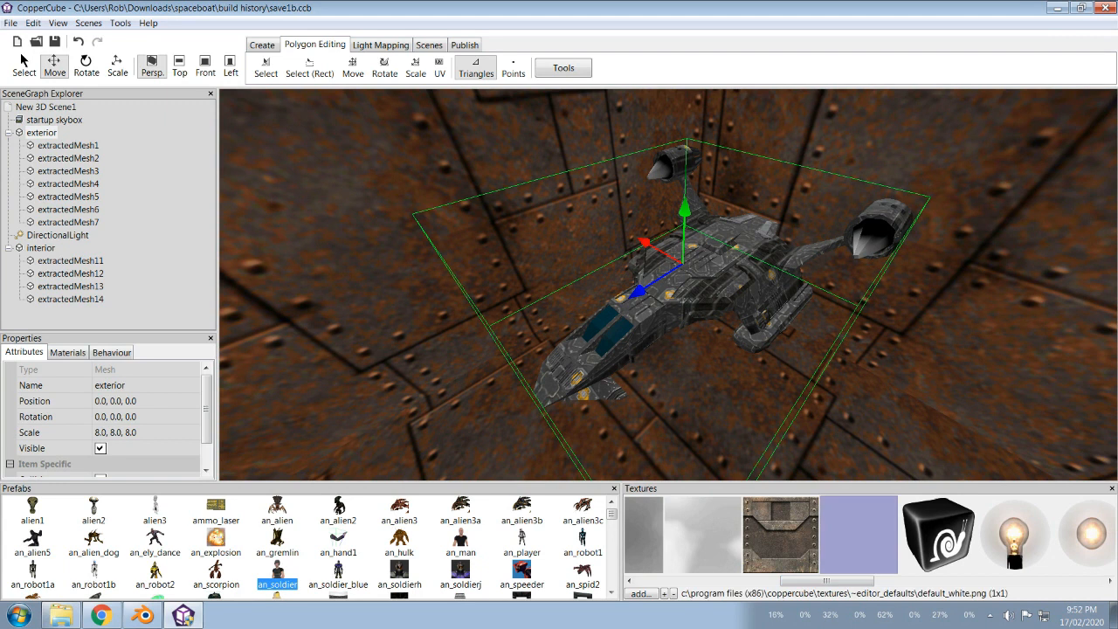
drag(109, 330, 109, 316)
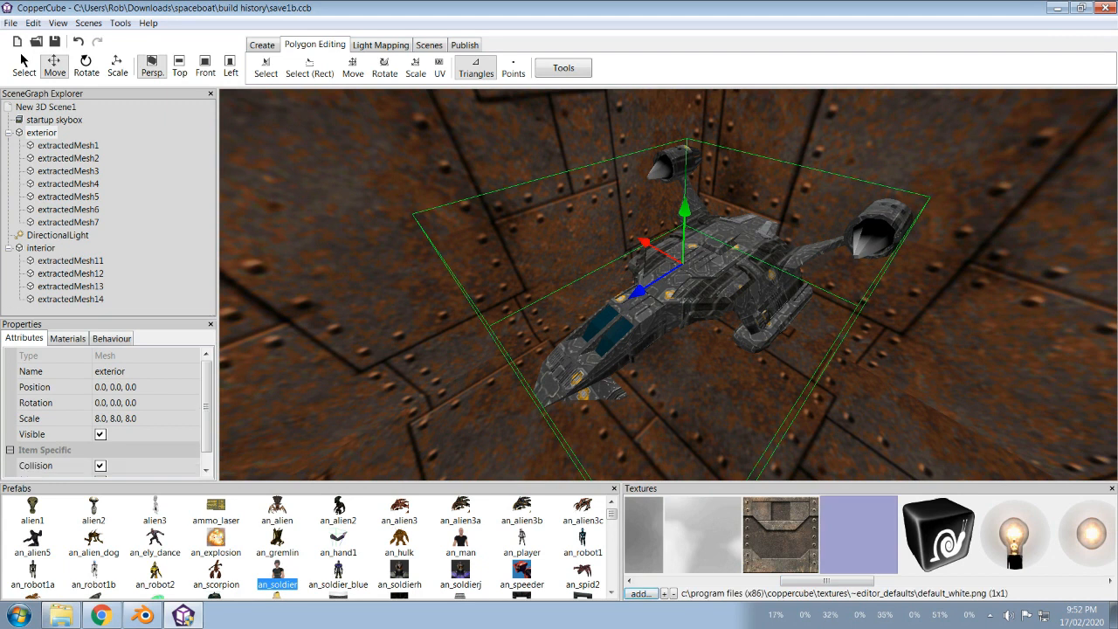
Step: Apply default_white.png to the remaining rusty sides of the startup skybox so every side is plain white
click(54, 119)
click(67, 338)
click(88, 409)
scroll(89, 410, down, 1)
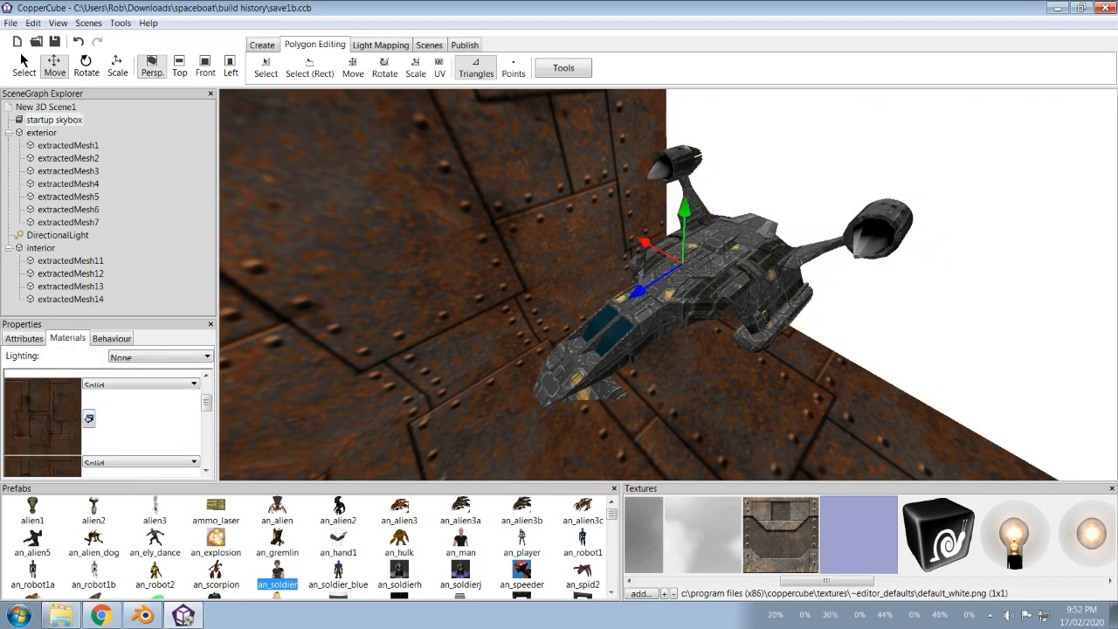
click(88, 418)
scroll(88, 410, down, 2)
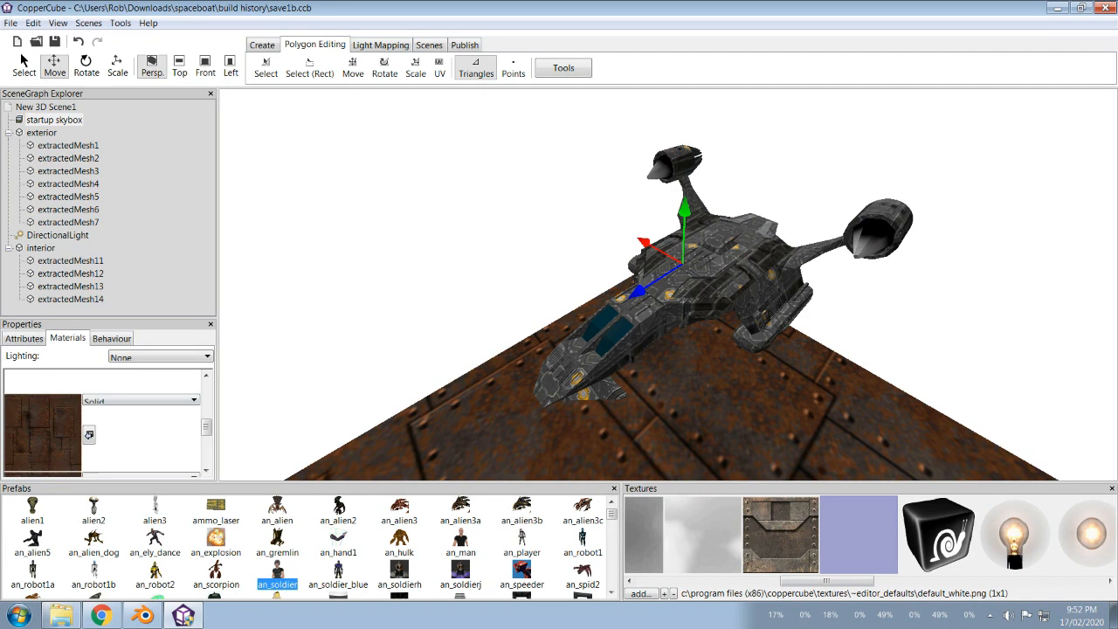
click(89, 408)
scroll(88, 408, down, 1)
click(88, 427)
click(407, 402)
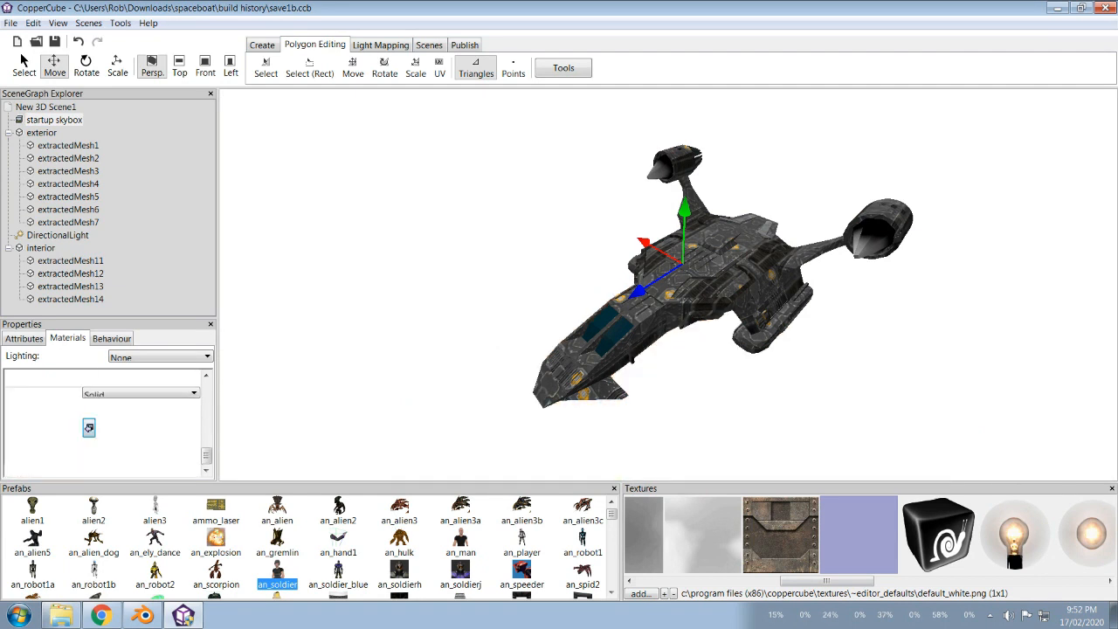
Step: Show the irrEdit/Irrlicht Properties window and widen it until its attribute values are readable
mouse_move(407, 402)
mouse_down()
mouse_move(367, 472)
mouse_move(436, 349)
mouse_move(394, 411)
mouse_move(436, 384)
mouse_move(420, 393)
mouse_up()
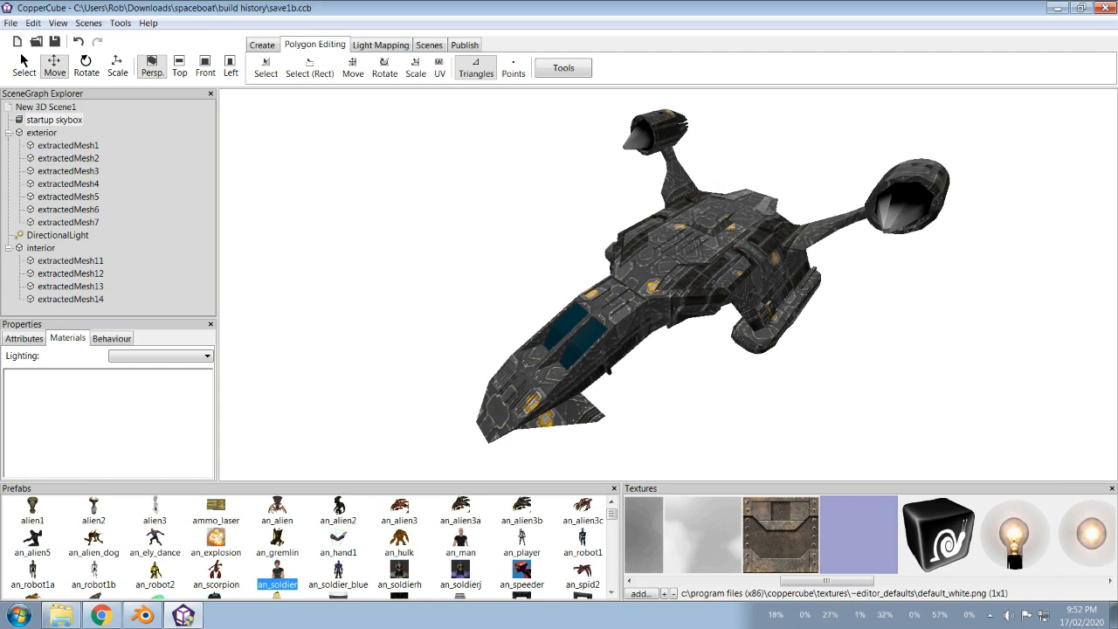
scroll(669, 284, up, 3)
scroll(668, 285, down, 3)
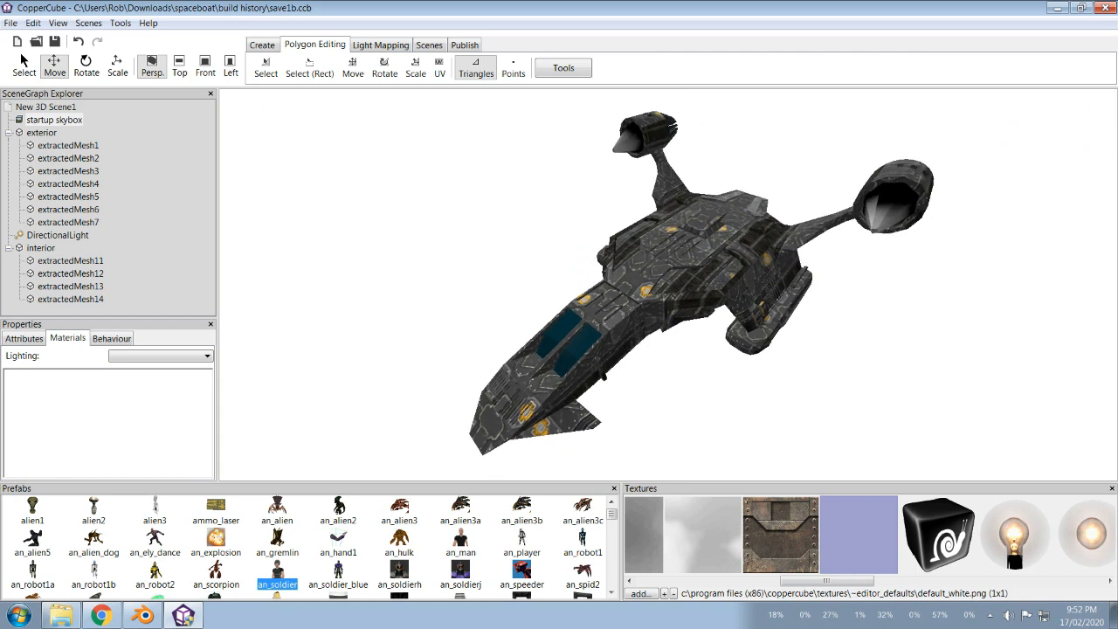
click(58, 23)
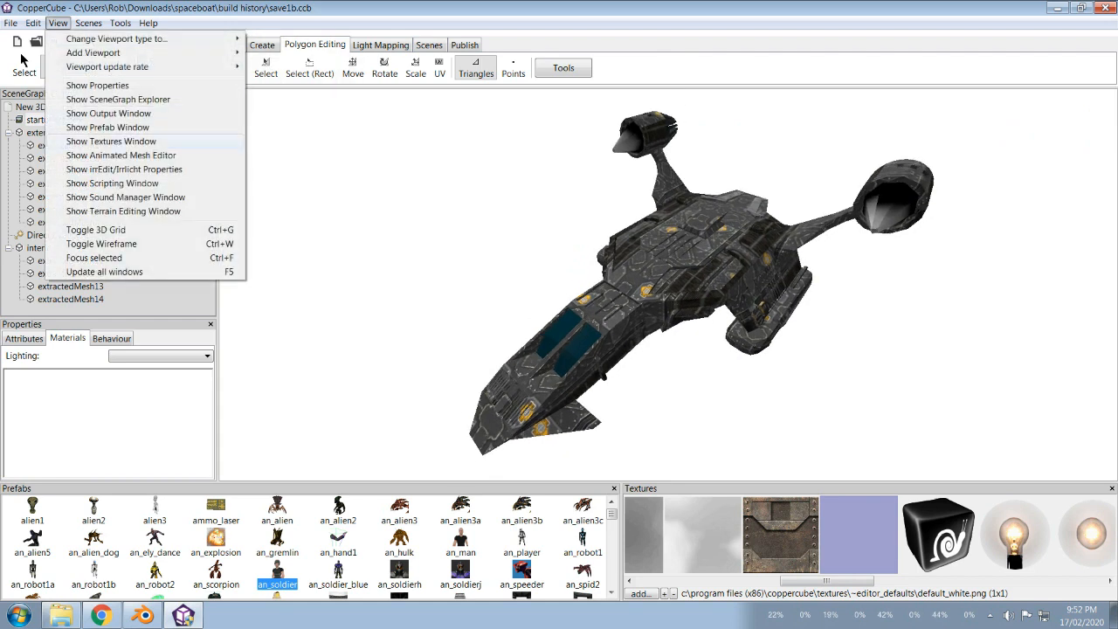
key(Return)
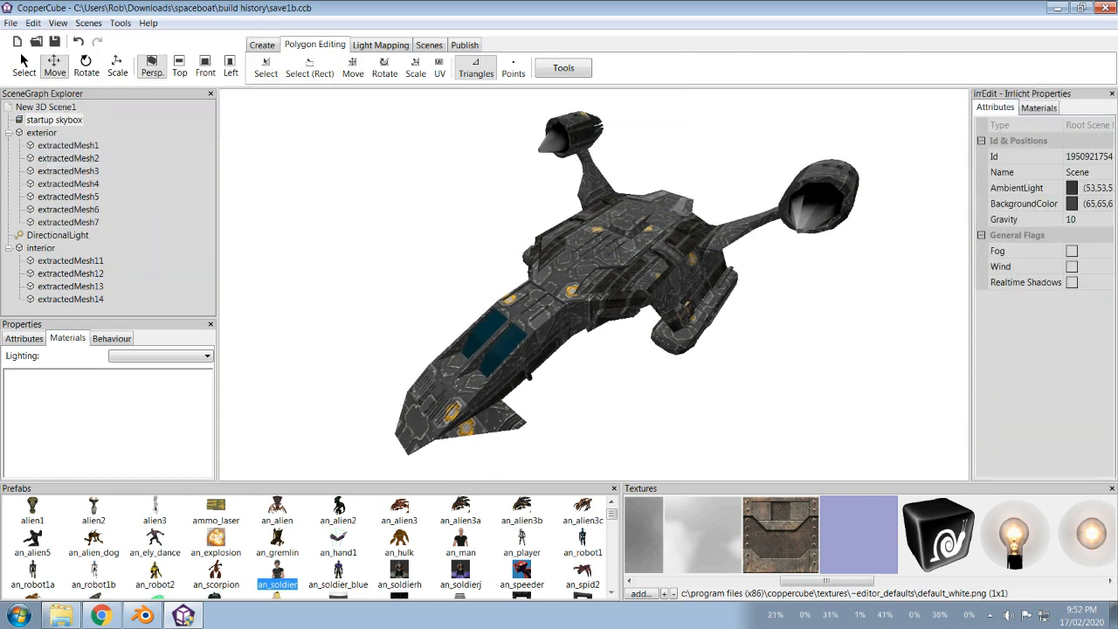
click(859, 107)
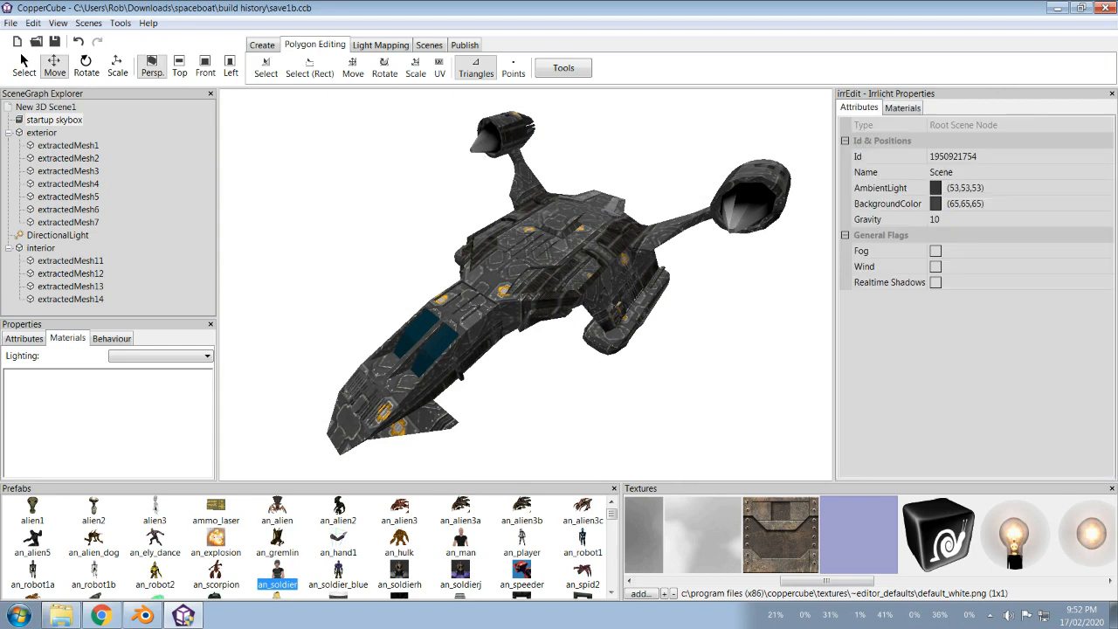
Step: Compare the Irrlicht material flags of exterior, extractedMesh11 and interior, and inspect the ship from inside and outside the hull
click(41, 132)
click(903, 108)
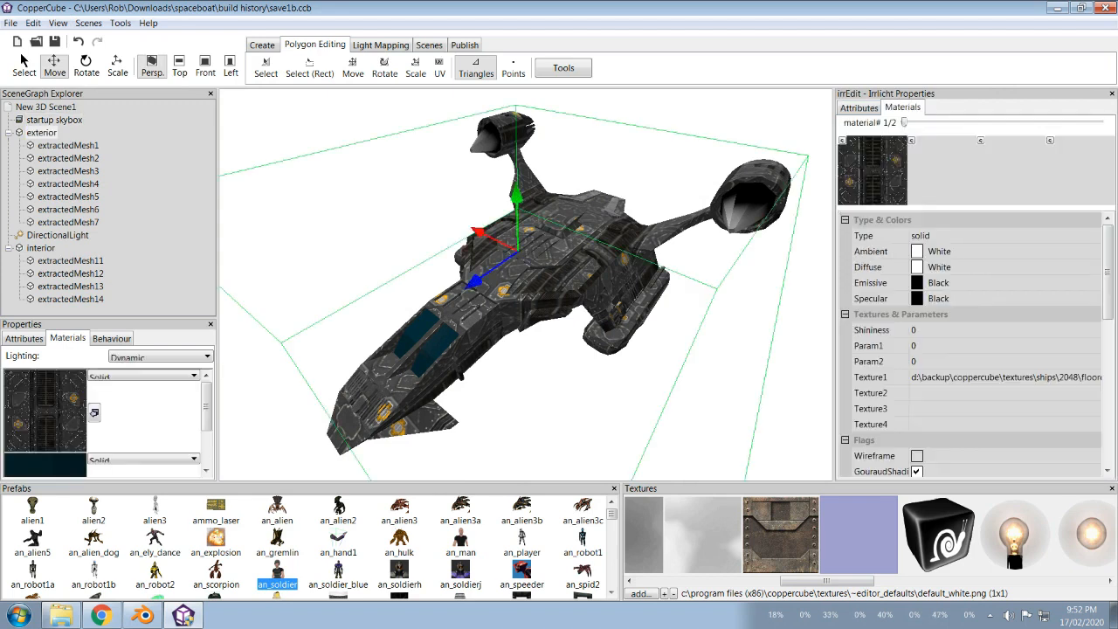
scroll(970, 349, down, 4)
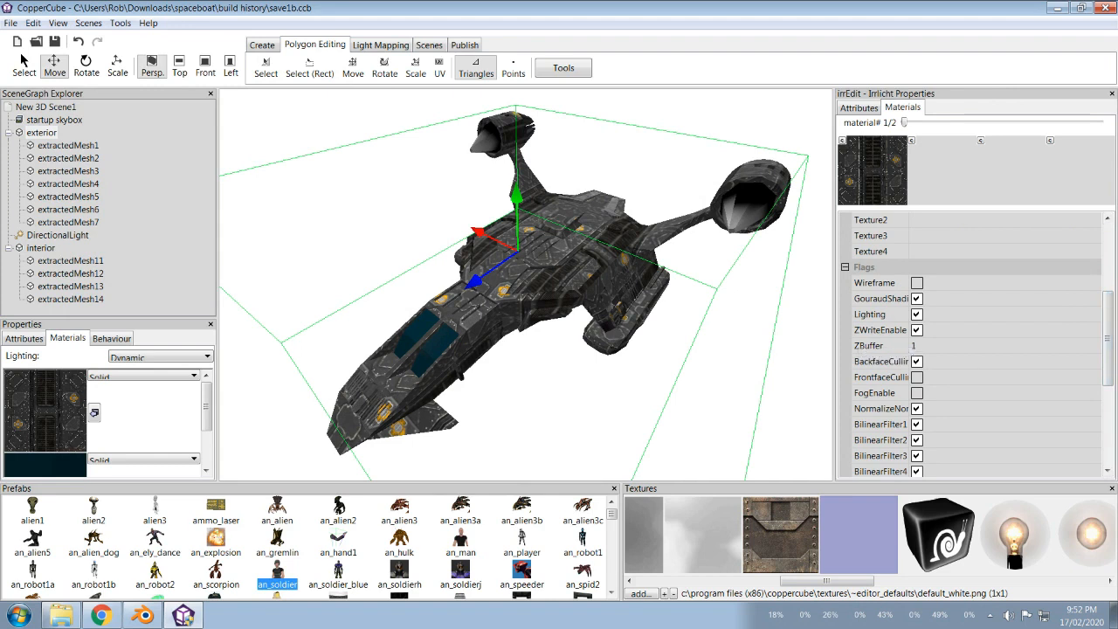
click(70, 261)
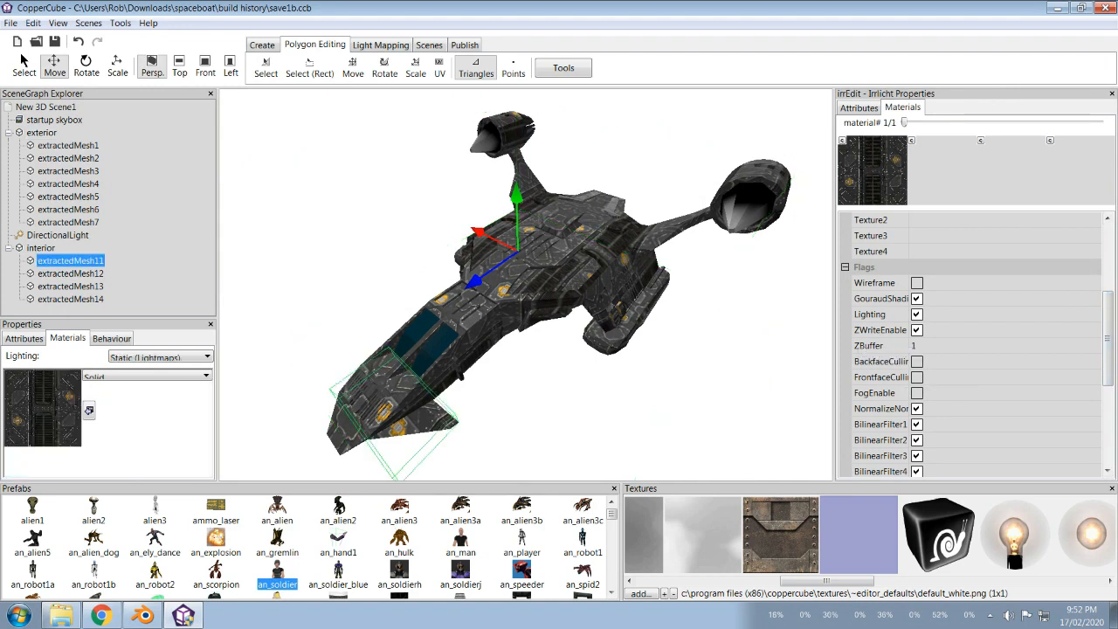
click(40, 247)
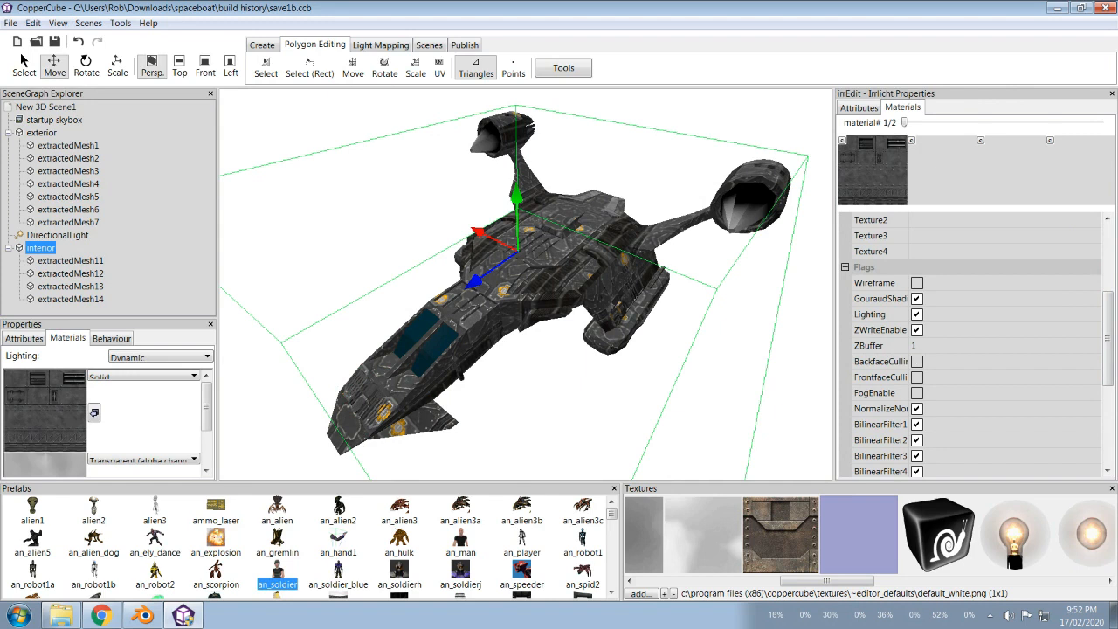
click(70, 273)
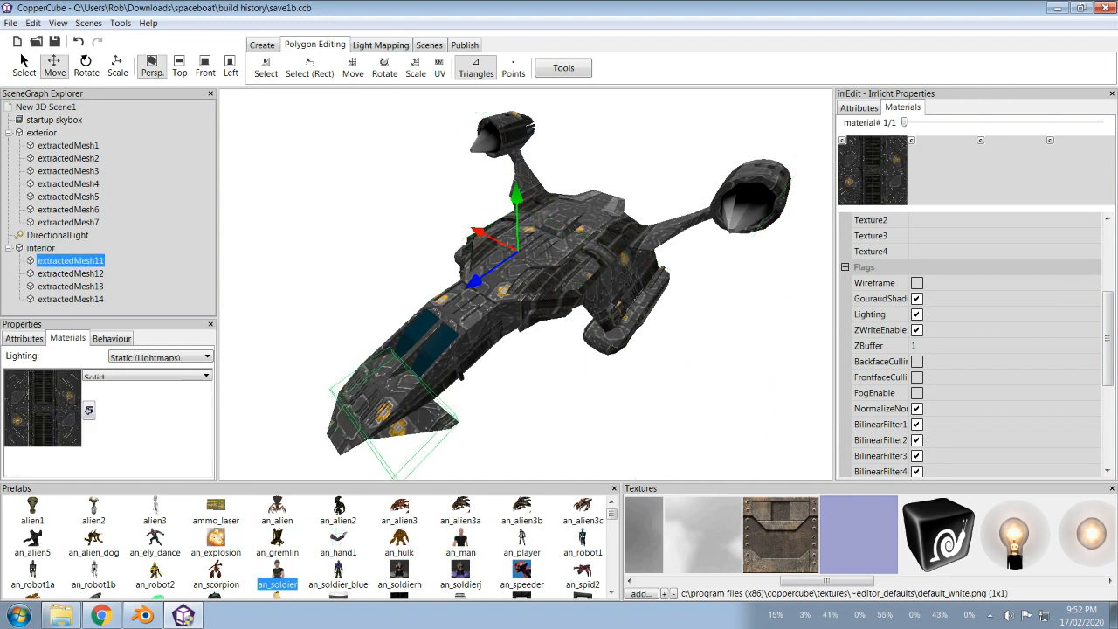
click(40, 247)
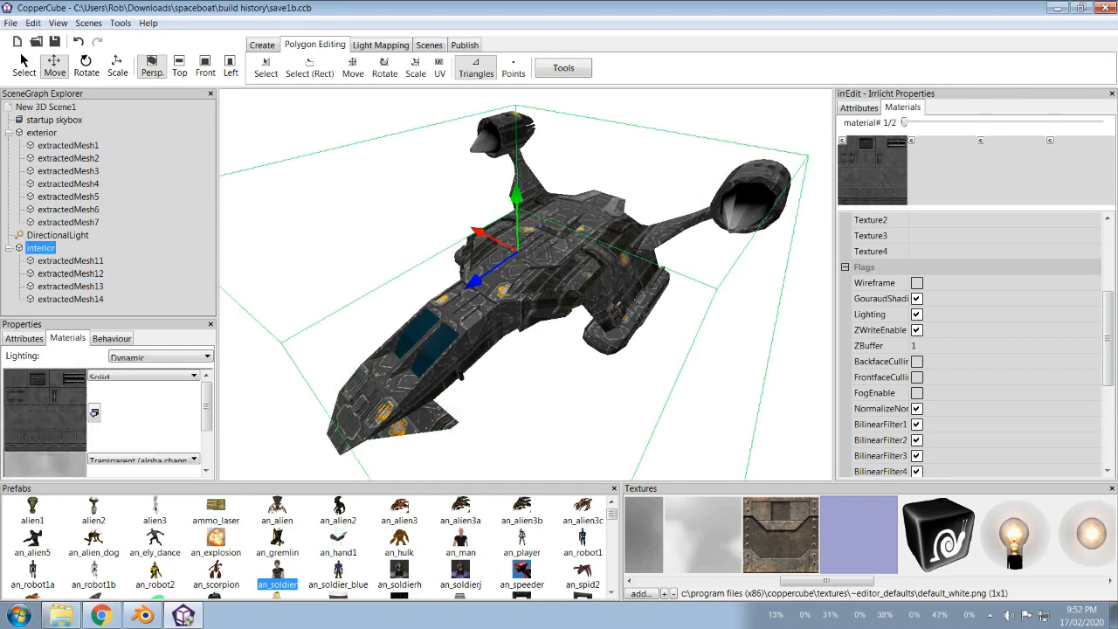
drag(526, 285, 611, 262)
scroll(525, 285, up, 5)
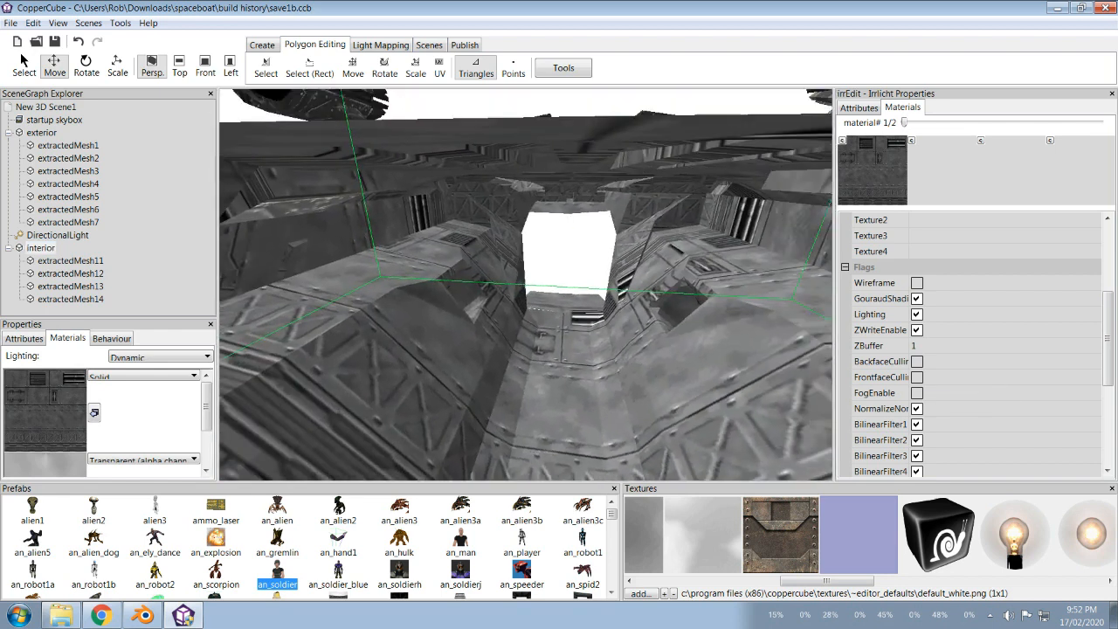
scroll(525, 285, down, 10)
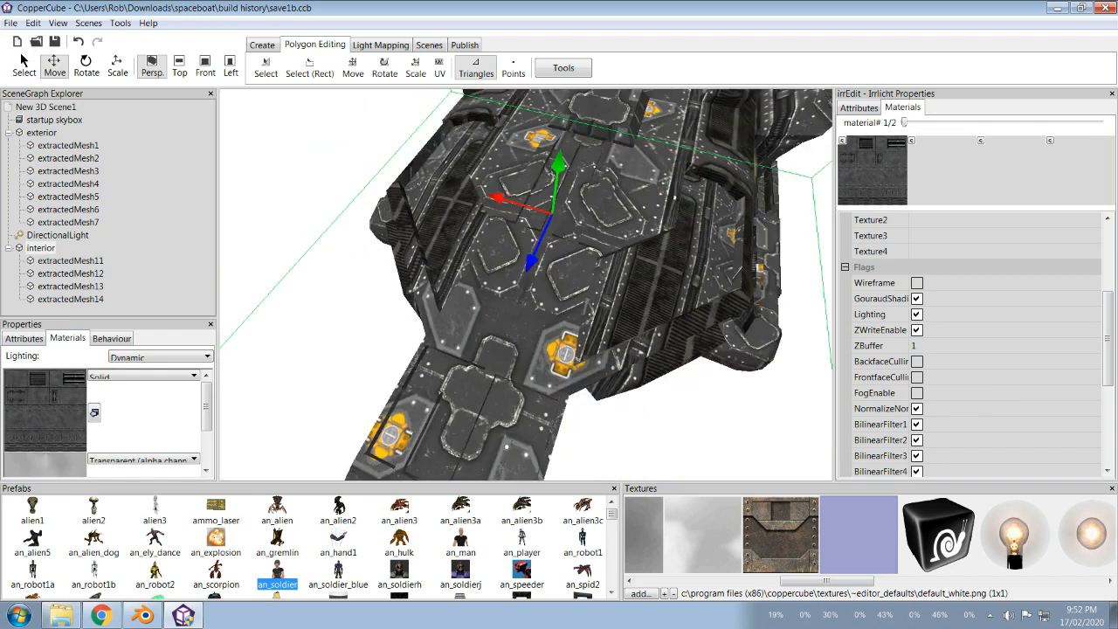
scroll(526, 284, down, 3)
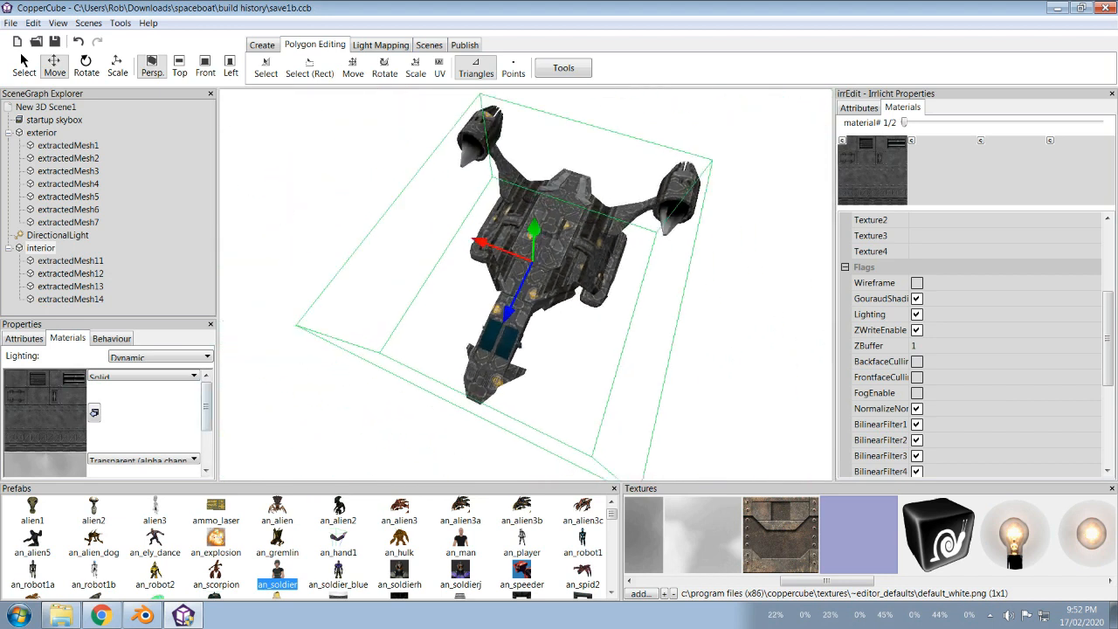
Step: Hide the exterior mesh and view the interior mesh on its own from above
drag(64, 318, 65, 289)
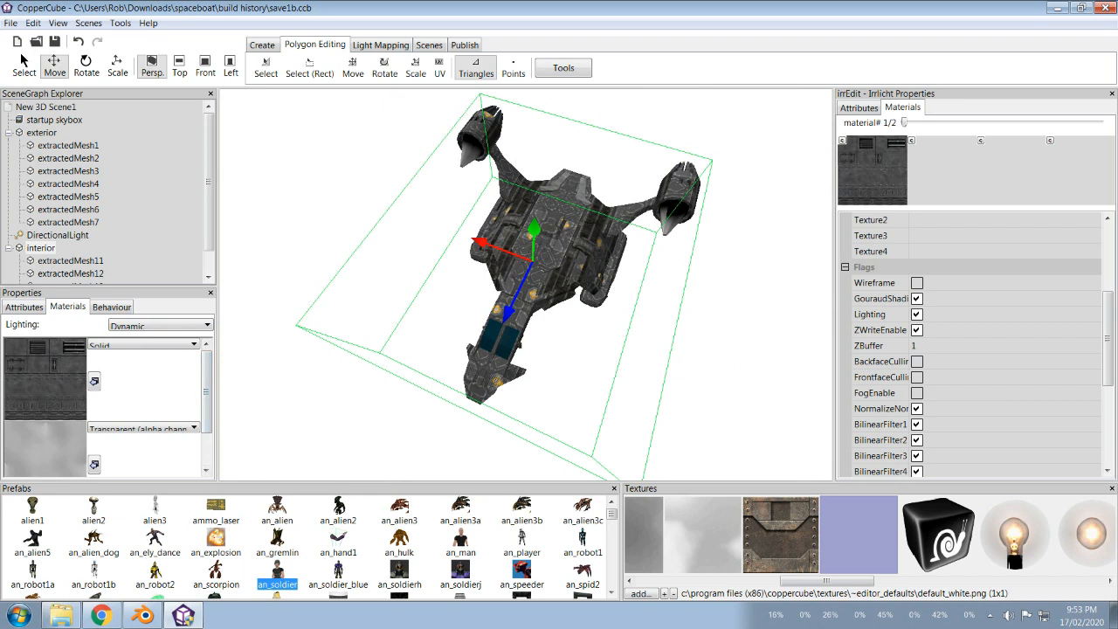
scroll(209, 192, down, 1)
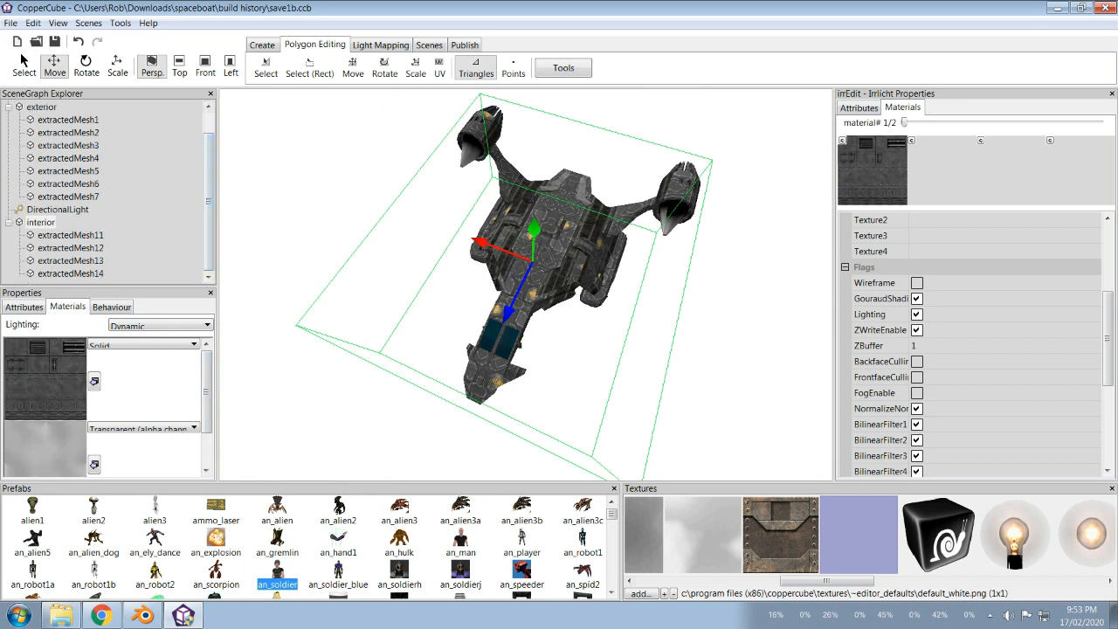
drag(209, 201, 209, 181)
click(41, 132)
click(24, 306)
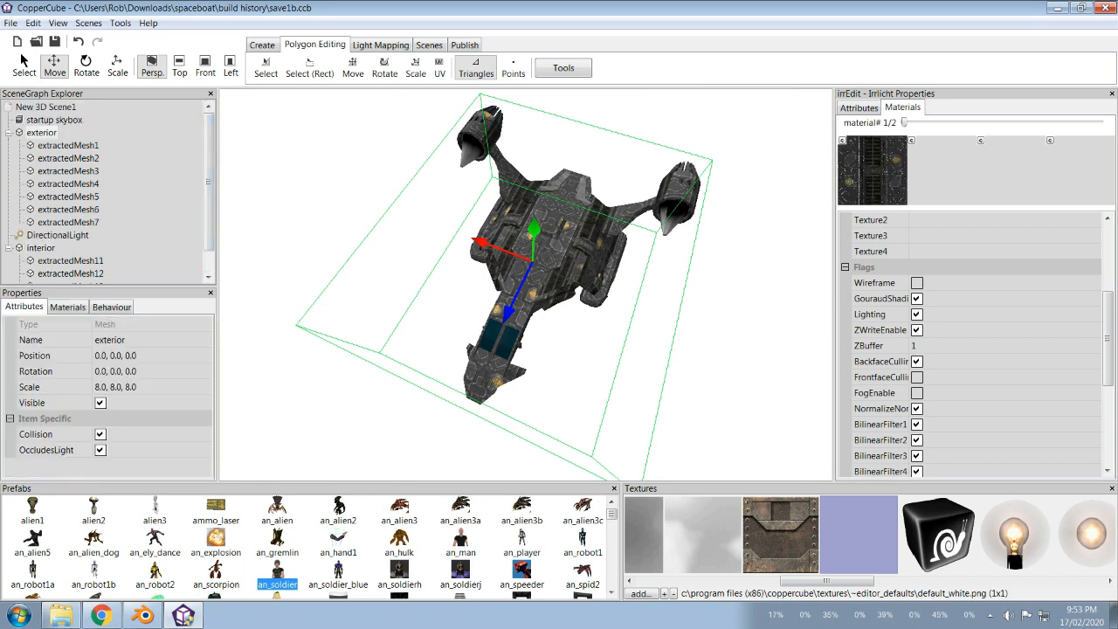
click(100, 402)
drag(533, 260, 537, 324)
scroll(527, 284, up, 5)
scroll(527, 284, down, 3)
scroll(526, 284, down, 3)
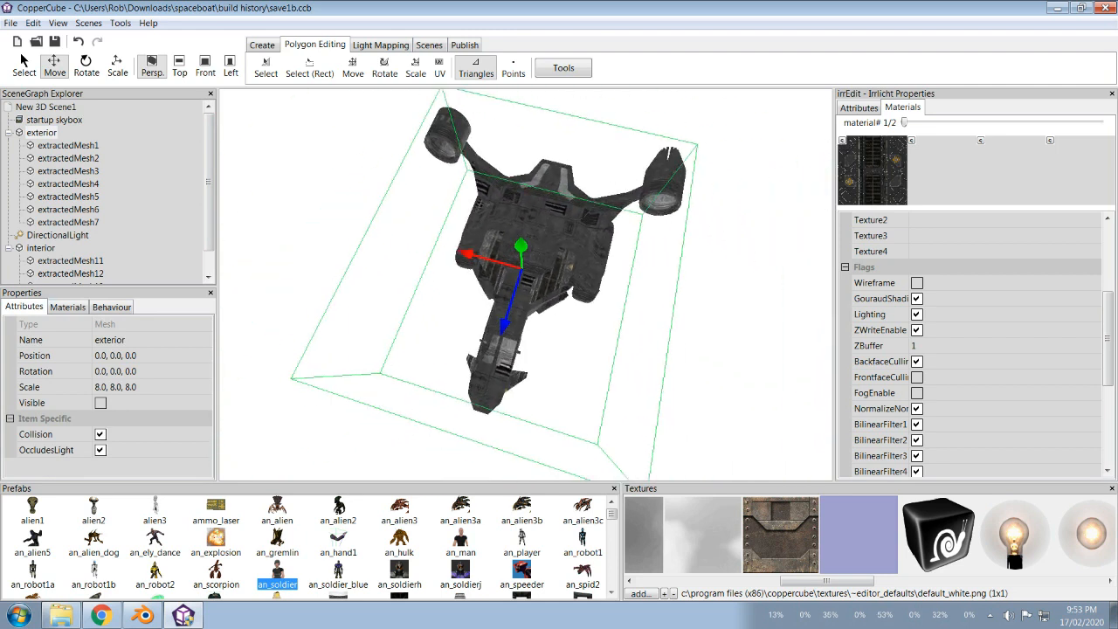
Step: Turn off the double-sided option in the advanced settings of the interior mesh's first, solid material, keeping anisotropic filtering on
click(40, 248)
click(67, 307)
click(160, 325)
click(160, 325)
click(143, 344)
click(131, 427)
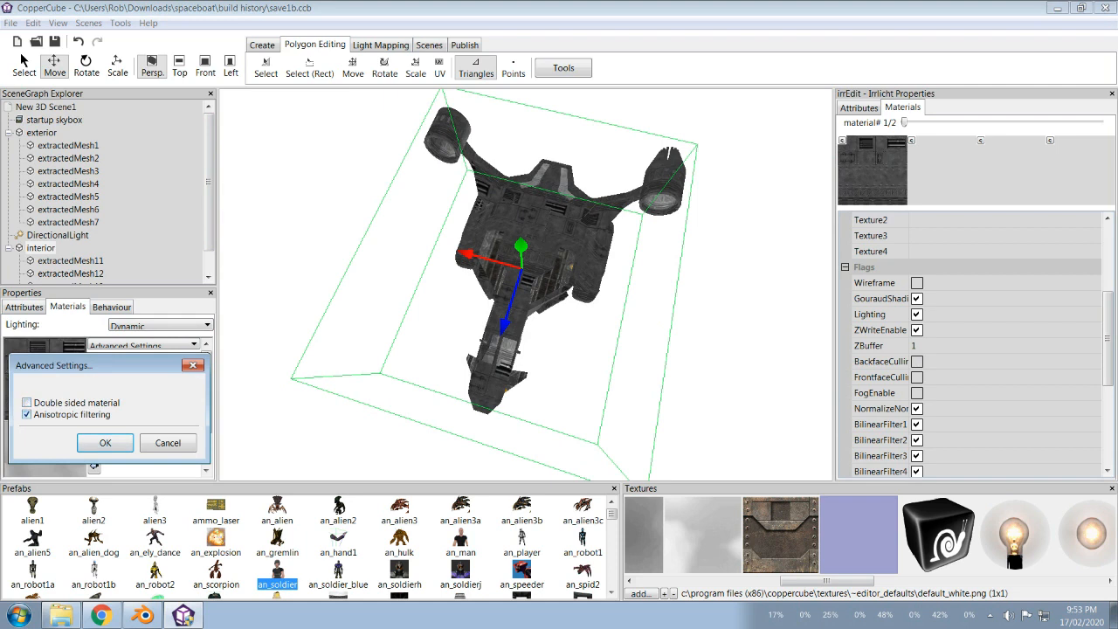
click(105, 443)
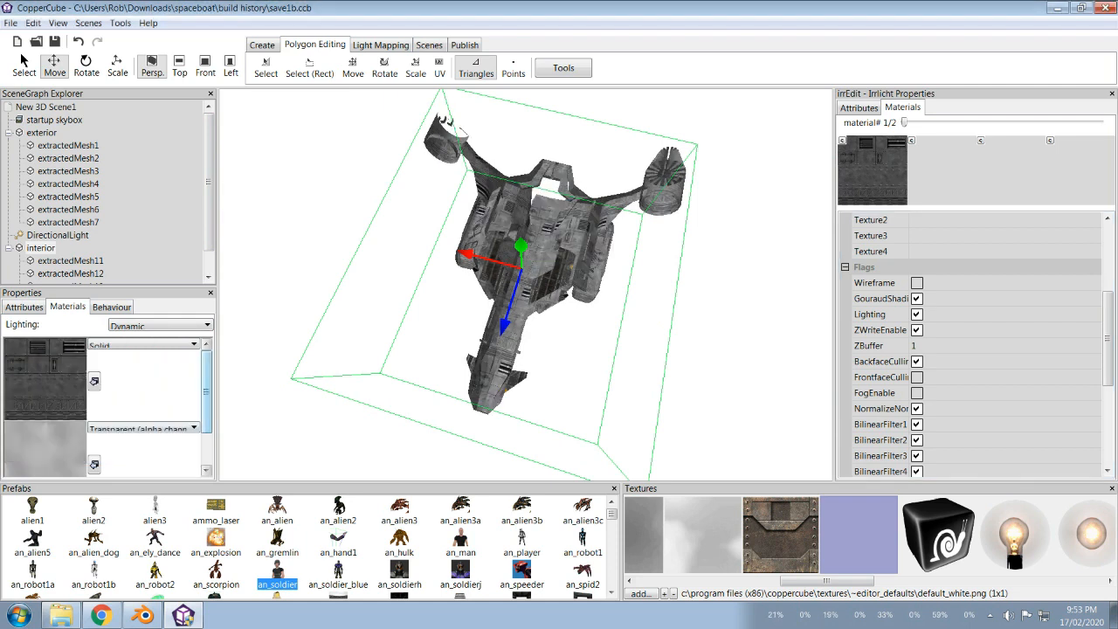
Step: Inspect the single-sided interior hull from several angles and compare the Irrlicht flags of its two materials
scroll(105, 401, down, 1)
drag(206, 422, 206, 391)
right_drag(522, 269, 626, 350)
scroll(602, 282, up, 3)
scroll(559, 297, down, 5)
right_drag(559, 297, 538, 278)
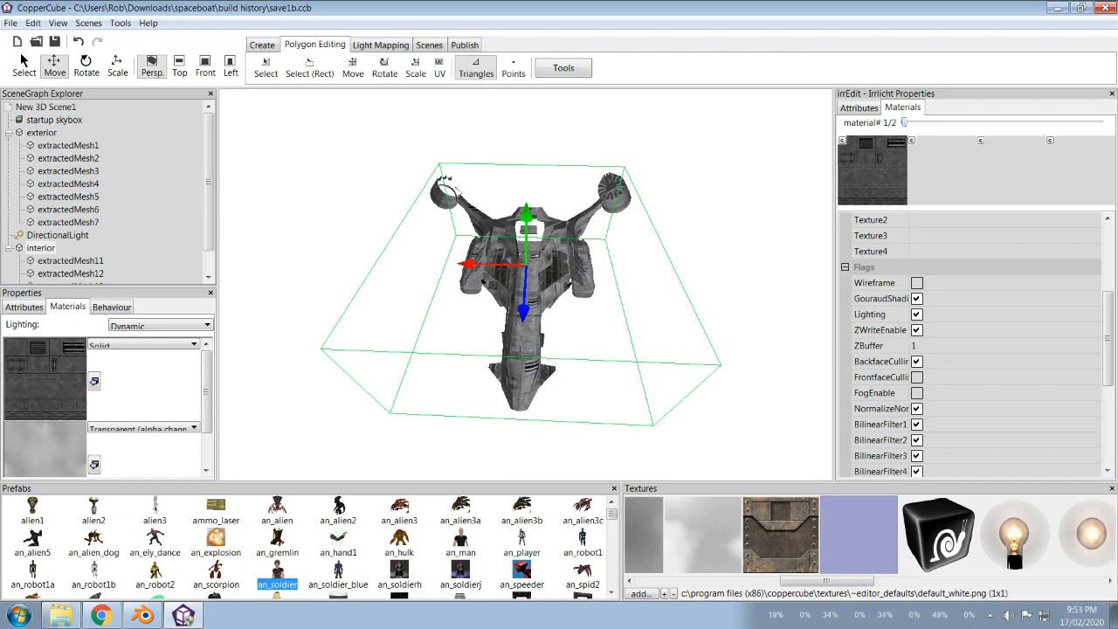
drag(904, 123, 1100, 122)
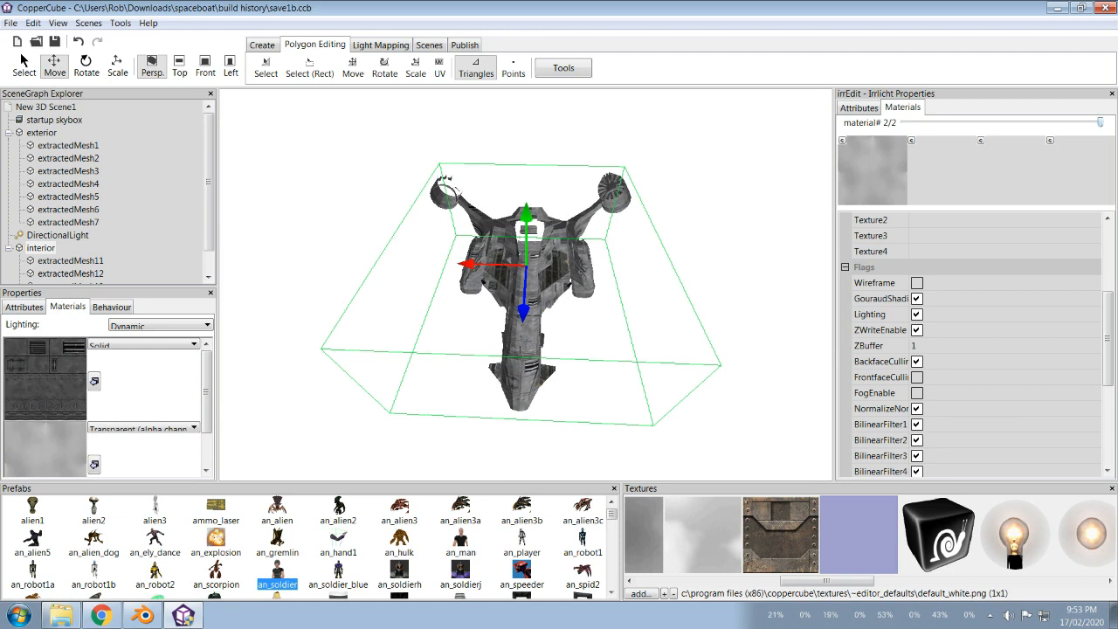
drag(1099, 122, 904, 122)
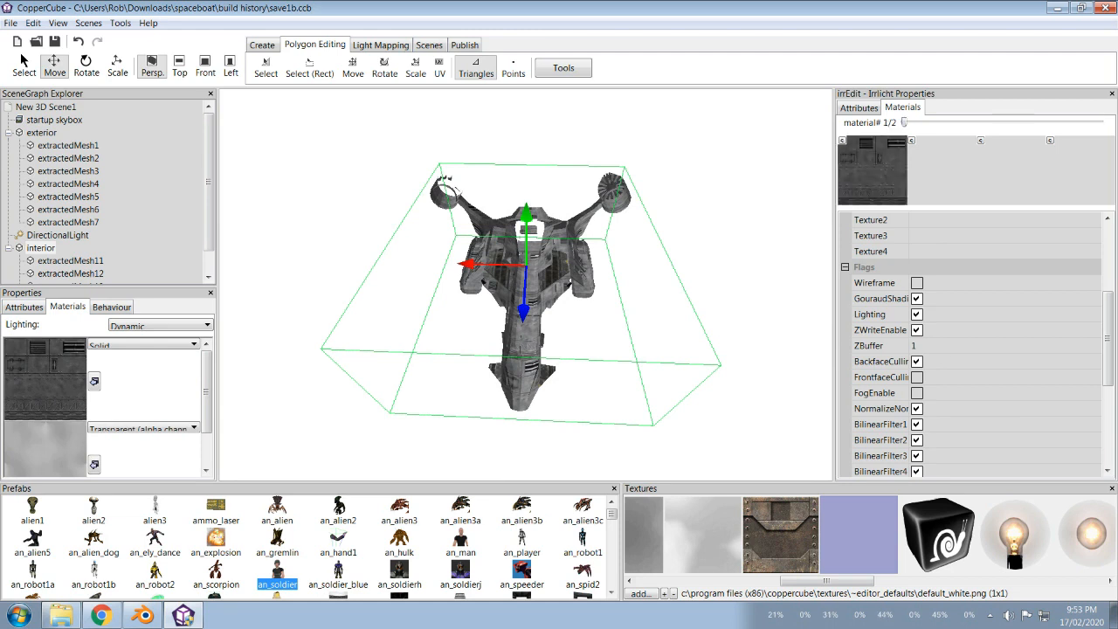
Step: Turn on FogEnable in the exterior mesh's Irrlicht material settings
click(41, 132)
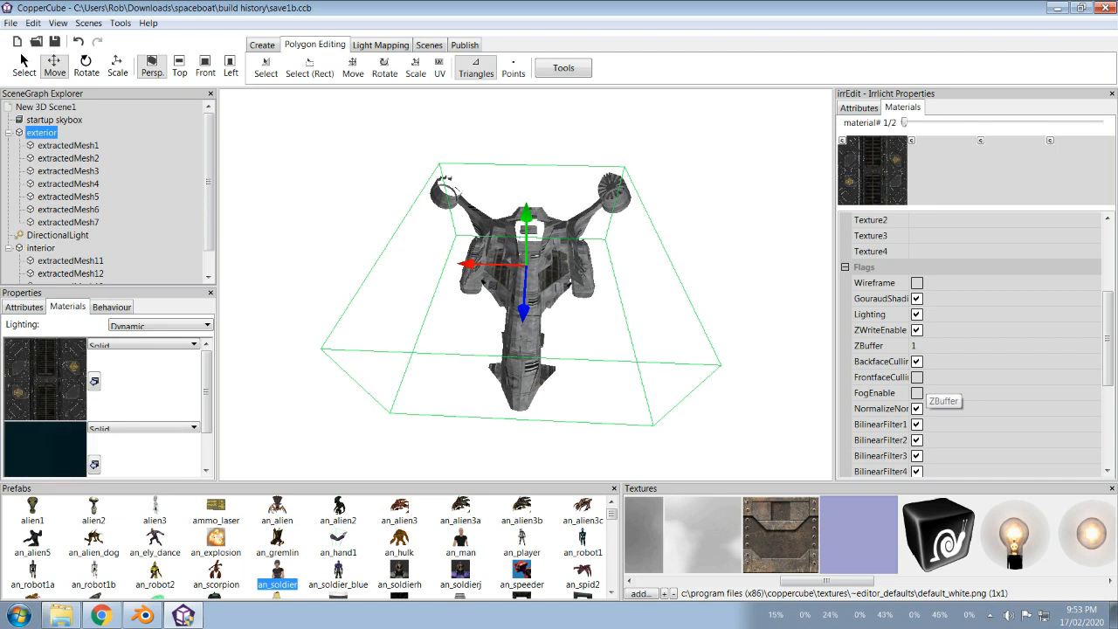
click(916, 393)
drag(904, 123, 1100, 122)
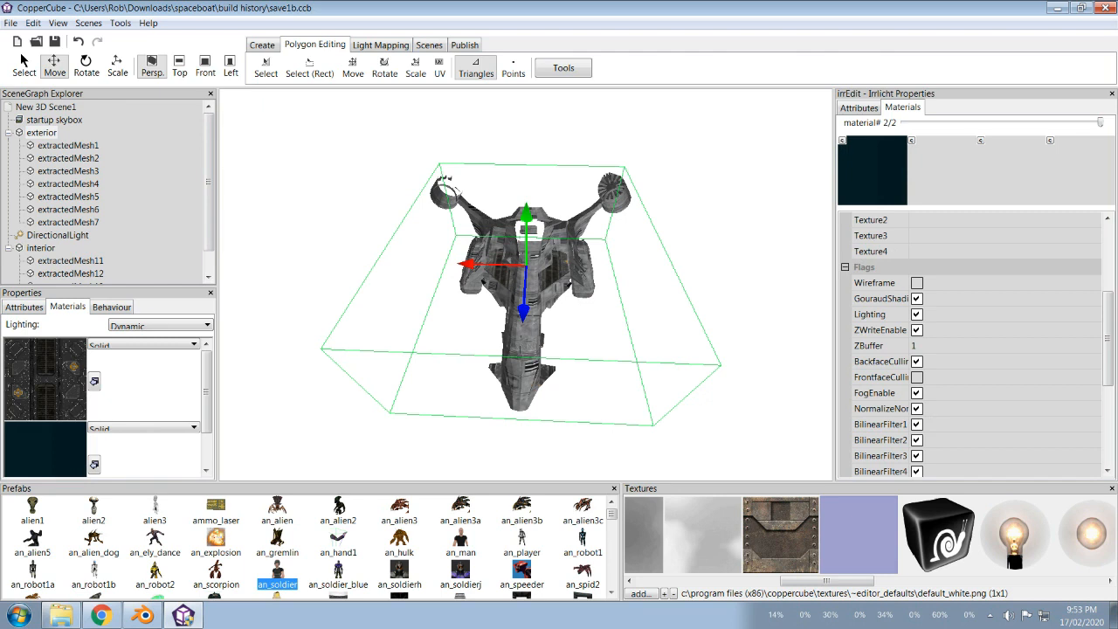
Step: Check the Irrlicht flags of the interior mesh's second, transparent material against the exterior mesh's settings
drag(1106, 339, 1107, 292)
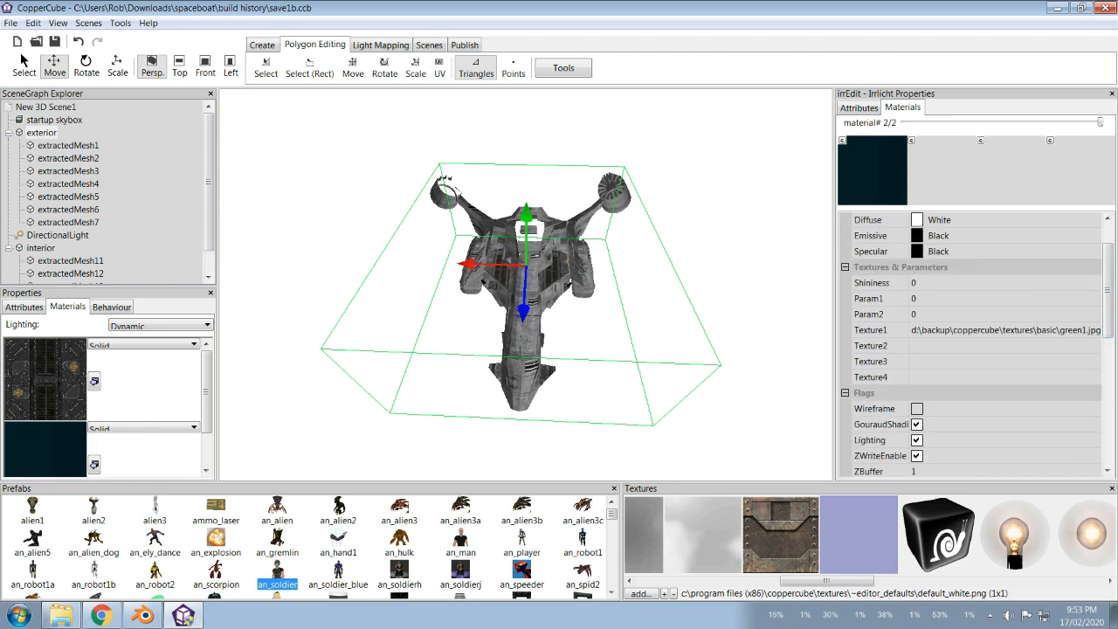
click(41, 247)
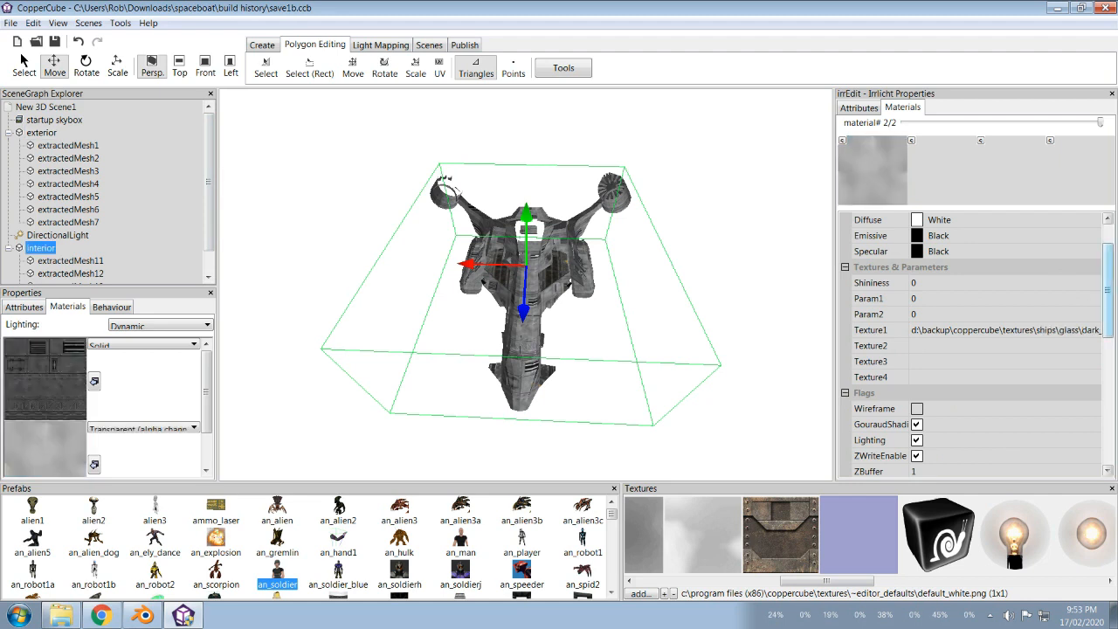
drag(1106, 290, 1106, 343)
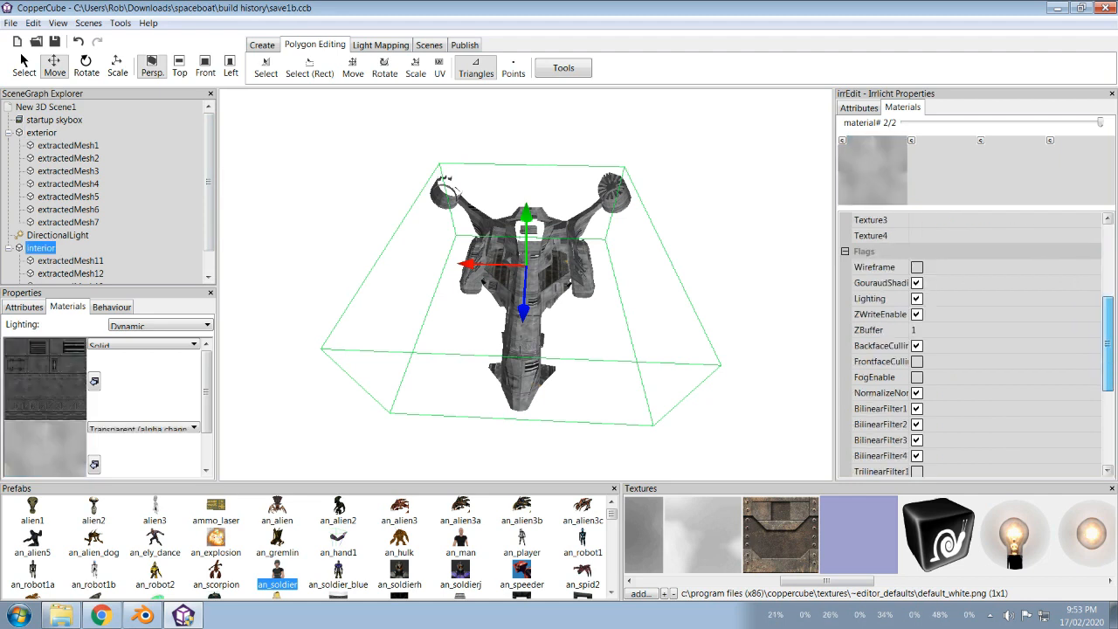
drag(1106, 343, 1107, 321)
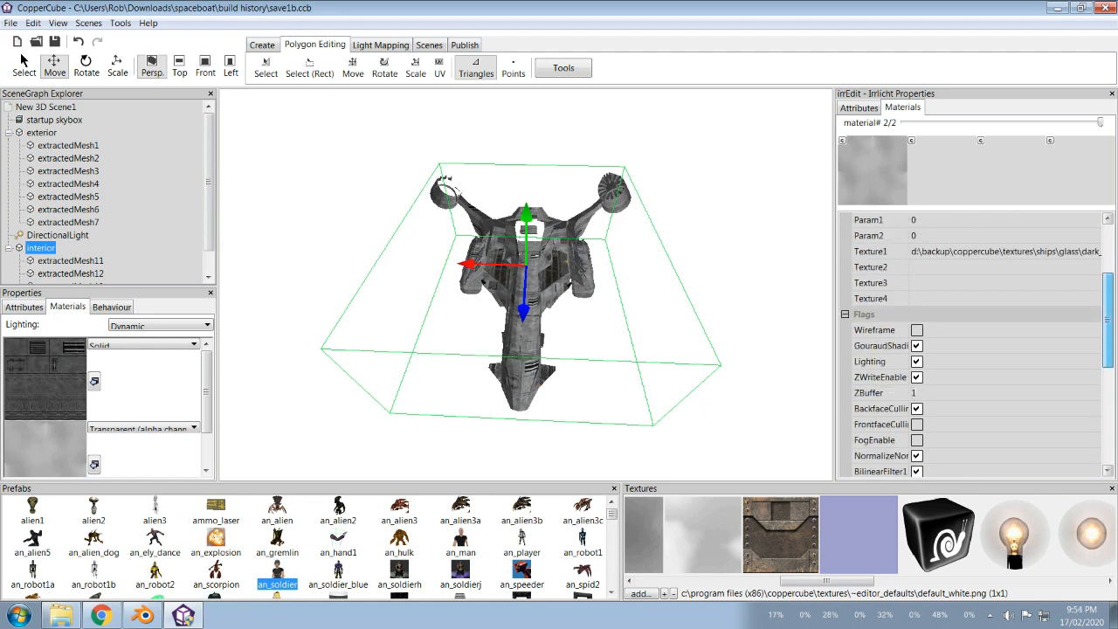
click(1100, 122)
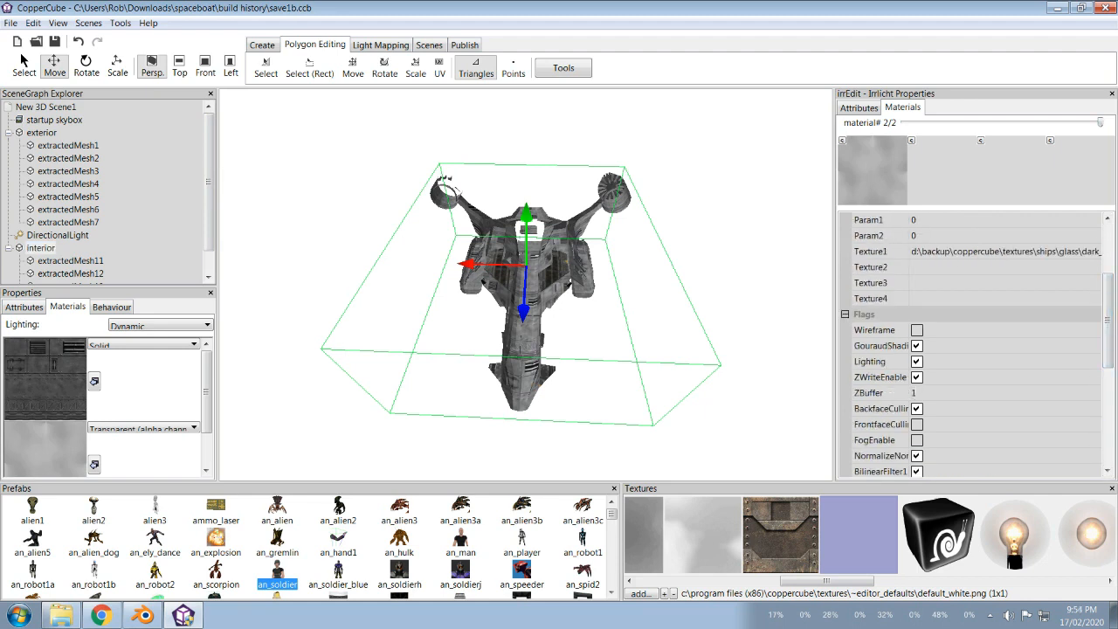
Step: Inspect the ship's cabin from inside the hull, with the exterior mesh selected
click(70, 260)
drag(393, 306, 441, 341)
scroll(525, 283, up, 3)
click(514, 93)
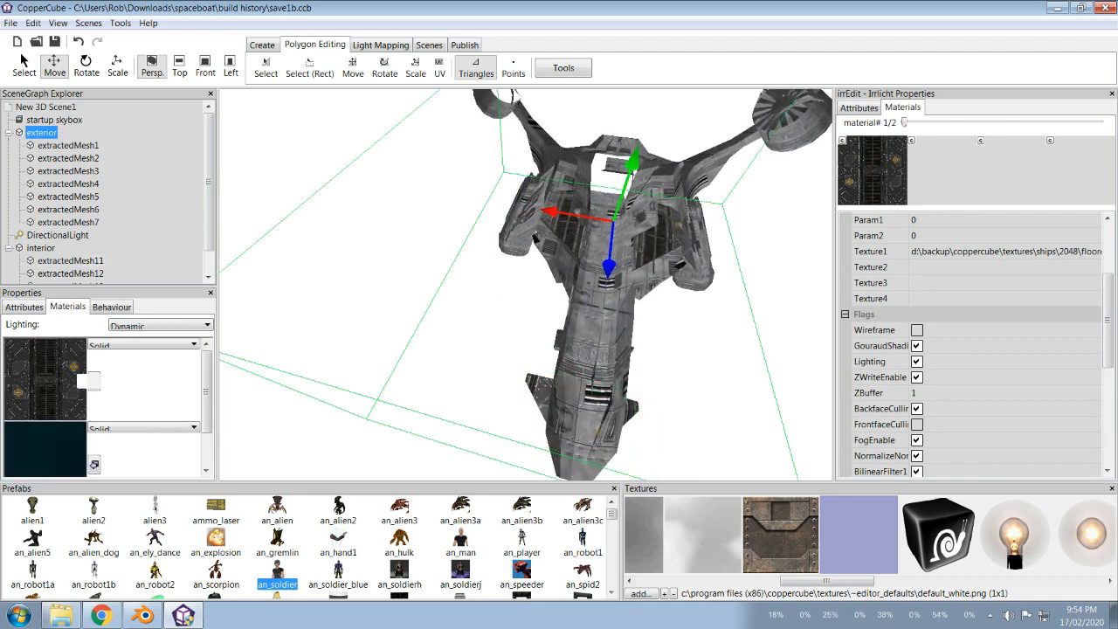
drag(524, 283, 568, 214)
scroll(525, 284, up, 8)
drag(525, 284, 525, 332)
scroll(525, 284, up, 3)
scroll(525, 284, down, 3)
scroll(525, 284, up, 3)
scroll(525, 283, down, 3)
click(67, 306)
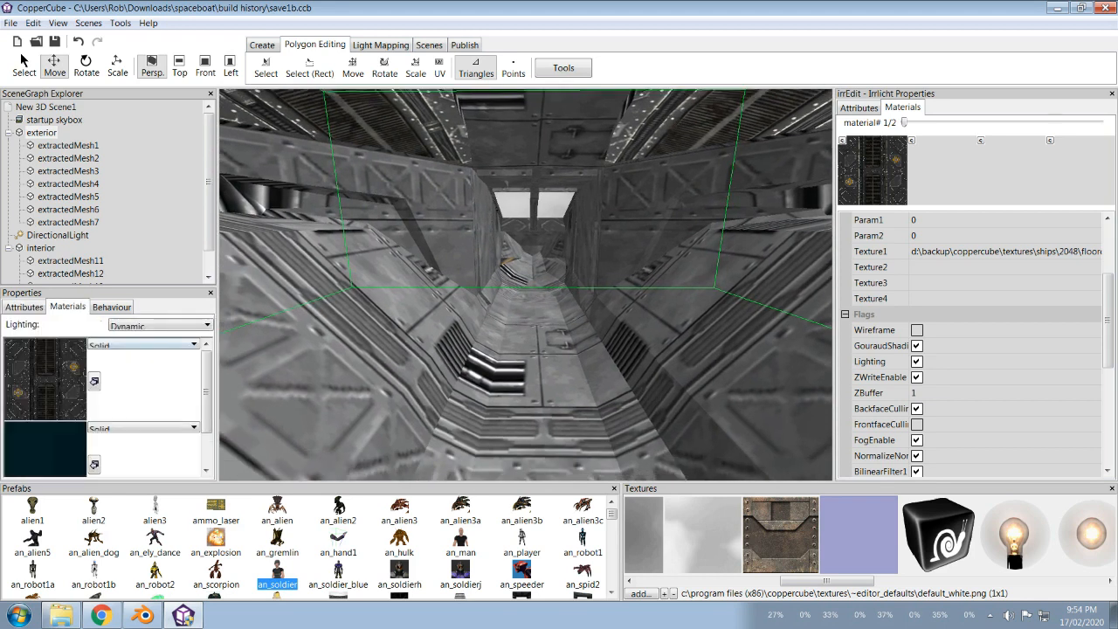
Step: Add blank_normal.png from the TEXTURES > SHIPS > EXTERNAL HULL folder to the texture library
click(640, 593)
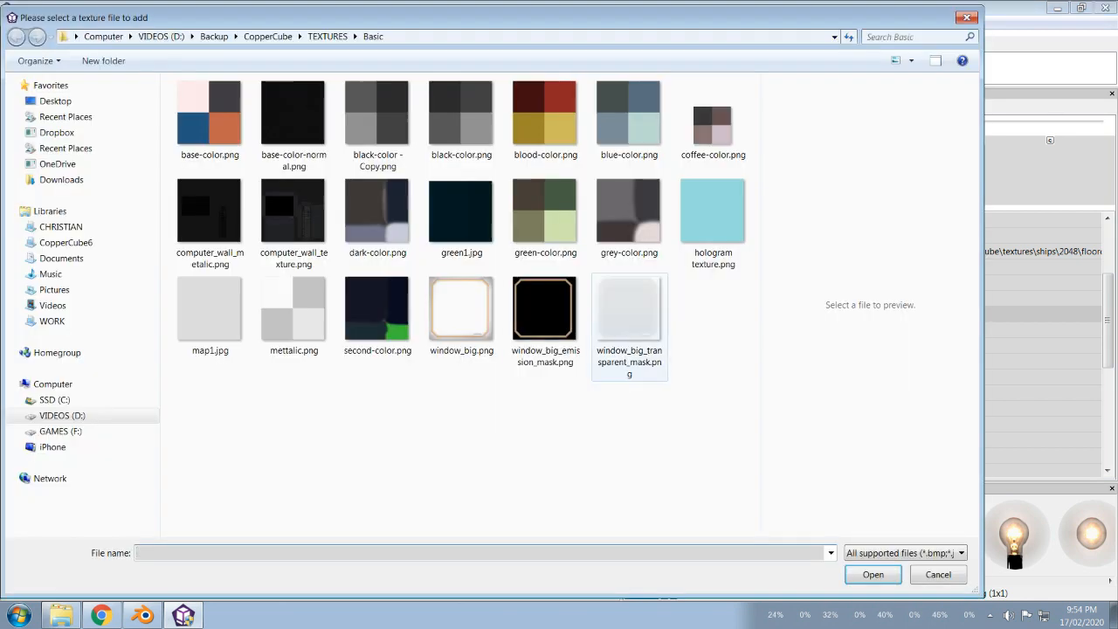
click(328, 36)
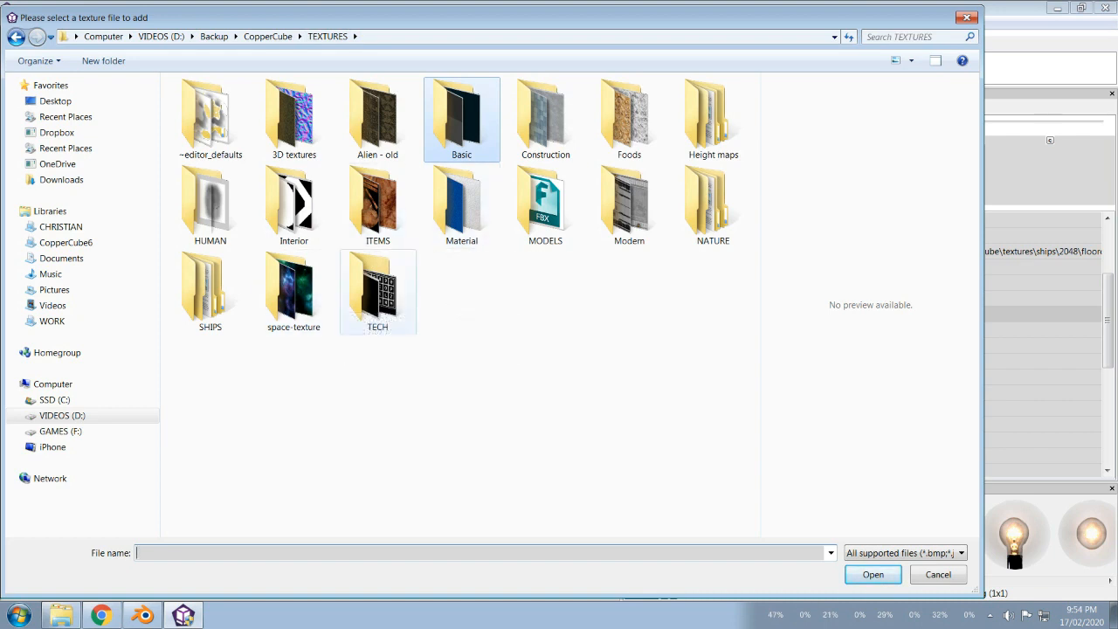
double_click(209, 293)
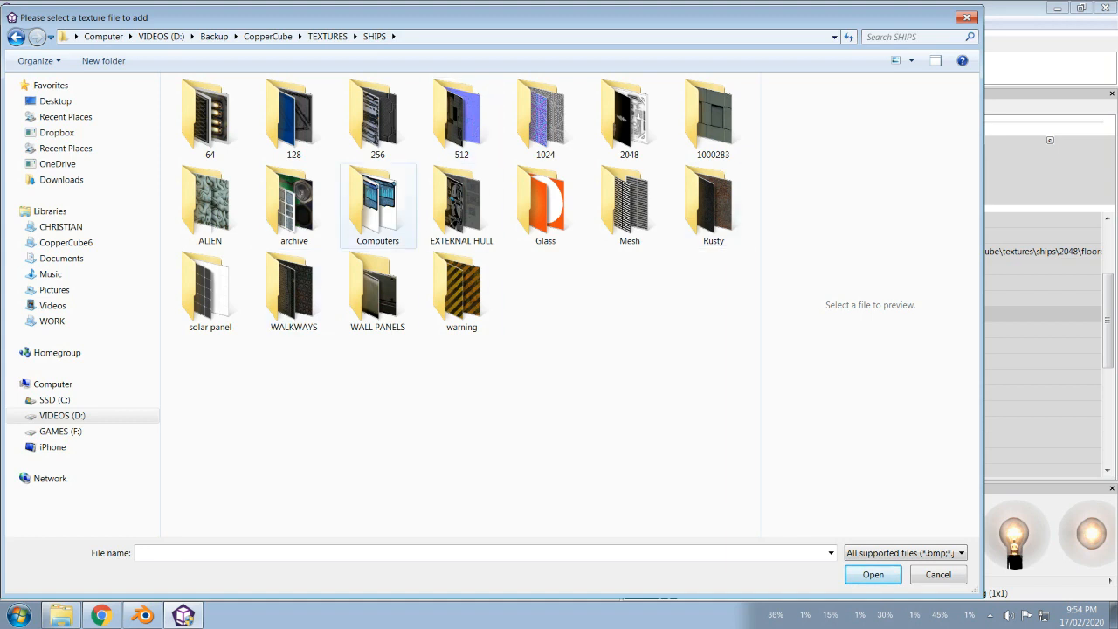
double_click(461, 205)
click(209, 310)
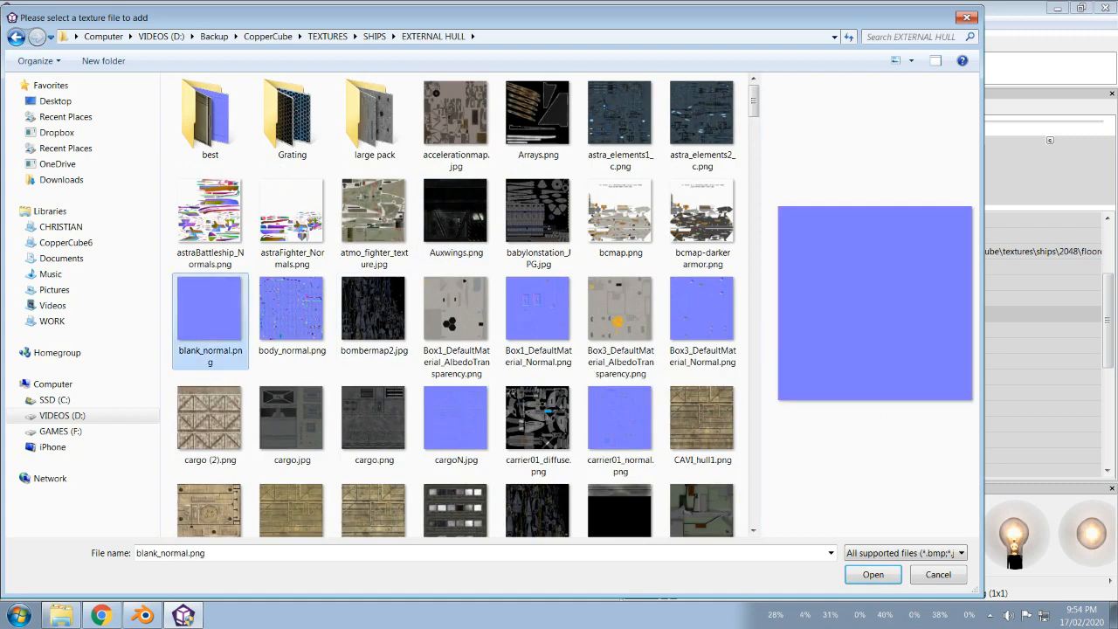
key(Return)
Step: Try the normal mapped type with the blank normal texture on the exterior mesh's first material, then return it to solid
click(144, 344)
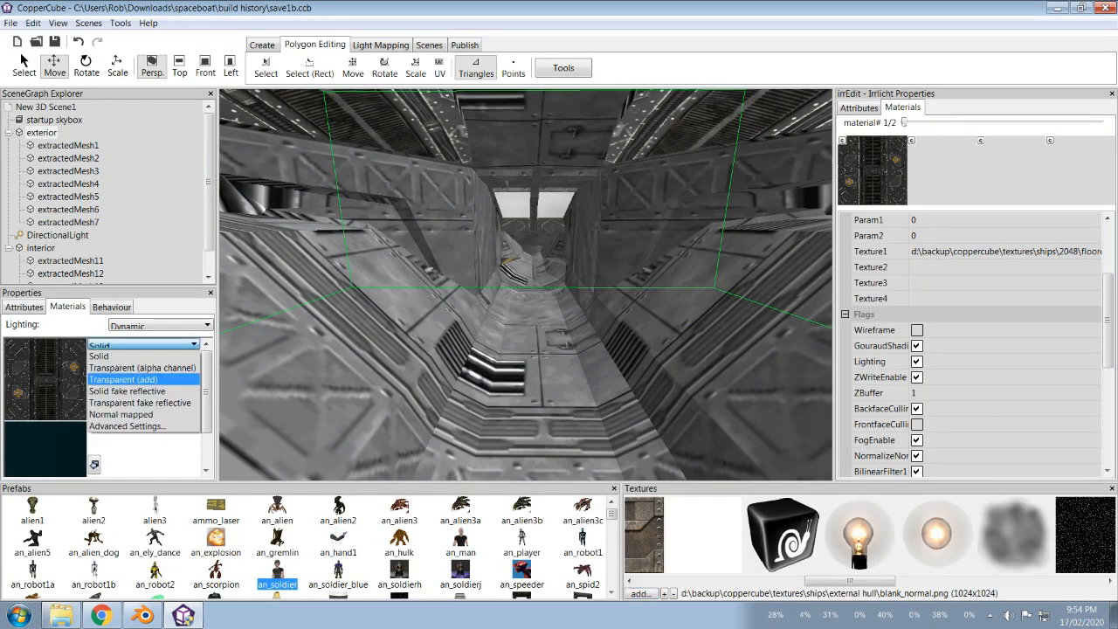
click(131, 414)
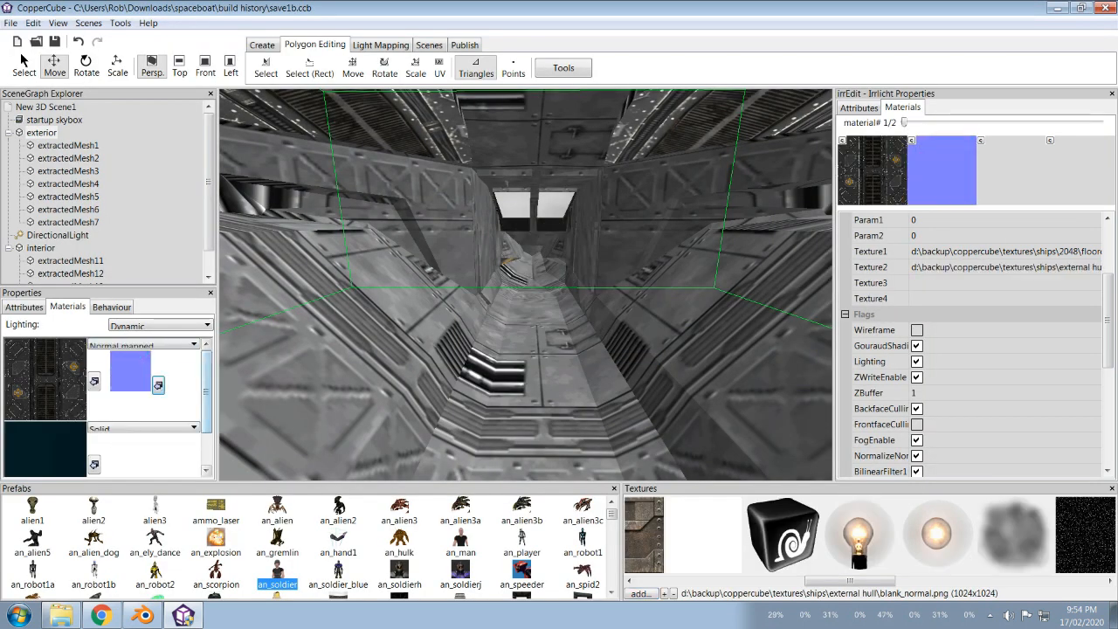
scroll(108, 407, down, 1)
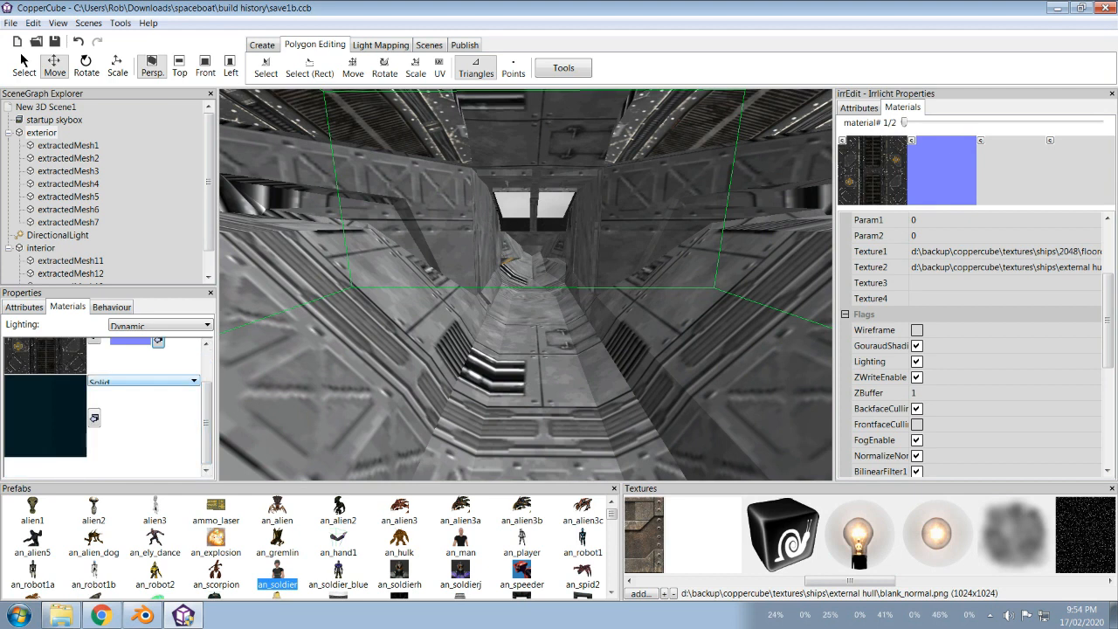
click(144, 381)
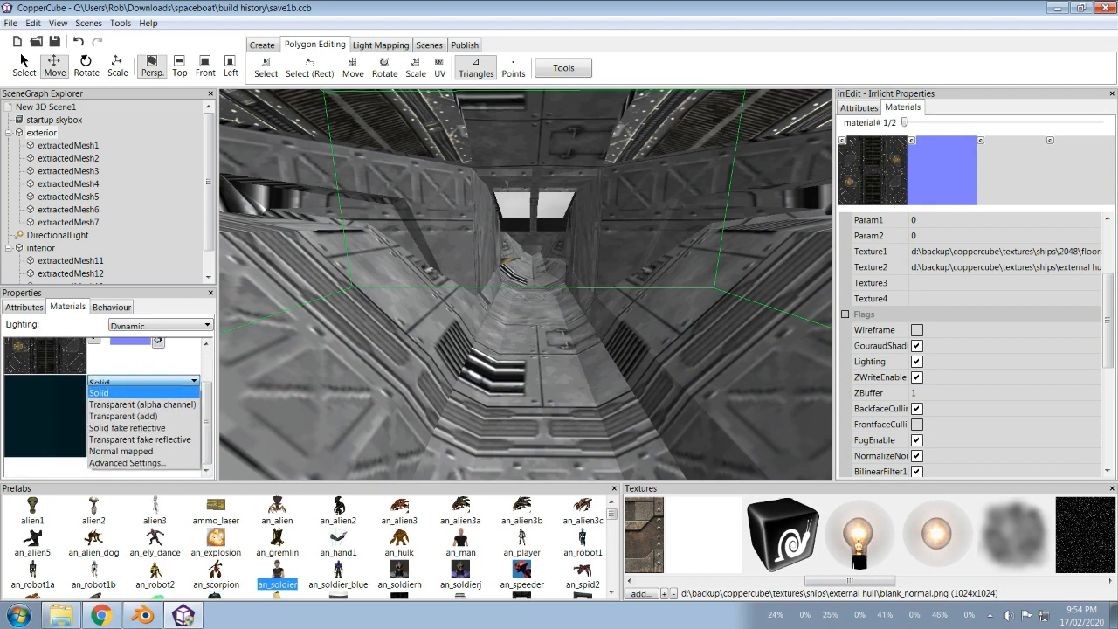
click(208, 181)
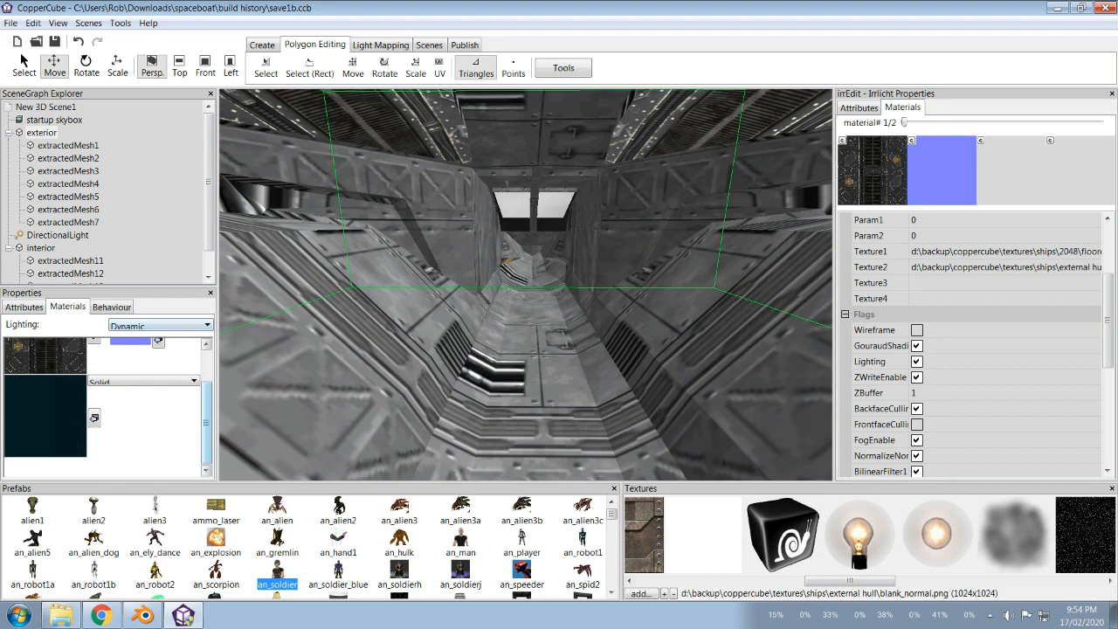
drag(206, 421, 206, 387)
click(145, 345)
click(144, 355)
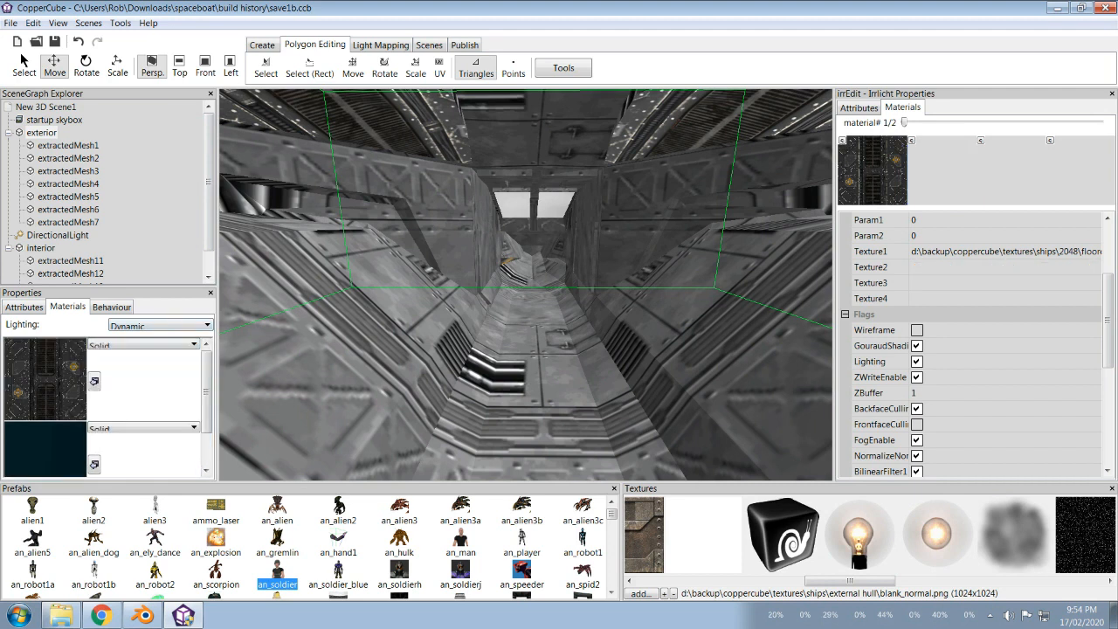
Step: Make the interior mesh's first material normal mapped, with blank_normal.png as its normal map
click(40, 247)
click(144, 344)
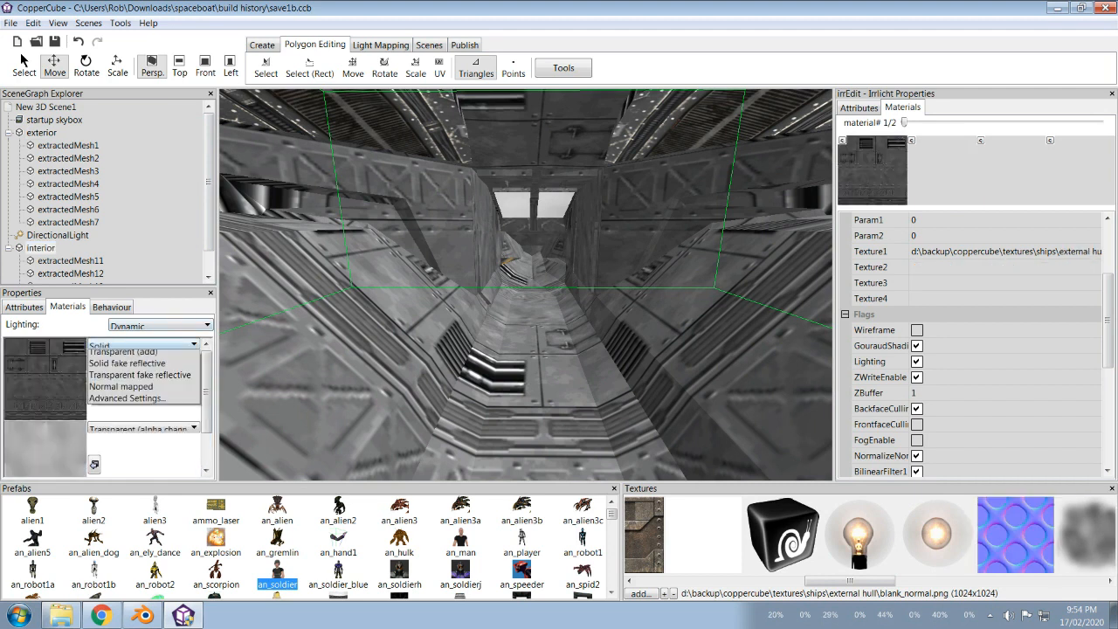
click(144, 412)
click(158, 384)
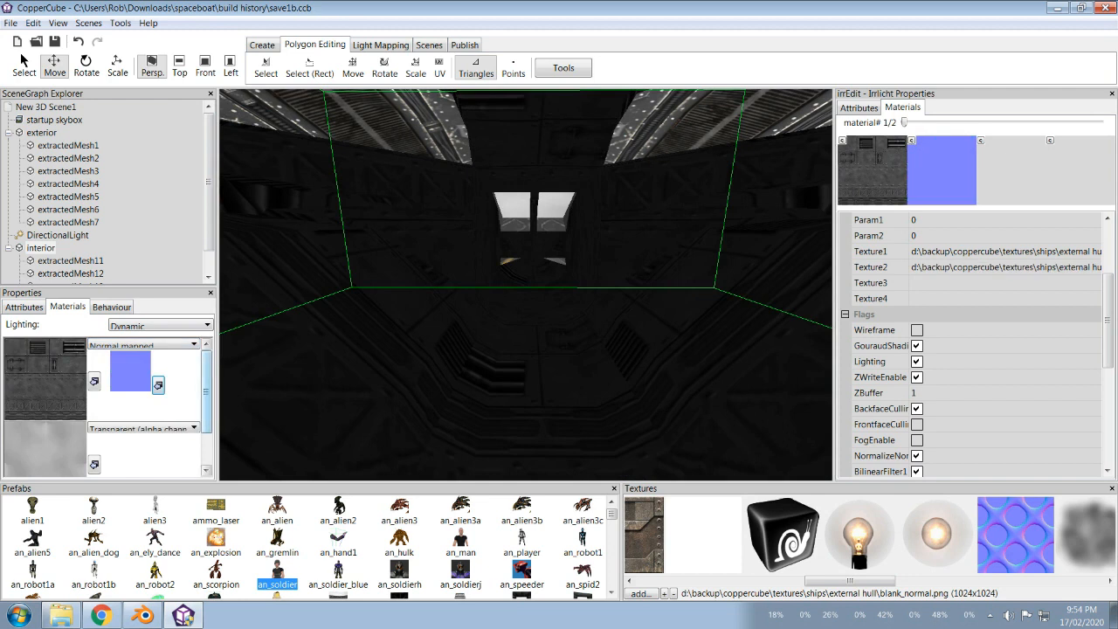
Step: Look around inside the hull to examine how the normal-mapped interior is lit
drag(206, 391, 206, 422)
drag(525, 289, 768, 262)
key(Up)
key(Down)
key(Up)
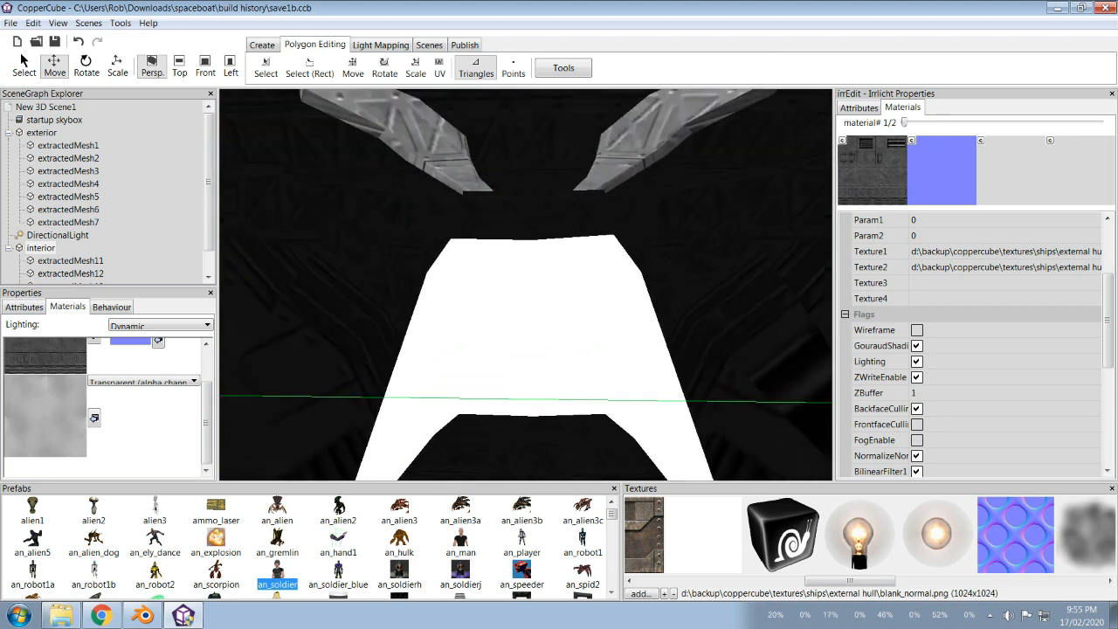
key(Down)
drag(611, 288, 319, 304)
key(Up)
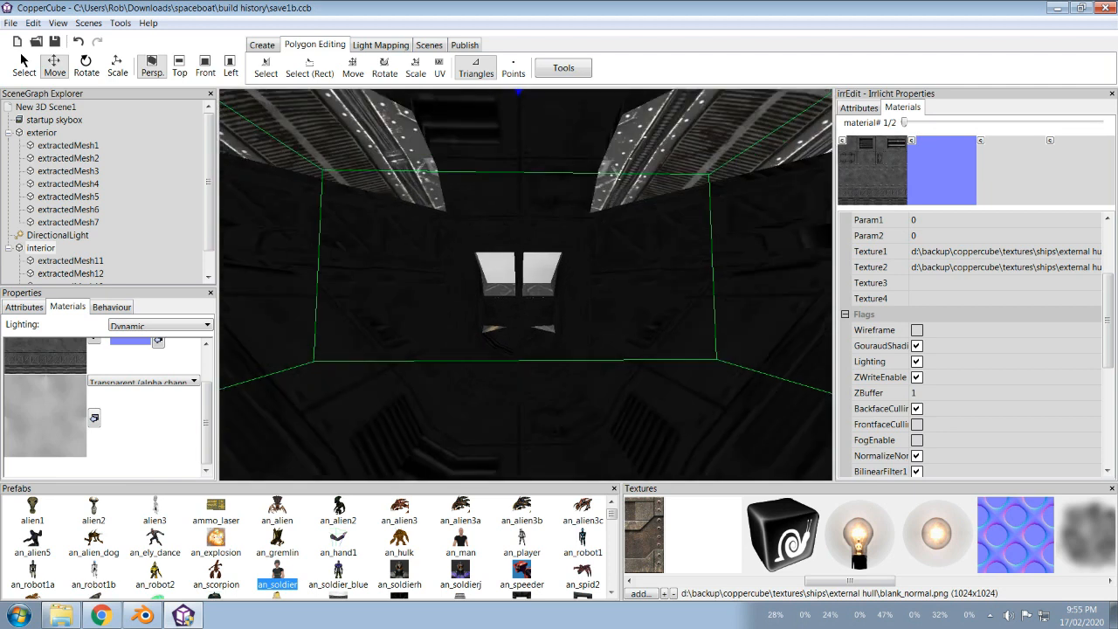
key(Up)
drag(612, 288, 546, 310)
key(Up)
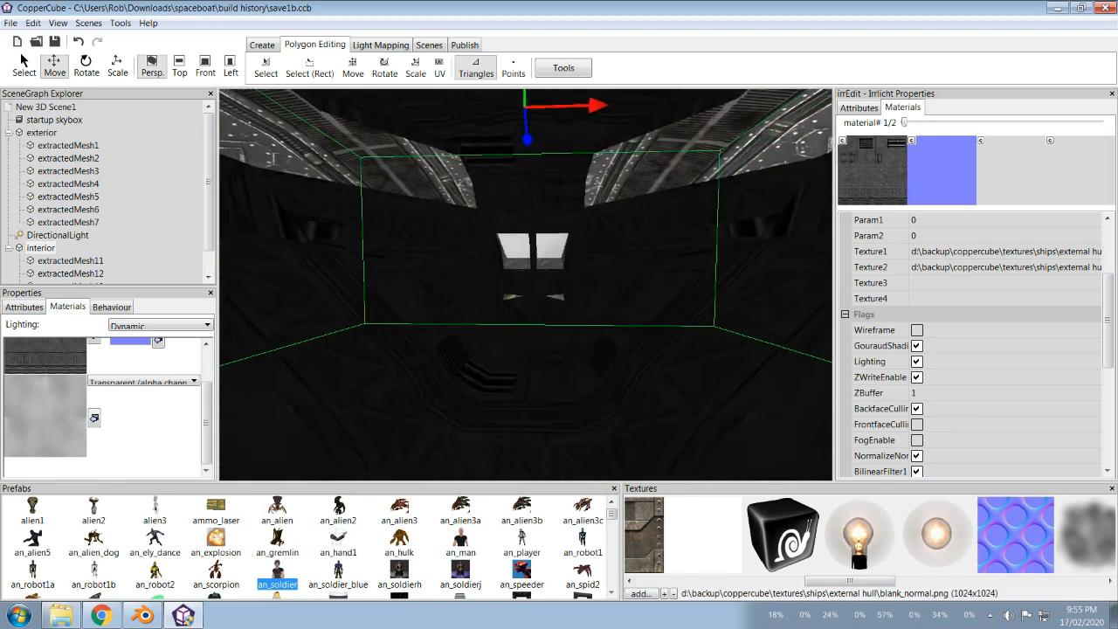
key(Up)
Step: Add a point light inside the ship's cabin and lower it slightly
click(262, 45)
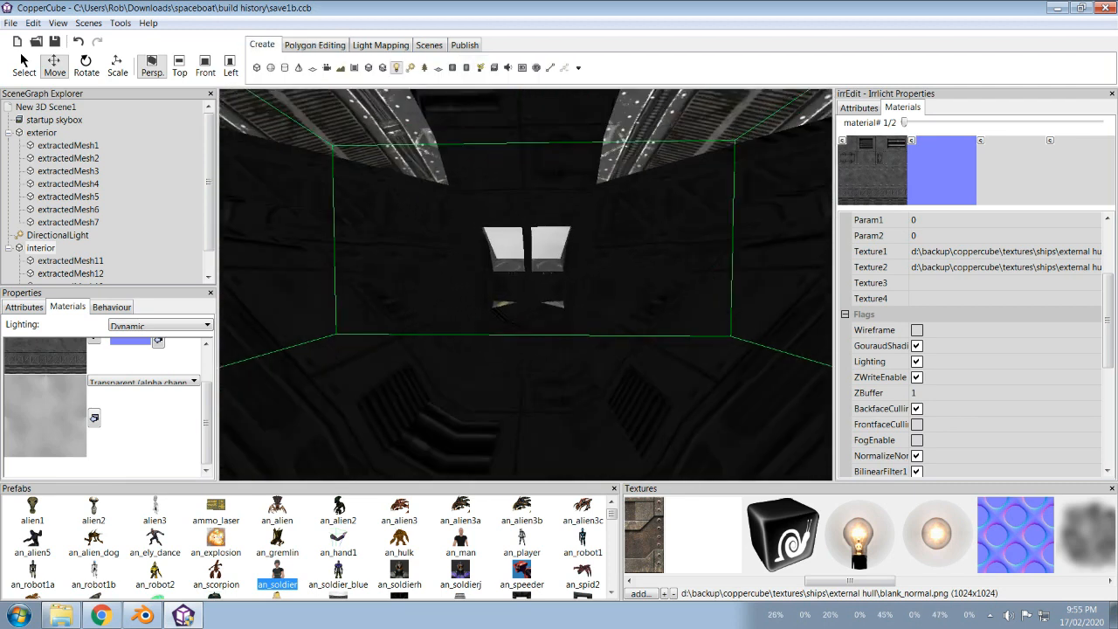
click(396, 67)
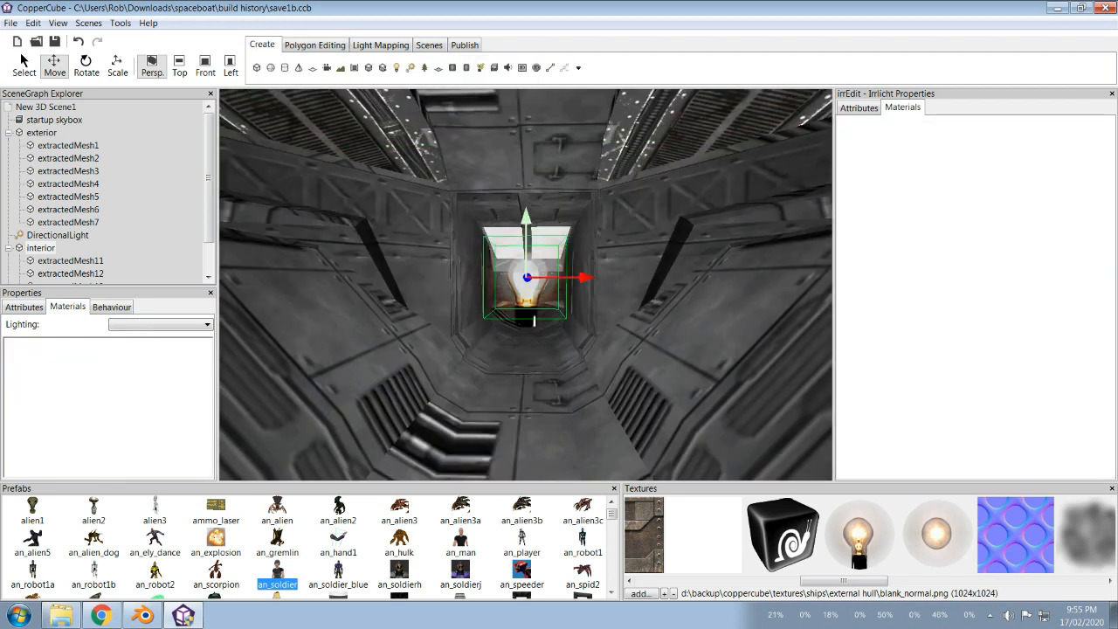
drag(525, 223, 526, 247)
mouse_move(526, 297)
mouse_down()
mouse_move(530, 289)
mouse_move(494, 437)
mouse_move(526, 297)
mouse_up()
Step: Examine the ship's outside from behind, above and the front with the cabin light in place
right_drag(526, 297, 563, 279)
scroll(564, 288, up, 5)
scroll(526, 284, down, 10)
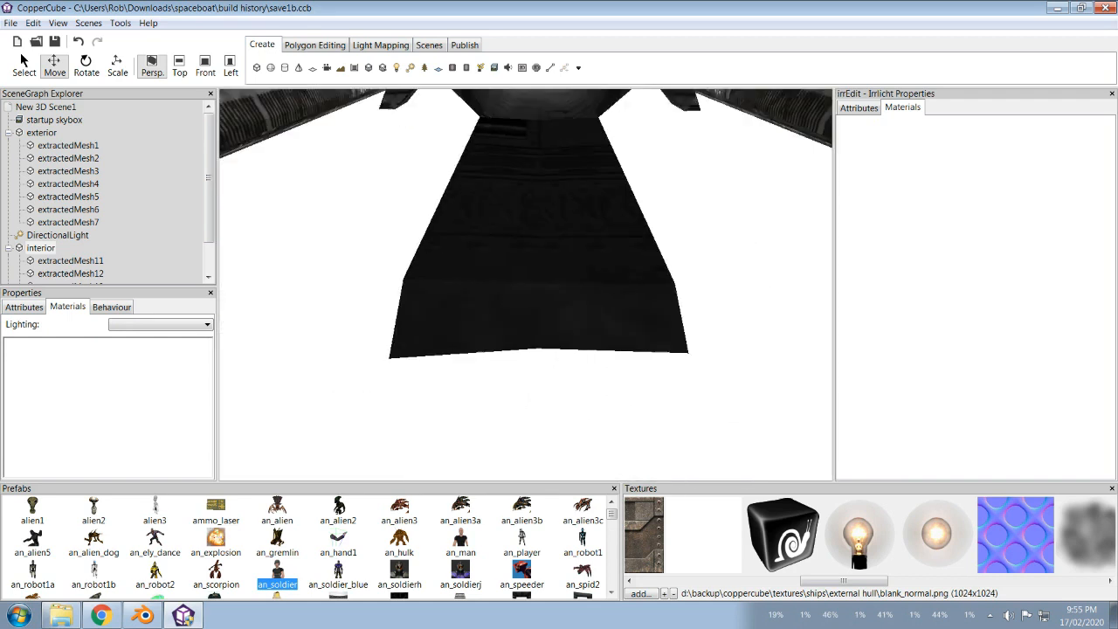
scroll(526, 285, up, 6)
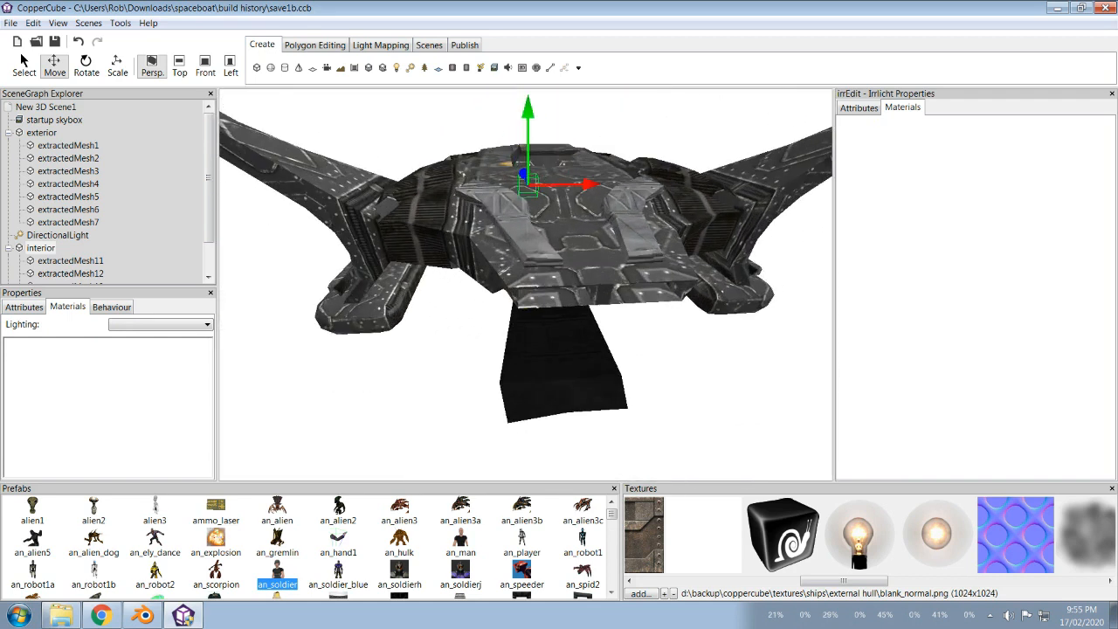
right_drag(526, 285, 471, 209)
scroll(525, 285, up, 2)
mouse_move(526, 285)
right_down()
mouse_move(463, 285)
mouse_move(463, 245)
mouse_move(489, 332)
mouse_move(542, 288)
mouse_move(526, 244)
mouse_move(525, 285)
right_up()
scroll(526, 284, down, 5)
scroll(526, 285, down, 3)
scroll(526, 285, up, 6)
scroll(526, 285, down, 6)
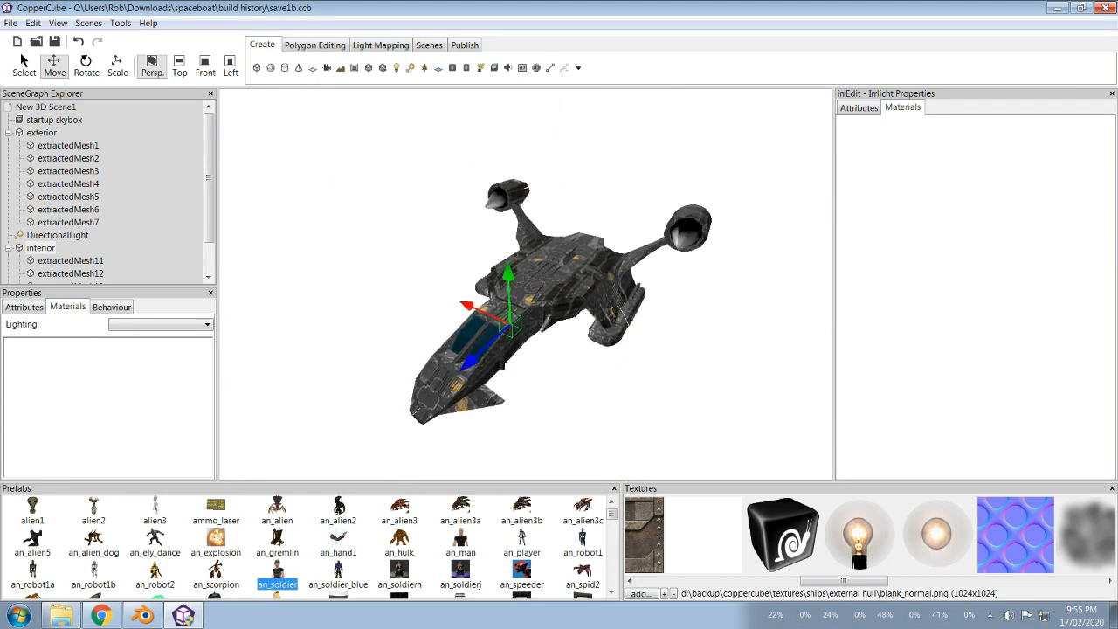
scroll(526, 284, up, 2)
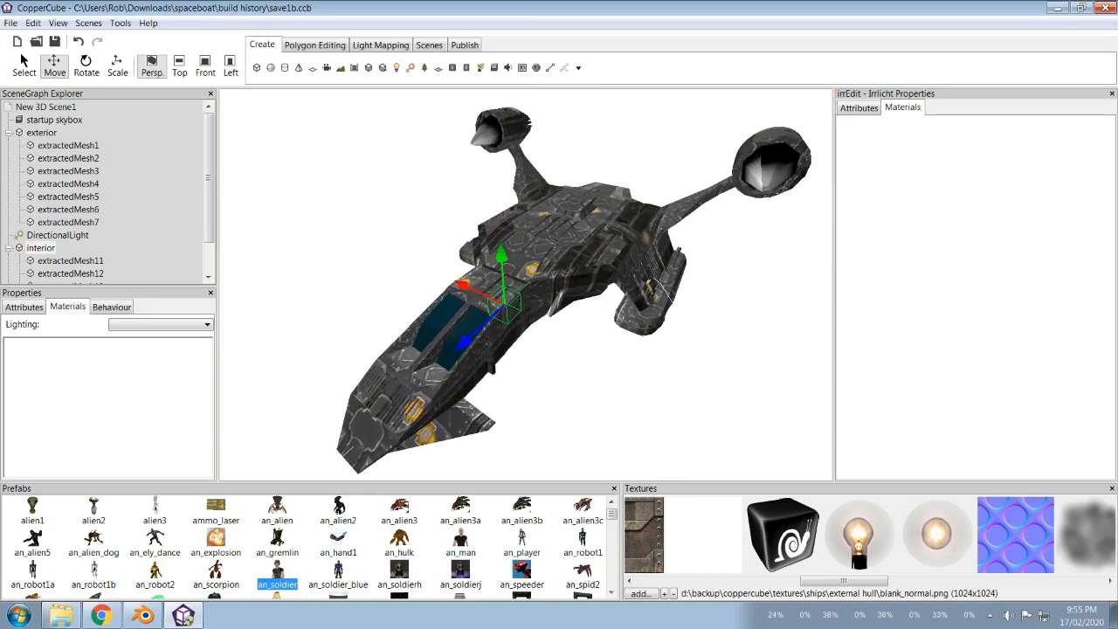
Step: Collapse the exterior and interior groups in the scene tree and select the scene's root to view the whole ship
click(8, 133)
click(9, 159)
click(45, 106)
drag(526, 285, 550, 303)
scroll(526, 285, down, 1)
mouse_move(550, 303)
middle_down()
mouse_move(542, 284)
mouse_move(582, 269)
mouse_move(539, 293)
middle_up()
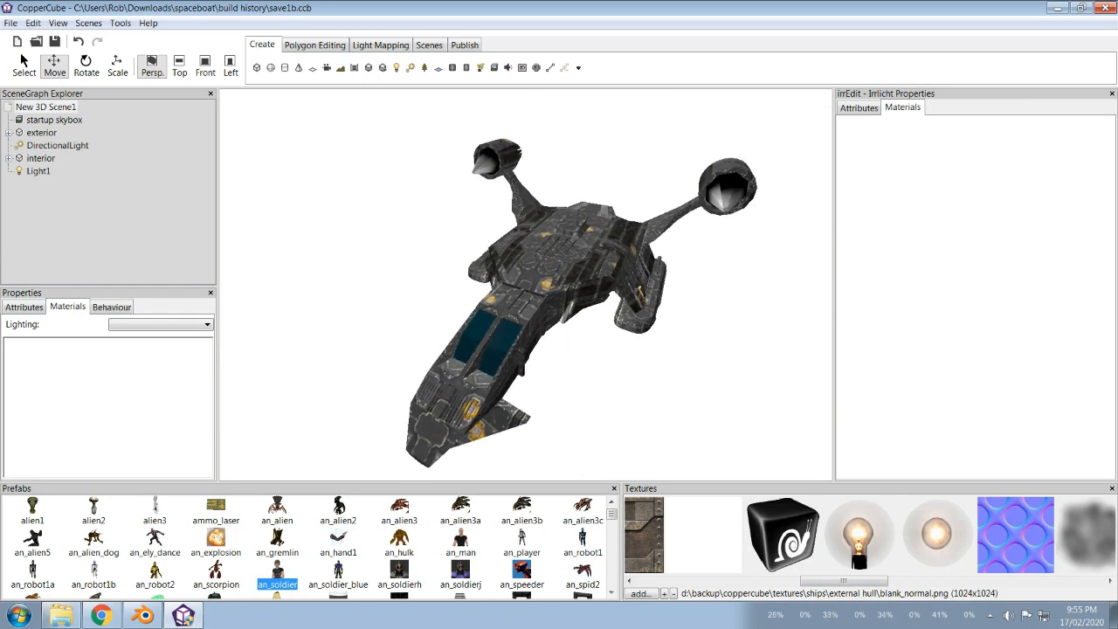